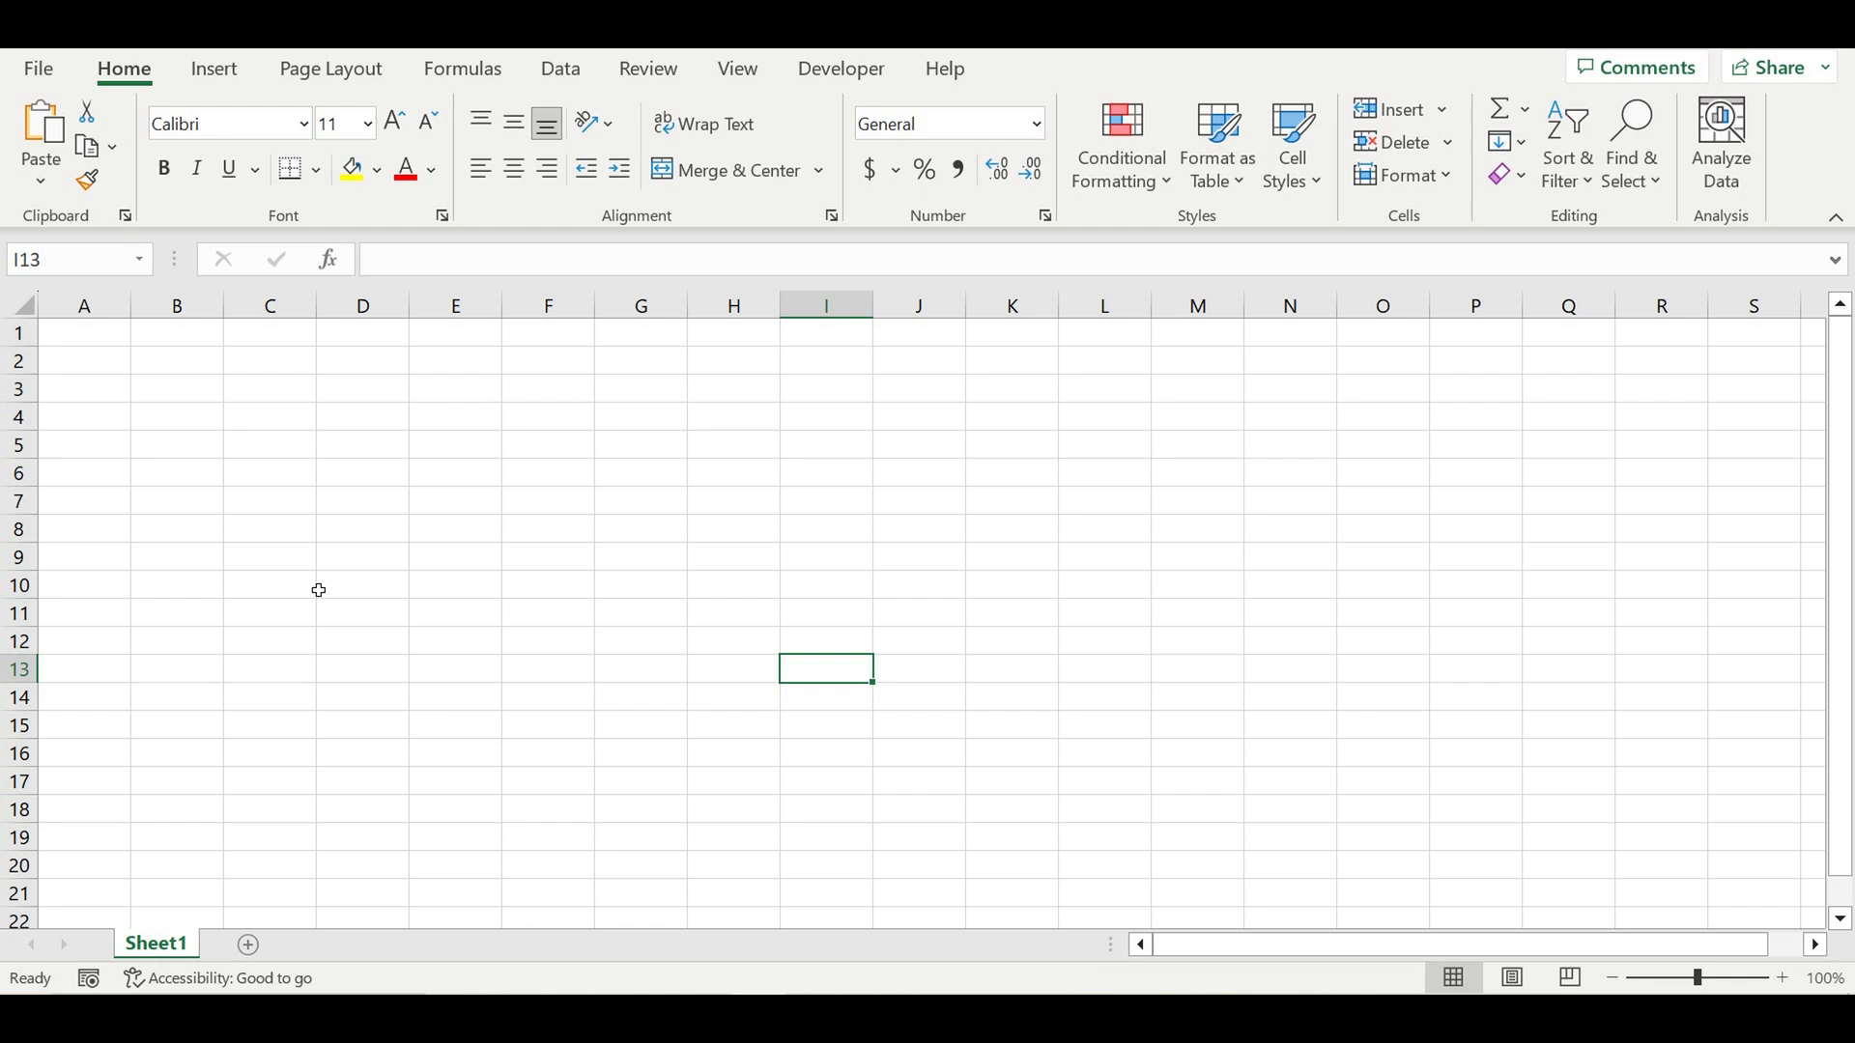
- Apply all borders and bold formatting to every cell of the sheet
{"action": "left_click", "coordinate": [495, 551]}
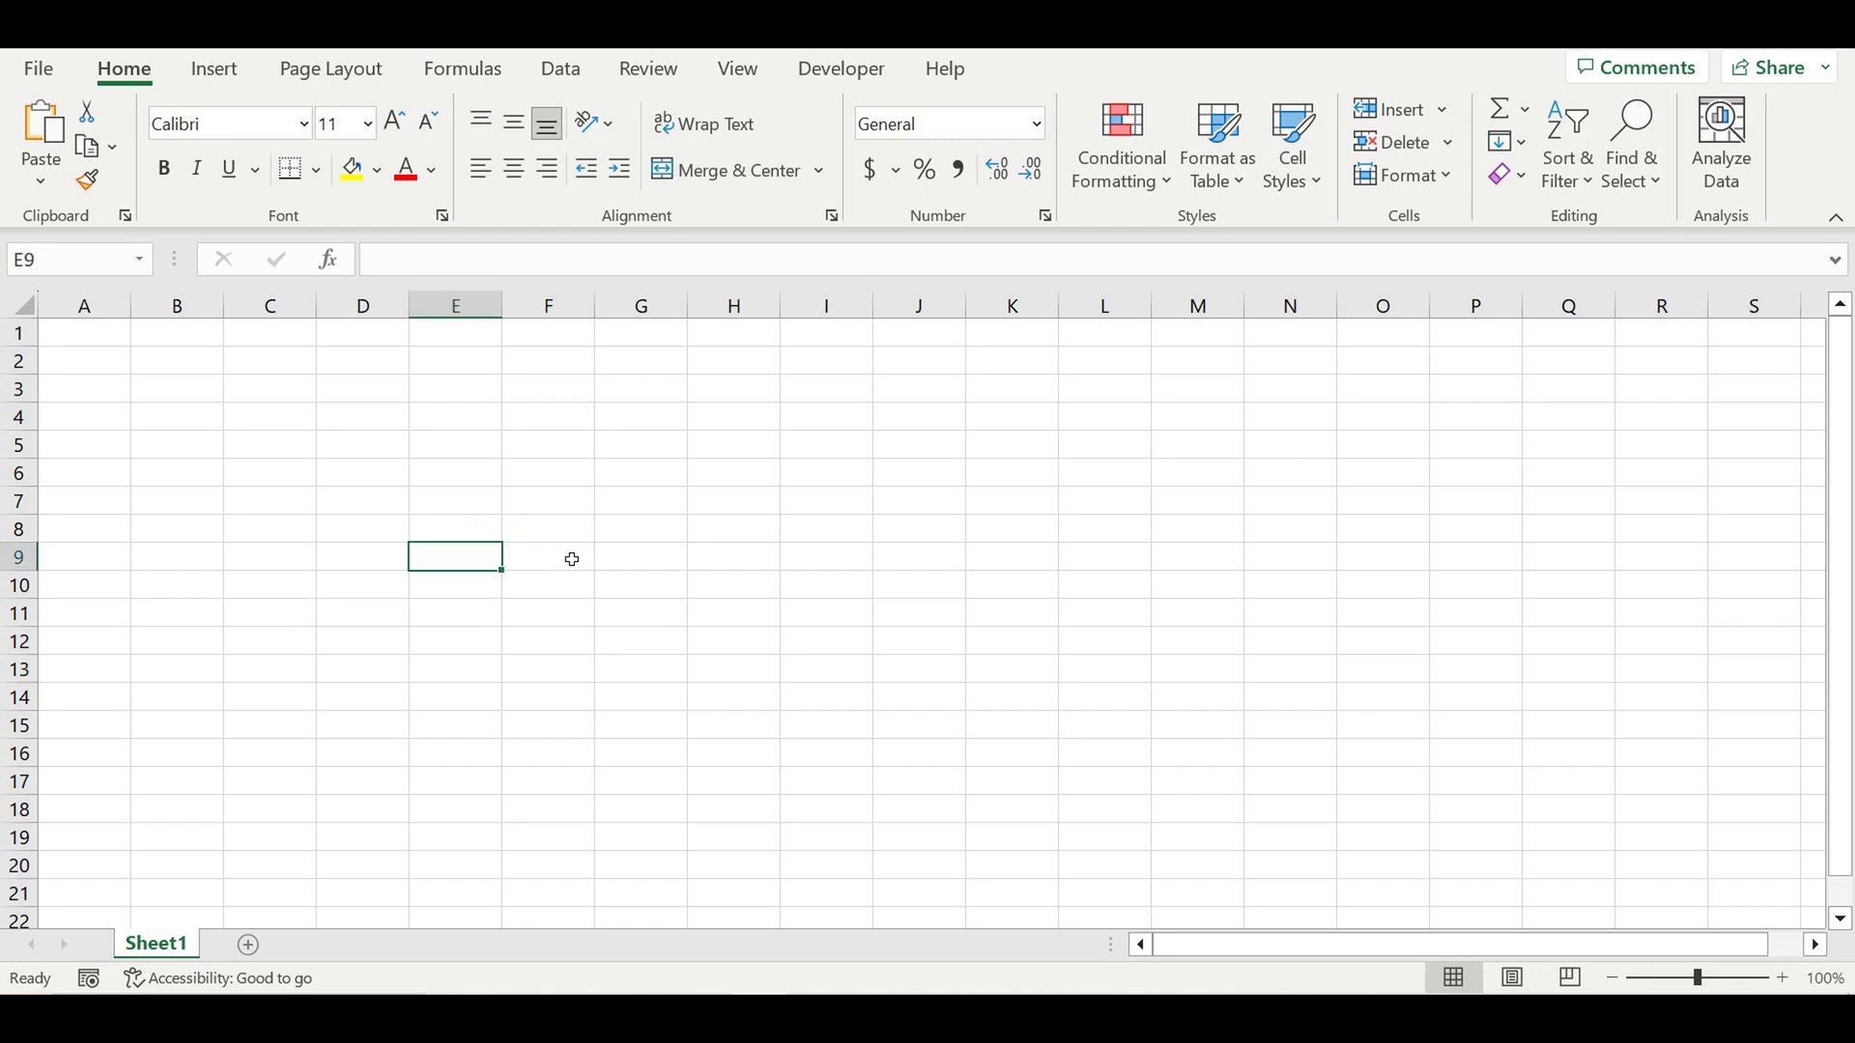
{"action": "left_click", "coordinate": [21, 304]}
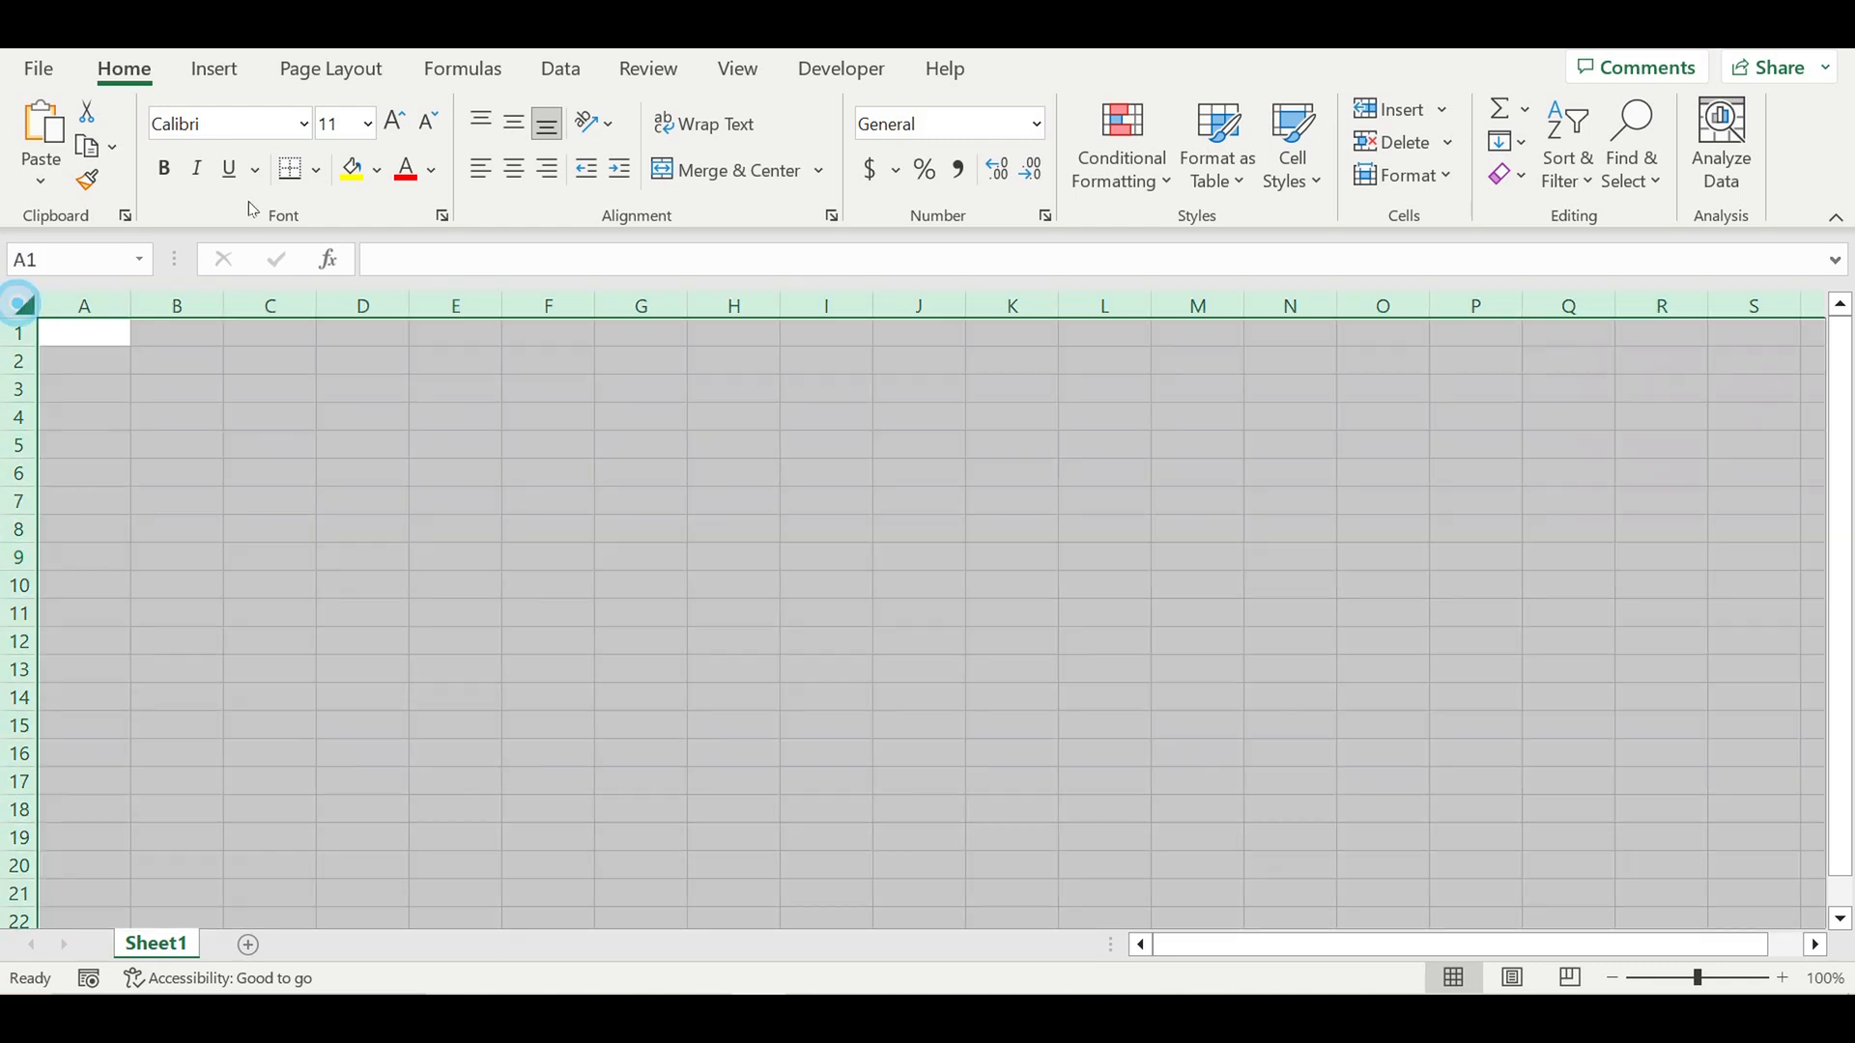
{"action": "left_click", "coordinate": [317, 170]}
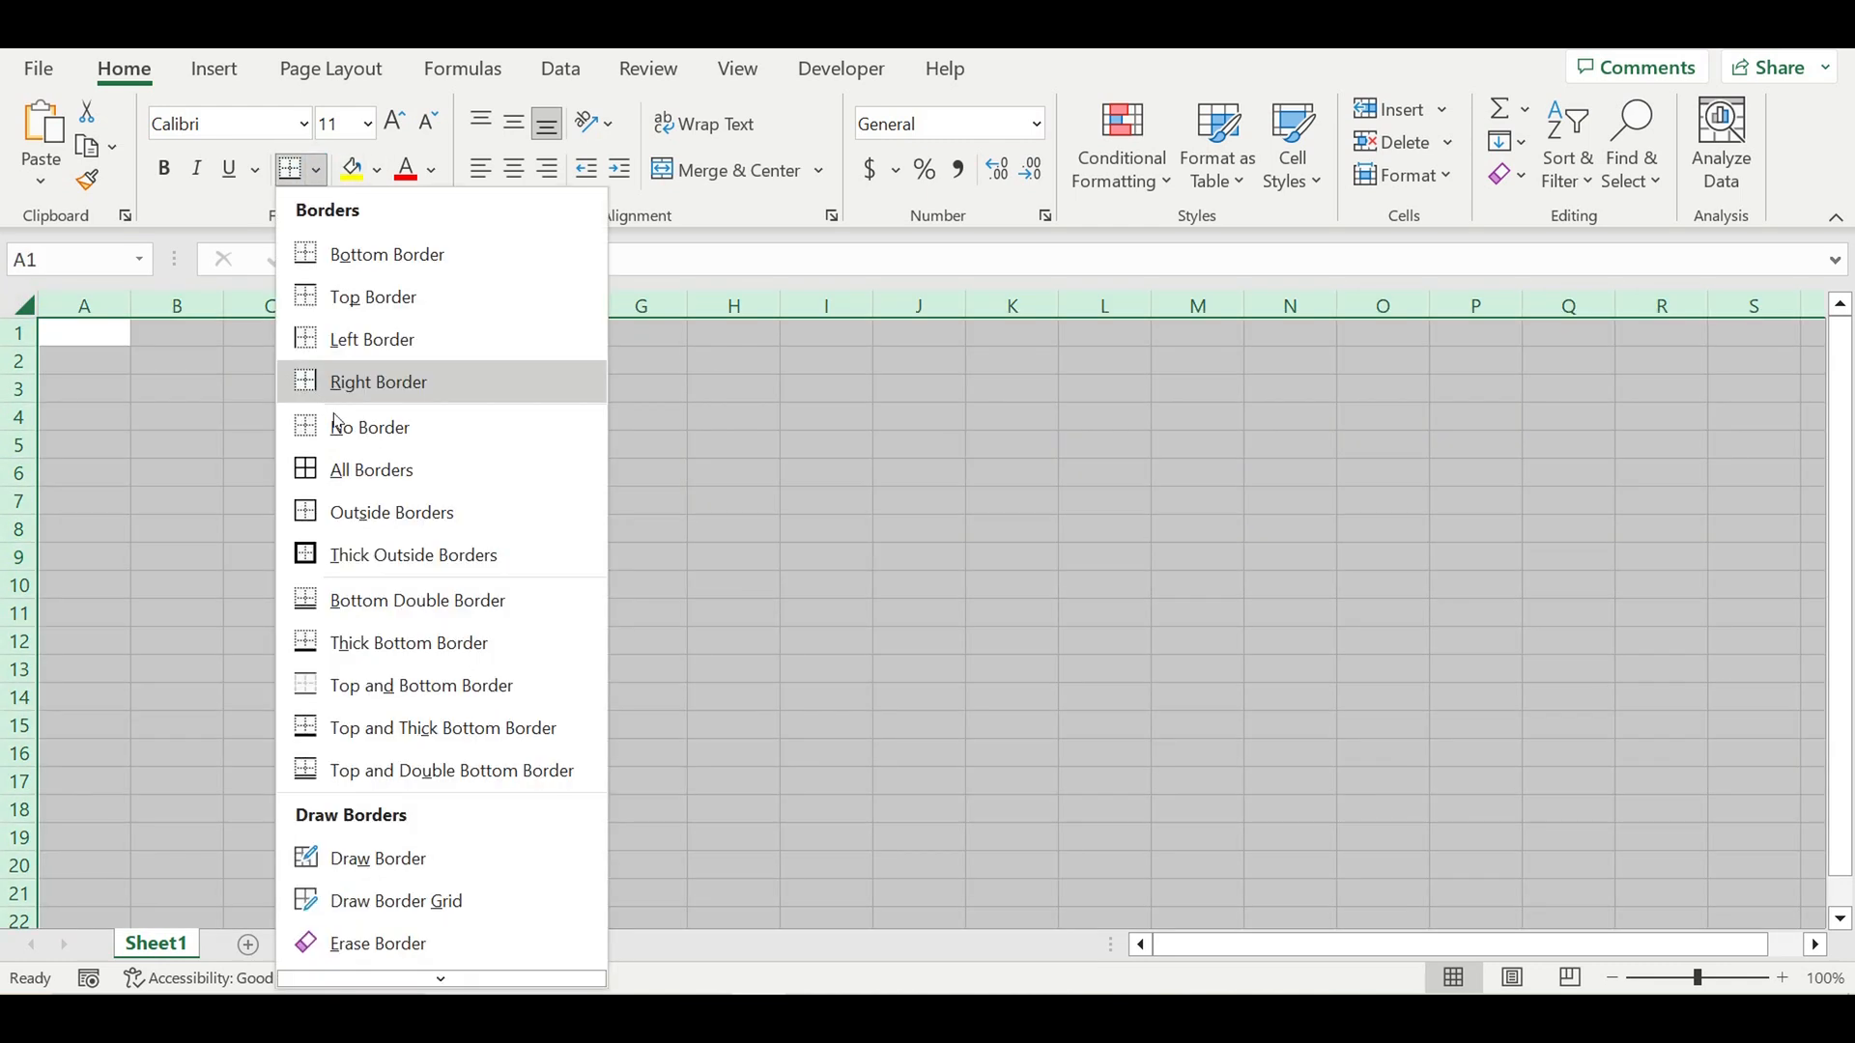
{"action": "left_click", "coordinate": [358, 470]}
{"action": "left_click", "coordinate": [165, 170]}
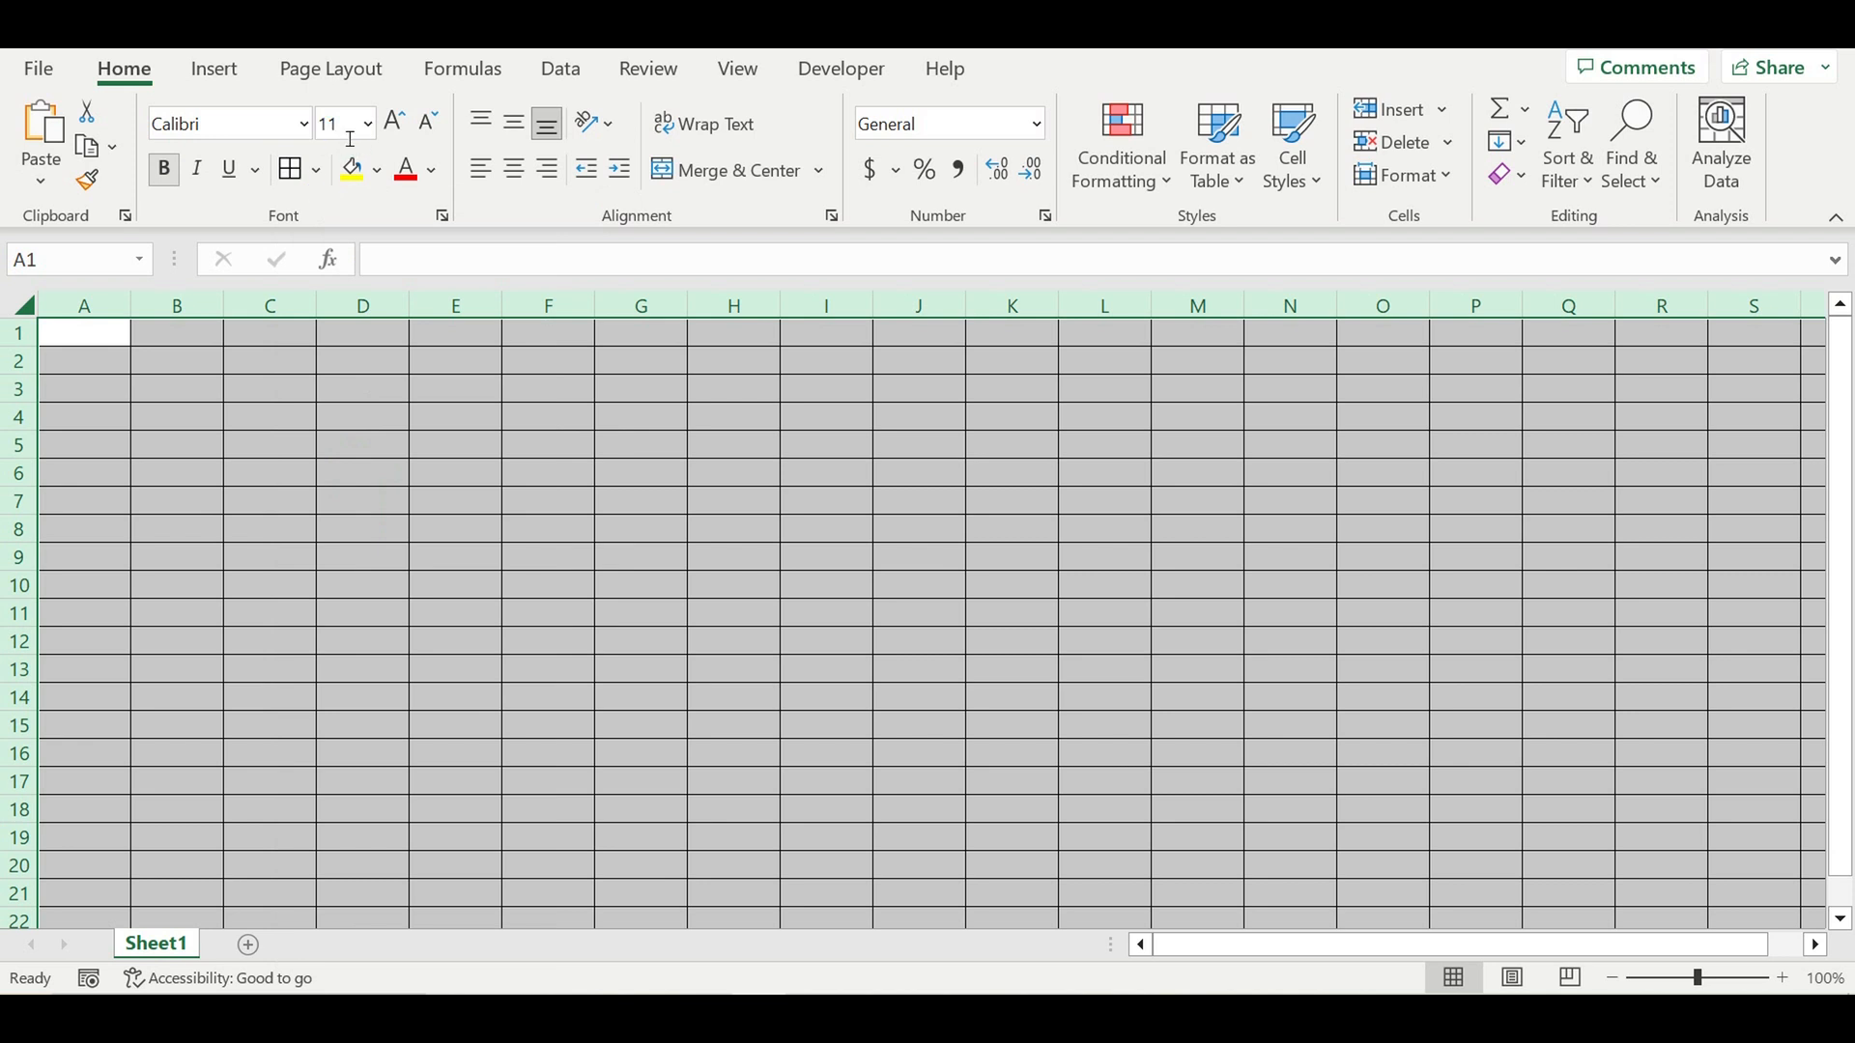
- Set the whole sheet's font to Arial at size 7
{"action": "left_click", "coordinate": [350, 132]}
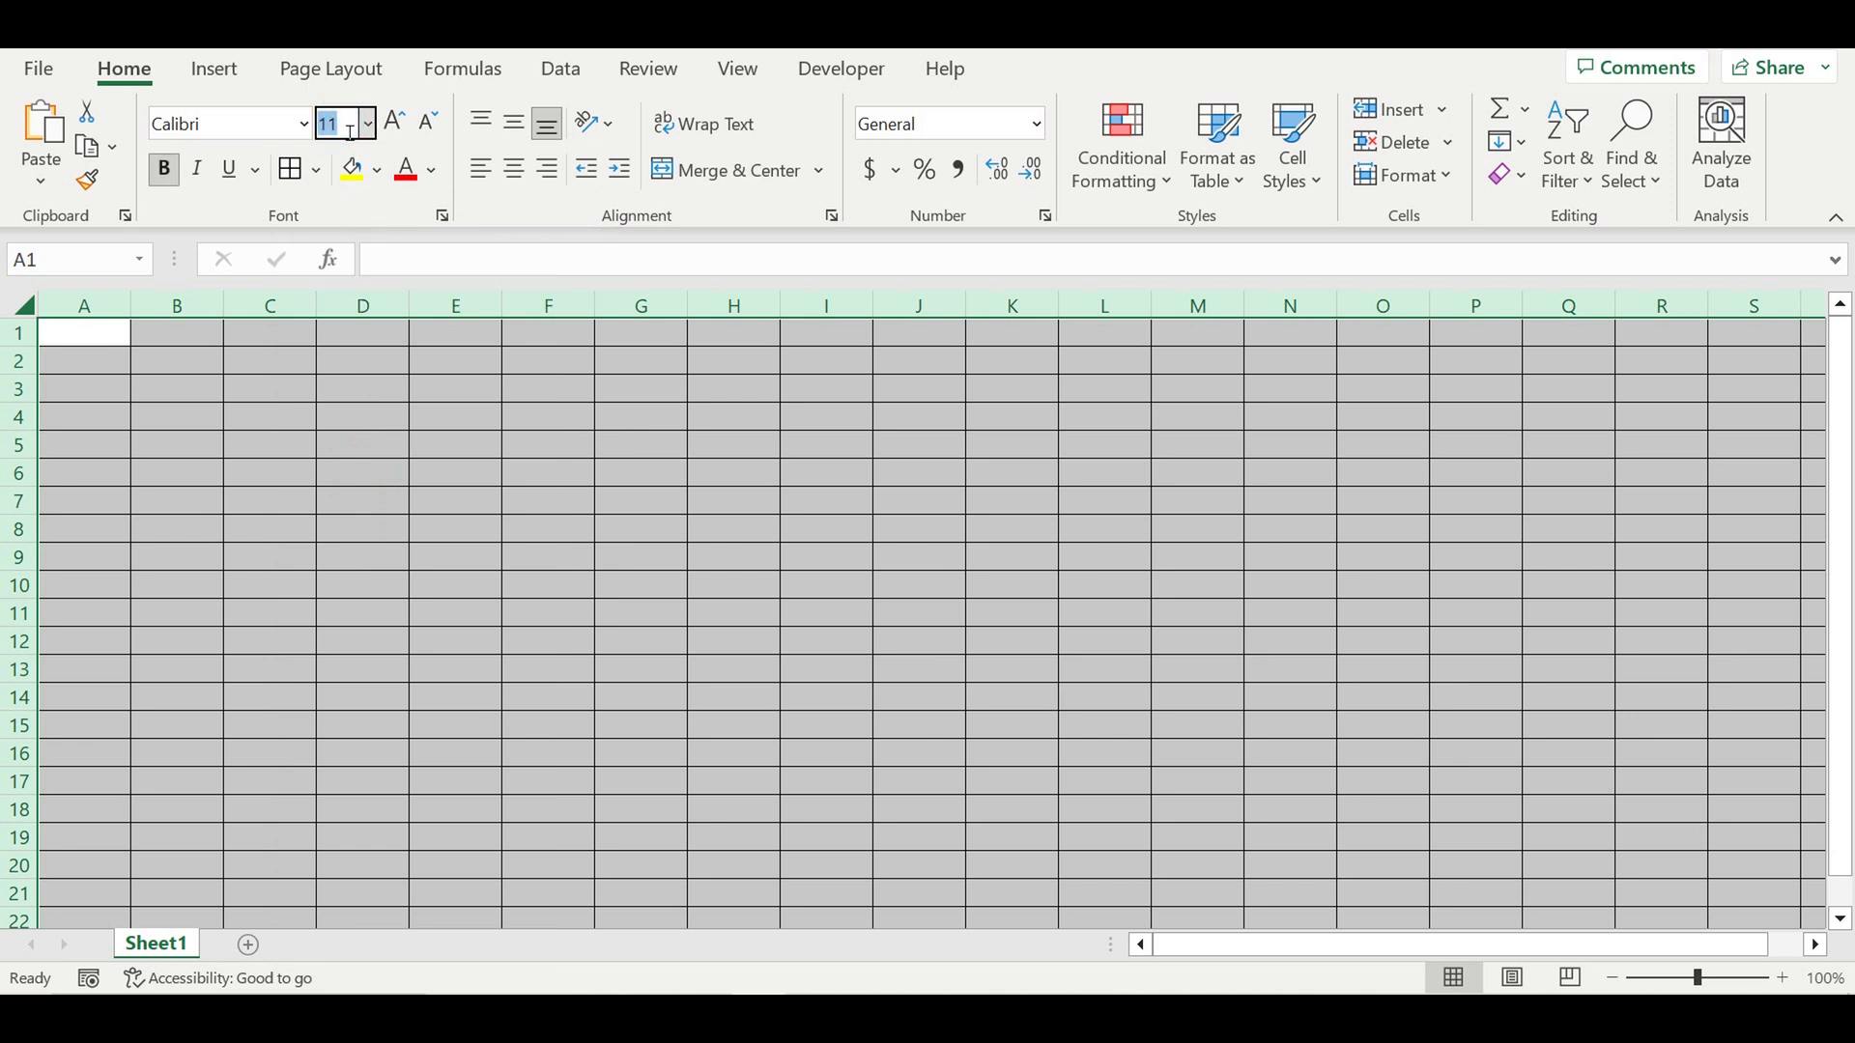
{"action": "type", "text": "7"}
{"action": "key", "text": "Return"}
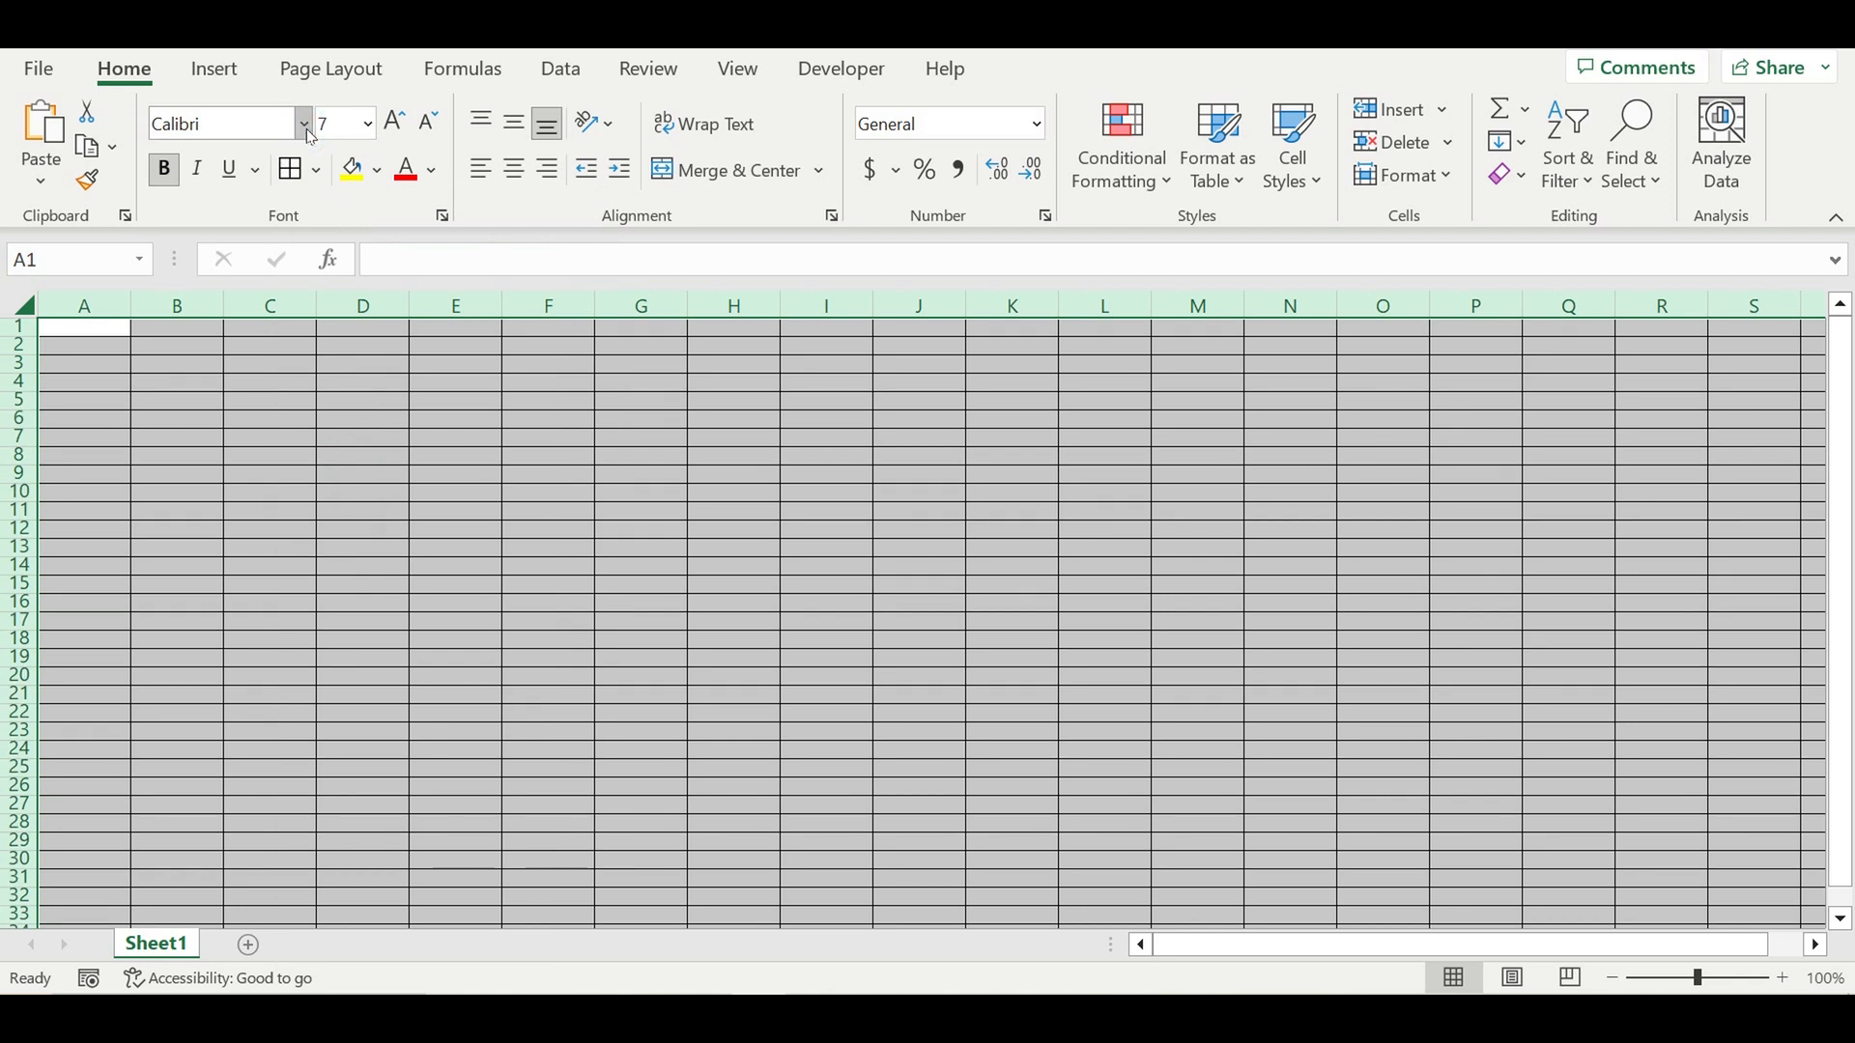
{"action": "left_click", "coordinate": [305, 125]}
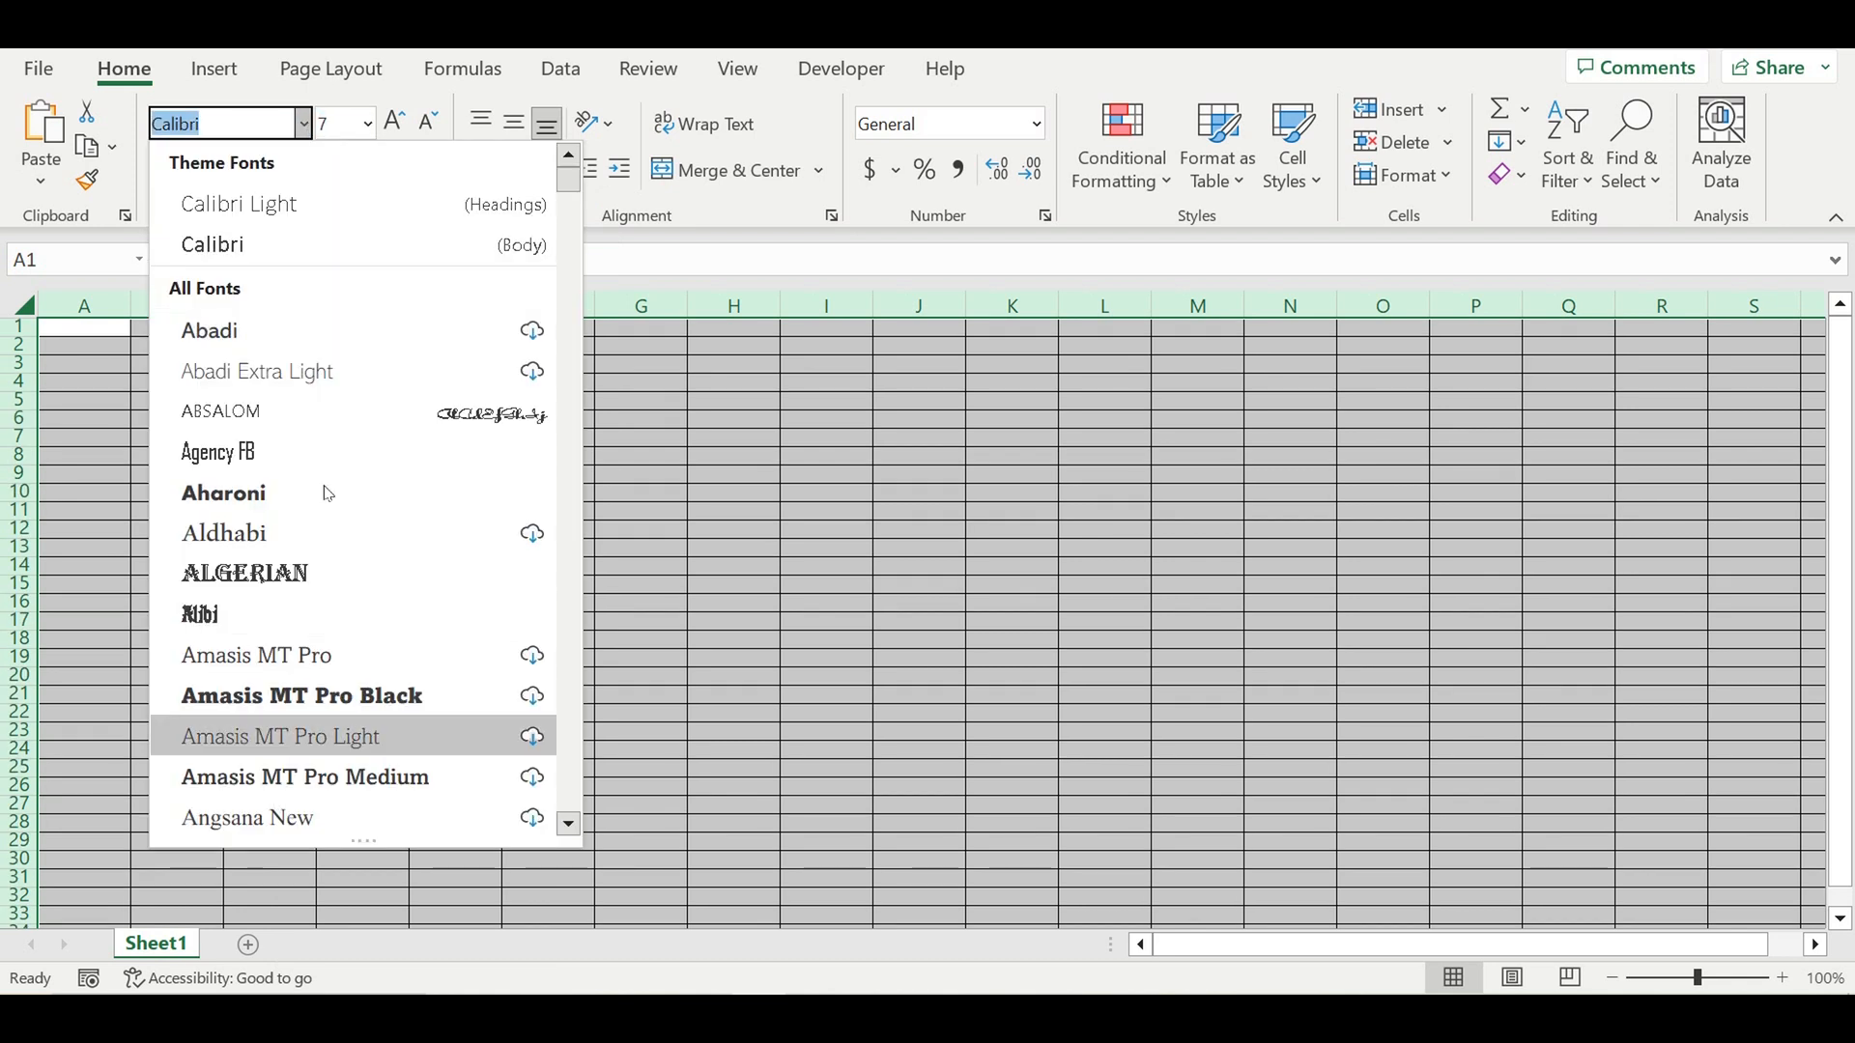
{"action": "scroll", "coordinate": [346, 392], "scroll_direction": "down", "scroll_amount": 3}
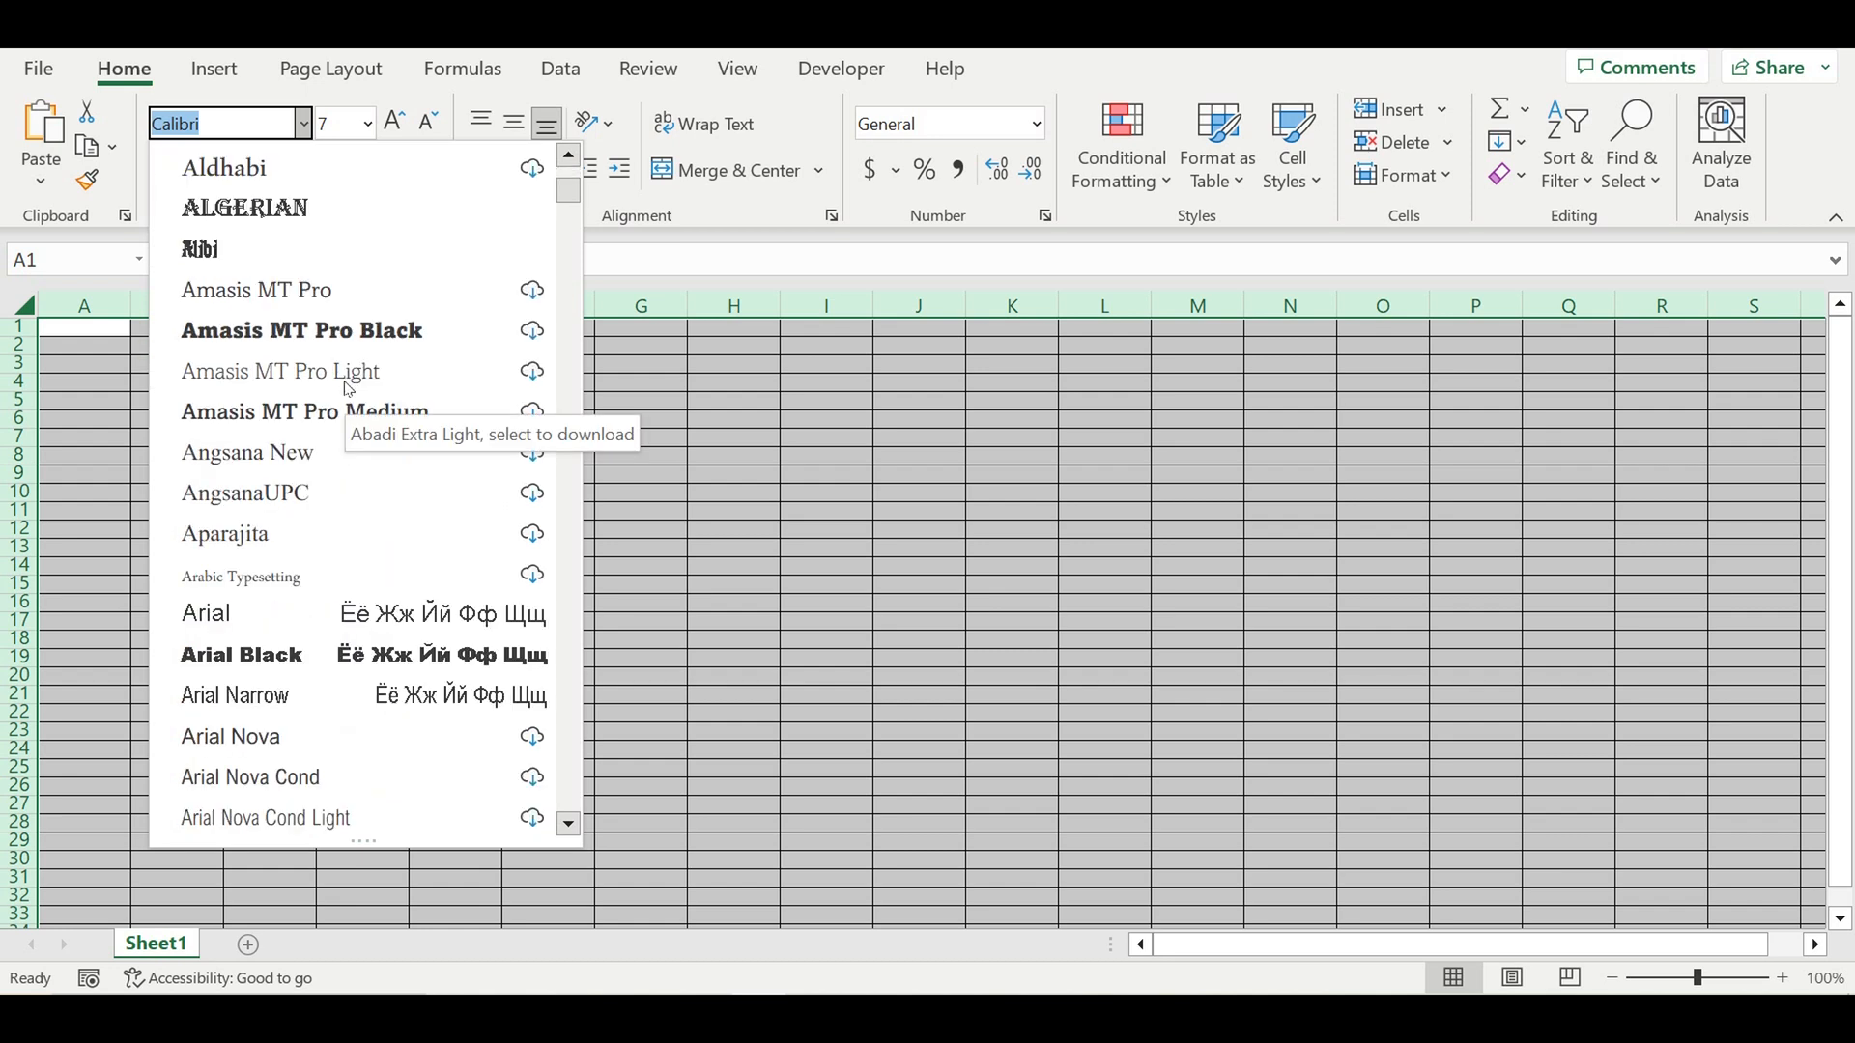
{"action": "type", "text": "Arial"}
{"action": "key", "text": "Return"}
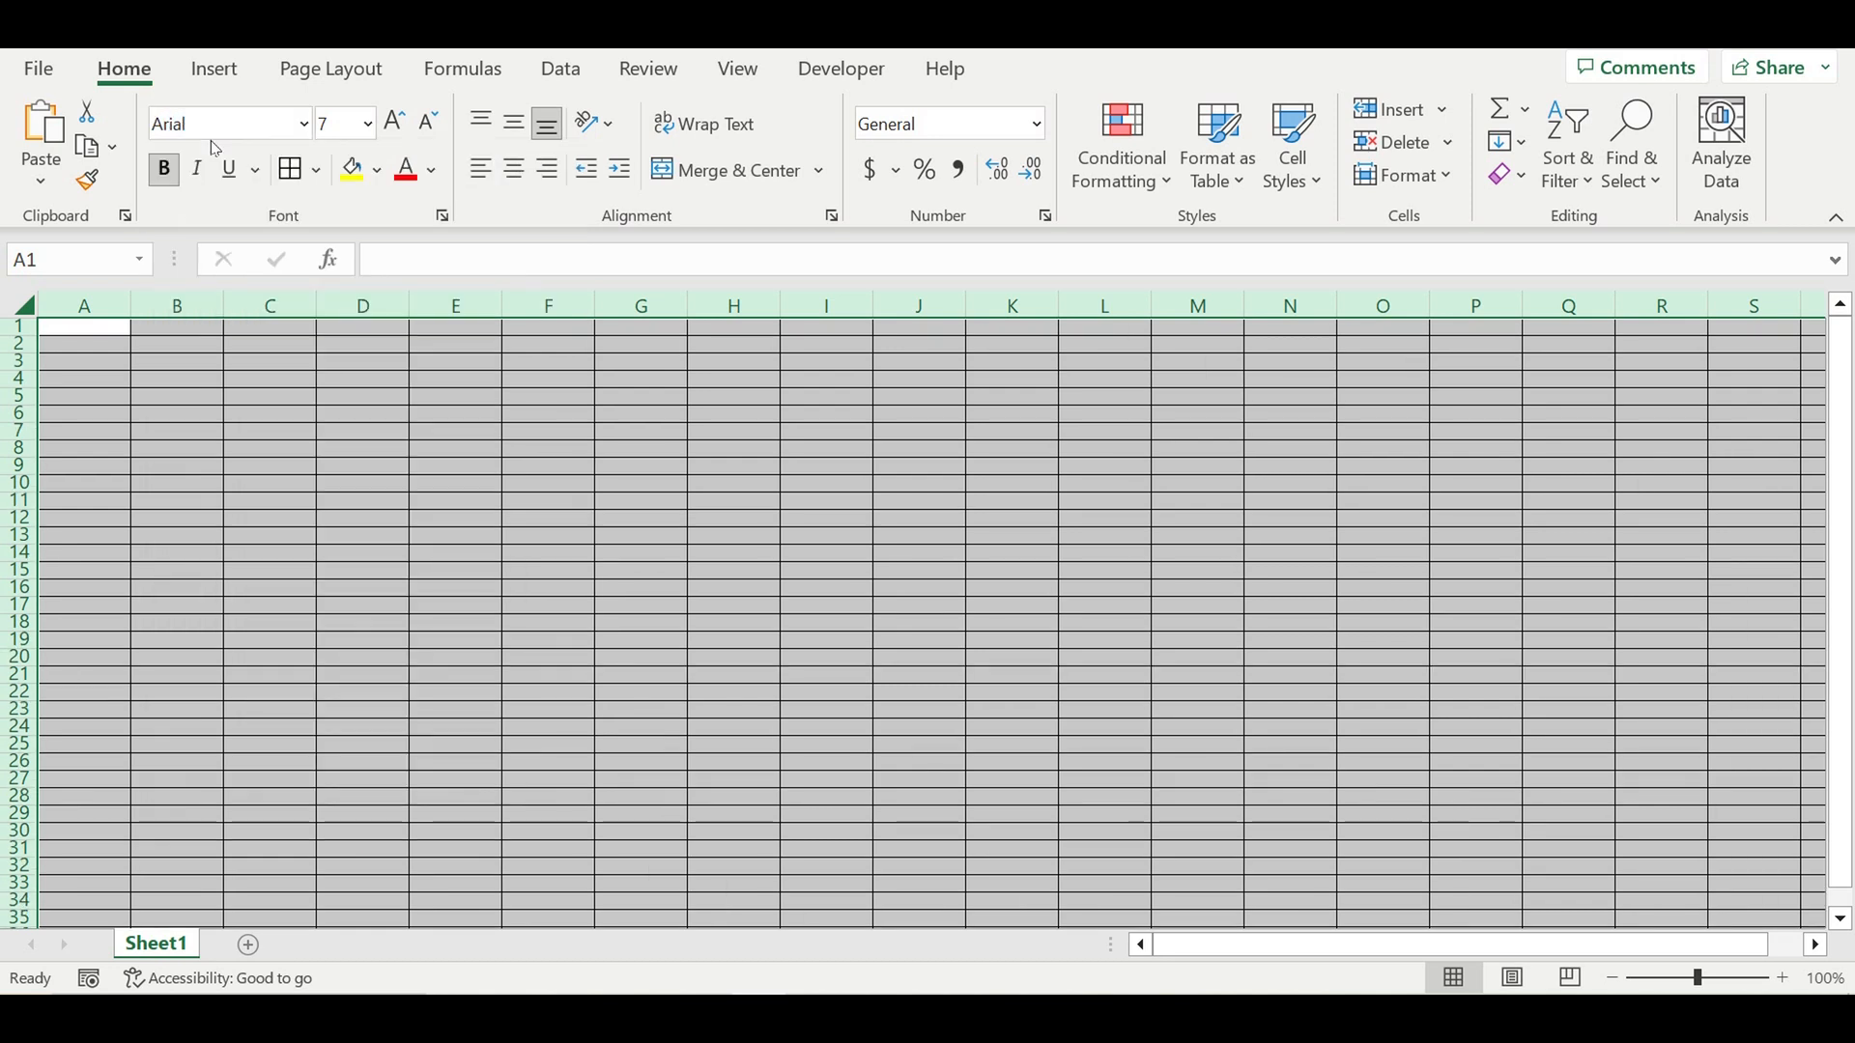
- Format all cells as Number with 0 decimal places, a 1000 separator and negative values in red parentheses
{"action": "right_click", "coordinate": [155, 374]}
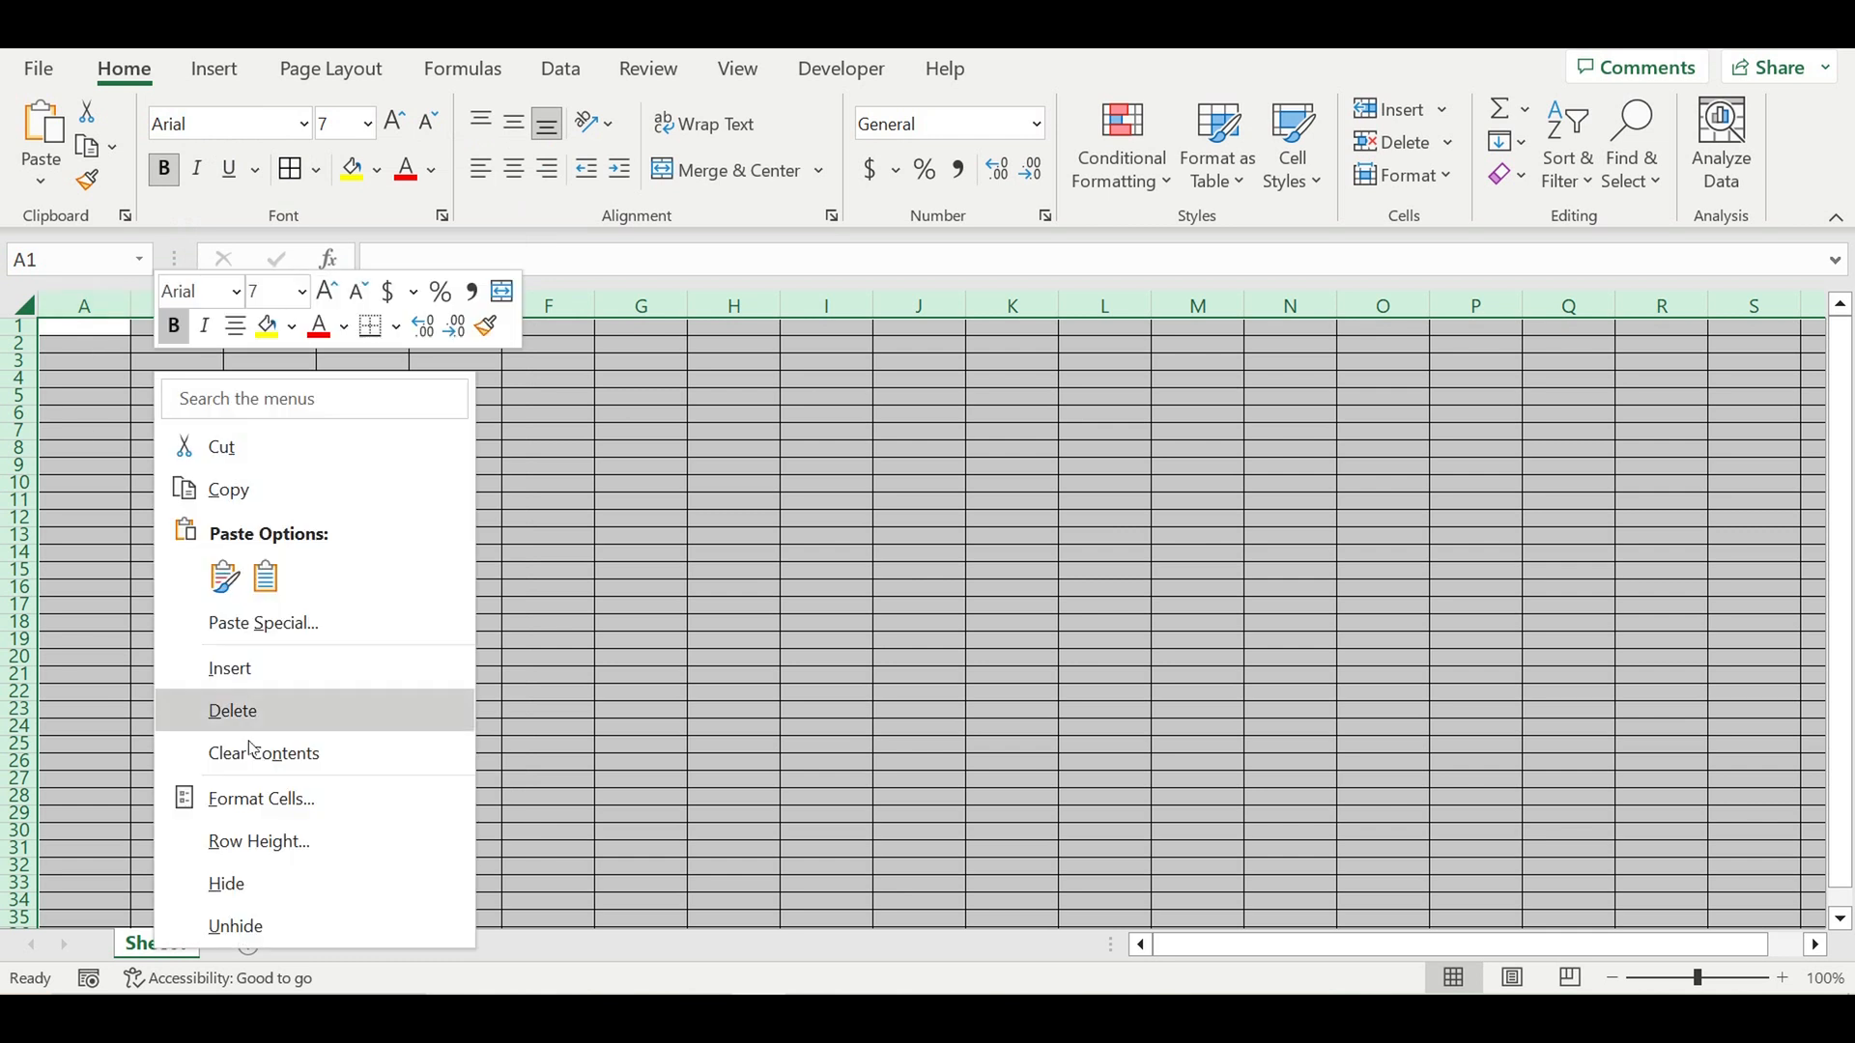
{"action": "left_click", "coordinate": [272, 805]}
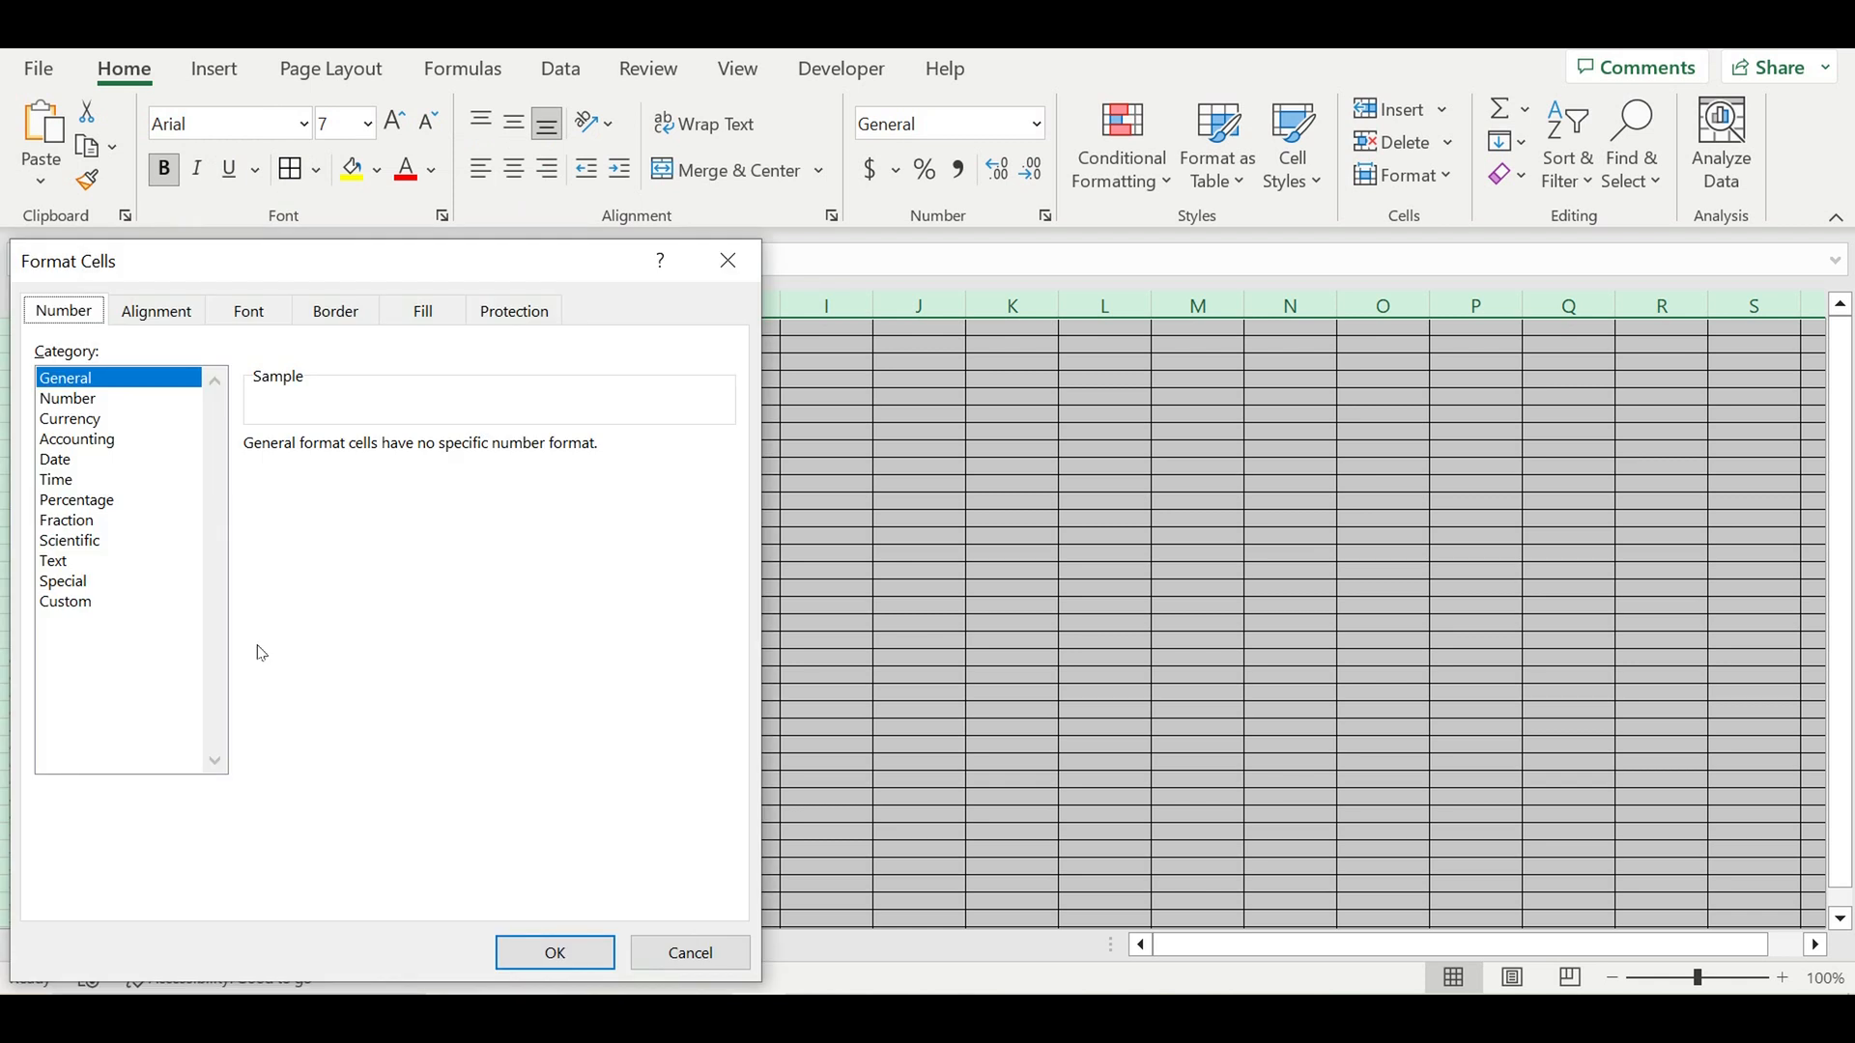
{"action": "left_click", "coordinate": [66, 402]}
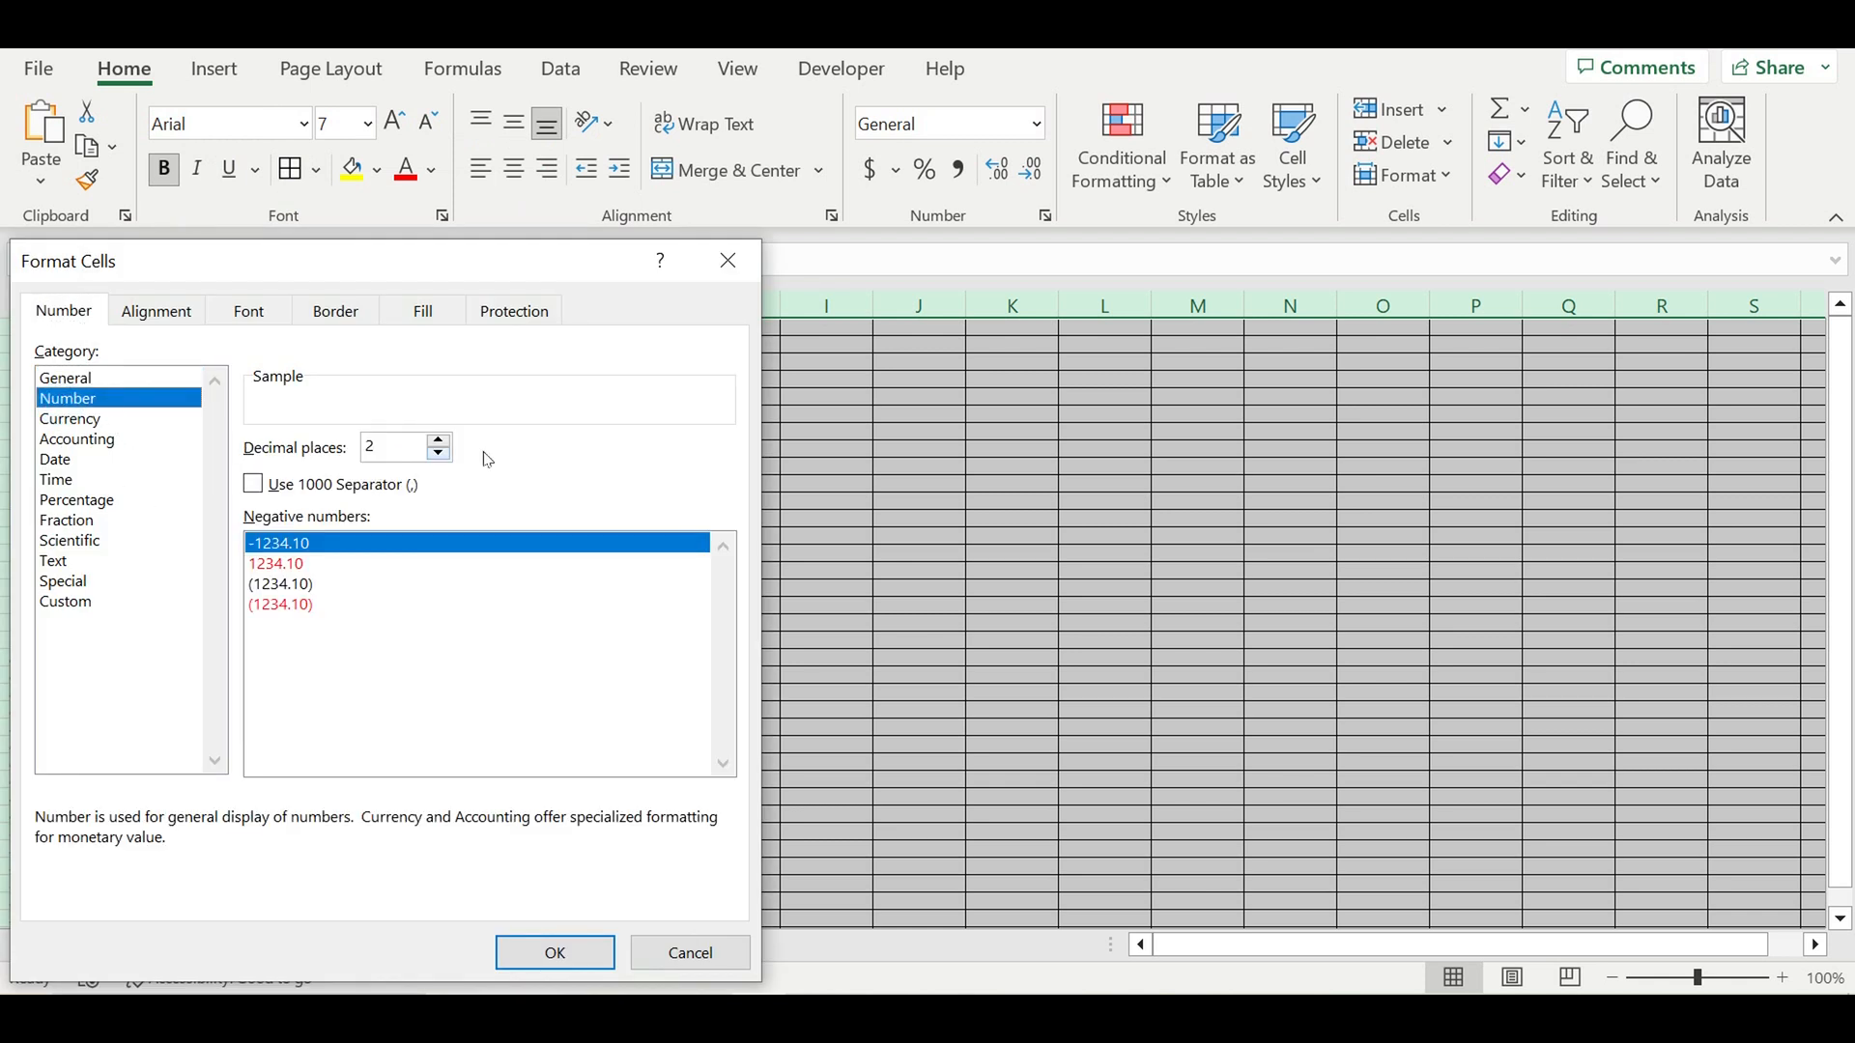
{"action": "left_click", "coordinate": [439, 455]}
{"action": "left_click", "coordinate": [439, 454]}
{"action": "left_click", "coordinate": [254, 483]}
{"action": "left_click", "coordinate": [292, 606]}
{"action": "left_click", "coordinate": [553, 954]}
{"action": "left_click", "coordinate": [387, 605]}
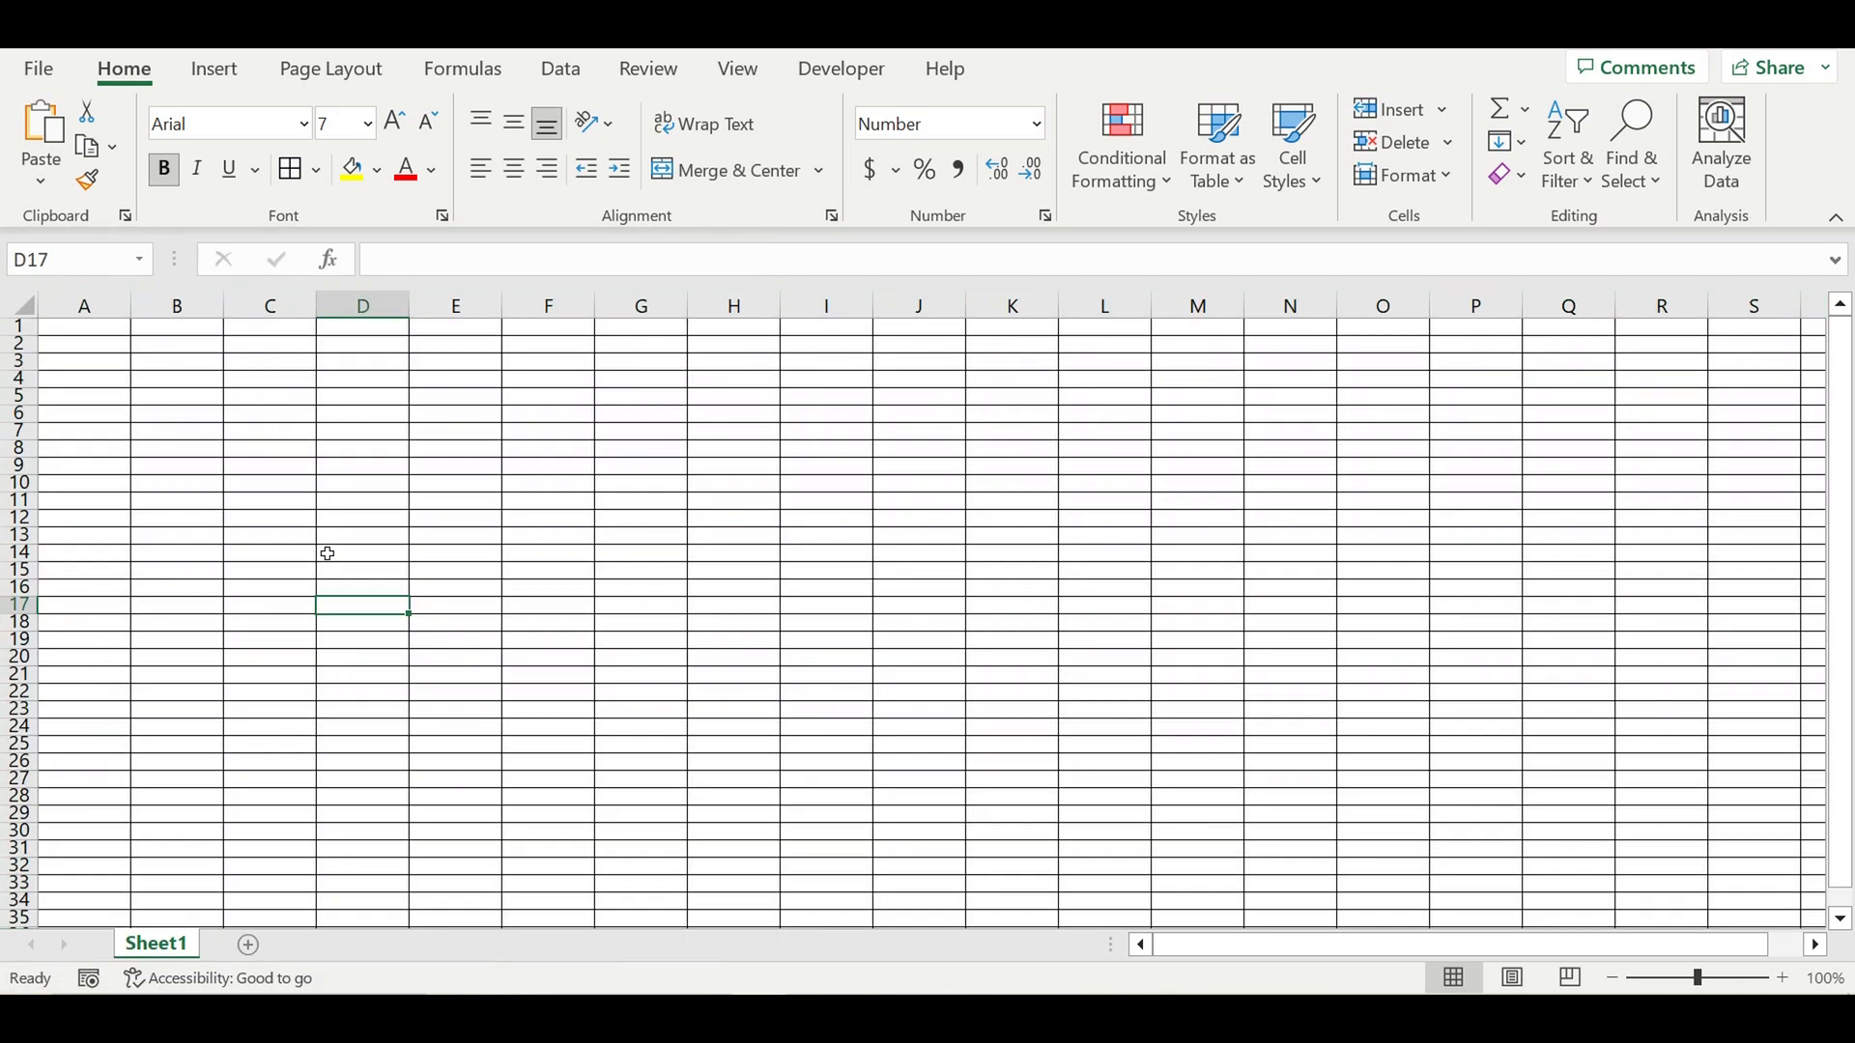
- Freeze the first column of the sheet so it stays visible while scrolling
{"action": "left_click", "coordinate": [85, 306]}
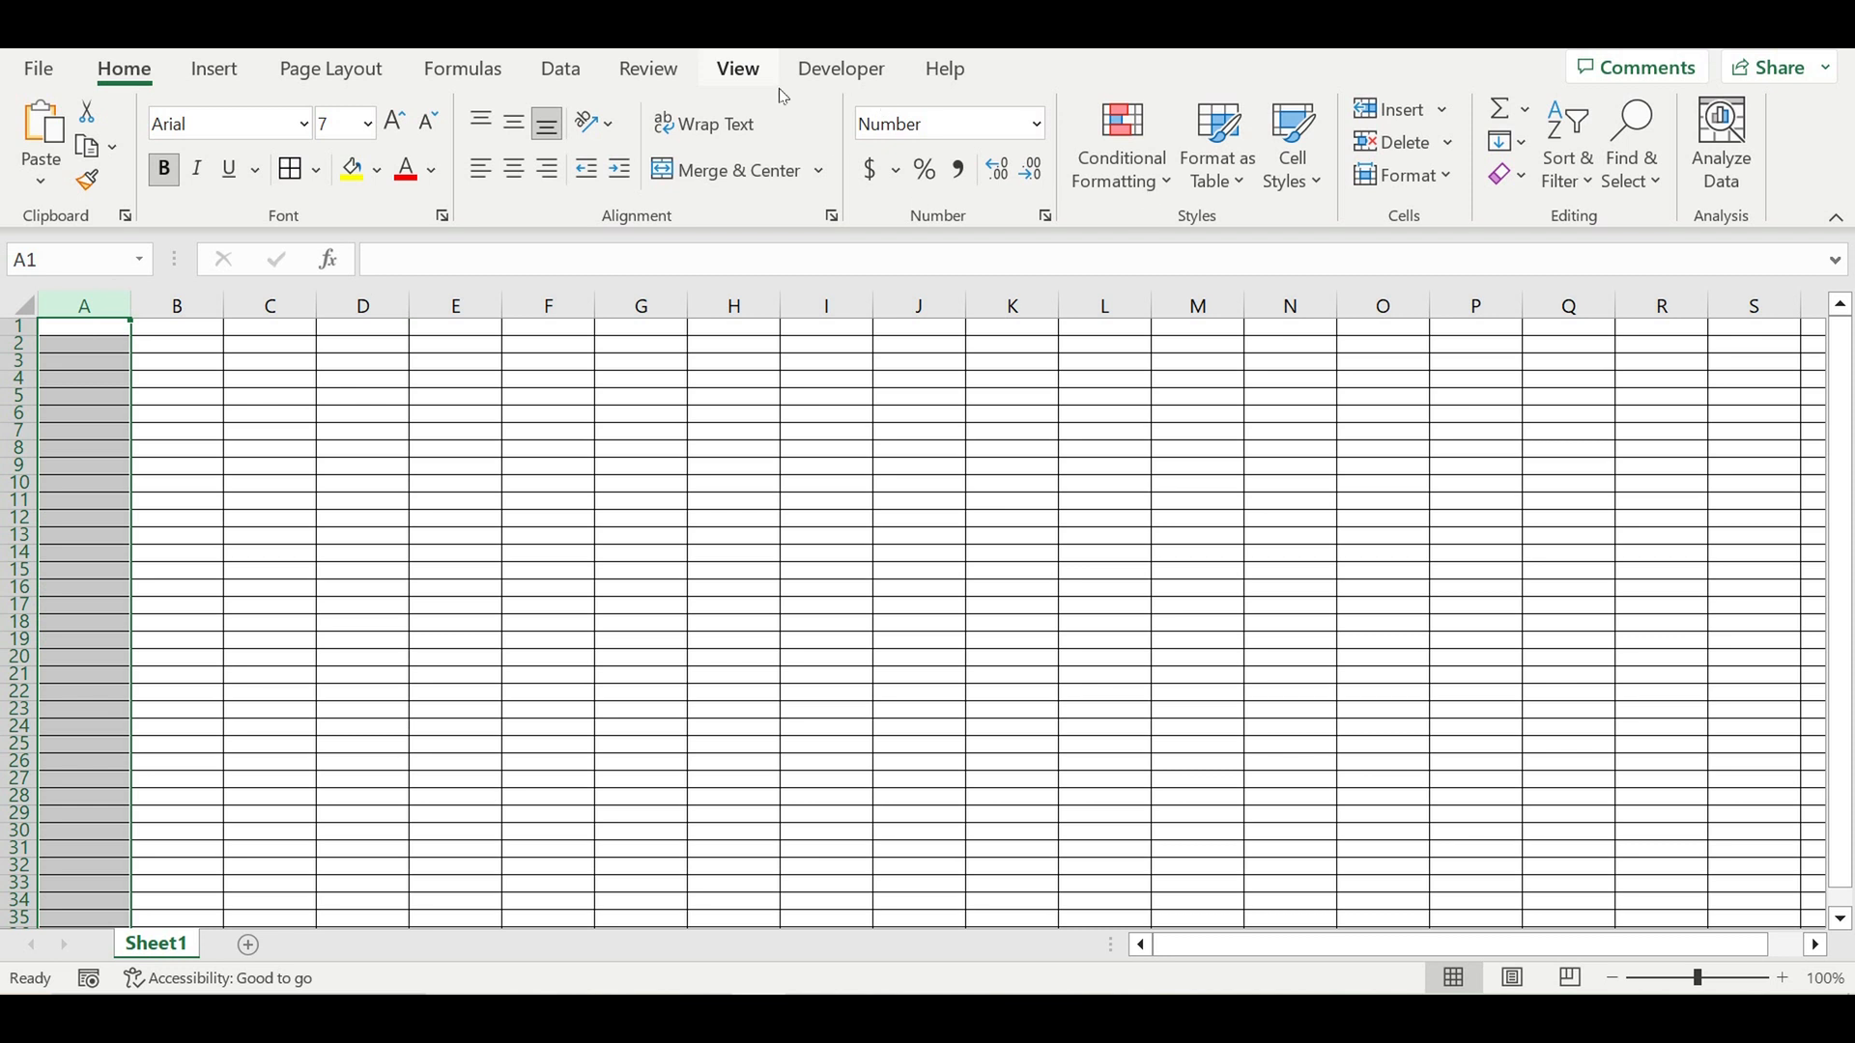
{"action": "left_click", "coordinate": [749, 70]}
{"action": "left_click", "coordinate": [1327, 194]}
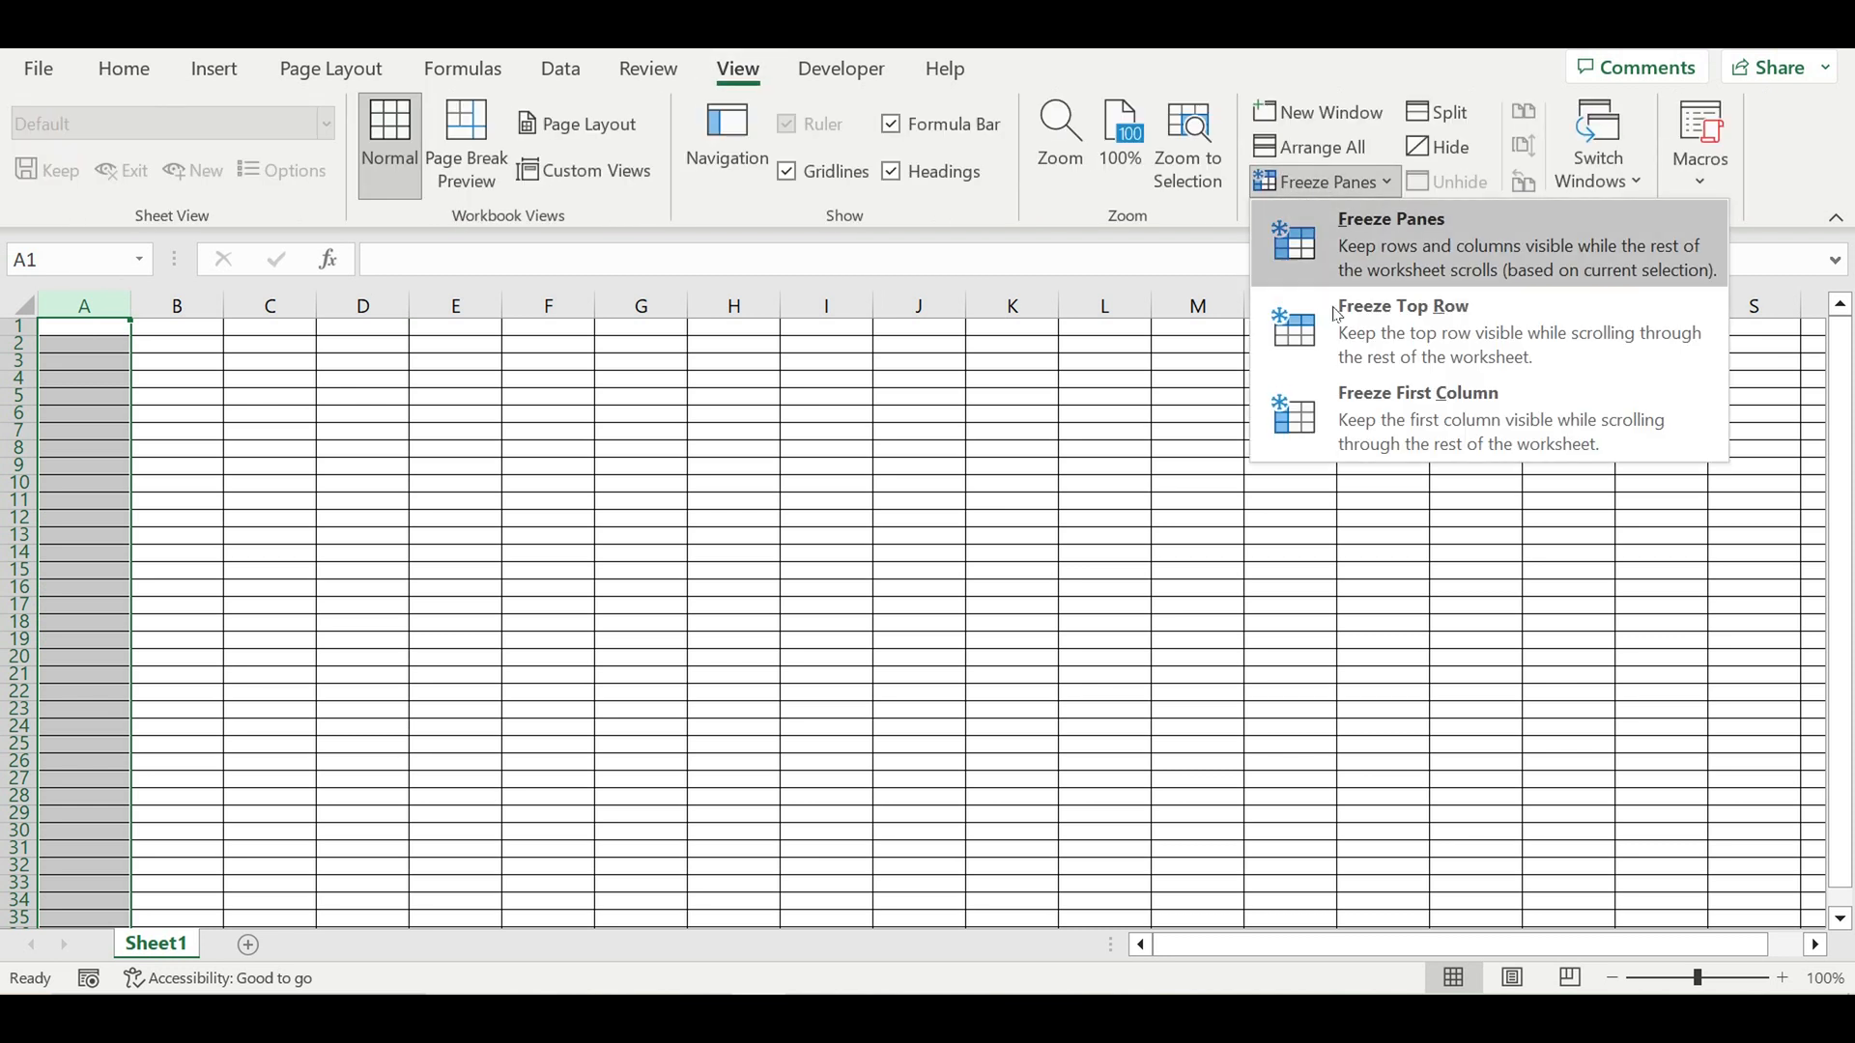
{"action": "left_click", "coordinate": [1405, 427]}
{"action": "left_click", "coordinate": [963, 571]}
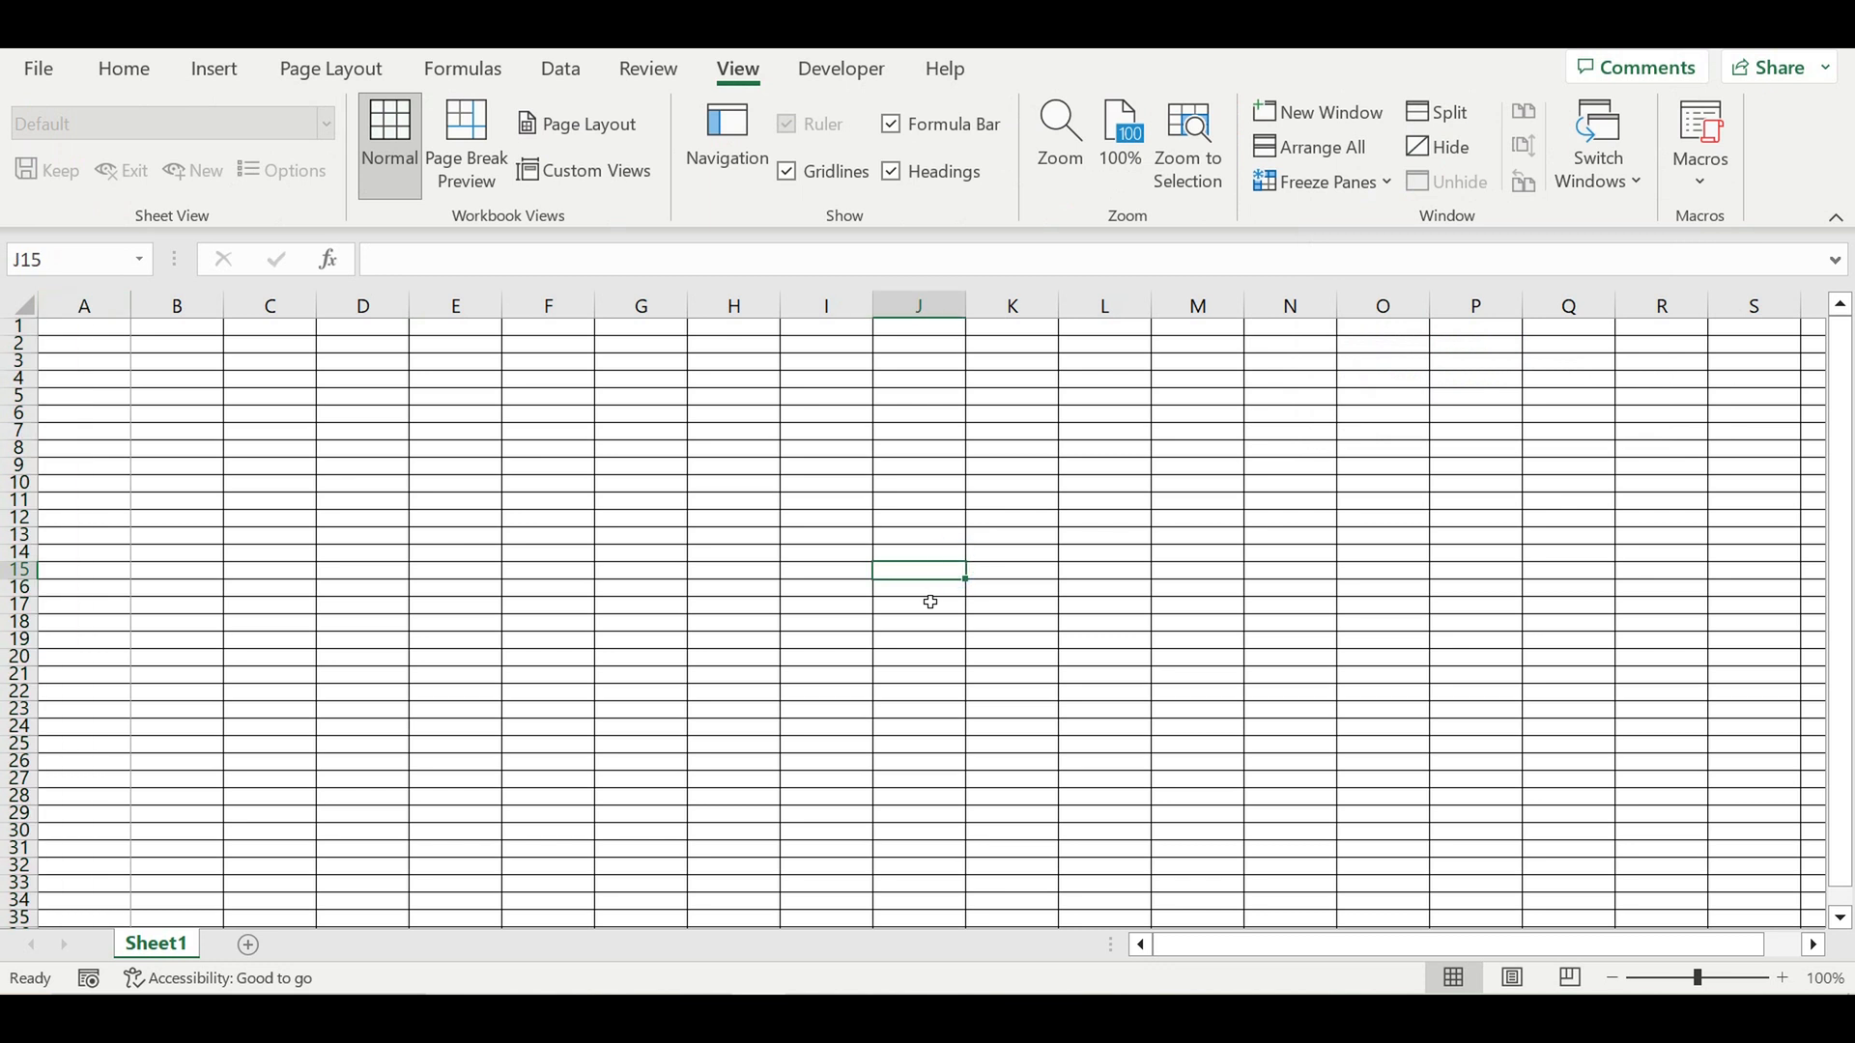
- Widen column A to about three times its default width
{"action": "left_click_drag", "start_coordinate": [135, 317], "coordinate": [282, 335]}
{"action": "left_click", "coordinate": [858, 506]}
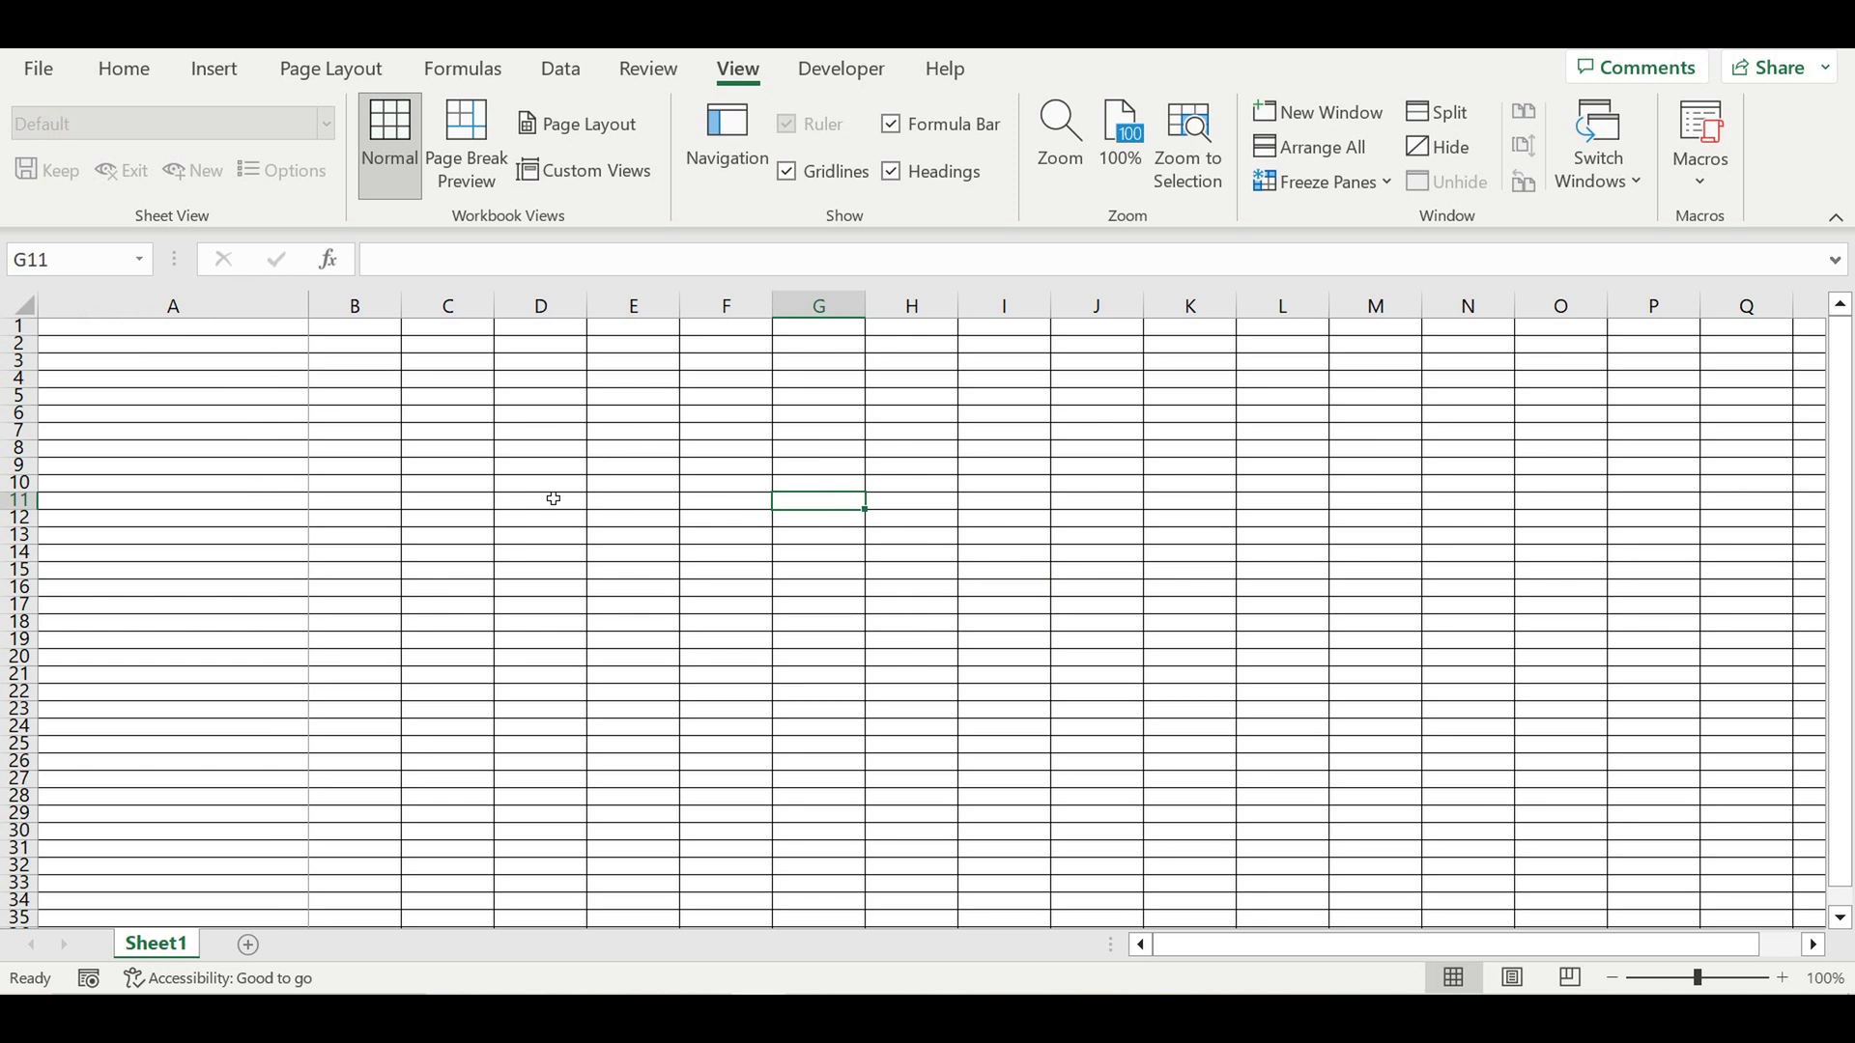
{"action": "left_click", "coordinate": [194, 416]}
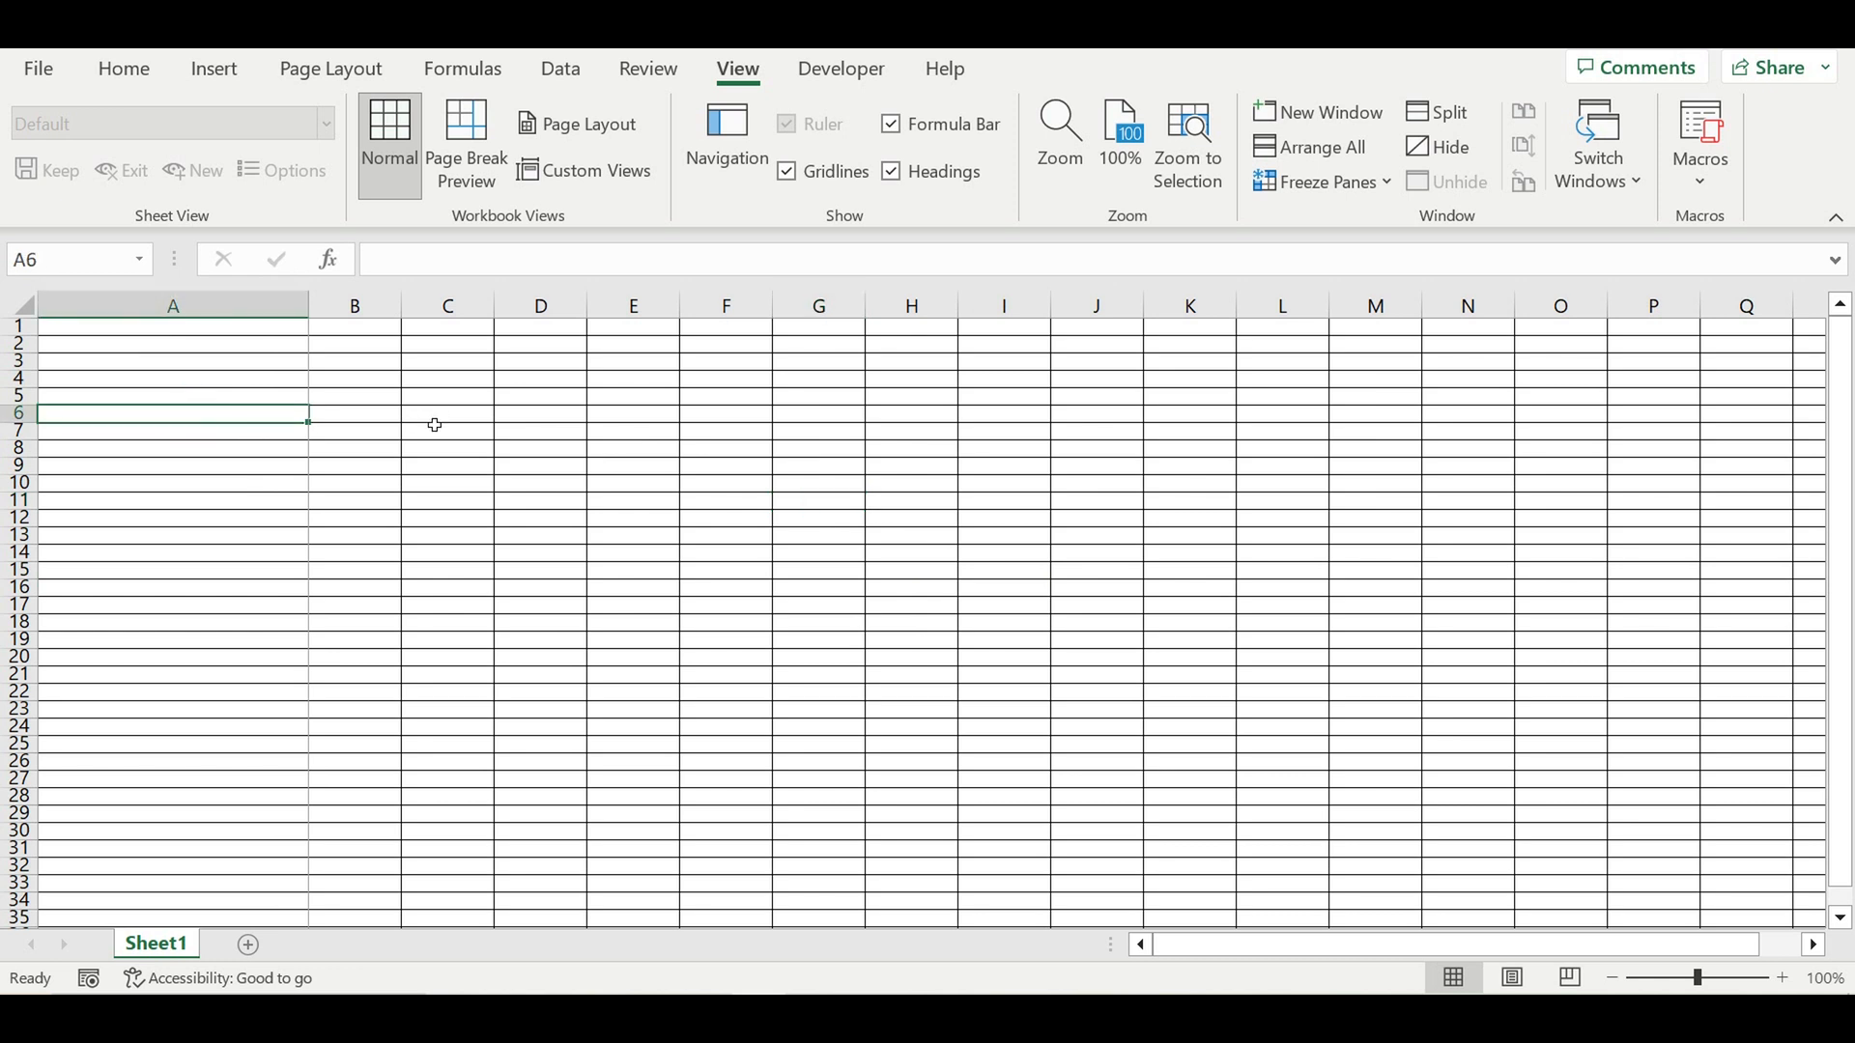
{"action": "left_click", "coordinate": [437, 434]}
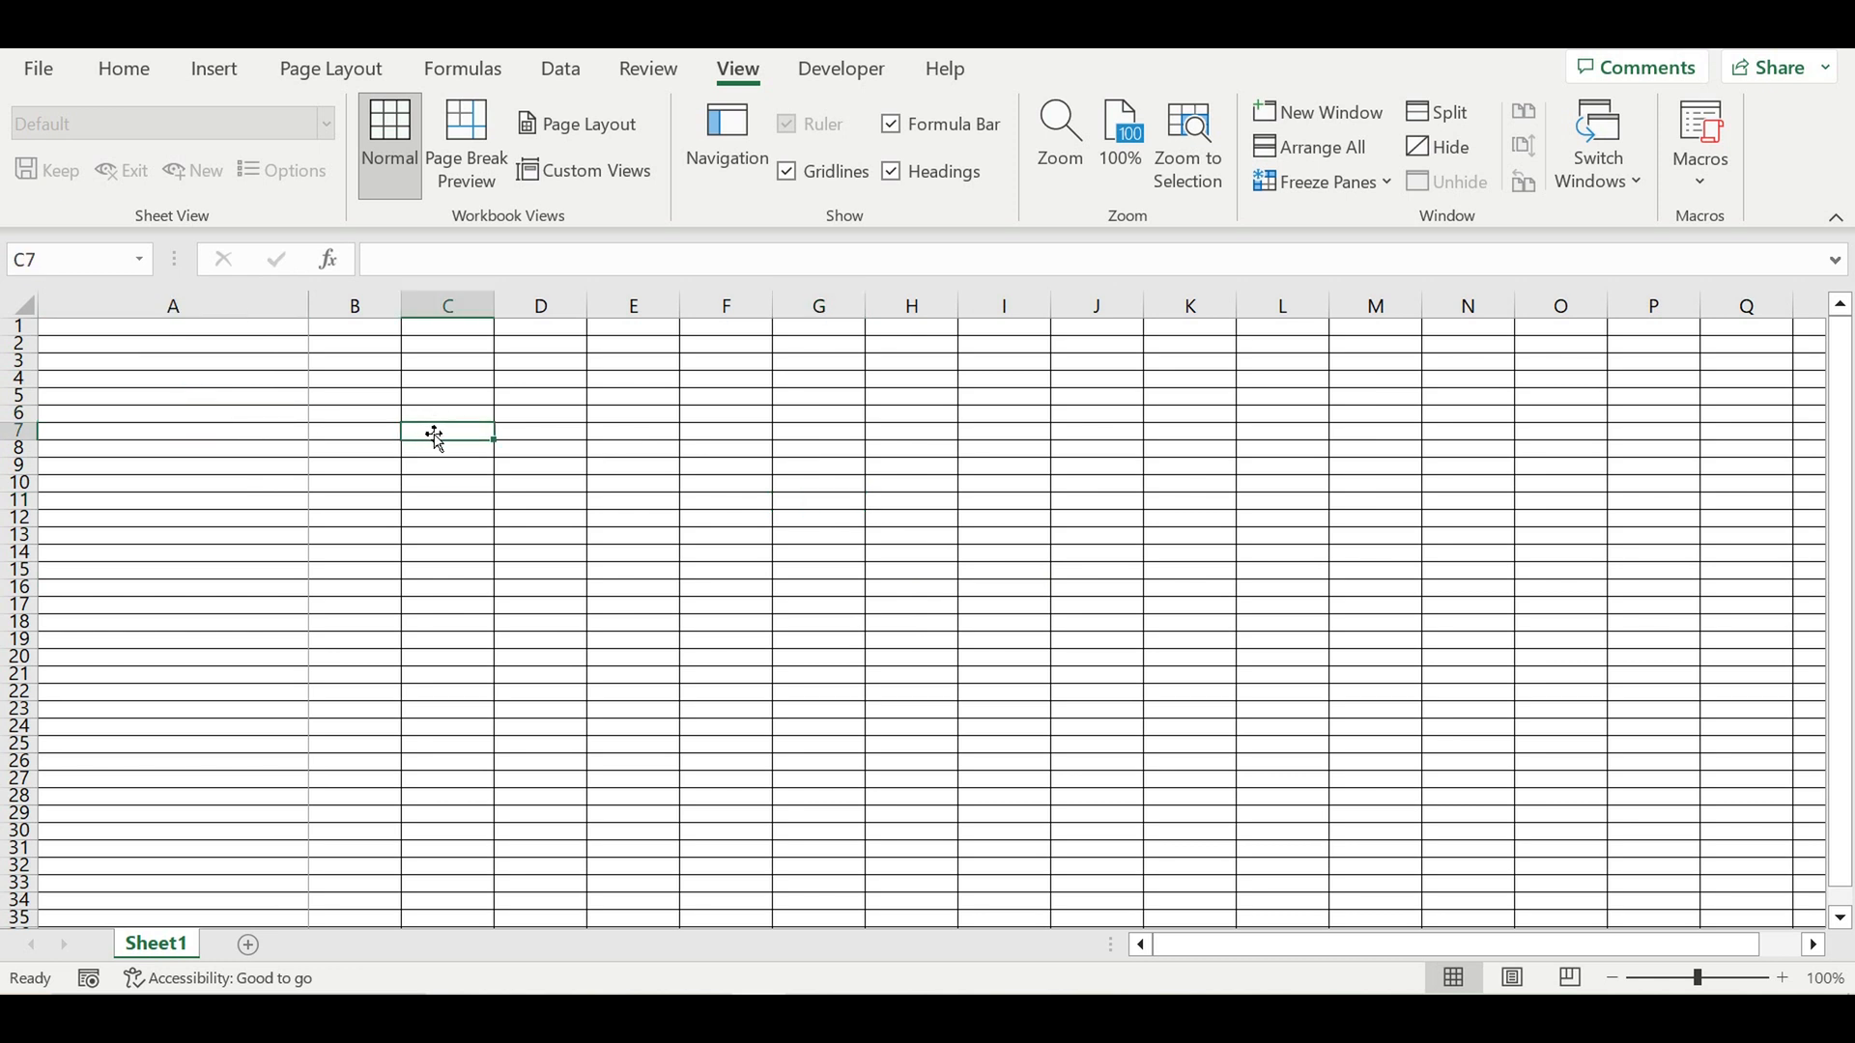
- Enter the heading "Types of customers" in cell A10
{"action": "left_click", "coordinate": [194, 485]}
{"action": "type", "text": "Types o"}
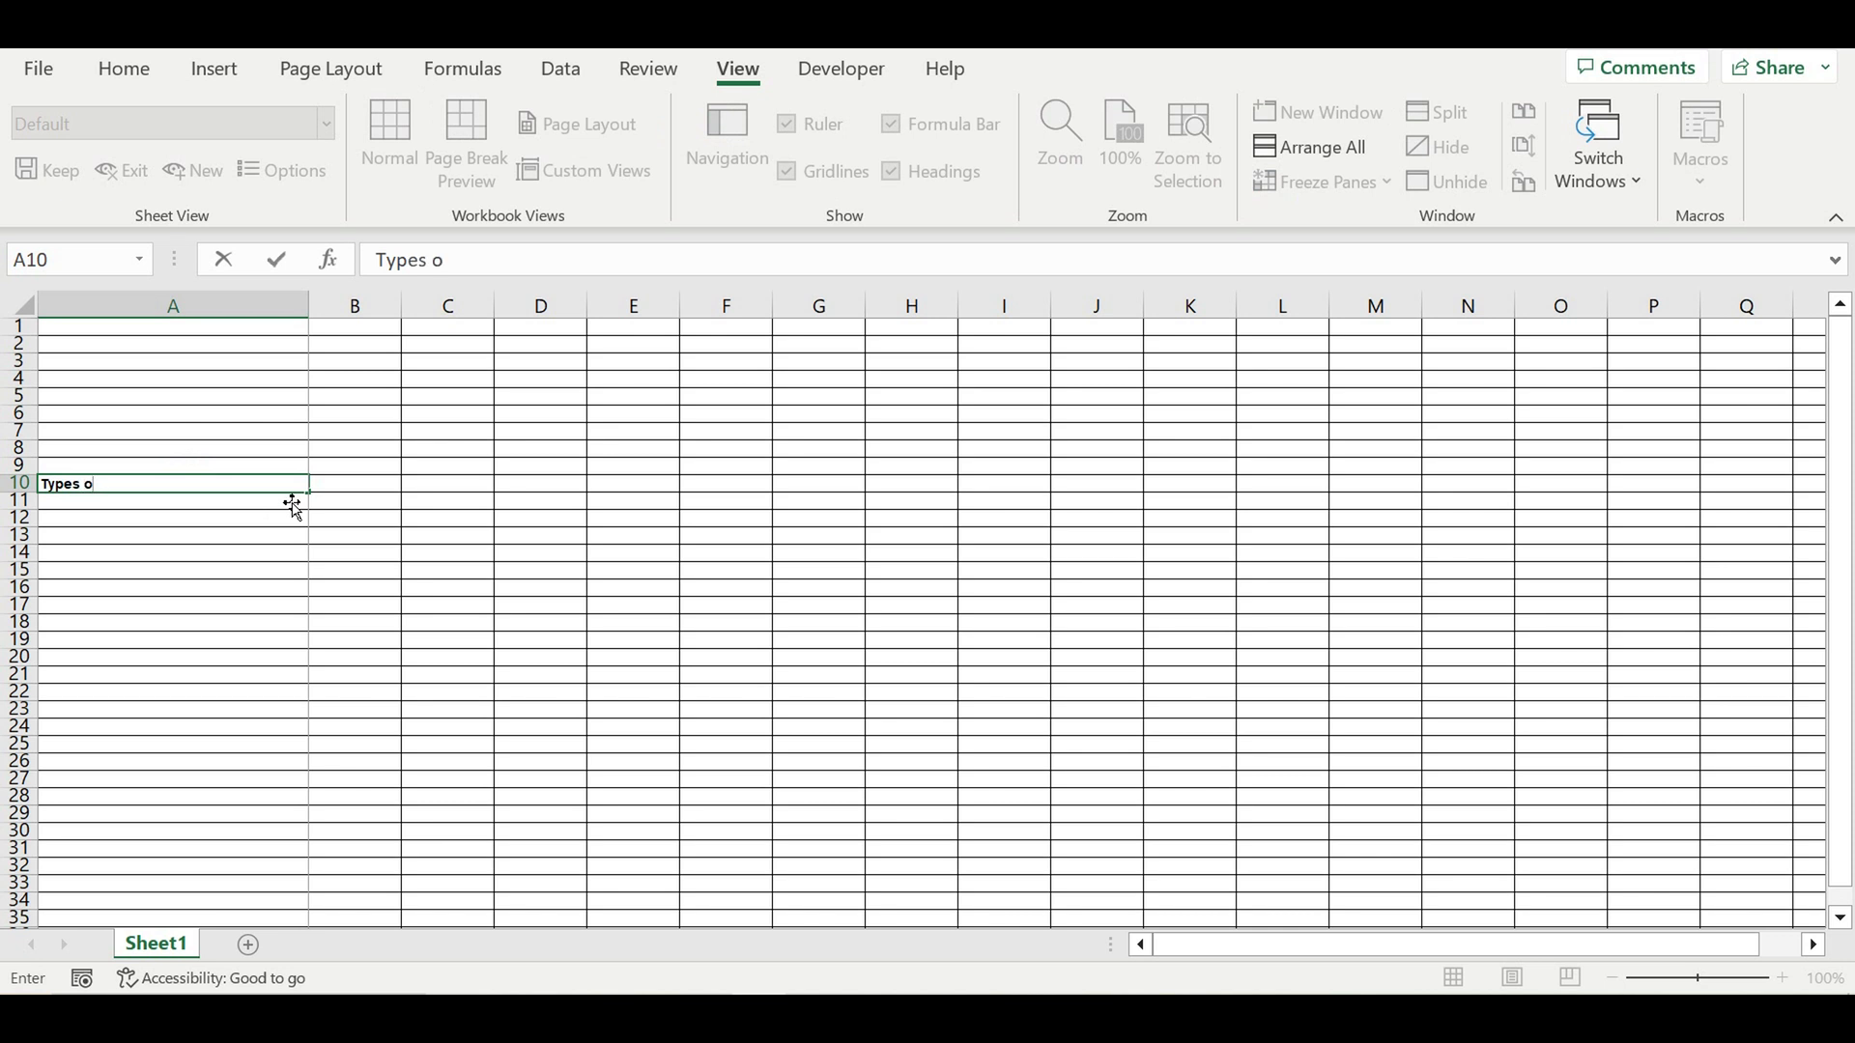
{"action": "type", "text": "f customers"}
{"action": "key", "text": "Return"}
{"action": "left_click", "coordinate": [256, 467]}
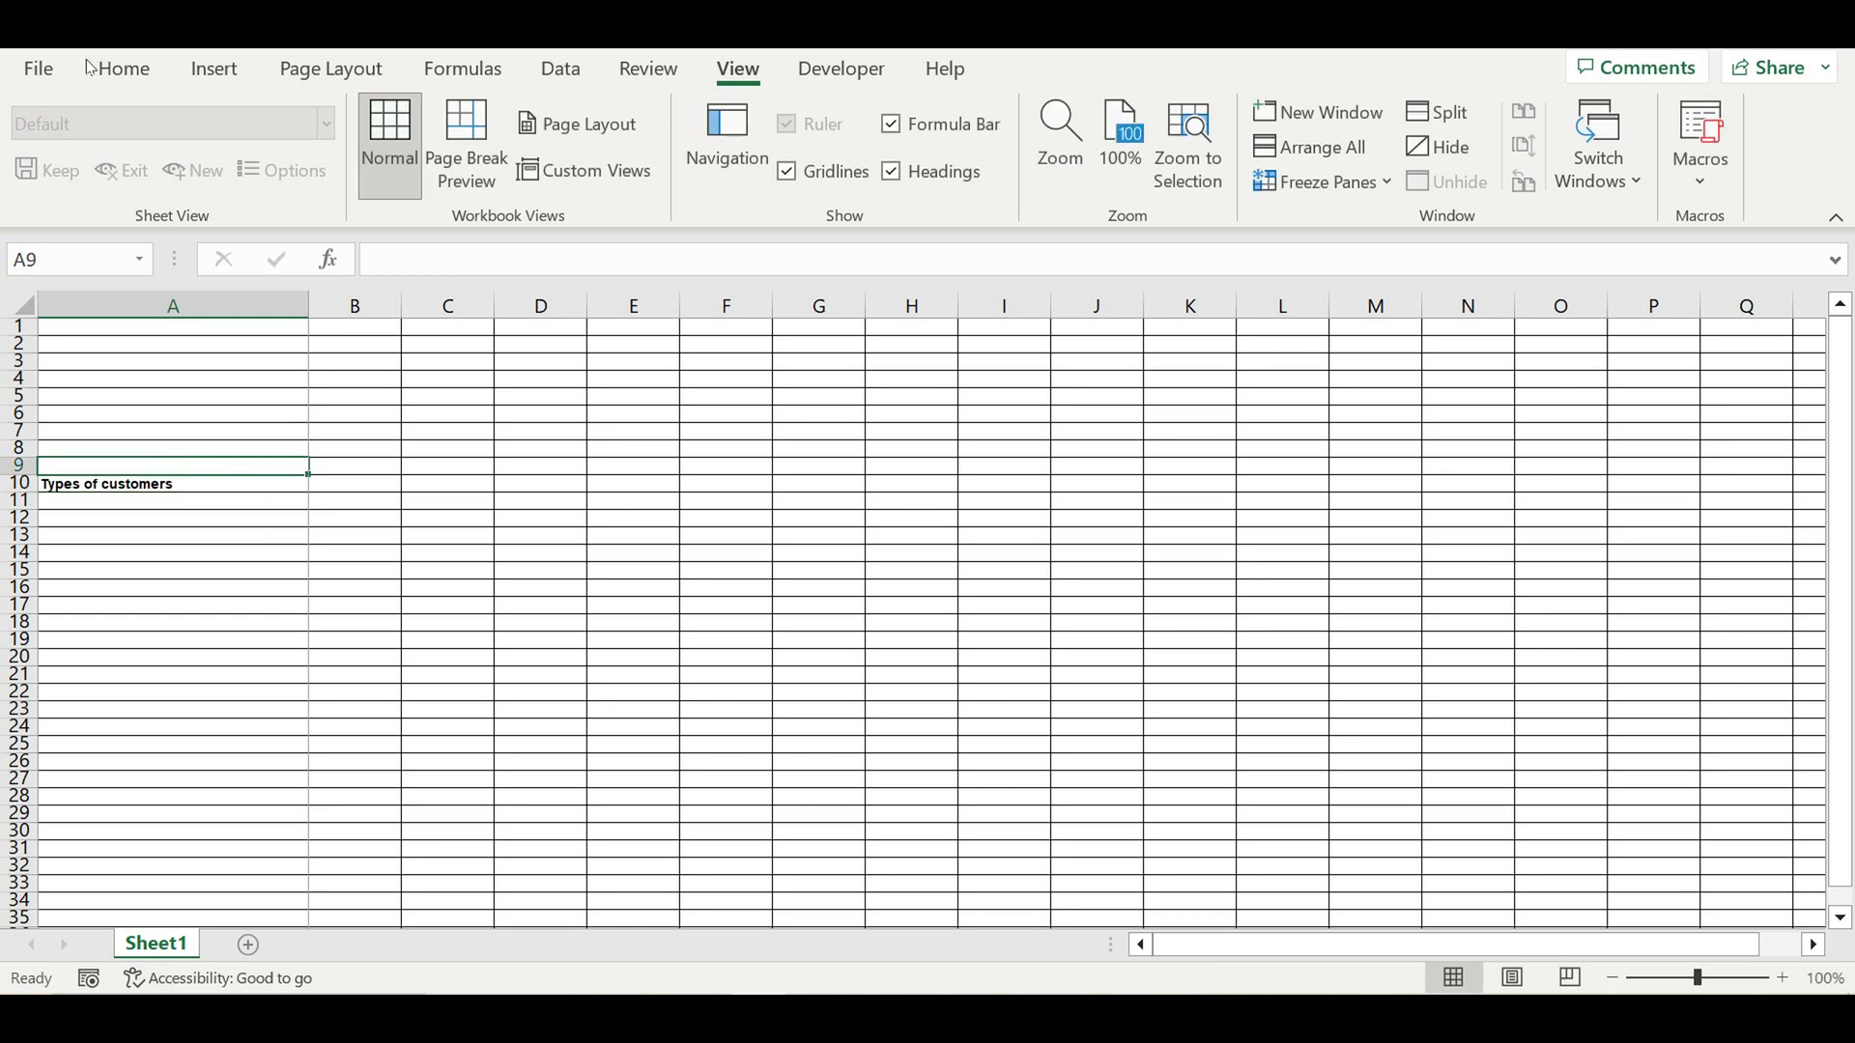
{"action": "left_click", "coordinate": [127, 69]}
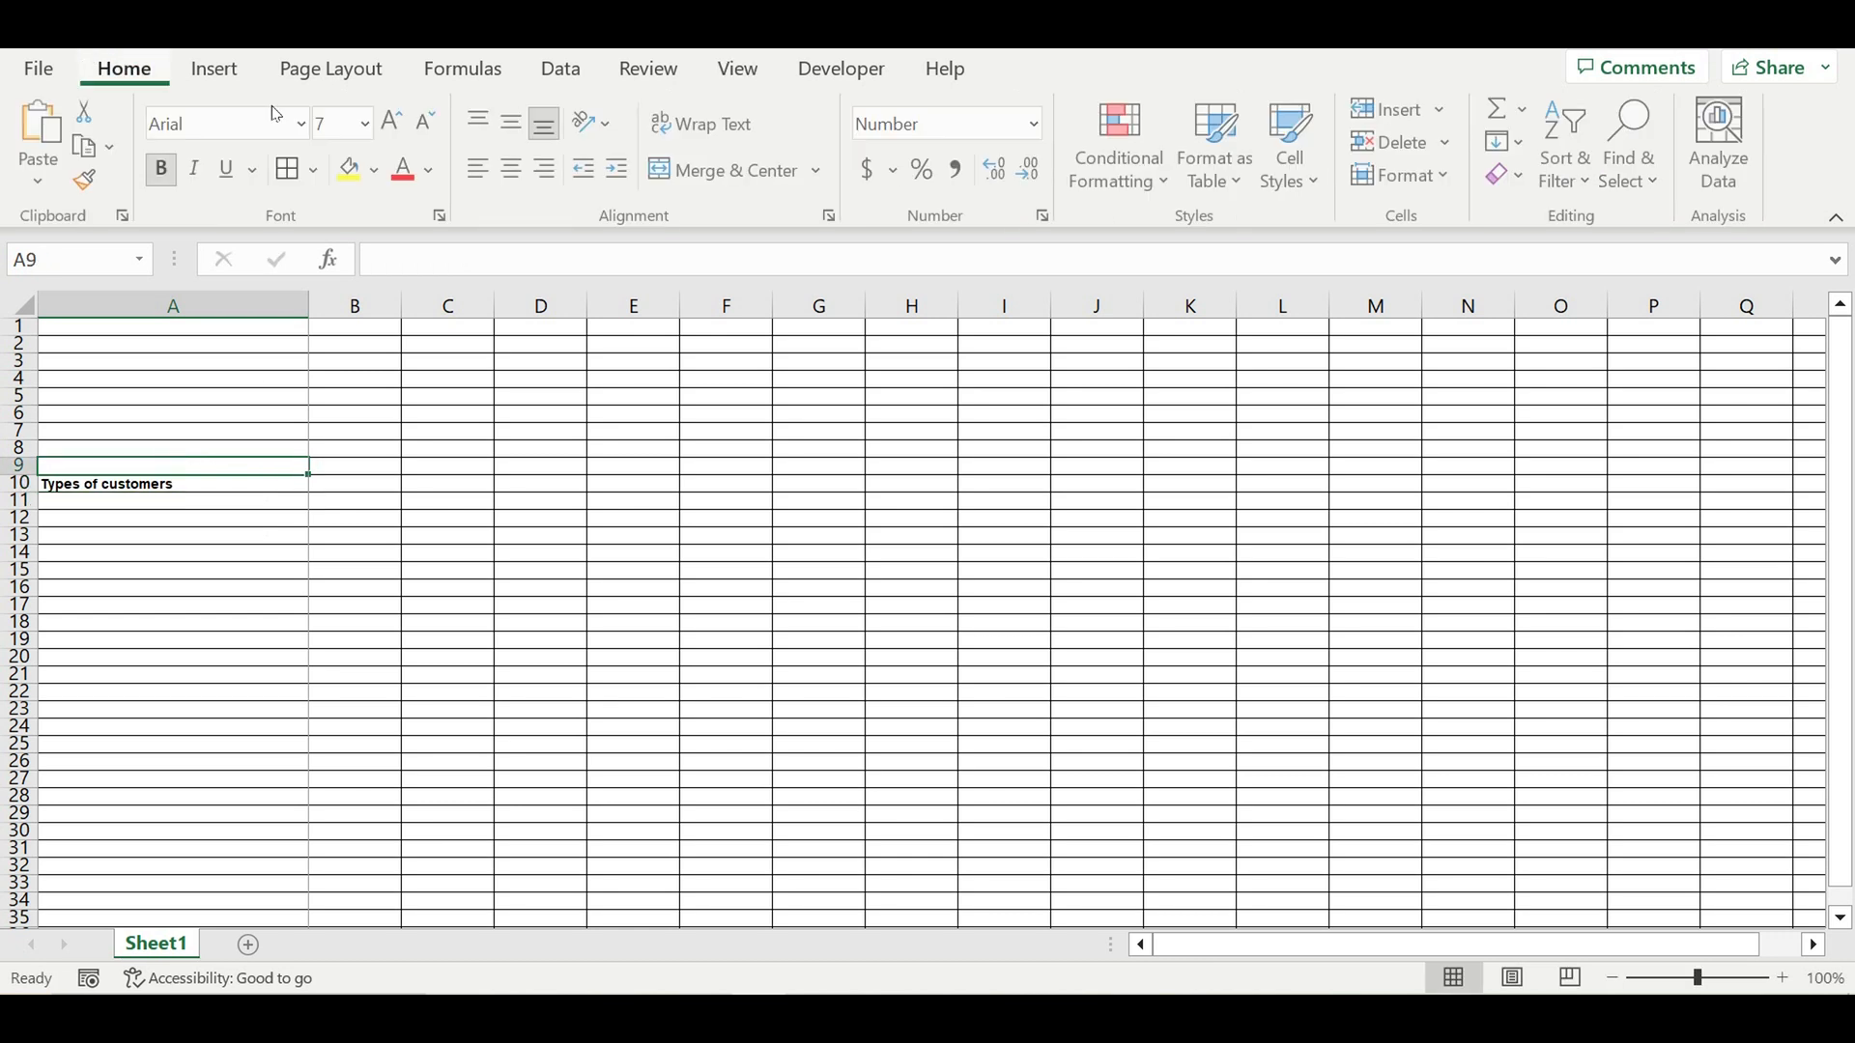
{"action": "left_click", "coordinate": [382, 175]}
{"action": "left_click", "coordinate": [573, 440]}
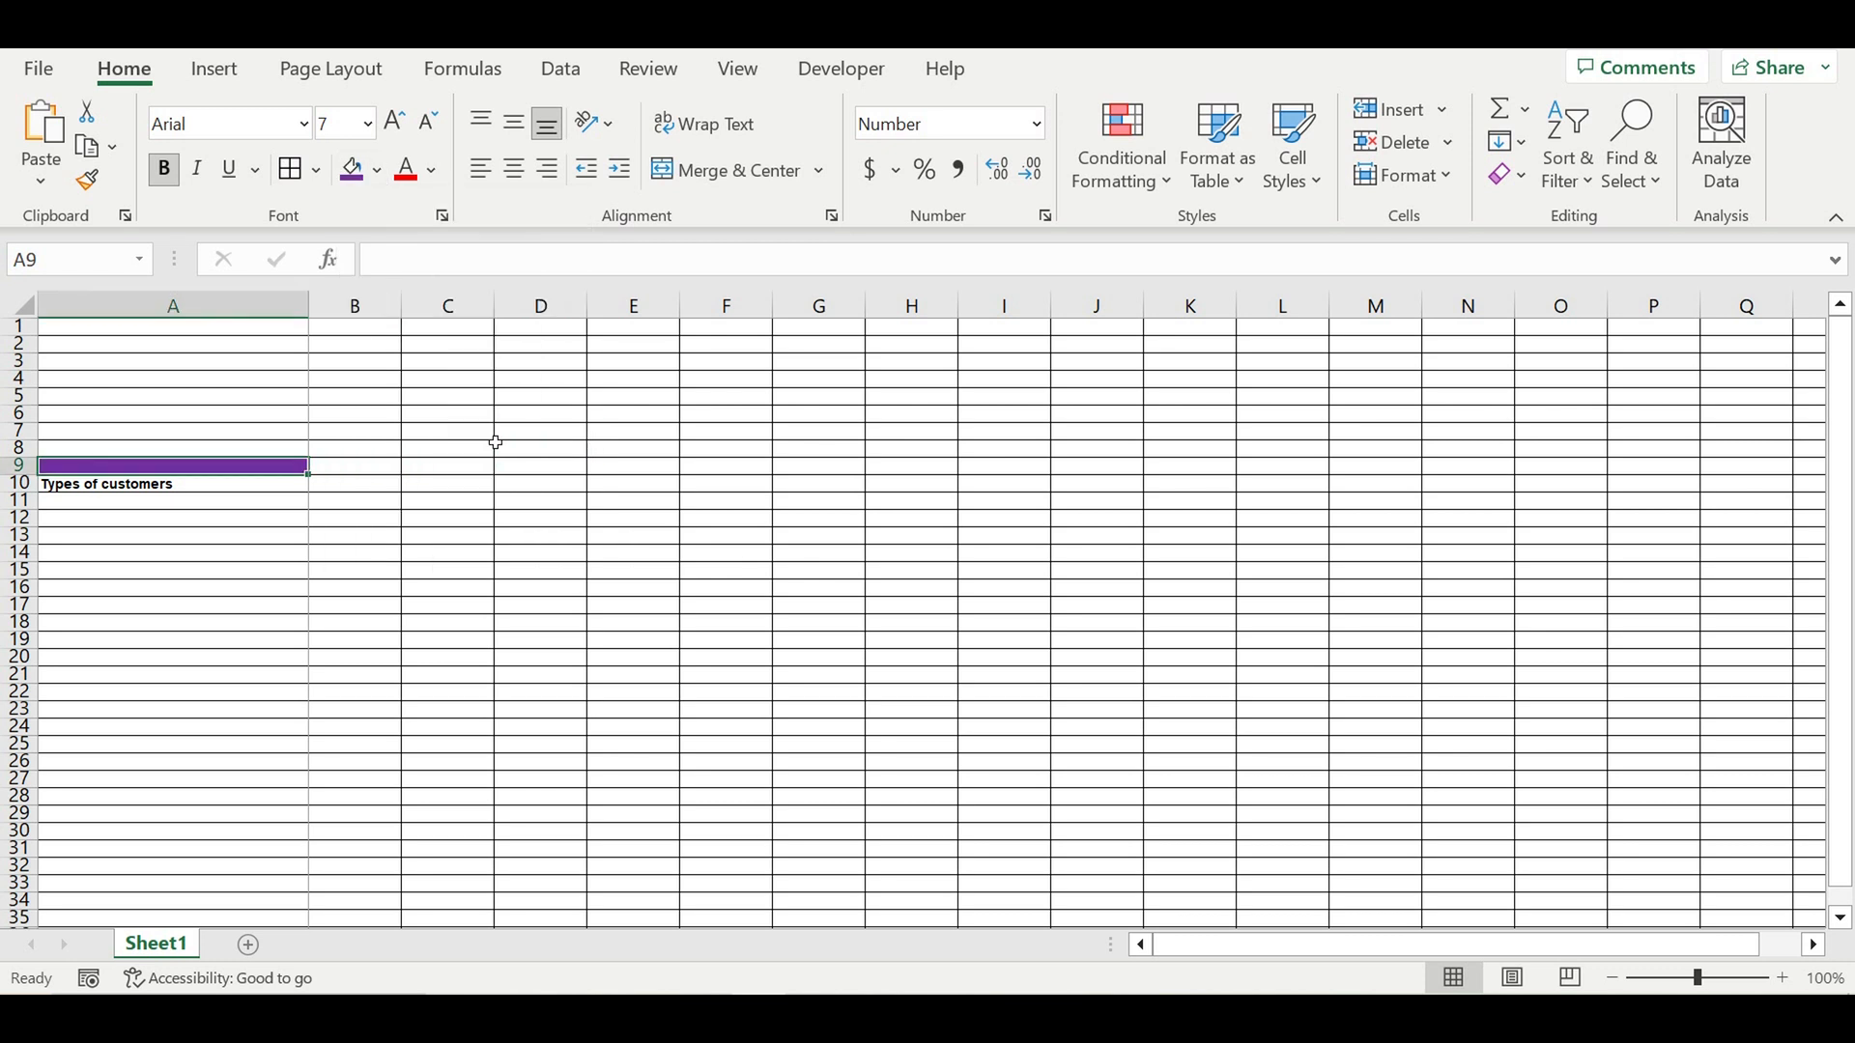
{"action": "key", "text": "ctrl+z"}
- Give the "Types of customers" heading in A10 a purple fill and white font colour
{"action": "left_click", "coordinate": [188, 490]}
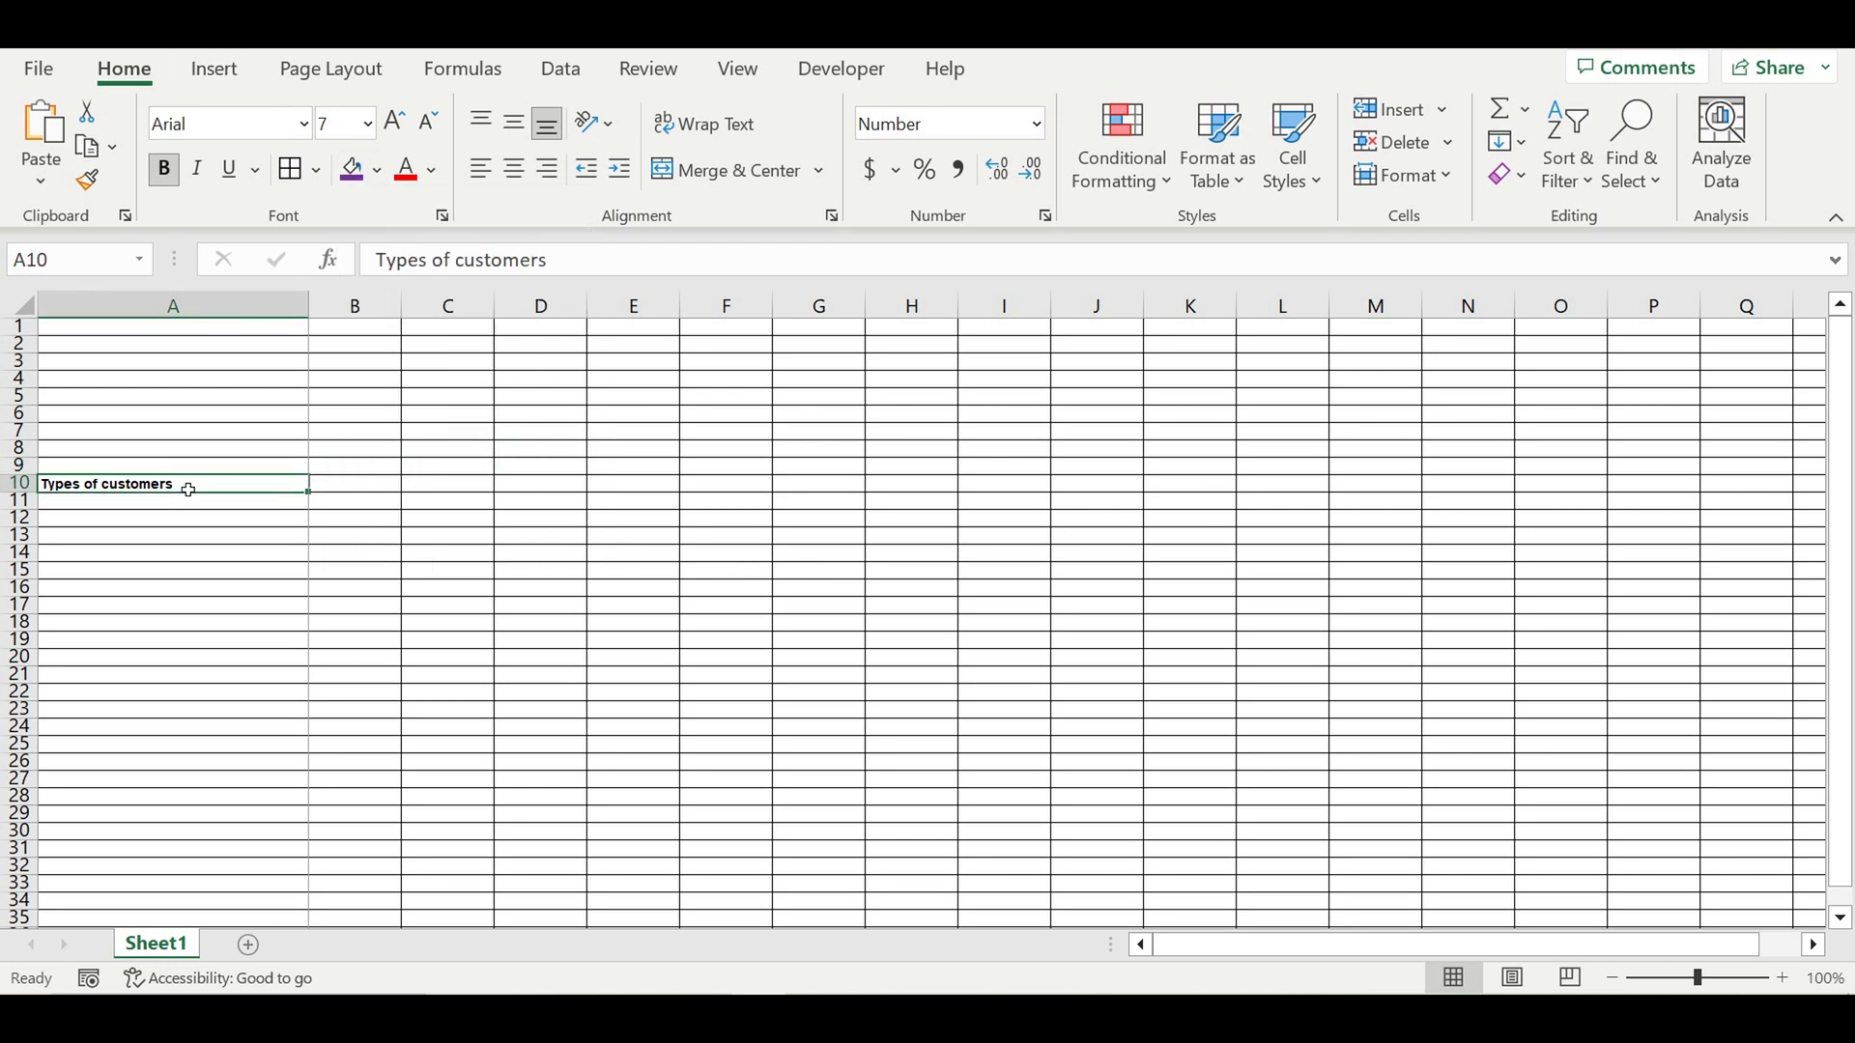
{"action": "left_click", "coordinate": [359, 178]}
{"action": "left_click", "coordinate": [432, 171]}
{"action": "left_click", "coordinate": [409, 295]}
{"action": "left_click", "coordinate": [380, 555]}
- Enter the subheading "Type of customer" in cell A11
{"action": "left_click", "coordinate": [273, 502]}
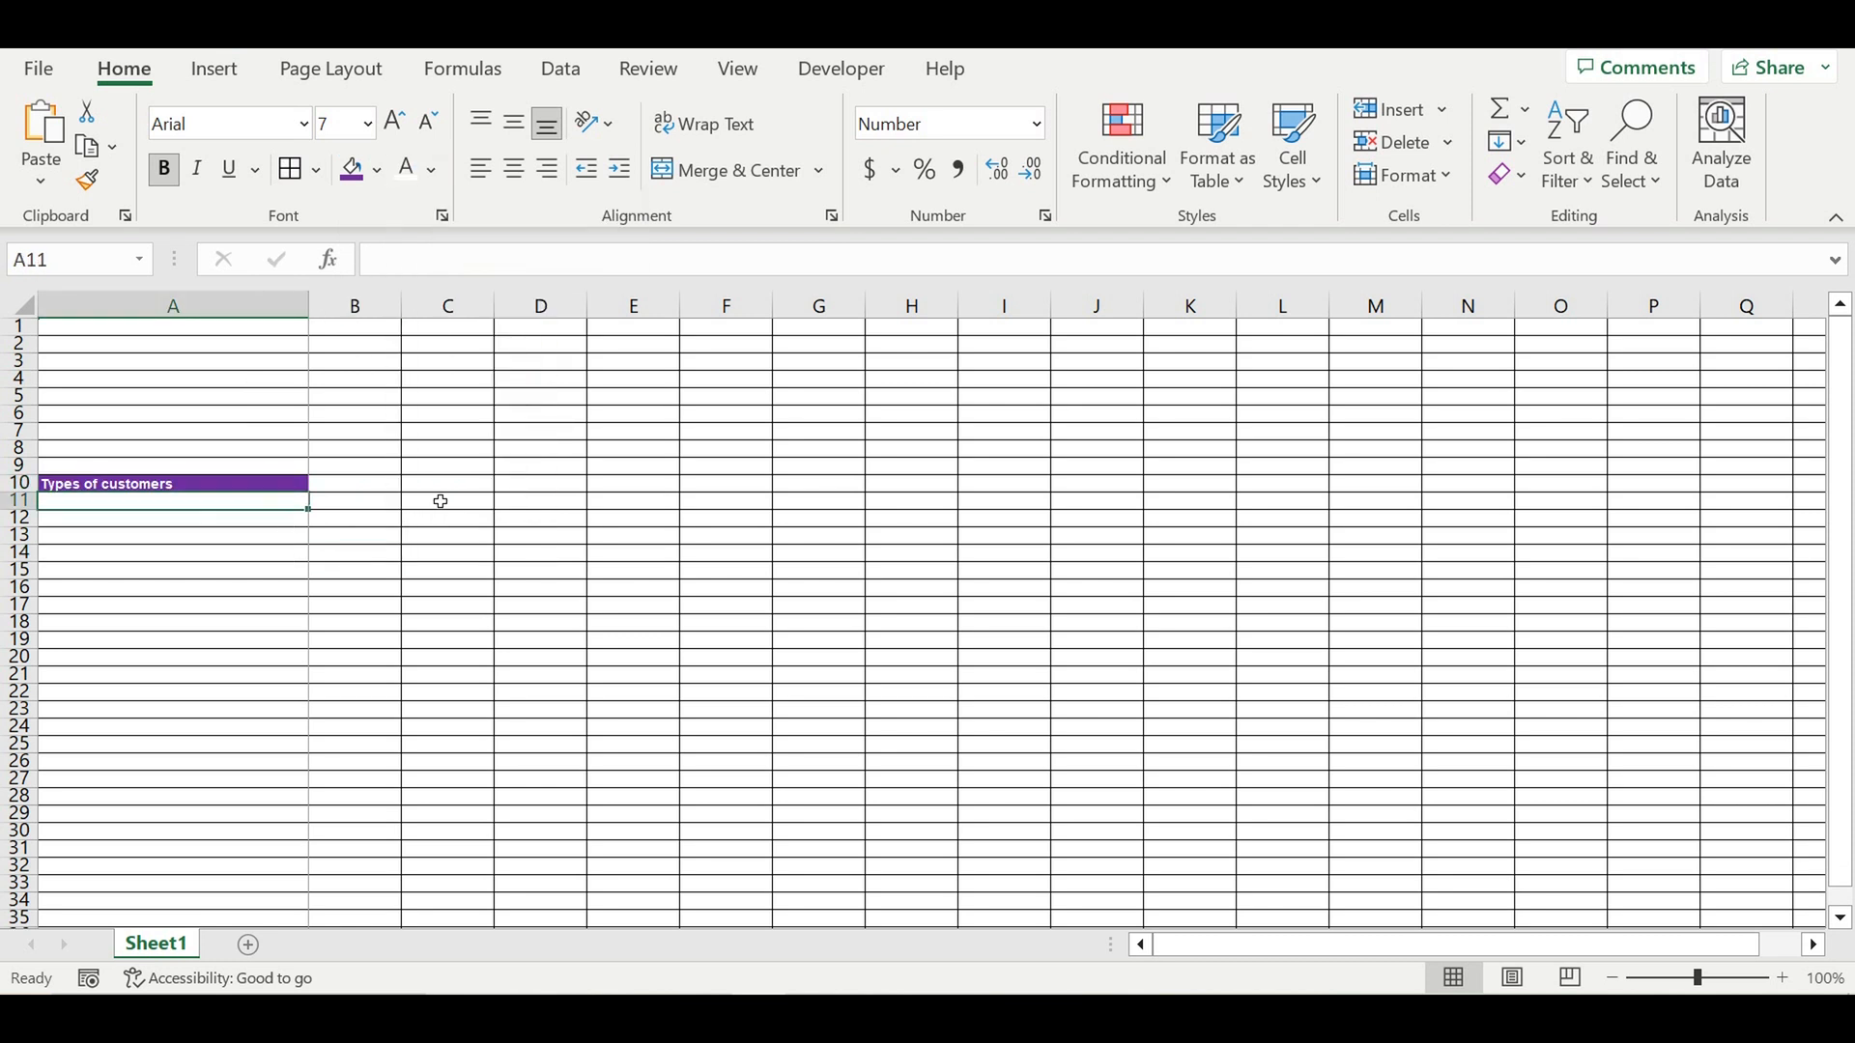
{"action": "type", "text": "T"}
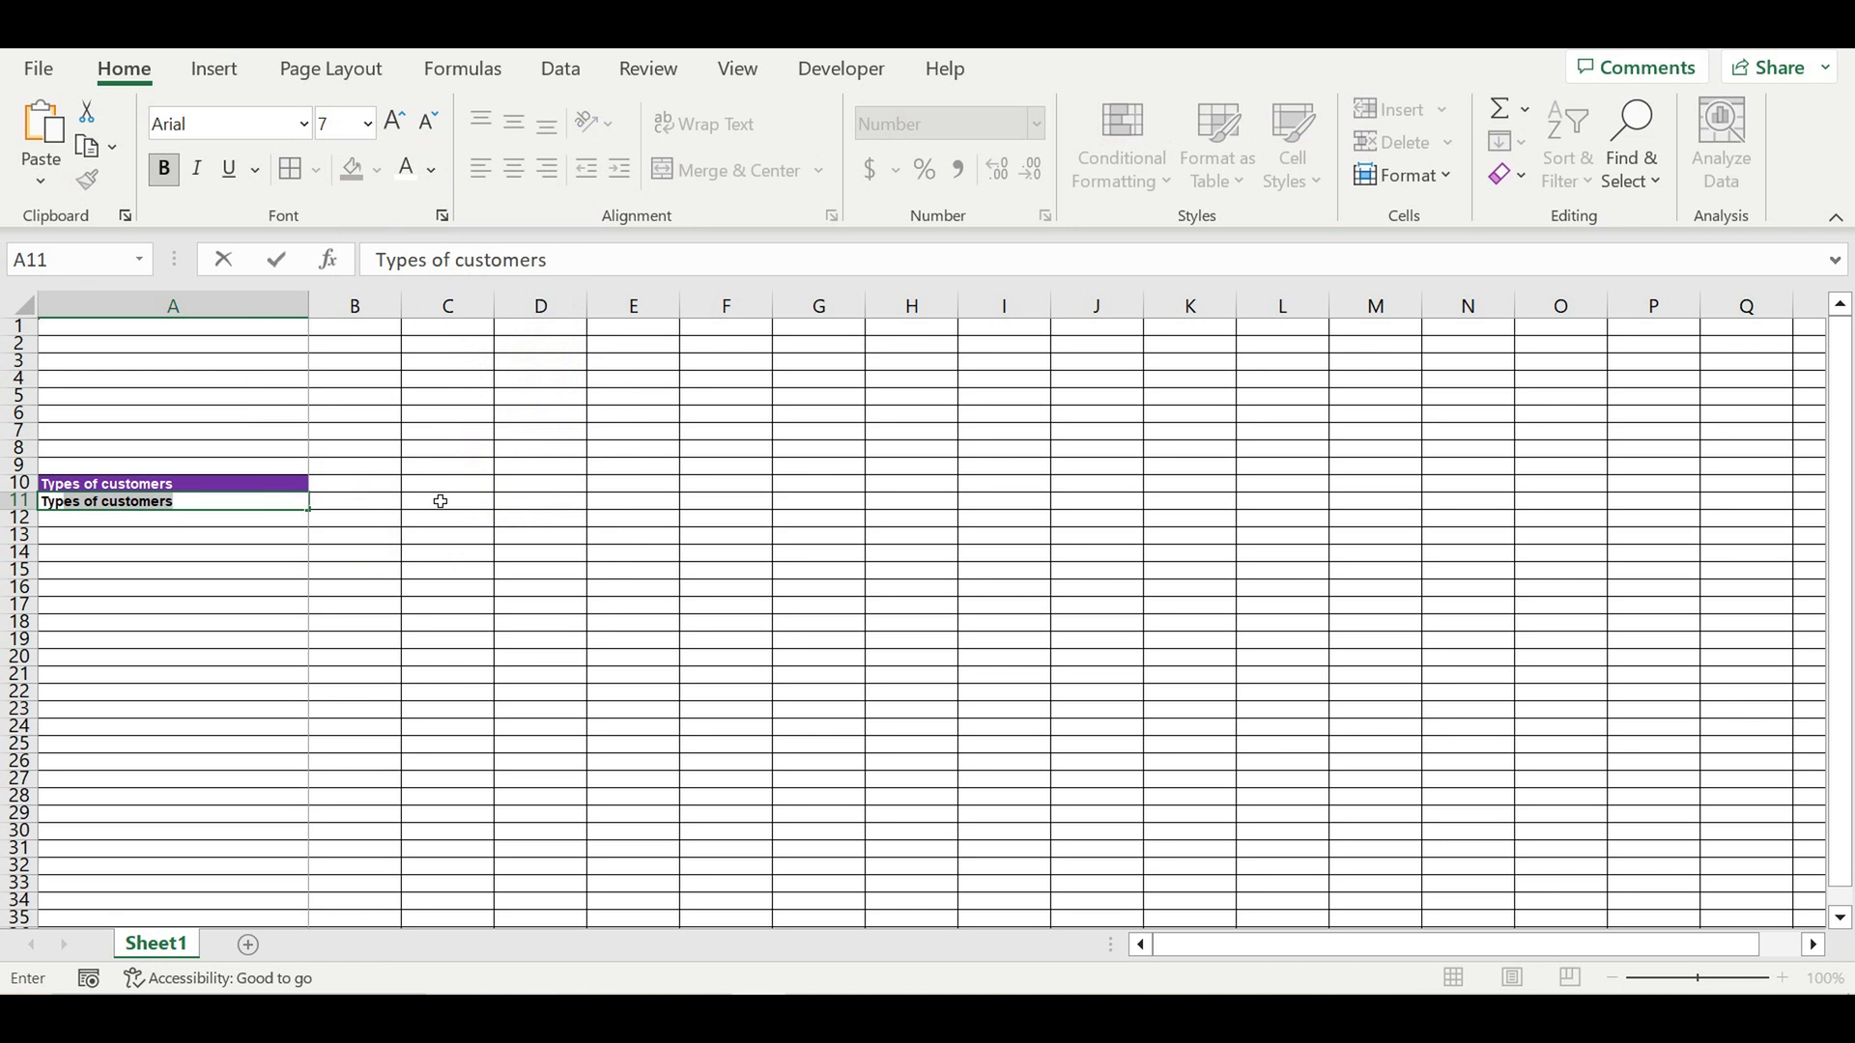
{"action": "type", "text": "ype "}
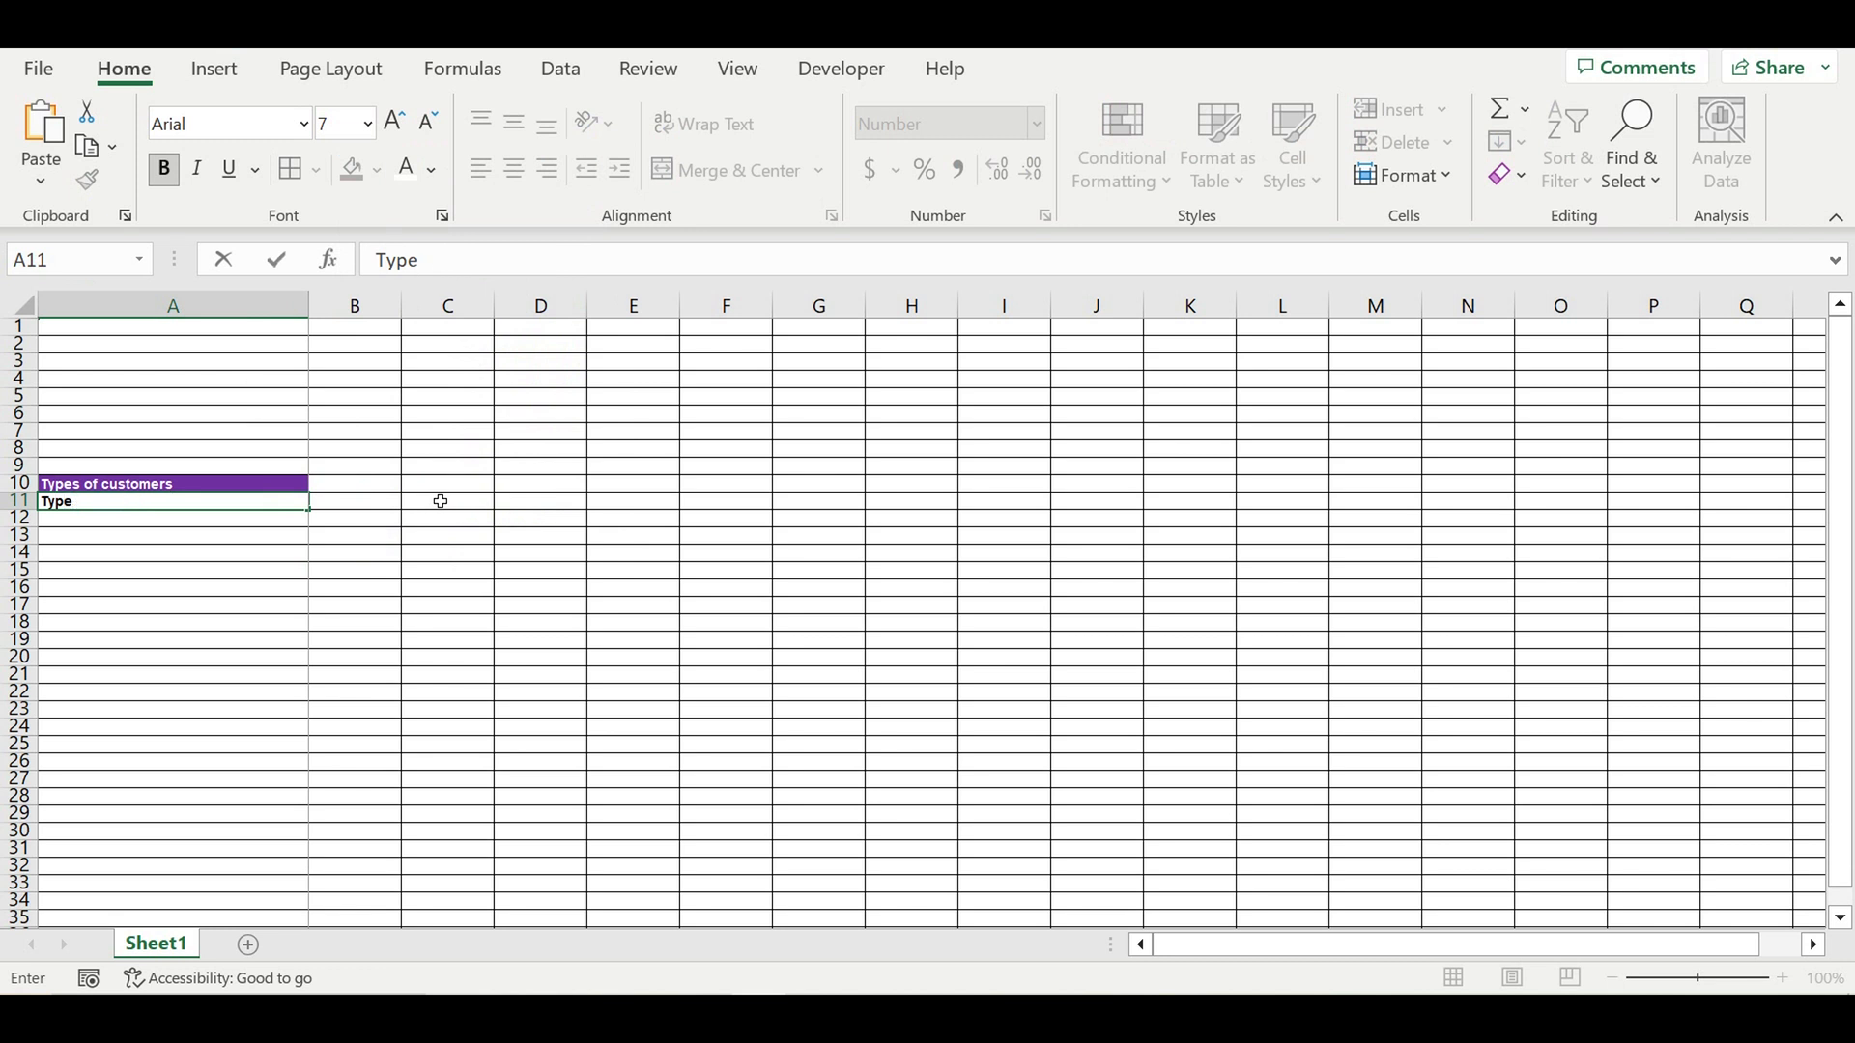
{"action": "type", "text": "of customer"}
{"action": "key", "text": "Return"}
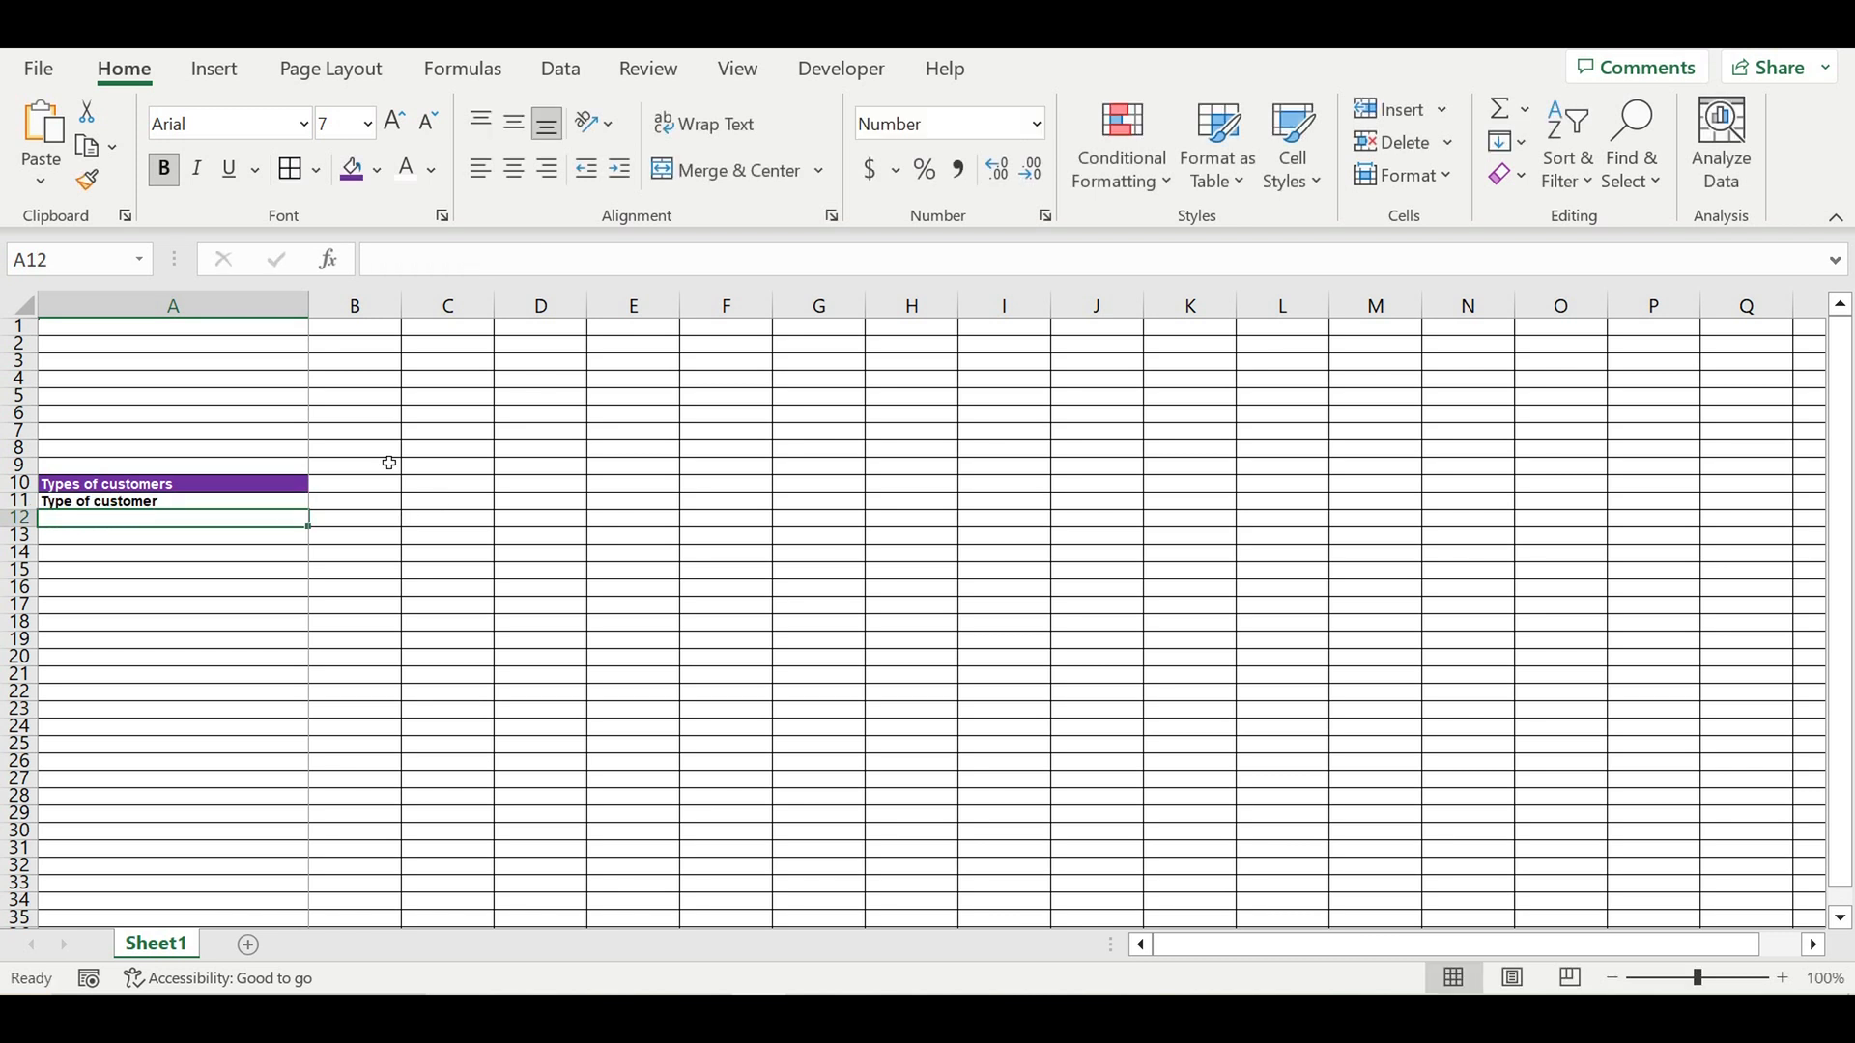
- Centre the "Type of customer" subheading in A11 and give it a light blue fill
{"action": "left_click", "coordinate": [246, 504]}
{"action": "left_click", "coordinate": [518, 178]}
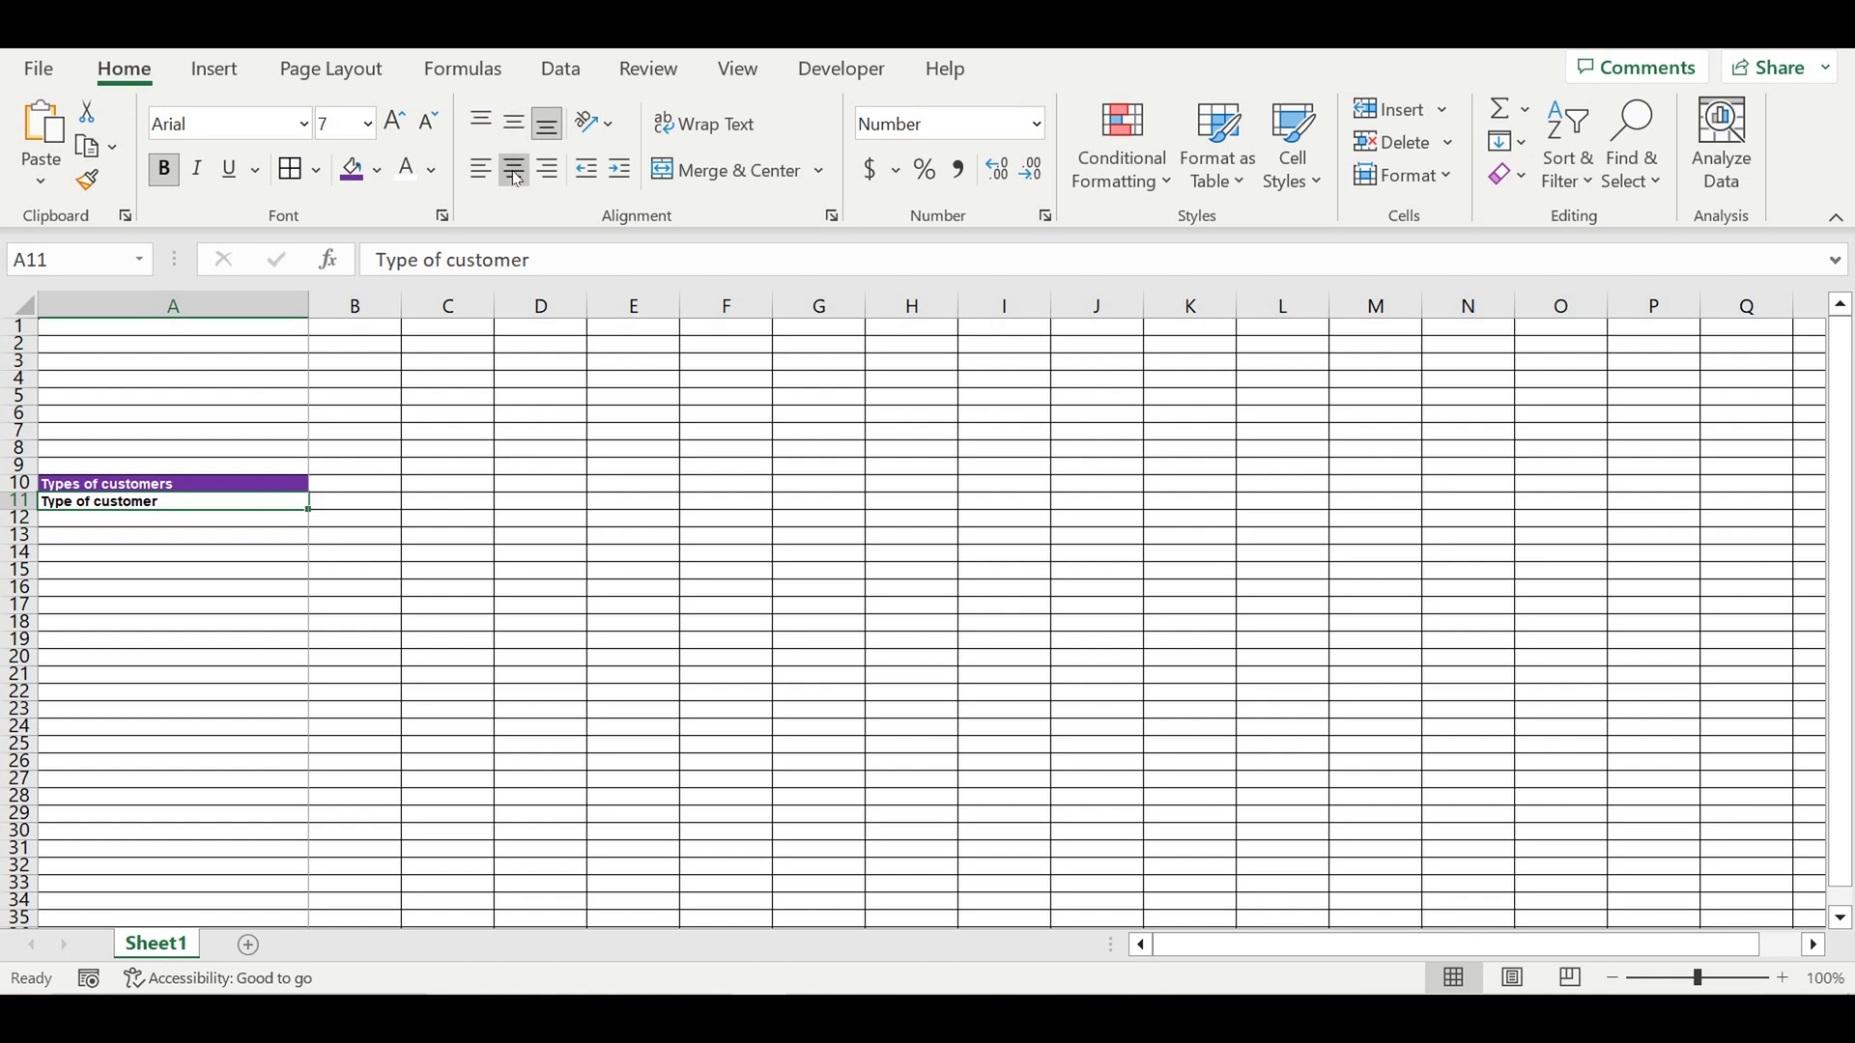
{"action": "left_click", "coordinate": [377, 174]}
{"action": "left_click", "coordinate": [552, 283]}
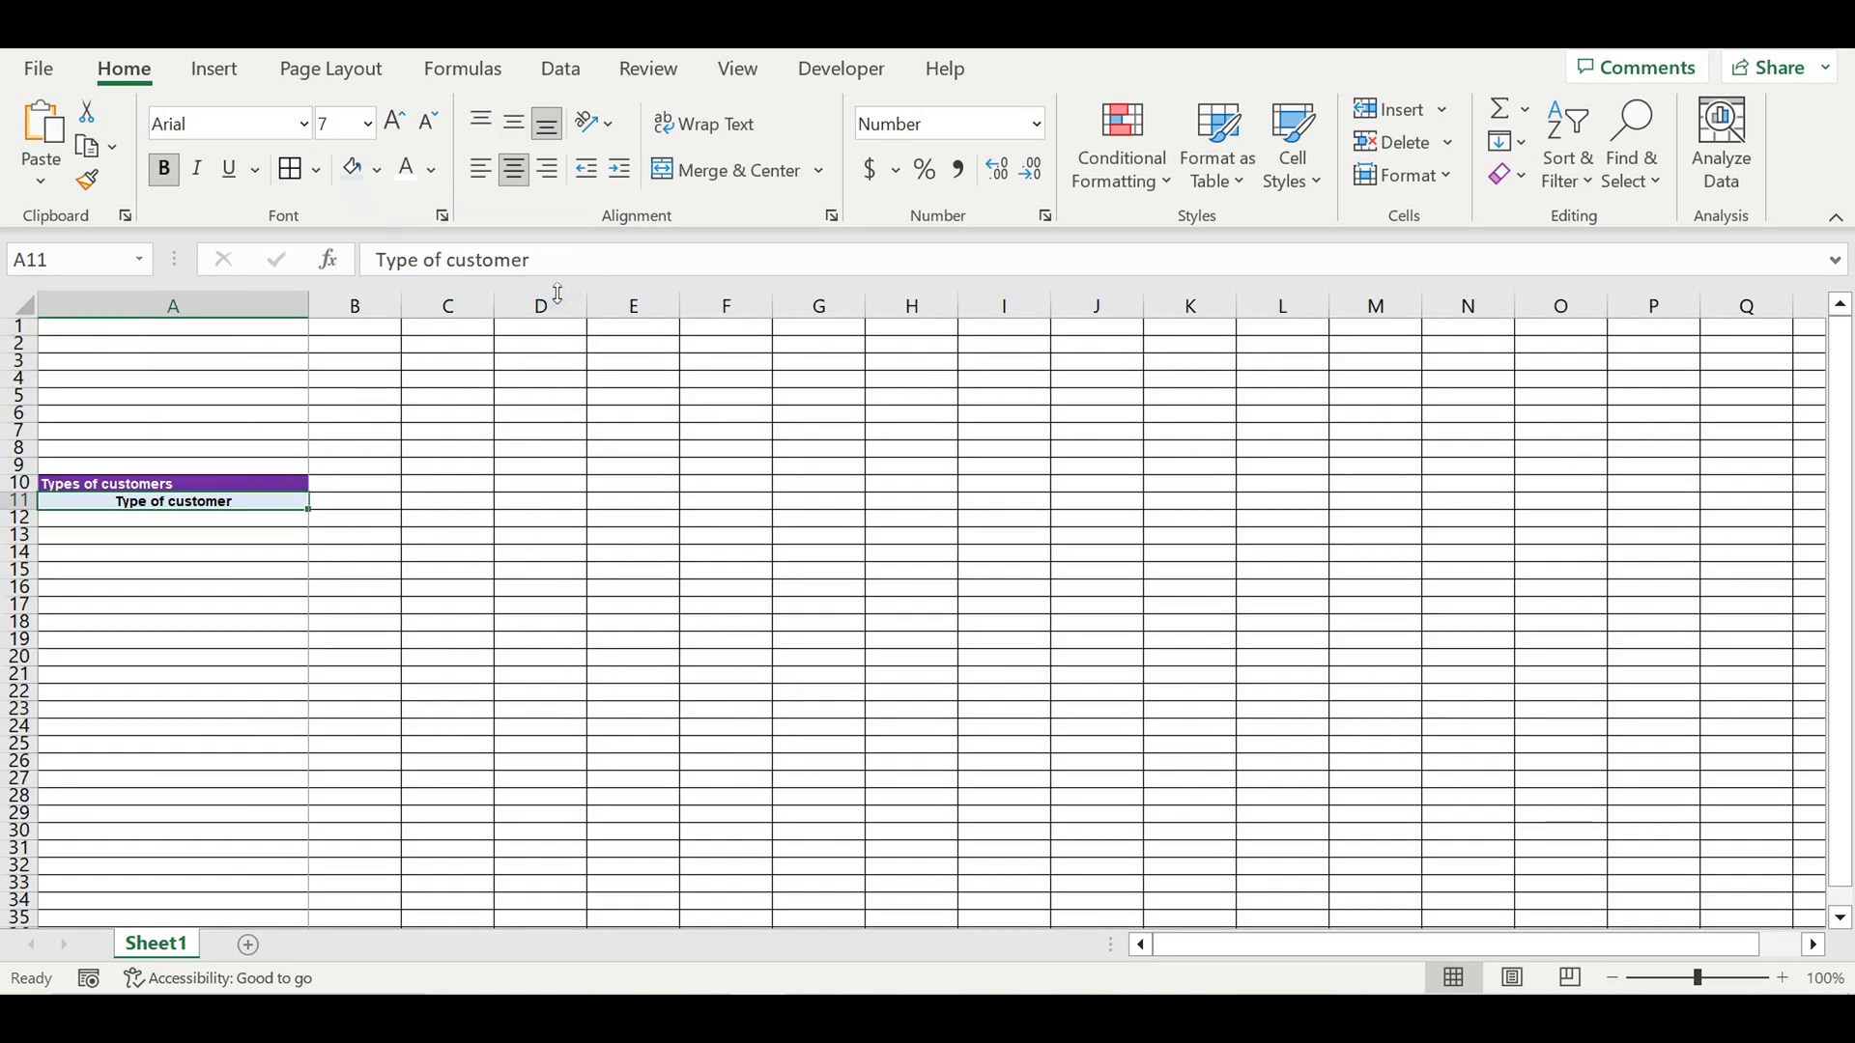
- Enter "Type of customer 1" in cell A12
{"action": "left_click", "coordinate": [261, 527]}
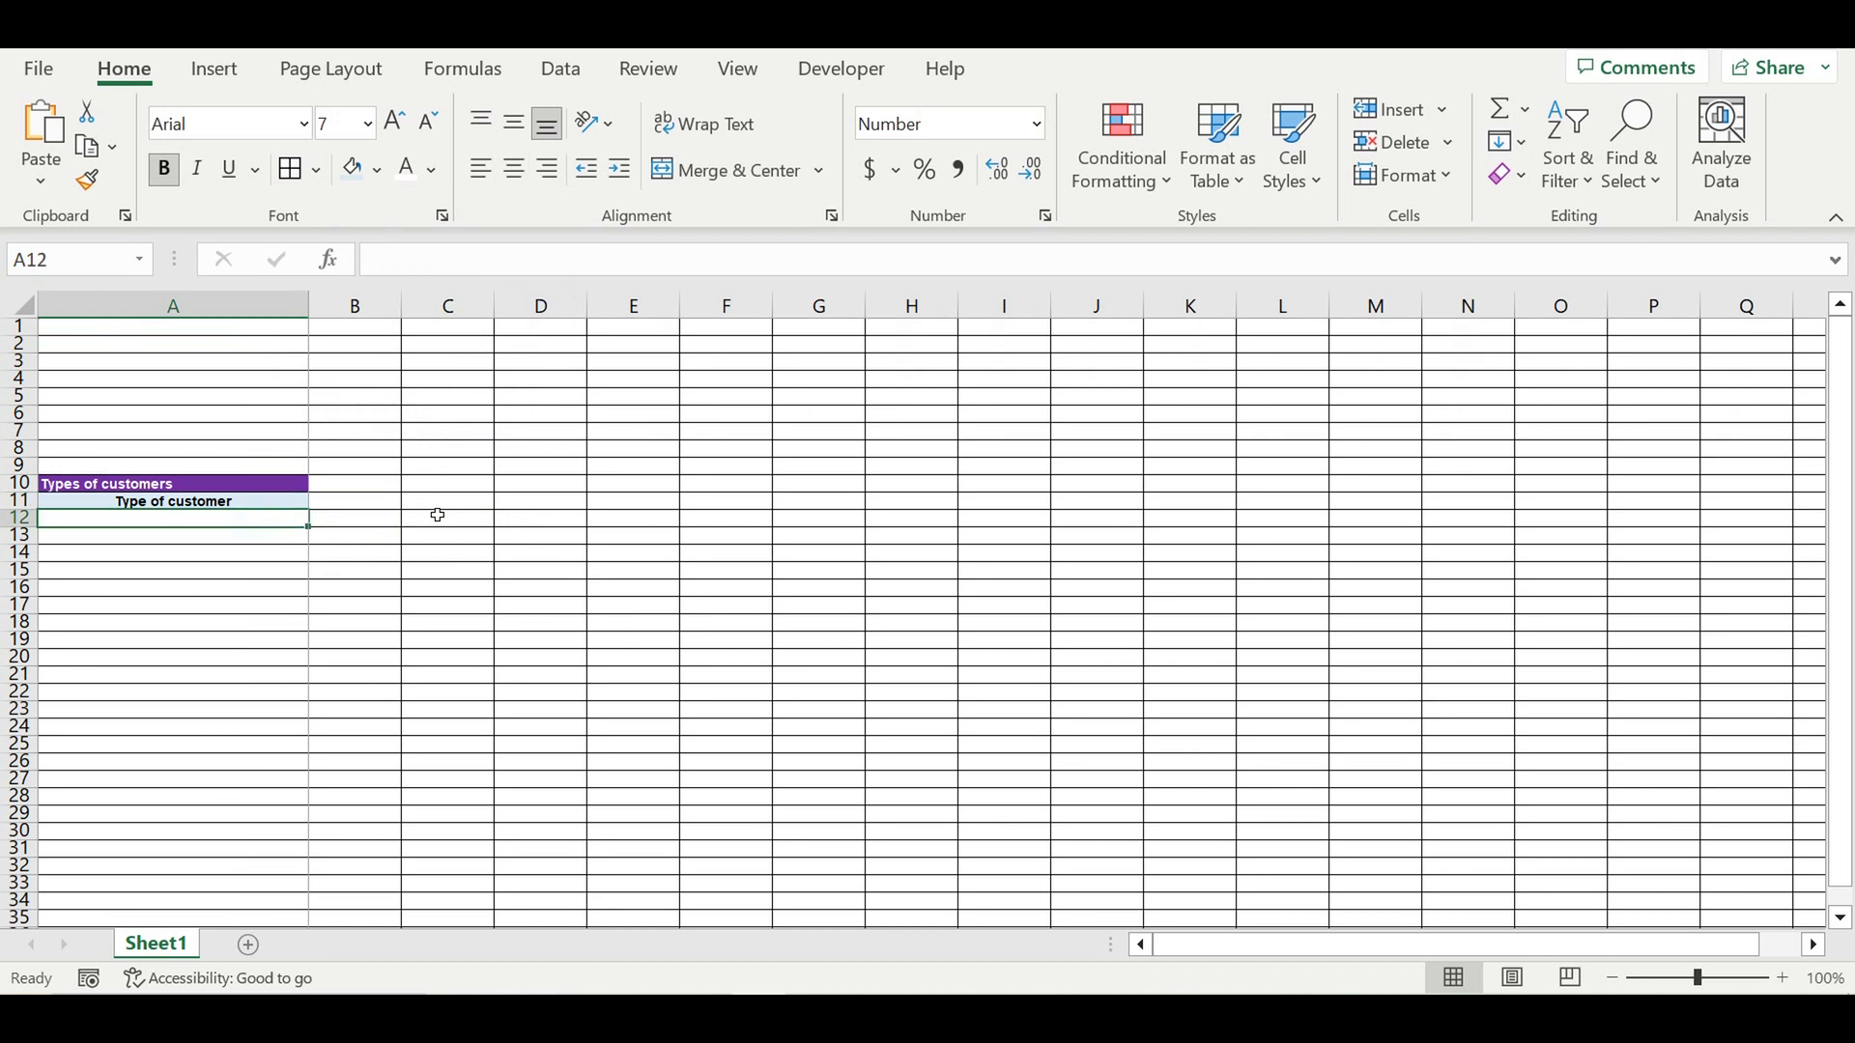
{"action": "type", "text": "T"}
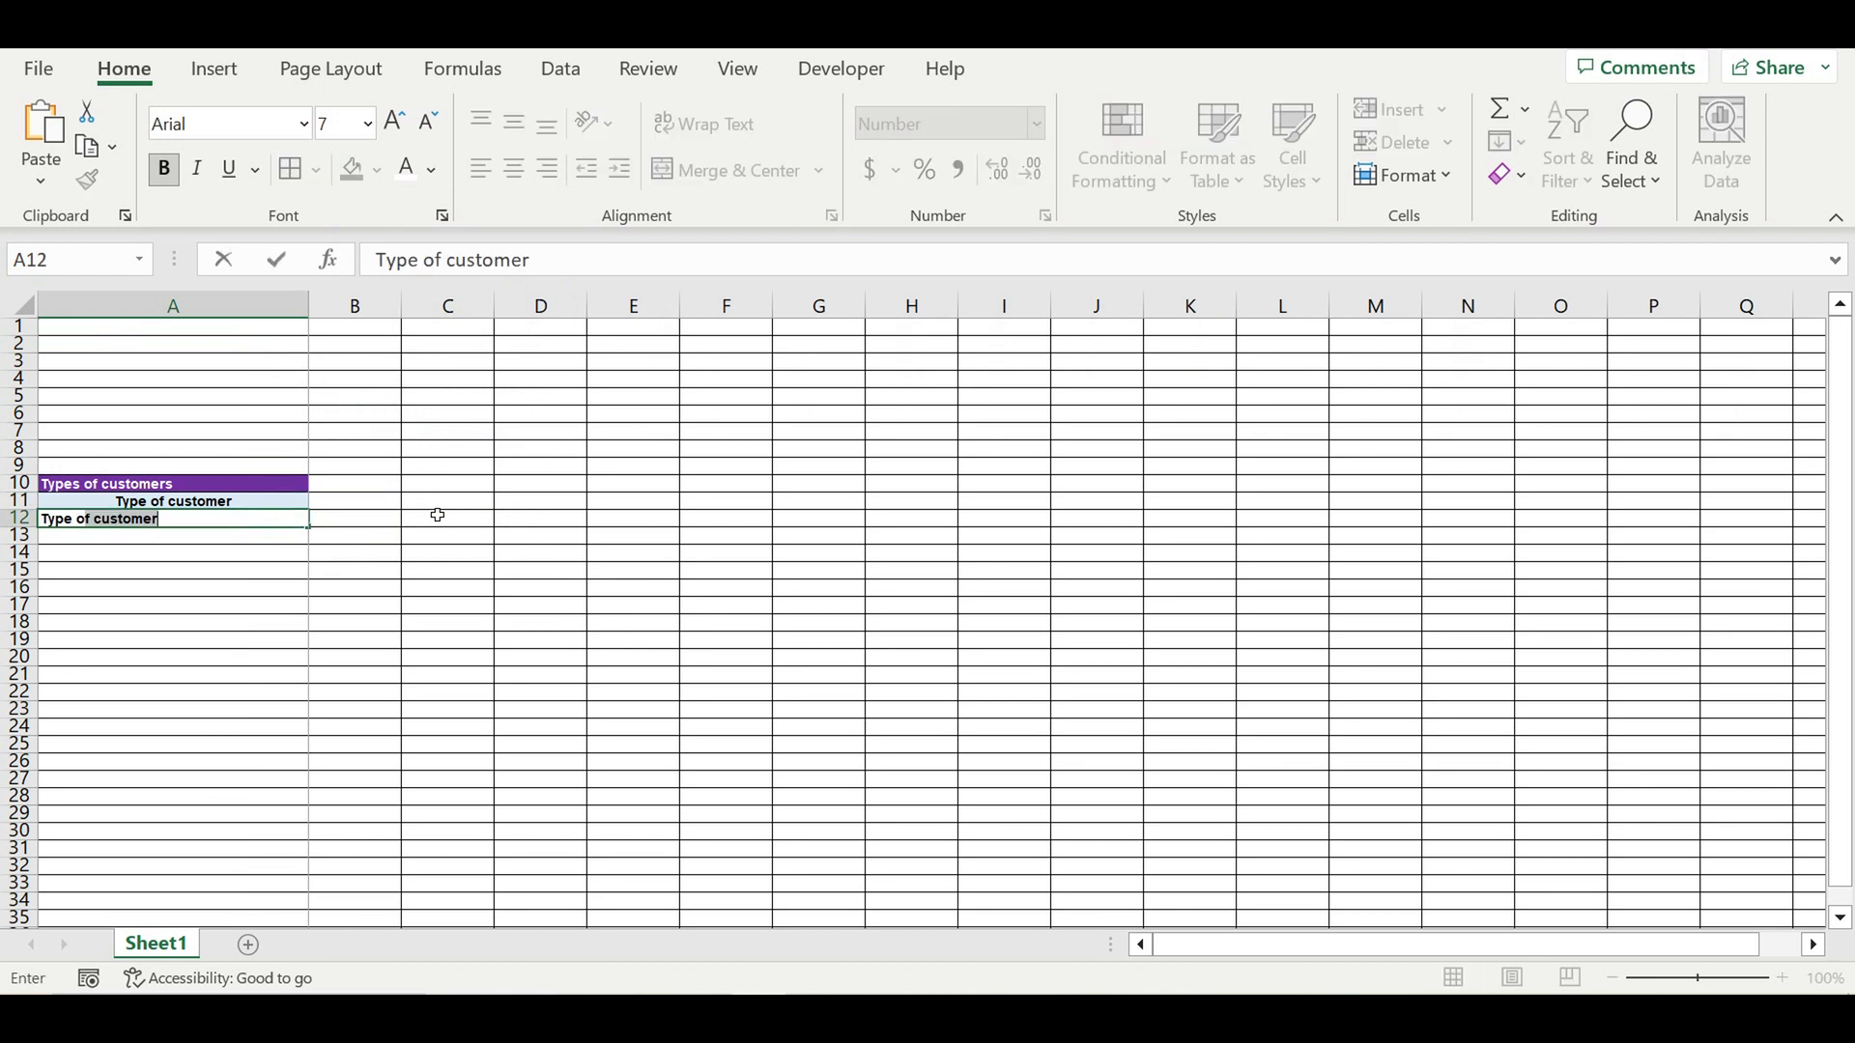
{"action": "type", "text": "ype of customer 1"}
{"action": "key", "text": "Return"}
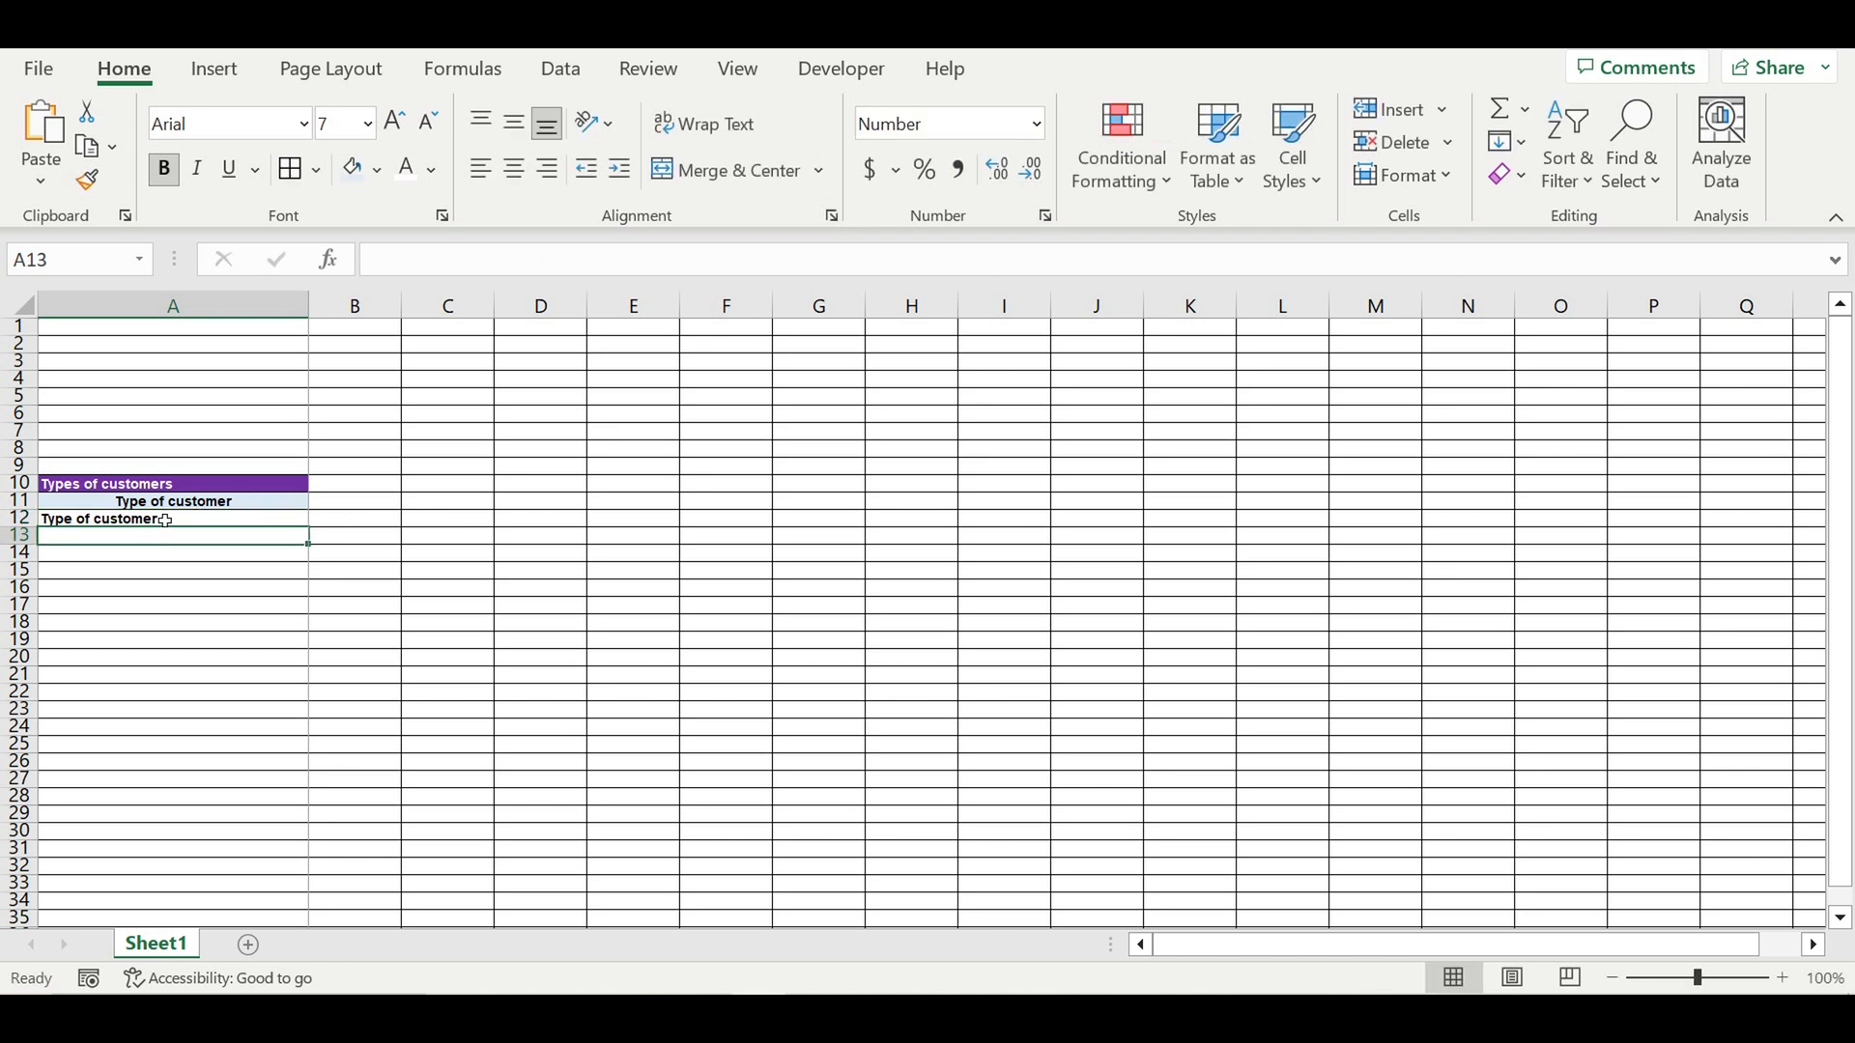
- Replace the text in A12 with "Customer type 1" and fill the series down to "Customer type 6" in A17
{"action": "left_click", "coordinate": [160, 520]}
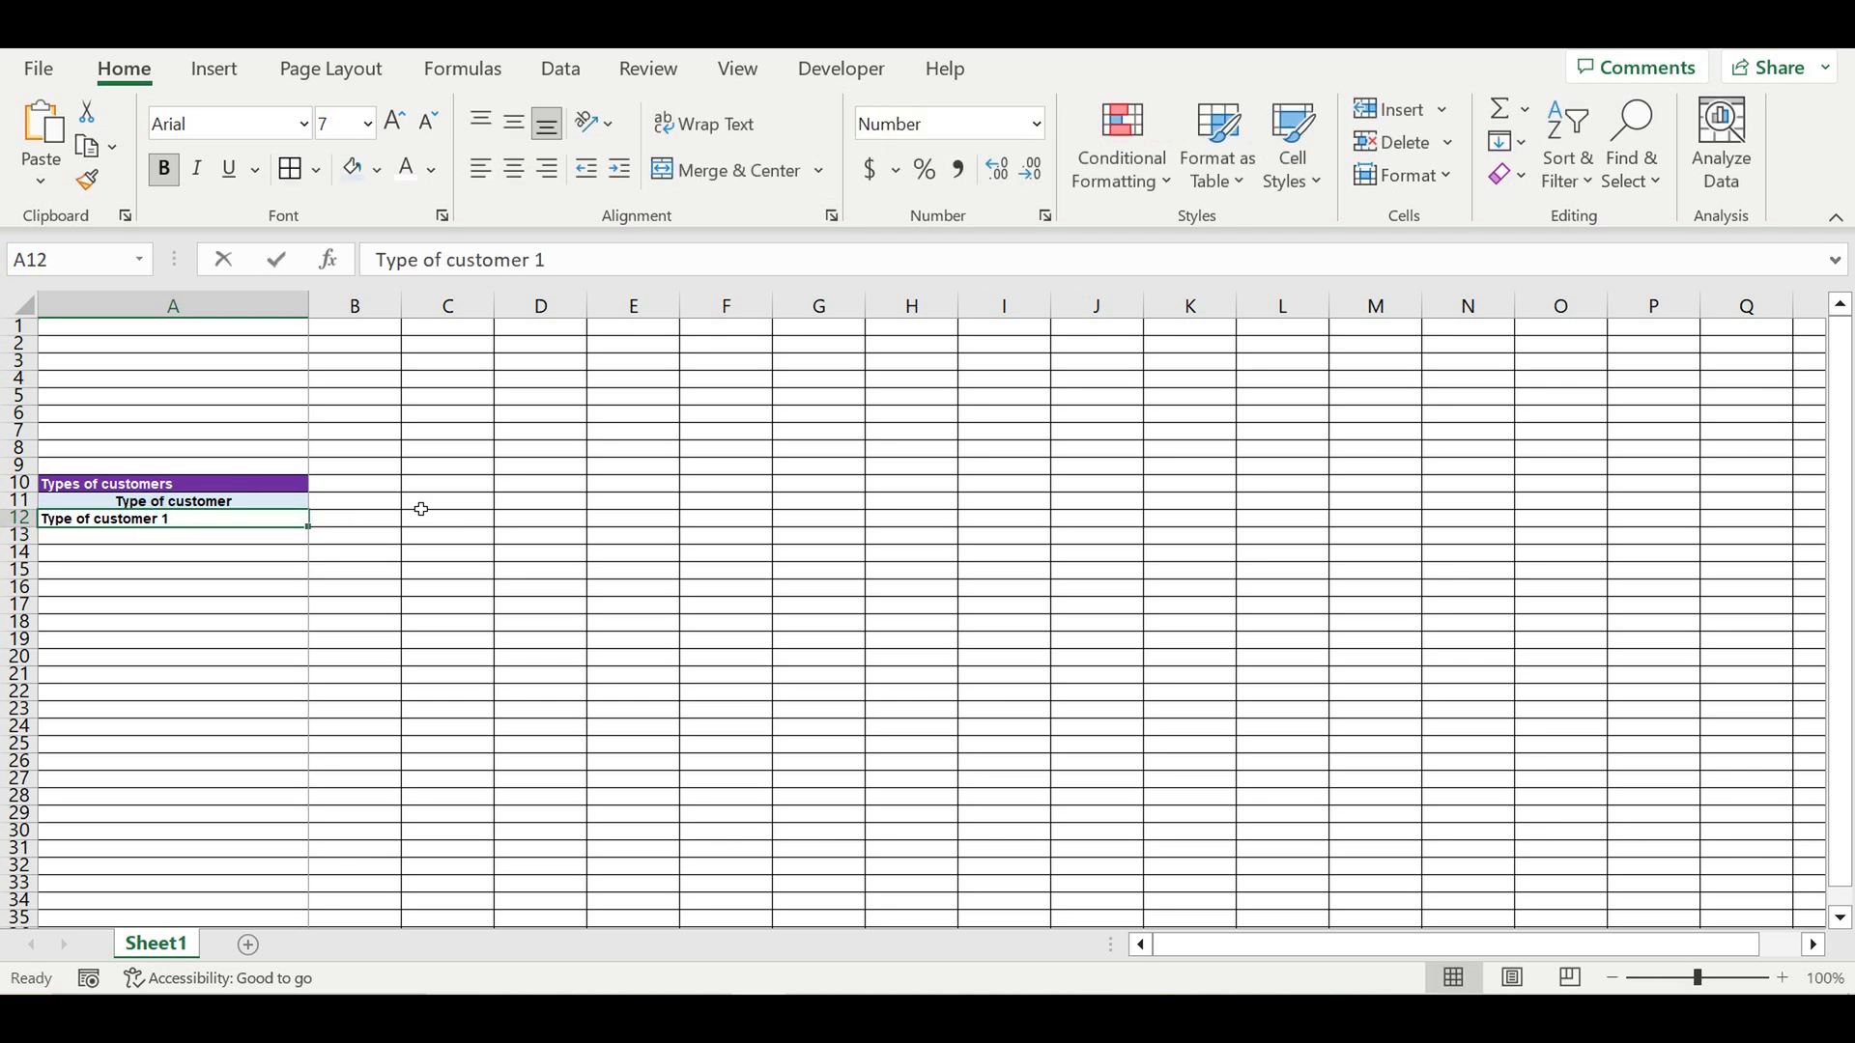
{"action": "type", "text": "Customer type"}
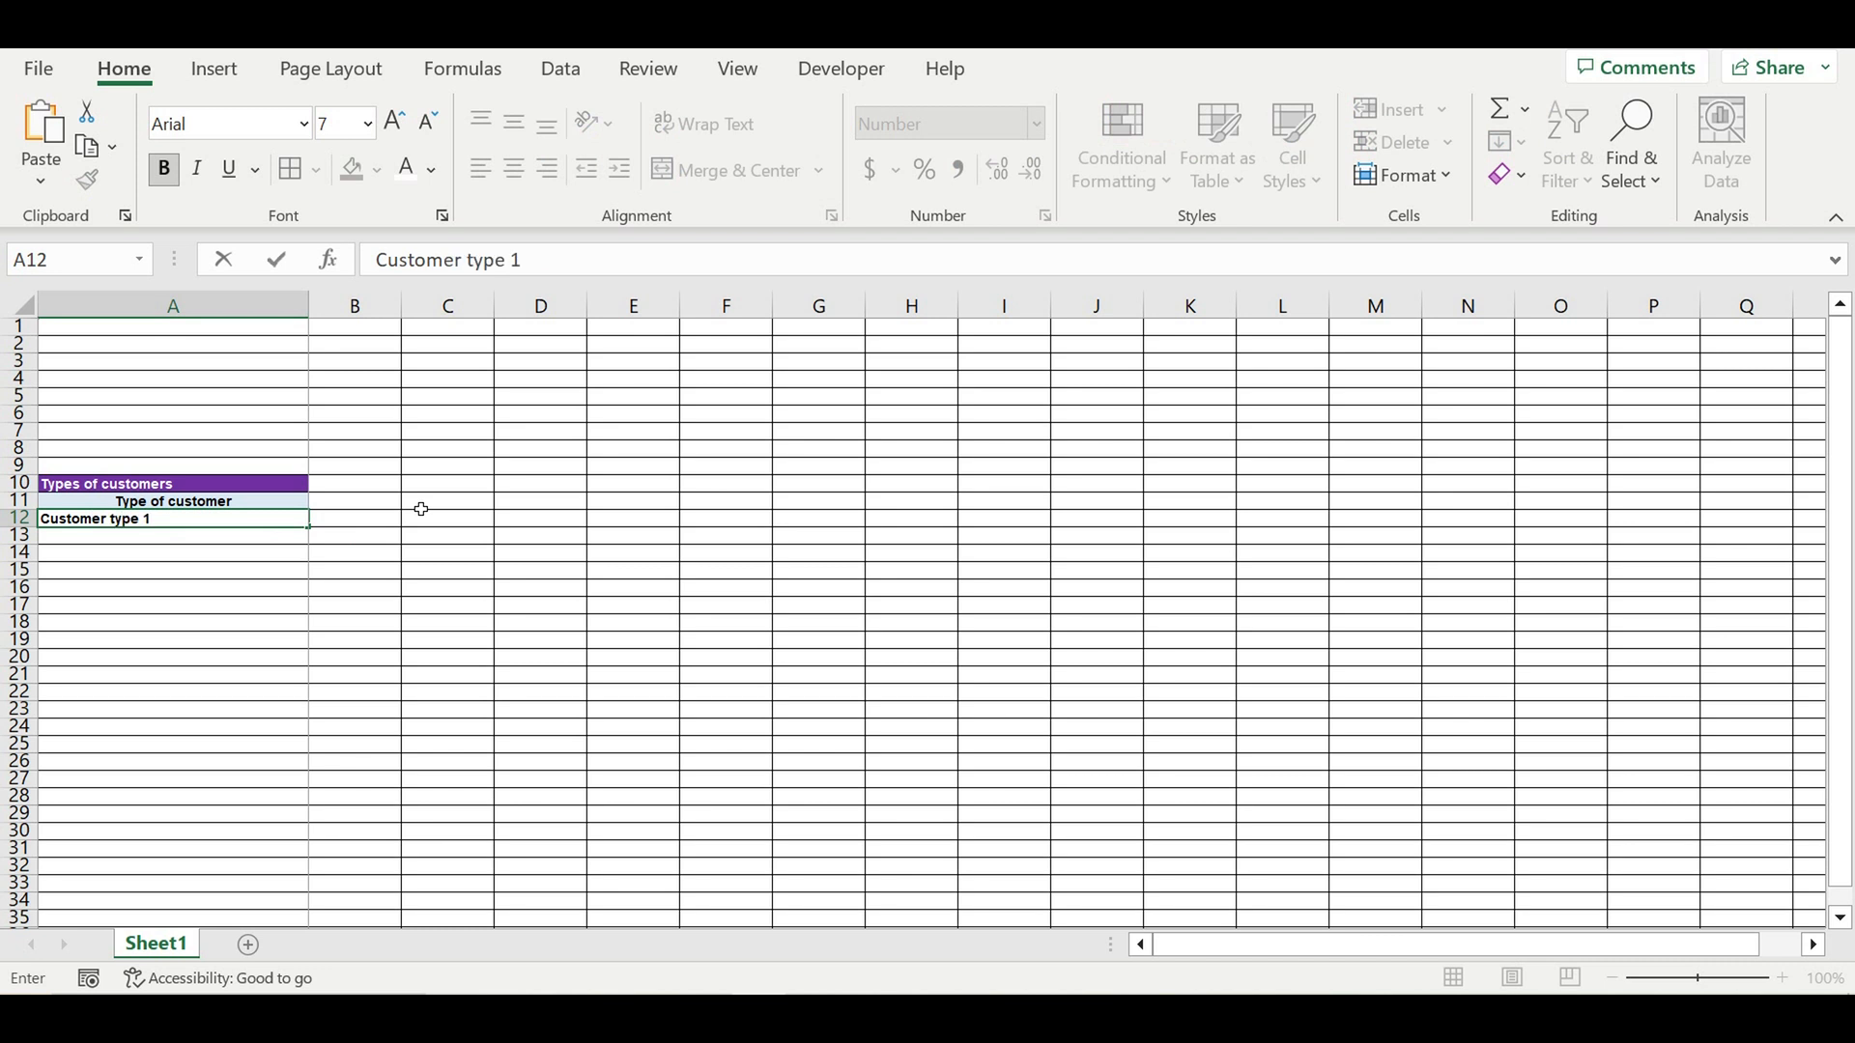
{"action": "key", "text": "Return"}
{"action": "left_click", "coordinate": [273, 522]}
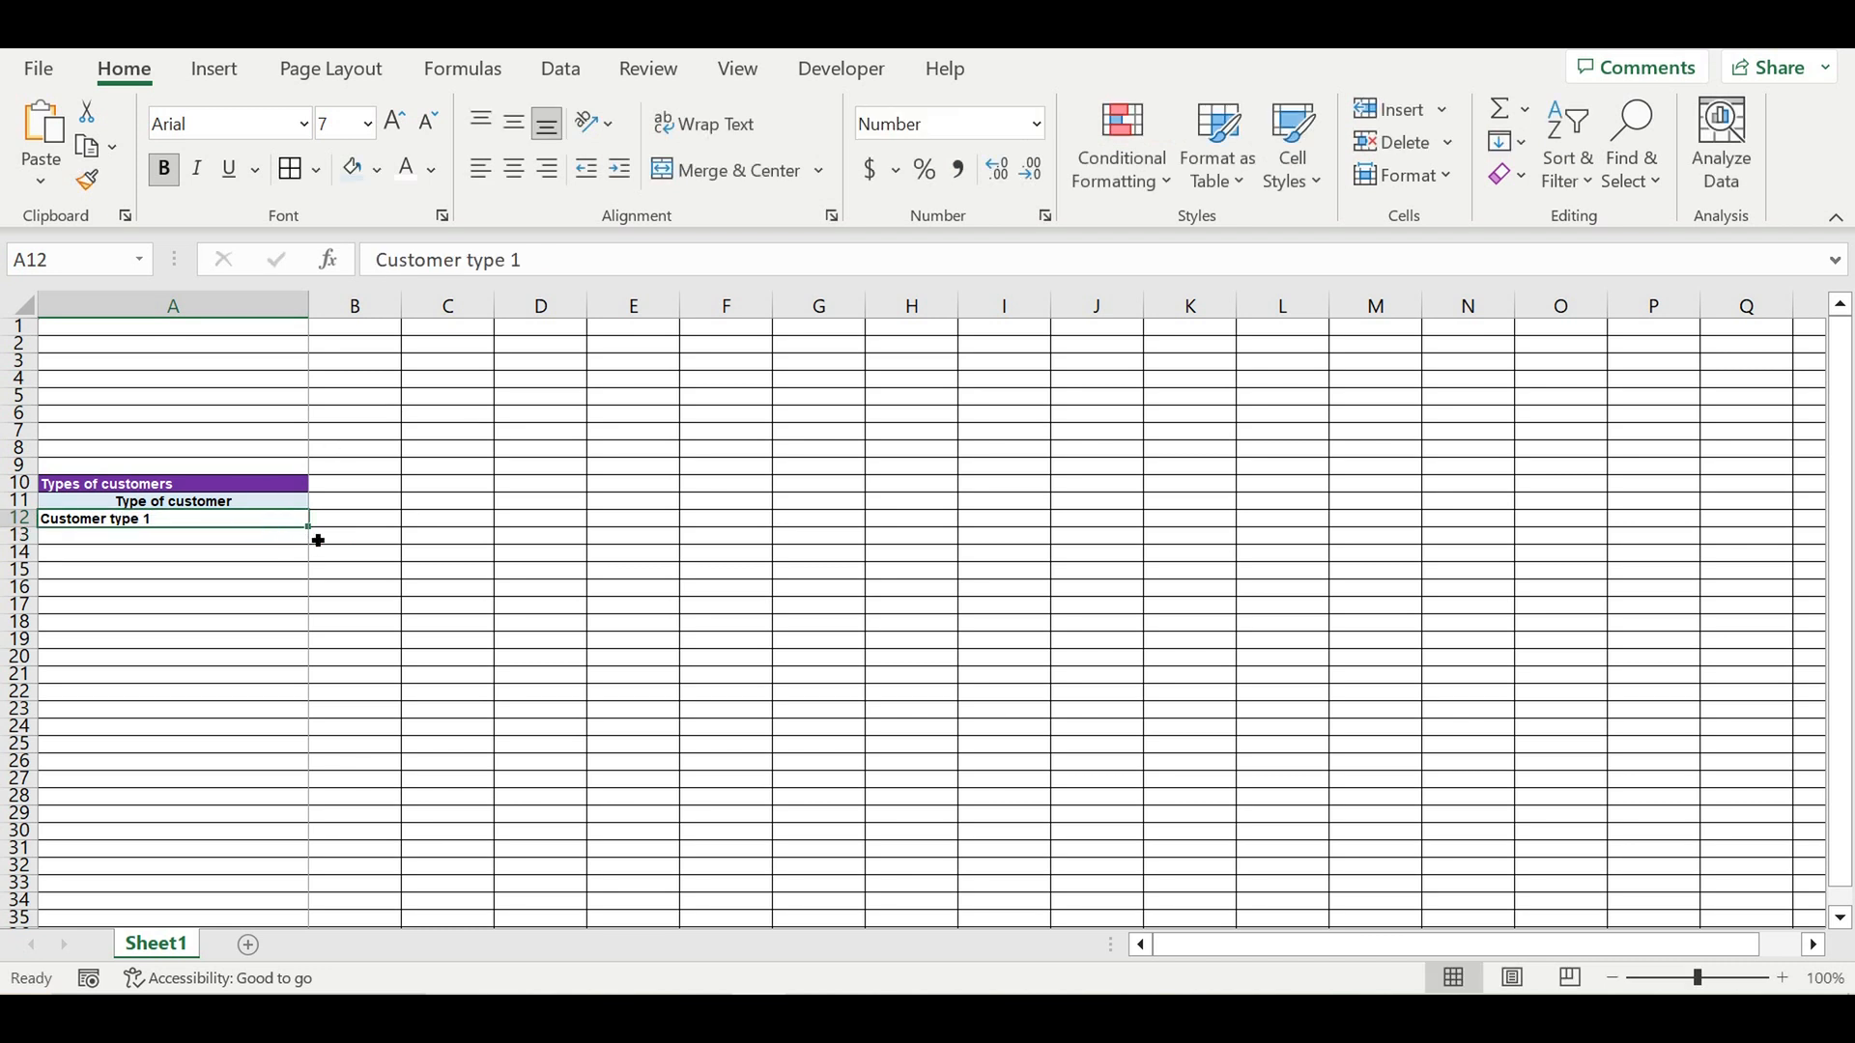
{"action": "left_click_drag", "start_coordinate": [309, 527], "coordinate": [294, 613]}
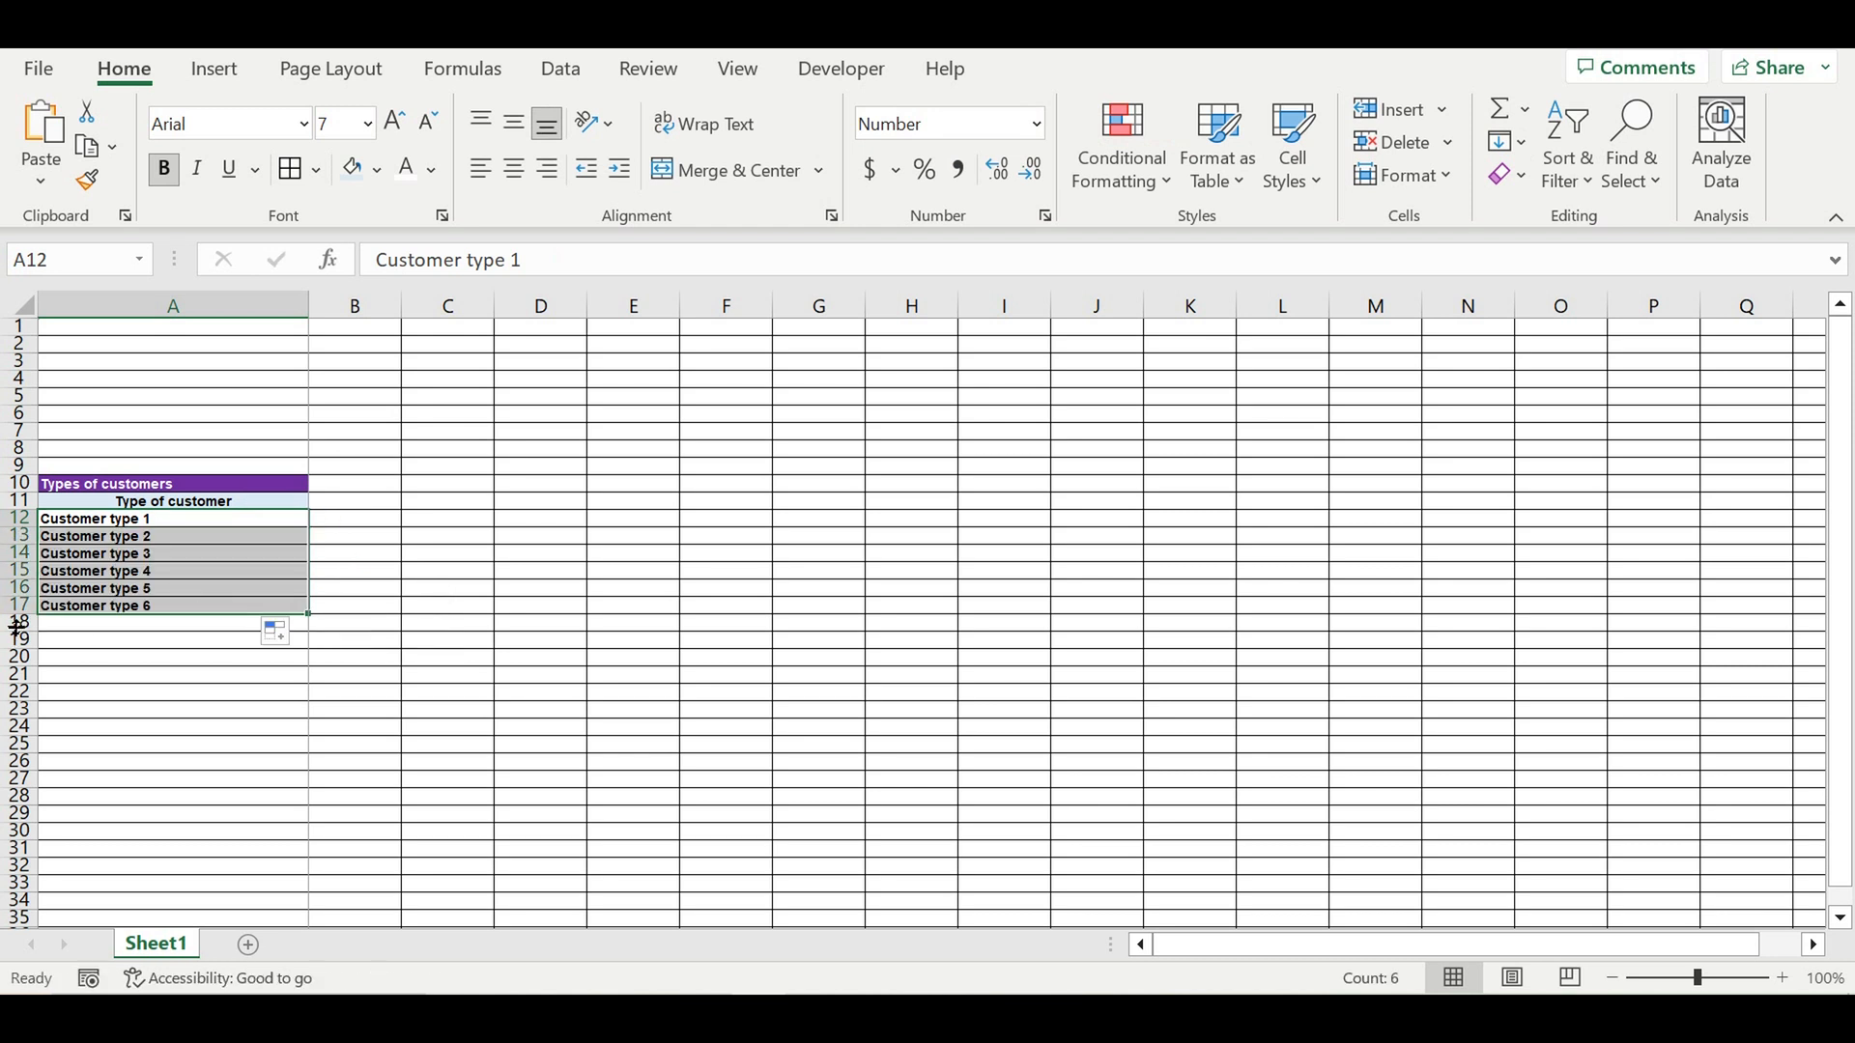
- Fill the whole of row 18 with black as a divider below the customer list
{"action": "left_click", "coordinate": [19, 623]}
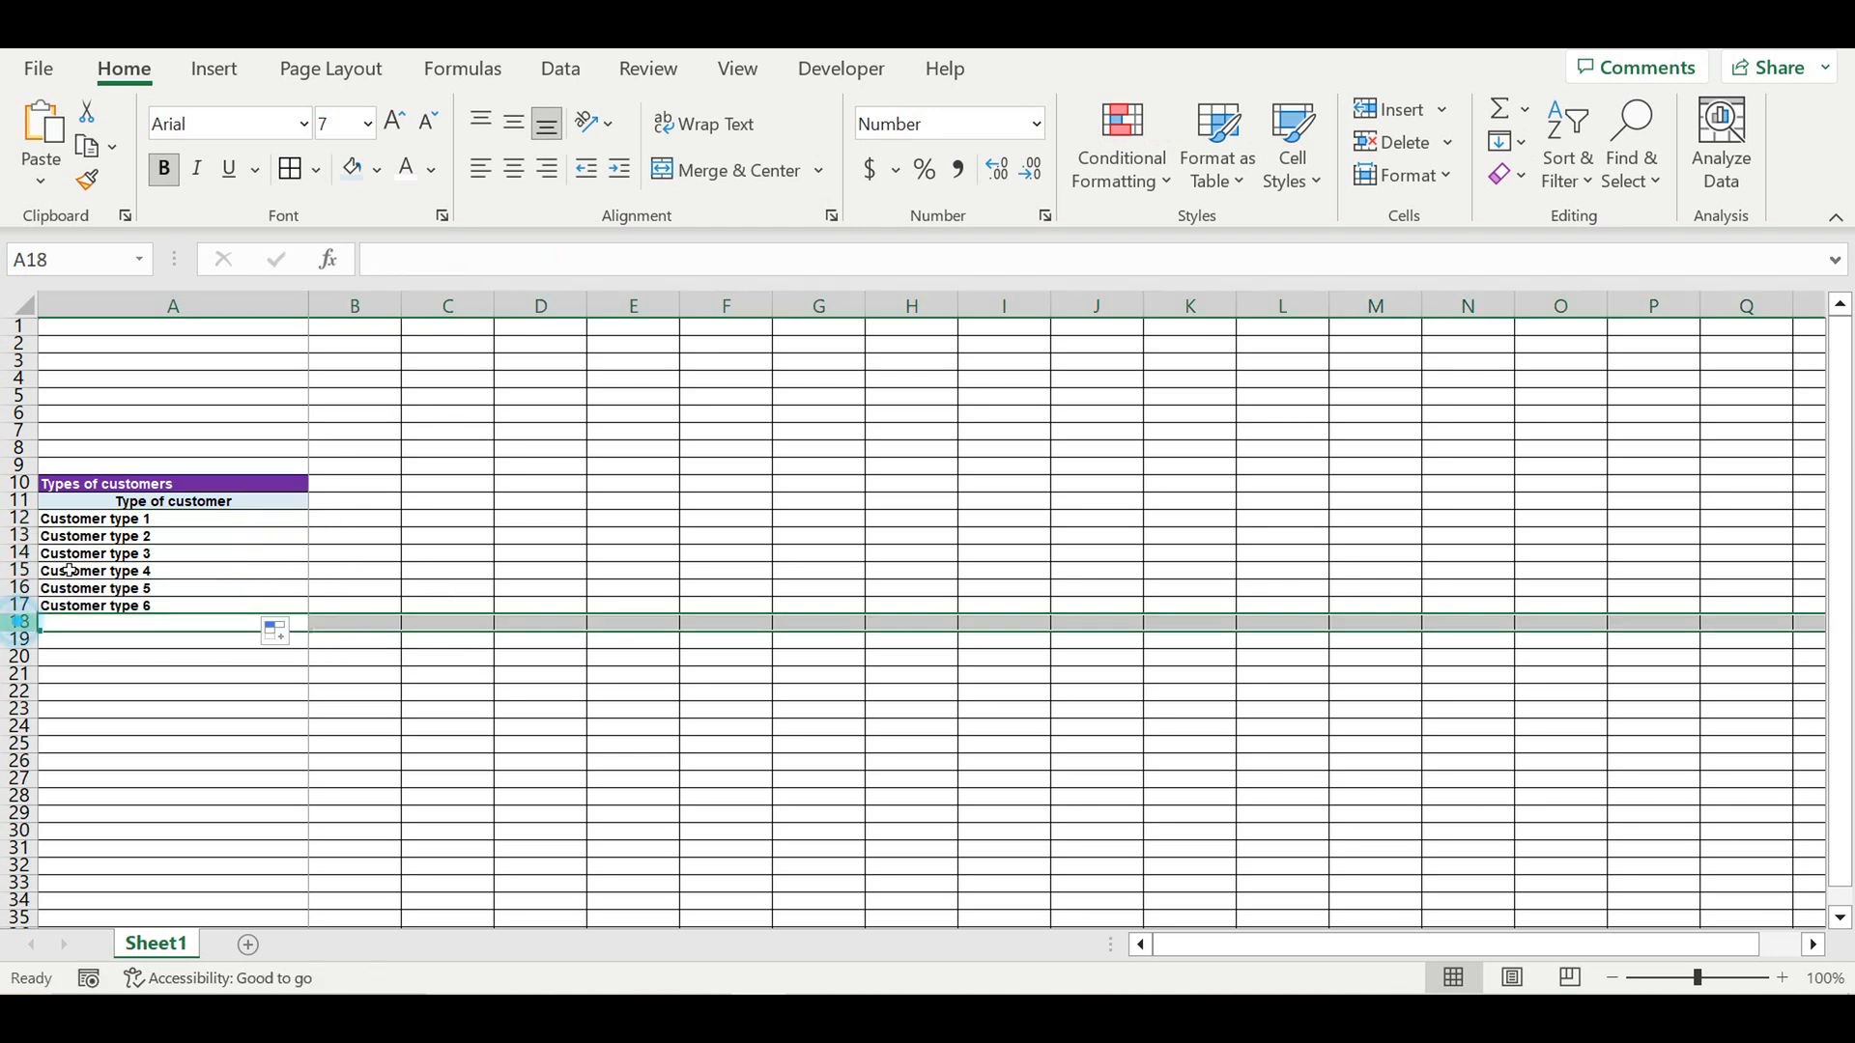
{"action": "left_click", "coordinate": [379, 171]}
{"action": "left_click", "coordinate": [379, 241]}
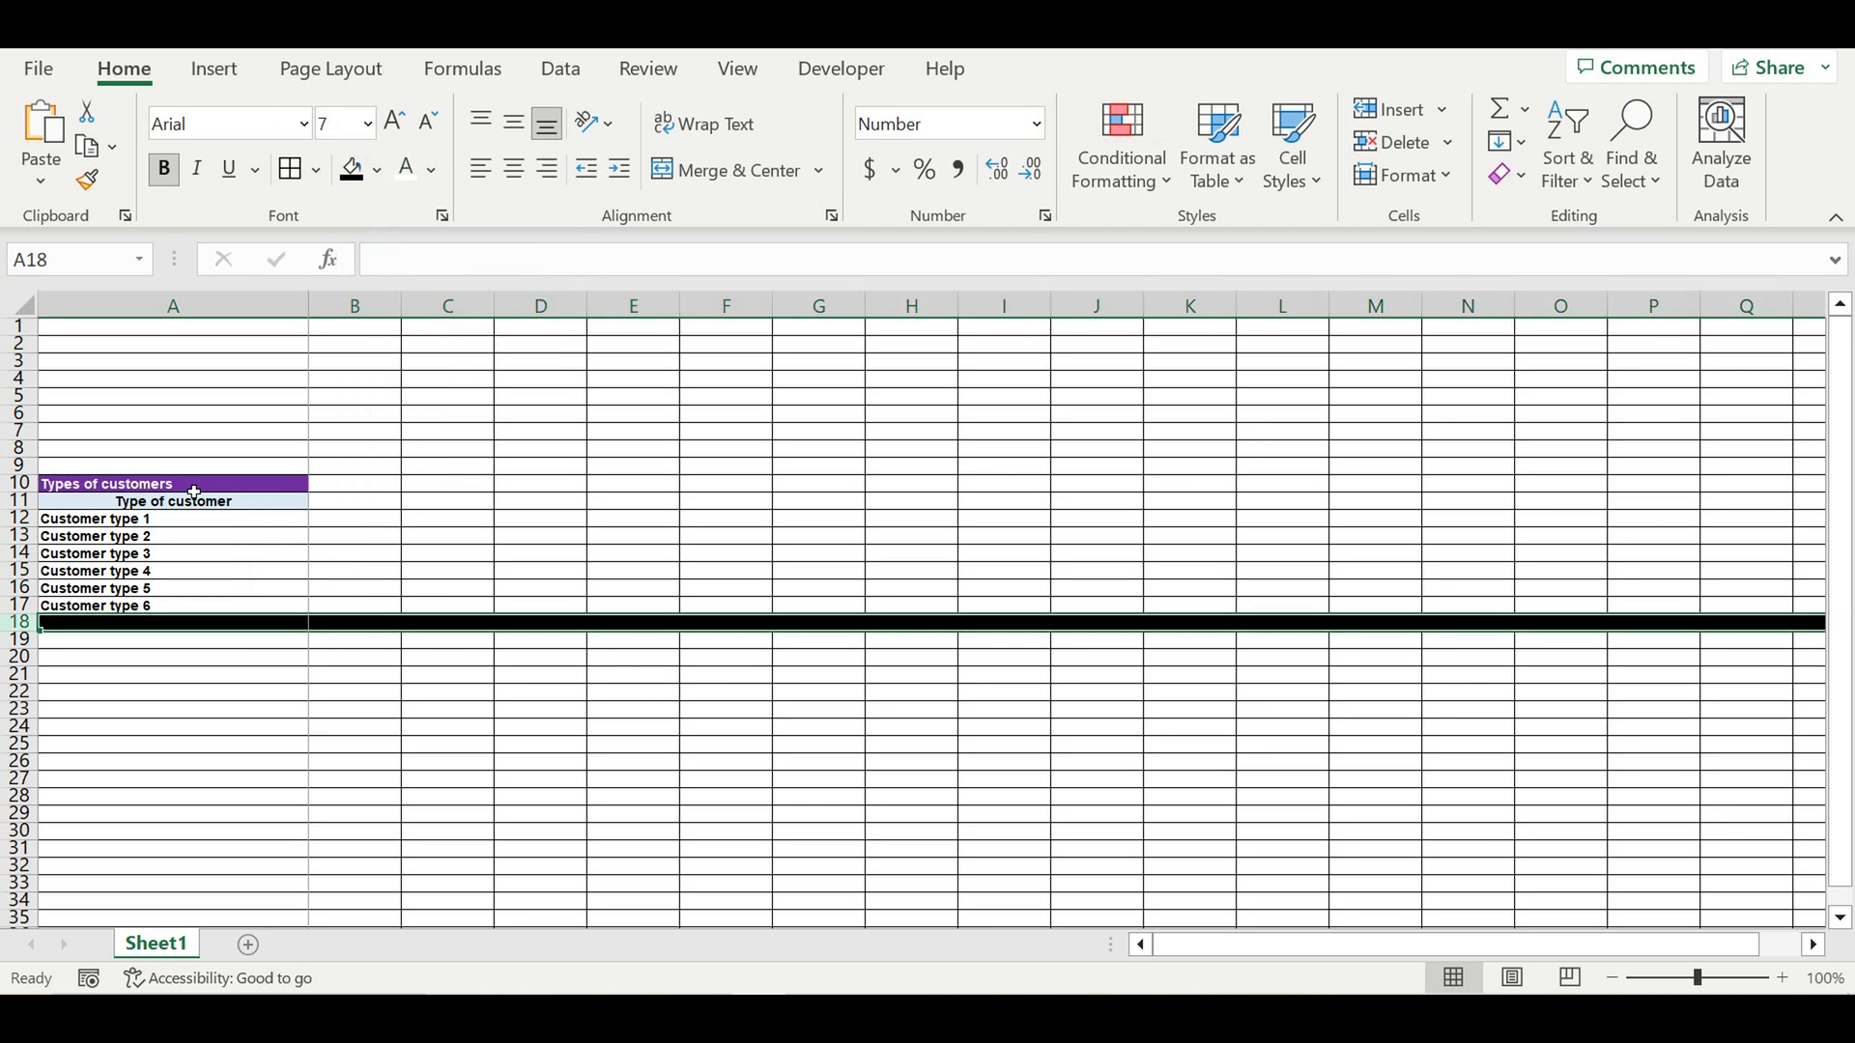
- Indent the customer types in A12:A17 and give them a white font on a bright blue fill
{"action": "left_click_drag", "start_coordinate": [163, 523], "coordinate": [285, 609]}
{"action": "left_click", "coordinate": [619, 169]}
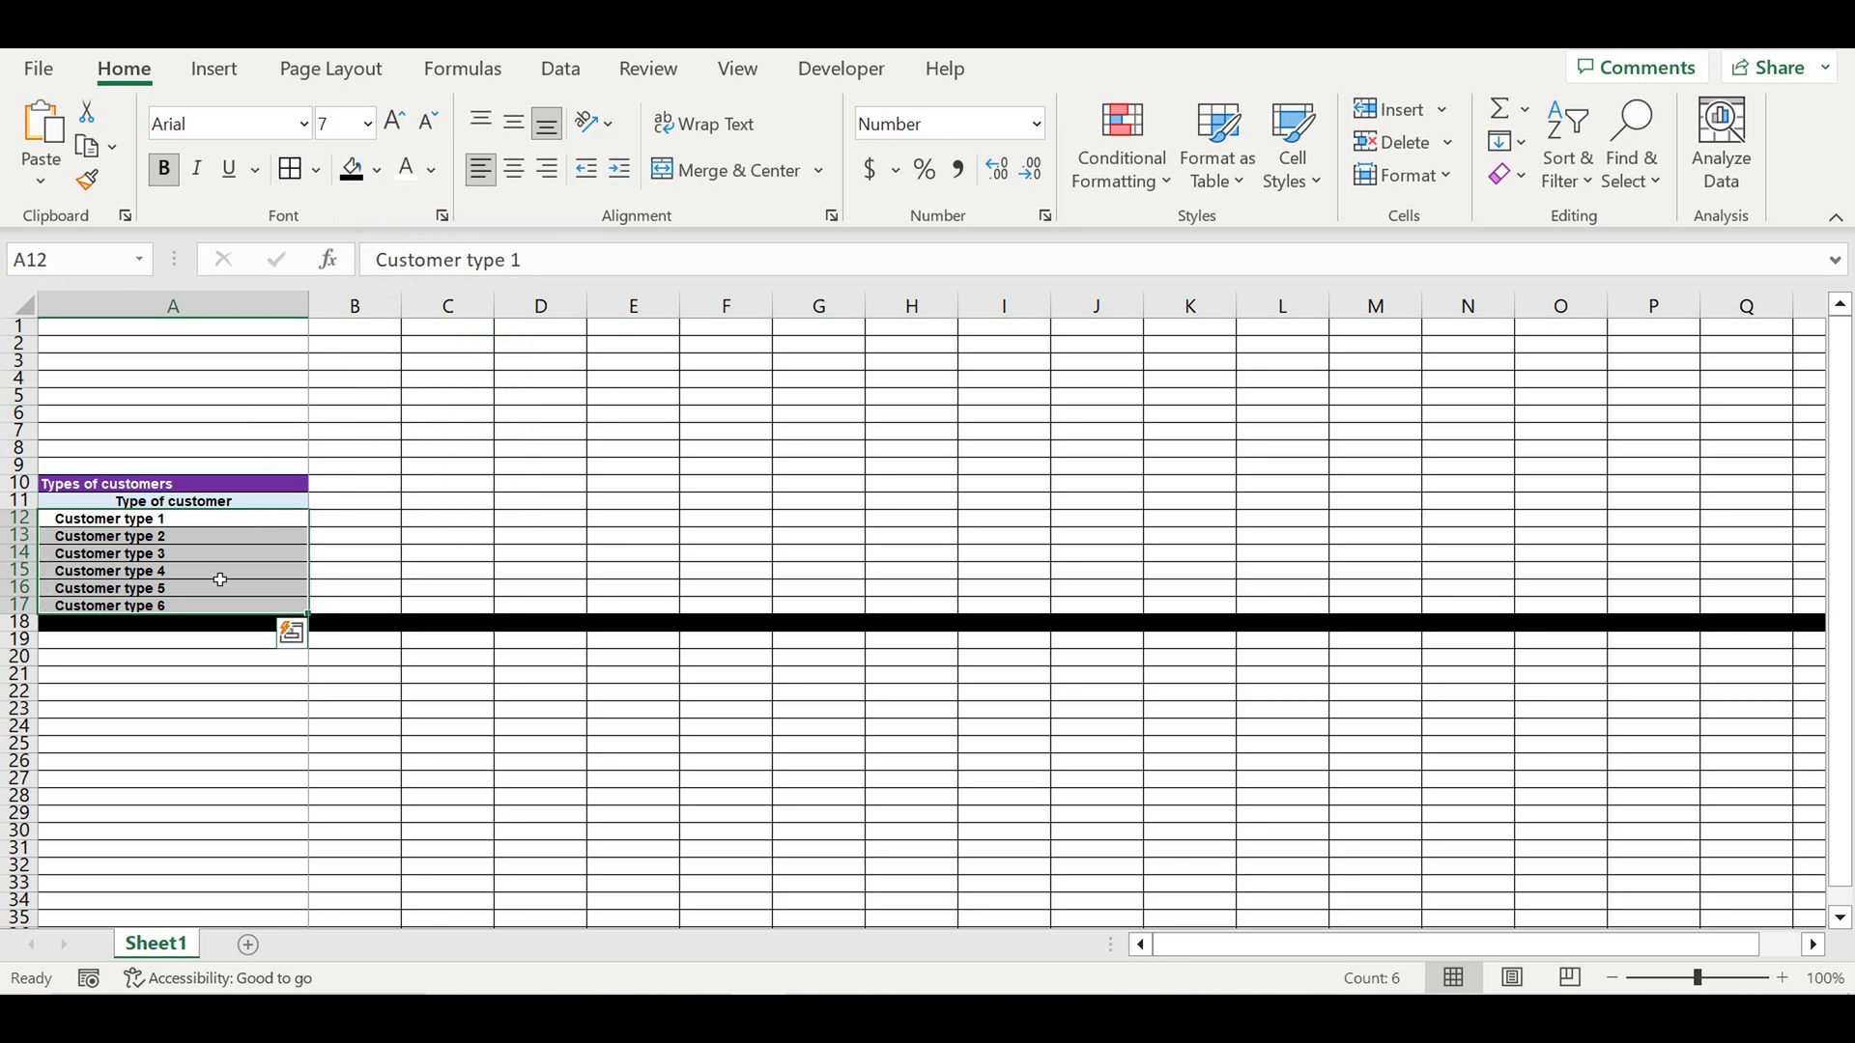
{"action": "left_click", "coordinate": [184, 571]}
{"action": "left_click", "coordinate": [187, 521]}
{"action": "left_click_drag", "start_coordinate": [190, 535], "coordinate": [184, 606]}
{"action": "left_click", "coordinate": [404, 170]}
{"action": "left_click", "coordinate": [377, 170]}
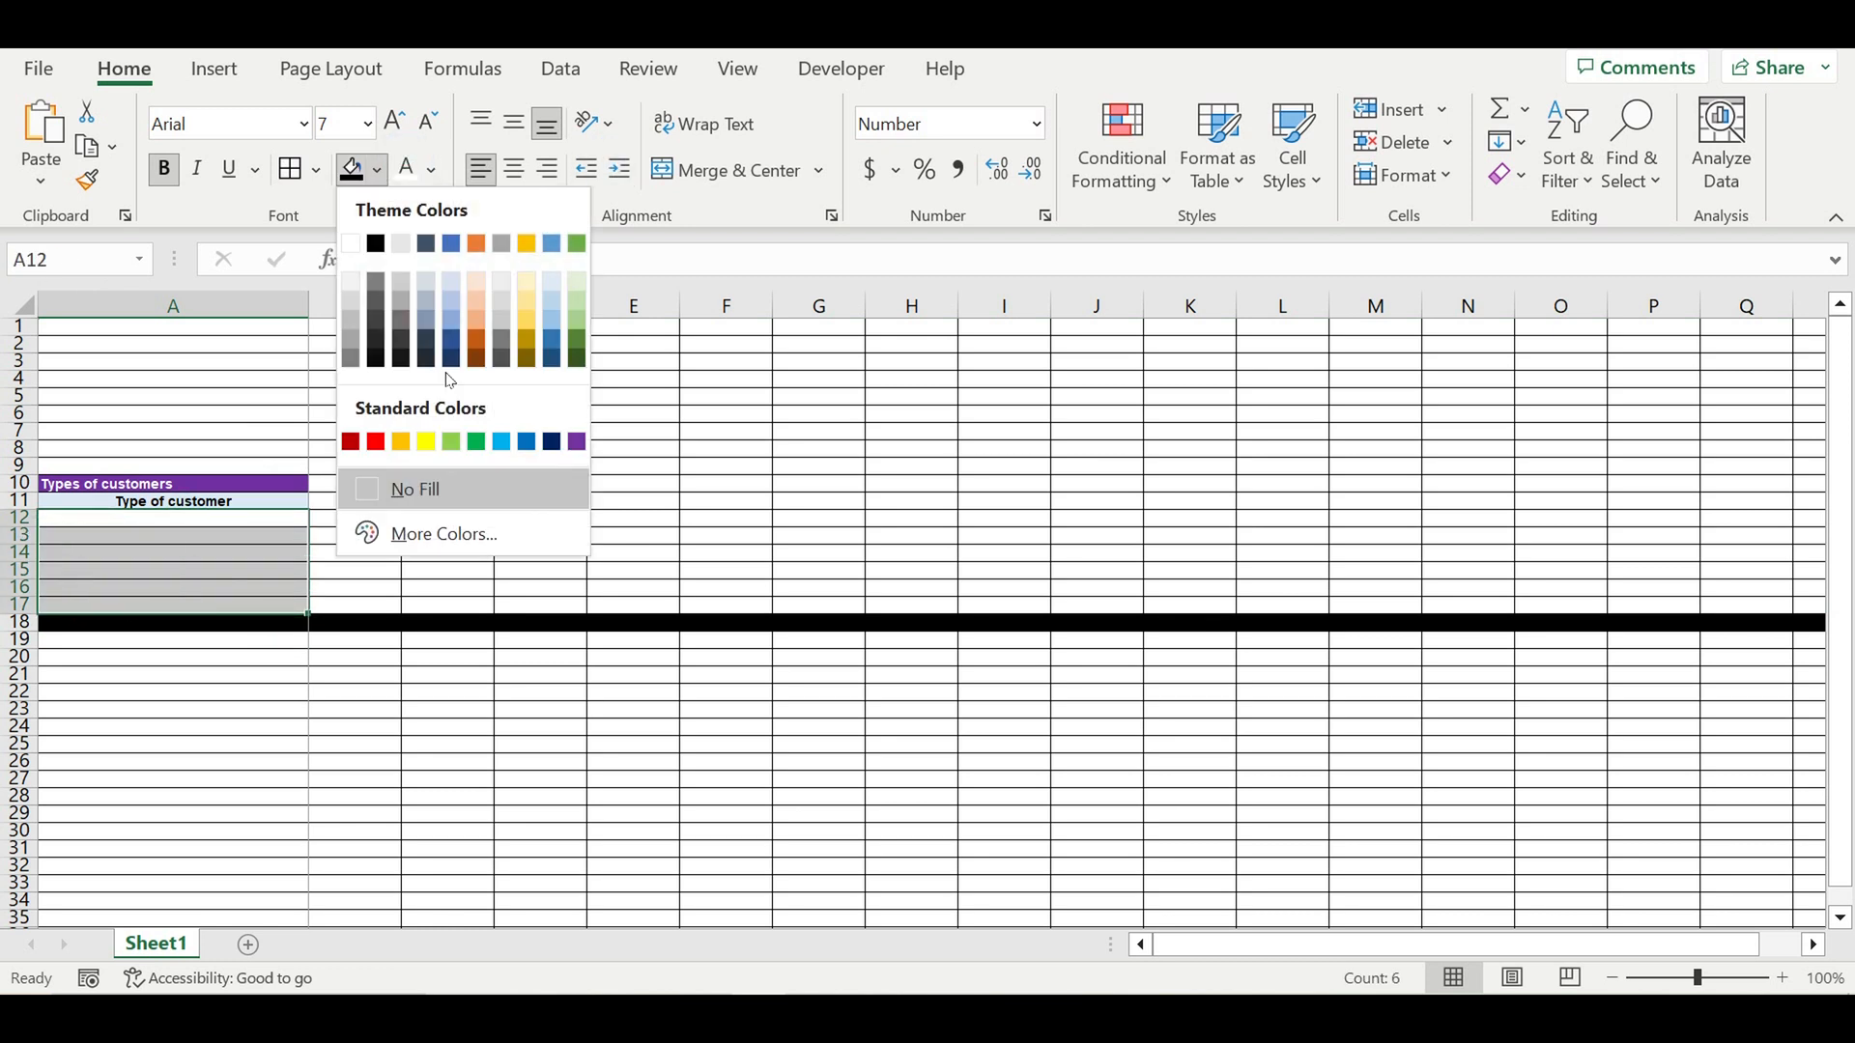
{"action": "left_click", "coordinate": [504, 449]}
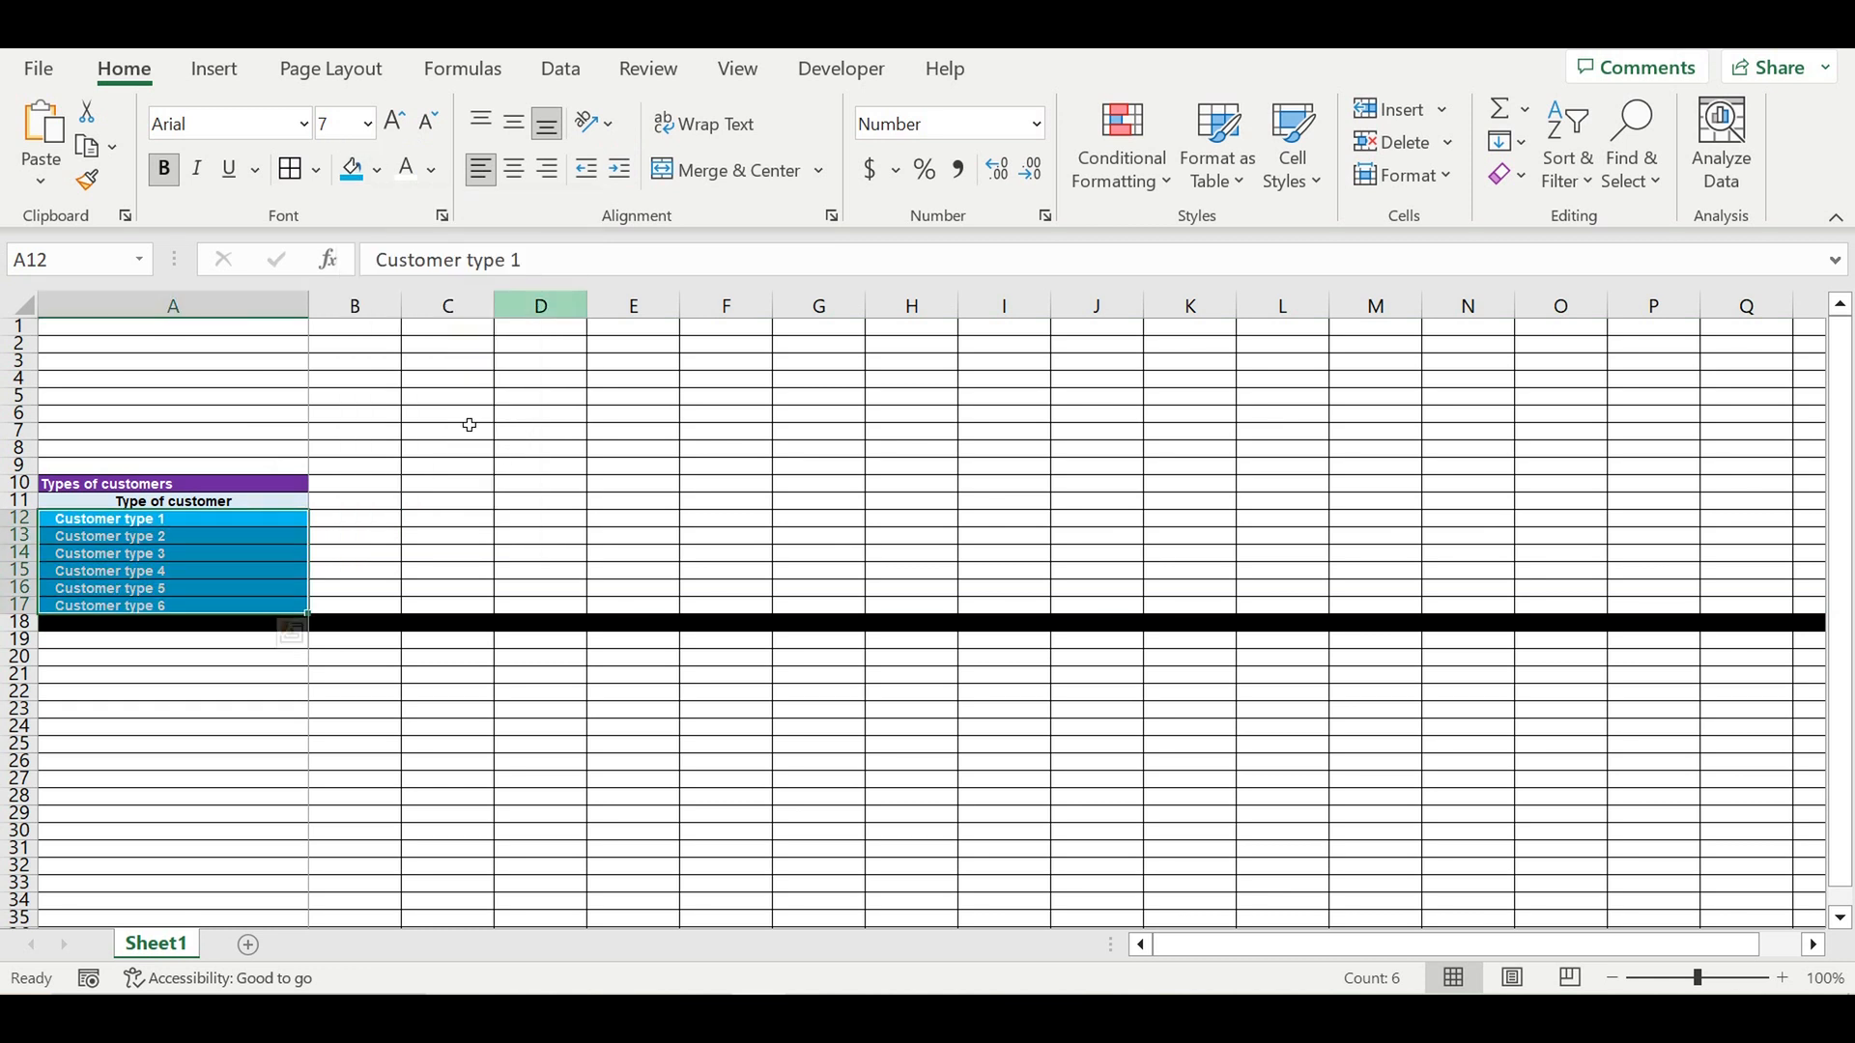
{"action": "left_click_drag", "start_coordinate": [220, 520], "coordinate": [171, 615]}
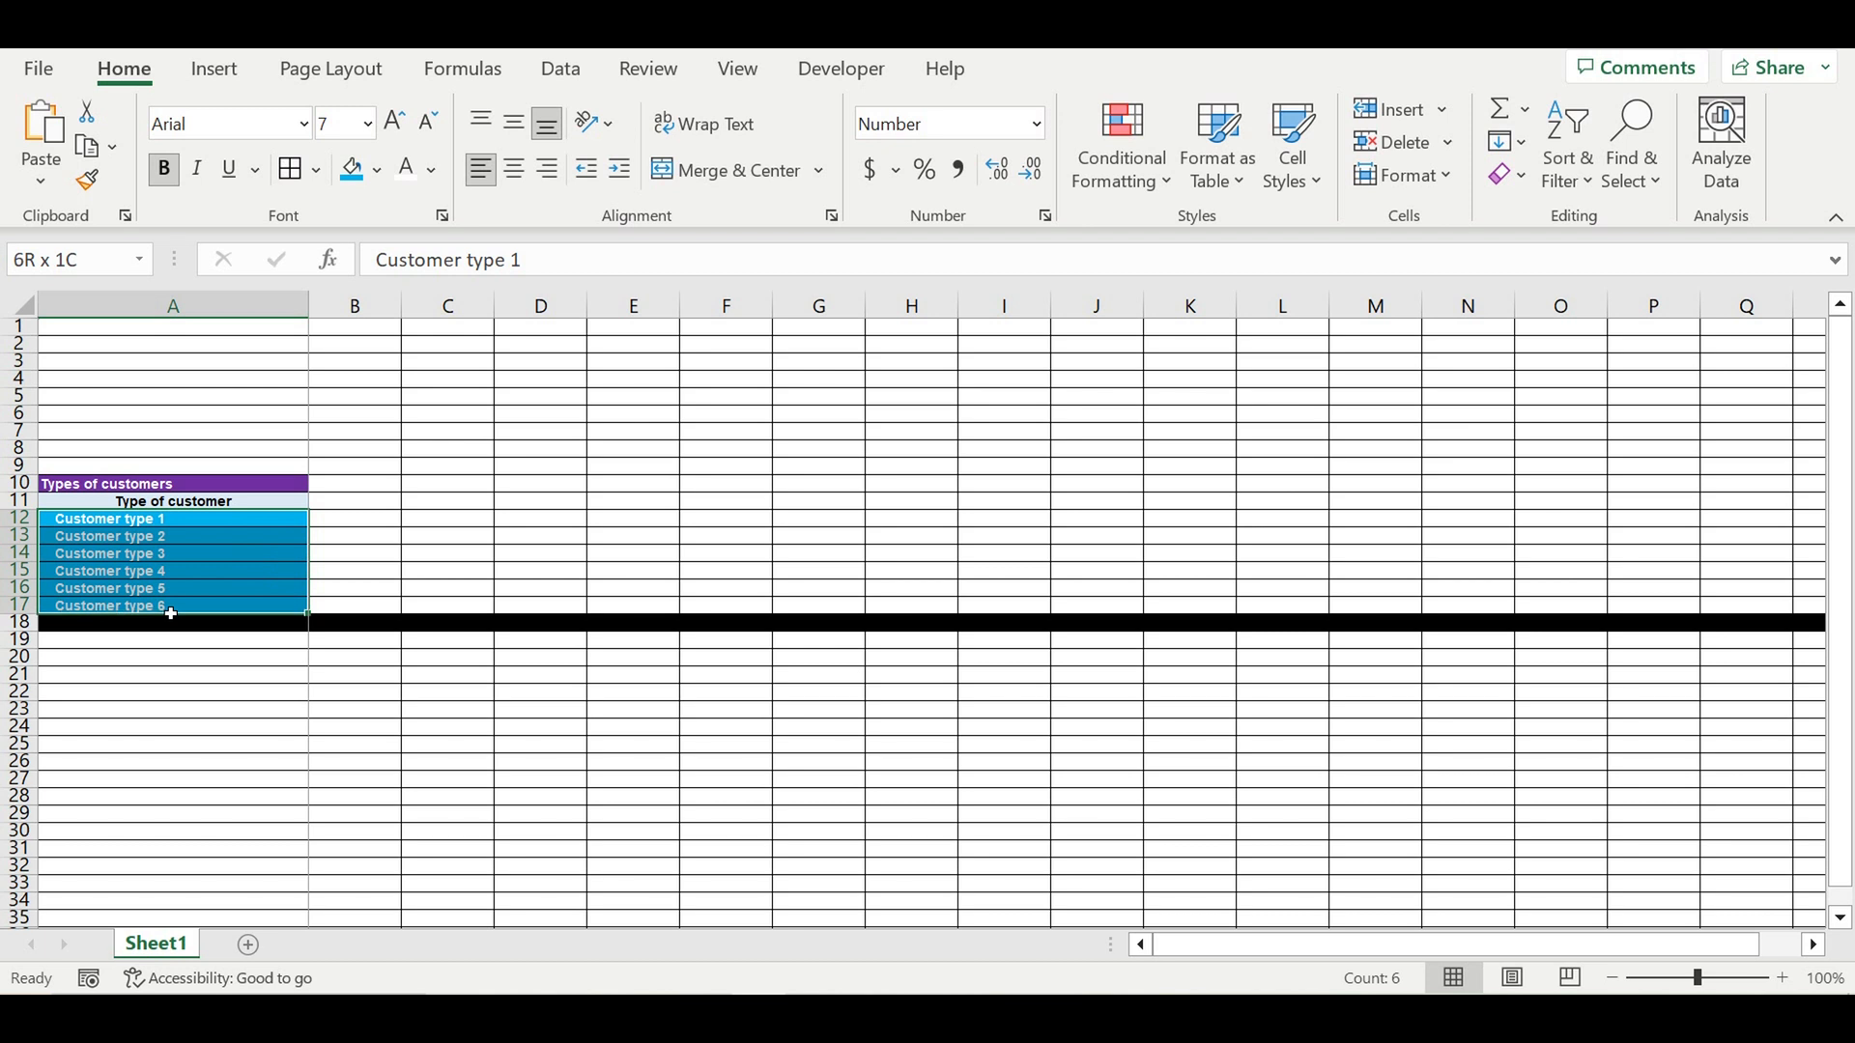
{"action": "left_click_drag", "start_coordinate": [171, 614], "coordinate": [171, 614]}
{"action": "left_click", "coordinate": [199, 537]}
{"action": "left_click", "coordinate": [296, 524]}
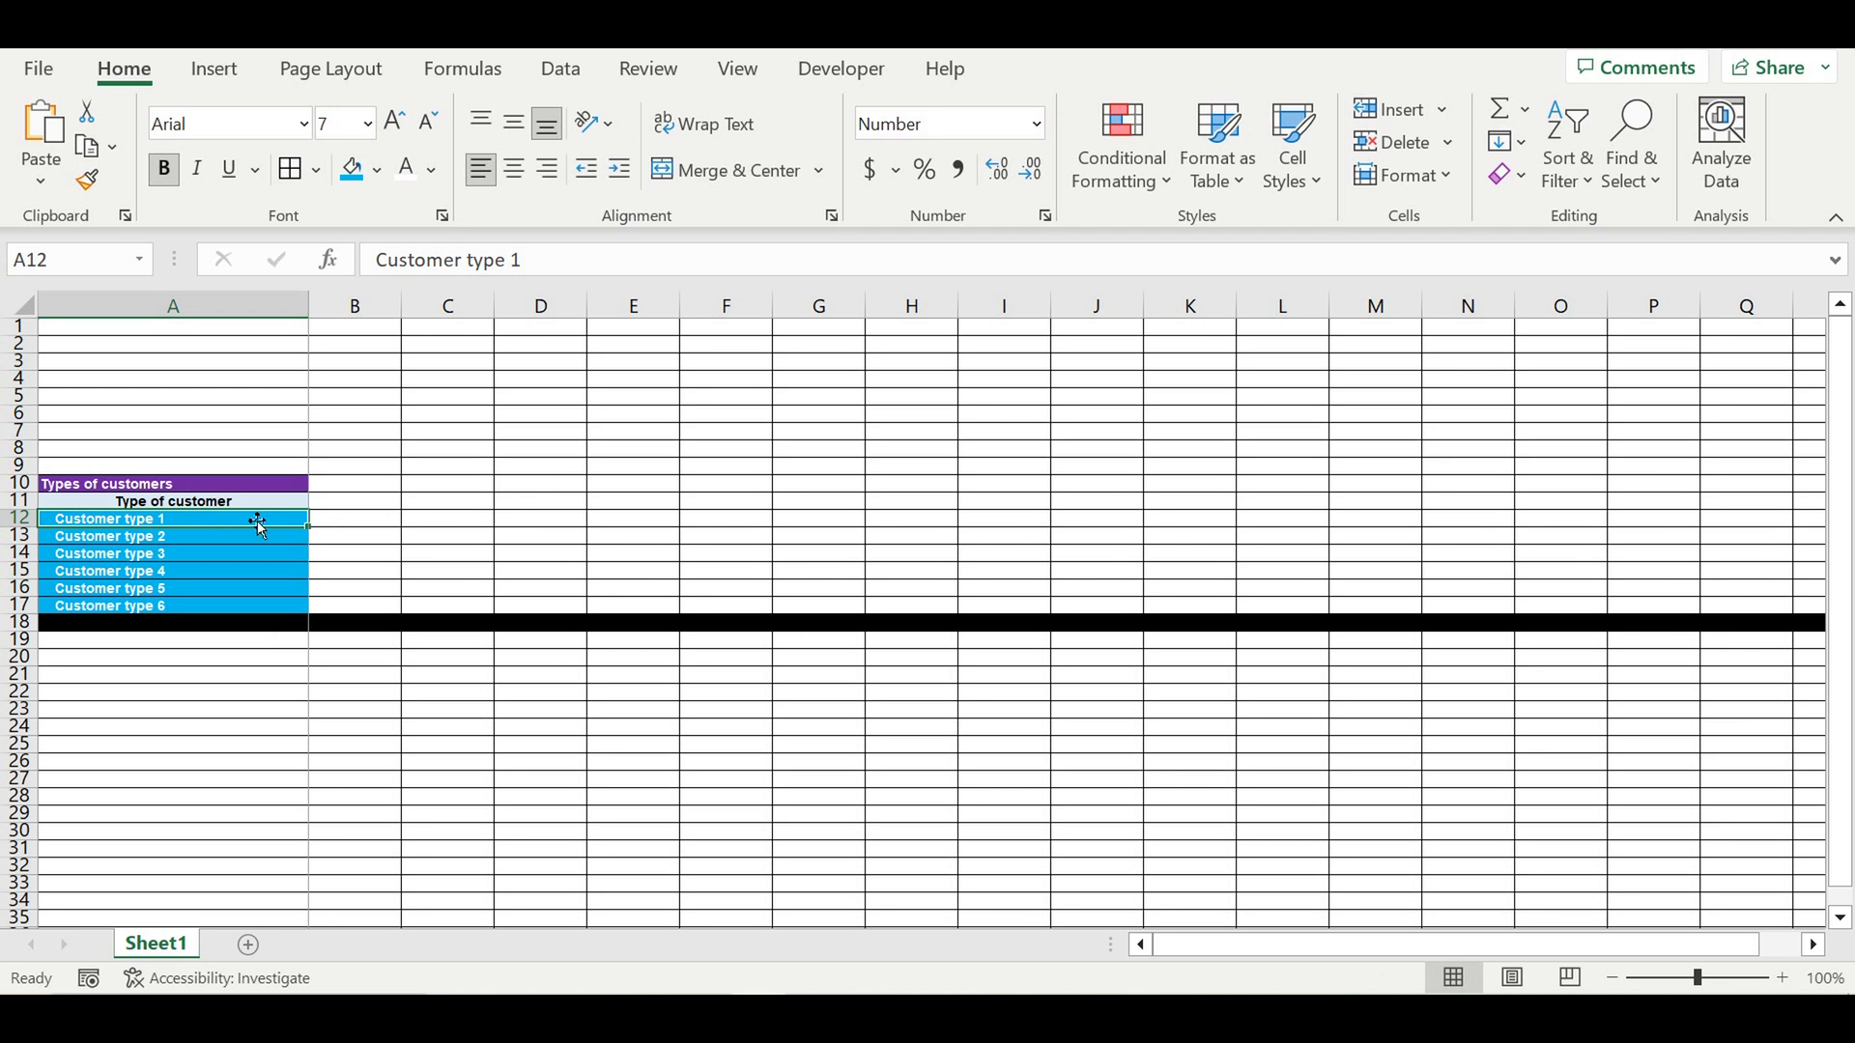
{"action": "left_click_drag", "start_coordinate": [386, 527], "coordinate": [381, 605]}
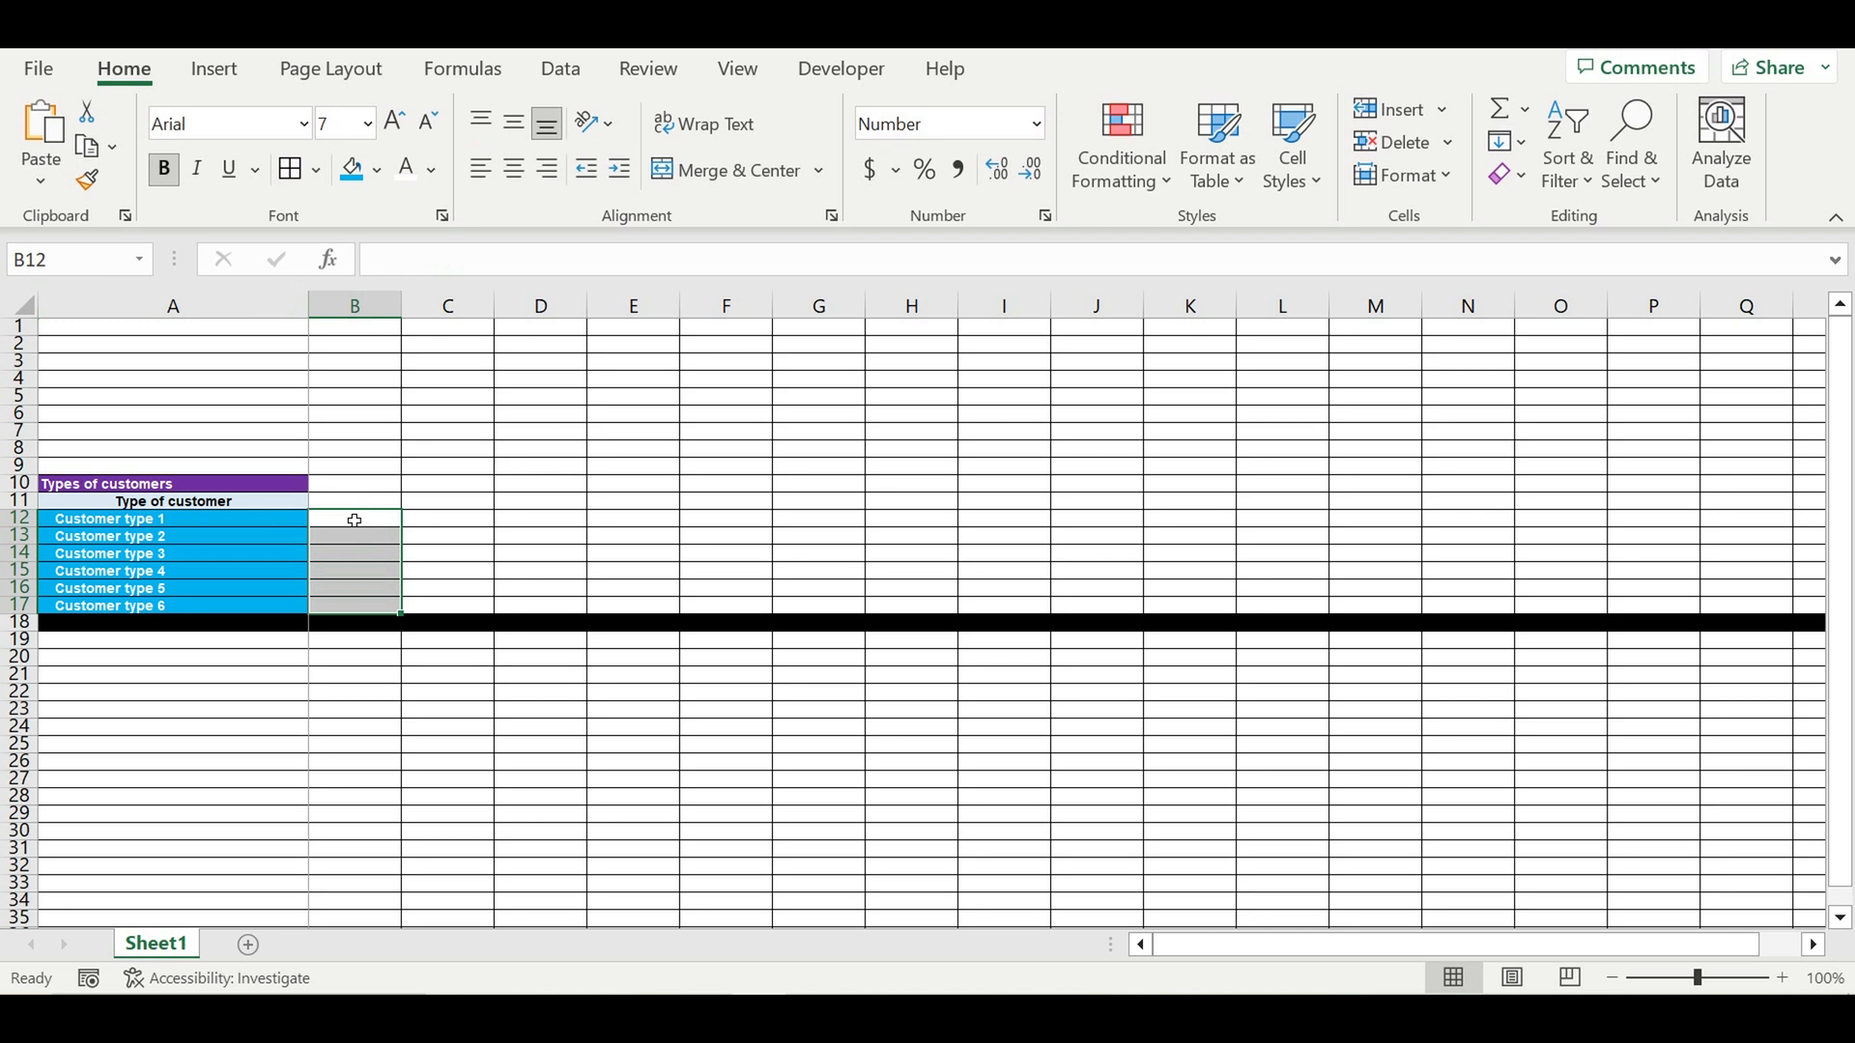
{"action": "left_click_drag", "start_coordinate": [160, 522], "coordinate": [169, 623]}
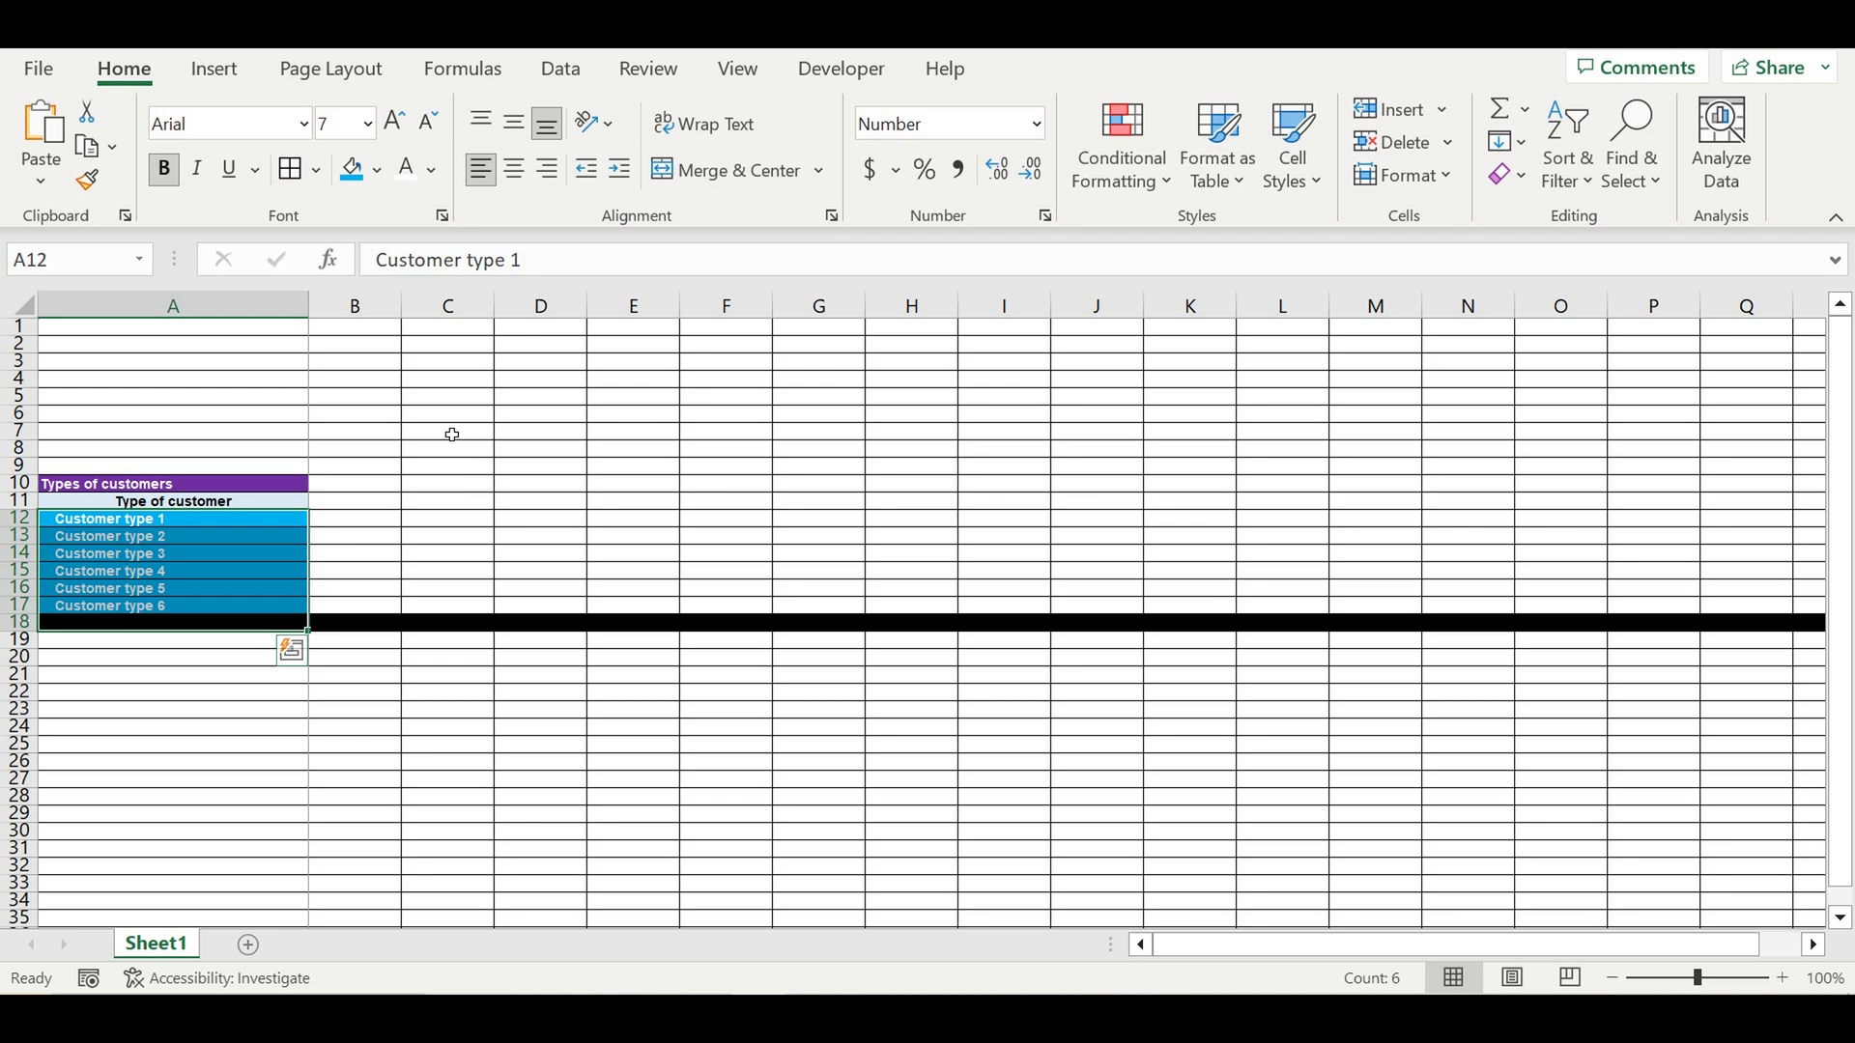
- Enter "ON" in cell A1 and "OFF" in cell A2
{"action": "left_click", "coordinate": [209, 322]}
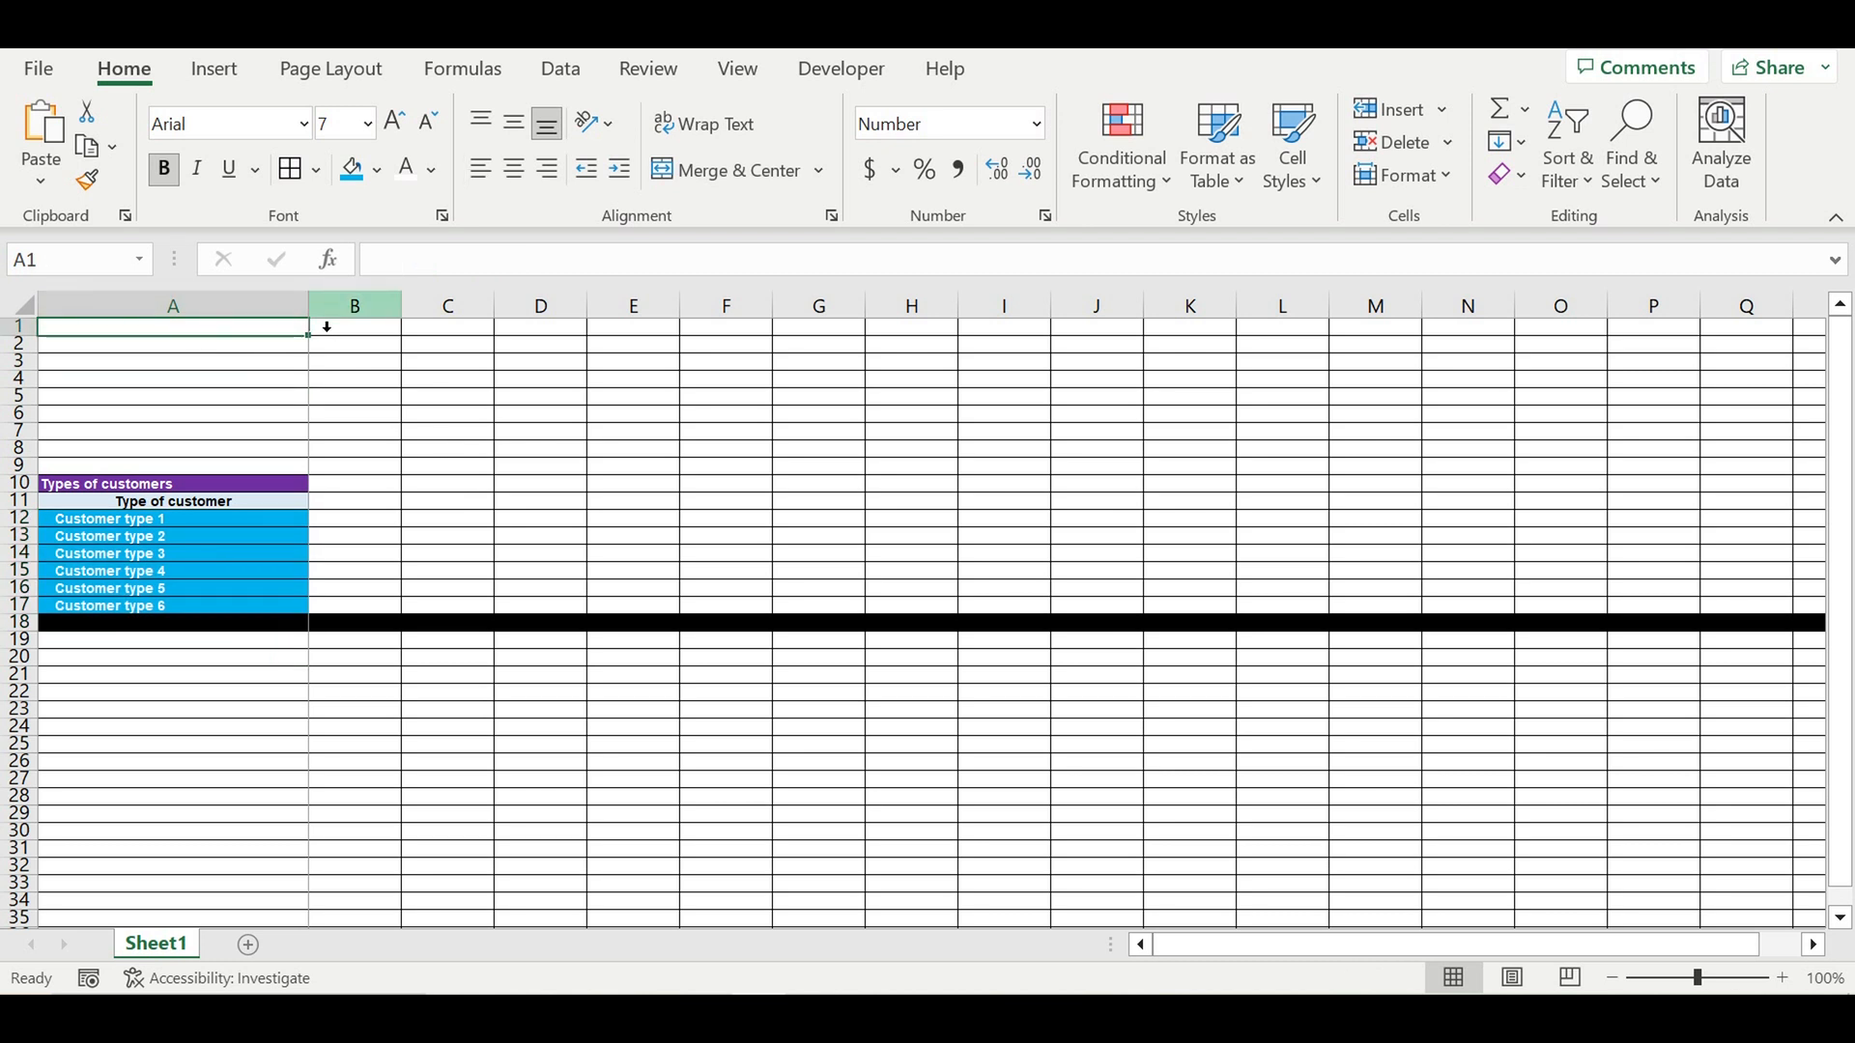
{"action": "type", "text": "ON"}
{"action": "key", "text": "ctrl+Return"}
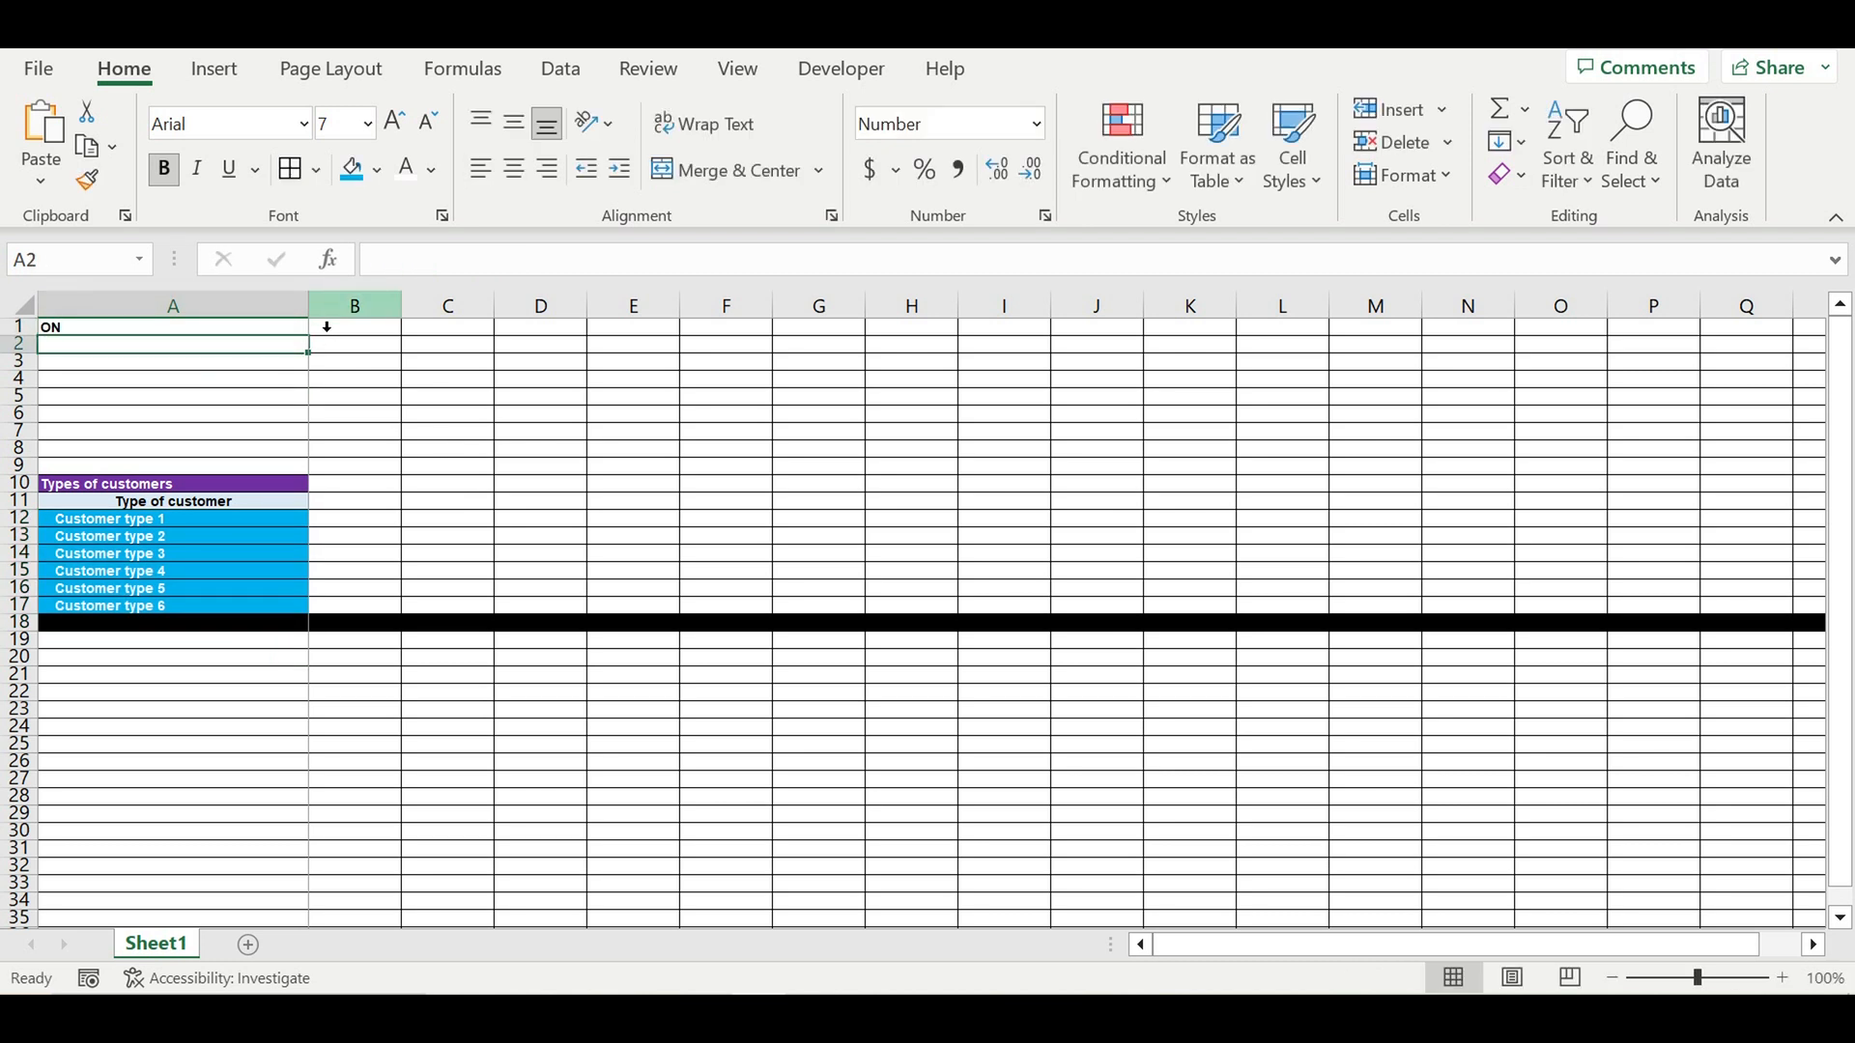
{"action": "type", "text": "OF"}
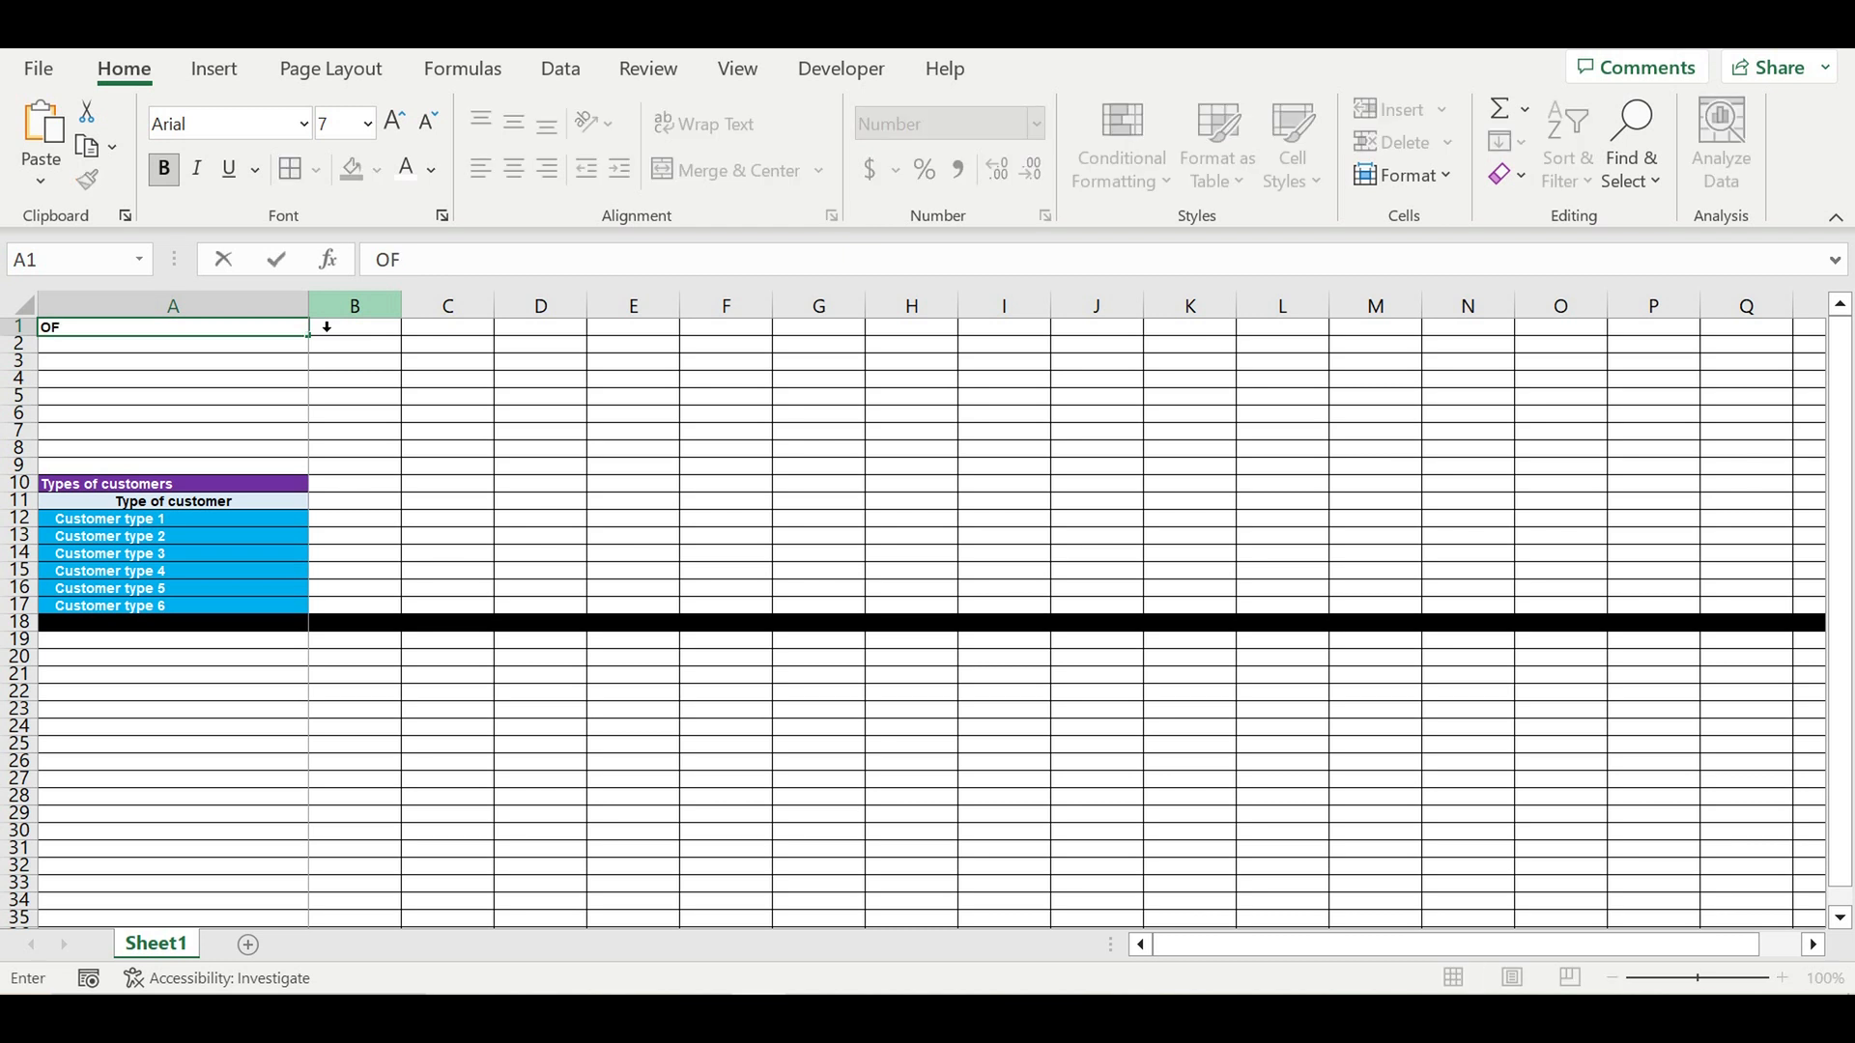
{"action": "key", "text": "BackSpace"}
{"action": "key", "text": "BackSpace"}
{"action": "key", "text": "BackSpace"}
{"action": "type", "text": "on"}
{"action": "key", "text": "BackSpace"}
{"action": "key", "text": "BackSpace"}
{"action": "type", "text": "O"}
{"action": "key", "text": "Return"}
{"action": "type", "text": "ON"}
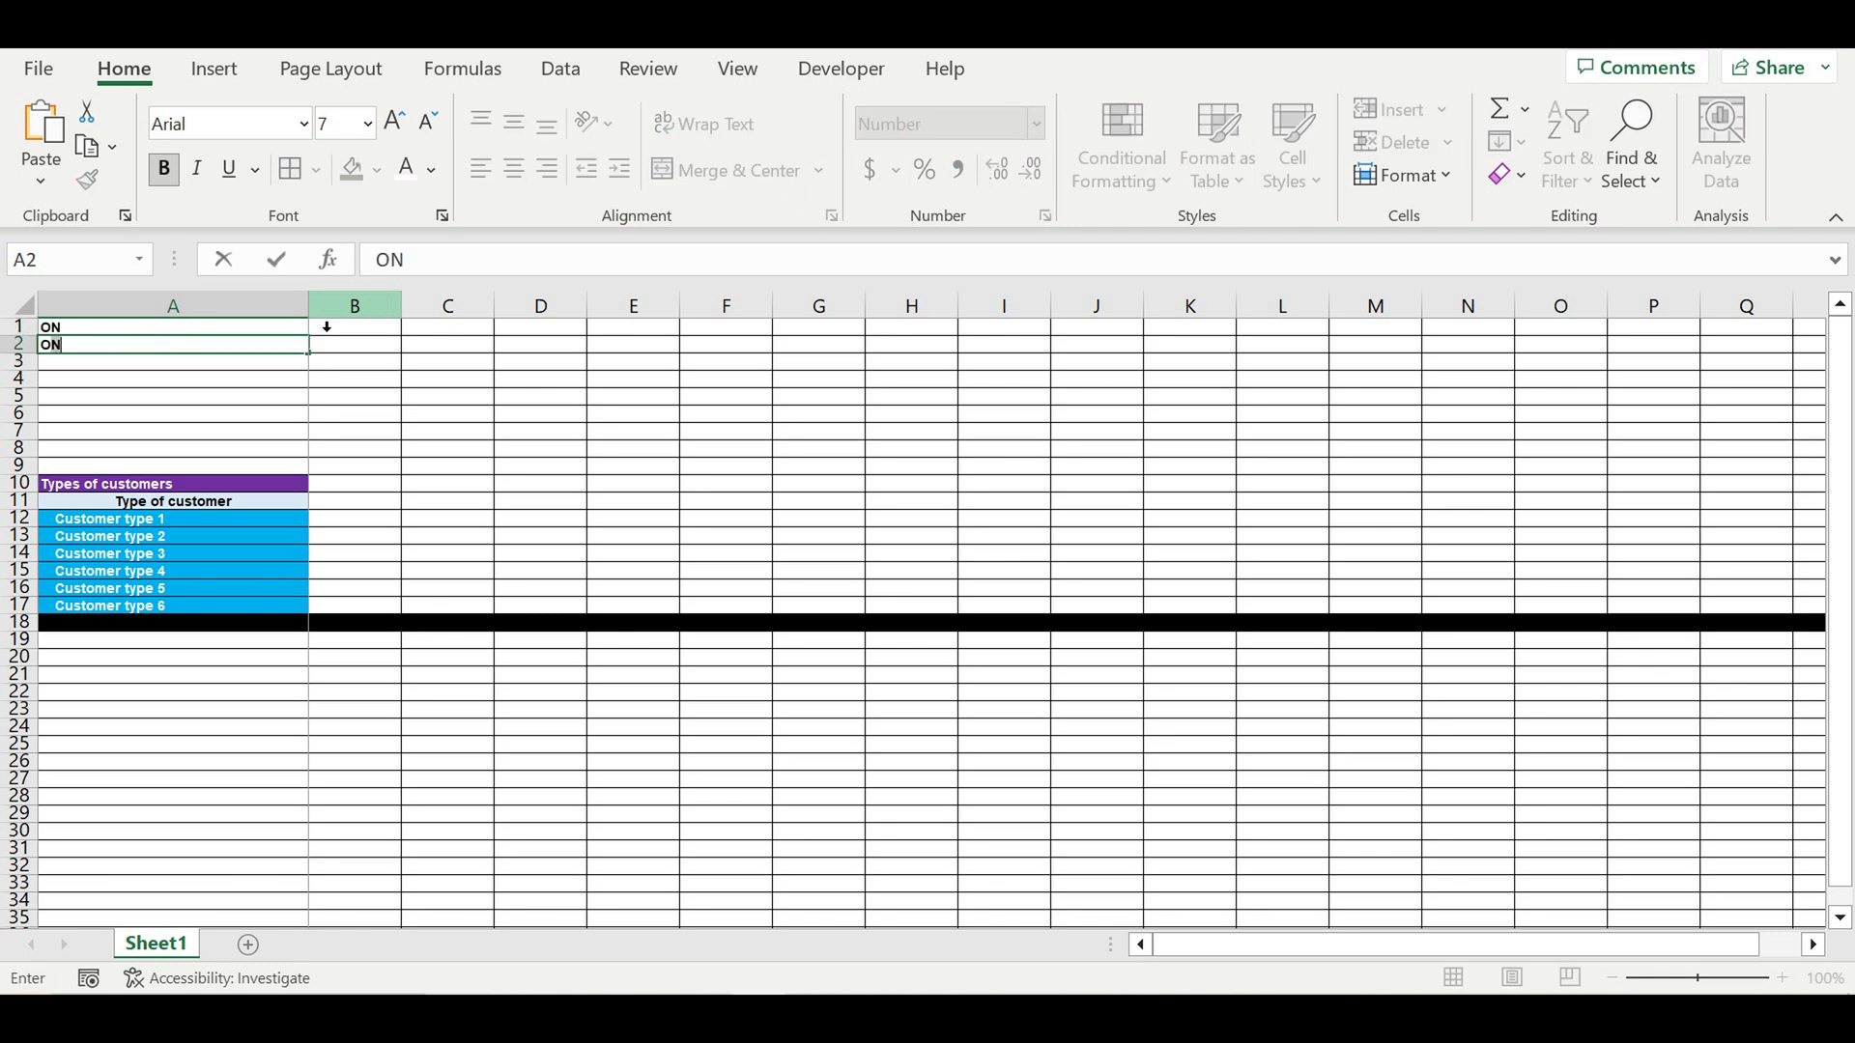
{"action": "type", "text": "FF"}
{"action": "key", "text": "Return"}
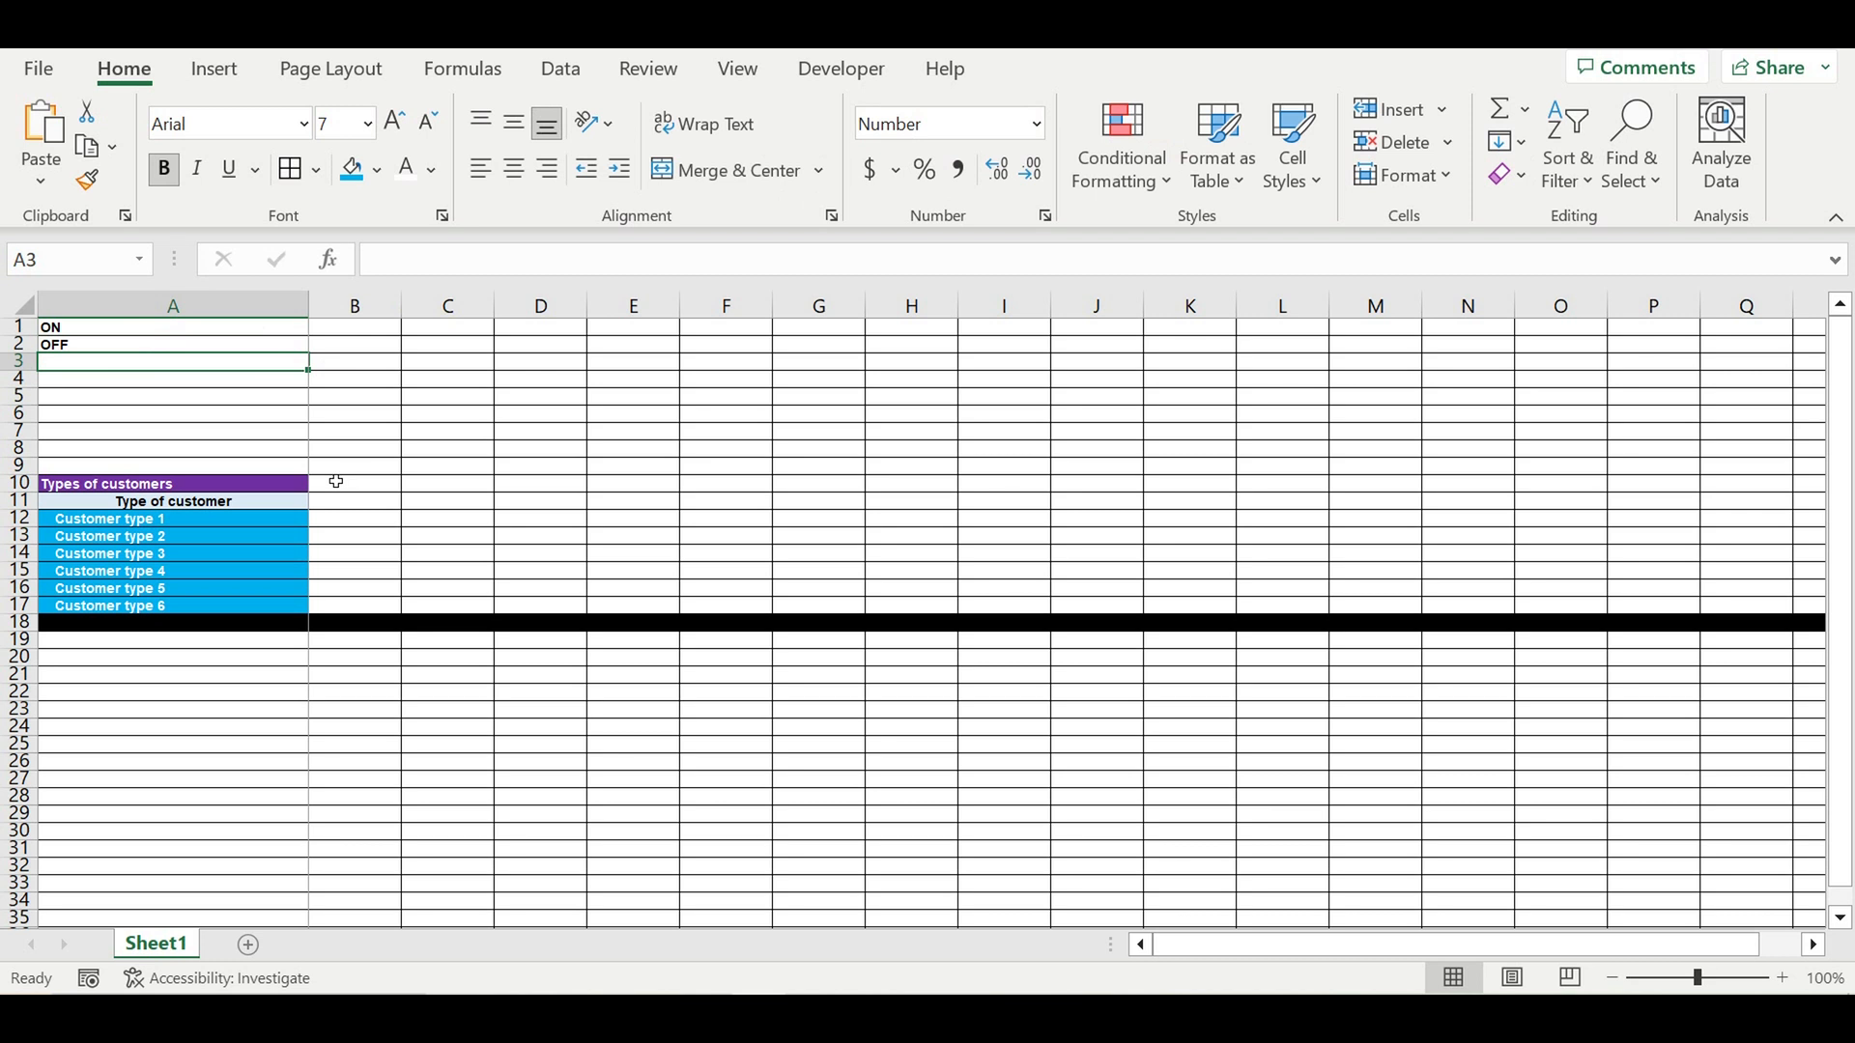
- Extend the A11 subheading across B11:C11 and replace the text in both cells with "ON/OFF"
{"action": "left_click", "coordinate": [287, 496]}
{"action": "left_click_drag", "start_coordinate": [315, 519], "coordinate": [410, 509]}
{"action": "left_click", "coordinate": [392, 506]}
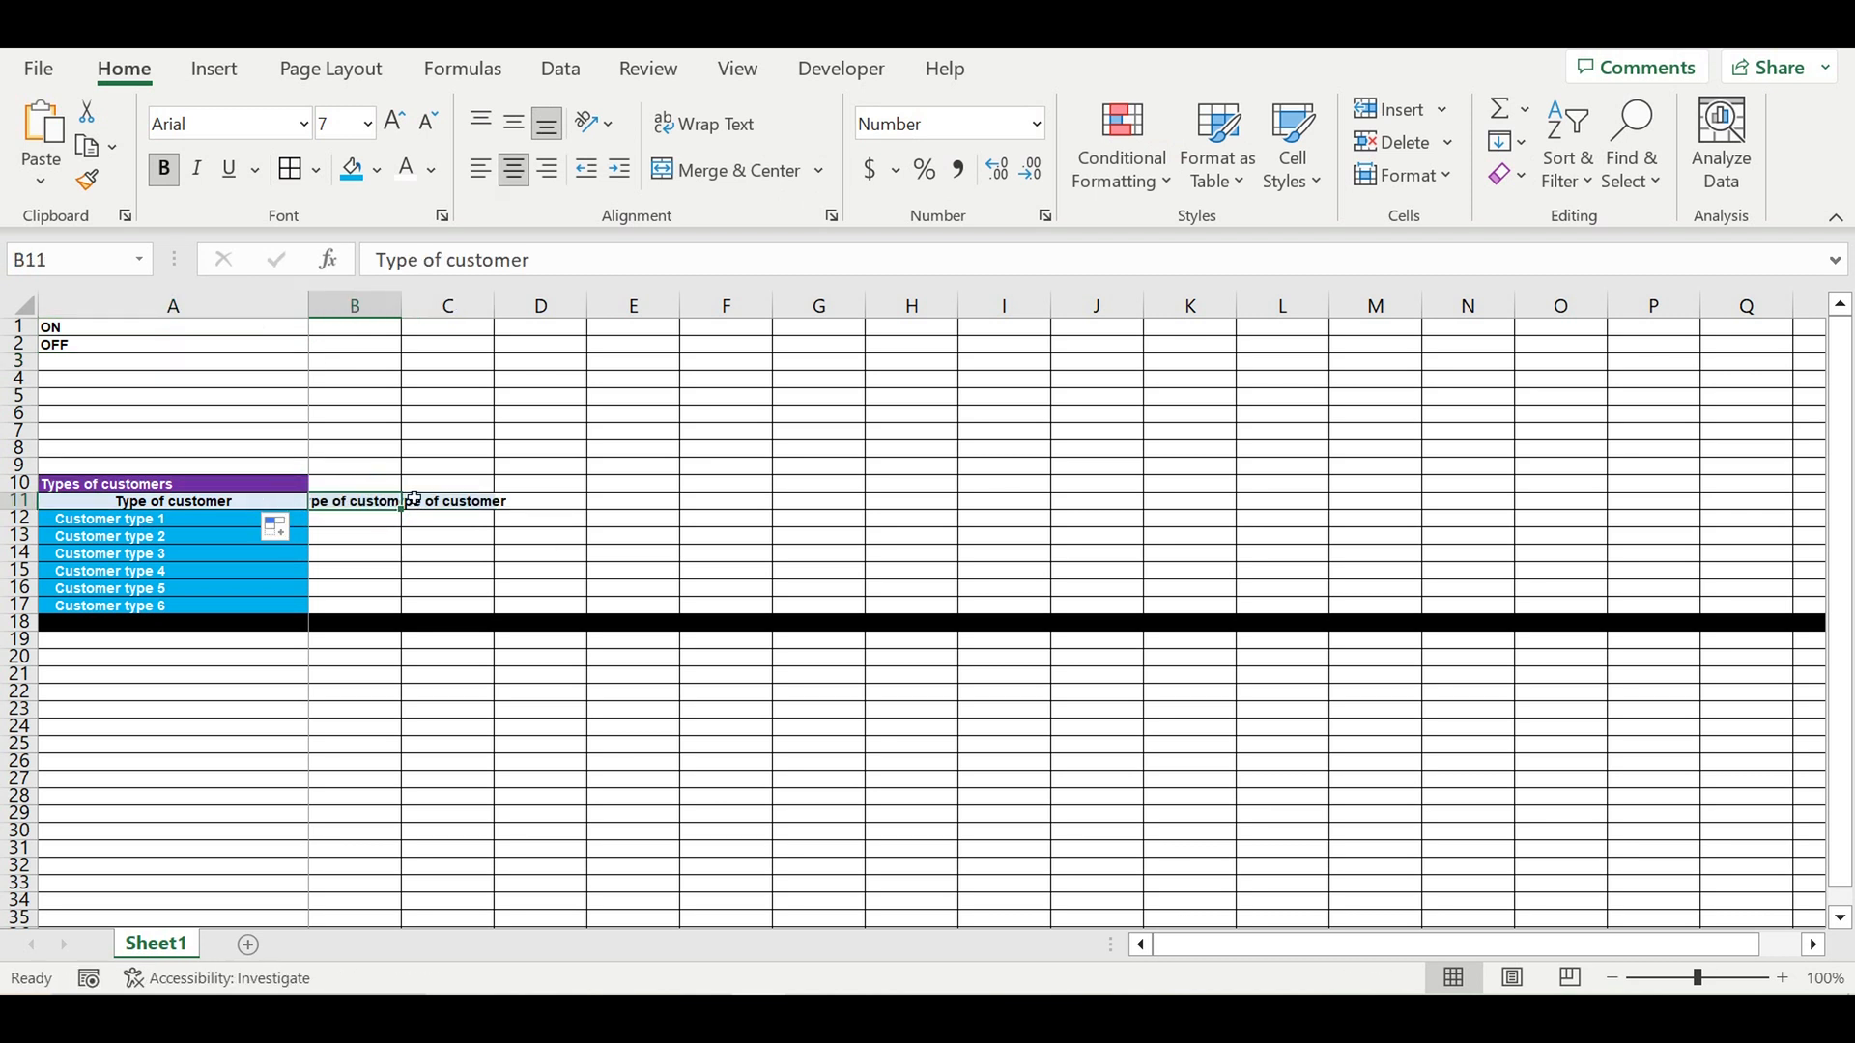
{"action": "type", "text": "ON/OFF"}
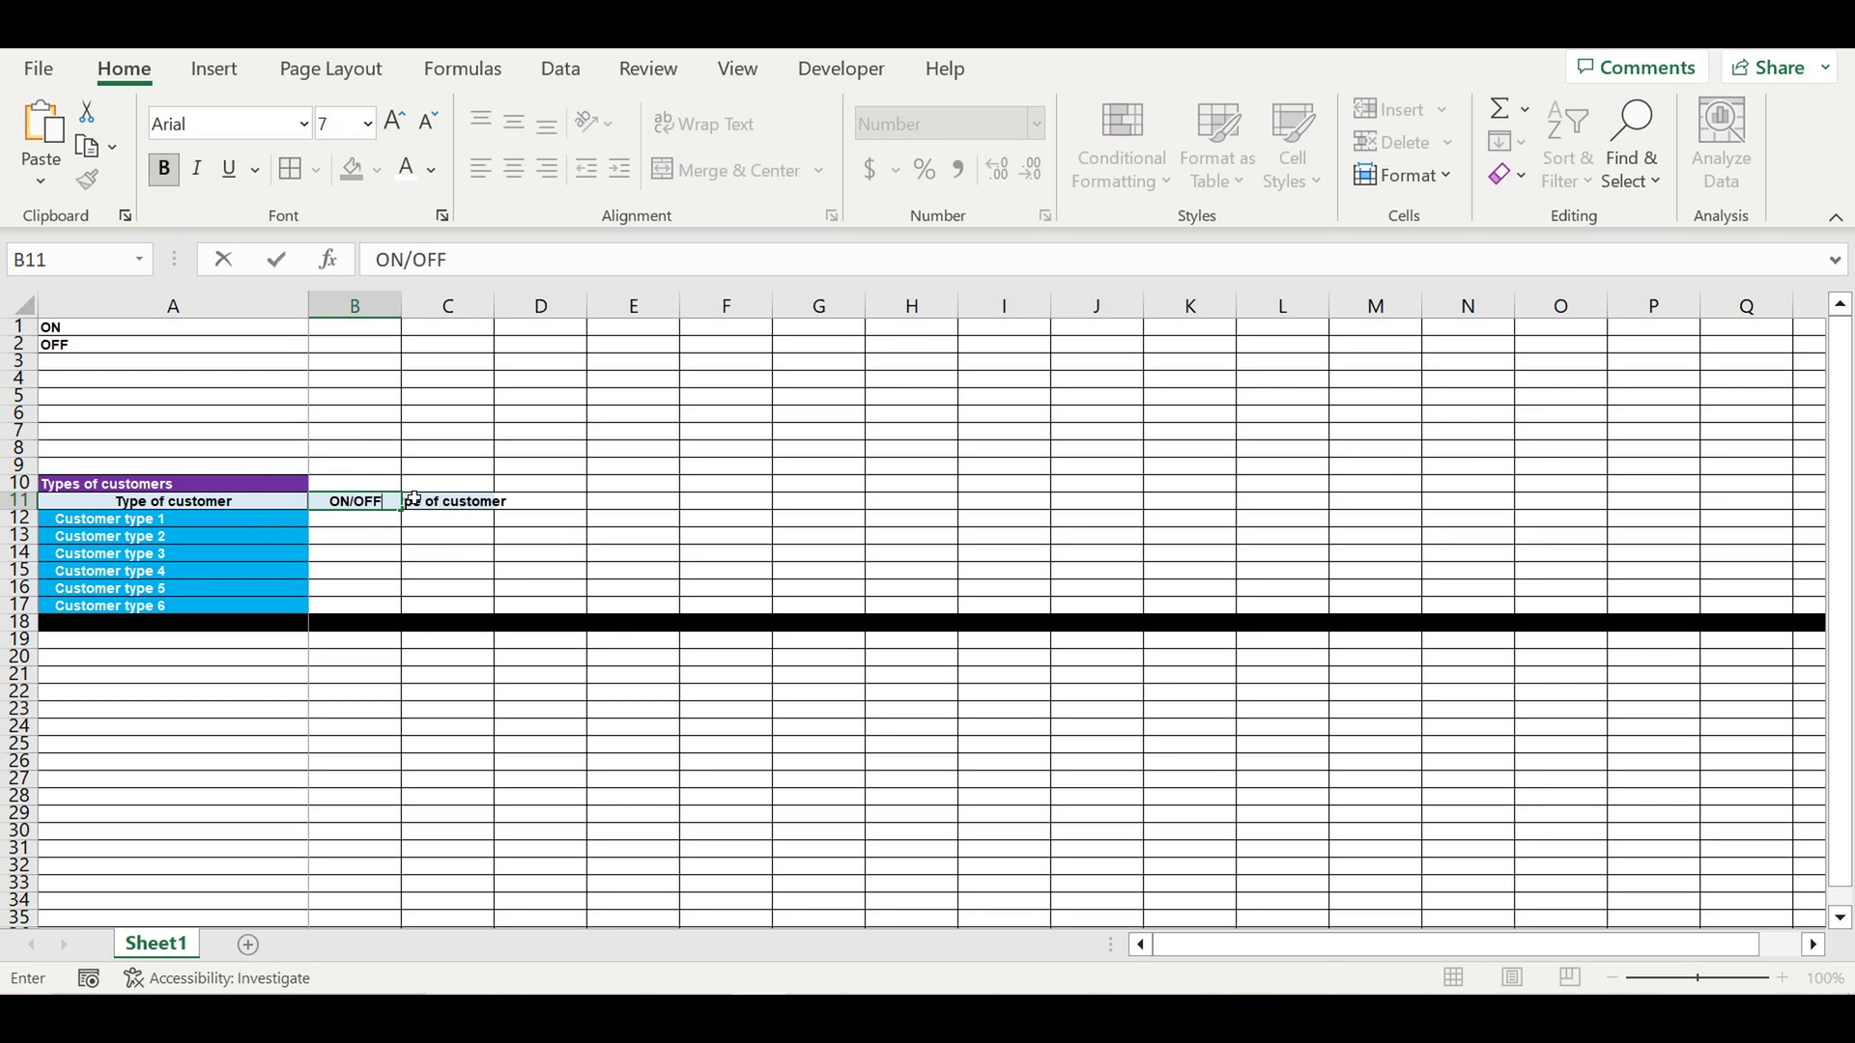
{"action": "key", "text": "Return"}
{"action": "left_click", "coordinate": [386, 500]}
{"action": "left_click_drag", "start_coordinate": [403, 510], "coordinate": [522, 518]}
{"action": "left_click", "coordinate": [447, 567]}
- Add list data validation to cell B12 with =$A$1:$A$2 as its source
{"action": "left_click", "coordinate": [386, 520]}
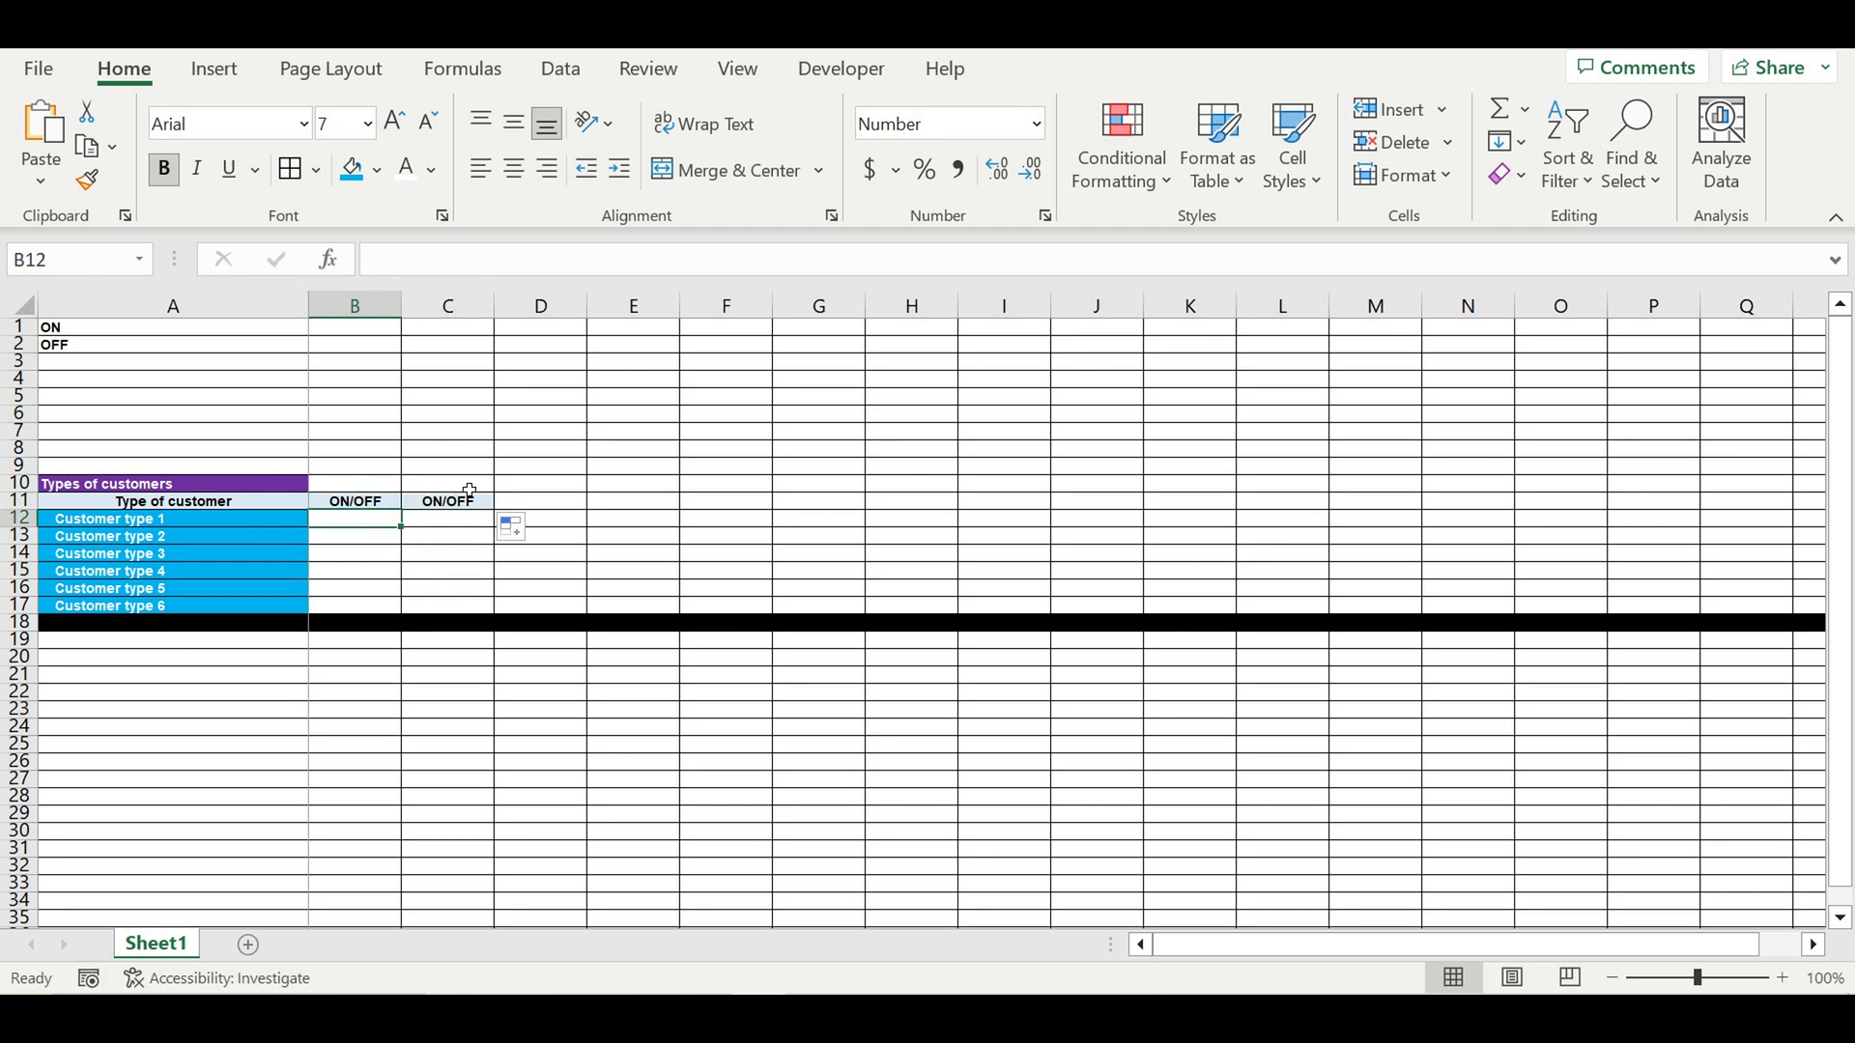
{"action": "left_click", "coordinate": [561, 68]}
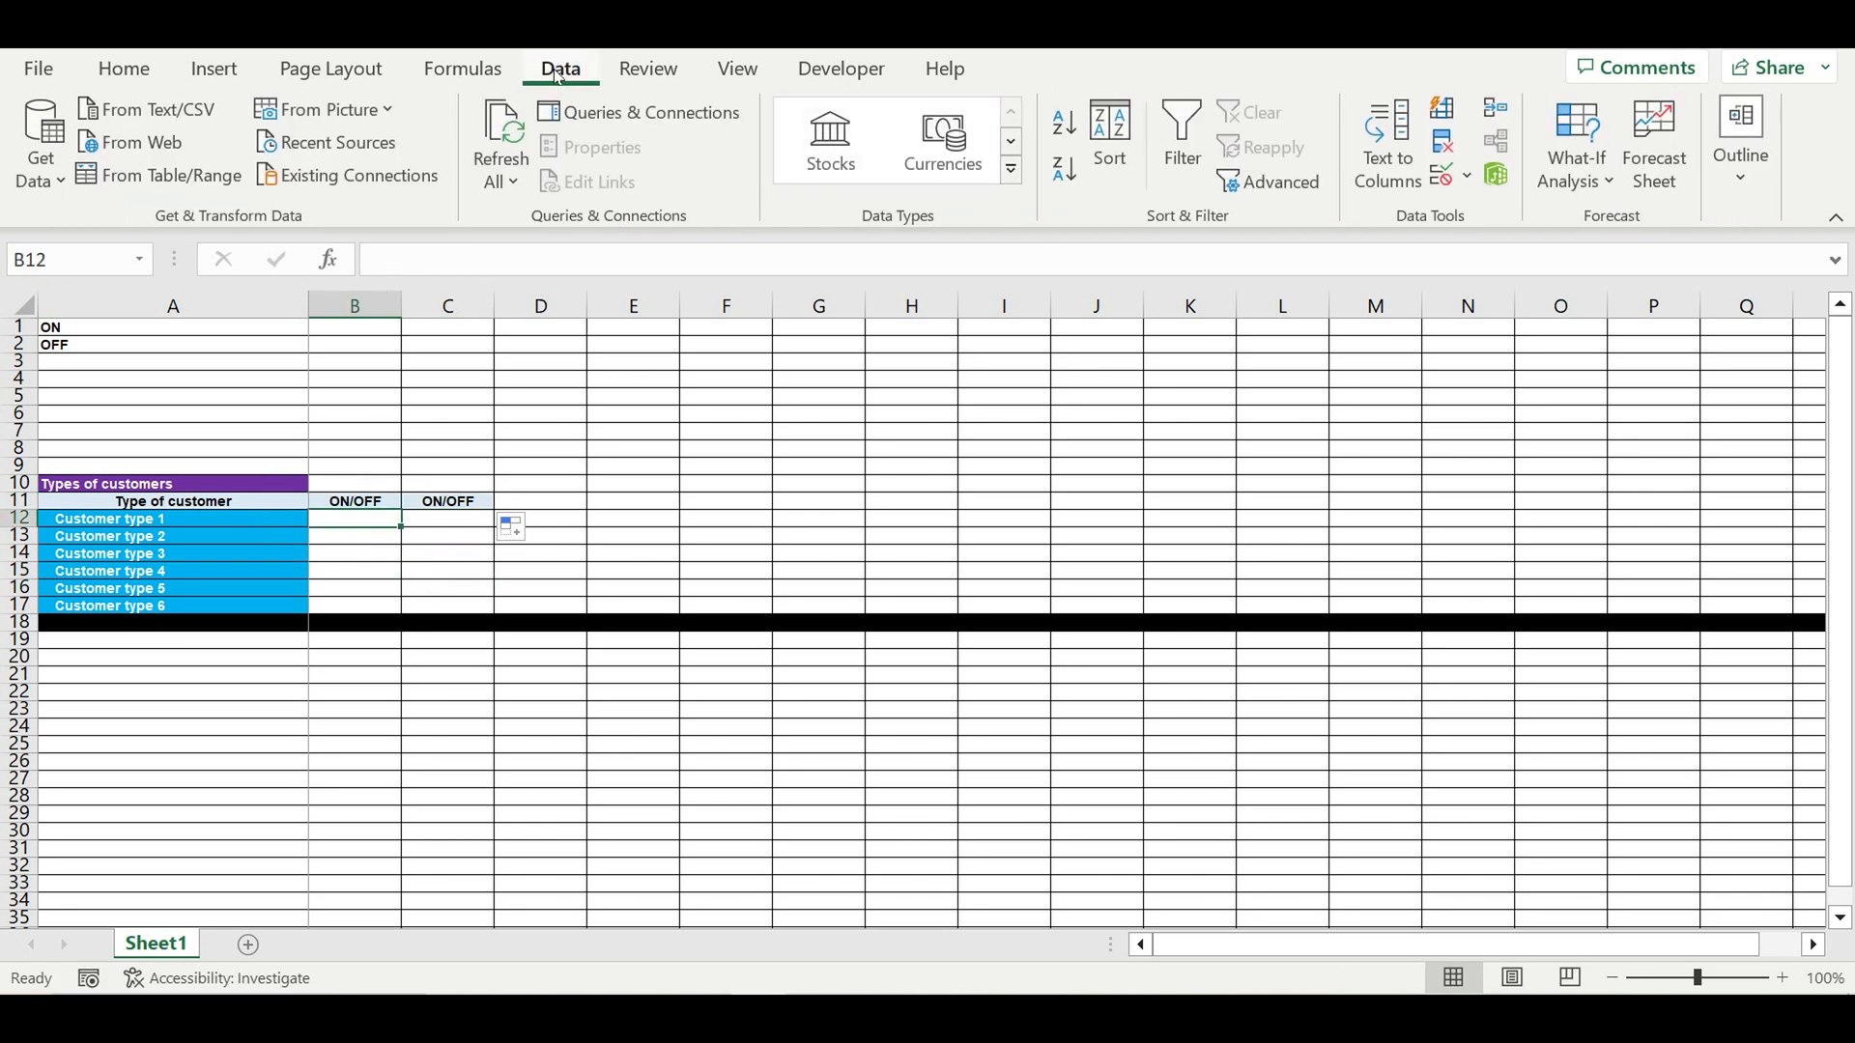
{"action": "left_click", "coordinate": [1466, 176]}
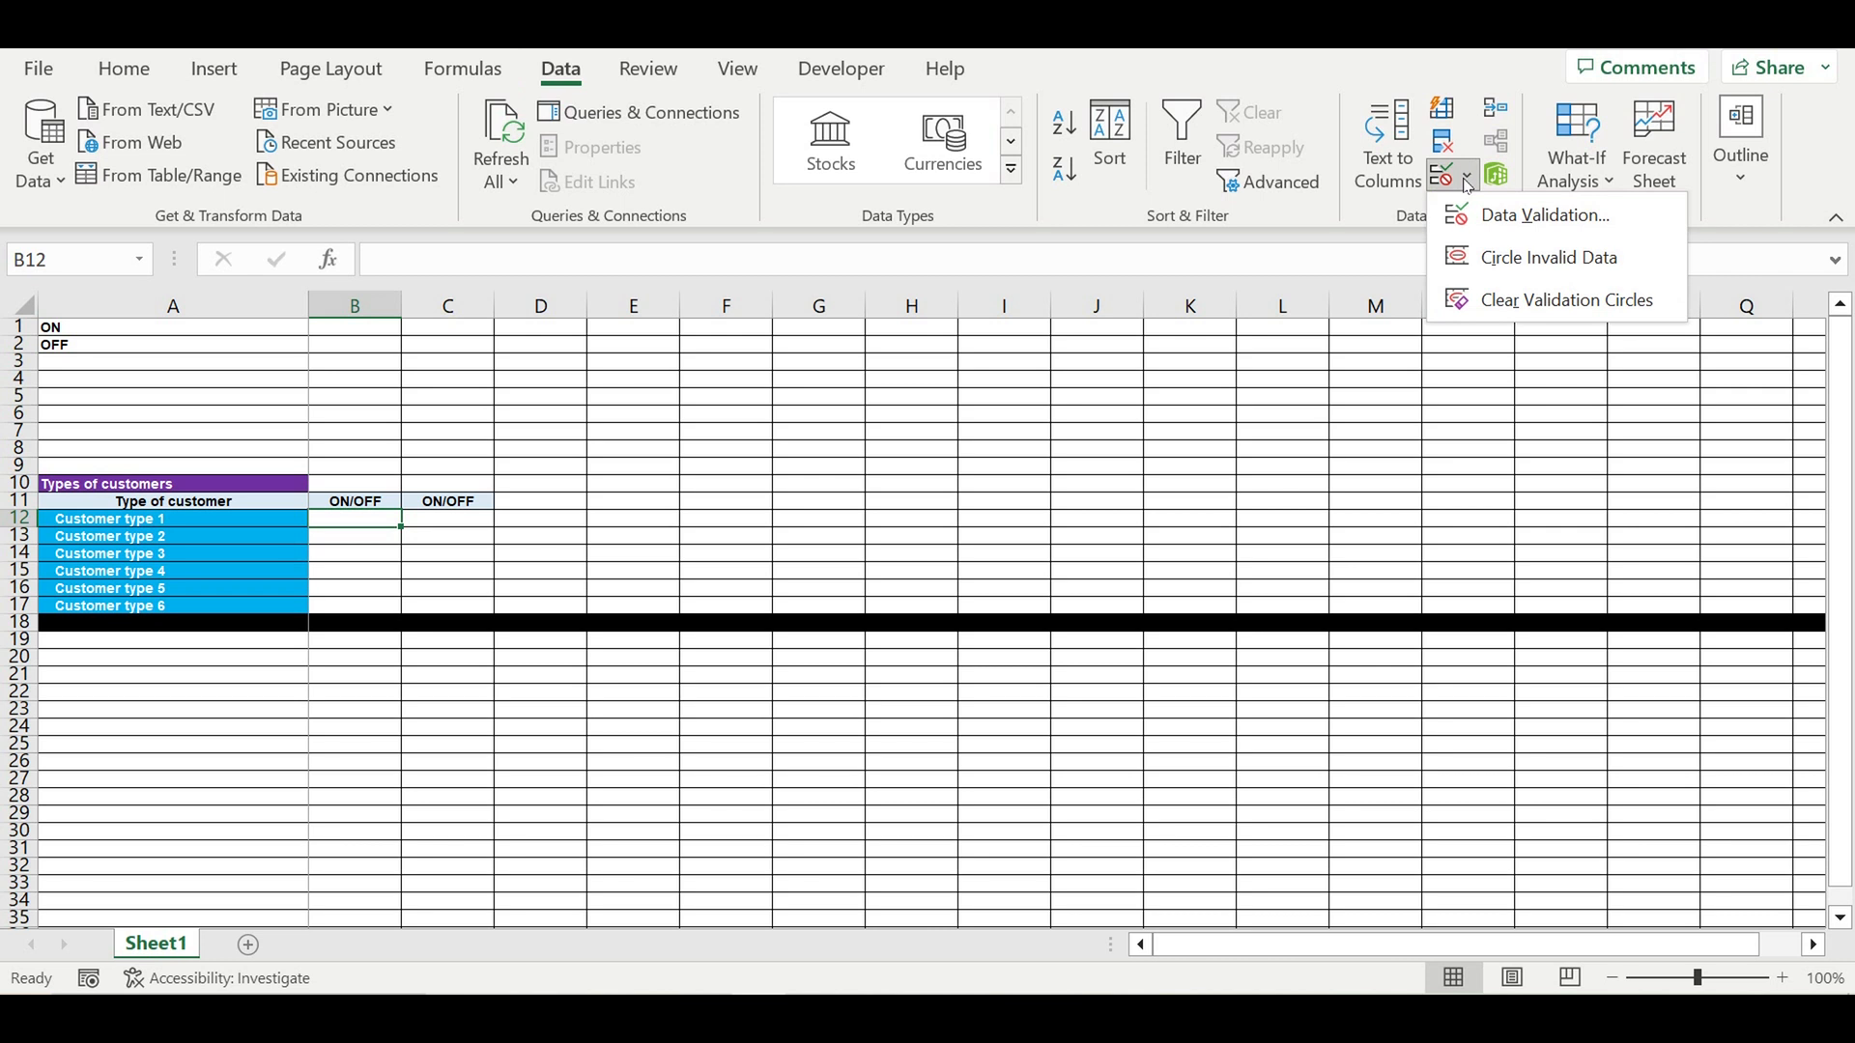
{"action": "left_click", "coordinate": [1502, 218]}
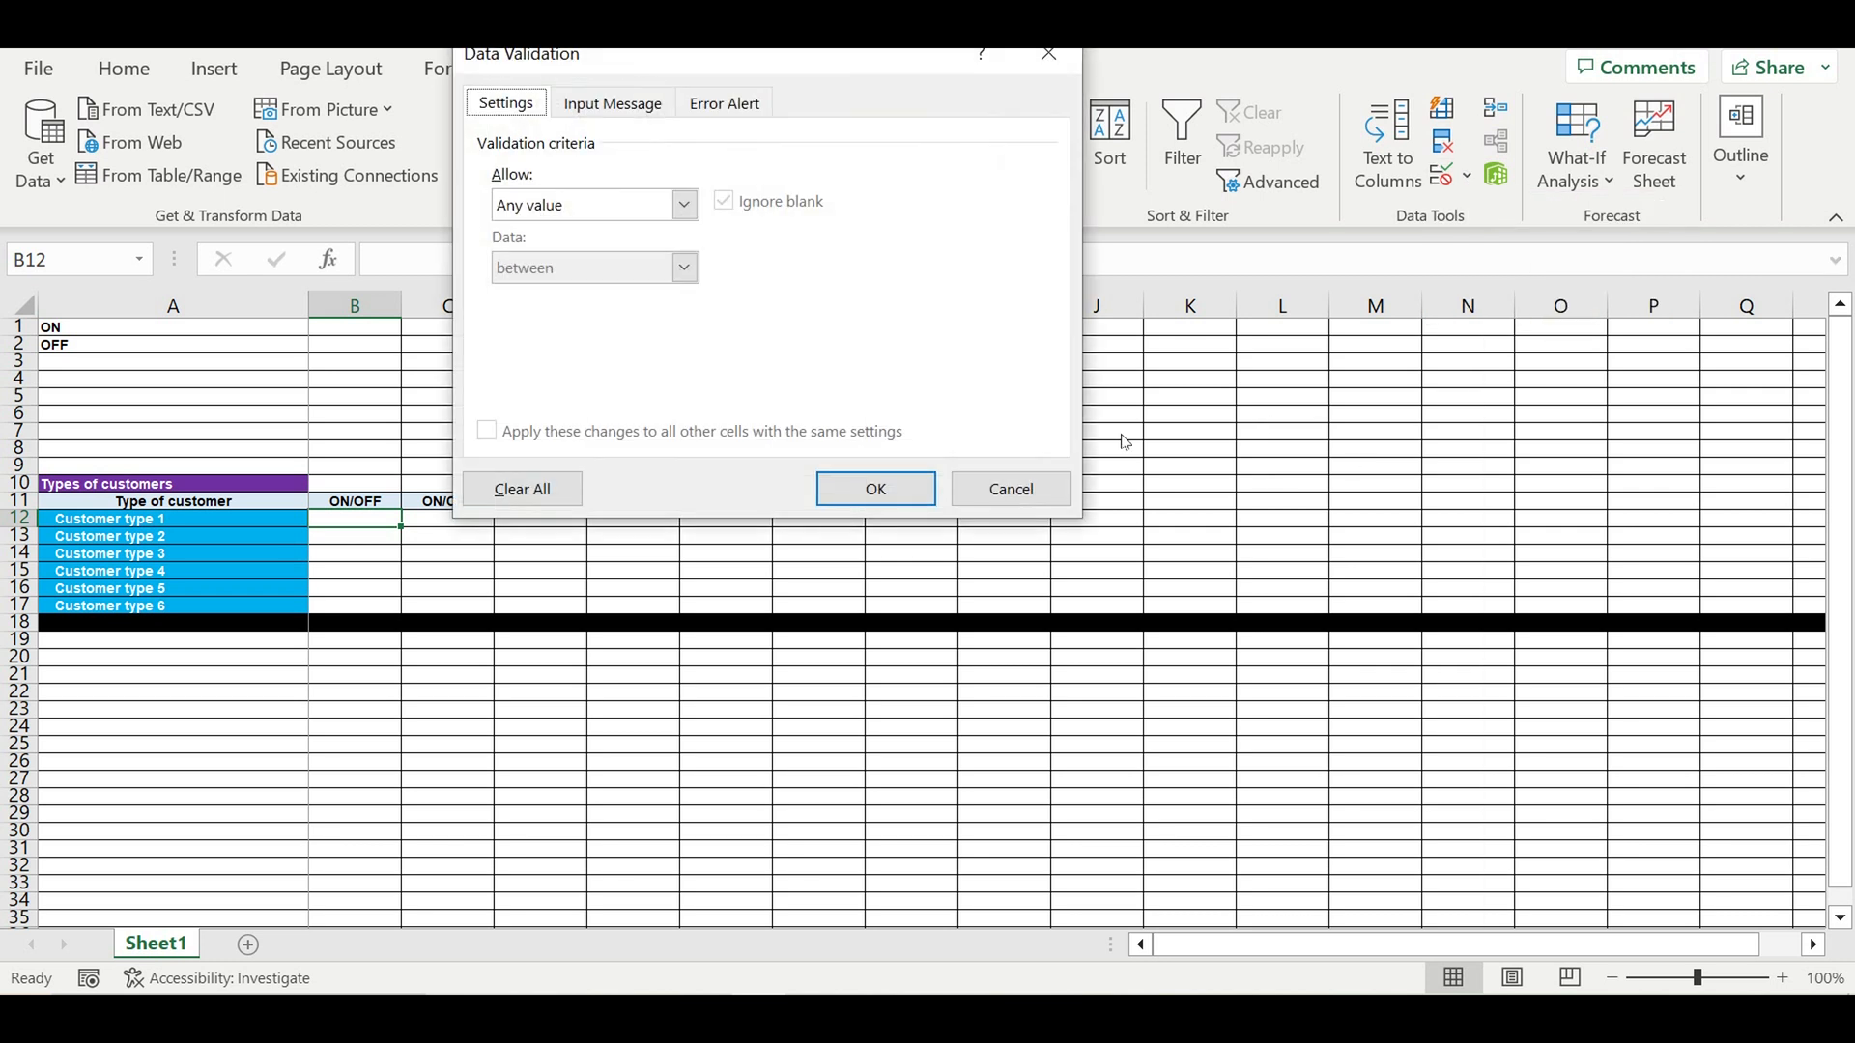
{"action": "left_click", "coordinate": [684, 205]}
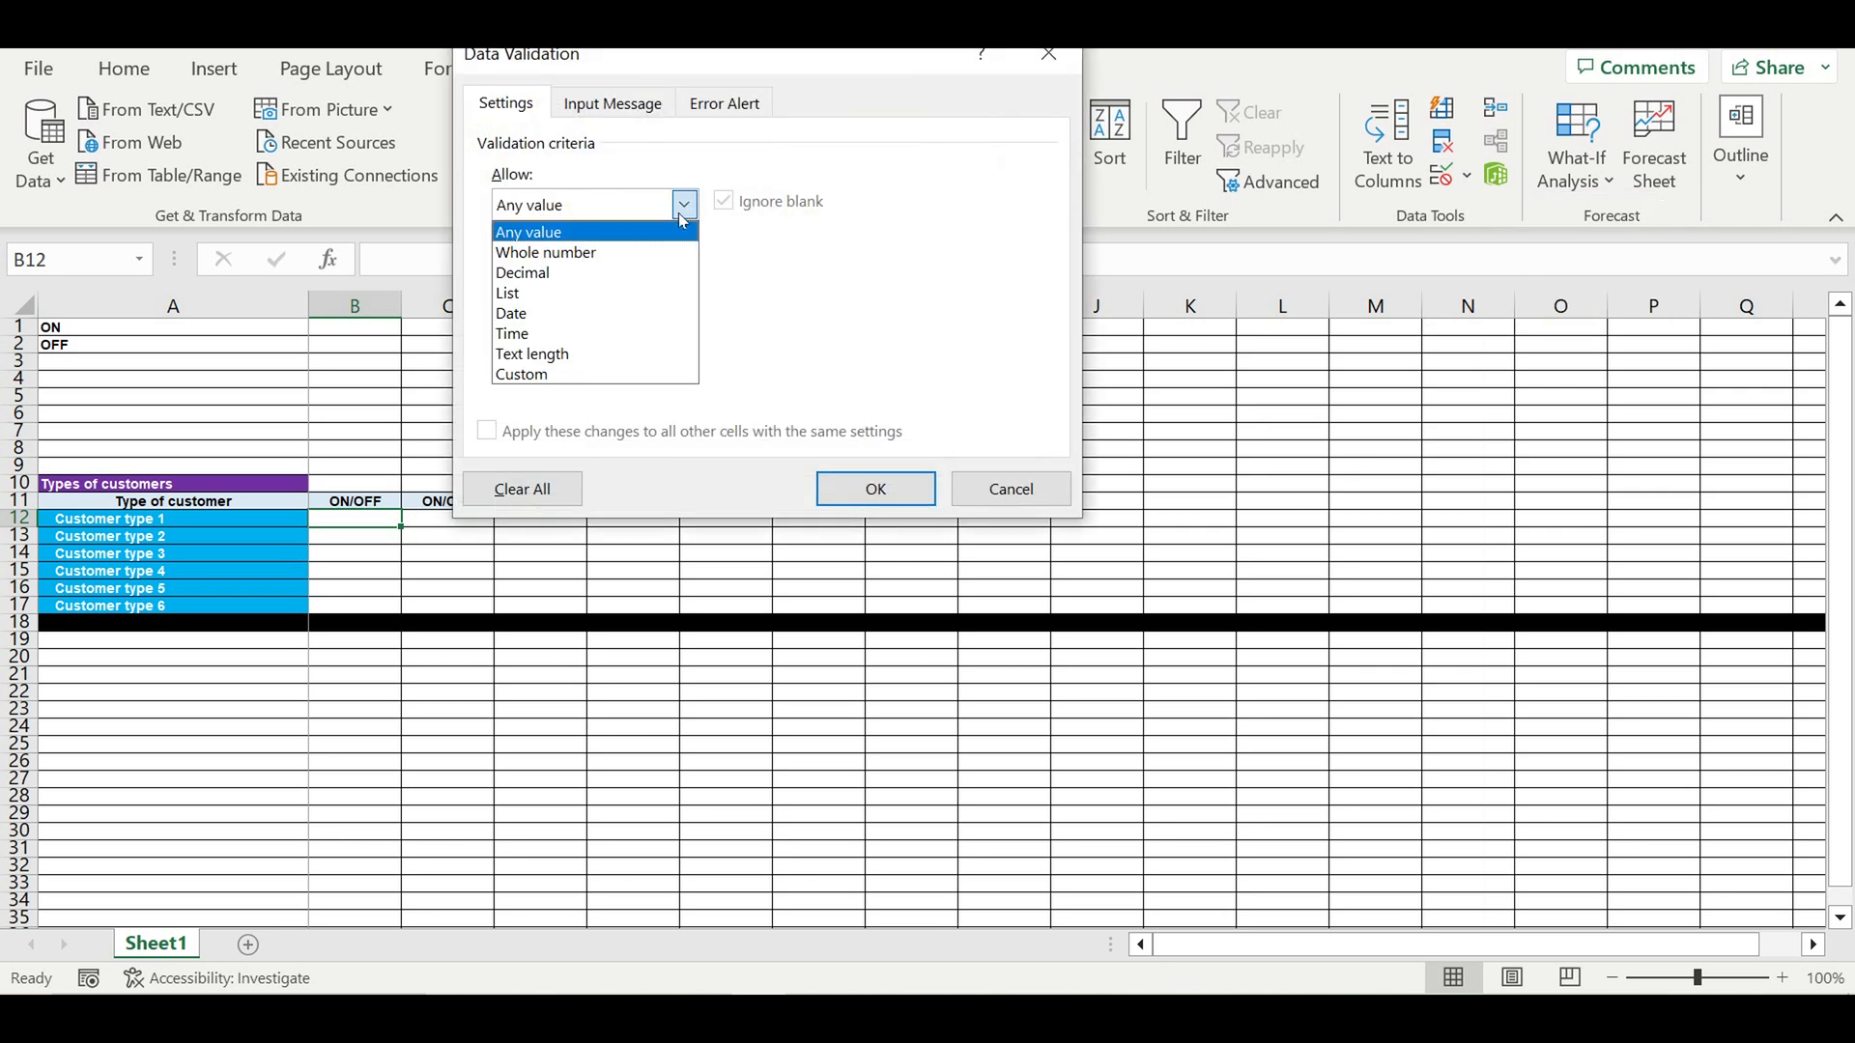
{"action": "left_click", "coordinate": [541, 289]}
{"action": "left_click", "coordinate": [880, 329]}
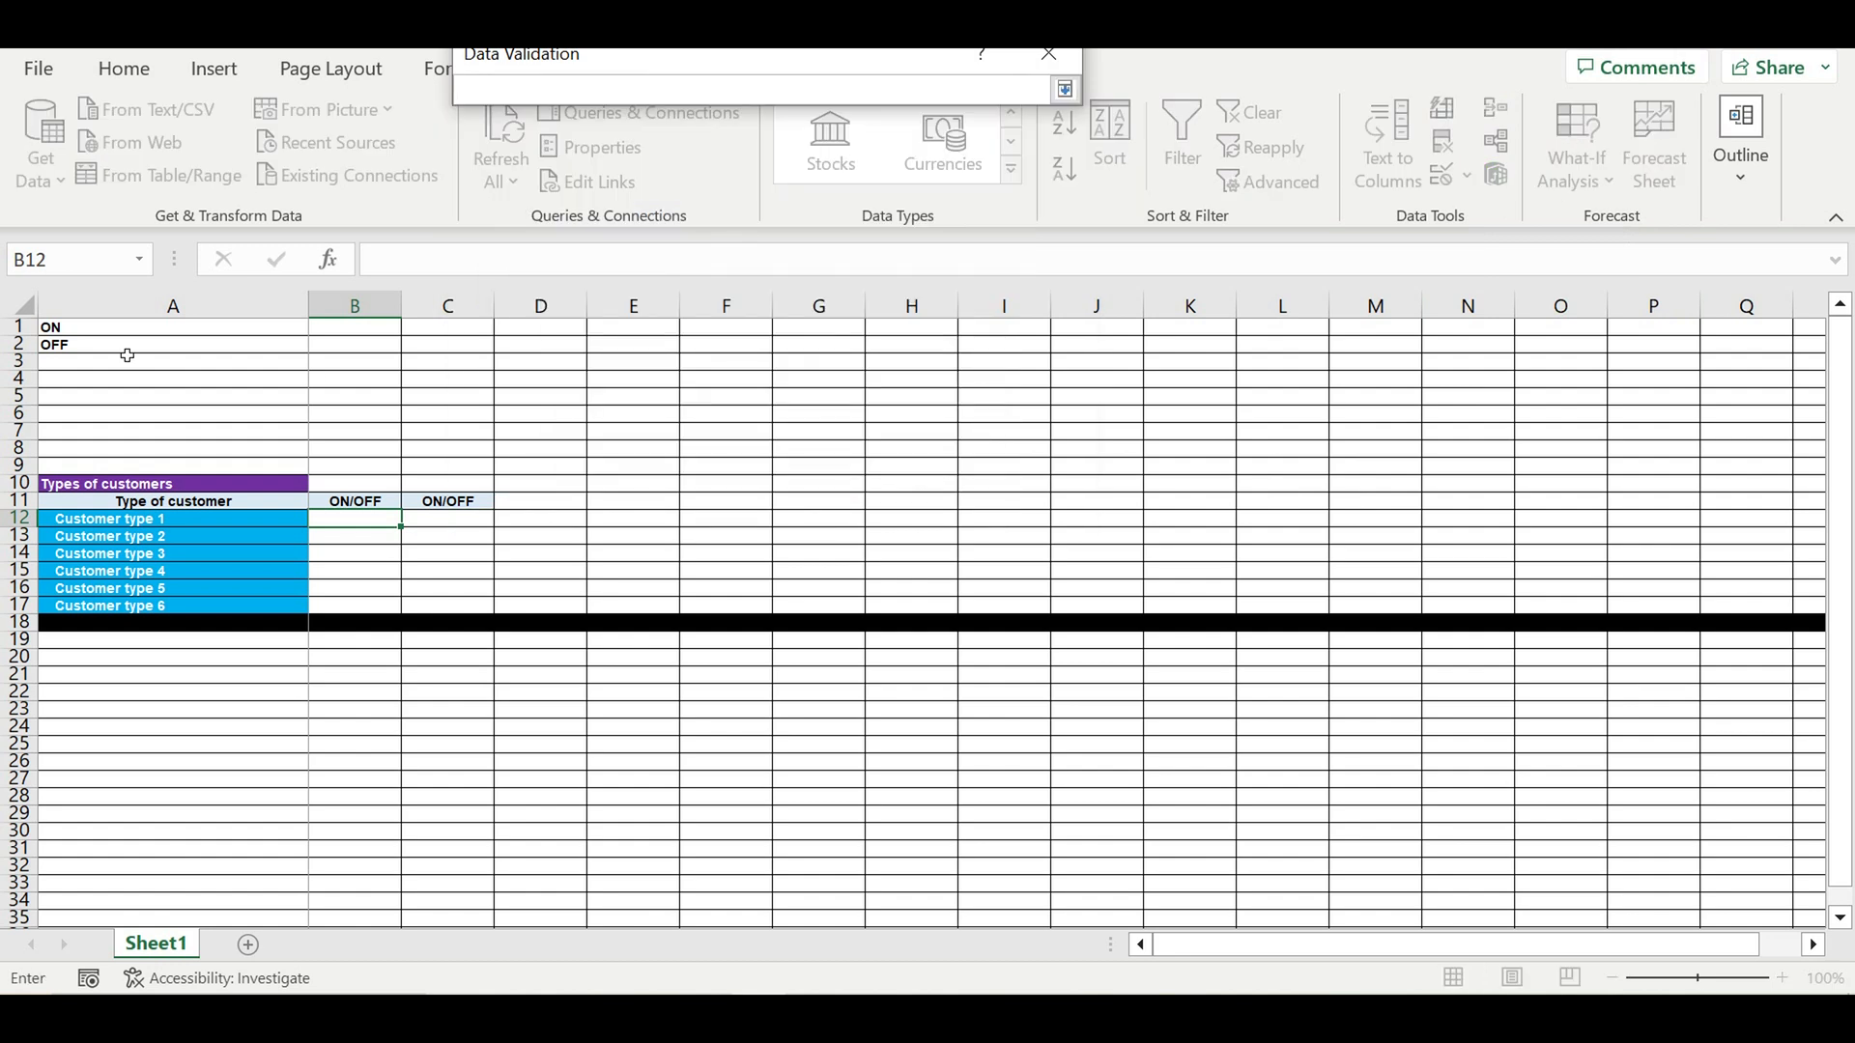
{"action": "left_click_drag", "start_coordinate": [64, 329], "coordinate": [68, 348]}
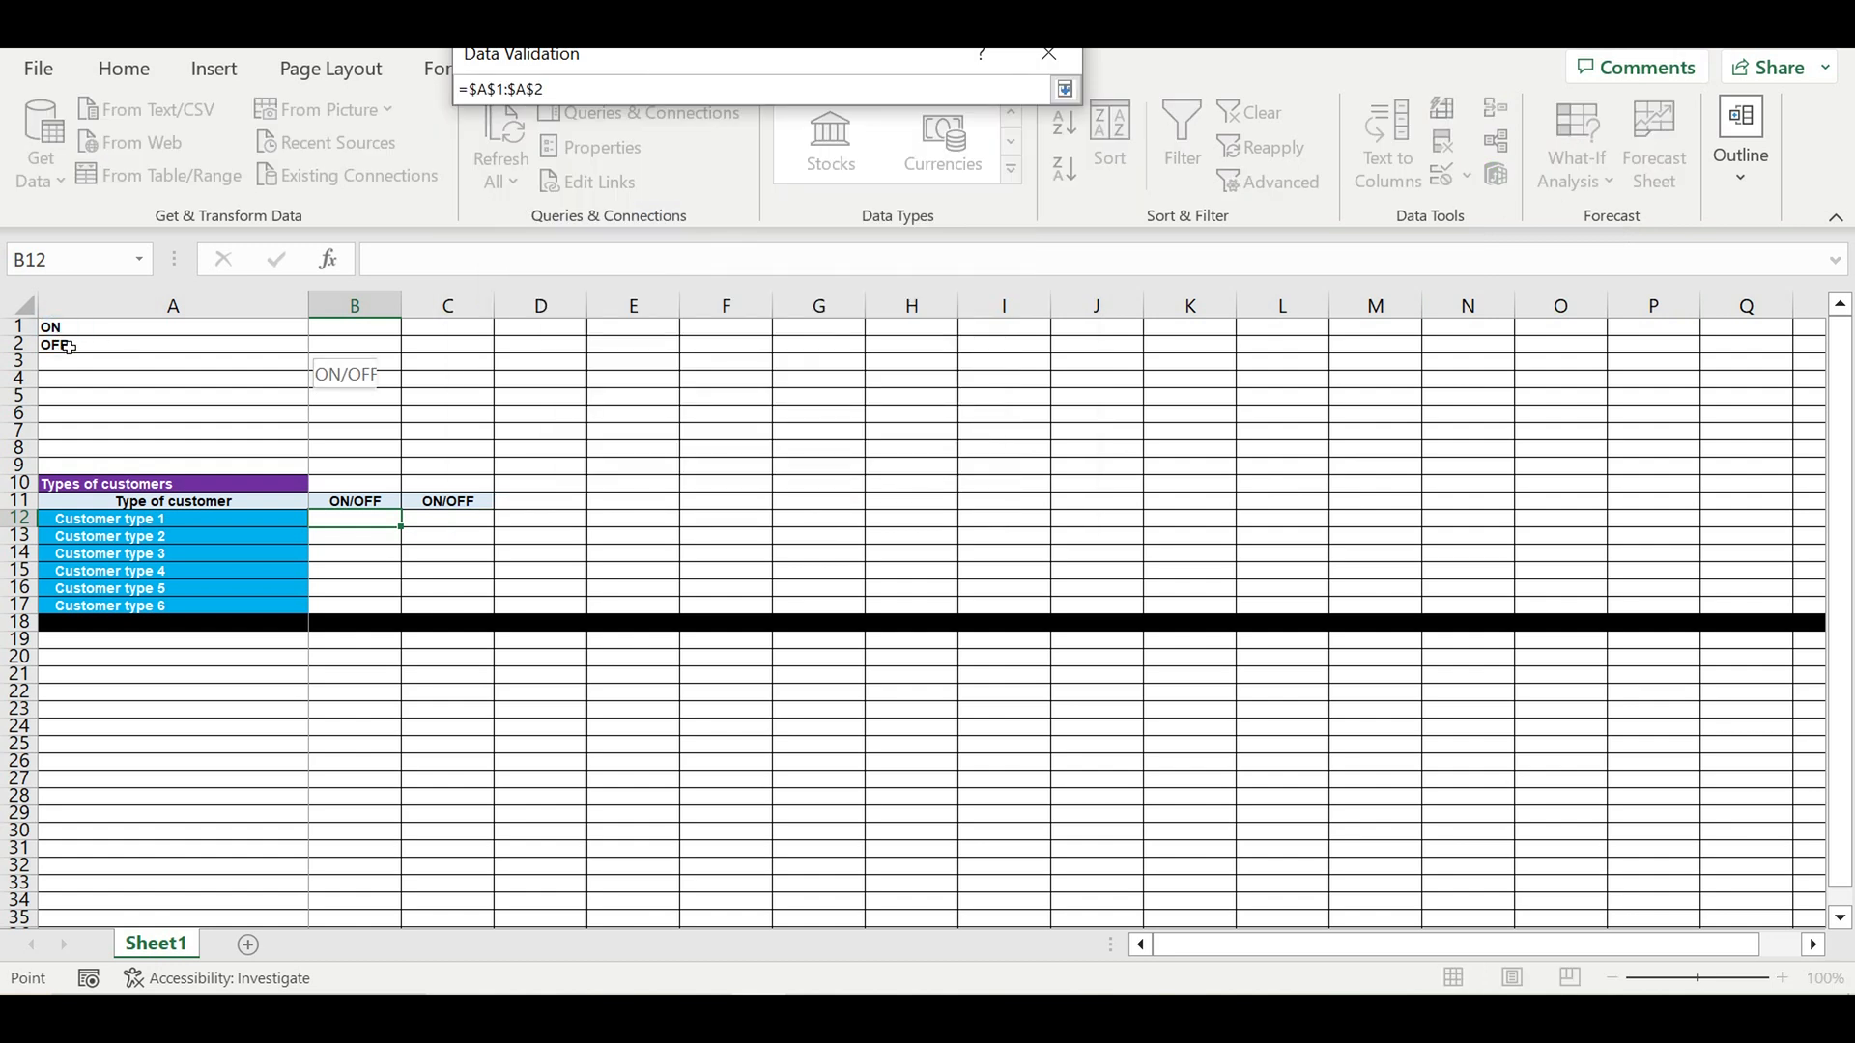
{"action": "scroll", "coordinate": [106, 348], "scroll_direction": "down", "scroll_amount": 3}
{"action": "scroll", "coordinate": [135, 346], "scroll_direction": "up", "scroll_amount": 3}
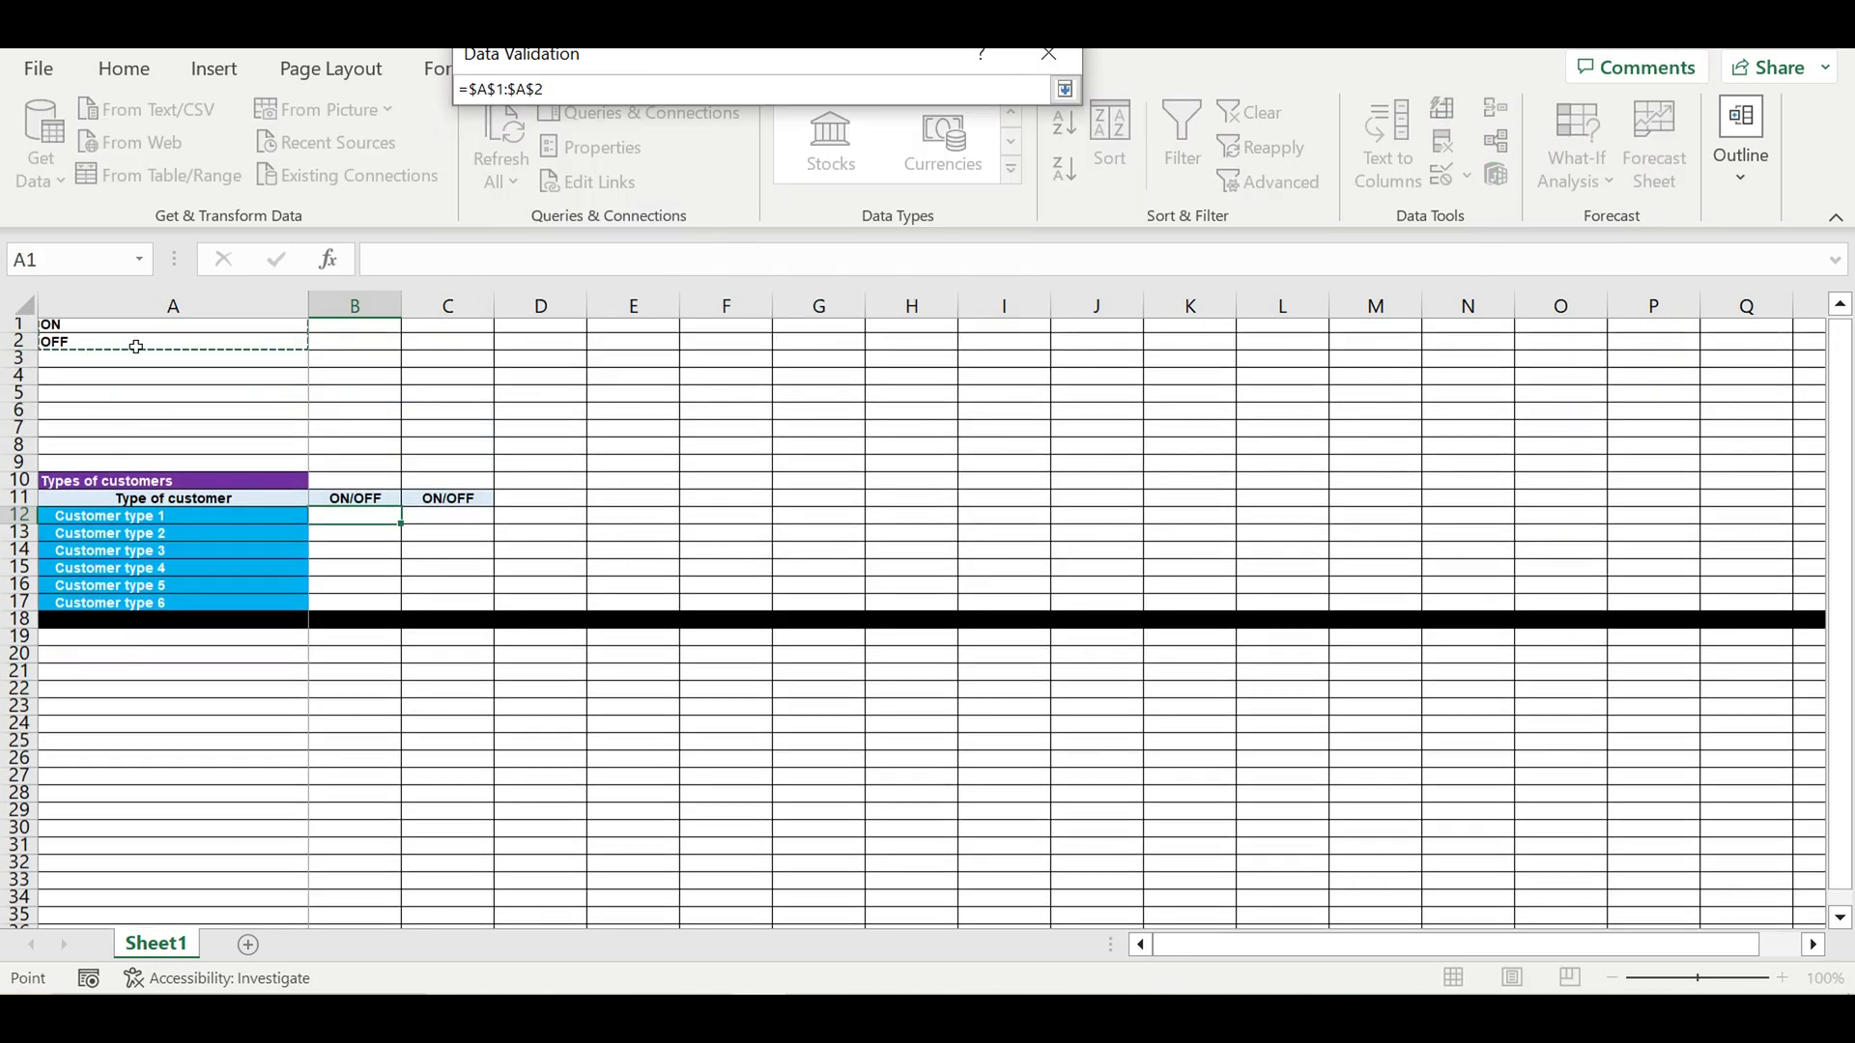
{"action": "left_click_drag", "start_coordinate": [83, 331], "coordinate": [126, 340]}
{"action": "key", "text": "Return"}
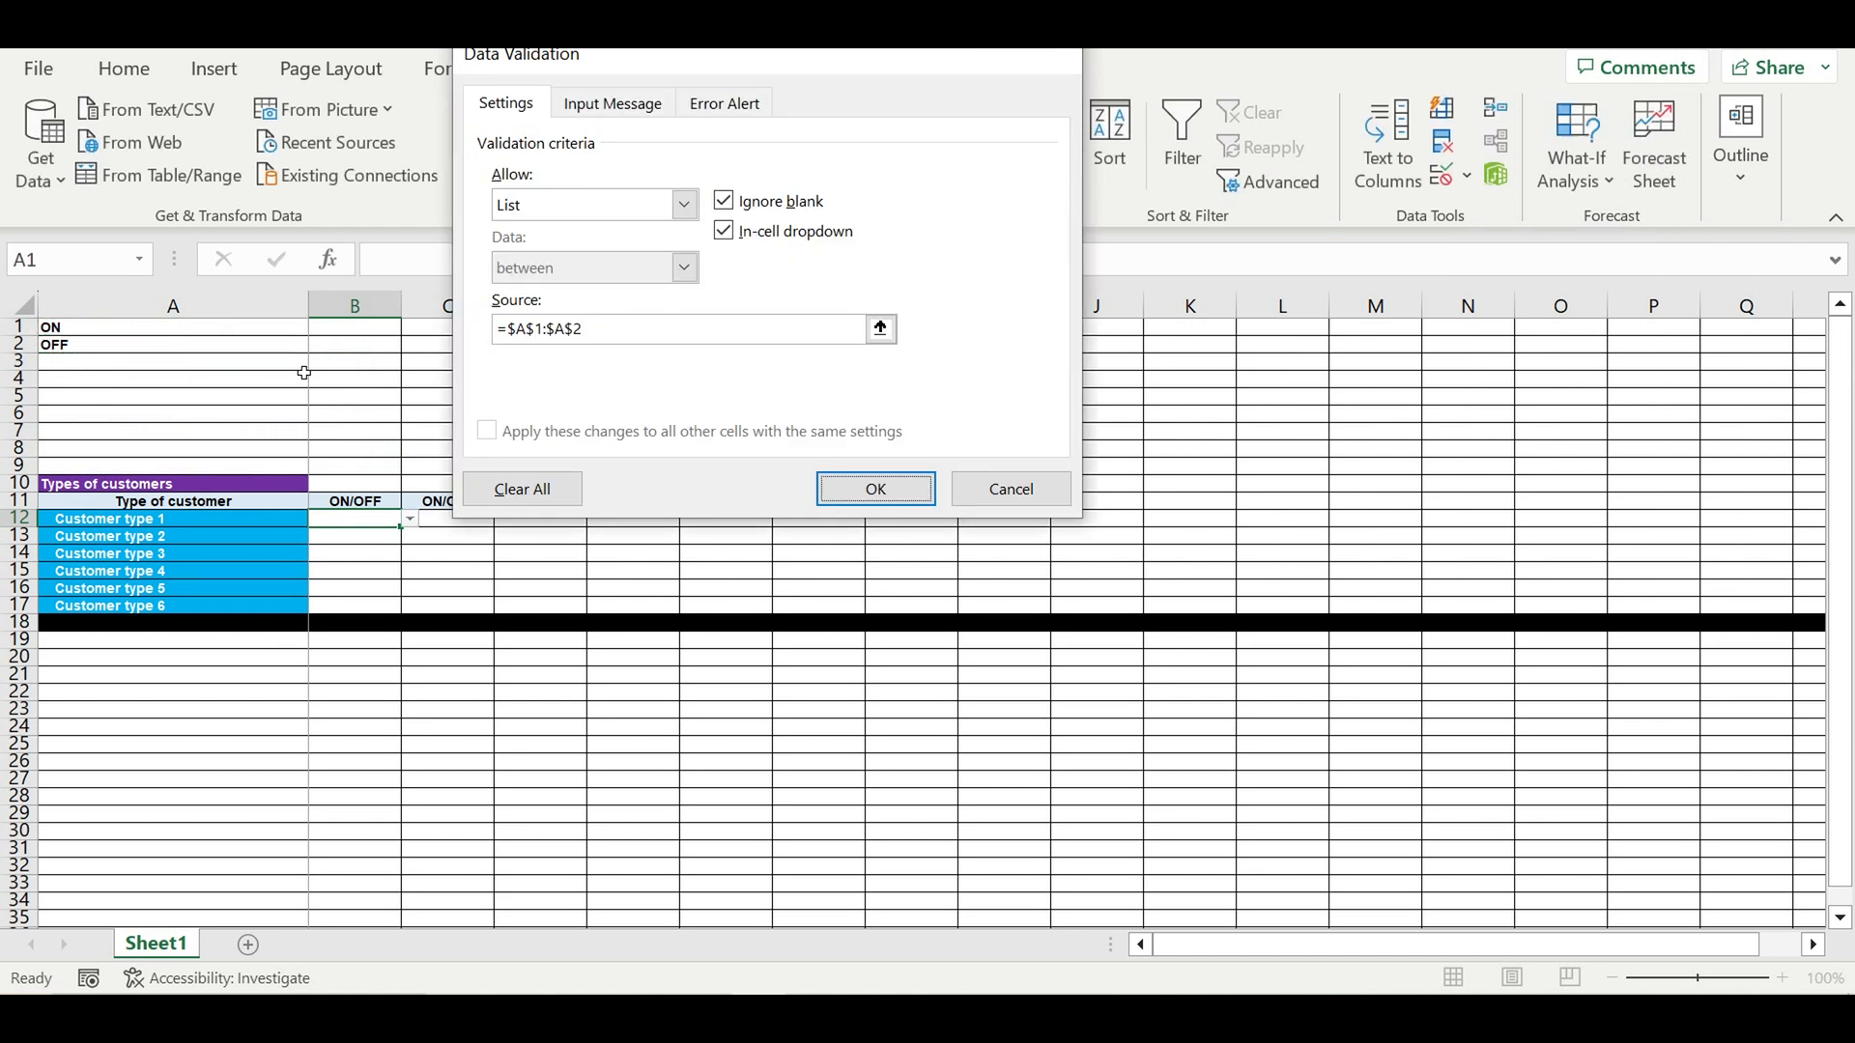
{"action": "key", "text": "Return"}
- Choose ON from the dropdown list in cell B12
{"action": "left_click", "coordinate": [390, 527]}
{"action": "left_click", "coordinate": [396, 520]}
{"action": "left_click", "coordinate": [411, 519]}
{"action": "left_click", "coordinate": [389, 539]}
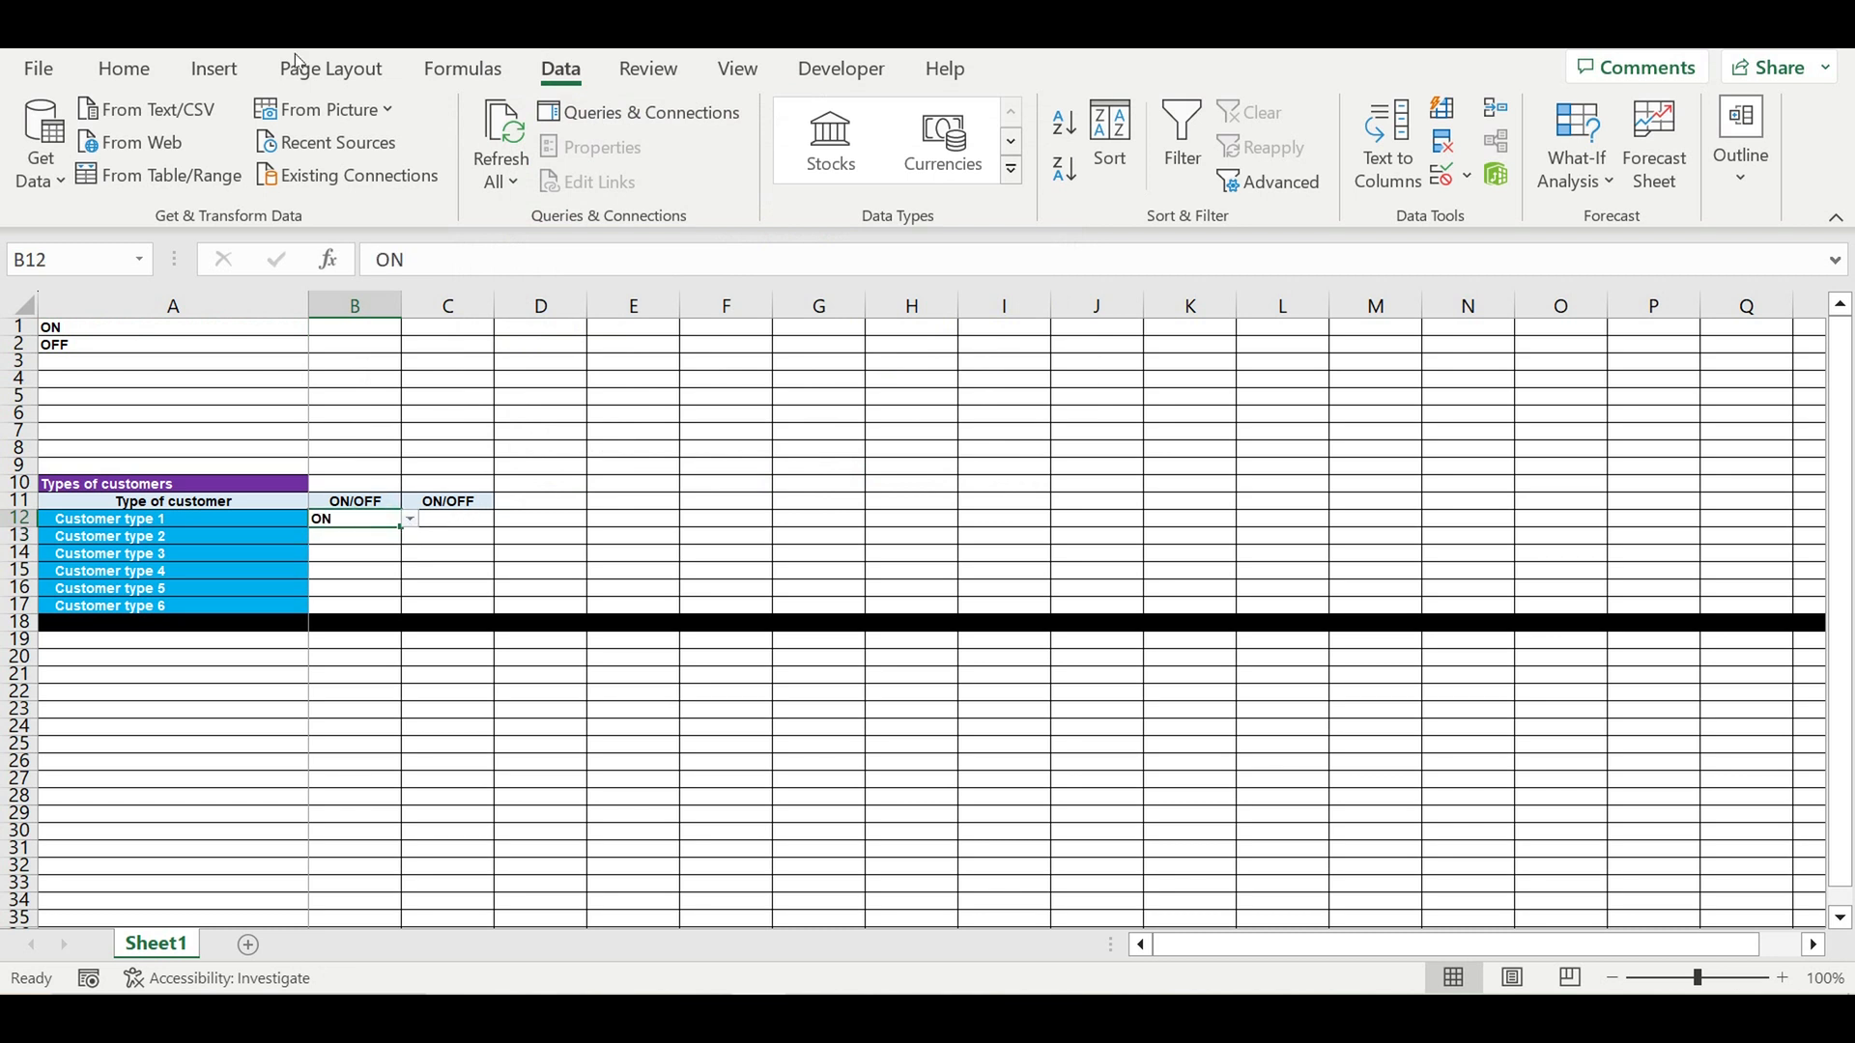
- Format B12 as centred white text on a bright blue fill and copy the cell down to B17
{"action": "left_click", "coordinate": [123, 68]}
{"action": "left_click", "coordinate": [515, 172]}
{"action": "left_click", "coordinate": [352, 169]}
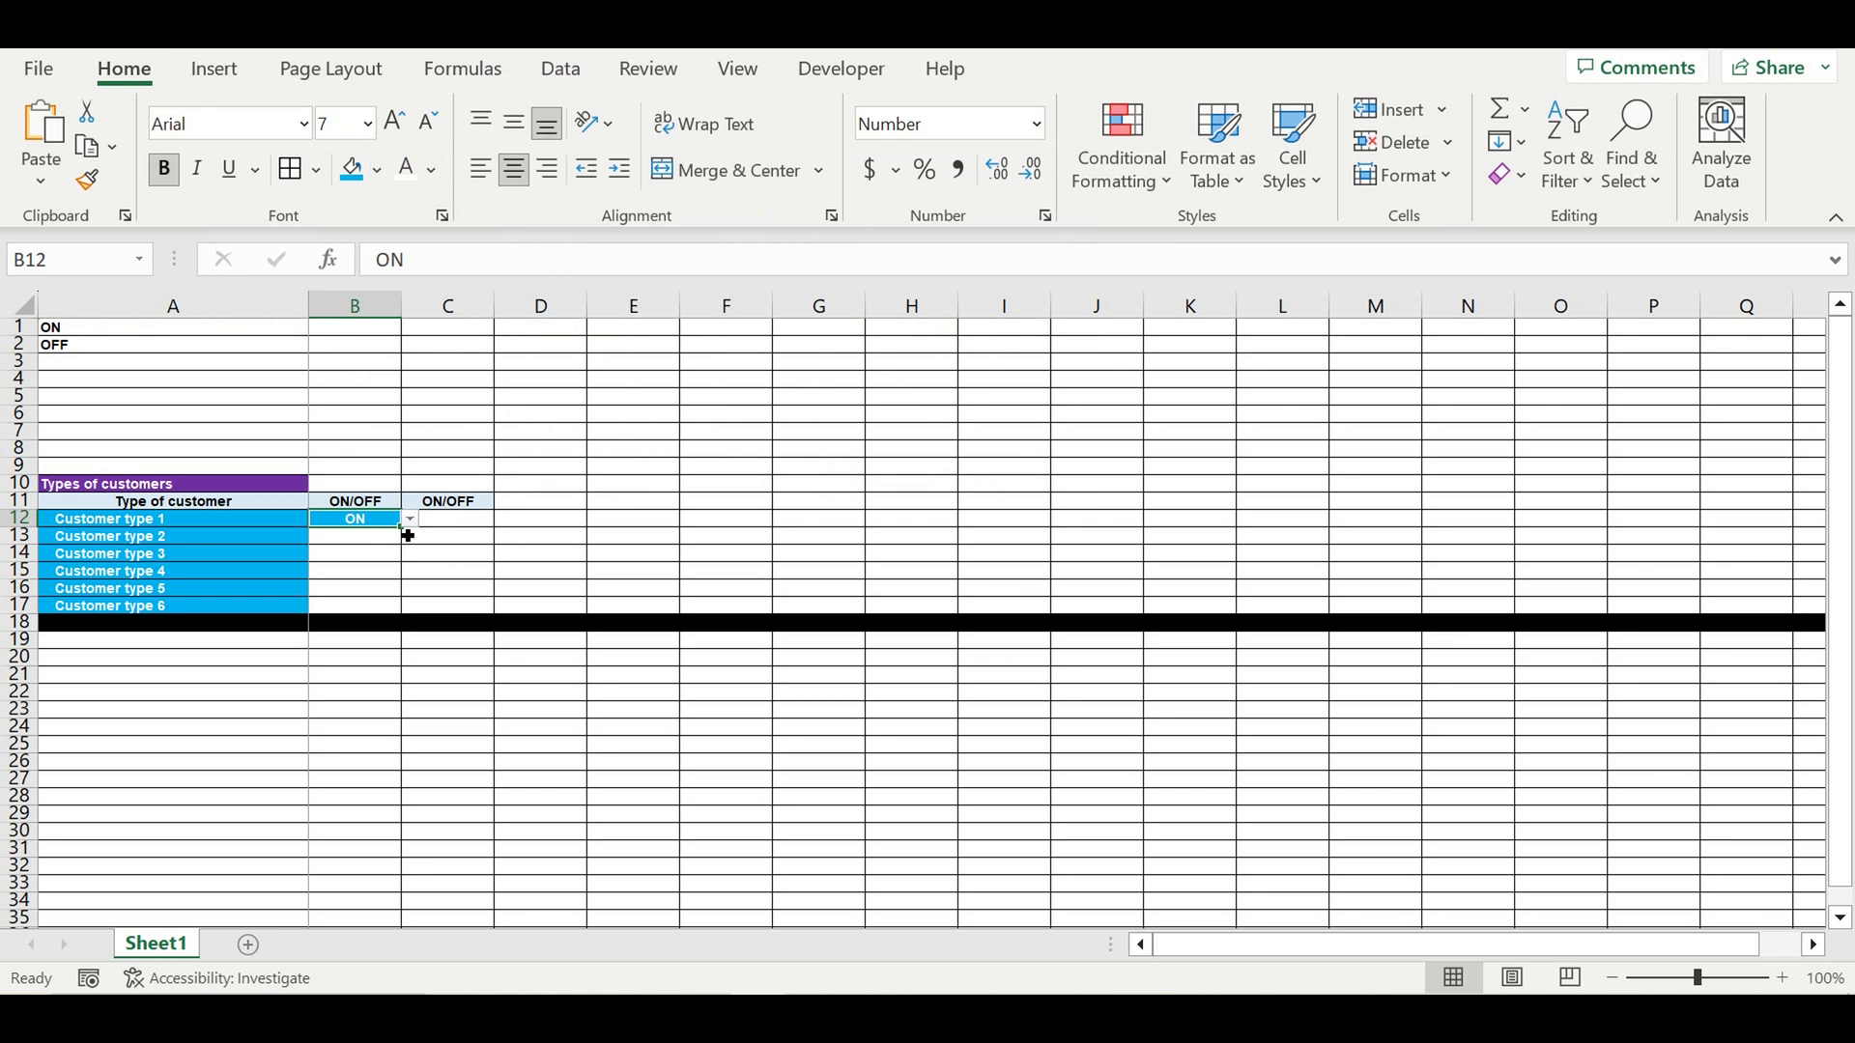
{"action": "left_click_drag", "start_coordinate": [404, 528], "coordinate": [416, 631]}
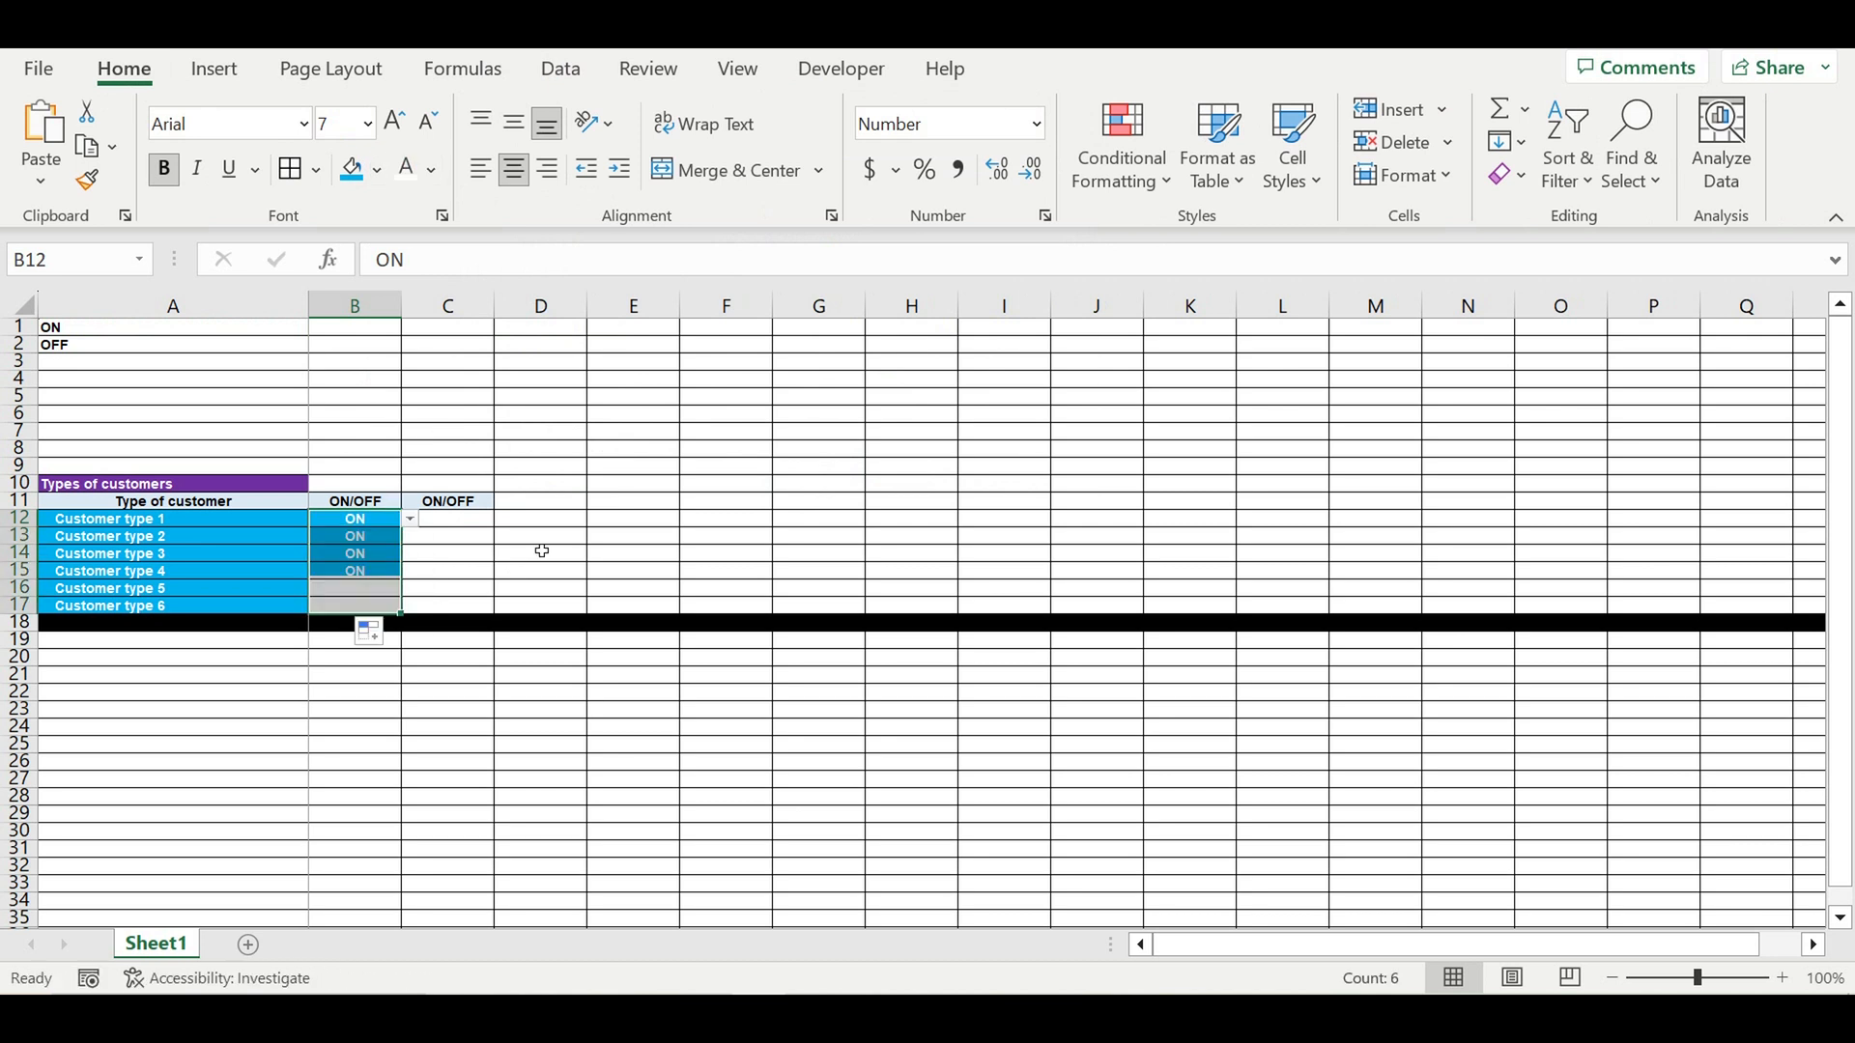
{"action": "left_click", "coordinate": [600, 519]}
{"action": "left_click", "coordinate": [391, 548]}
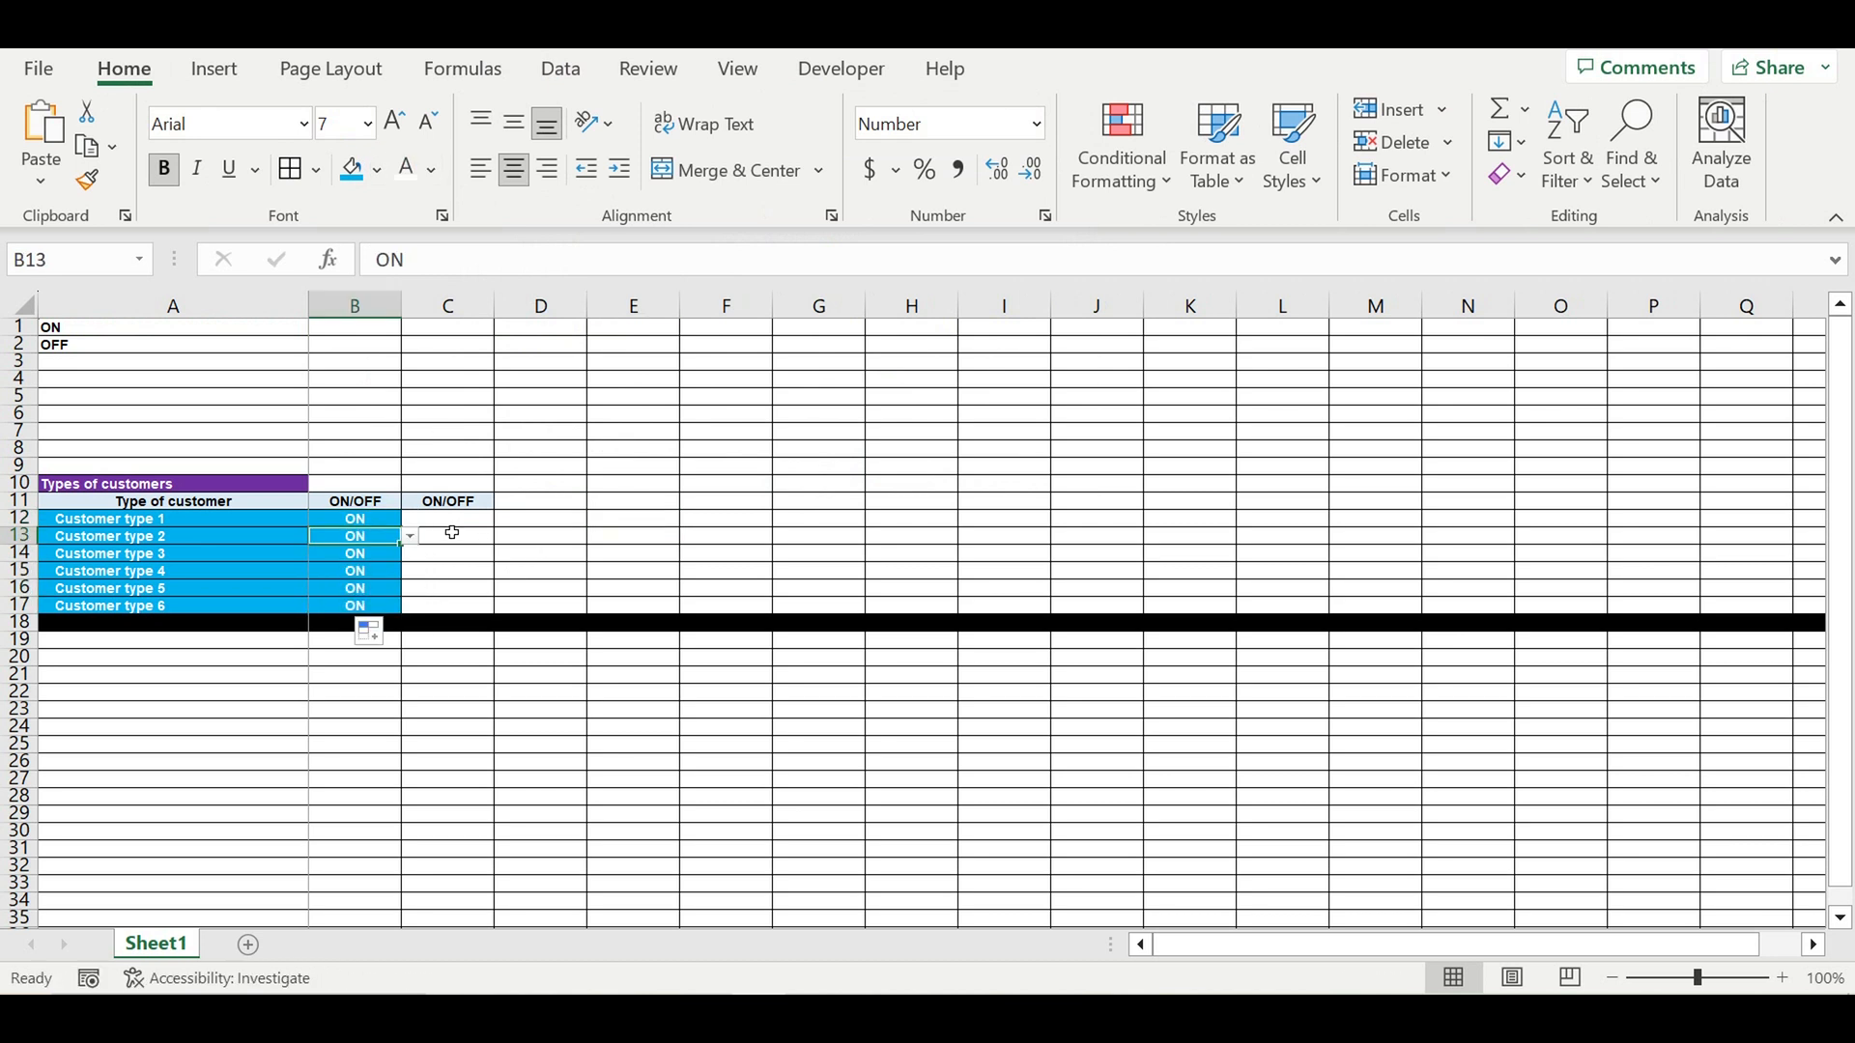
- Enter =IF(B12=$A$1,1,0) in C12 and copy the formula down to C17
{"action": "left_click", "coordinate": [449, 522]}
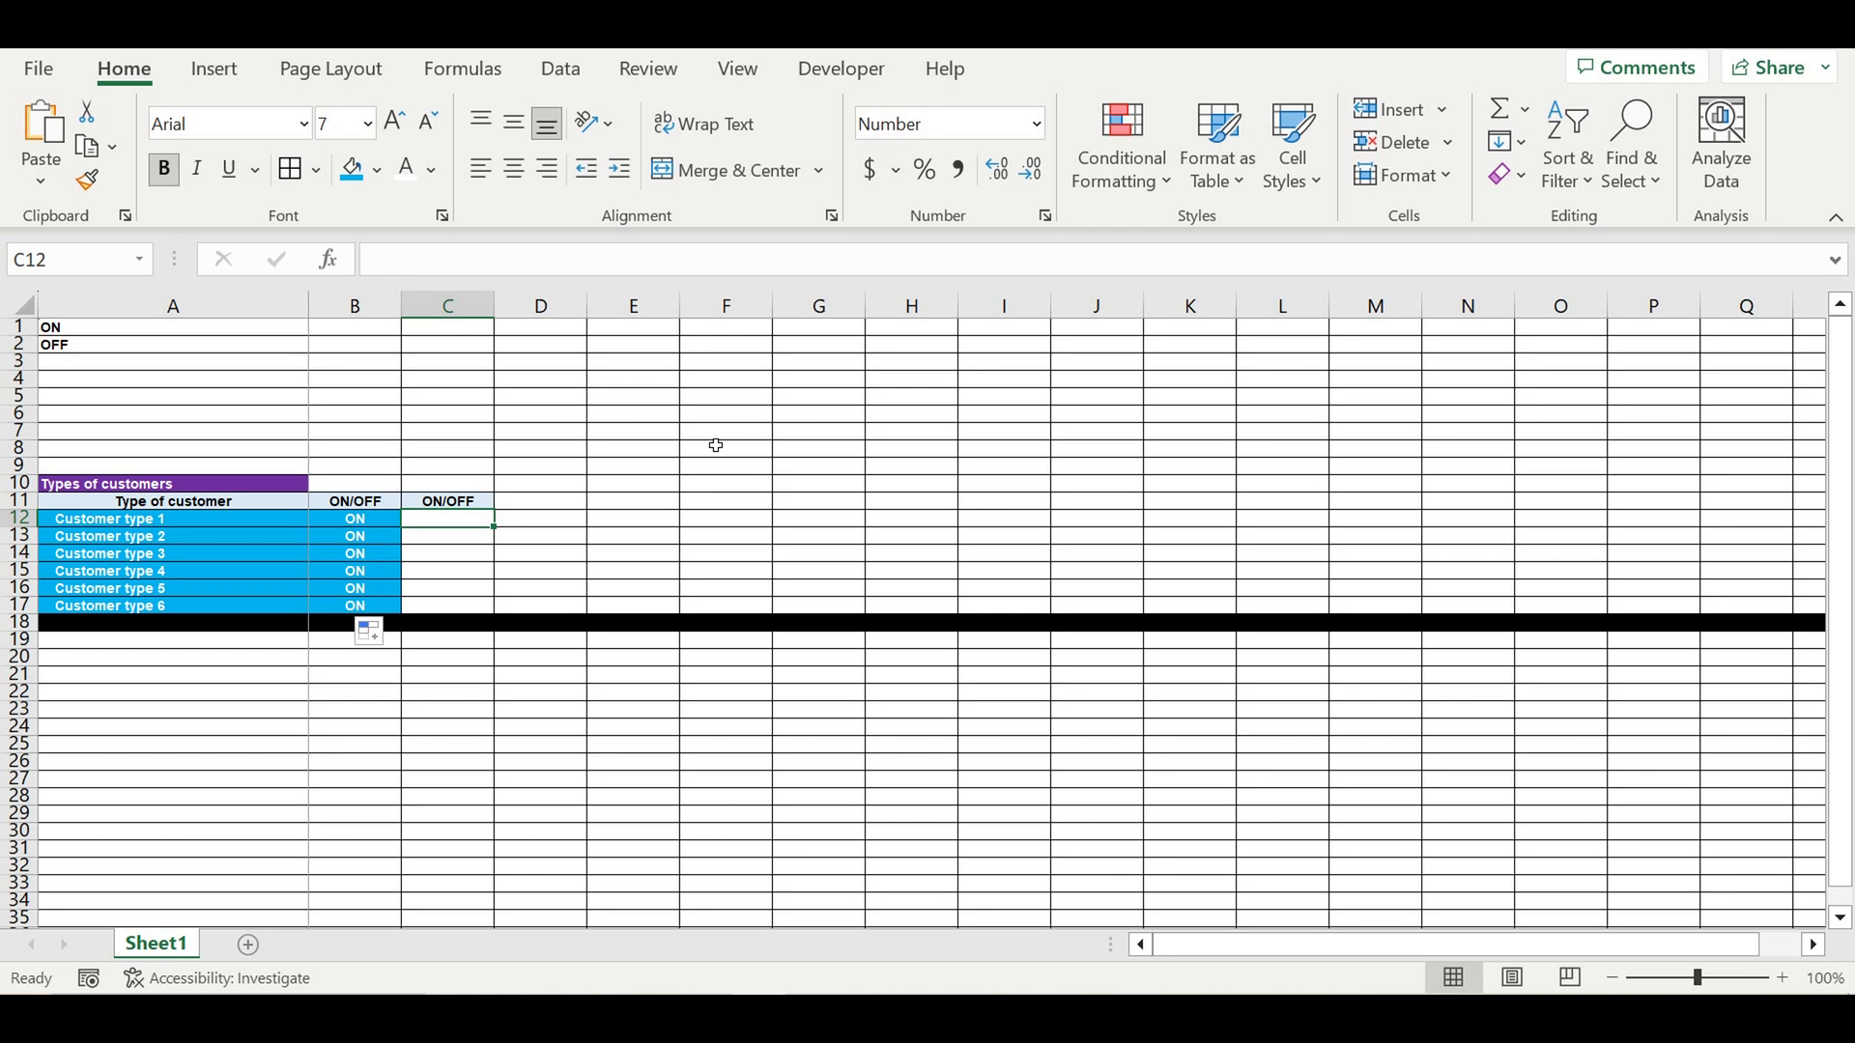
{"action": "type", "text": "=if("}
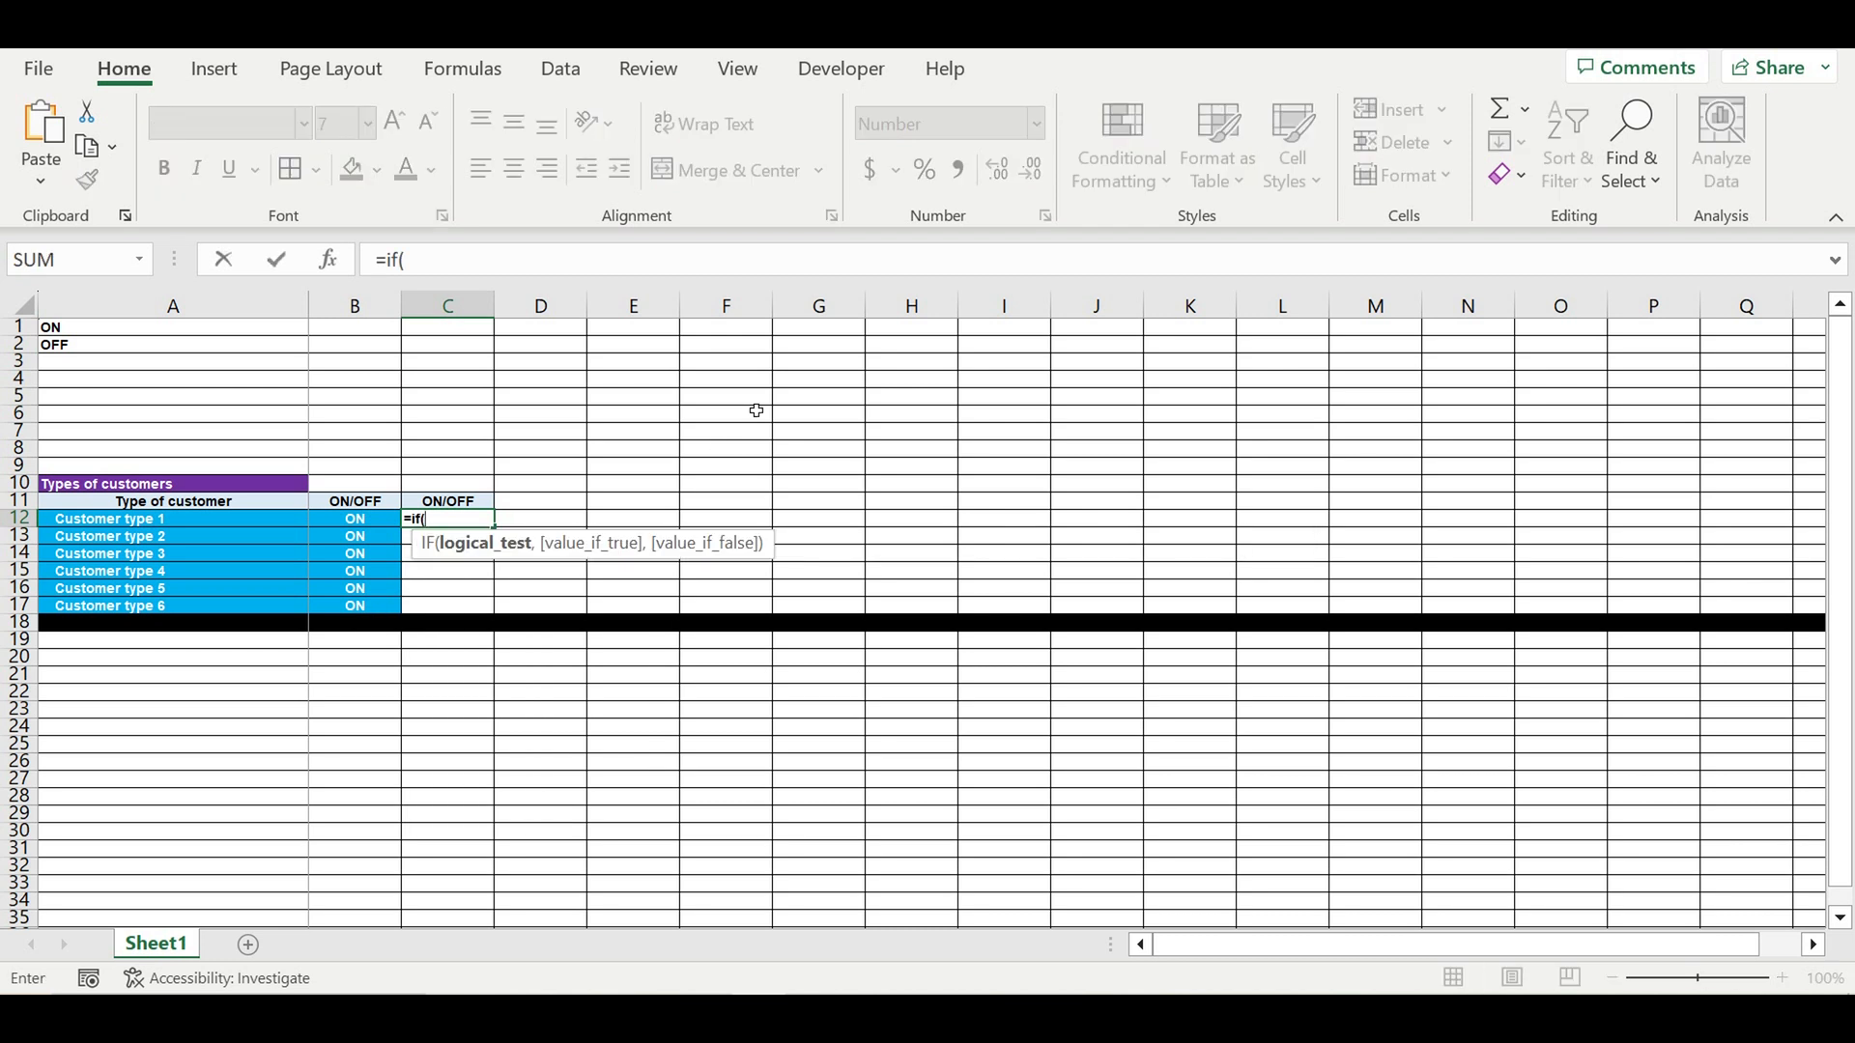
{"action": "left_click", "coordinate": [343, 519]}
{"action": "type", "text": "="}
{"action": "left_click", "coordinate": [81, 332]}
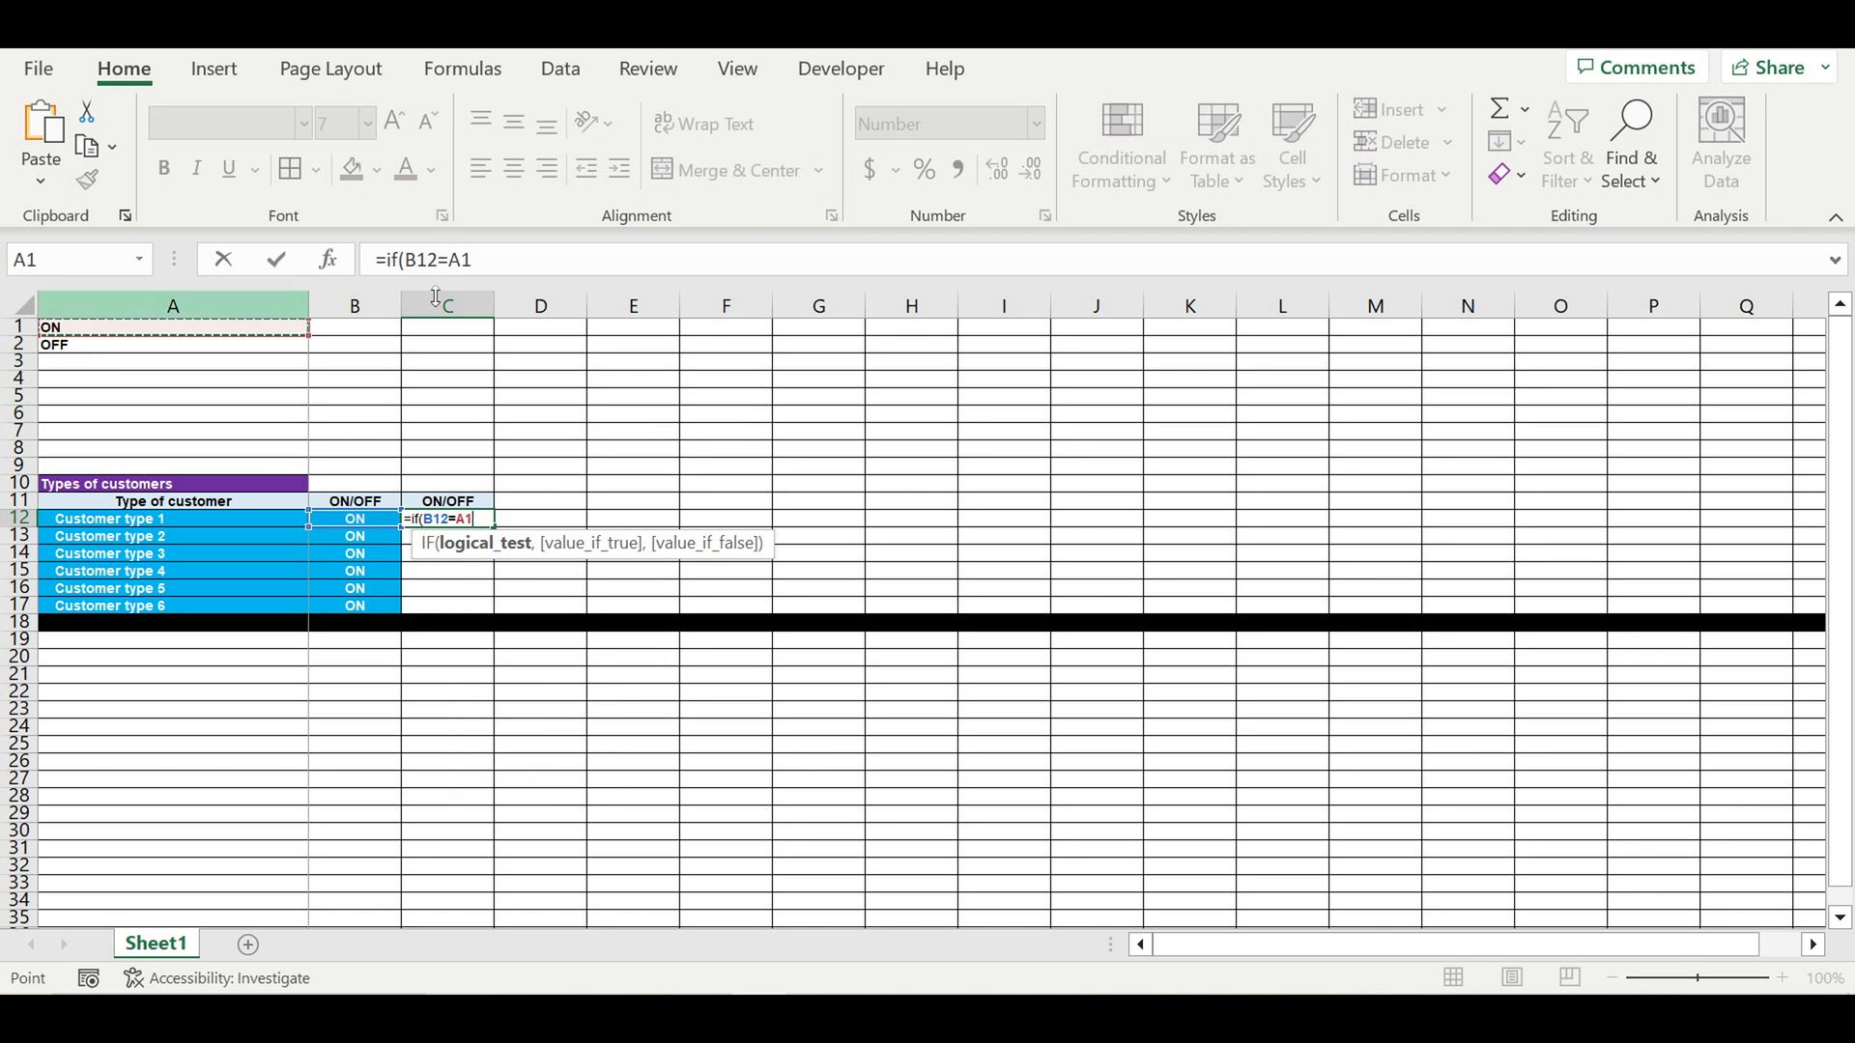
{"action": "left_click", "coordinate": [450, 261]}
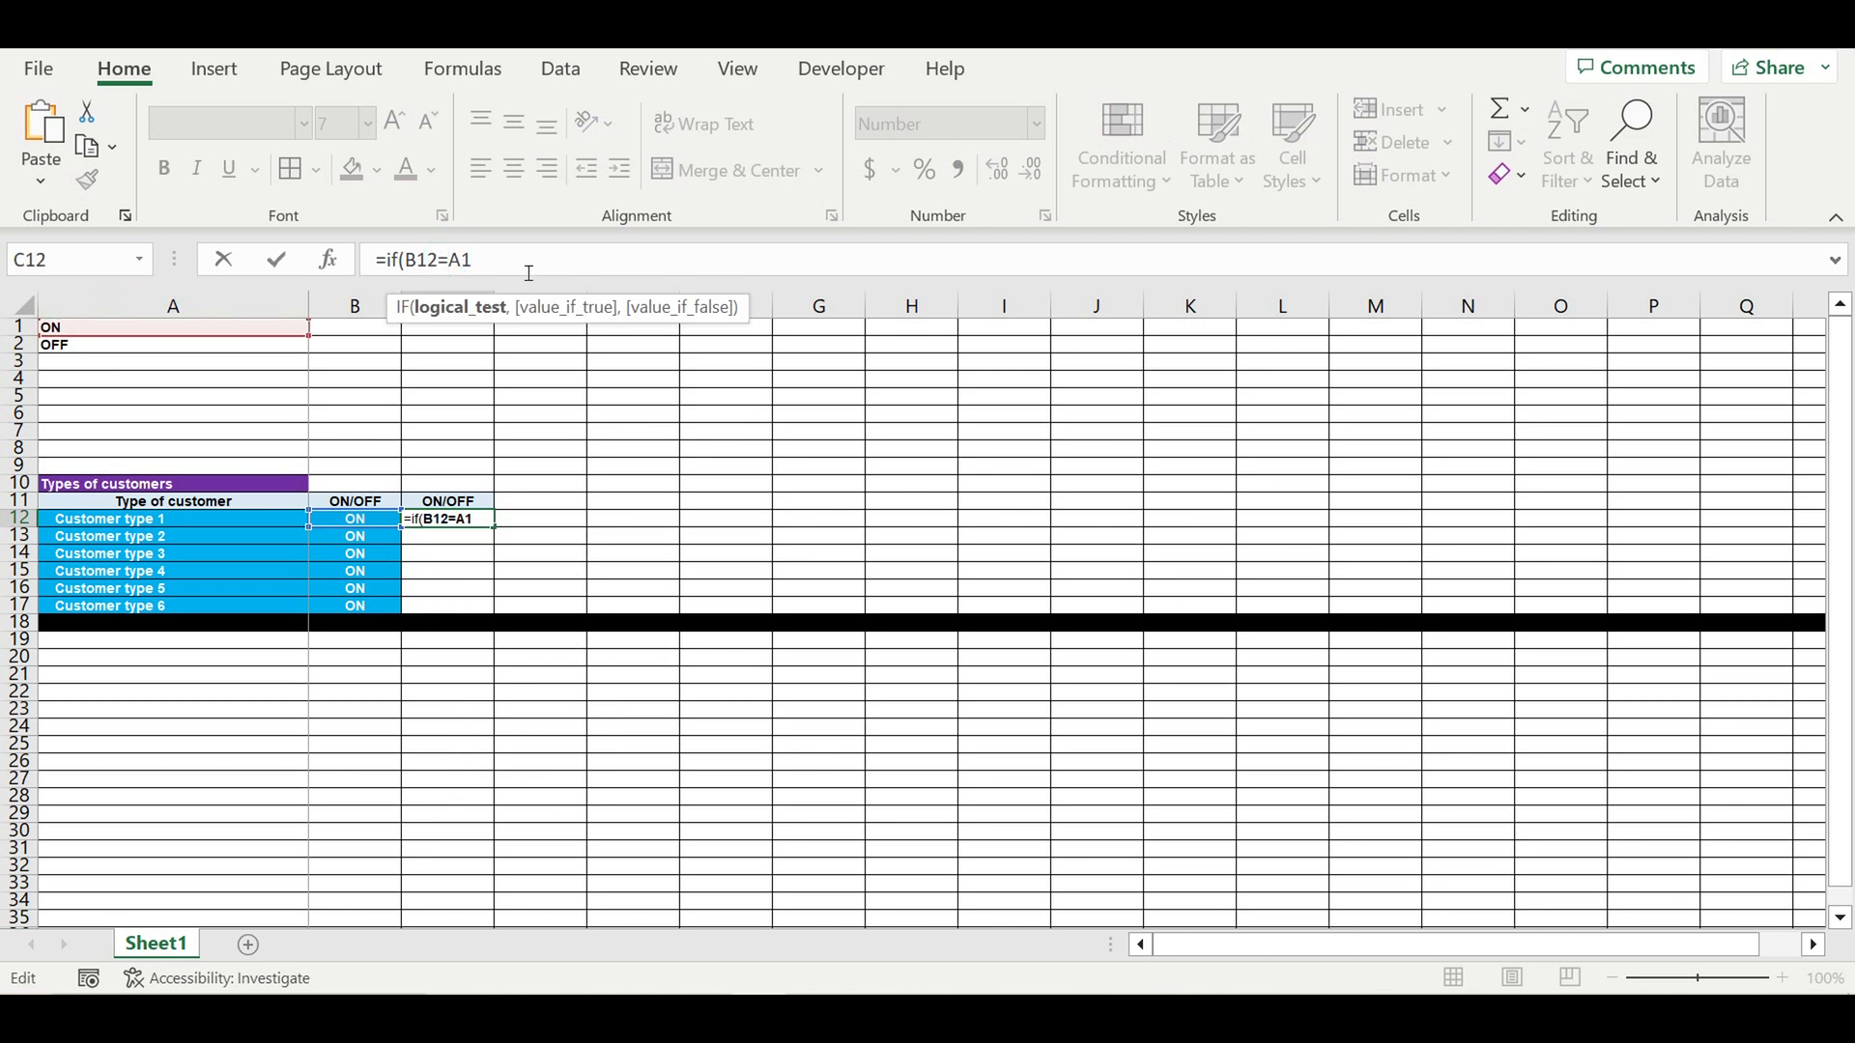
{"action": "type", "text": "$"}
{"action": "key", "text": "Right"}
{"action": "type", "text": "$"}
{"action": "left_click", "coordinate": [528, 268]}
{"action": "type", "text": ",1,"}
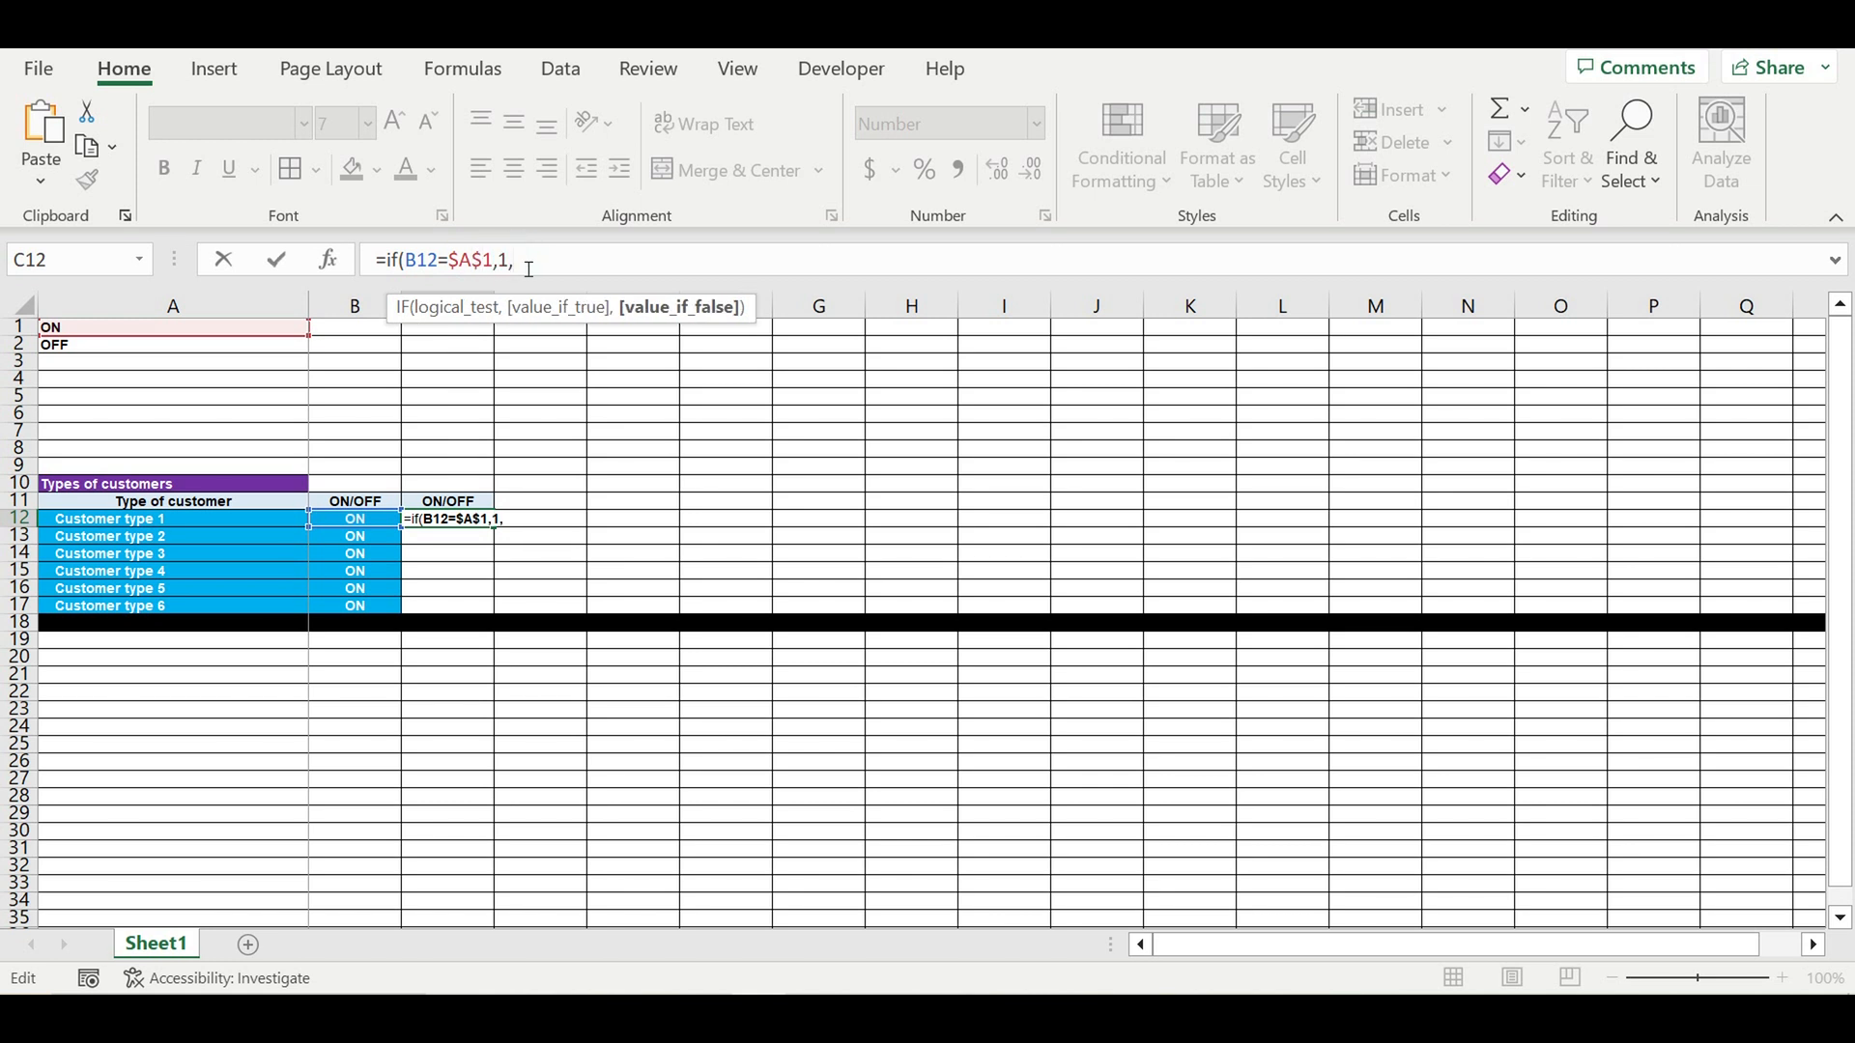
{"action": "key", "text": "Return"}
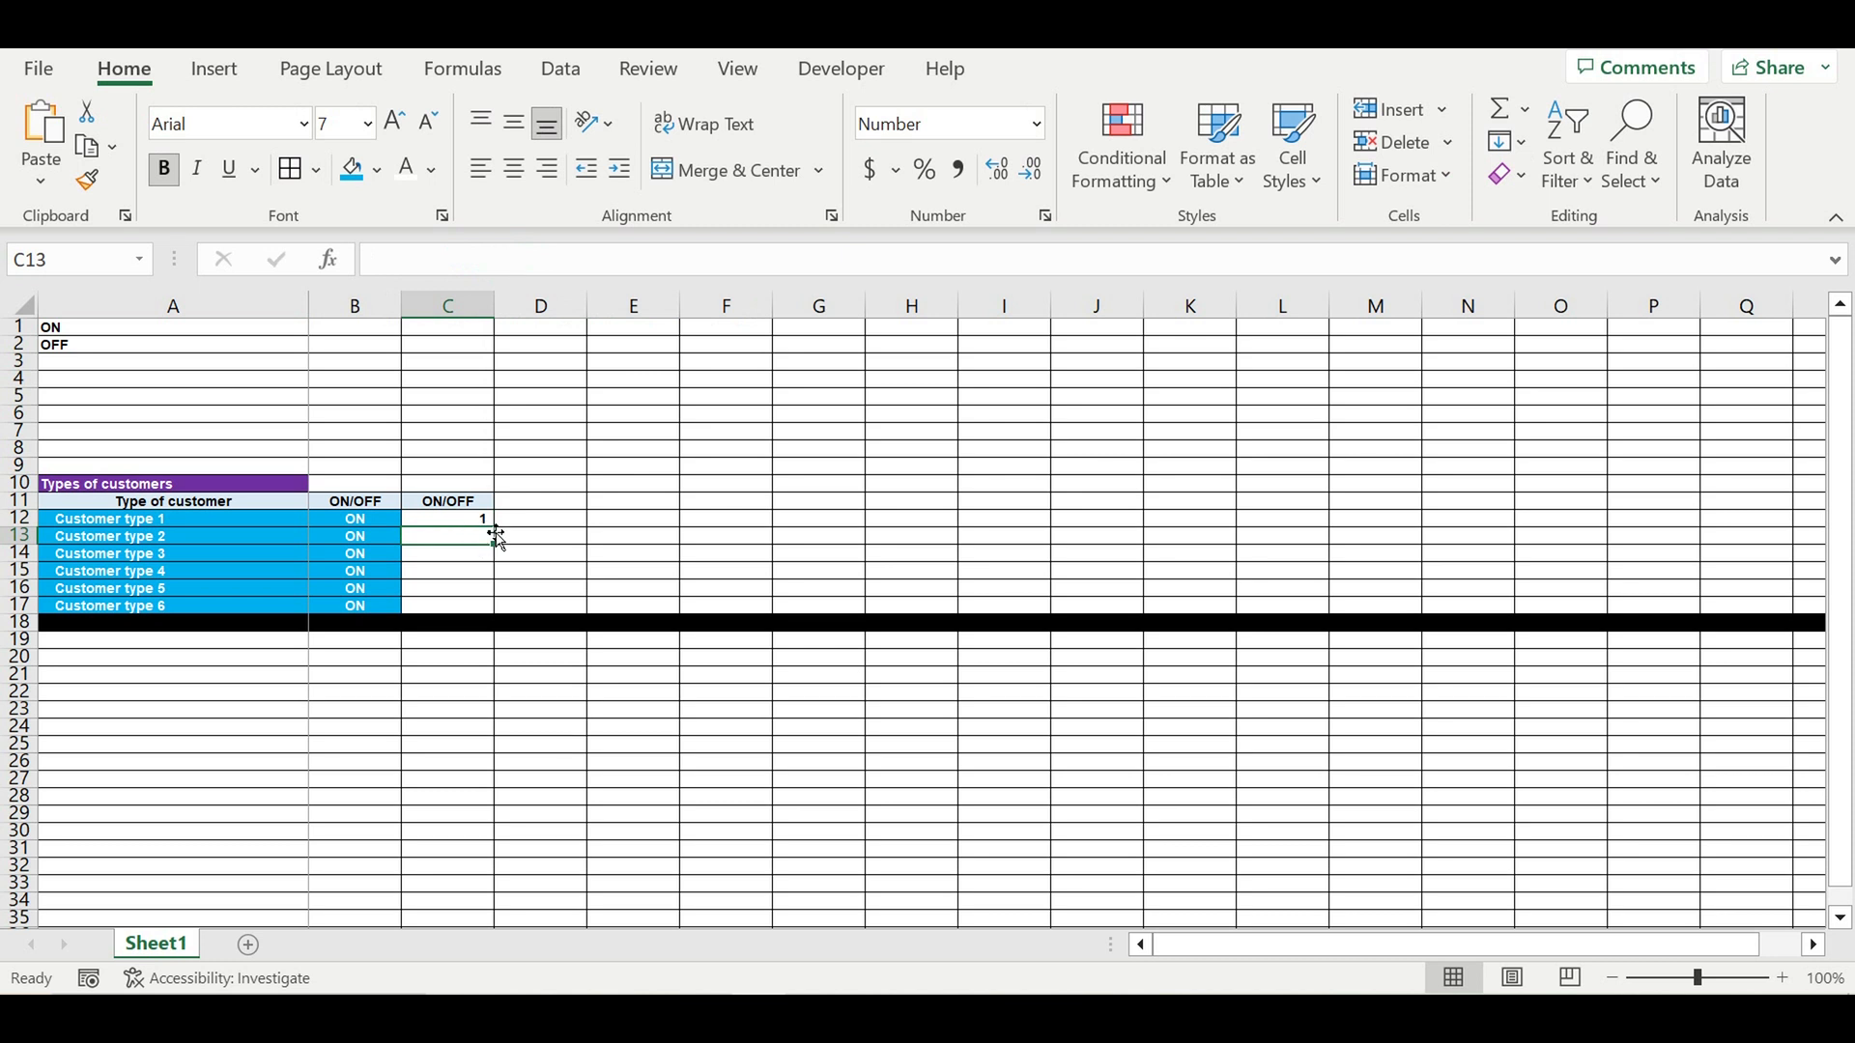
{"action": "left_click", "coordinate": [449, 519]}
{"action": "left_click_drag", "start_coordinate": [503, 540], "coordinate": [500, 608]}
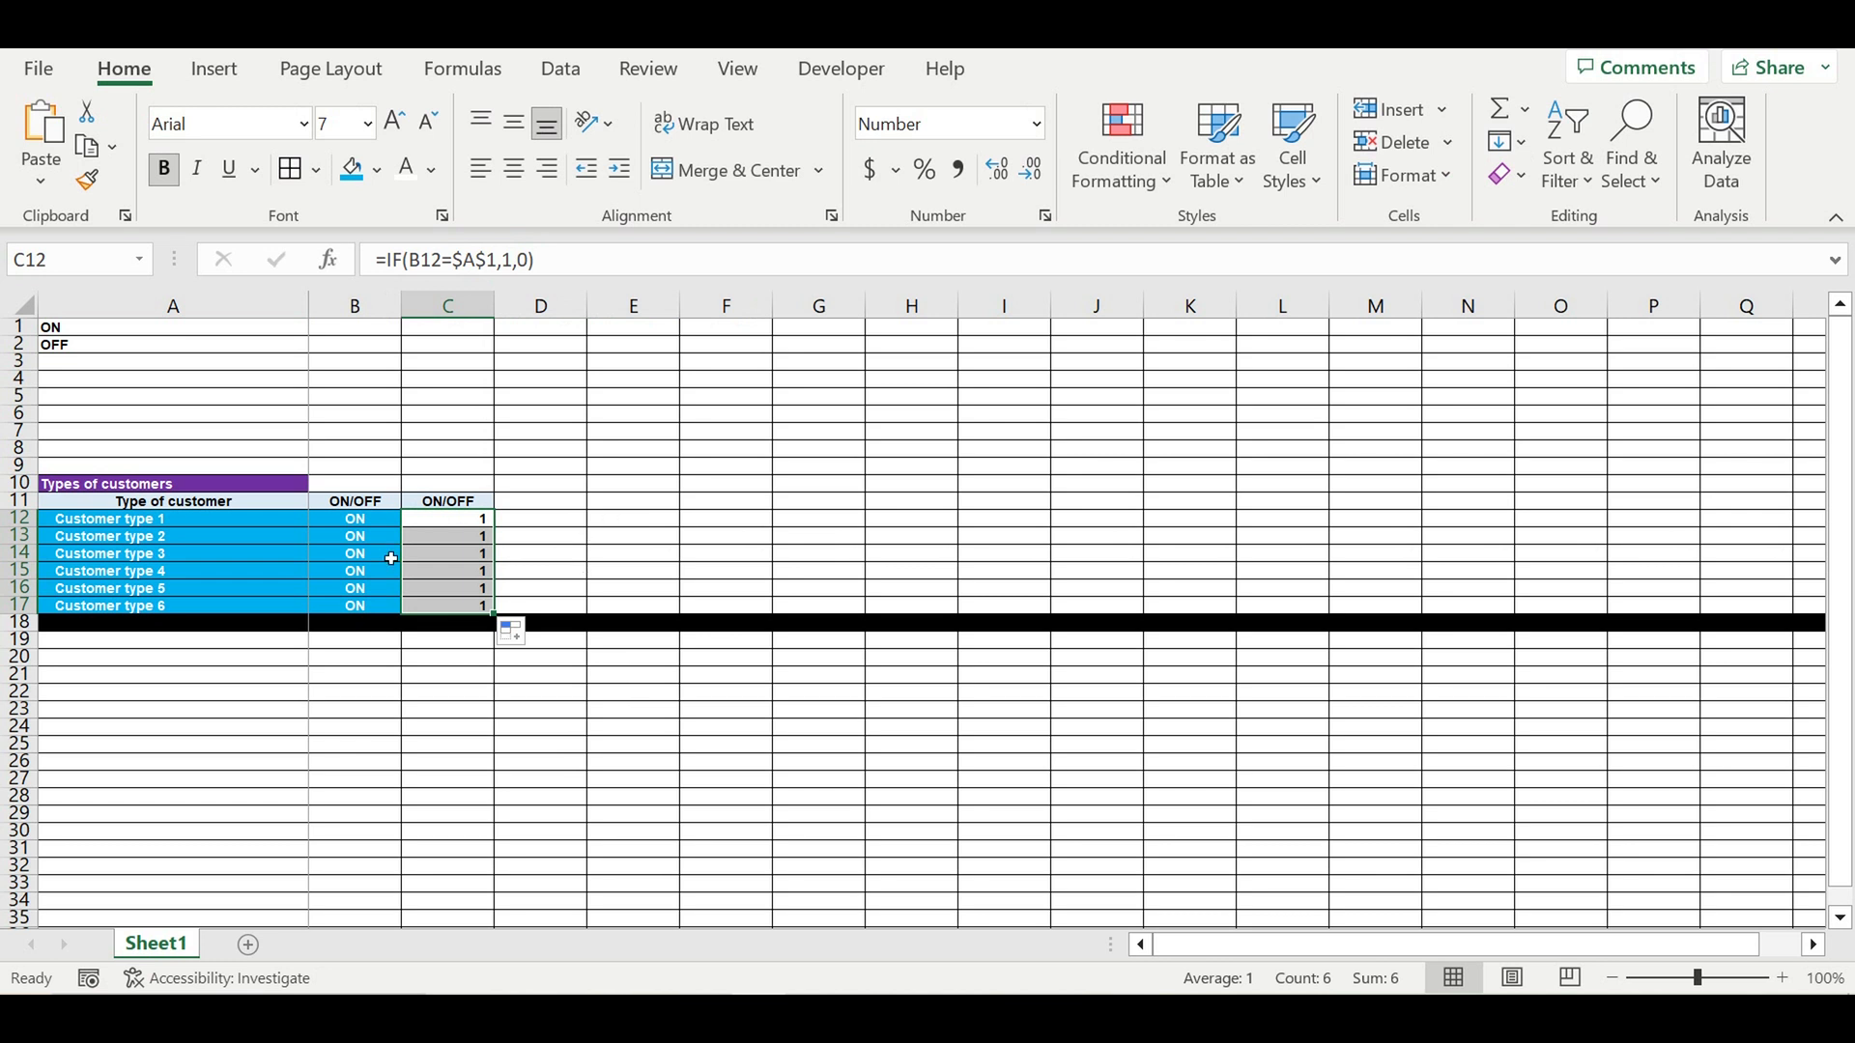
- Test the column C formulas by switching B13 to OFF and copying it down to B15
{"action": "left_click", "coordinate": [391, 558]}
{"action": "left_click", "coordinate": [389, 539]}
{"action": "left_click", "coordinate": [427, 539]}
{"action": "left_click", "coordinate": [392, 538]}
{"action": "left_click", "coordinate": [411, 537]}
{"action": "left_click", "coordinate": [386, 575]}
{"action": "left_click_drag", "start_coordinate": [400, 544], "coordinate": [400, 578]}
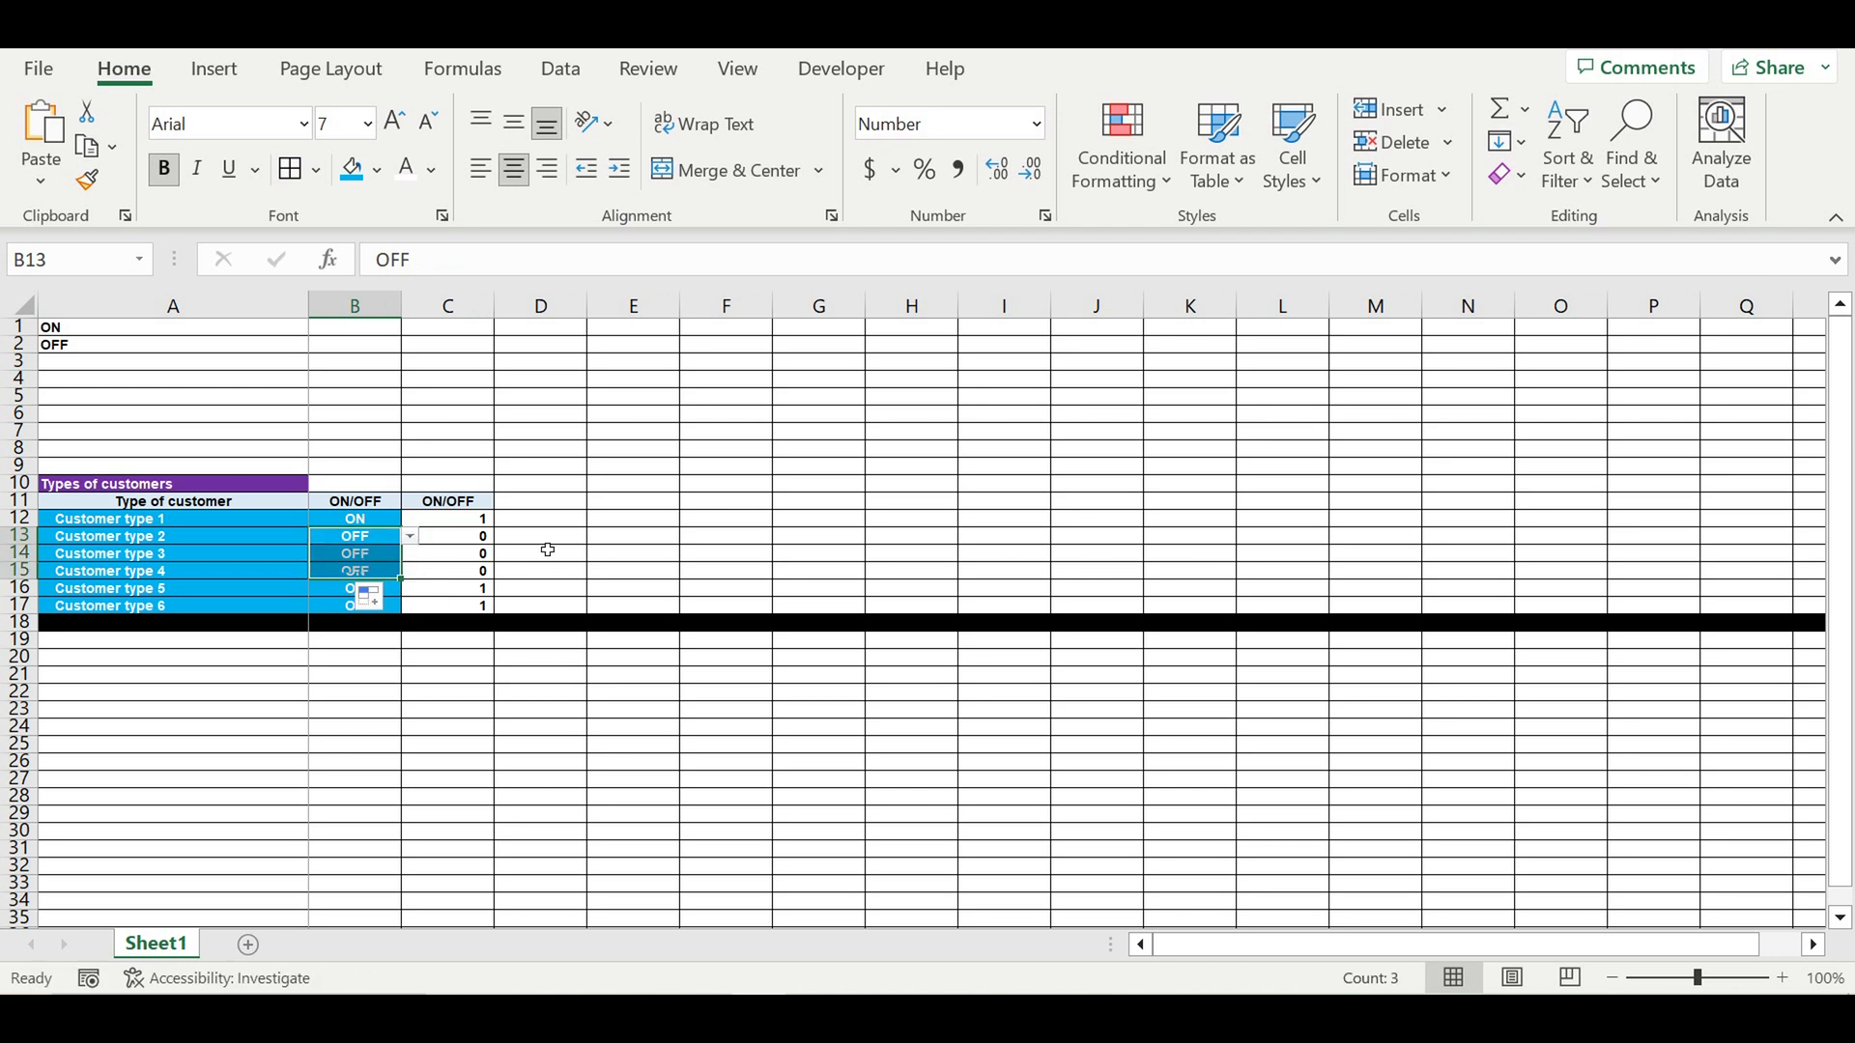
- Switch B13 back to ON and copy it down to B15
{"action": "left_click", "coordinate": [398, 538]}
{"action": "left_click", "coordinate": [410, 537]}
{"action": "left_click", "coordinate": [406, 555]}
{"action": "left_click_drag", "start_coordinate": [407, 561], "coordinate": [402, 578]}
{"action": "left_click", "coordinate": [614, 538]}
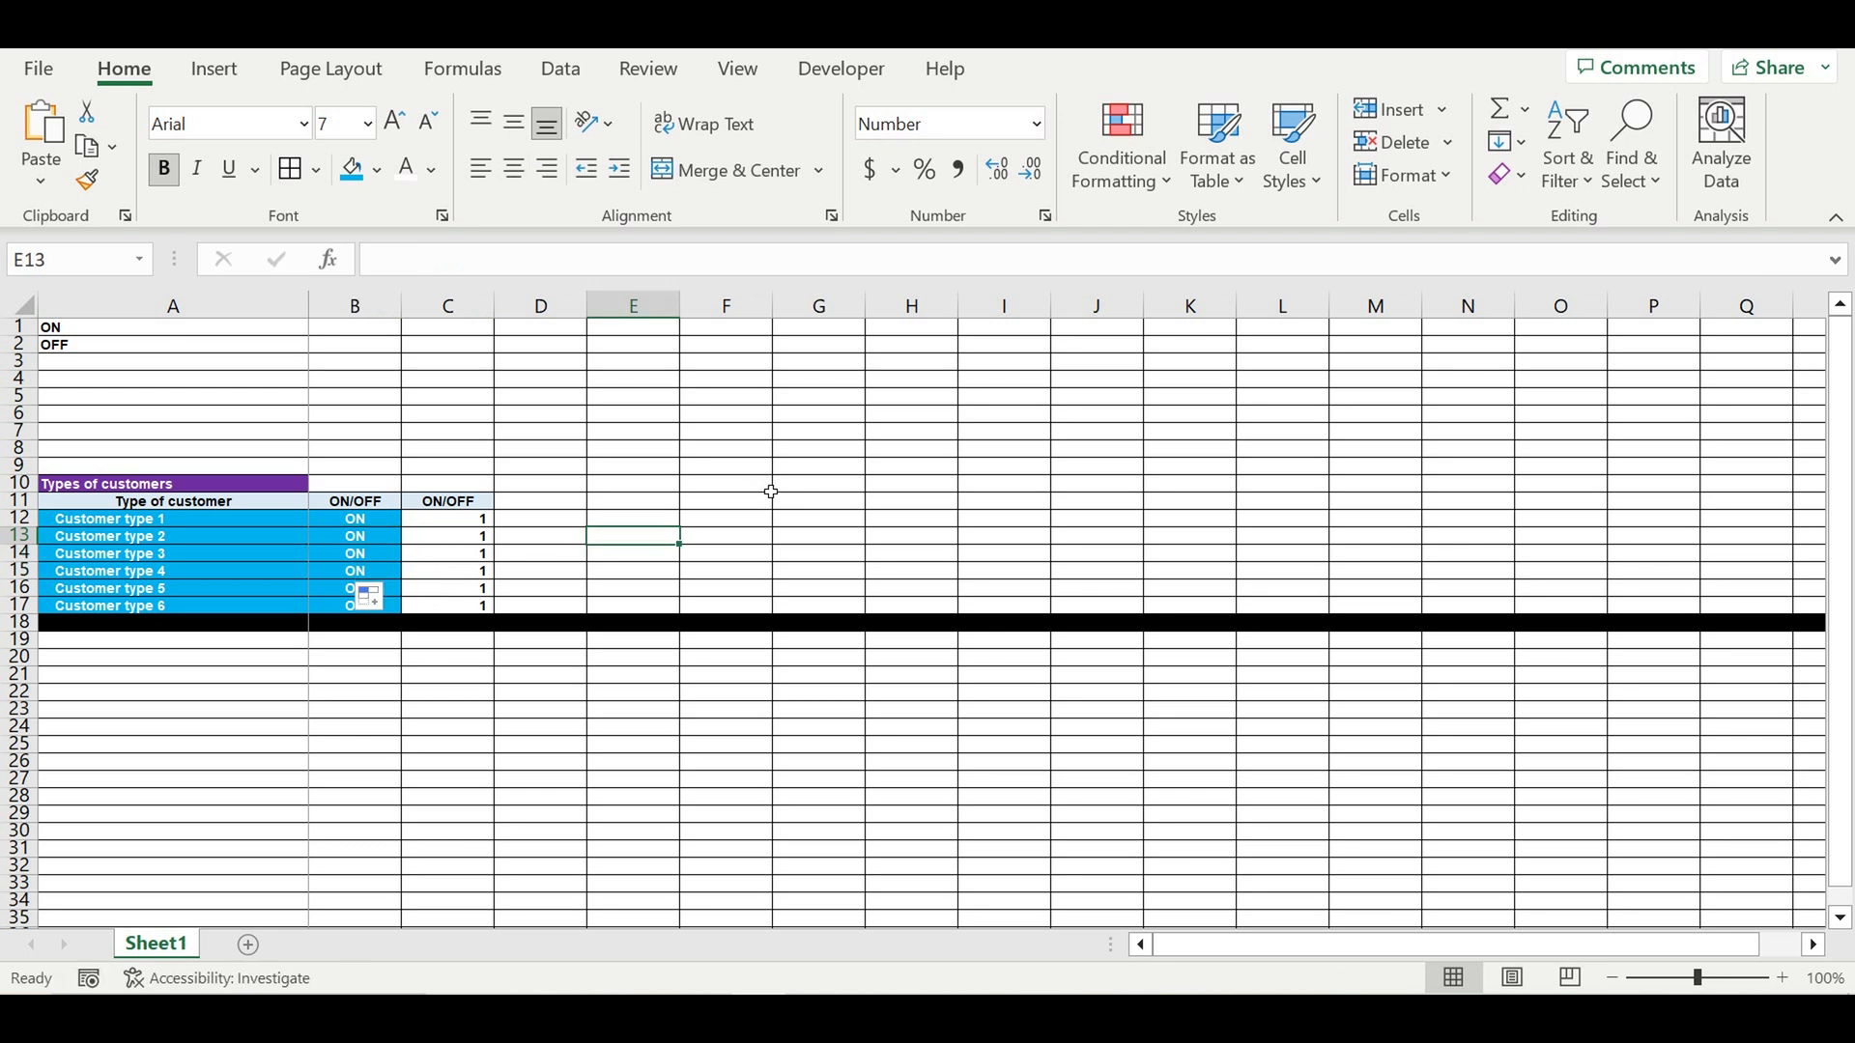
- Enter the heading "Customer's behaviour" in A19 and link A20 to the subheading above with =A11
{"action": "scroll", "coordinate": [772, 488], "scroll_direction": "down", "scroll_amount": 2}
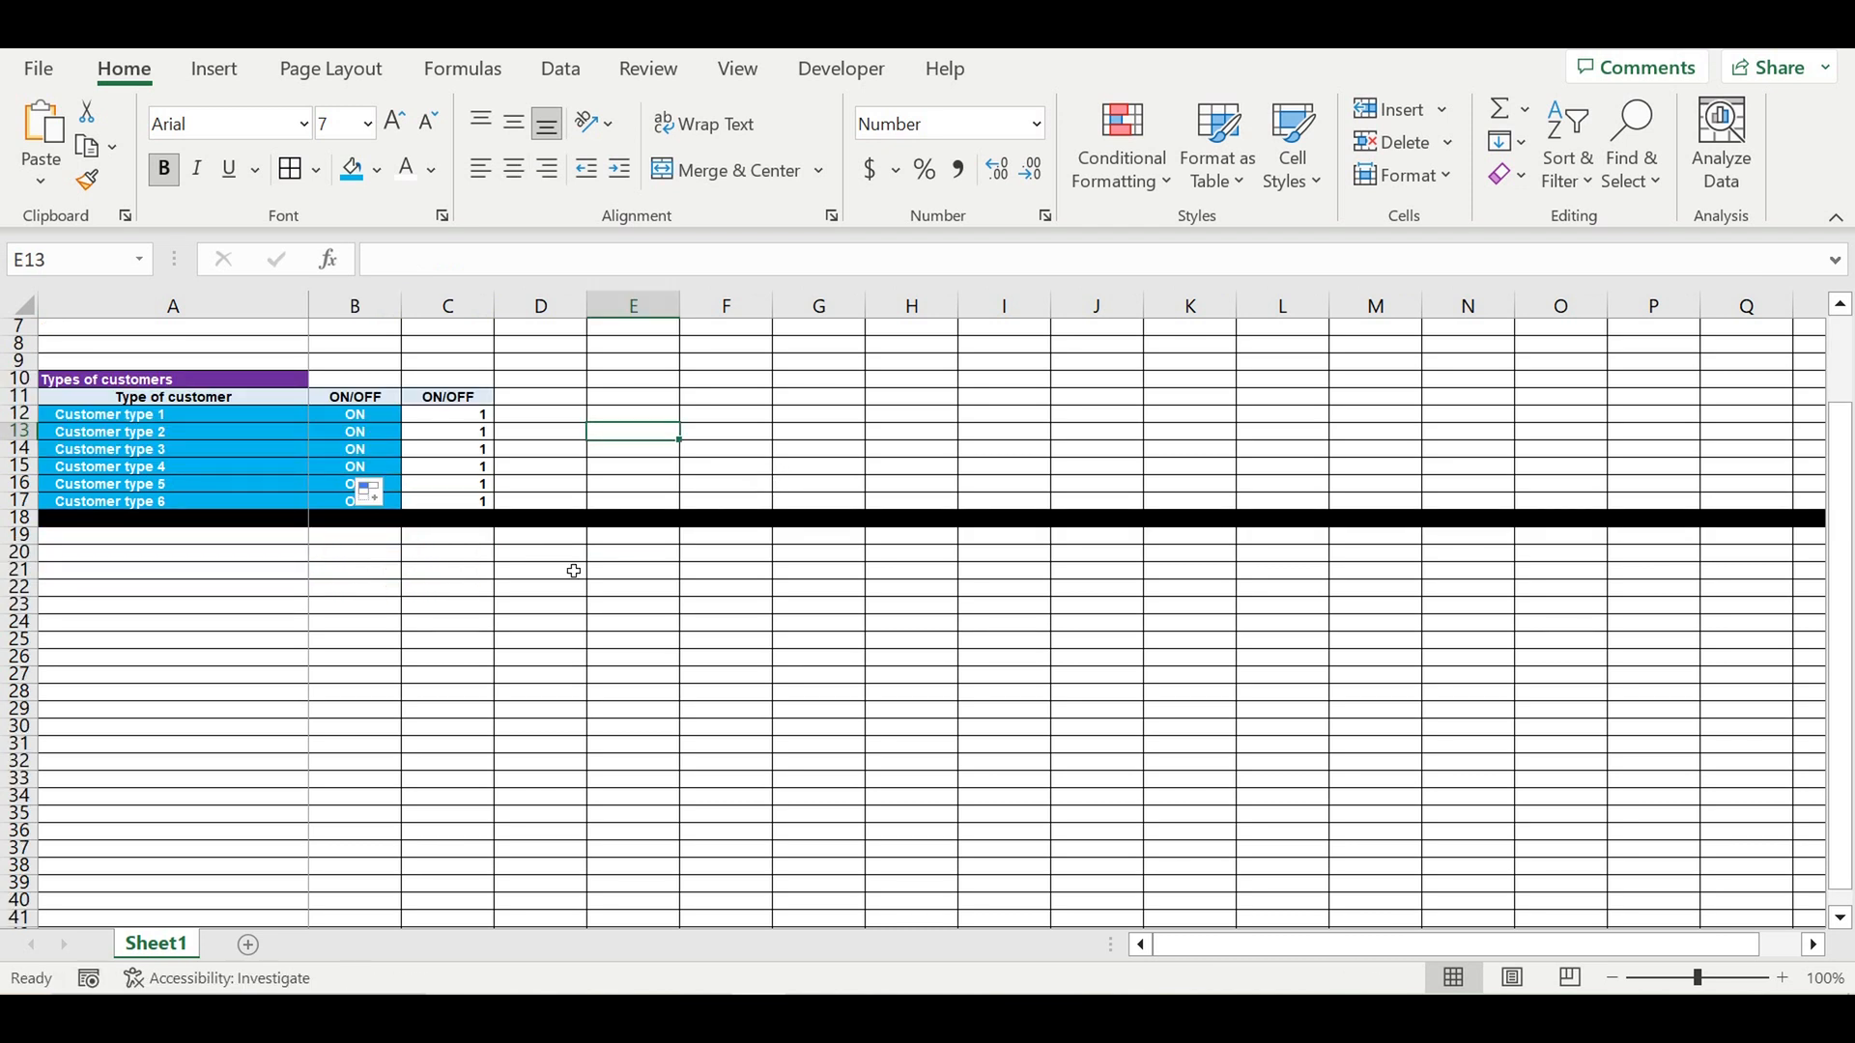
{"action": "left_click", "coordinate": [283, 541]}
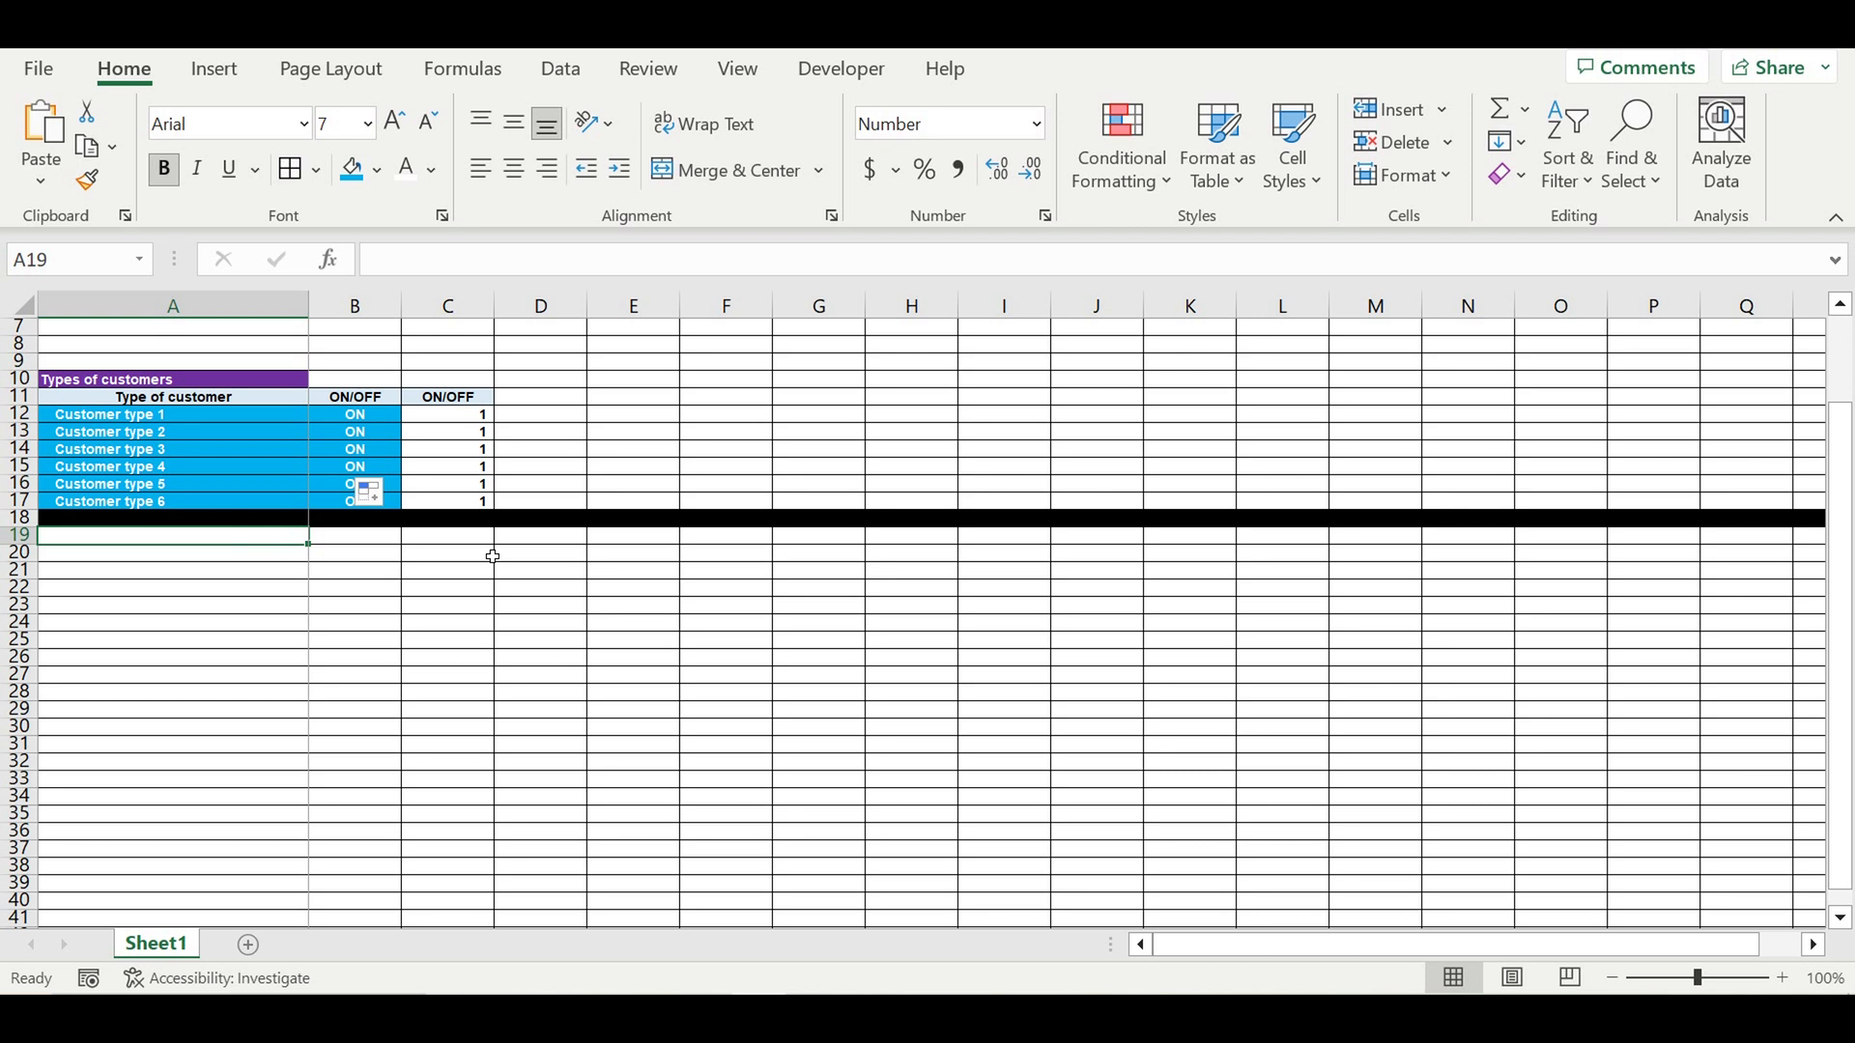
{"action": "type", "text": "Customer"}
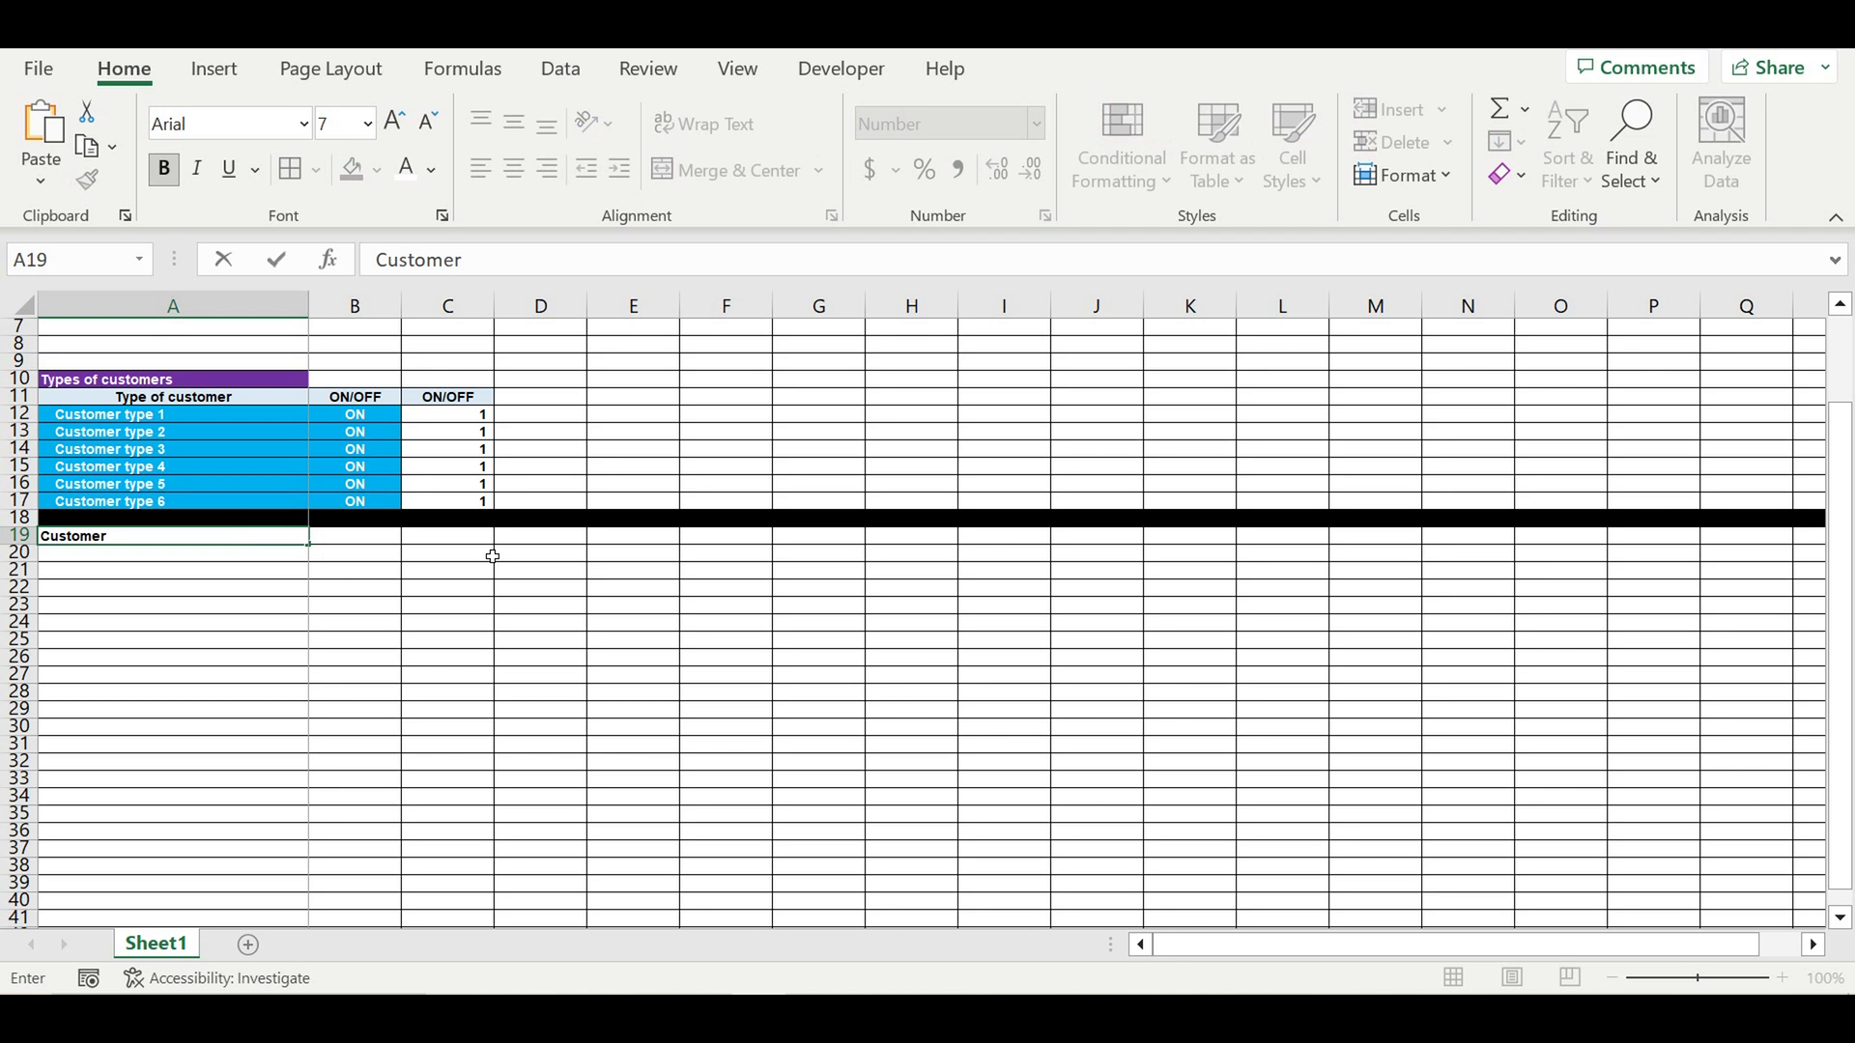
{"action": "type", "text": "'s behaviour"}
{"action": "key", "text": "Return"}
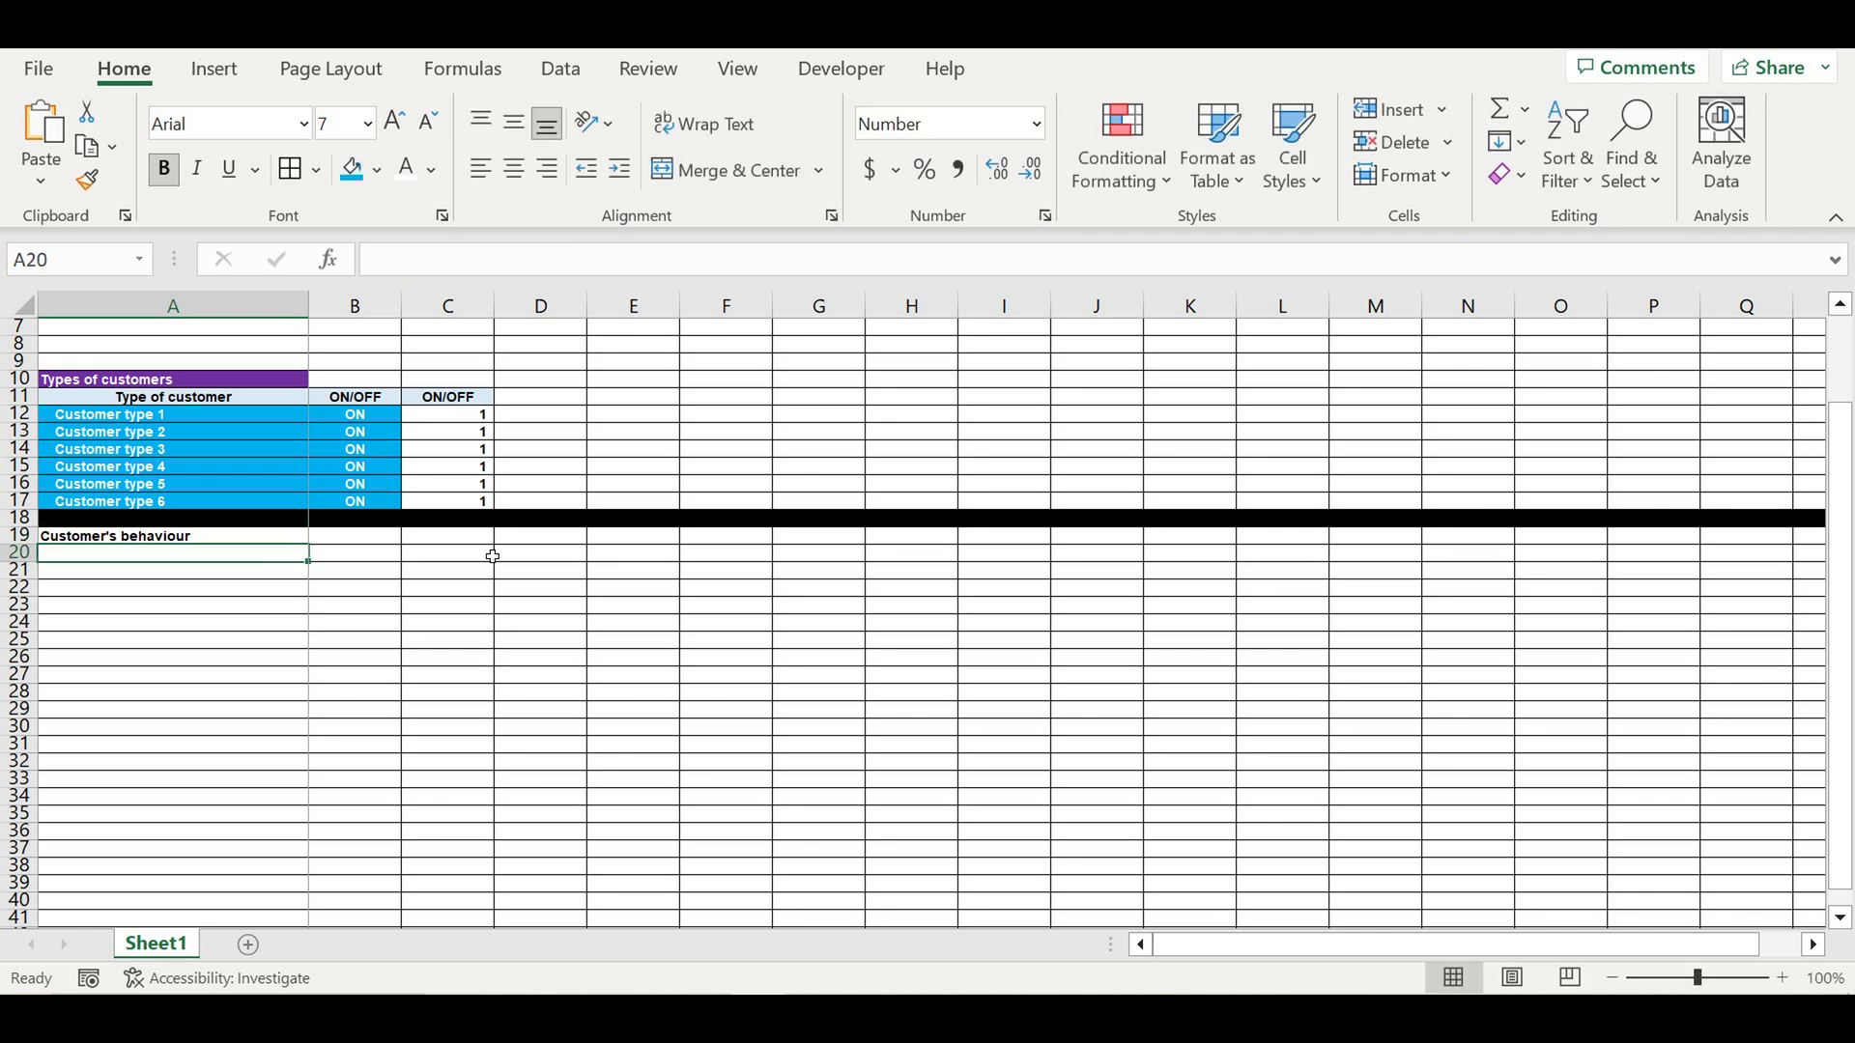
{"action": "type", "text": "="}
{"action": "left_click", "coordinate": [175, 399]}
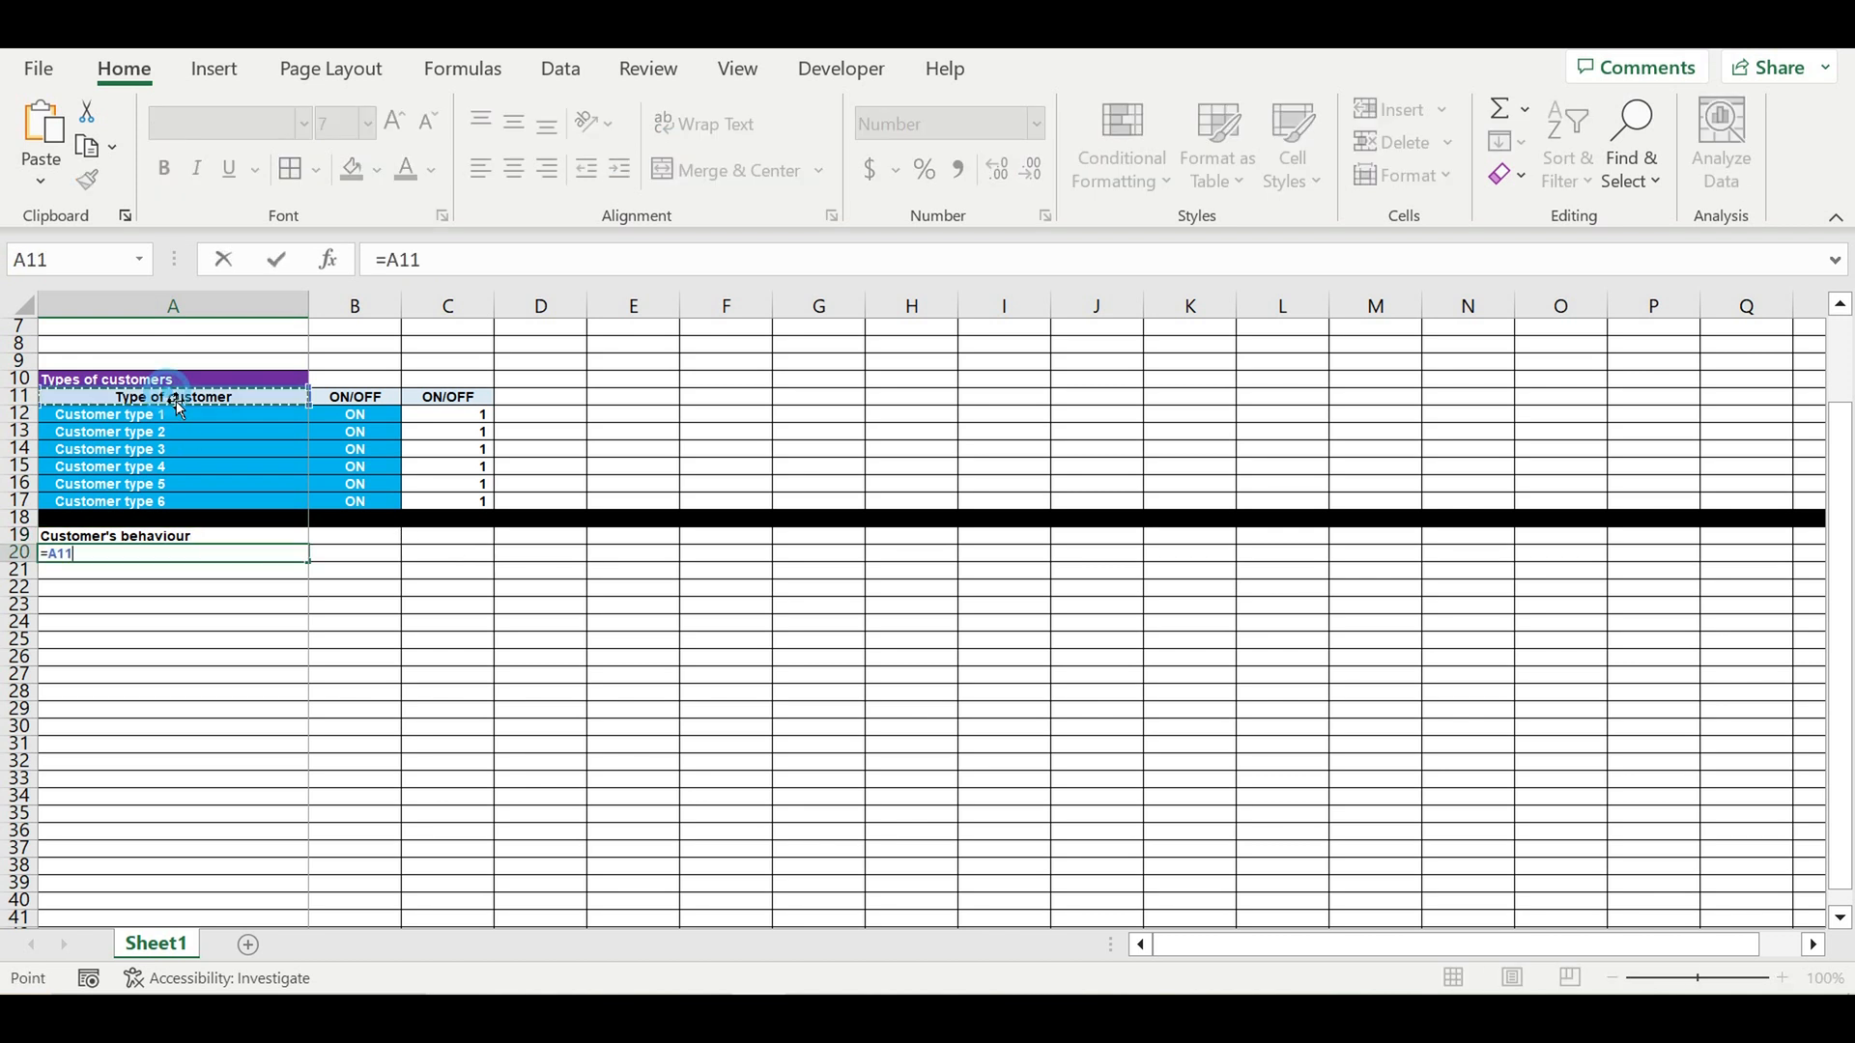
{"action": "key", "text": "Return"}
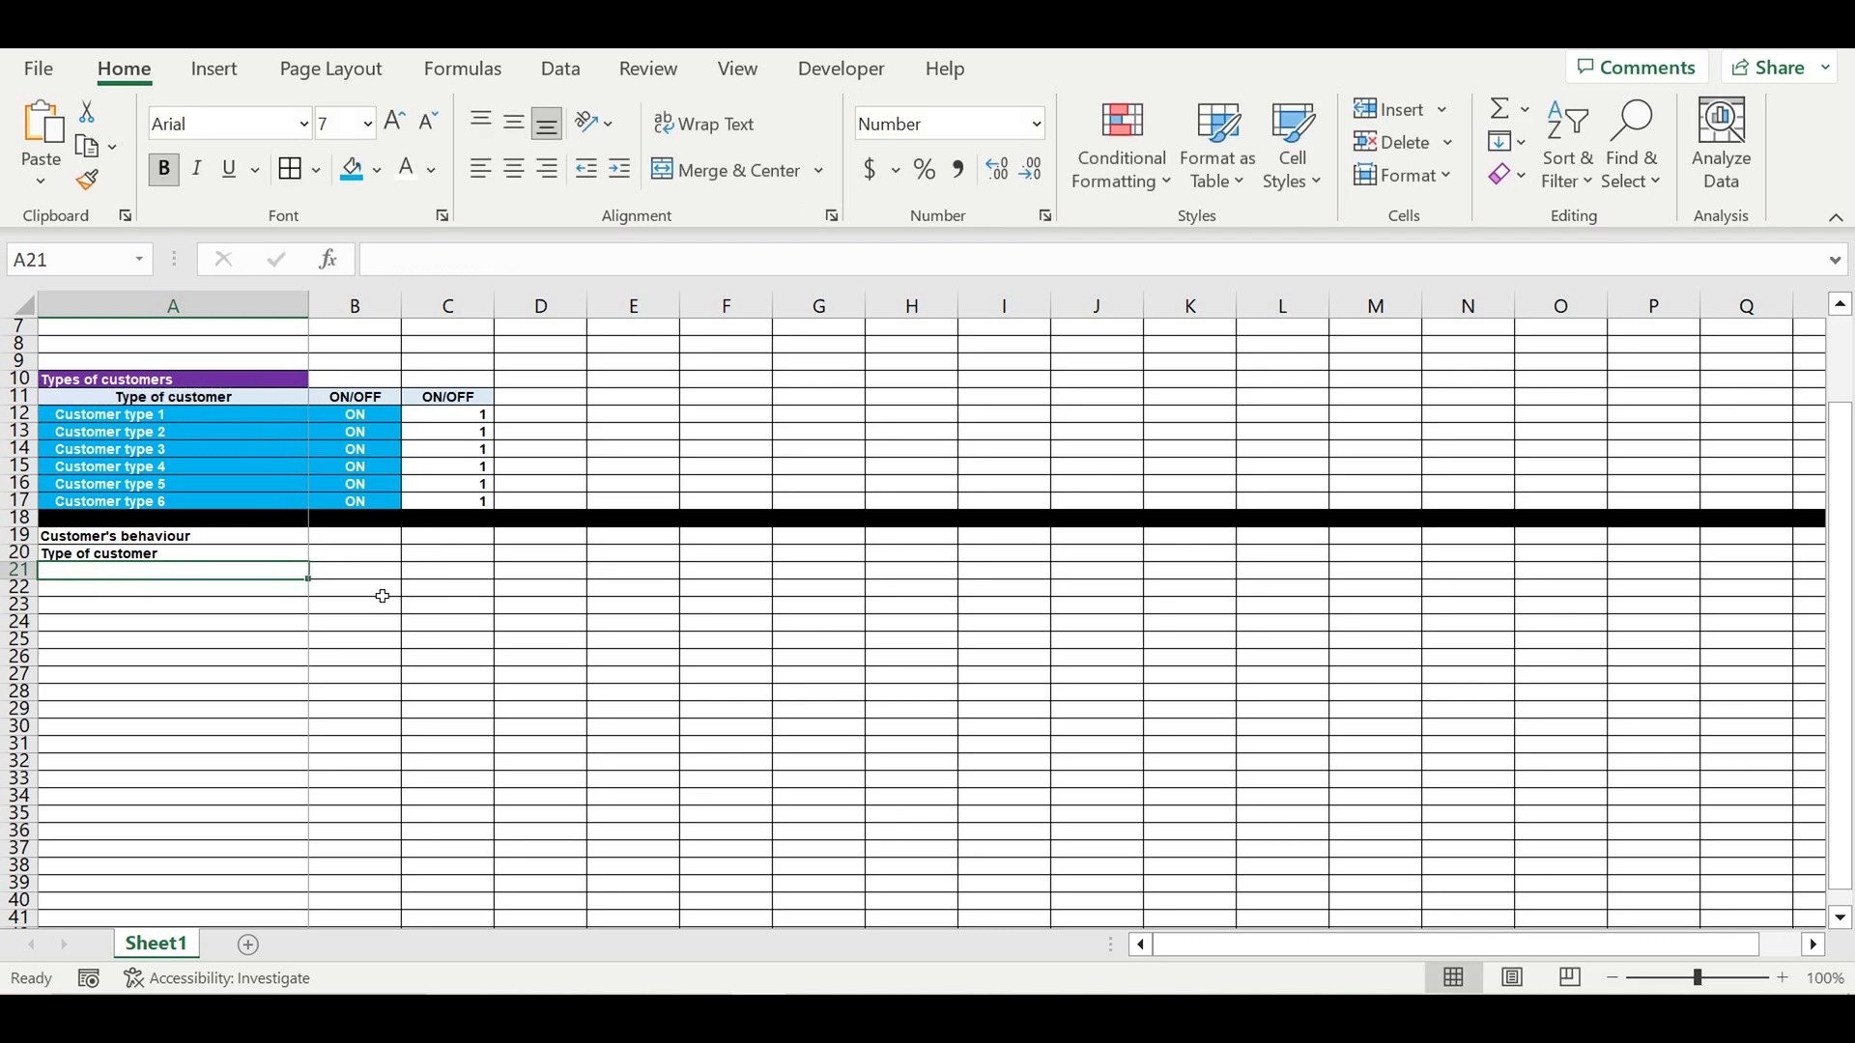
- Enter the heading "Revenues" with a capital R in cell B19
{"action": "left_click", "coordinate": [198, 554]}
{"action": "left_click", "coordinate": [340, 538]}
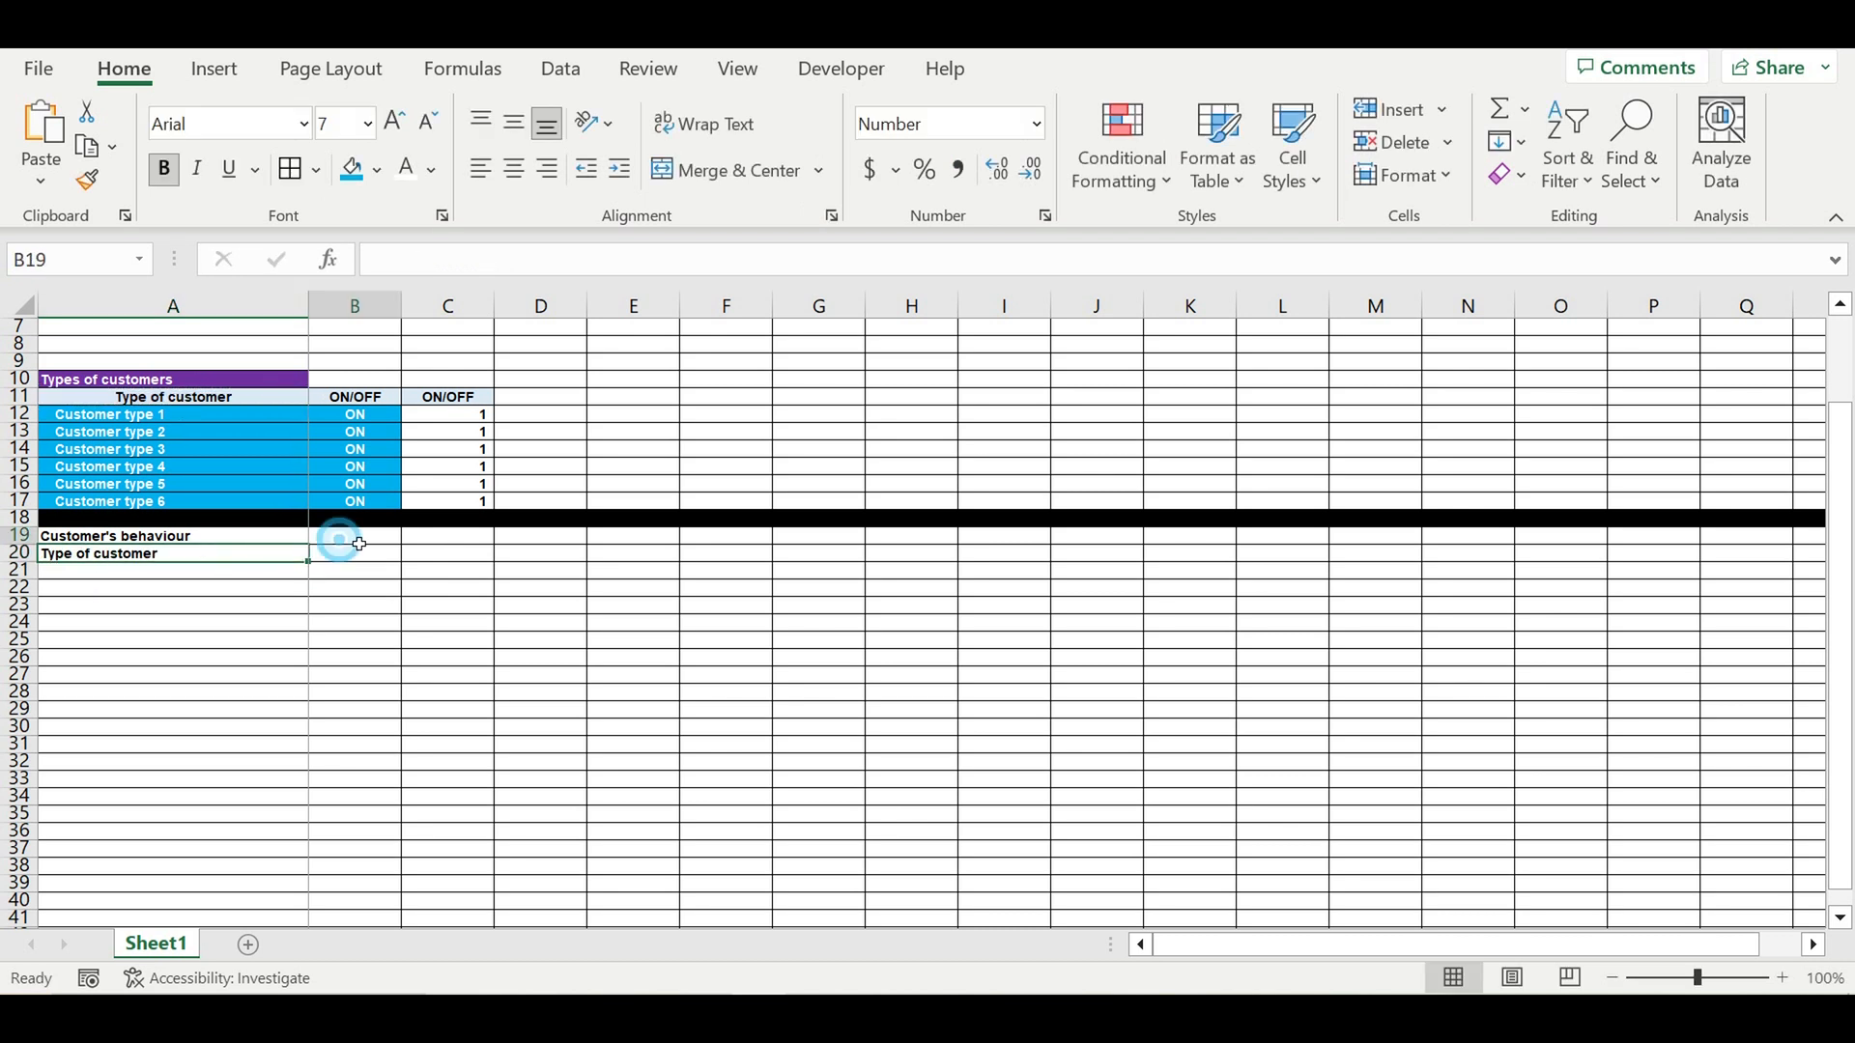
{"action": "type", "text": "revenues"}
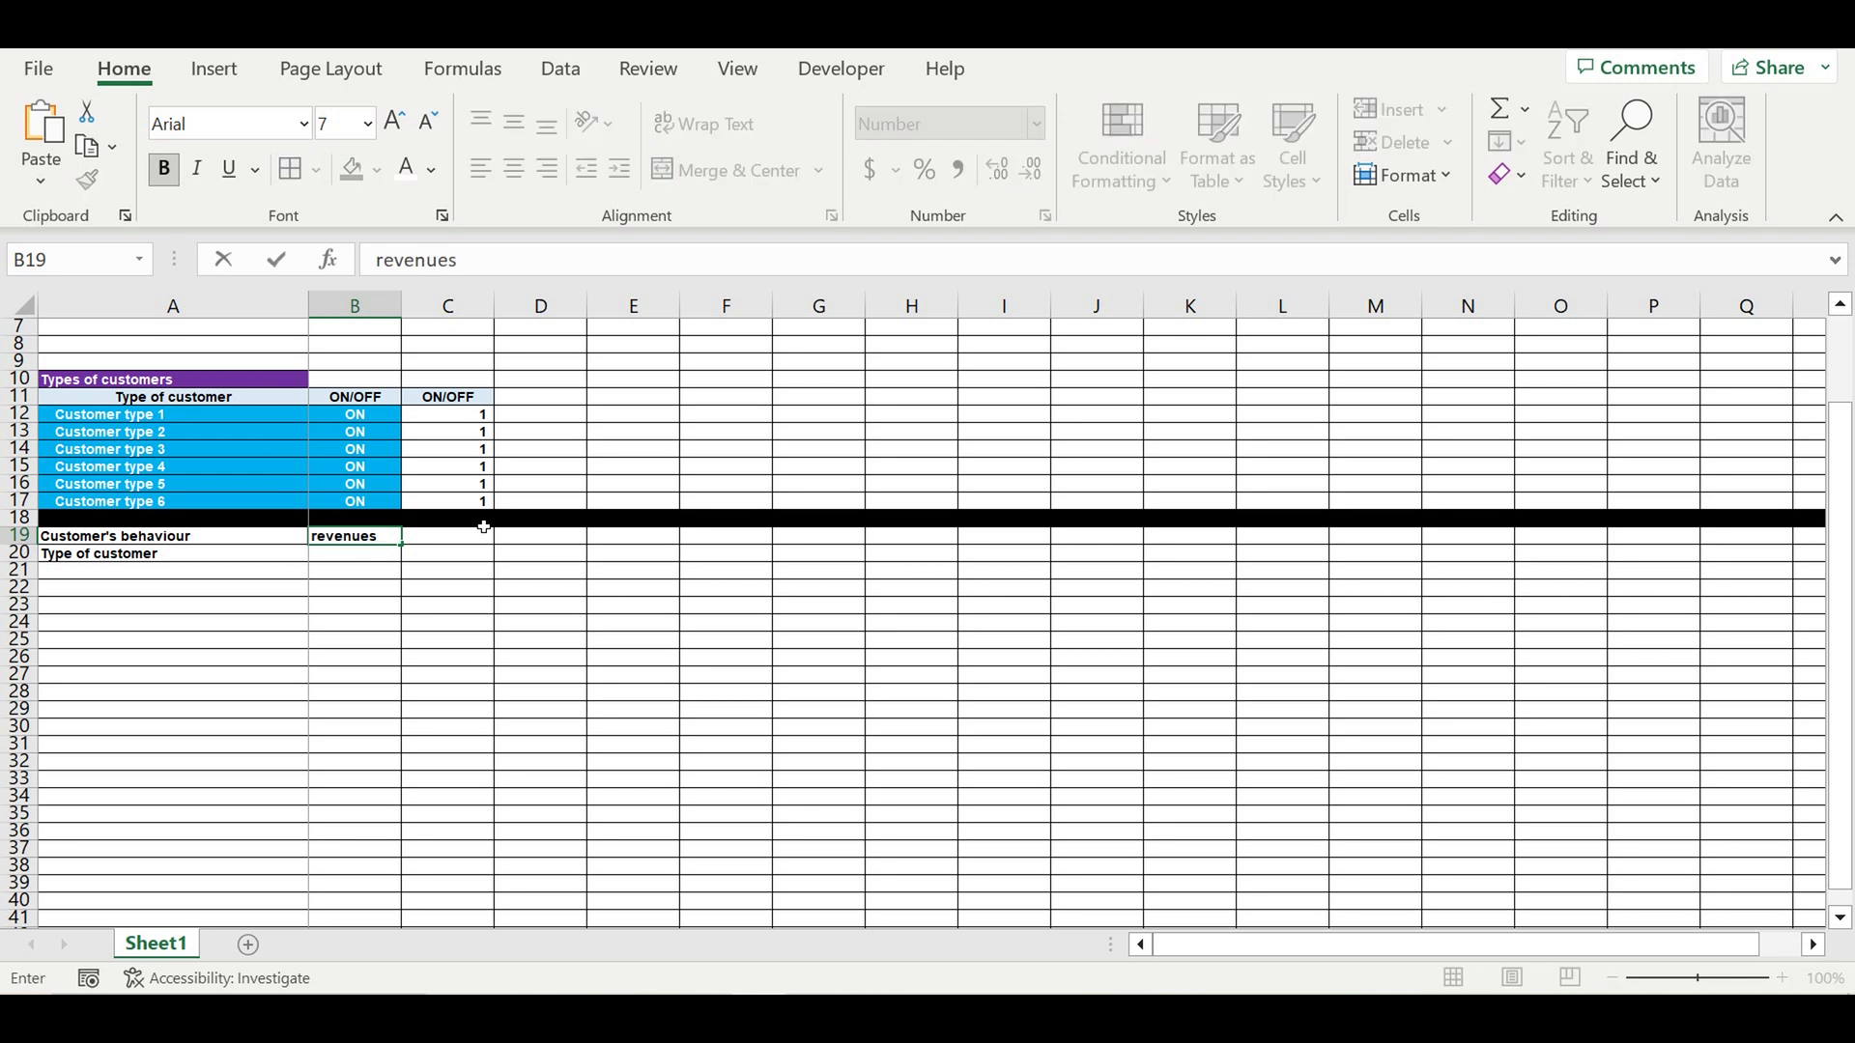
{"action": "key", "text": "BackSpace"}
{"action": "key", "text": "BackSpace"}
{"action": "key", "text": "BackSpace"}
{"action": "key", "text": "BackSpace"}
{"action": "key", "text": "BackSpace"}
{"action": "key", "text": "BackSpace"}
{"action": "key", "text": "BackSpace"}
{"action": "key", "text": "BackSpace"}
{"action": "type", "text": "Revenue"}
{"action": "key", "text": "Return"}
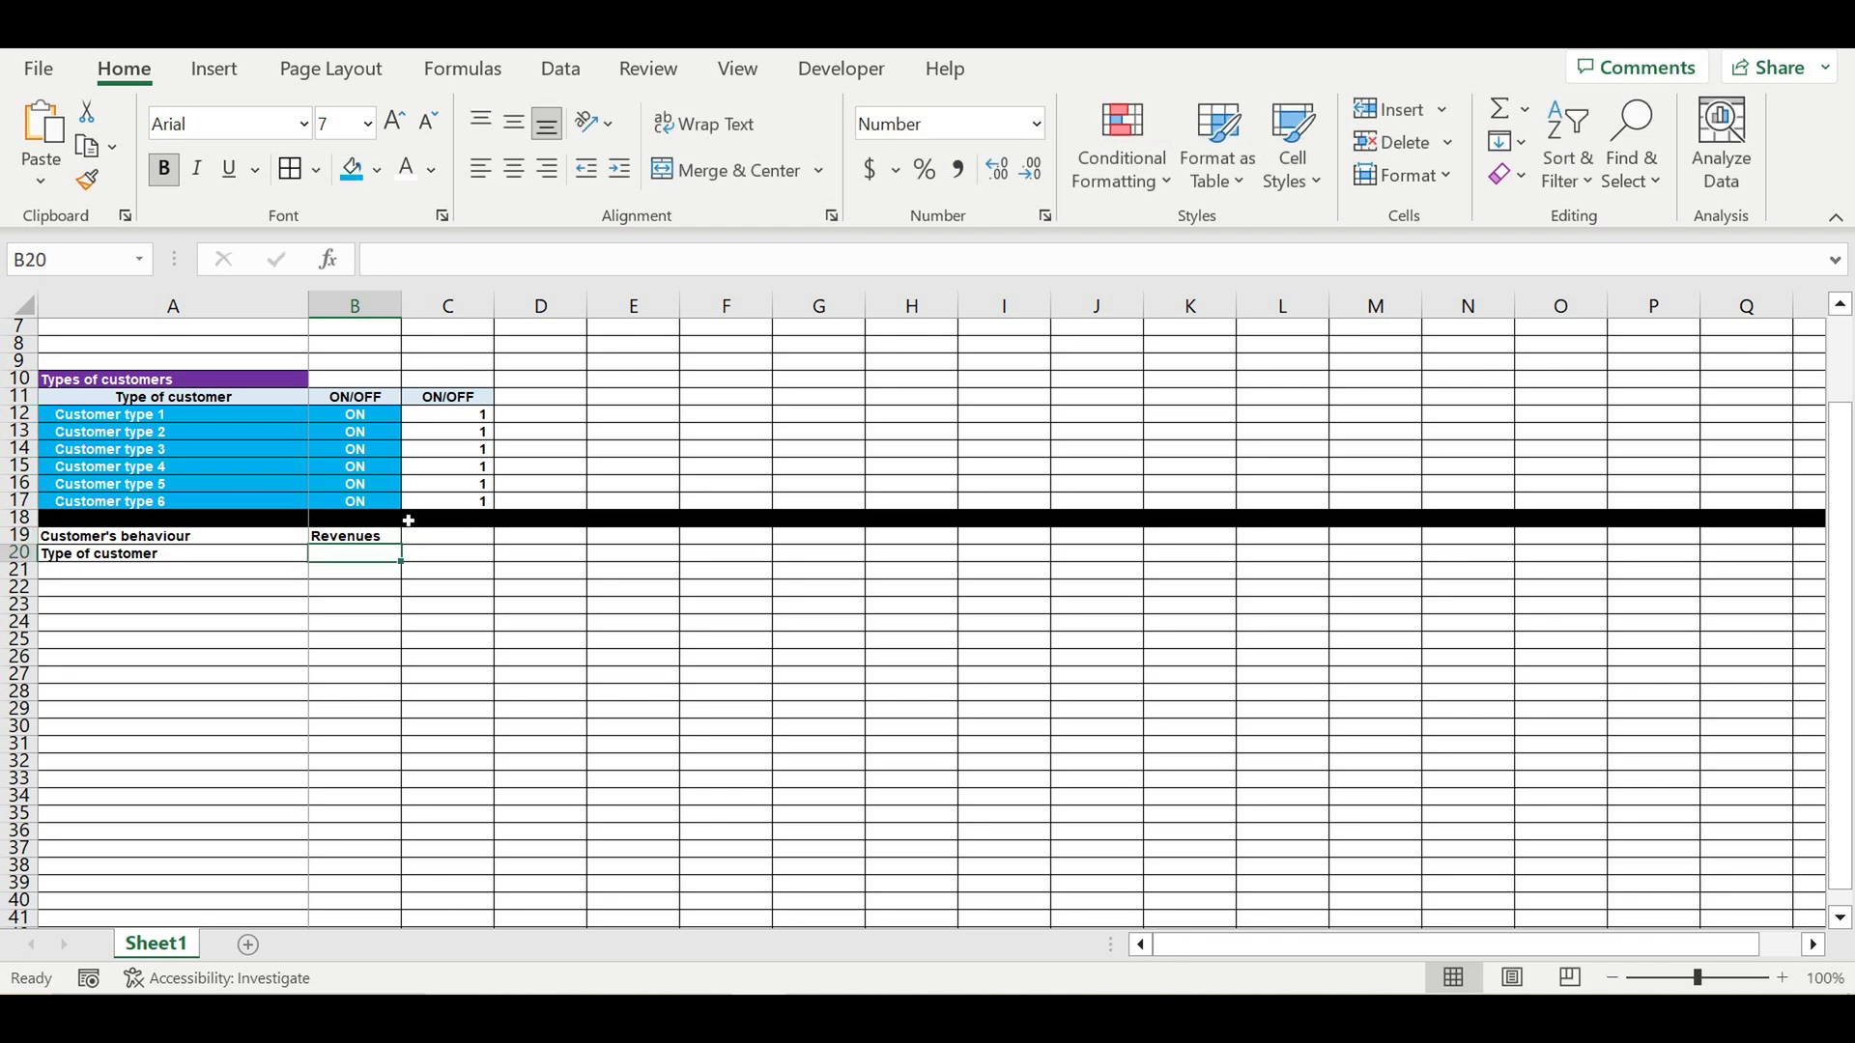
- Fill the "Customer's behaviour" heading in A19 with standard yellow
{"action": "left_click", "coordinate": [155, 539]}
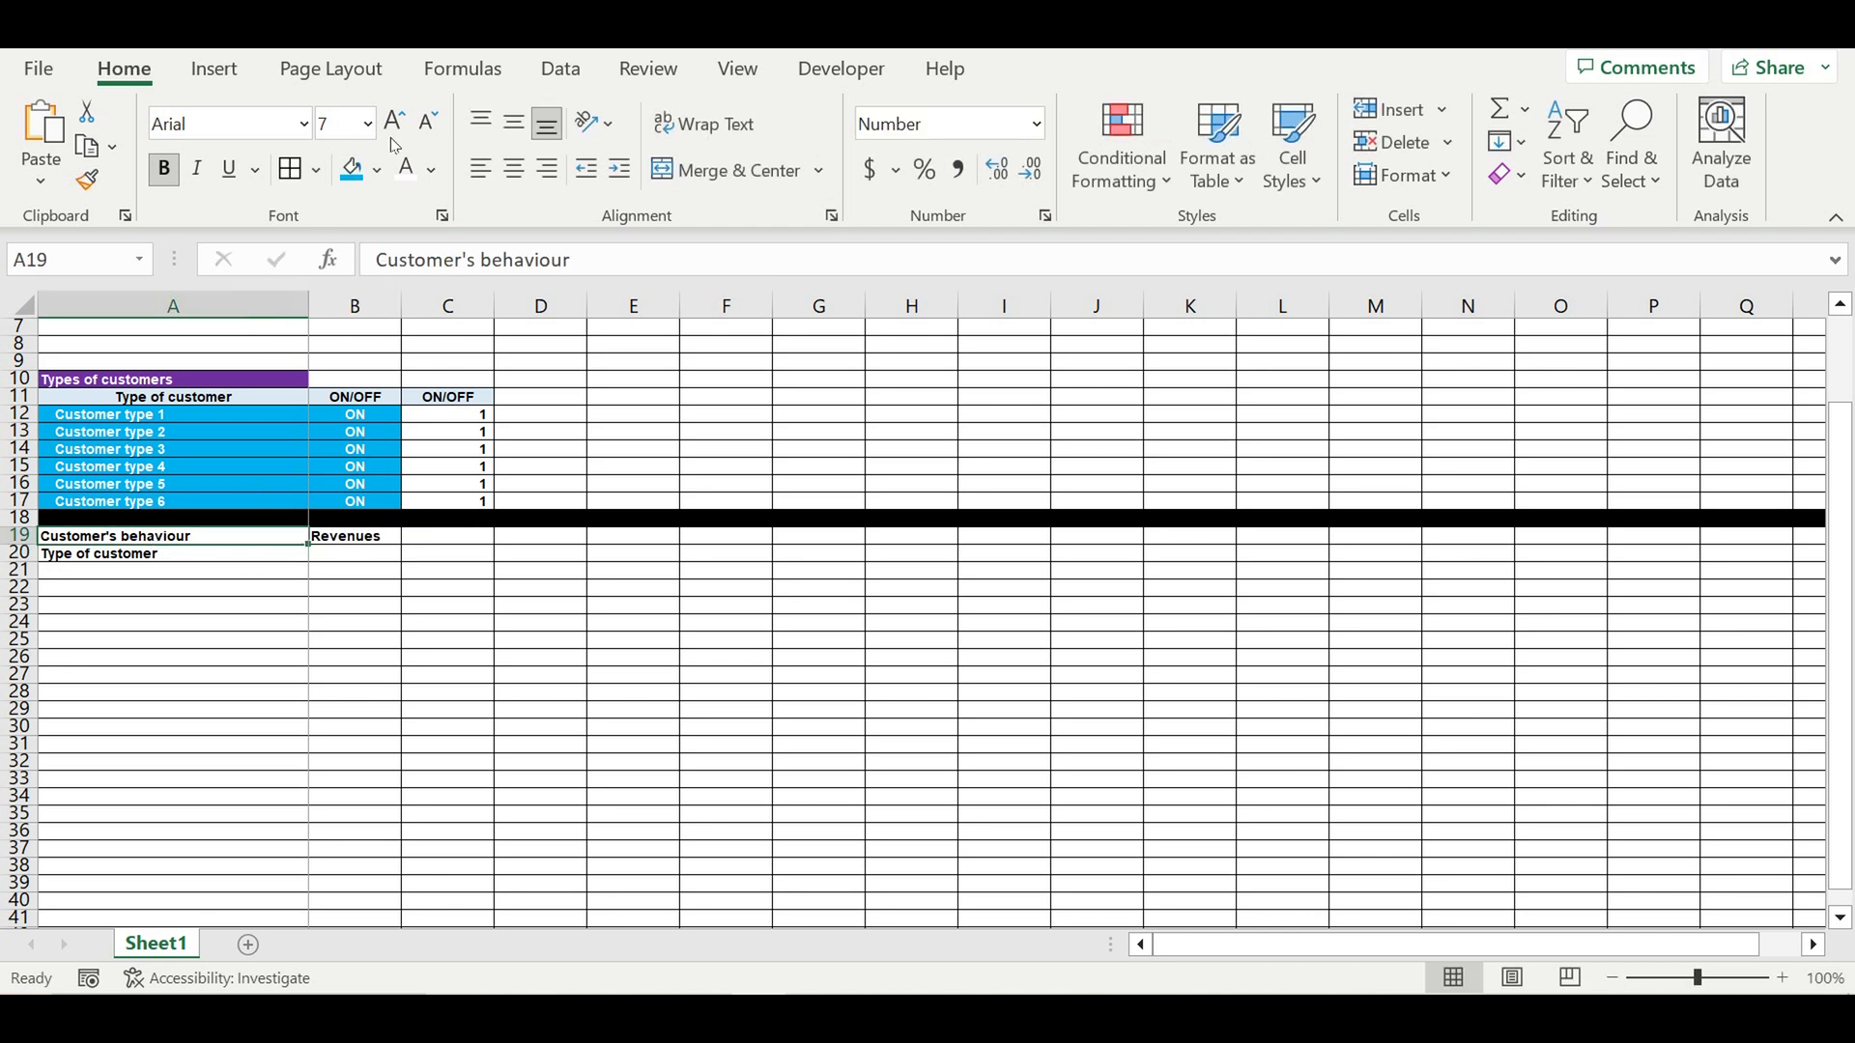
{"action": "left_click", "coordinate": [377, 173]}
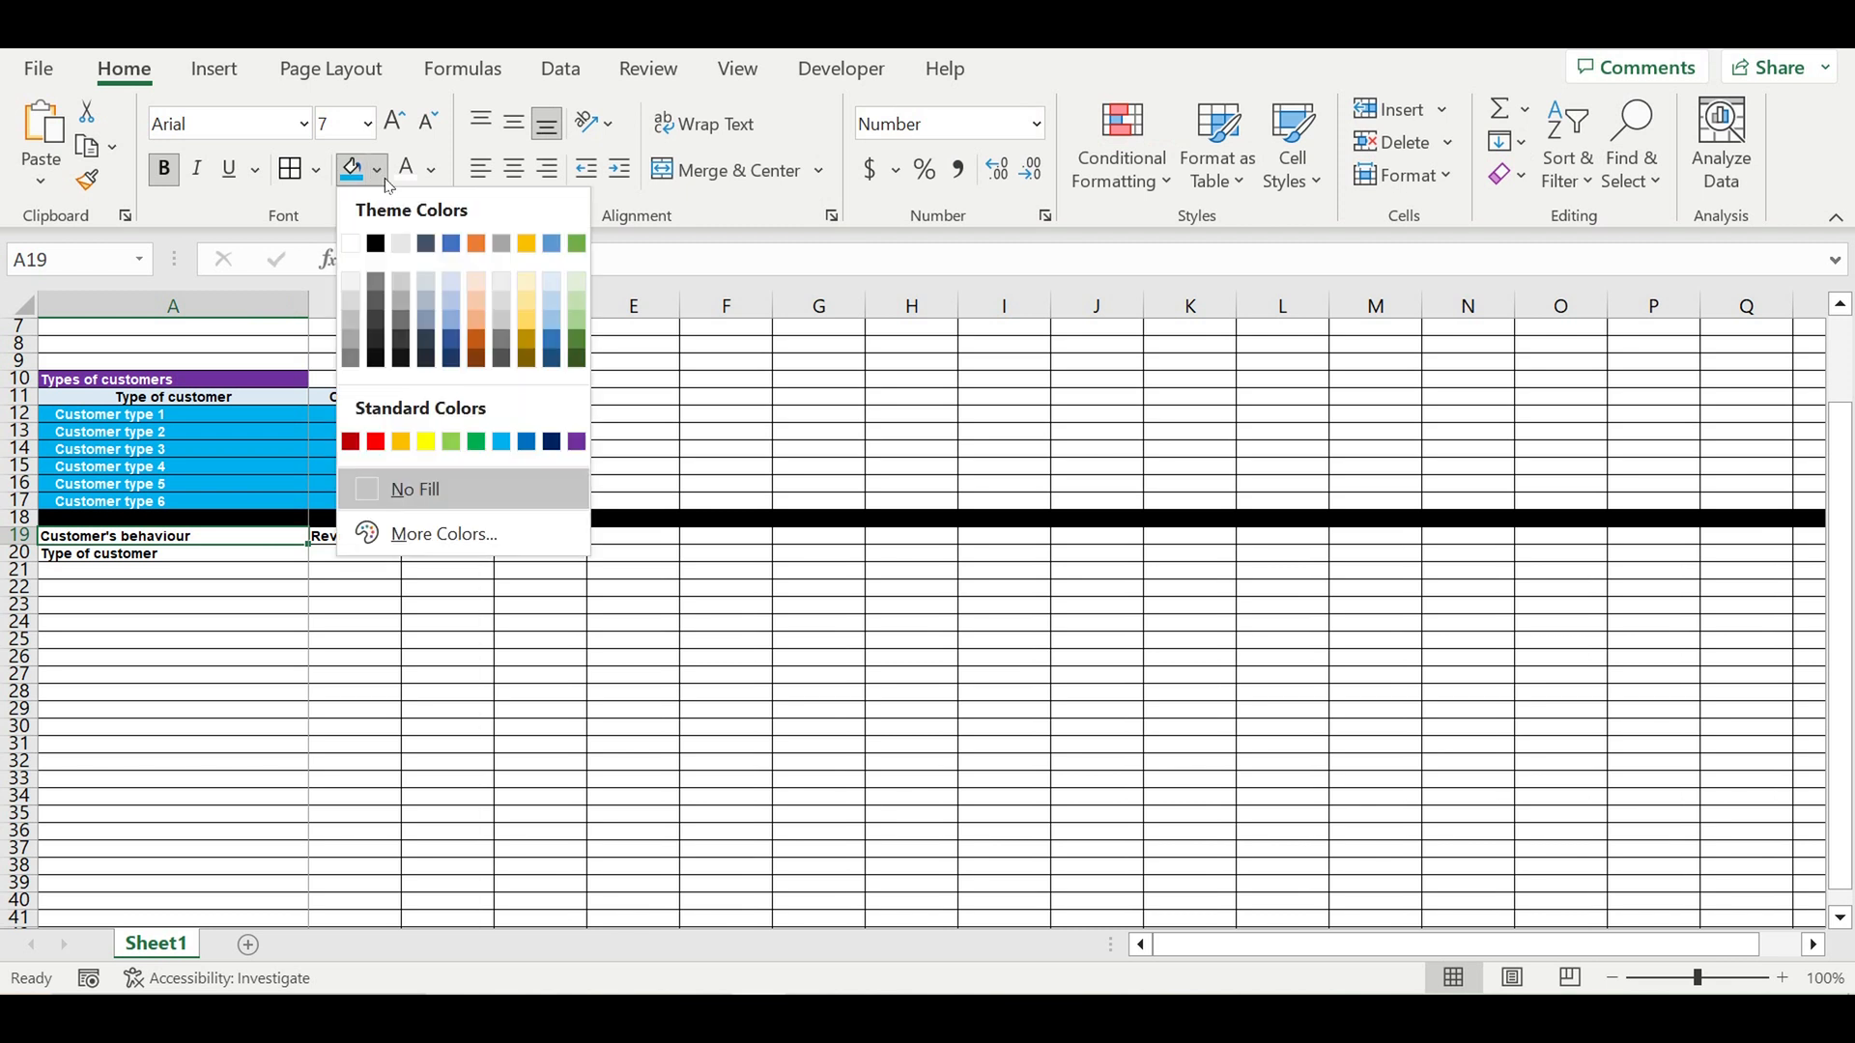
{"action": "left_click", "coordinate": [425, 445]}
{"action": "left_click", "coordinate": [222, 608]}
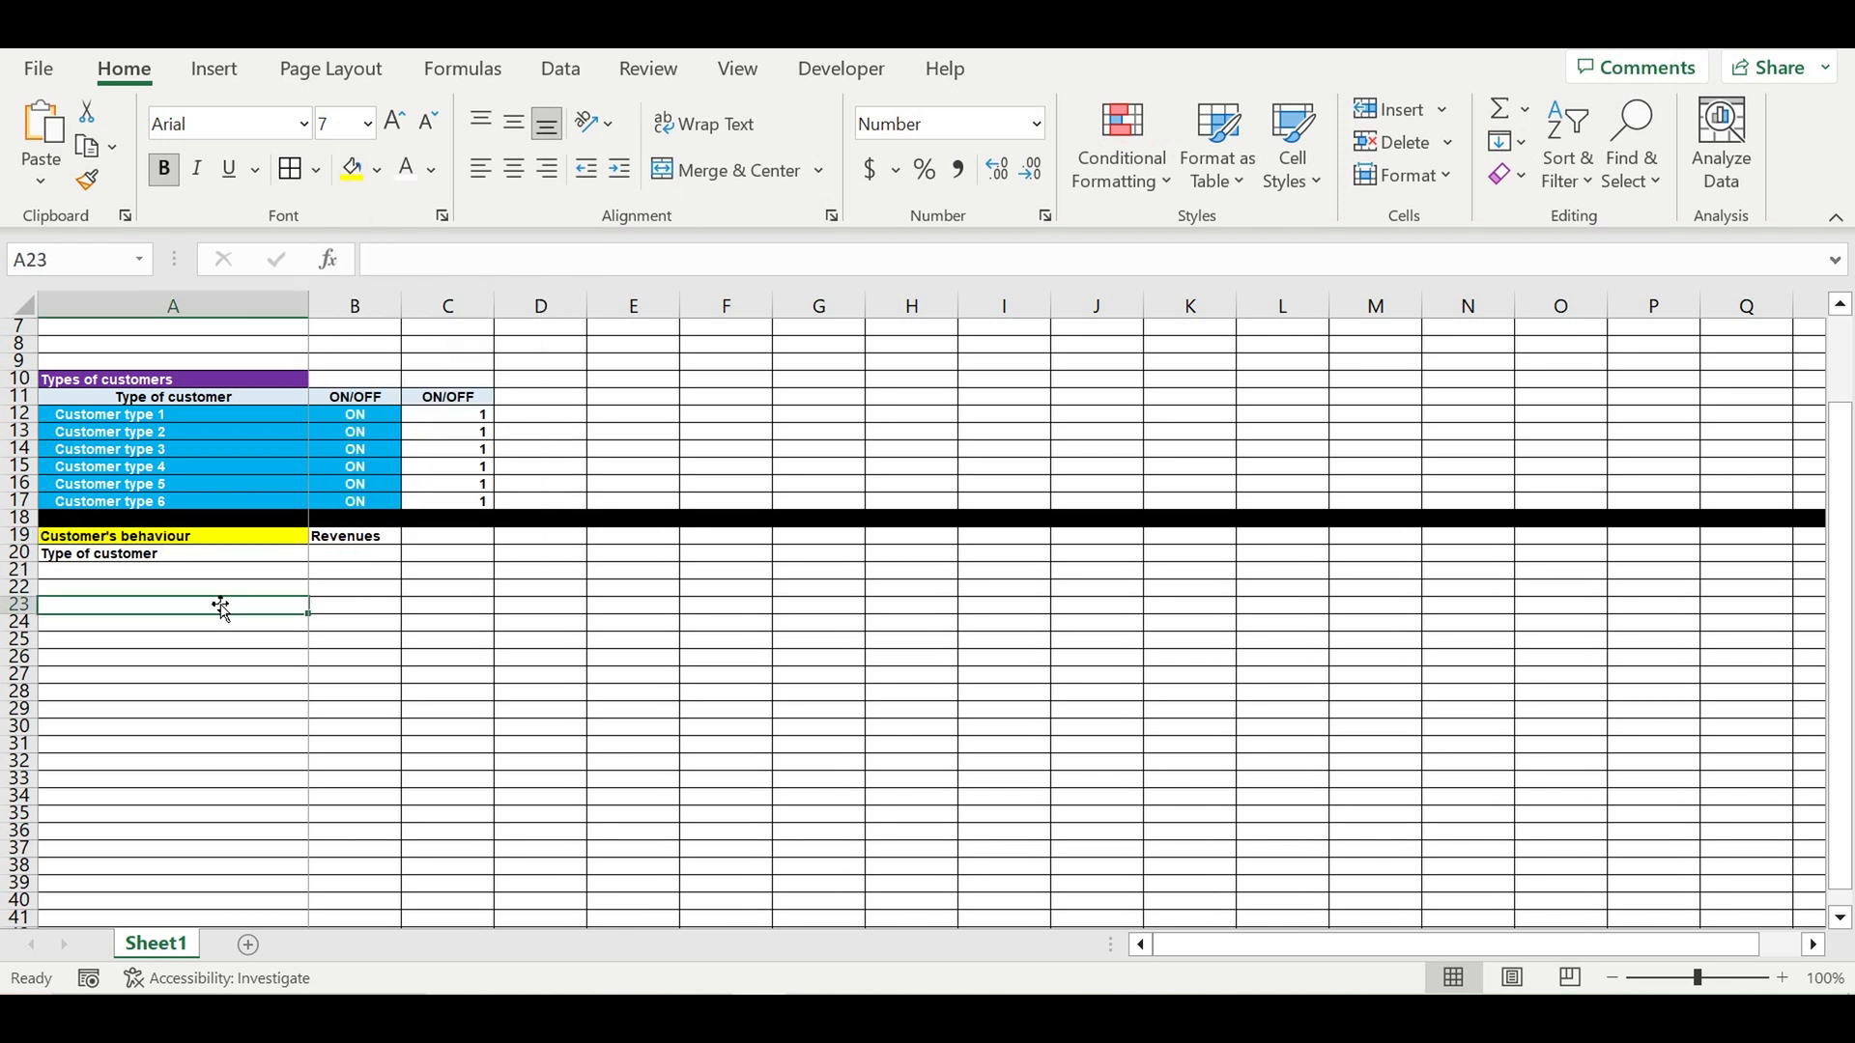
- Link A21 to the first customer type with =A12, copied down to A26, and indent the resulting list
{"action": "left_click", "coordinate": [151, 559]}
{"action": "left_click", "coordinate": [270, 579]}
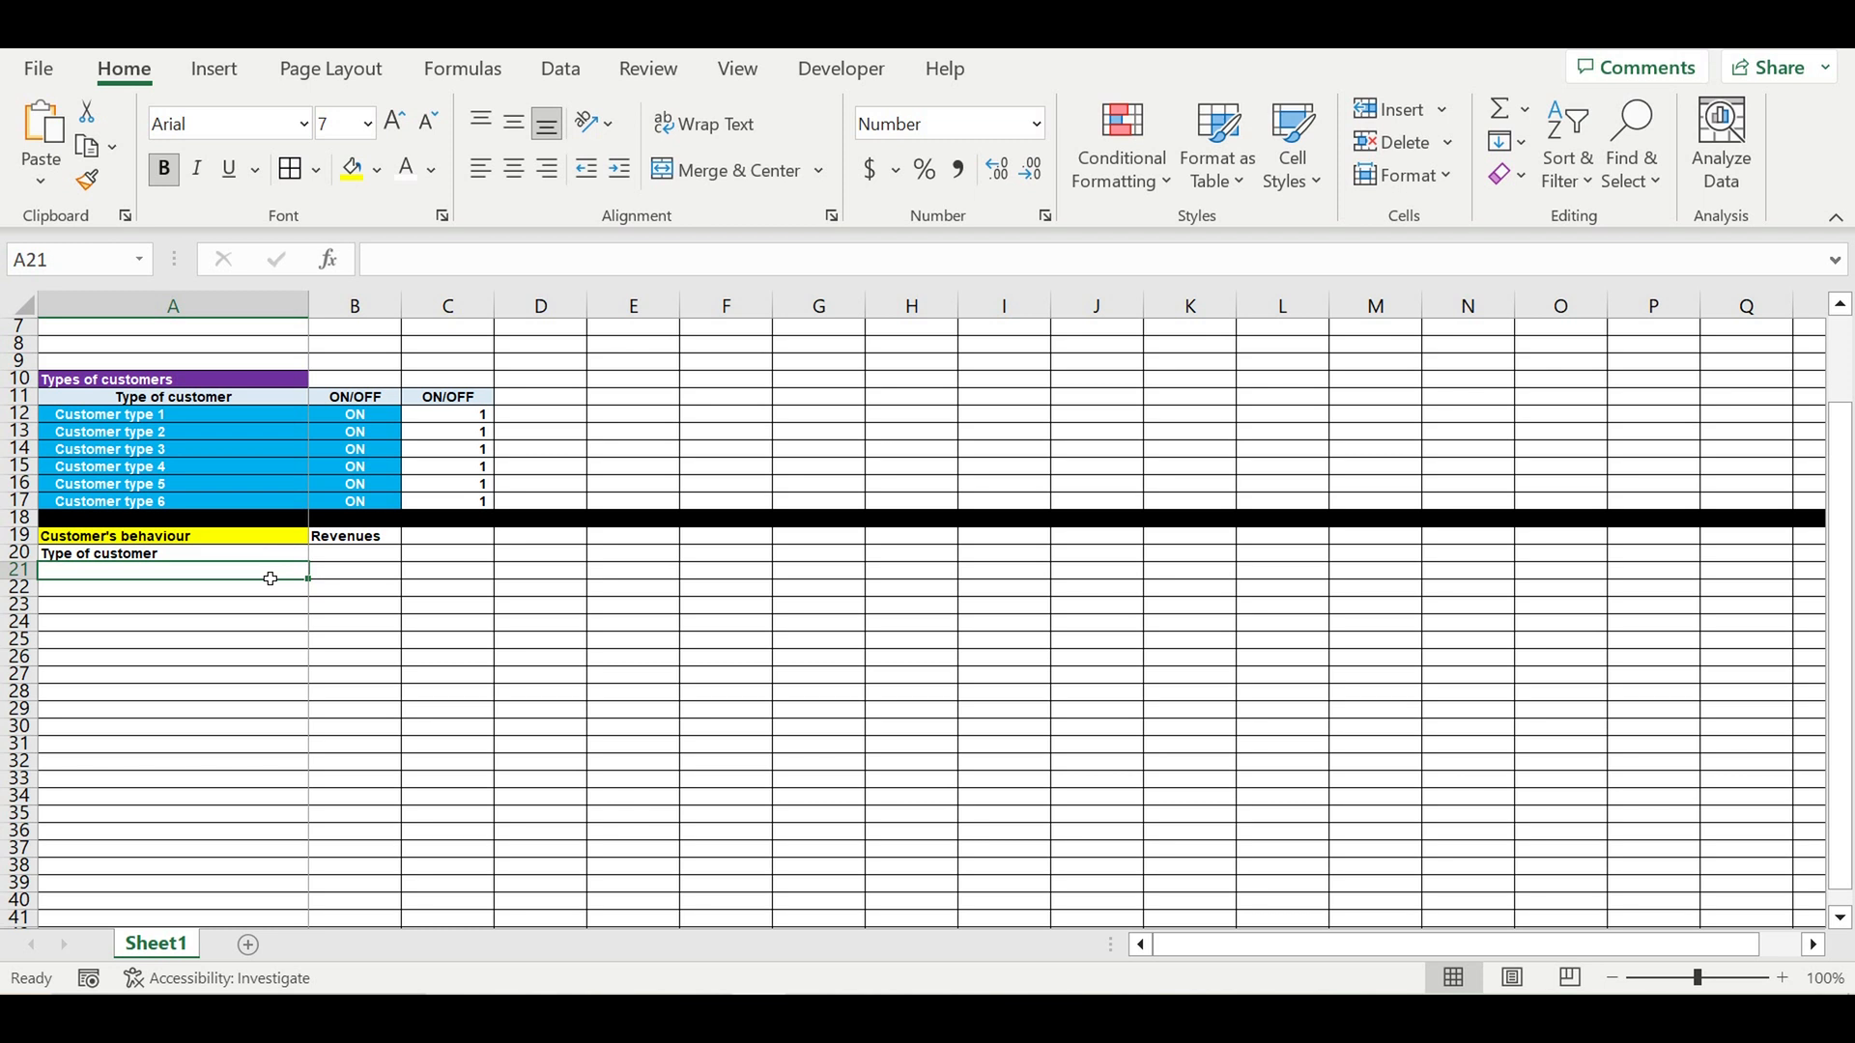
{"action": "type", "text": "="}
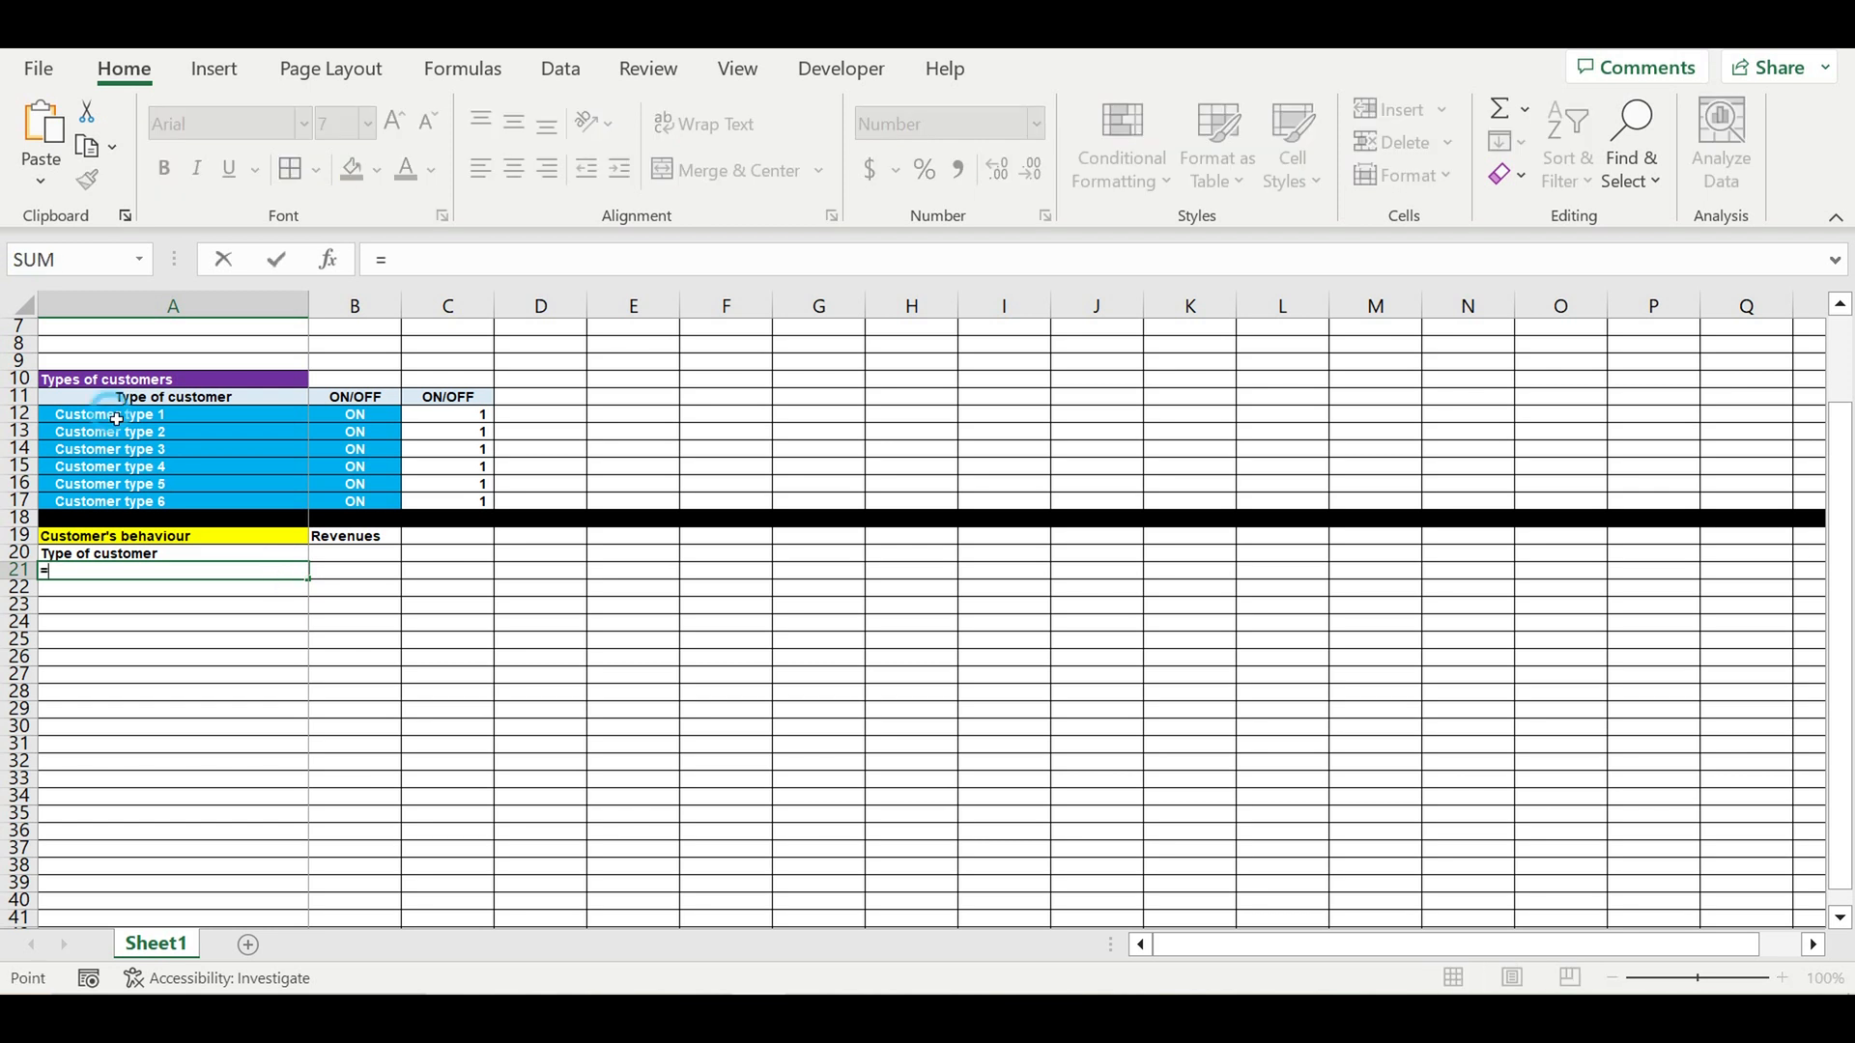
{"action": "left_click", "coordinate": [117, 418]}
{"action": "key", "text": "Return"}
{"action": "left_click", "coordinate": [140, 574]}
{"action": "left_click_drag", "start_coordinate": [309, 579], "coordinate": [312, 665]}
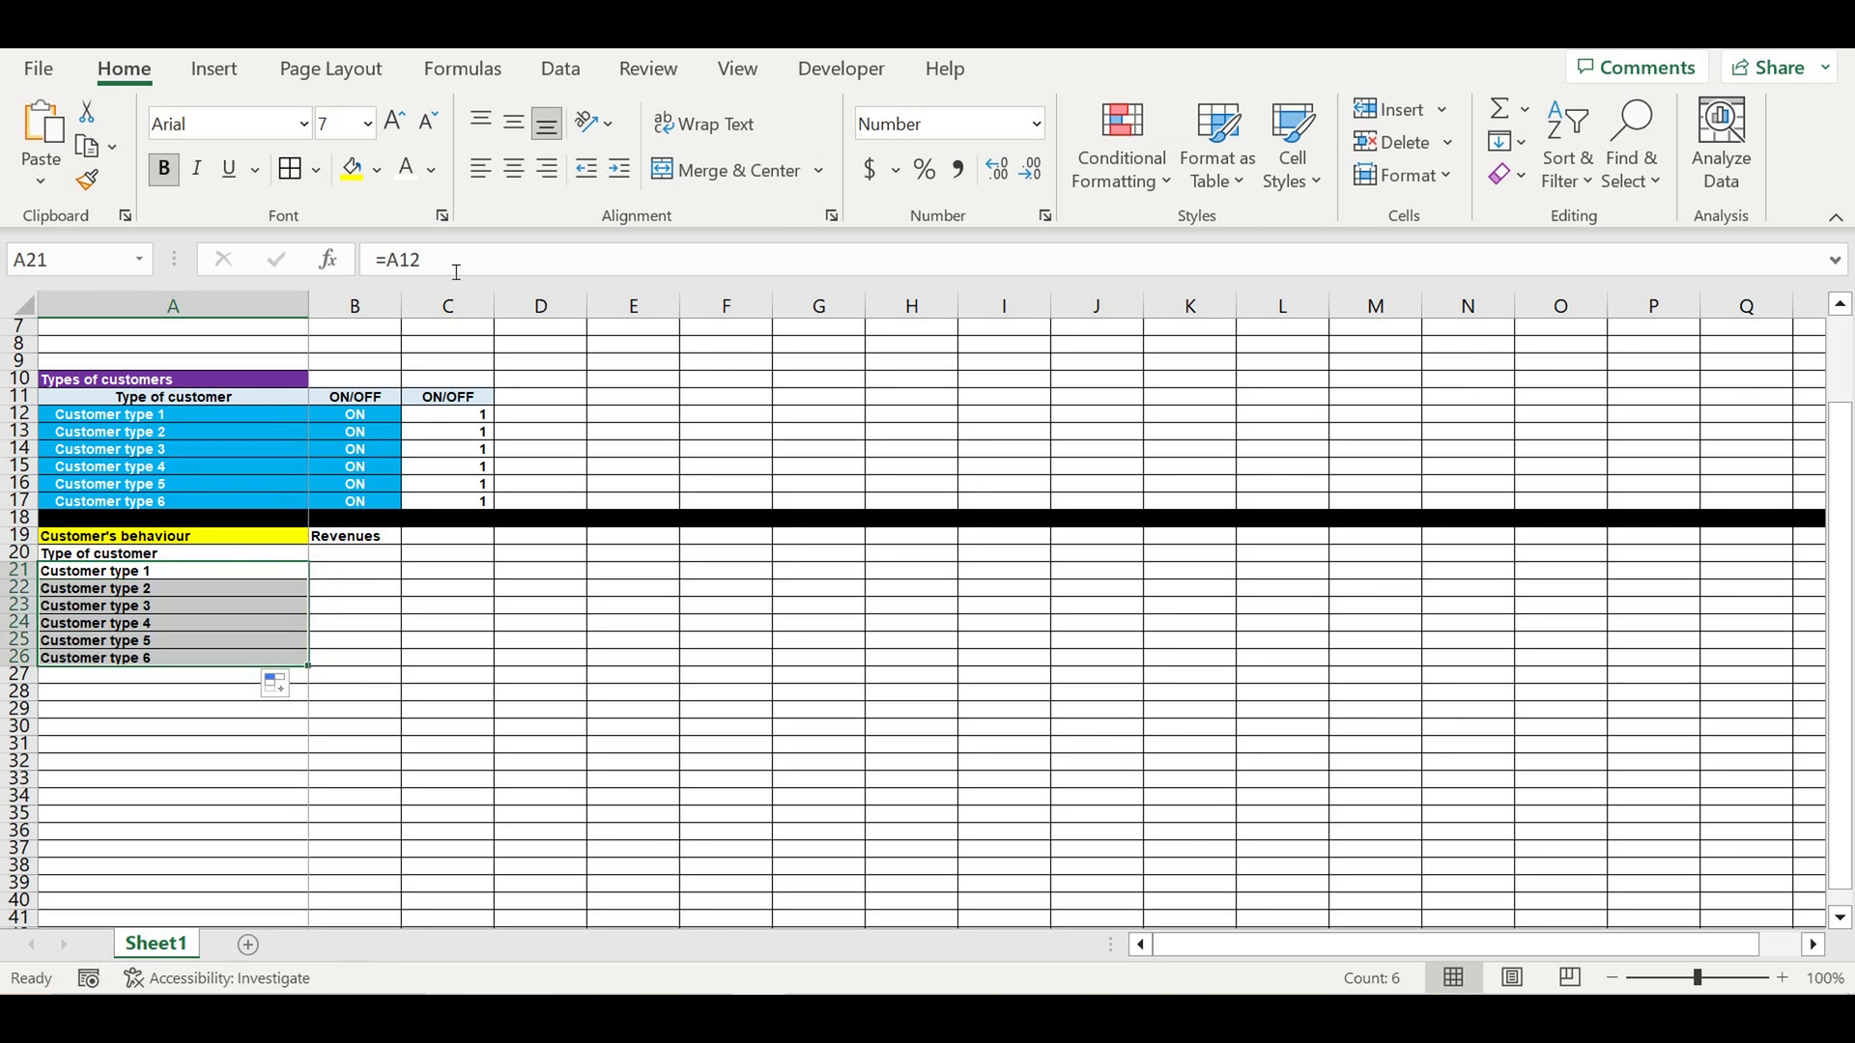
{"action": "left_click", "coordinate": [620, 184]}
- Centre the "Type of customer" subheading in A20 and give it the lightest blue theme fill
{"action": "left_click", "coordinate": [255, 556]}
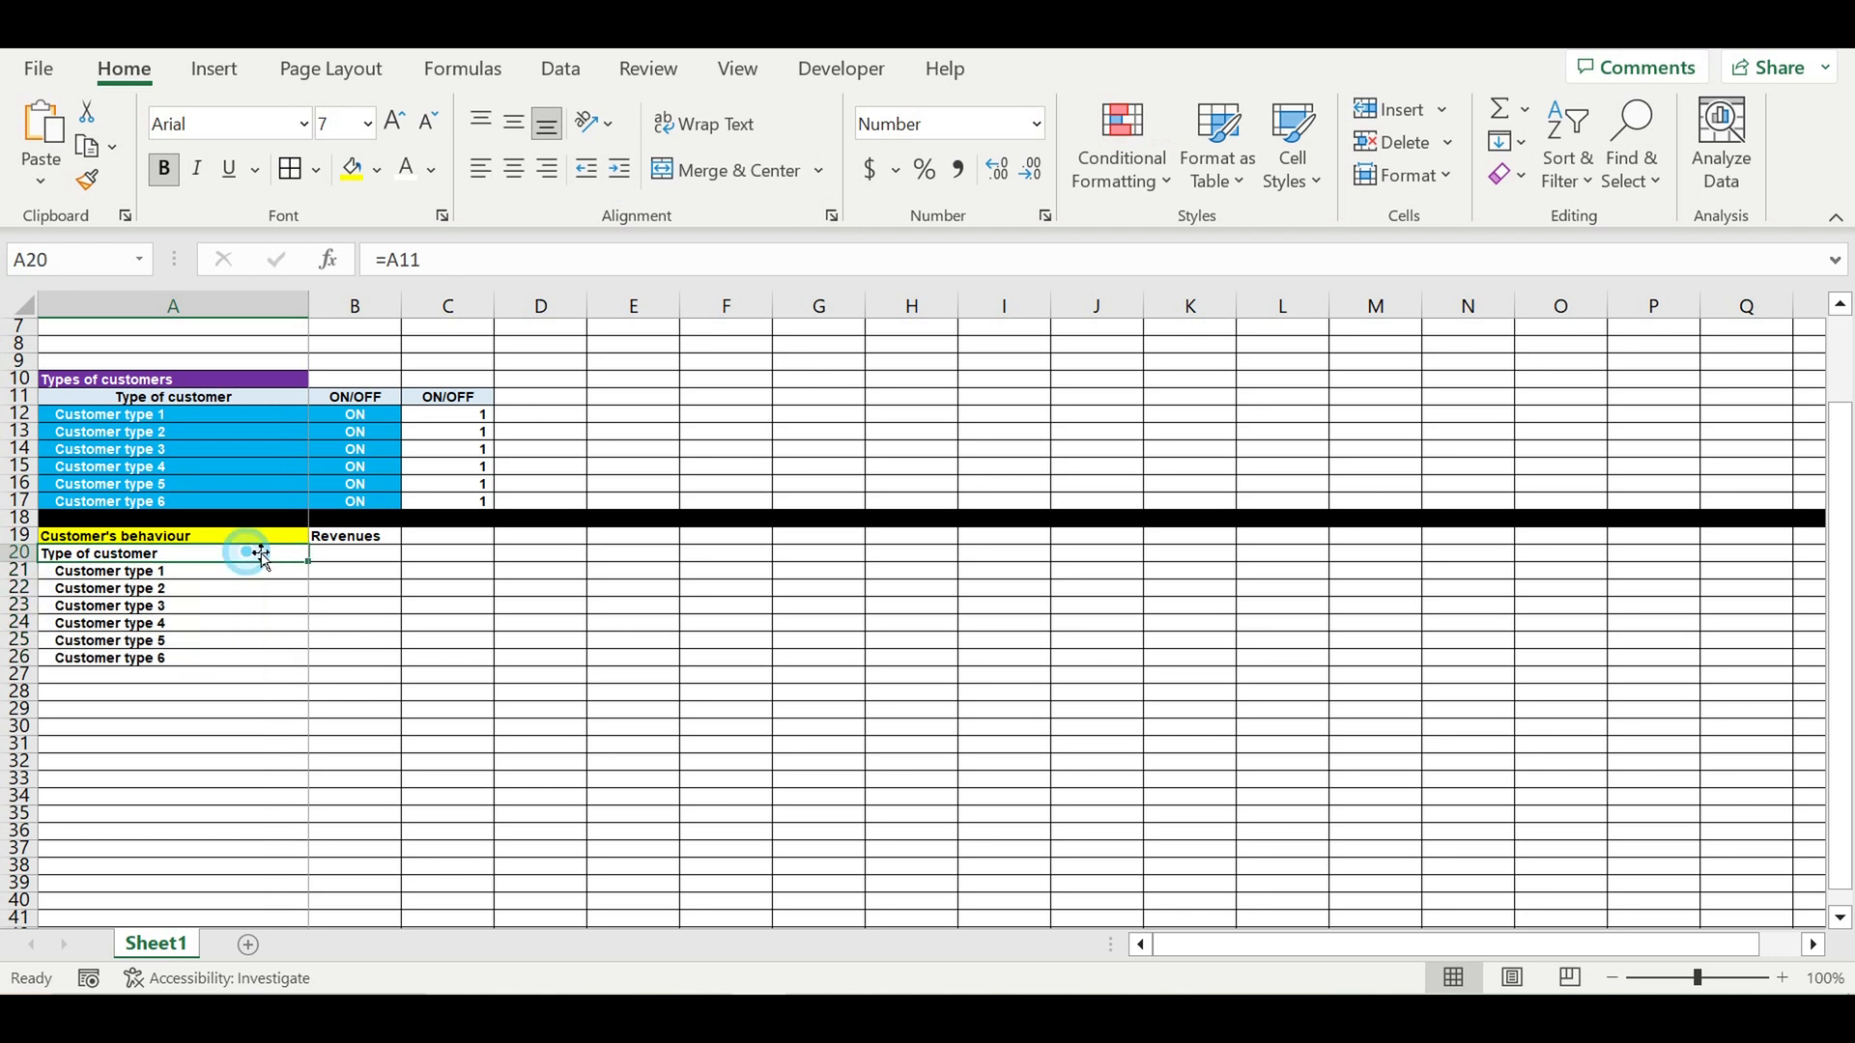
{"action": "left_click", "coordinate": [514, 170]}
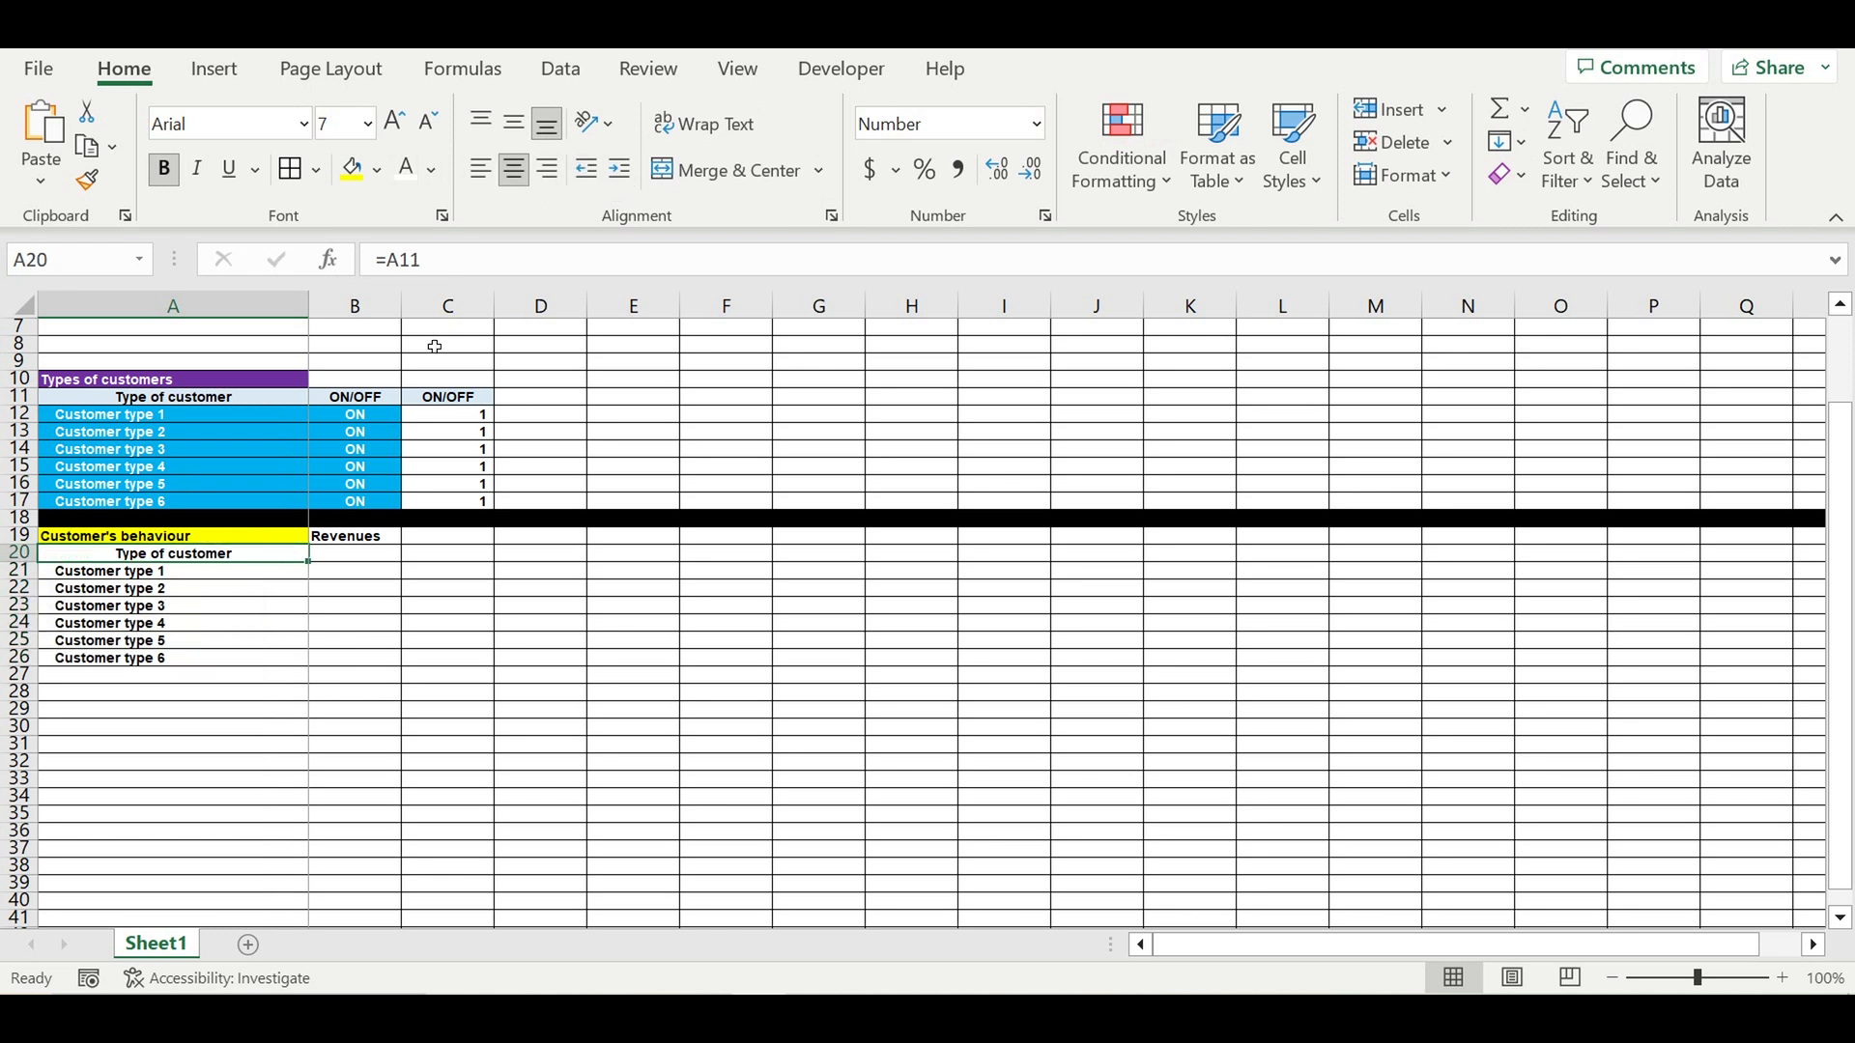
{"action": "left_click", "coordinate": [378, 171]}
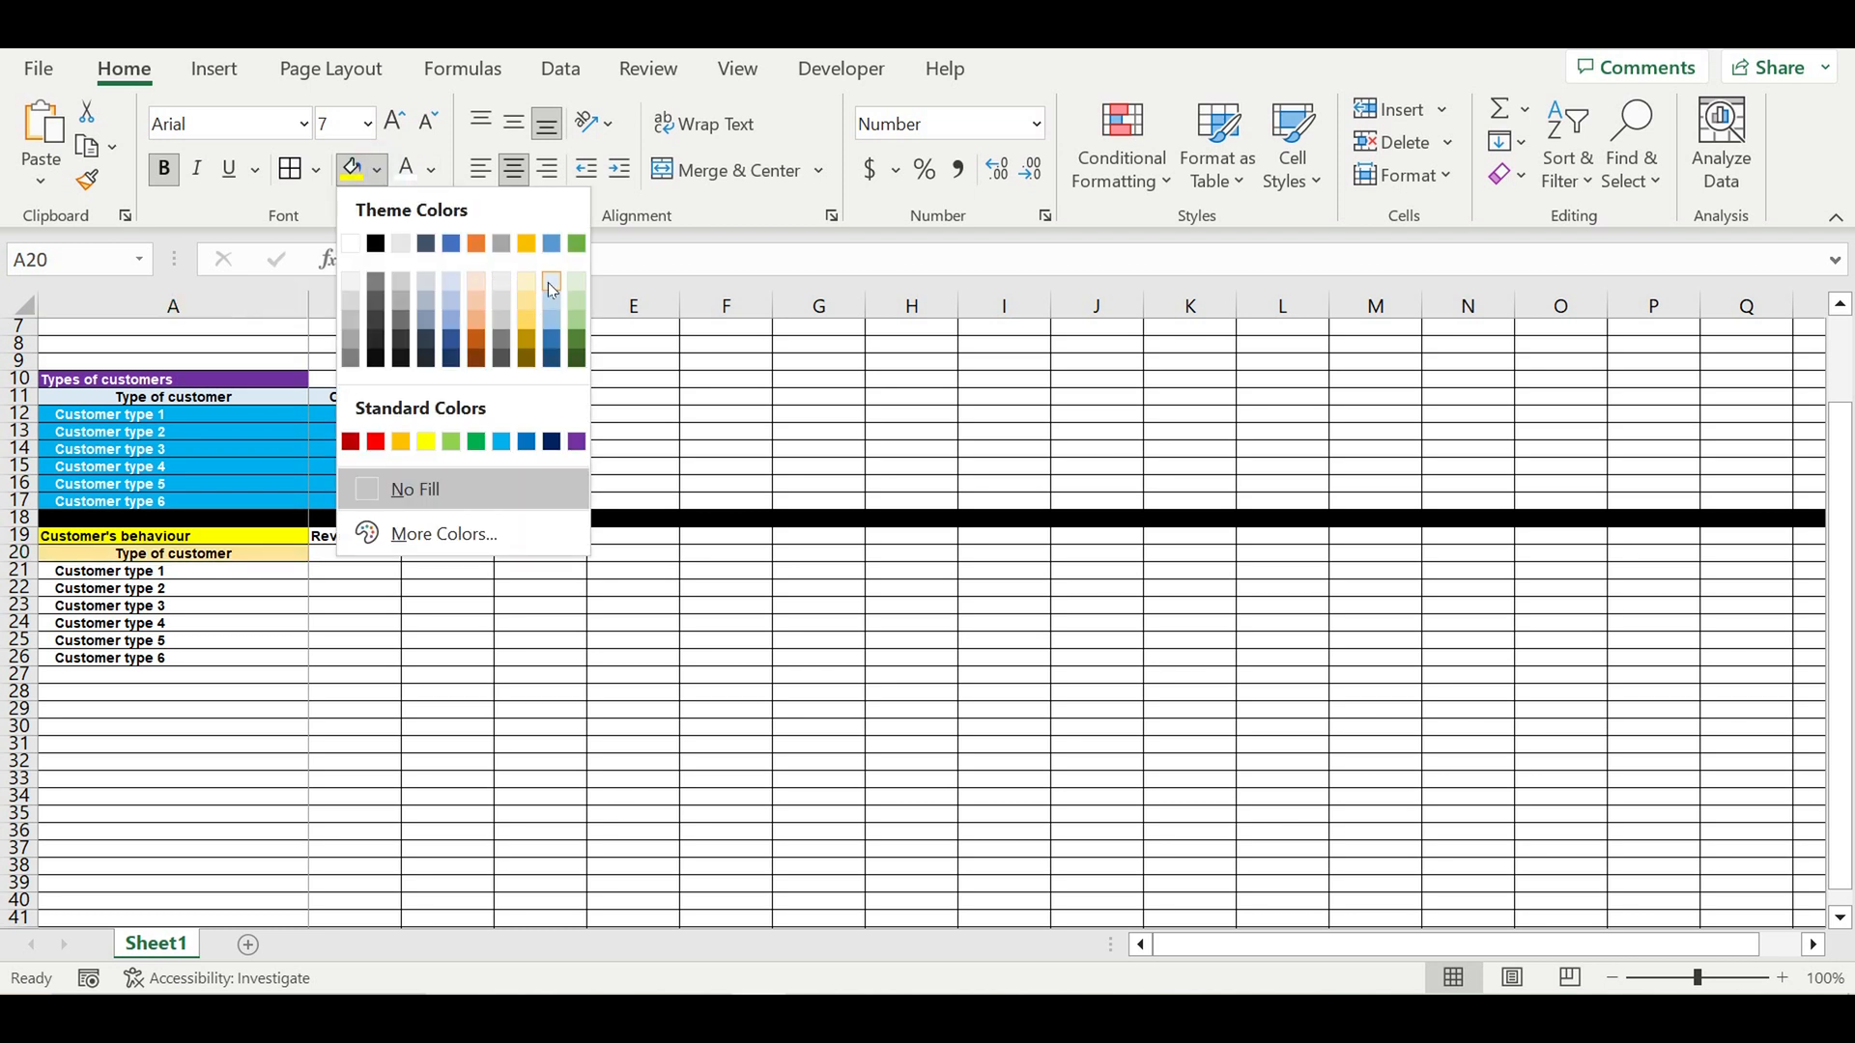
{"action": "left_click", "coordinate": [552, 282]}
{"action": "left_click", "coordinate": [426, 681]}
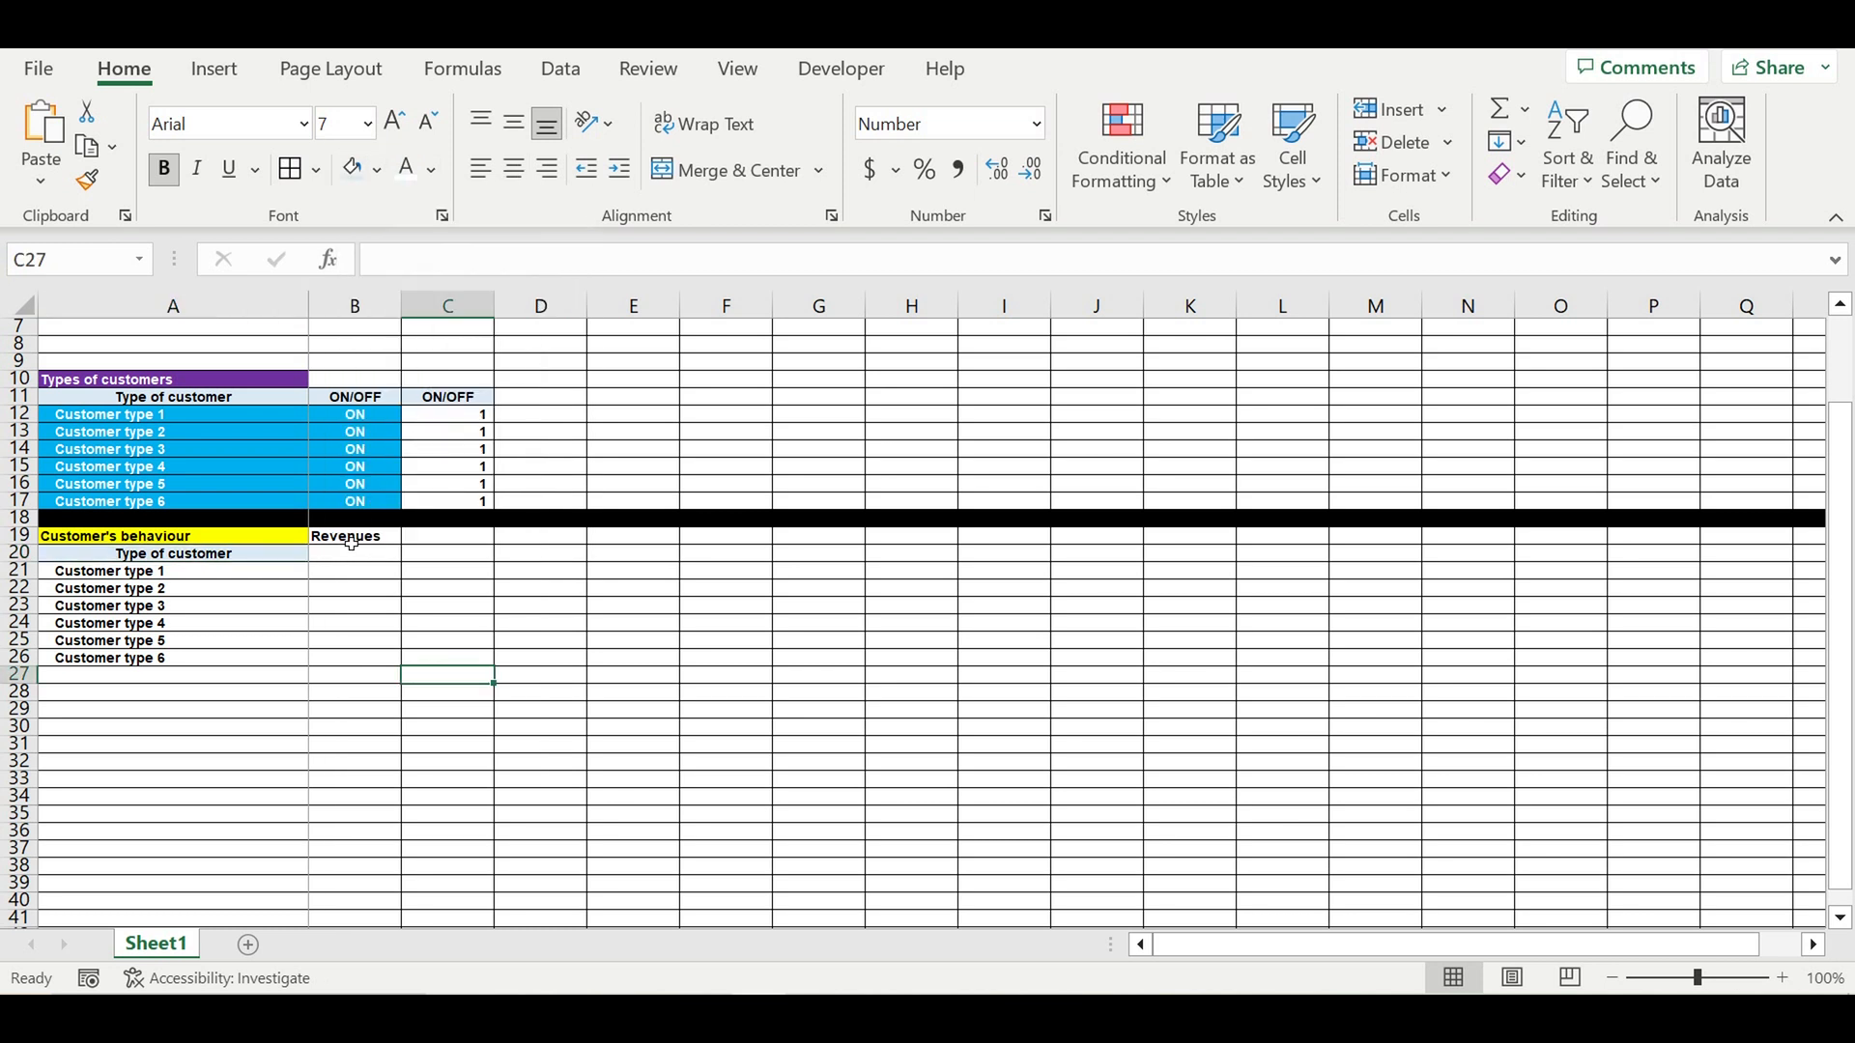
- Fill the "Revenues" heading in B19 with bright green from the extended colour palette
{"action": "left_click", "coordinate": [356, 537]}
{"action": "left_click", "coordinate": [378, 171]}
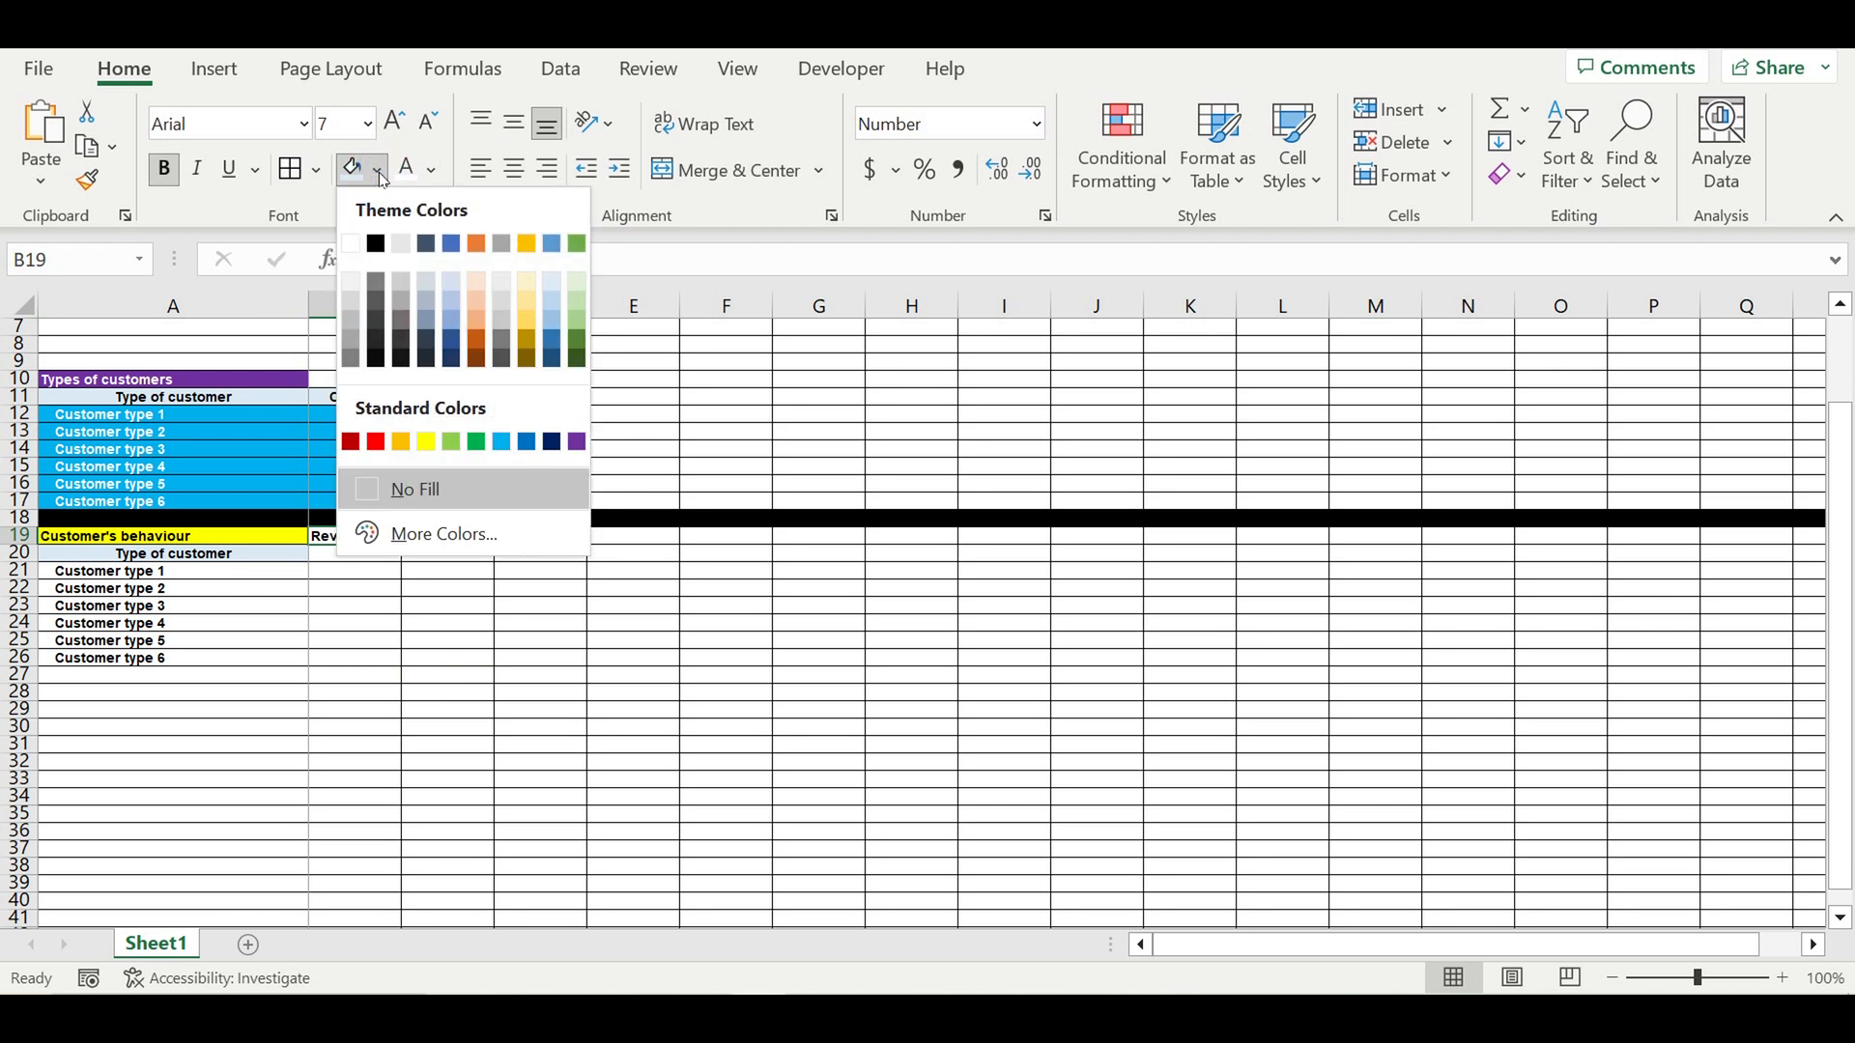
{"action": "left_click", "coordinate": [443, 548]}
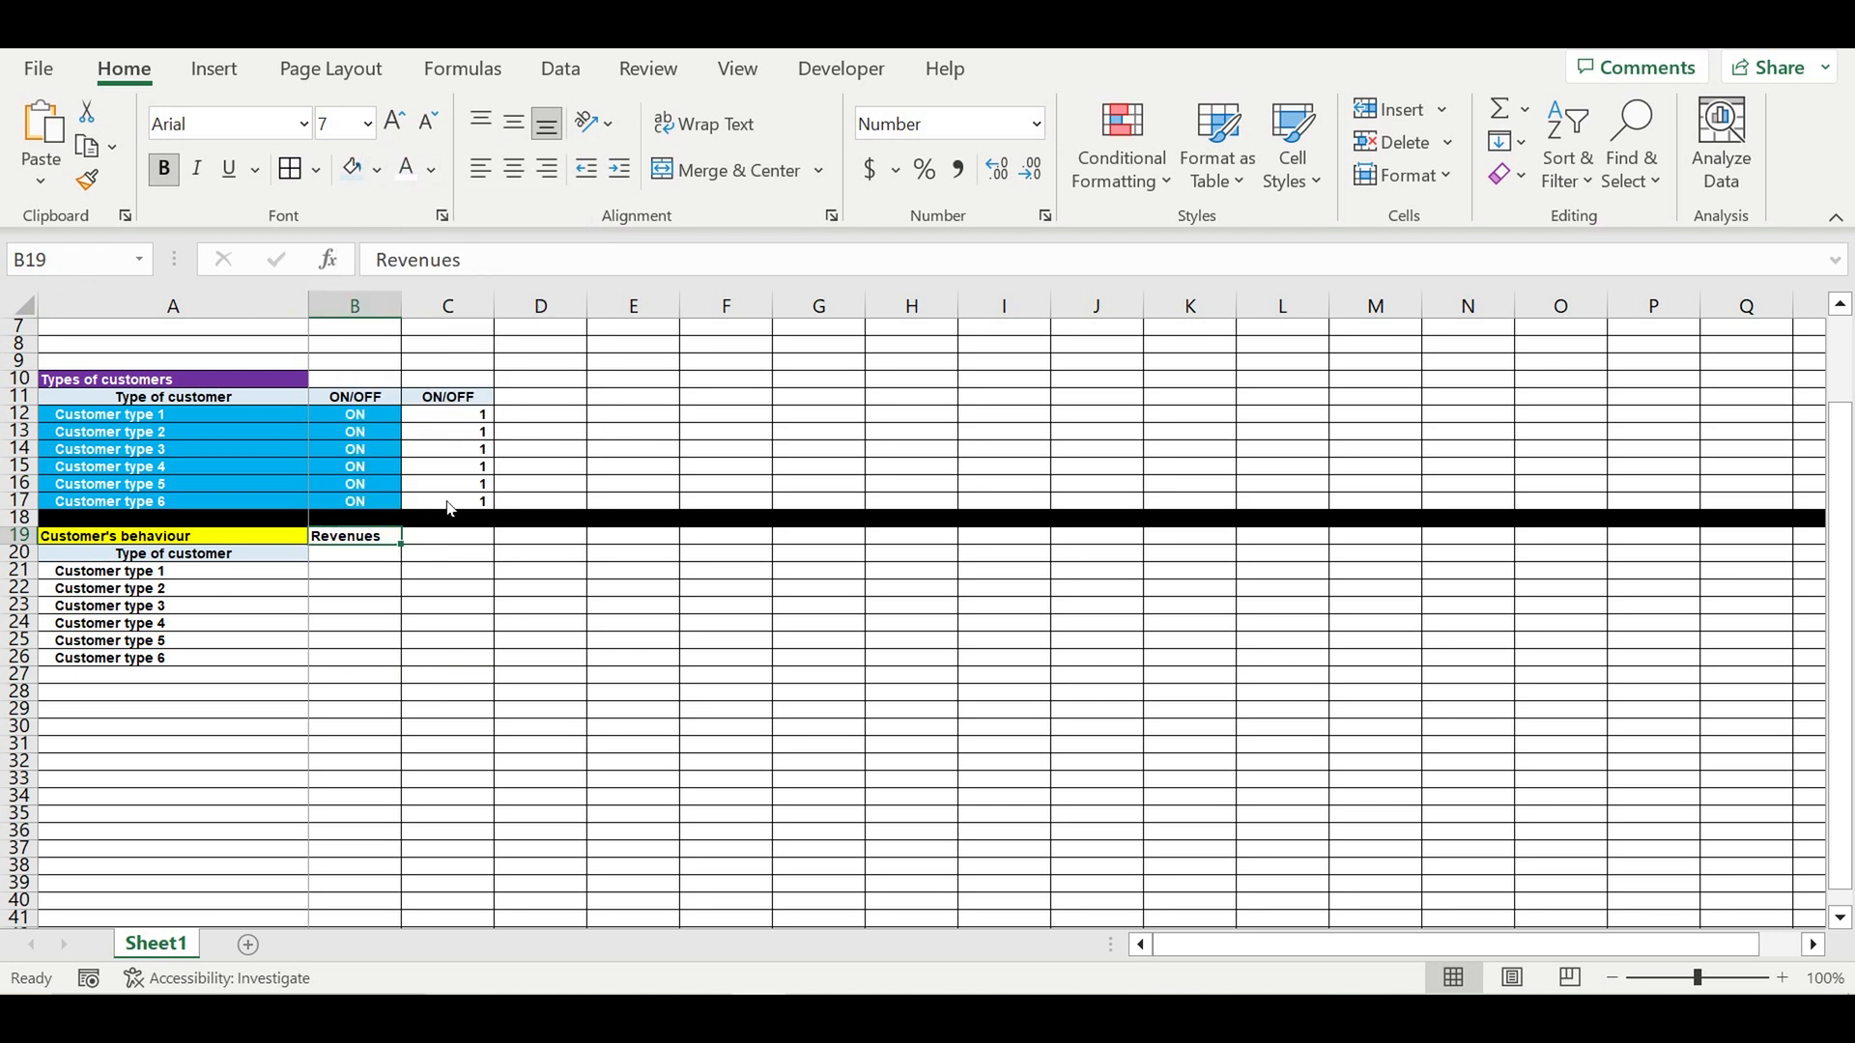
{"action": "left_click", "coordinate": [635, 236]}
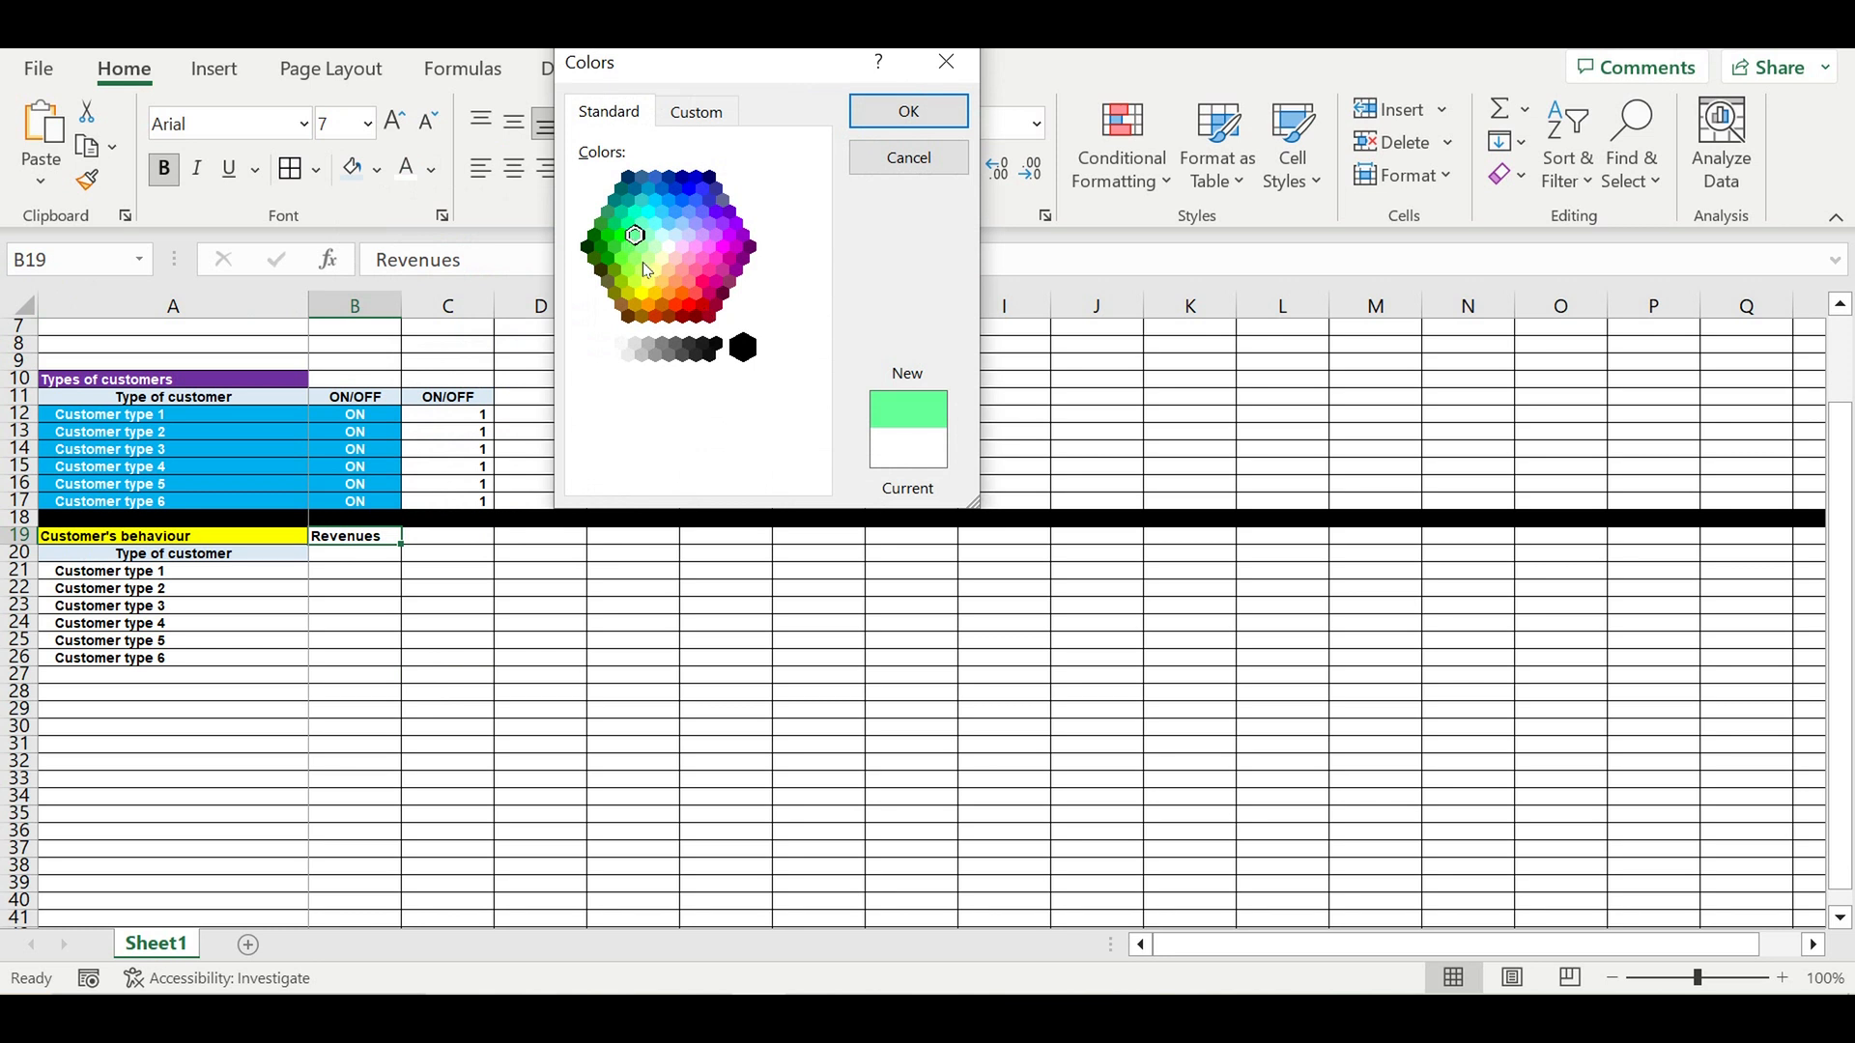
{"action": "left_click", "coordinate": [621, 237]}
{"action": "key", "text": "Return"}
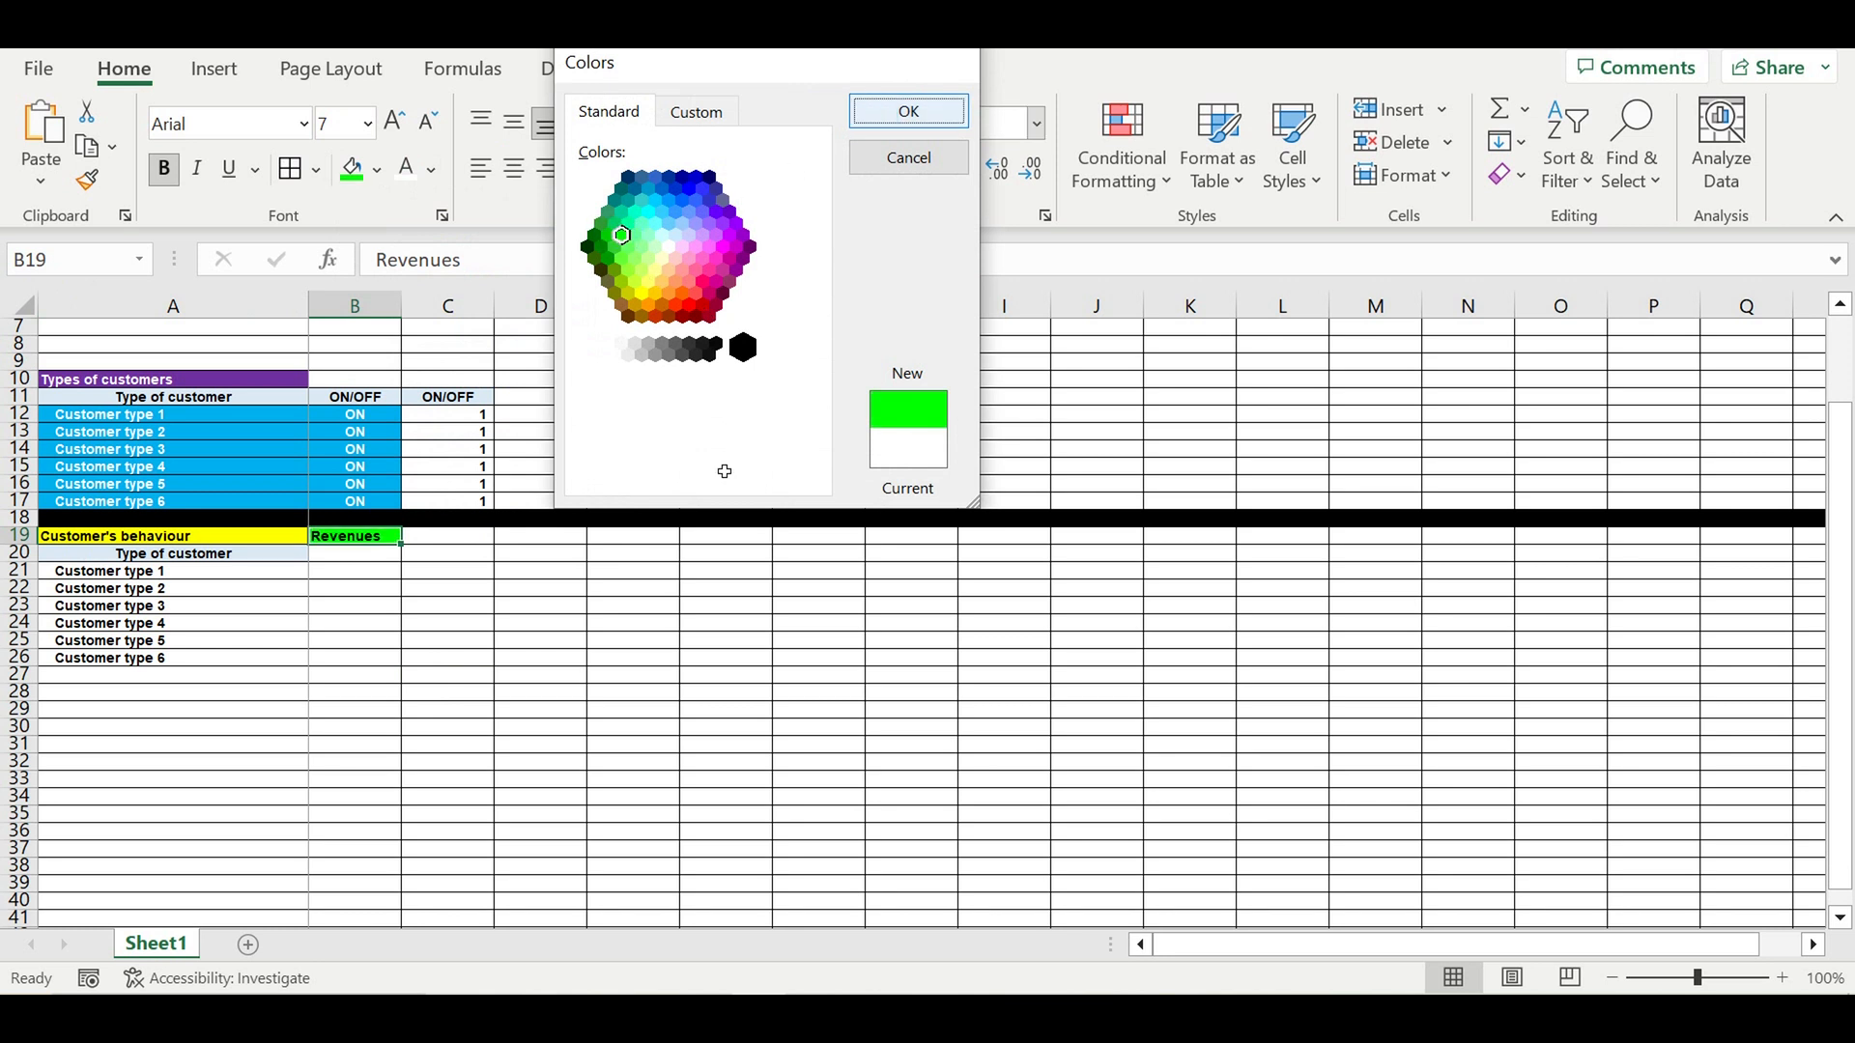
{"action": "left_click", "coordinate": [653, 619]}
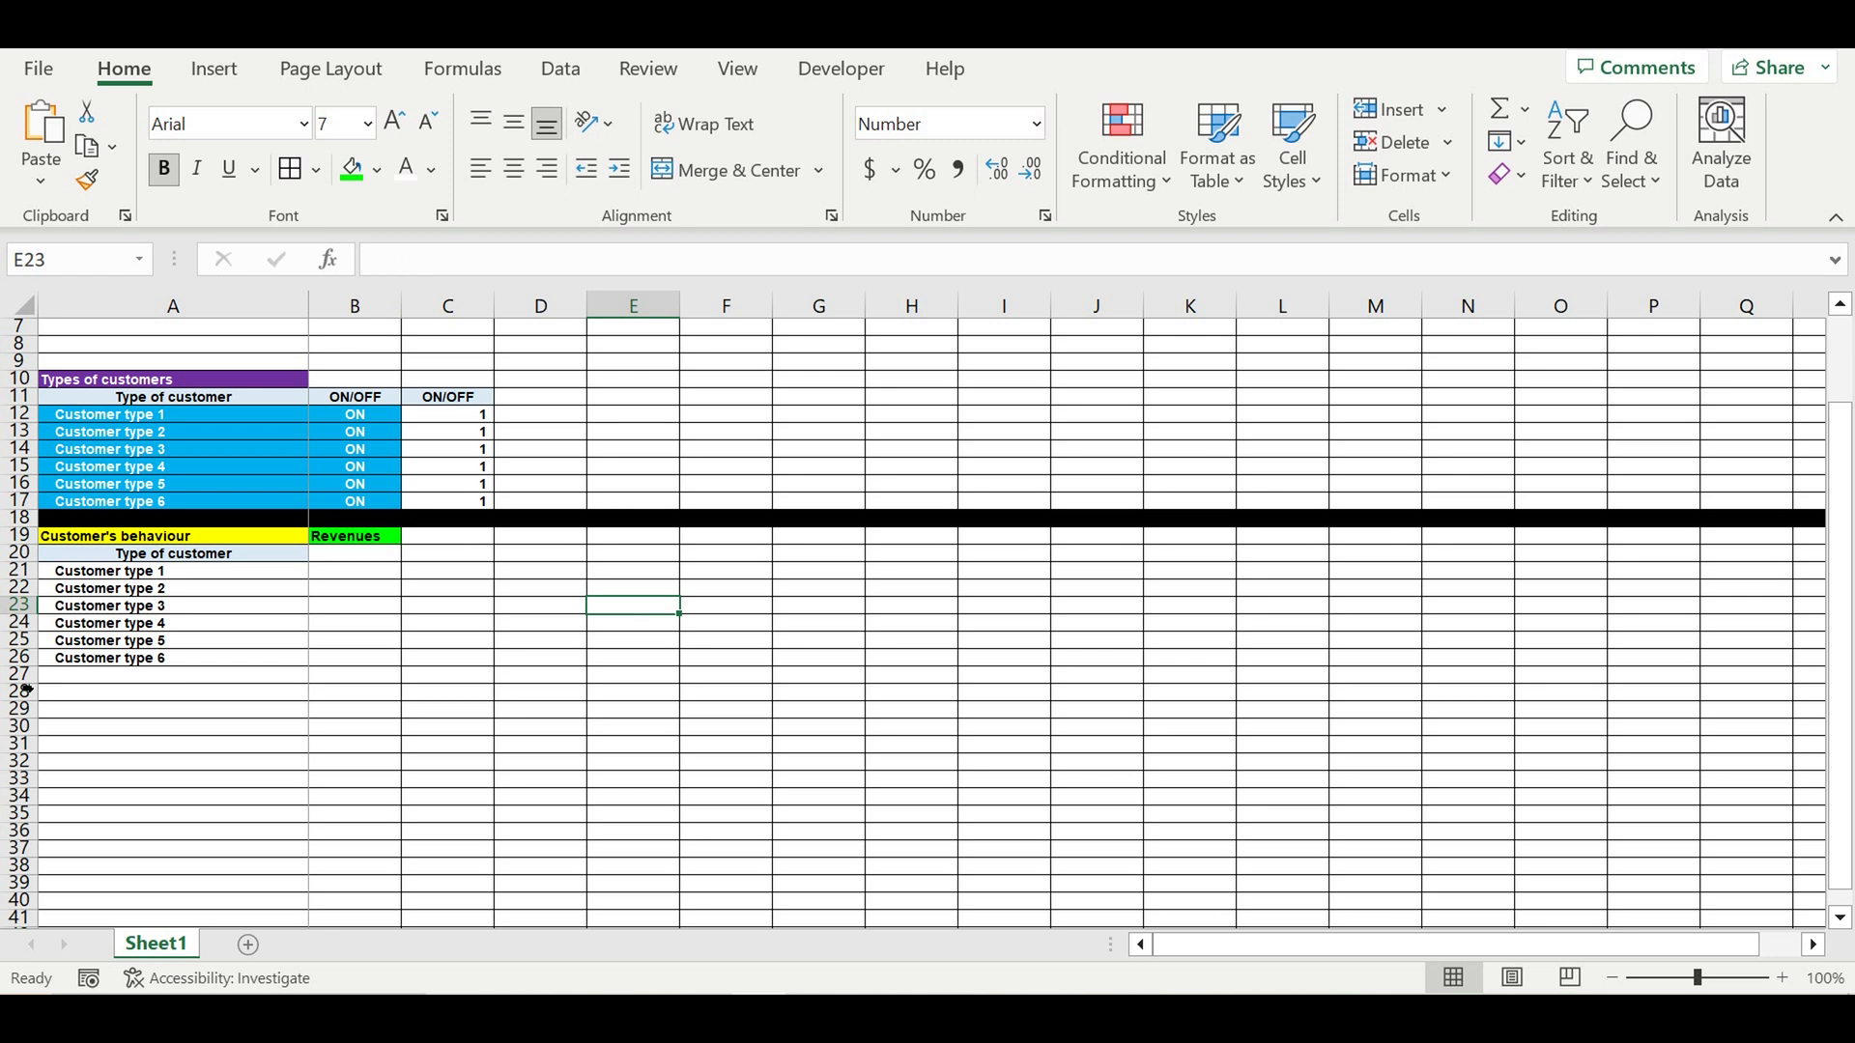
- Fill the whole of row 27 with black as a divider below the customer's behaviour section
{"action": "left_click", "coordinate": [19, 679]}
{"action": "left_click", "coordinate": [377, 170]}
{"action": "left_click", "coordinate": [377, 244]}
{"action": "left_click", "coordinate": [483, 642]}
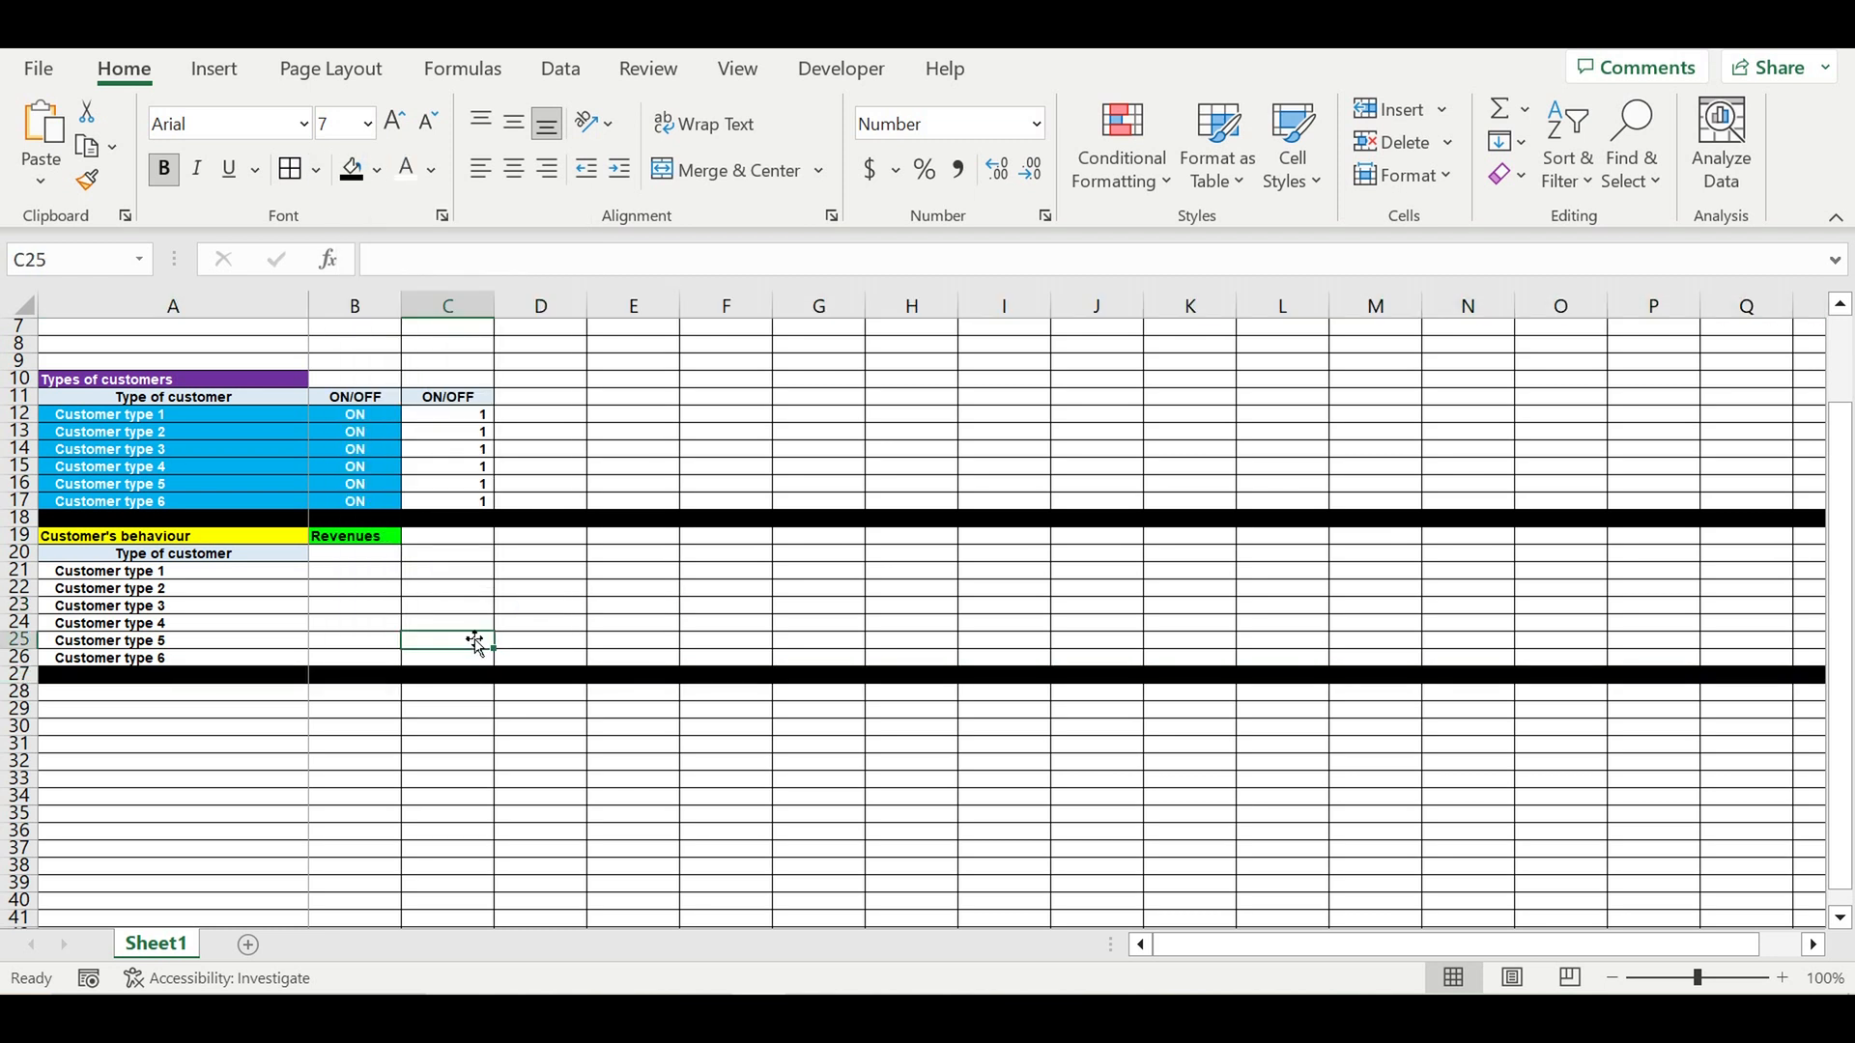
{"action": "left_click", "coordinate": [359, 562]}
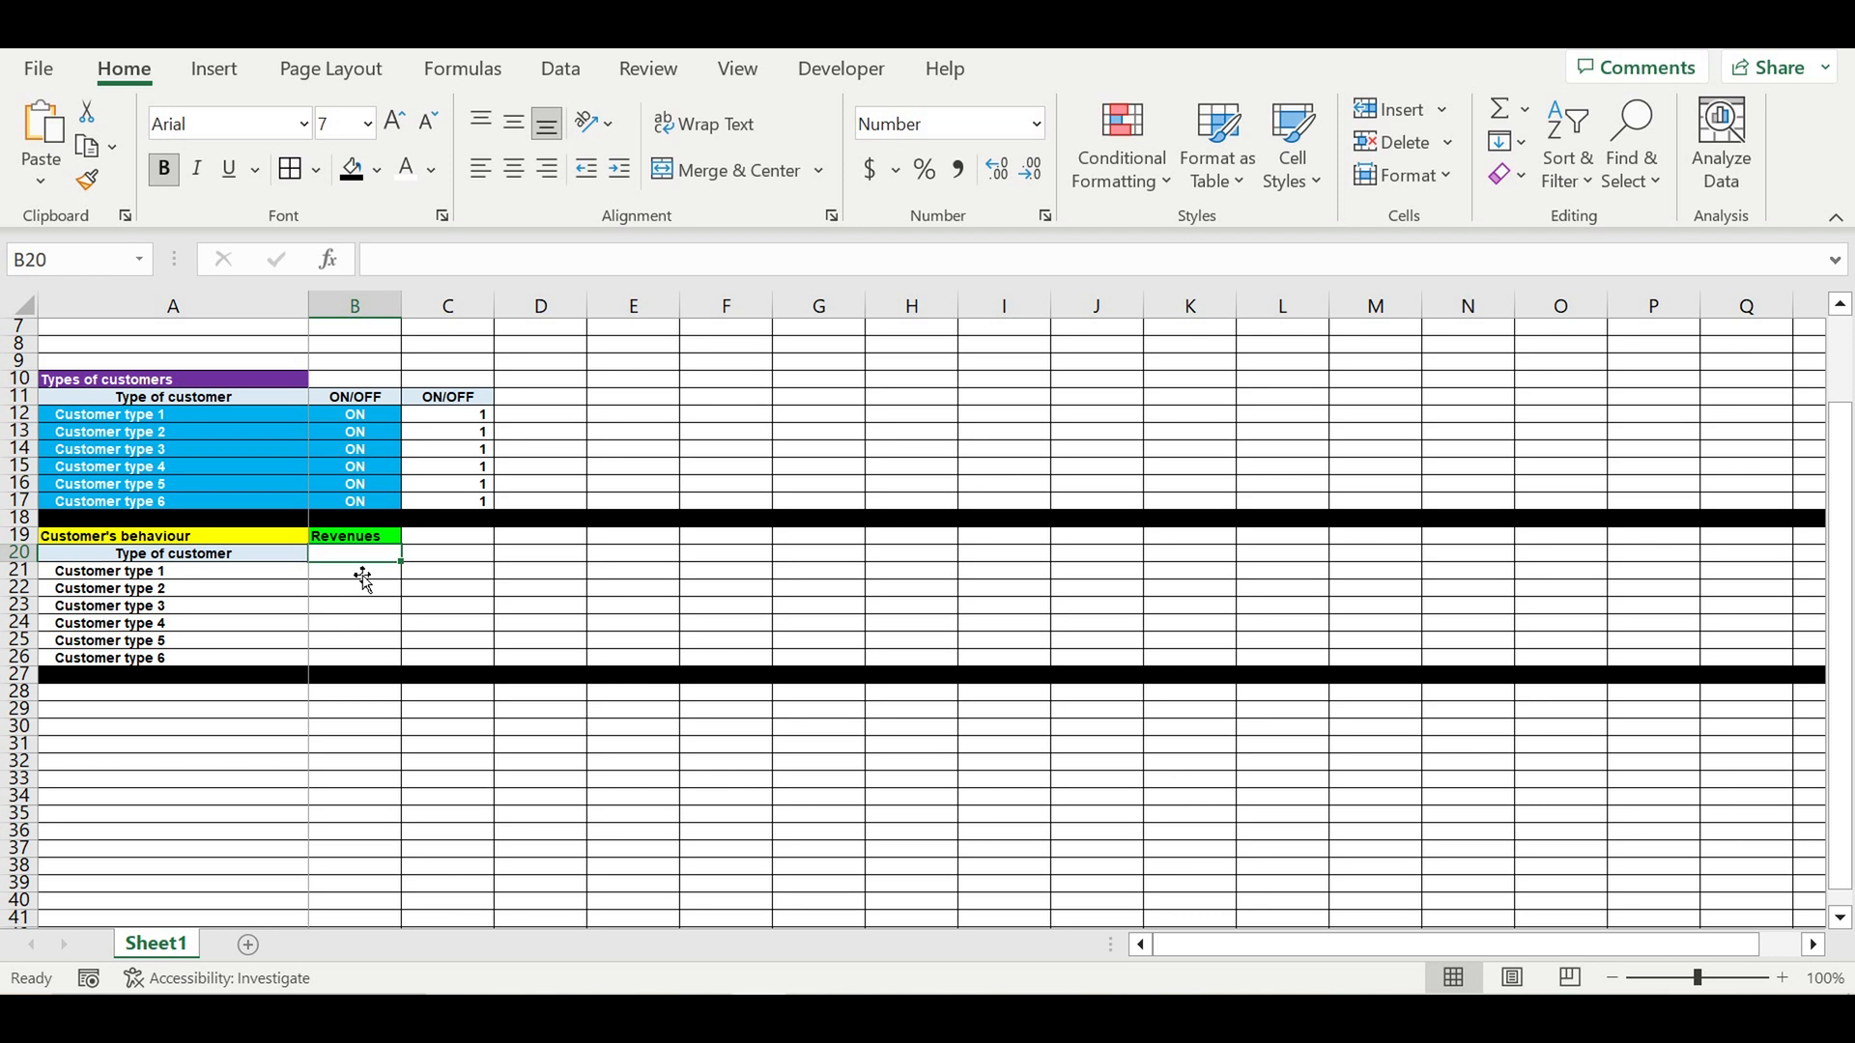
- Start the period numbering in row 20 with 1 in B20 and =B20+1 in C20
{"action": "type", "text": "1"}
{"action": "left_click", "coordinate": [375, 591]}
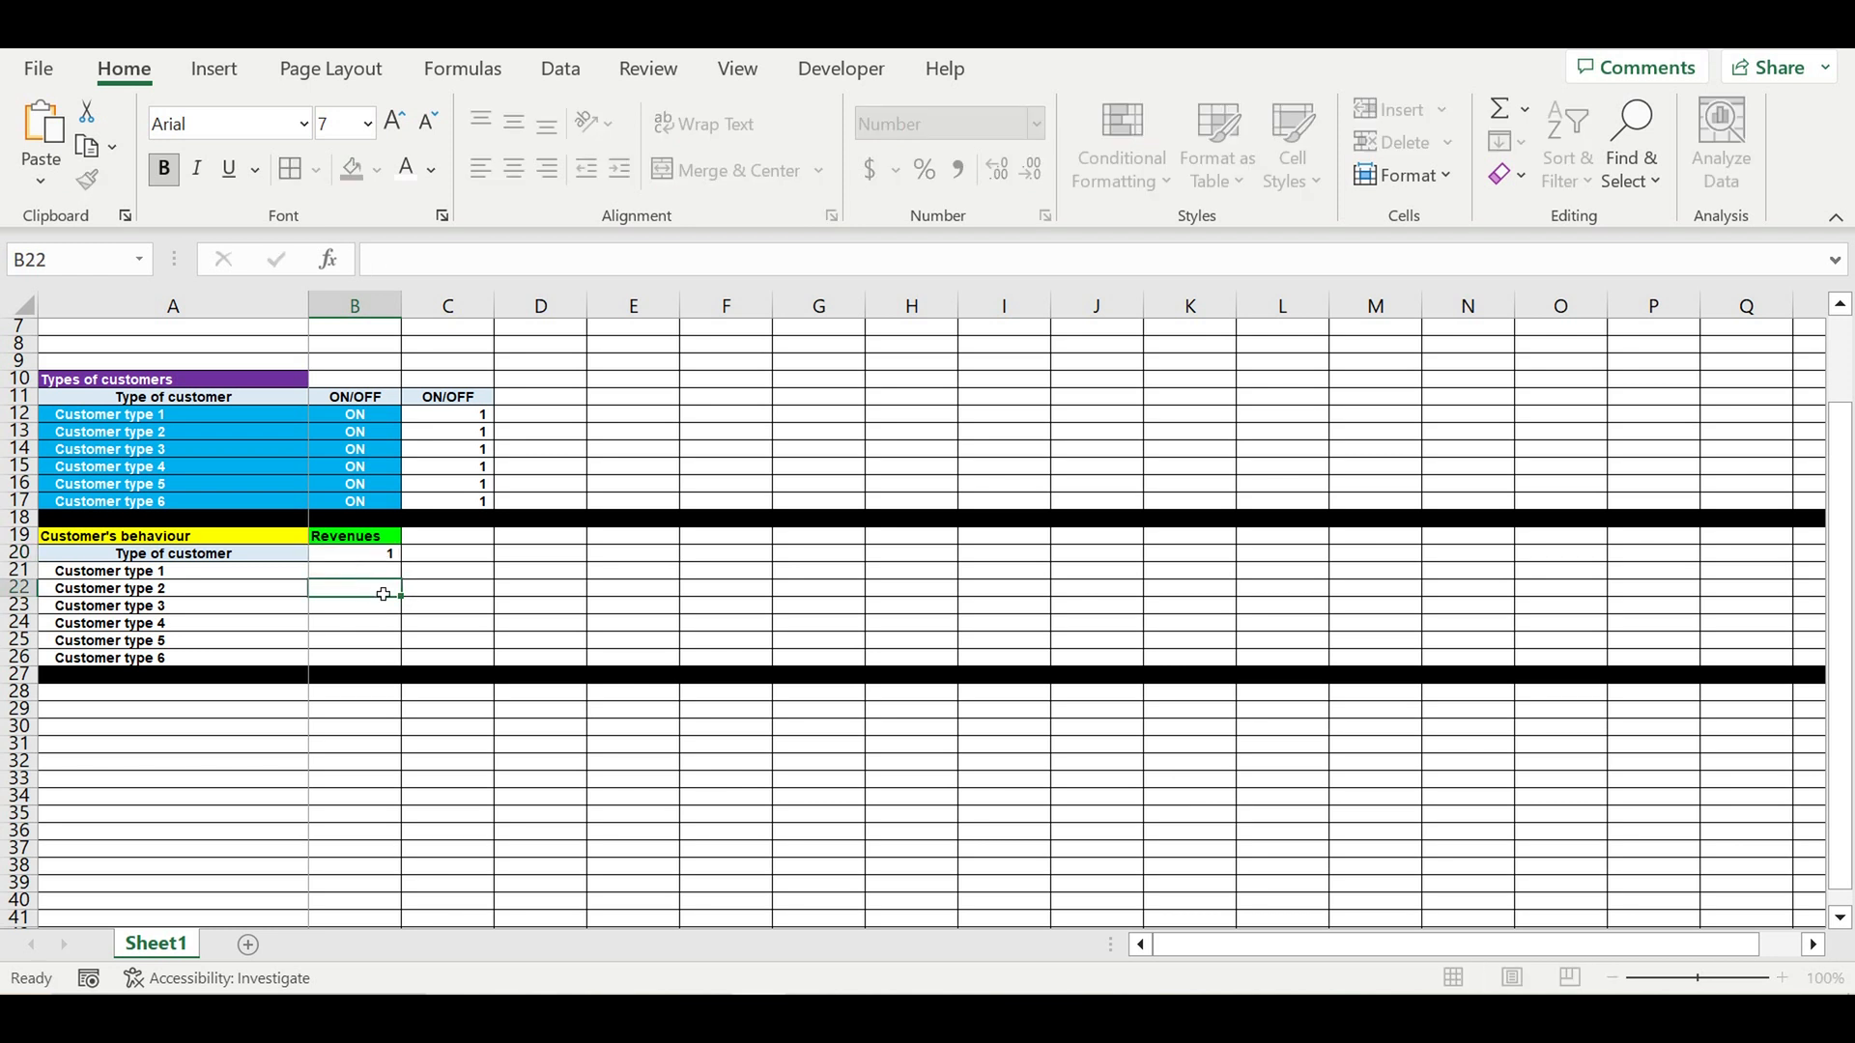
{"action": "left_click", "coordinate": [455, 555]}
{"action": "type", "text": "="}
{"action": "left_click", "coordinate": [359, 557]}
{"action": "type", "text": "+1"}
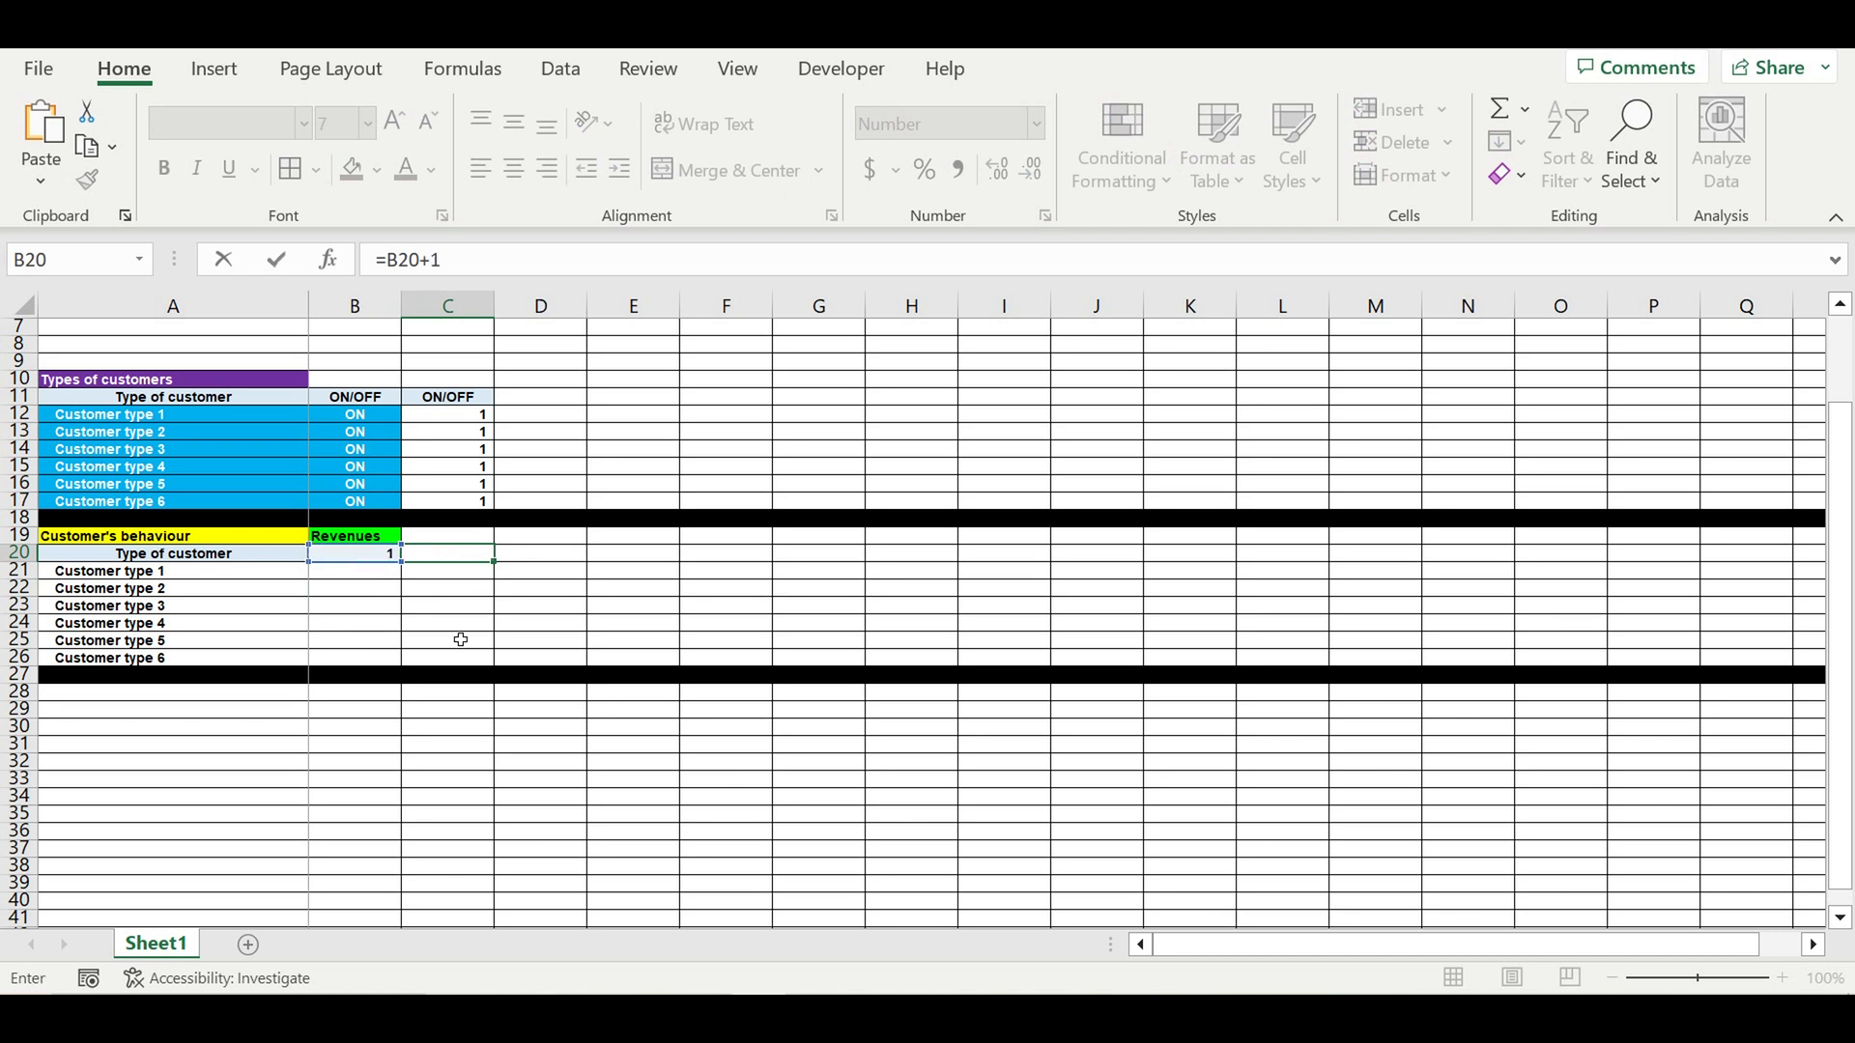
{"action": "key", "text": "Return"}
- Centre the period numbers in B20:C20 and give them the lightest blue theme fill
{"action": "left_click", "coordinate": [460, 554]}
{"action": "left_click_drag", "start_coordinate": [391, 559], "coordinate": [439, 563]}
{"action": "left_click", "coordinate": [514, 169]}
{"action": "left_click", "coordinate": [379, 173]}
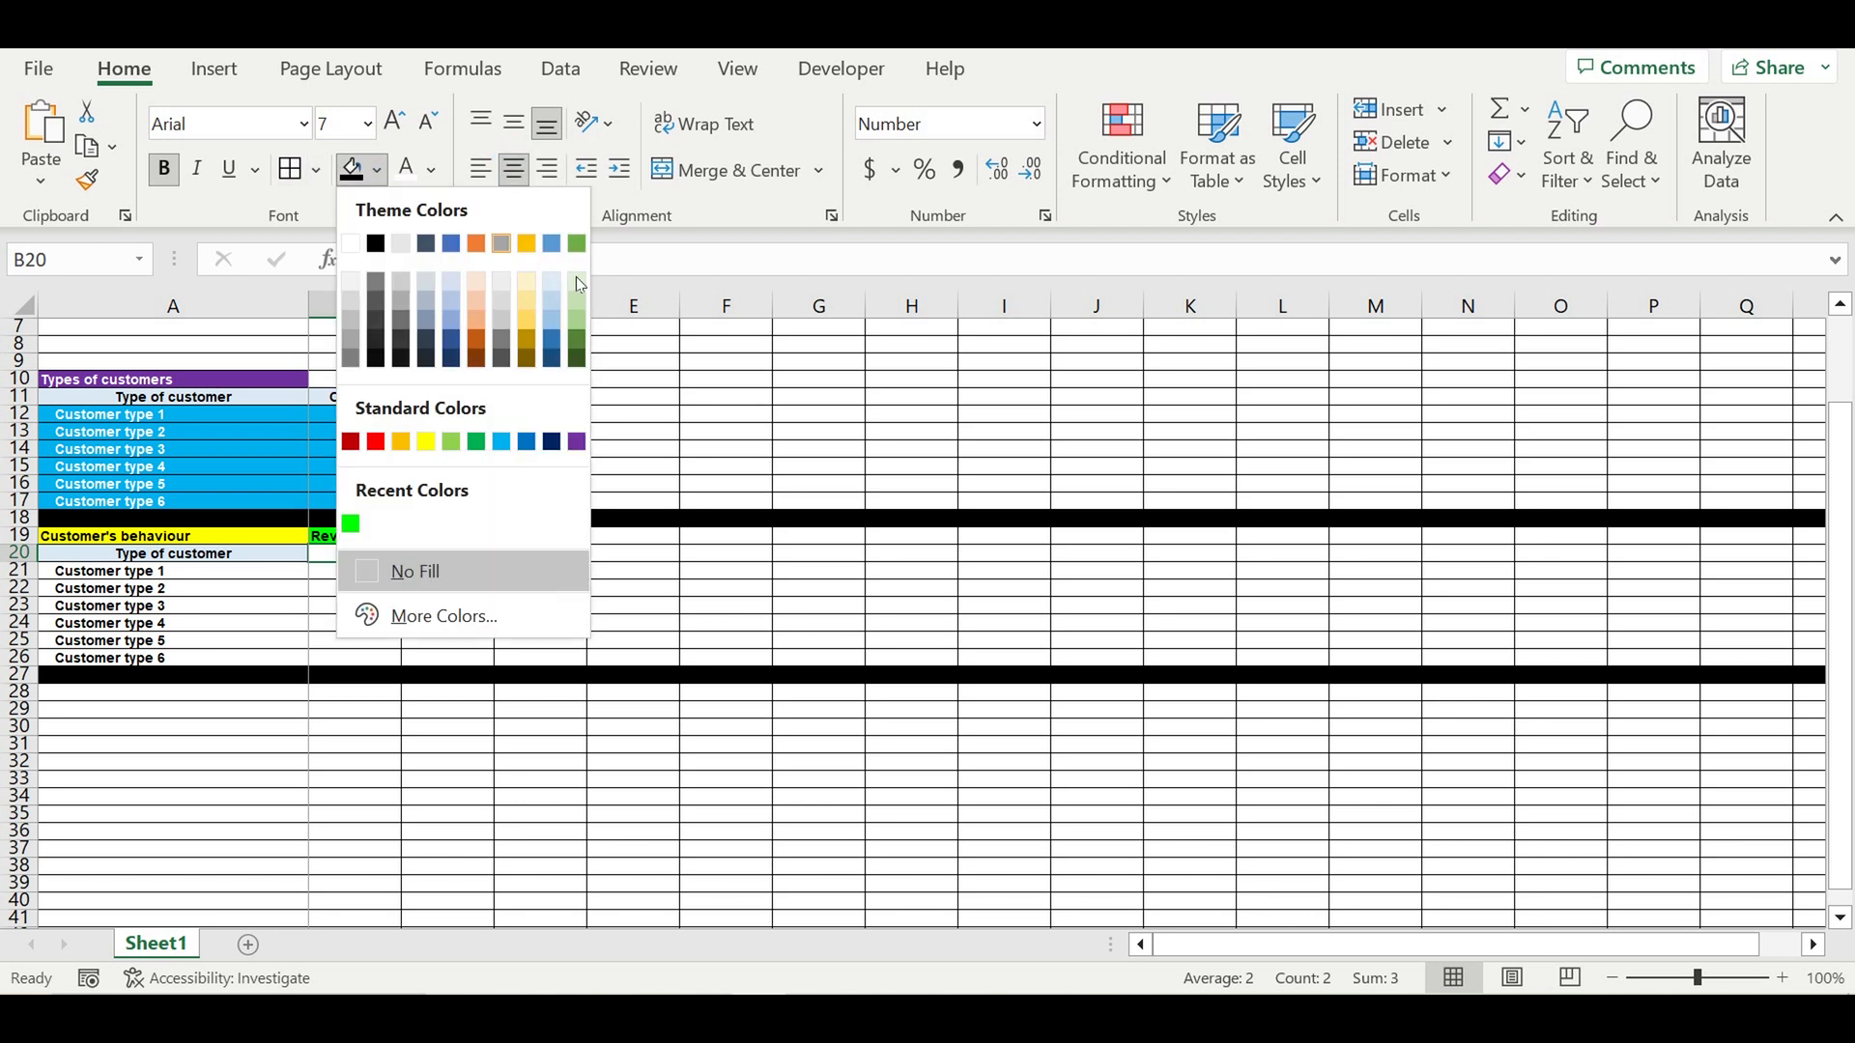
{"action": "left_click", "coordinate": [554, 281]}
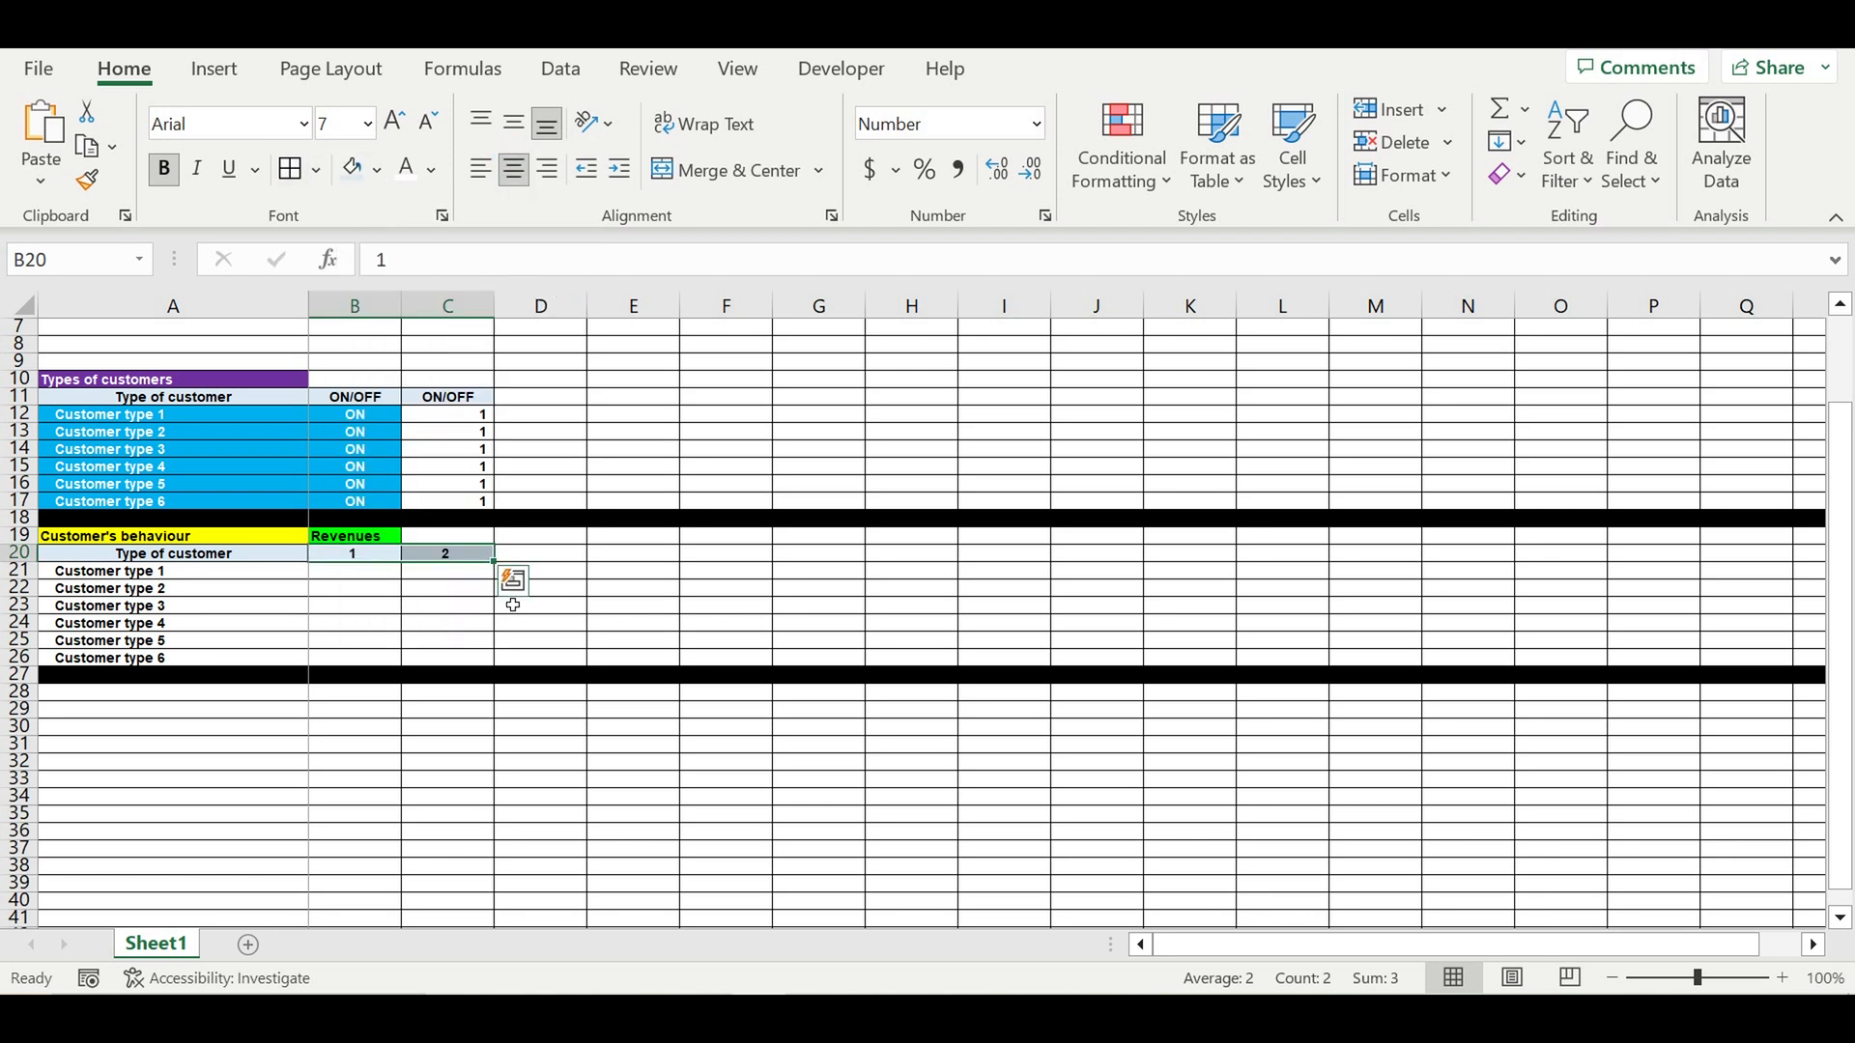
- Copy the C20 period formula across row 20 to DQ20 so the numbering runs up to 120
{"action": "left_click", "coordinate": [450, 555]}
{"action": "left_click_drag", "start_coordinate": [495, 561], "coordinate": [1676, 589]}
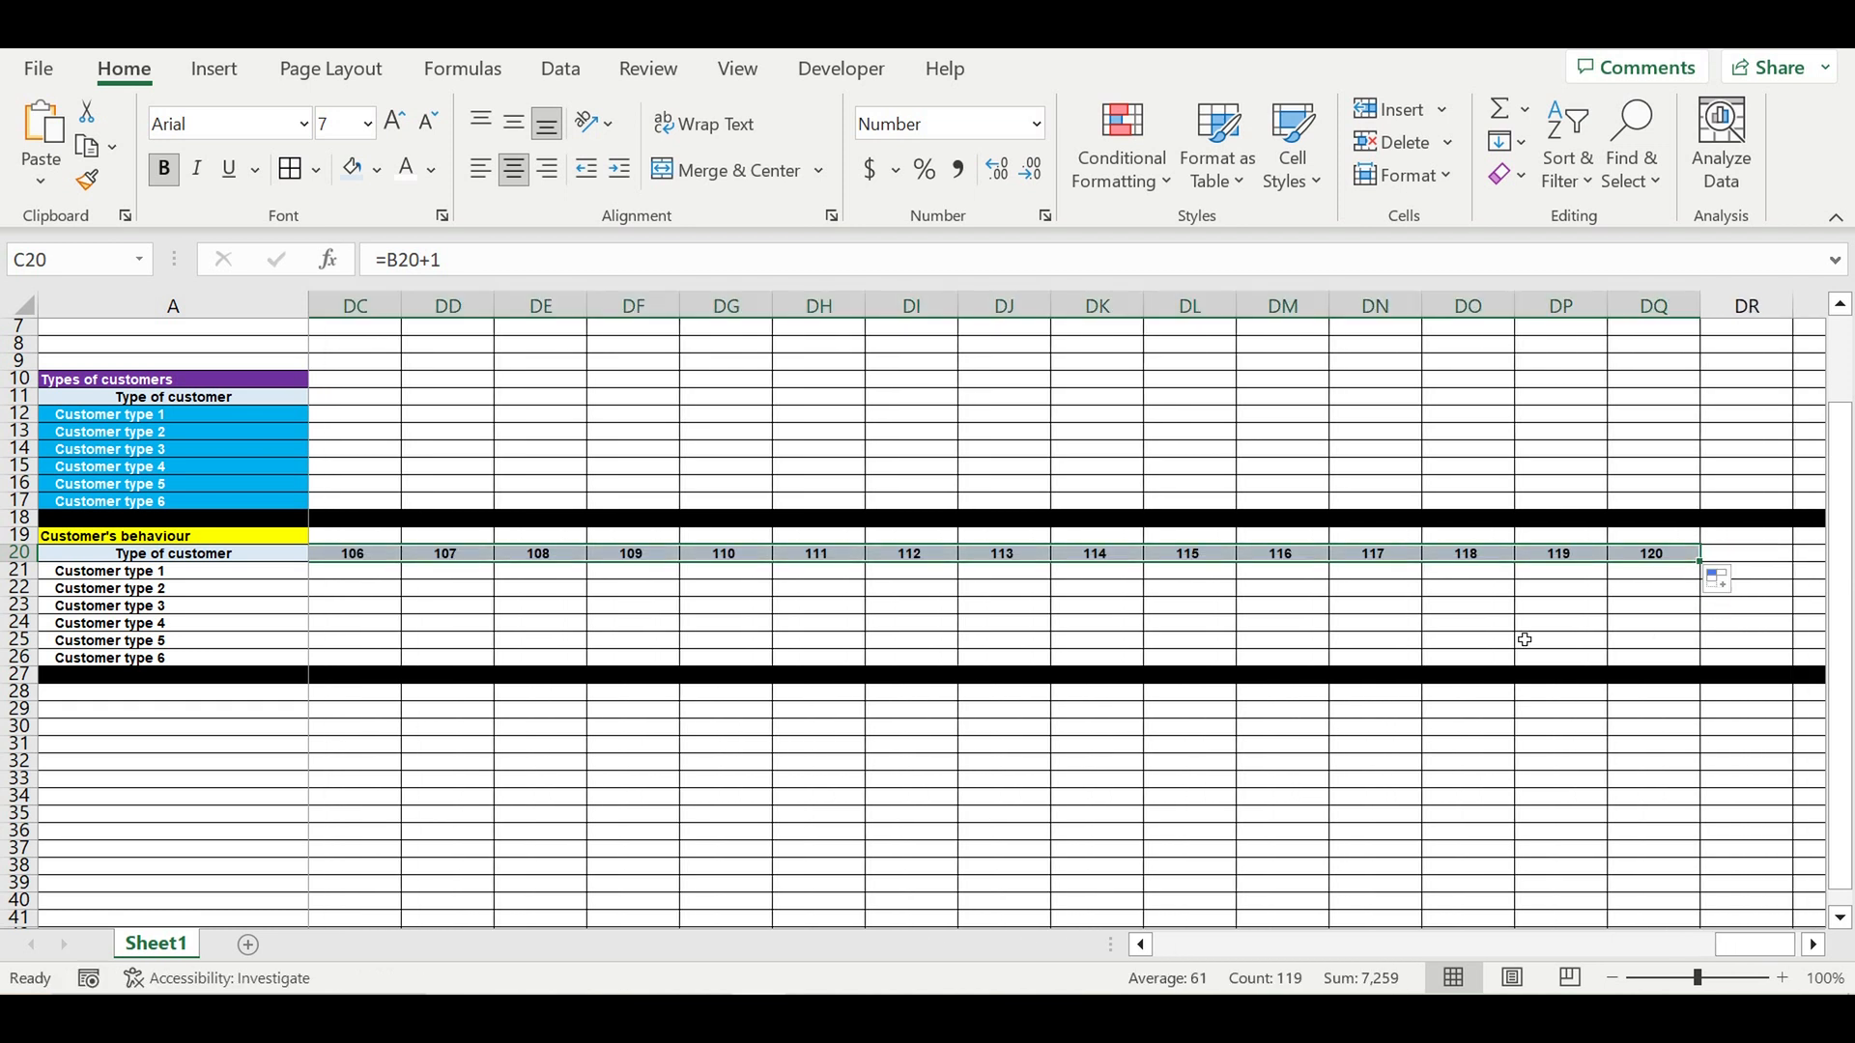
{"action": "left_click", "coordinate": [1524, 640]}
{"action": "left_click", "coordinate": [1657, 555]}
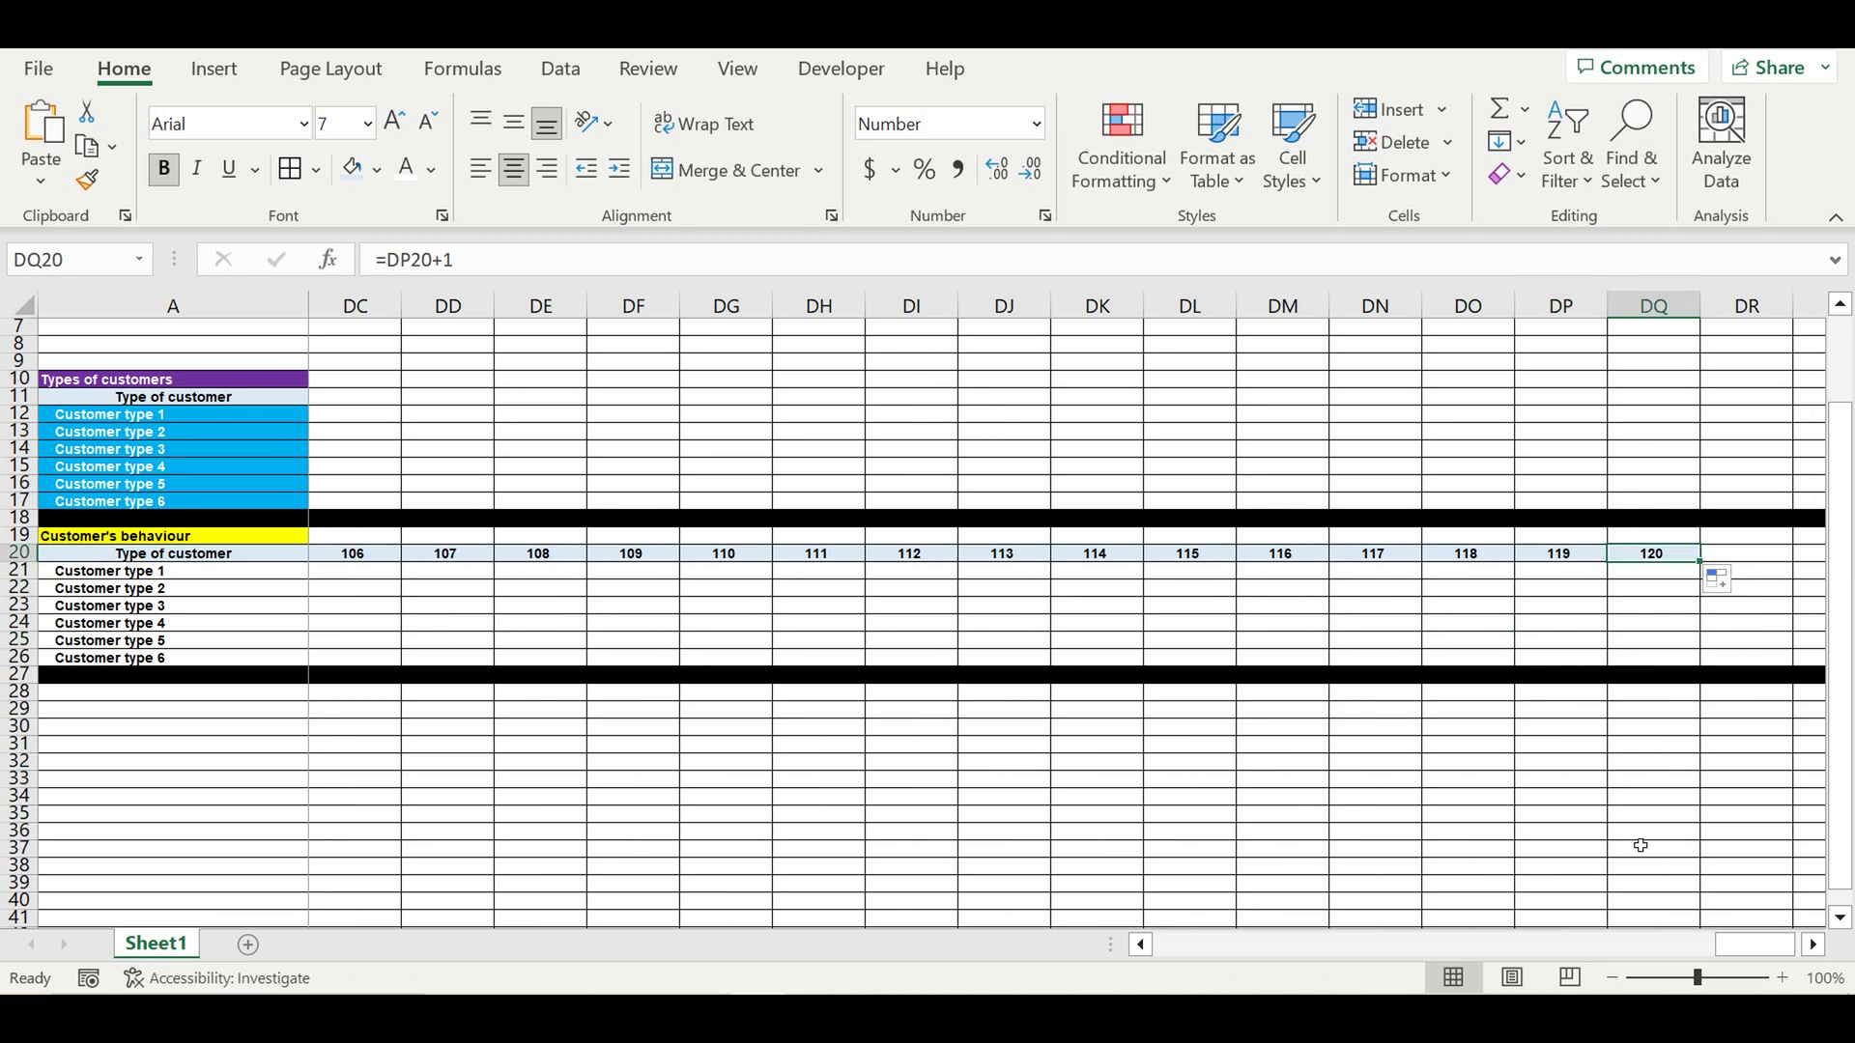
{"action": "left_click_drag", "start_coordinate": [1777, 947], "coordinate": [1198, 945]}
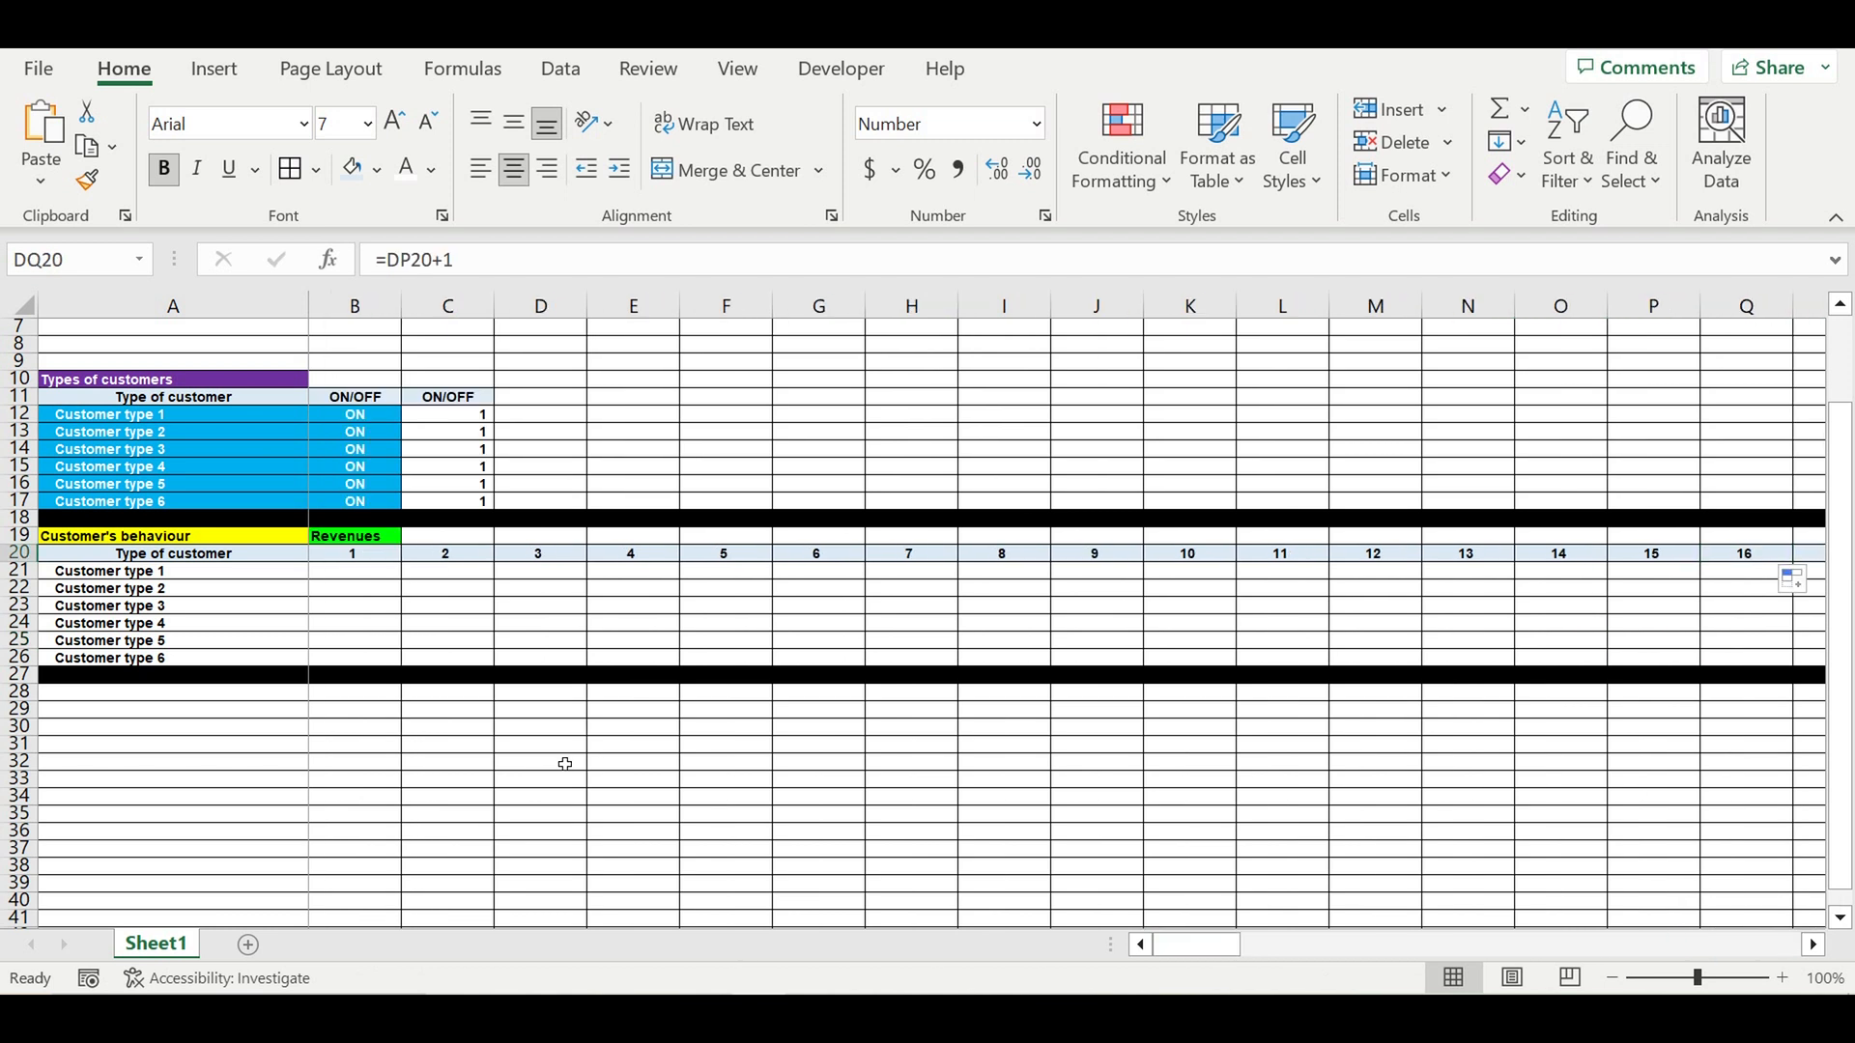
{"action": "left_click", "coordinate": [476, 767]}
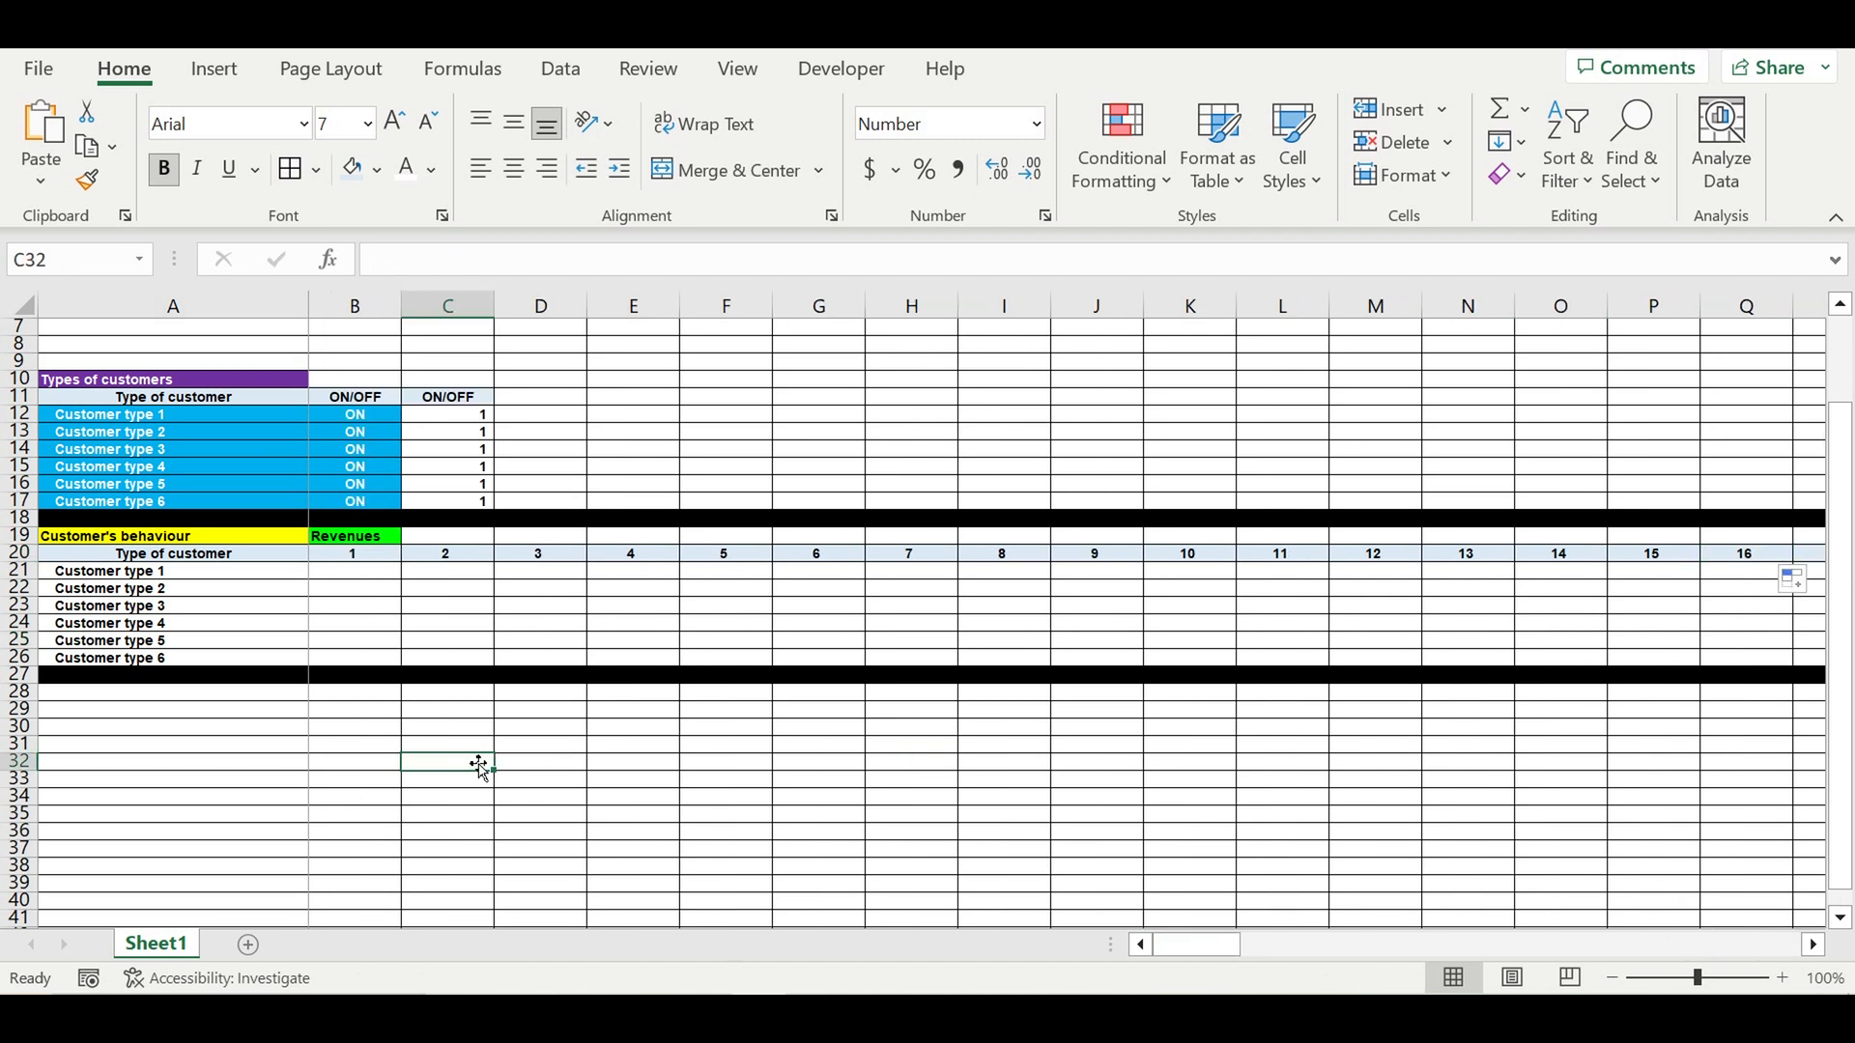
- Copy the ON/OFF heading from C11 into D11 and rename the new heading "Lifecycle"
{"action": "left_click", "coordinate": [471, 397]}
{"action": "left_click_drag", "start_coordinate": [501, 402], "coordinate": [553, 401]}
{"action": "left_click", "coordinate": [554, 401]}
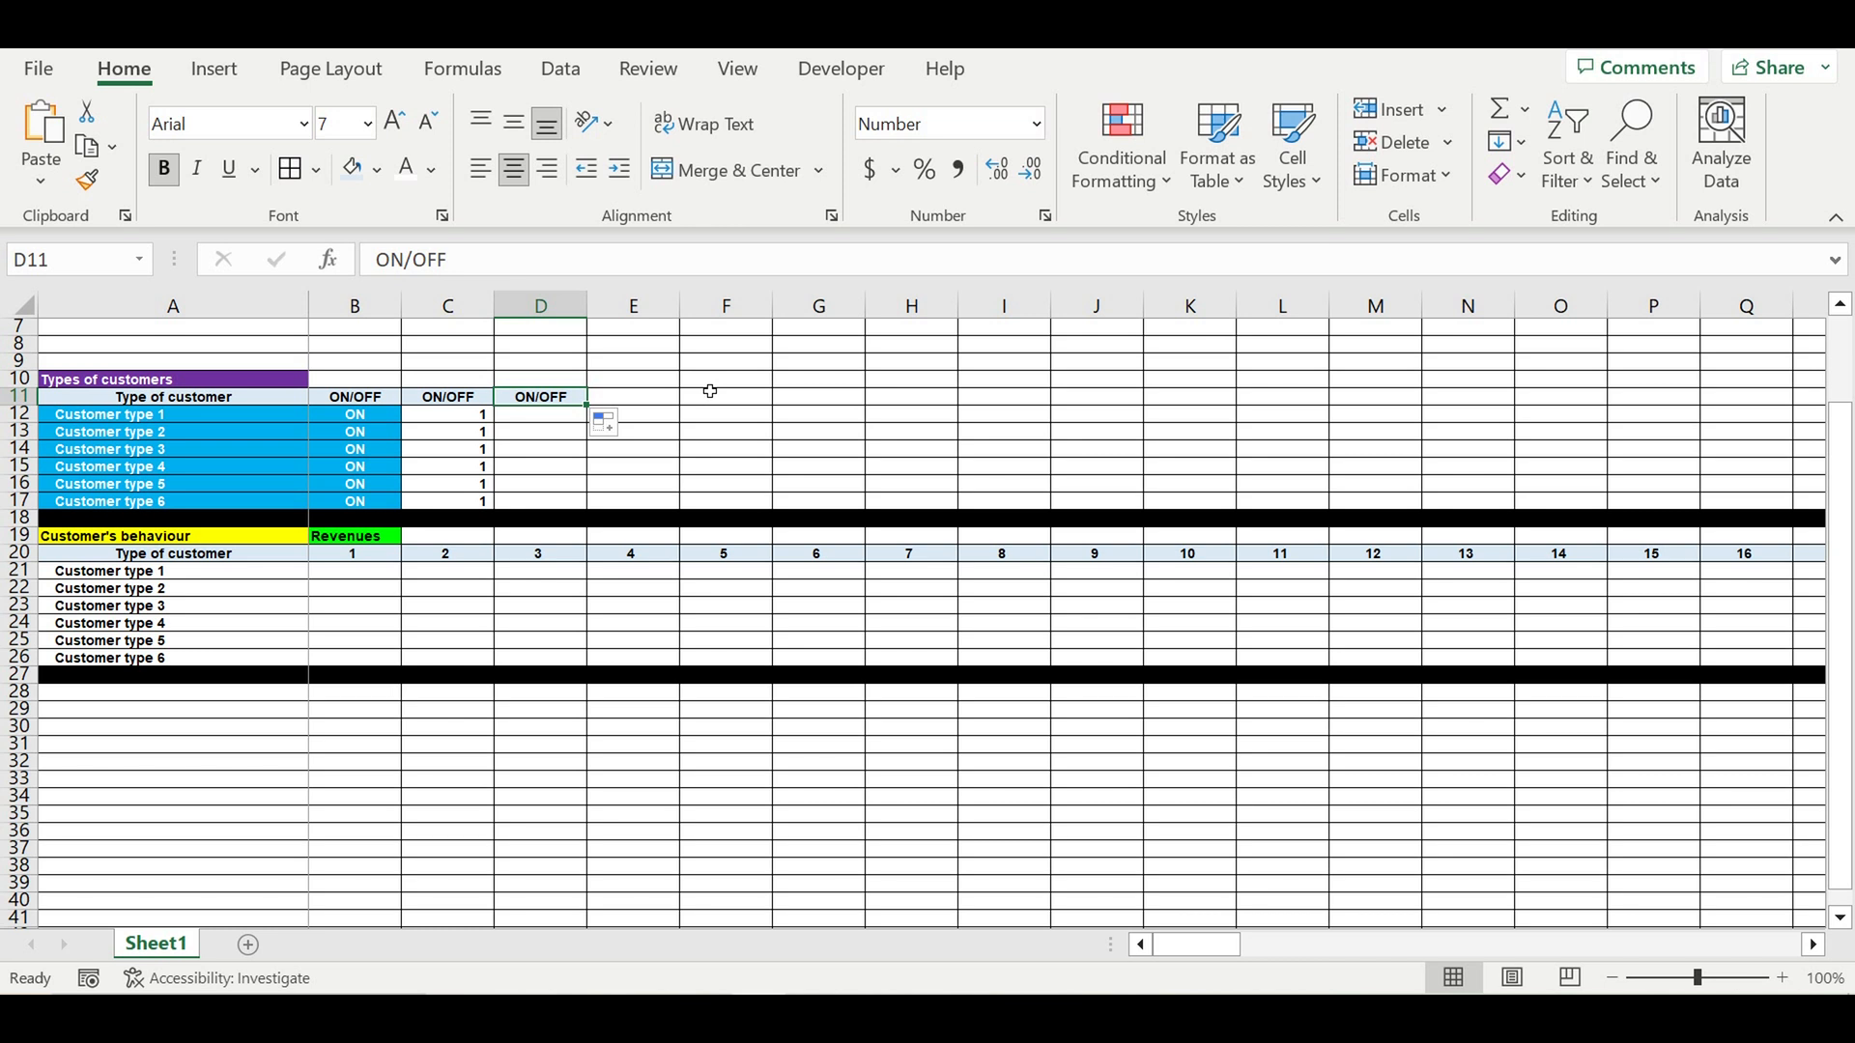
{"action": "type", "text": "Lif"}
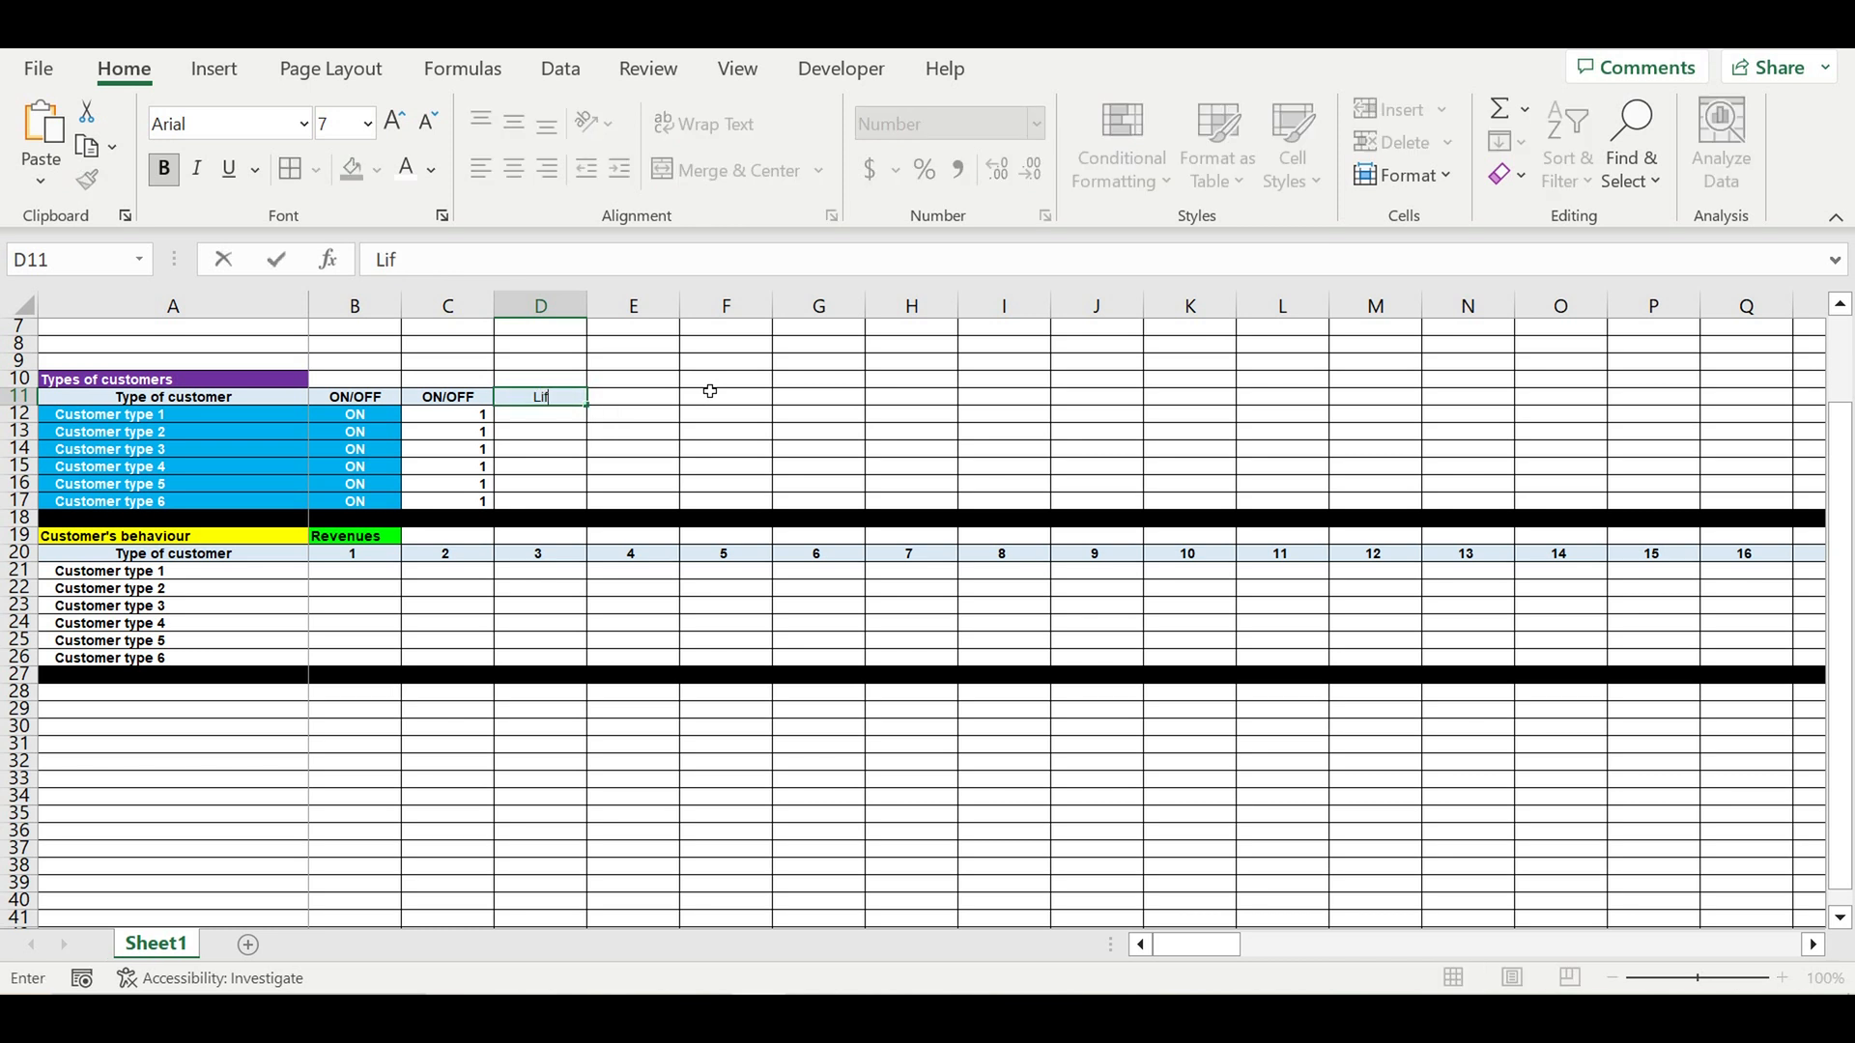
{"action": "type", "text": "ecycle"}
{"action": "key", "text": "Return"}
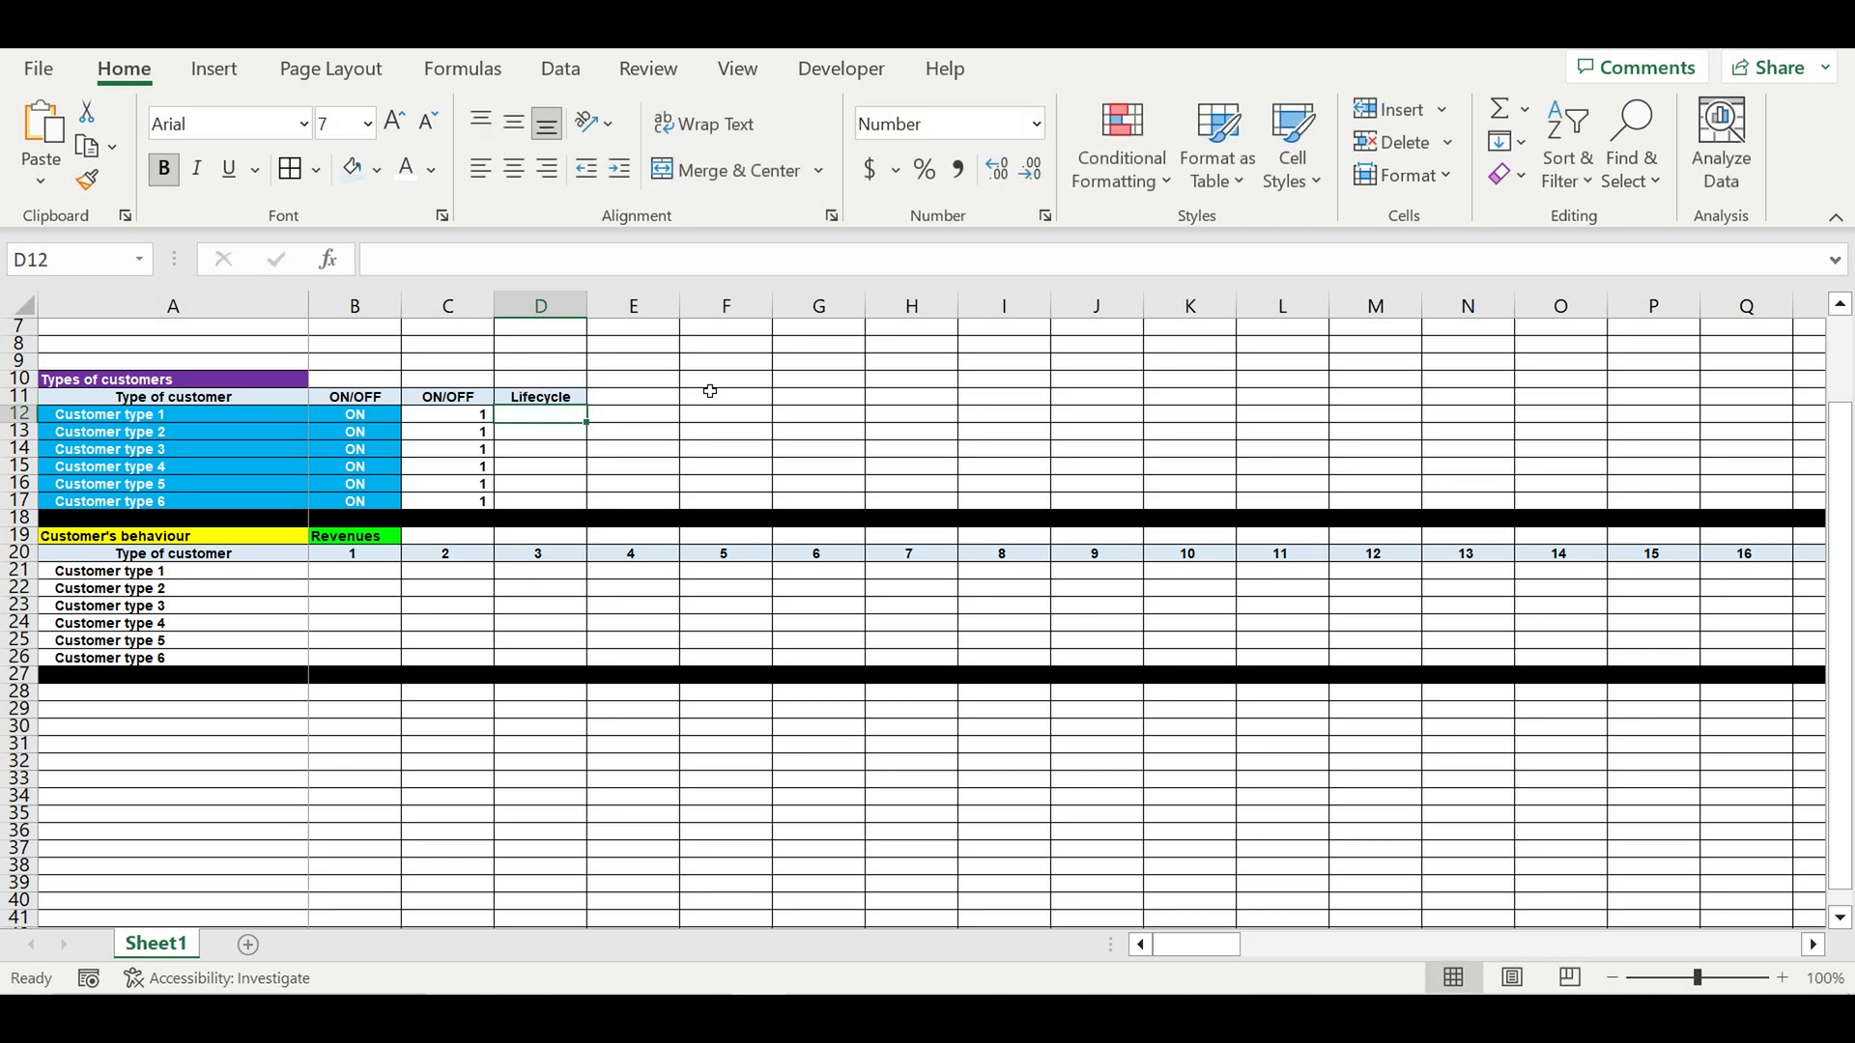
- Enter the lifecycles 1, 6, 12, 24, 36 and 120 for customer types 1 to 6 in D12:D17
{"action": "left_click", "coordinate": [552, 401]}
{"action": "left_click", "coordinate": [565, 428]}
{"action": "type", "text": "1"}
{"action": "key", "text": "Return"}
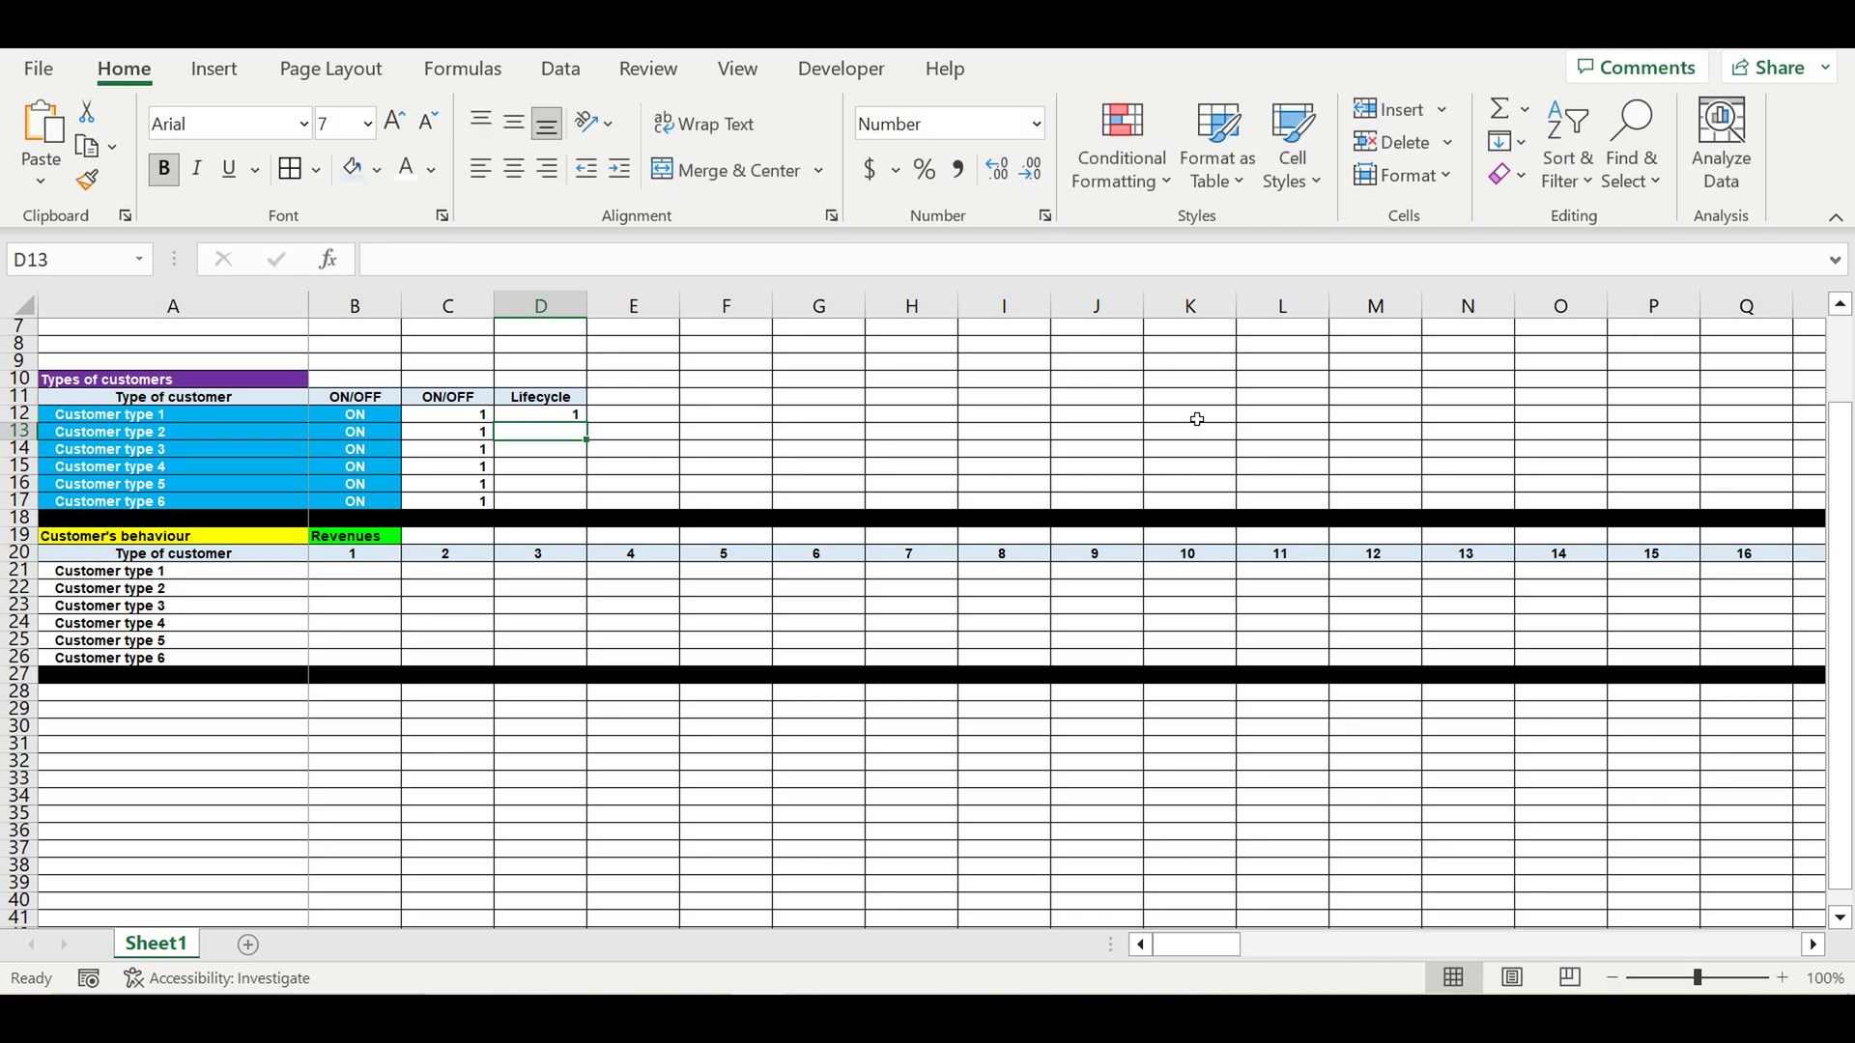
{"action": "type", "text": "6"}
{"action": "key", "text": "Return"}
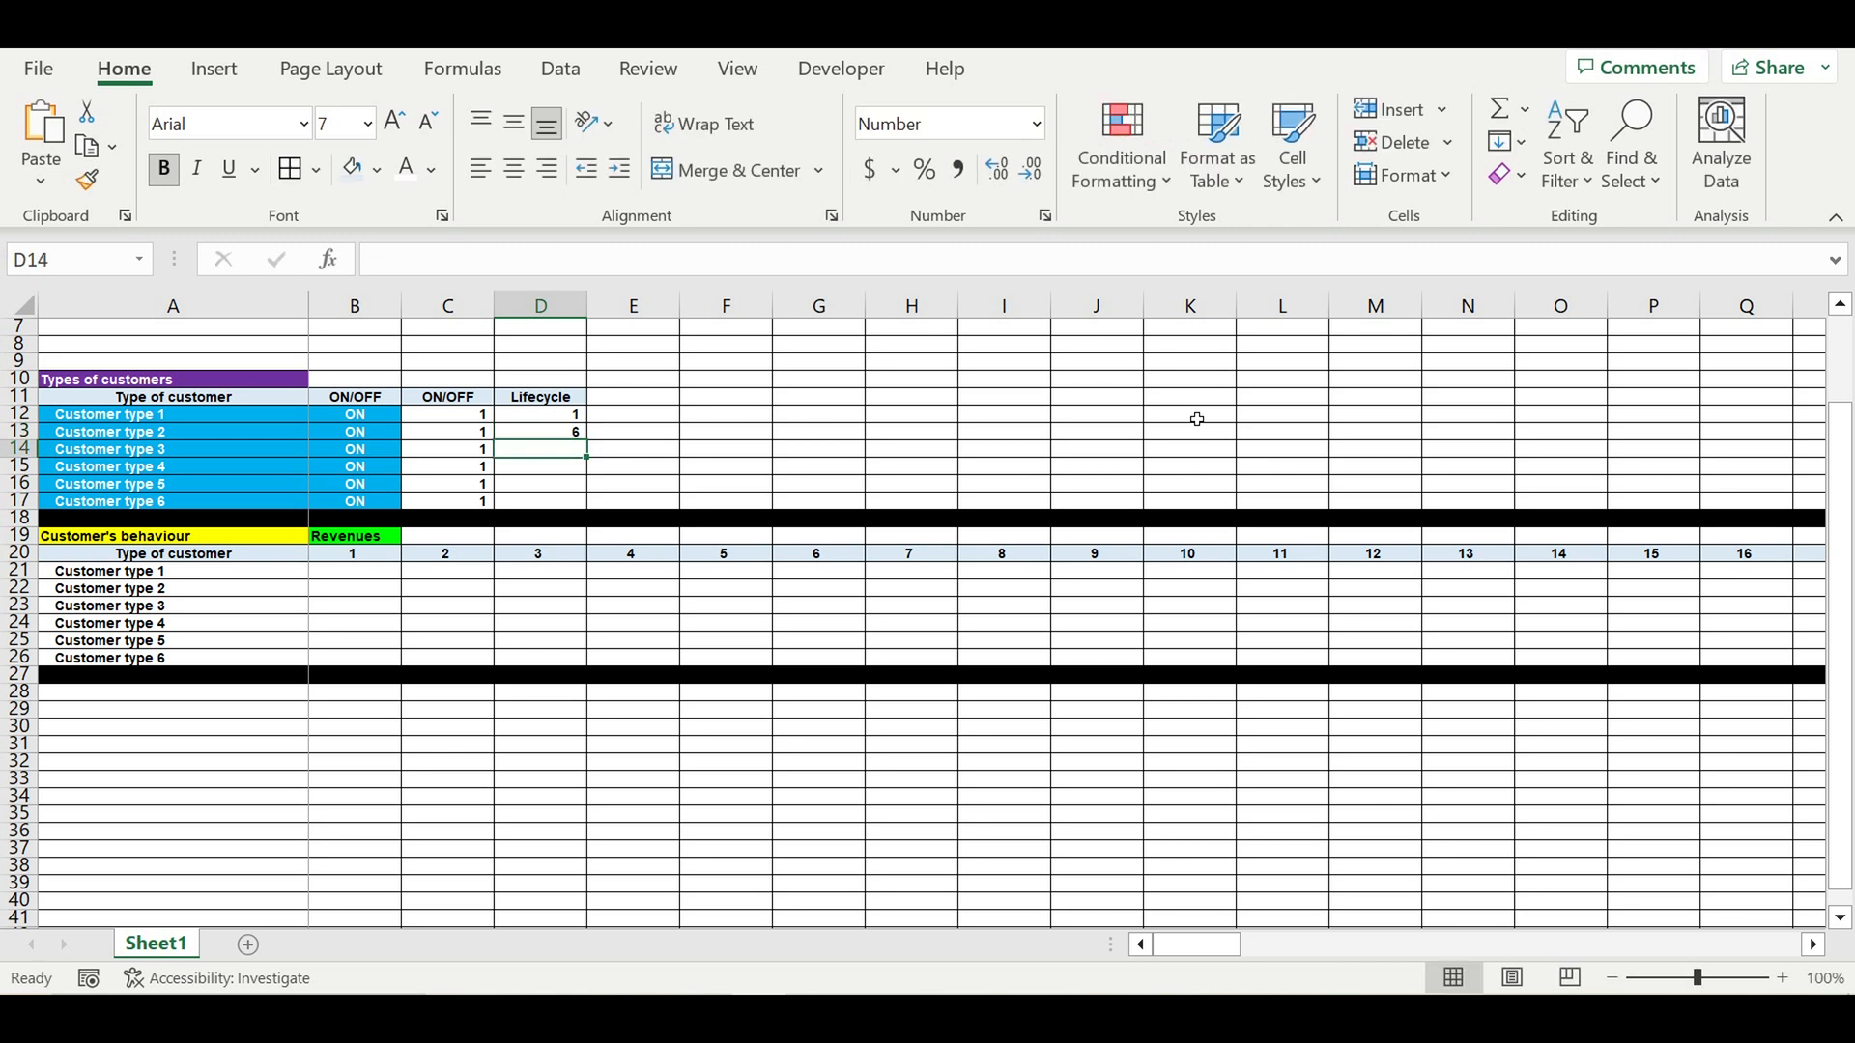
{"action": "type", "text": "12"}
{"action": "key", "text": "Return"}
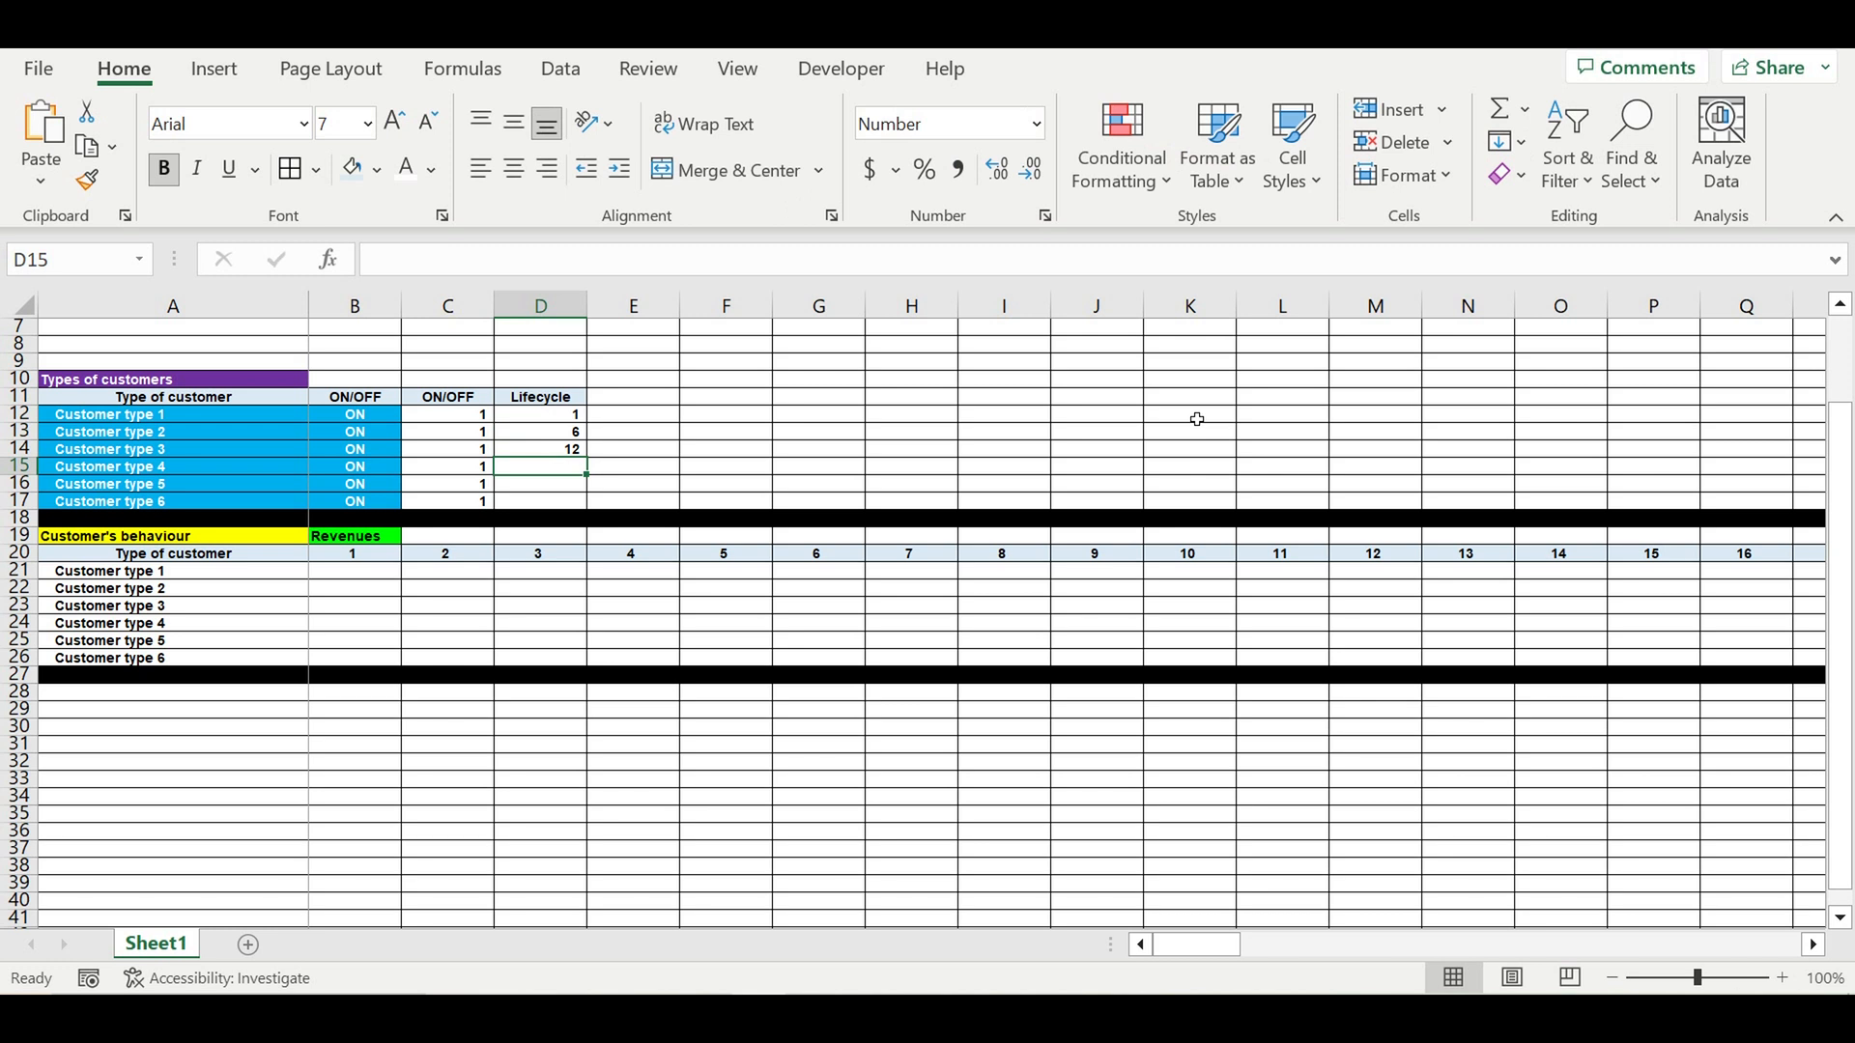
{"action": "type", "text": "24"}
{"action": "key", "text": "Return"}
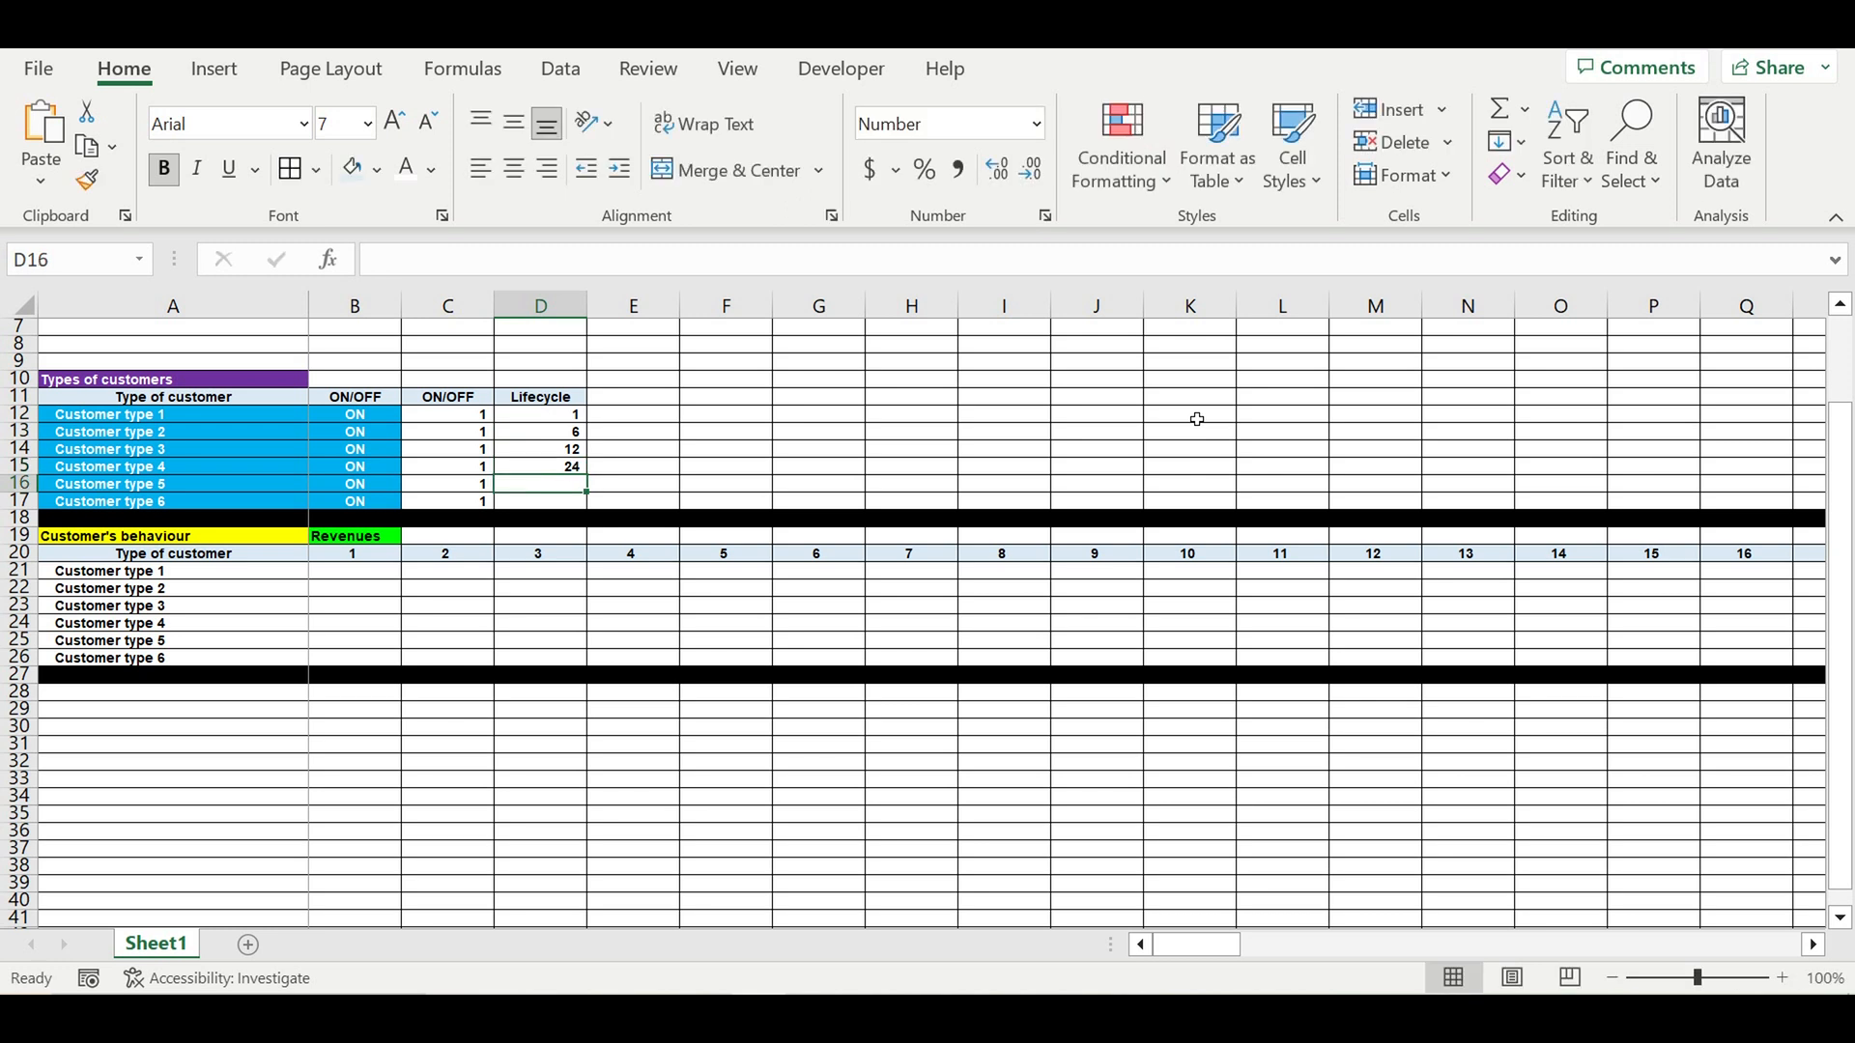
{"action": "type", "text": "36"}
{"action": "key", "text": "Return"}
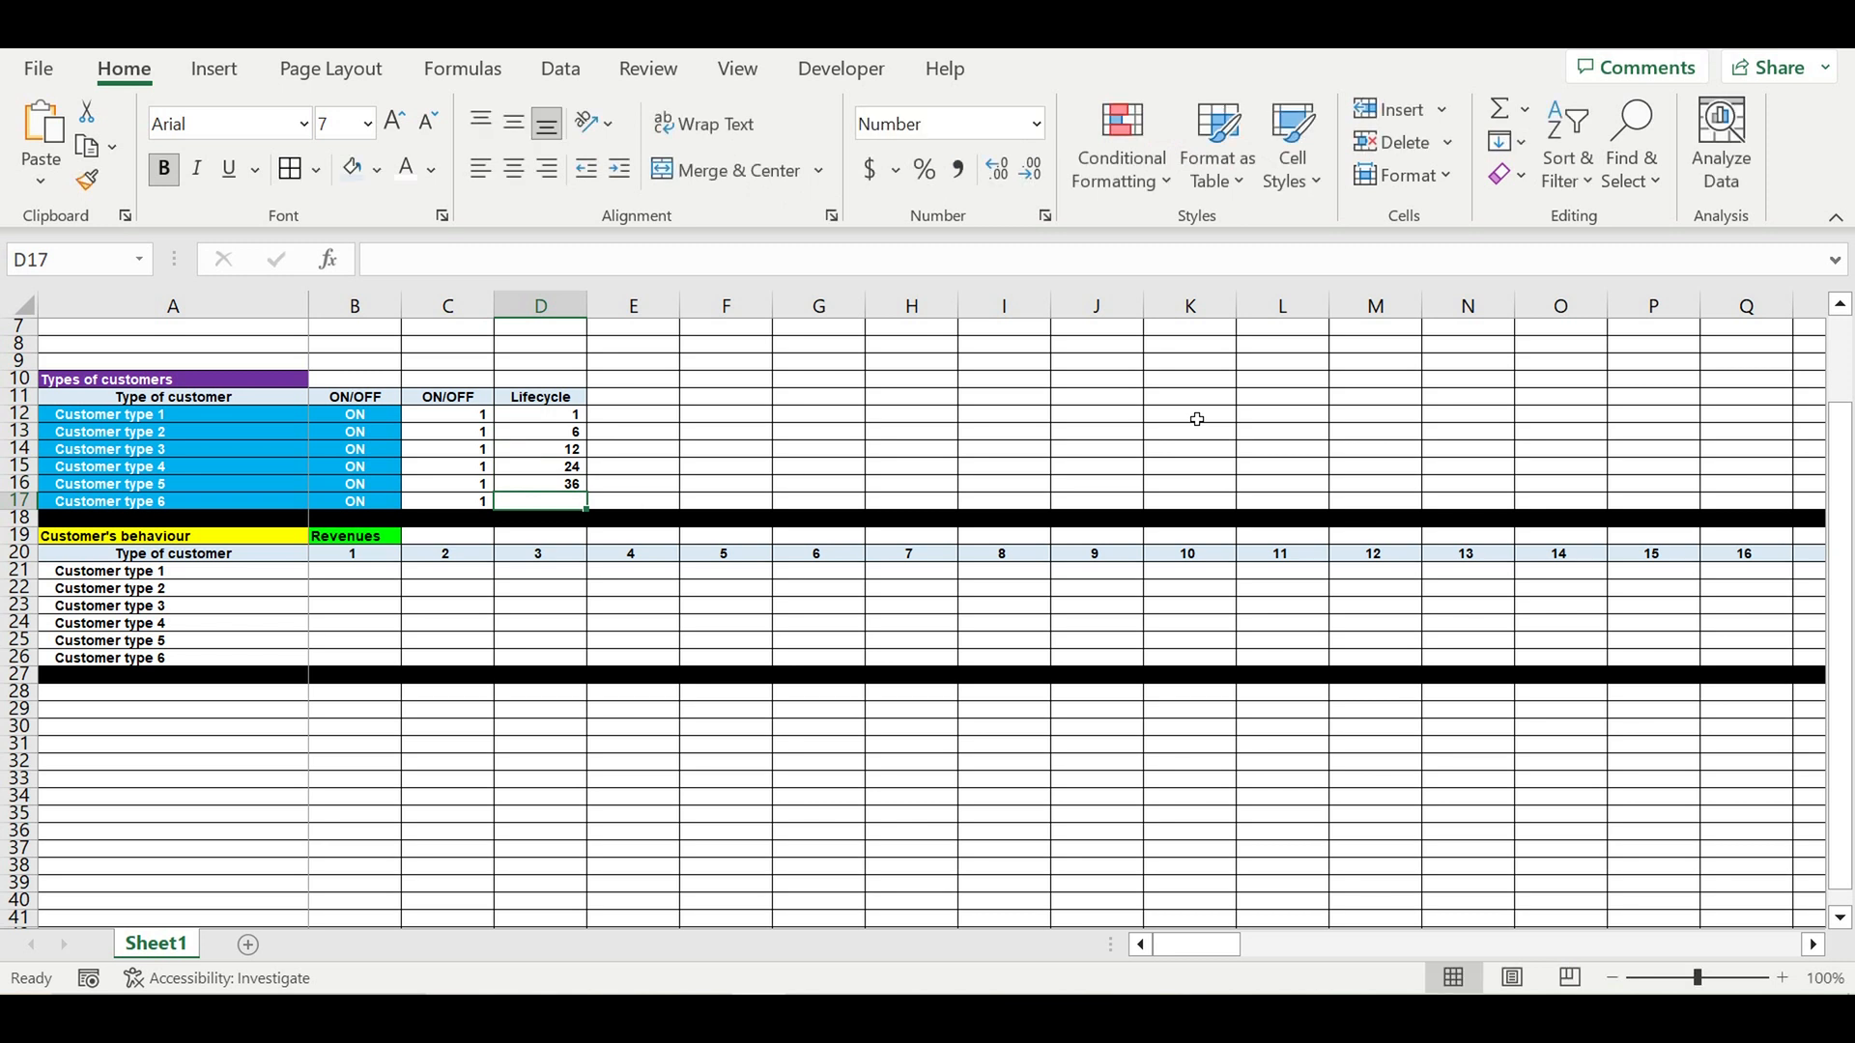
{"action": "type", "text": "120"}
{"action": "key", "text": "Return"}
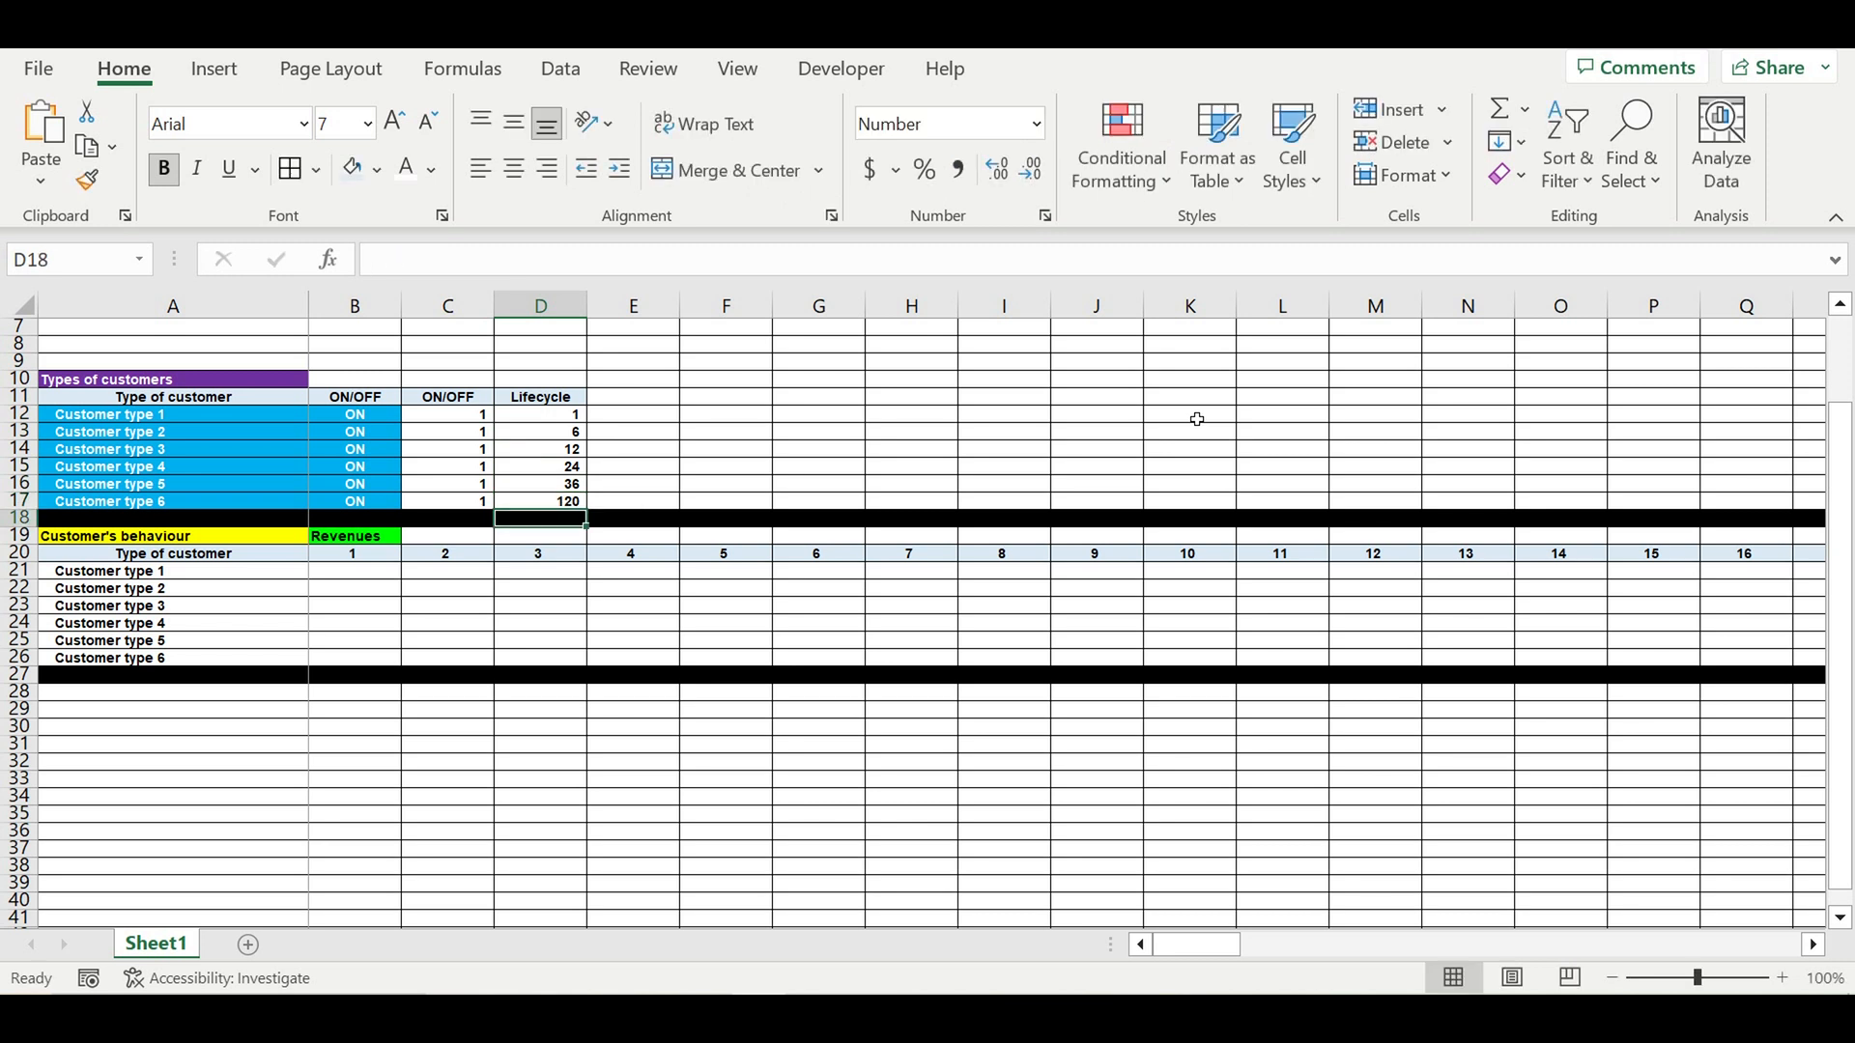
- Copy the Lifecycle heading into E11, rename it "Lifecycle (final)" and fit column E to its text
{"action": "left_click", "coordinate": [521, 417]}
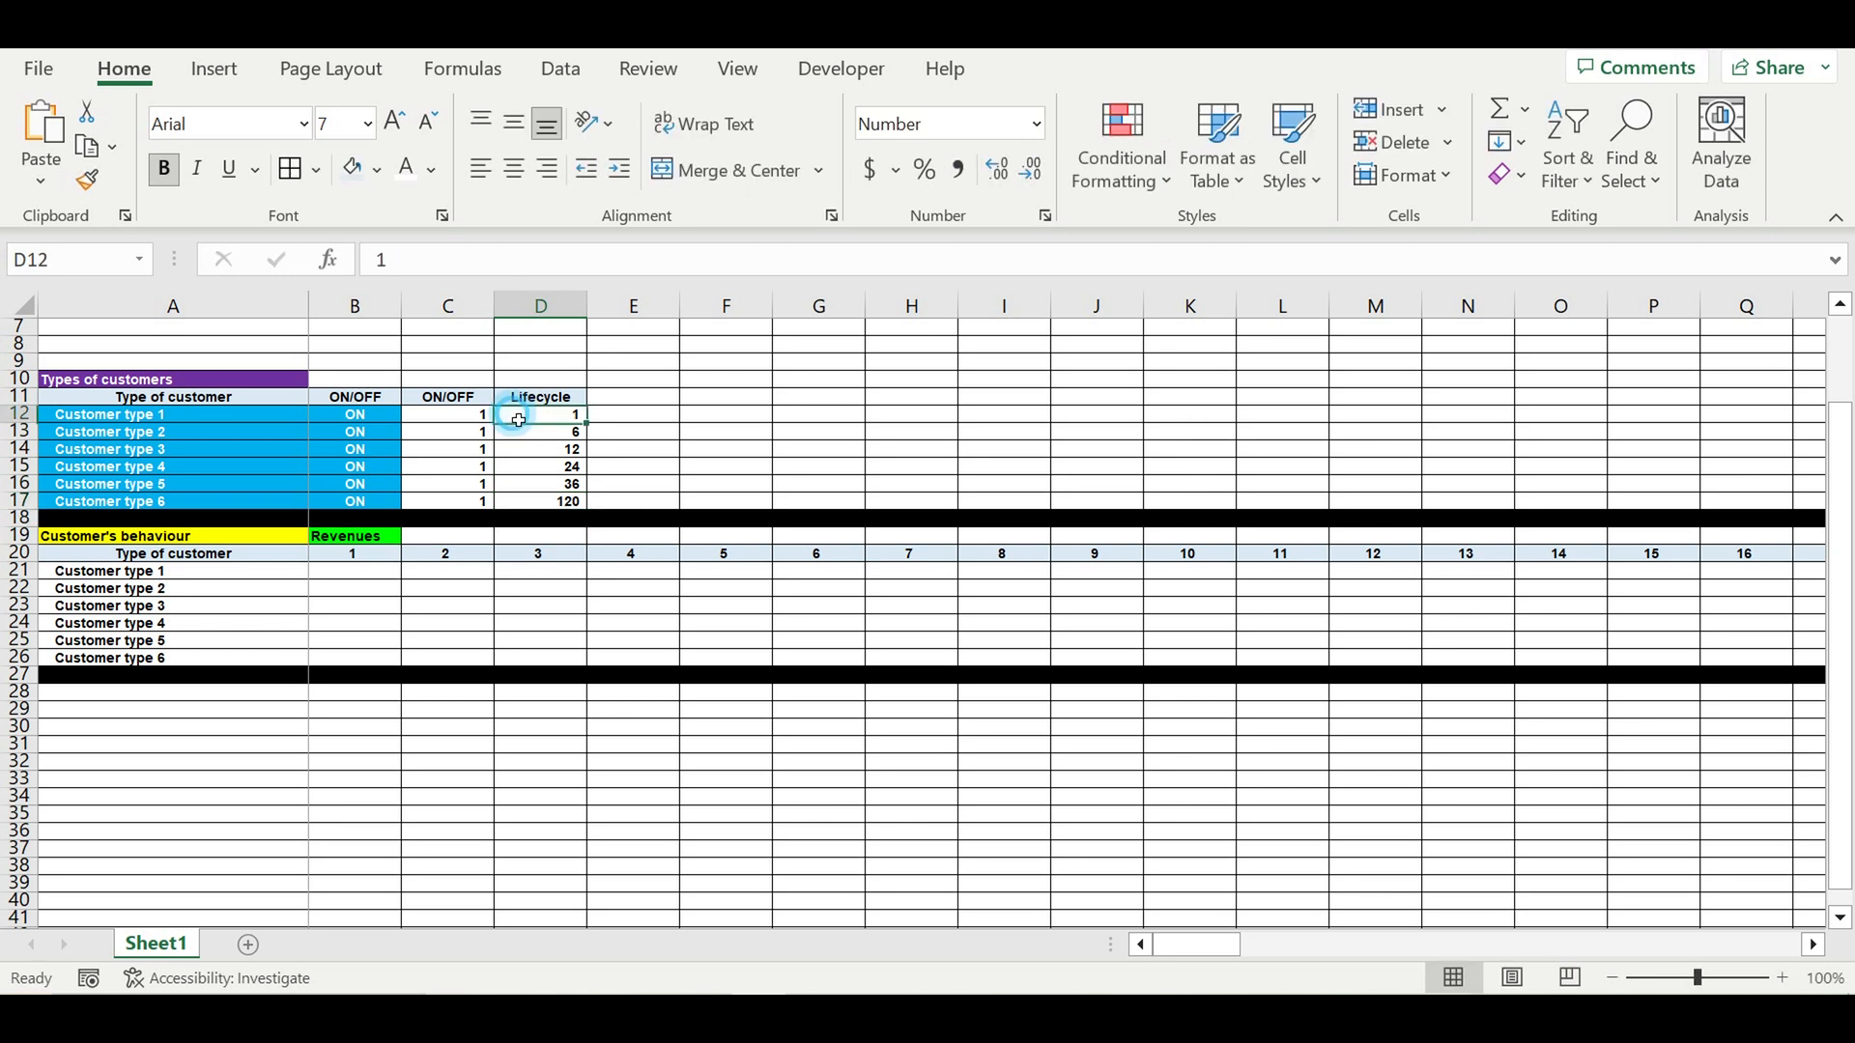
{"action": "left_click", "coordinate": [576, 400]}
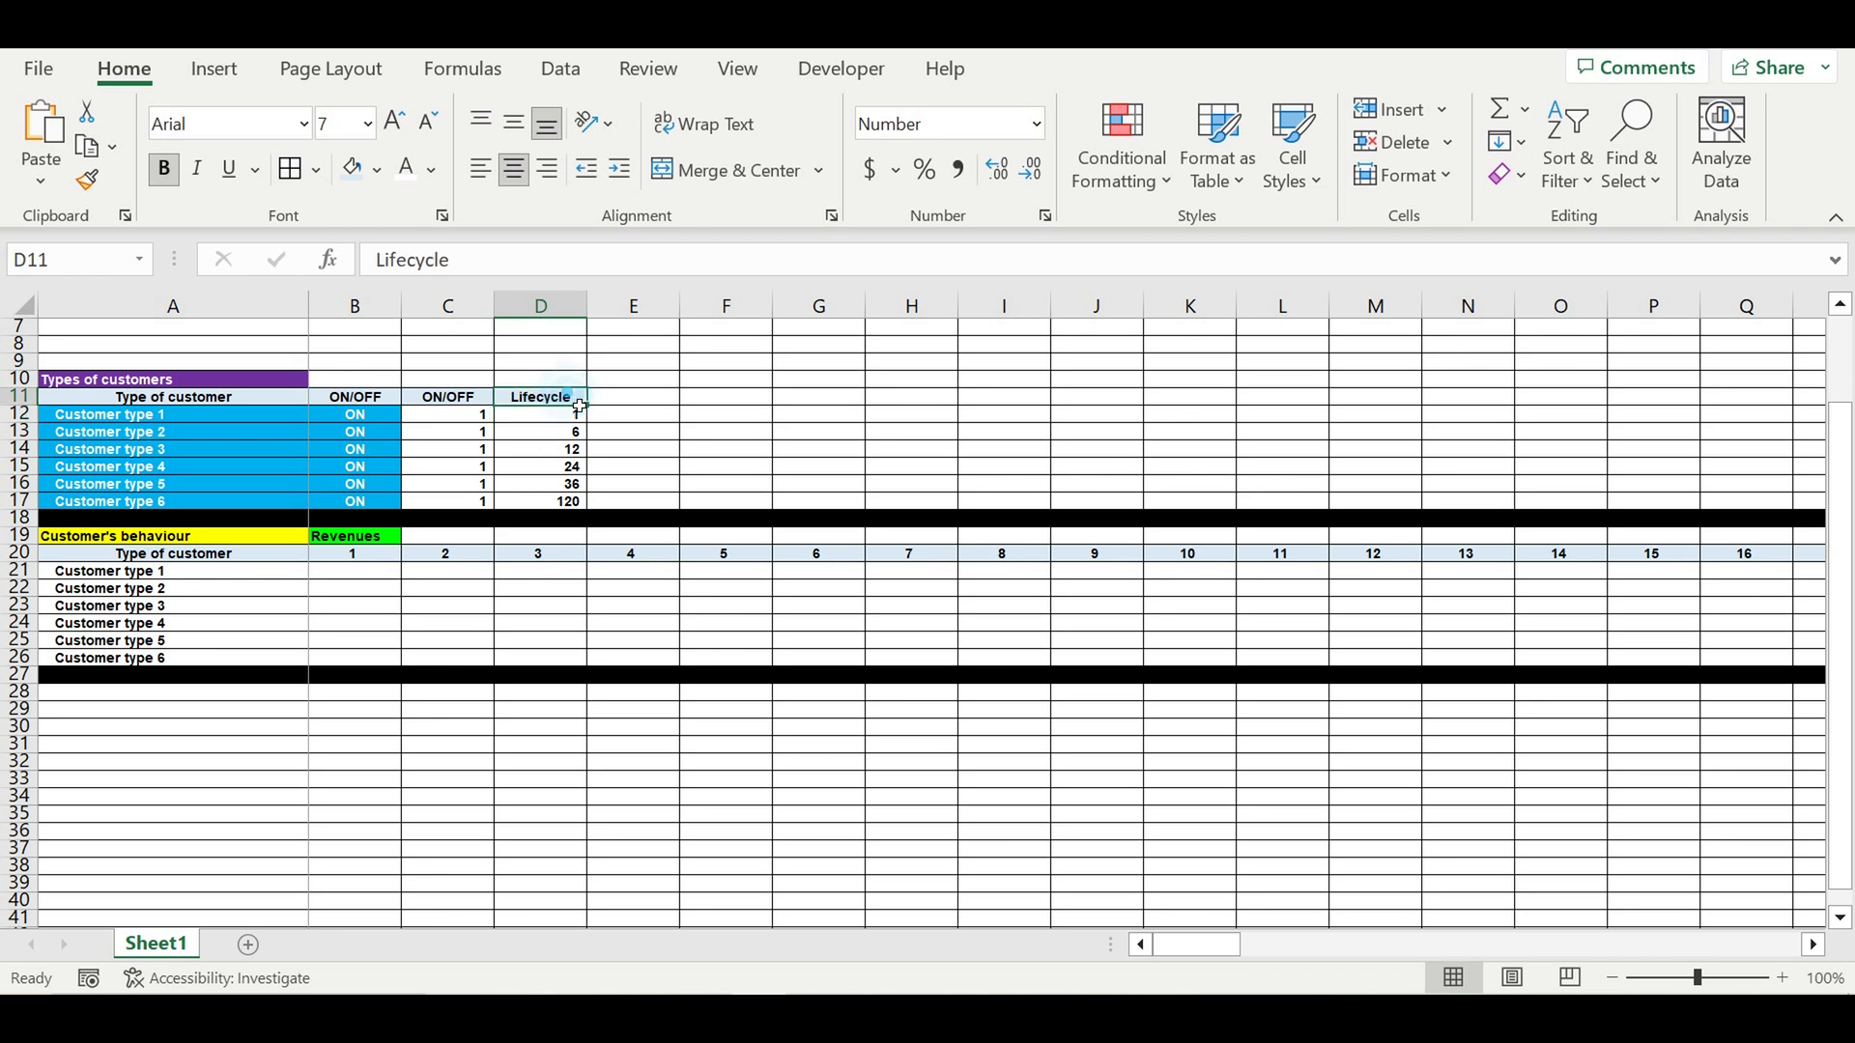
{"action": "left_click_drag", "start_coordinate": [579, 406], "coordinate": [675, 410]}
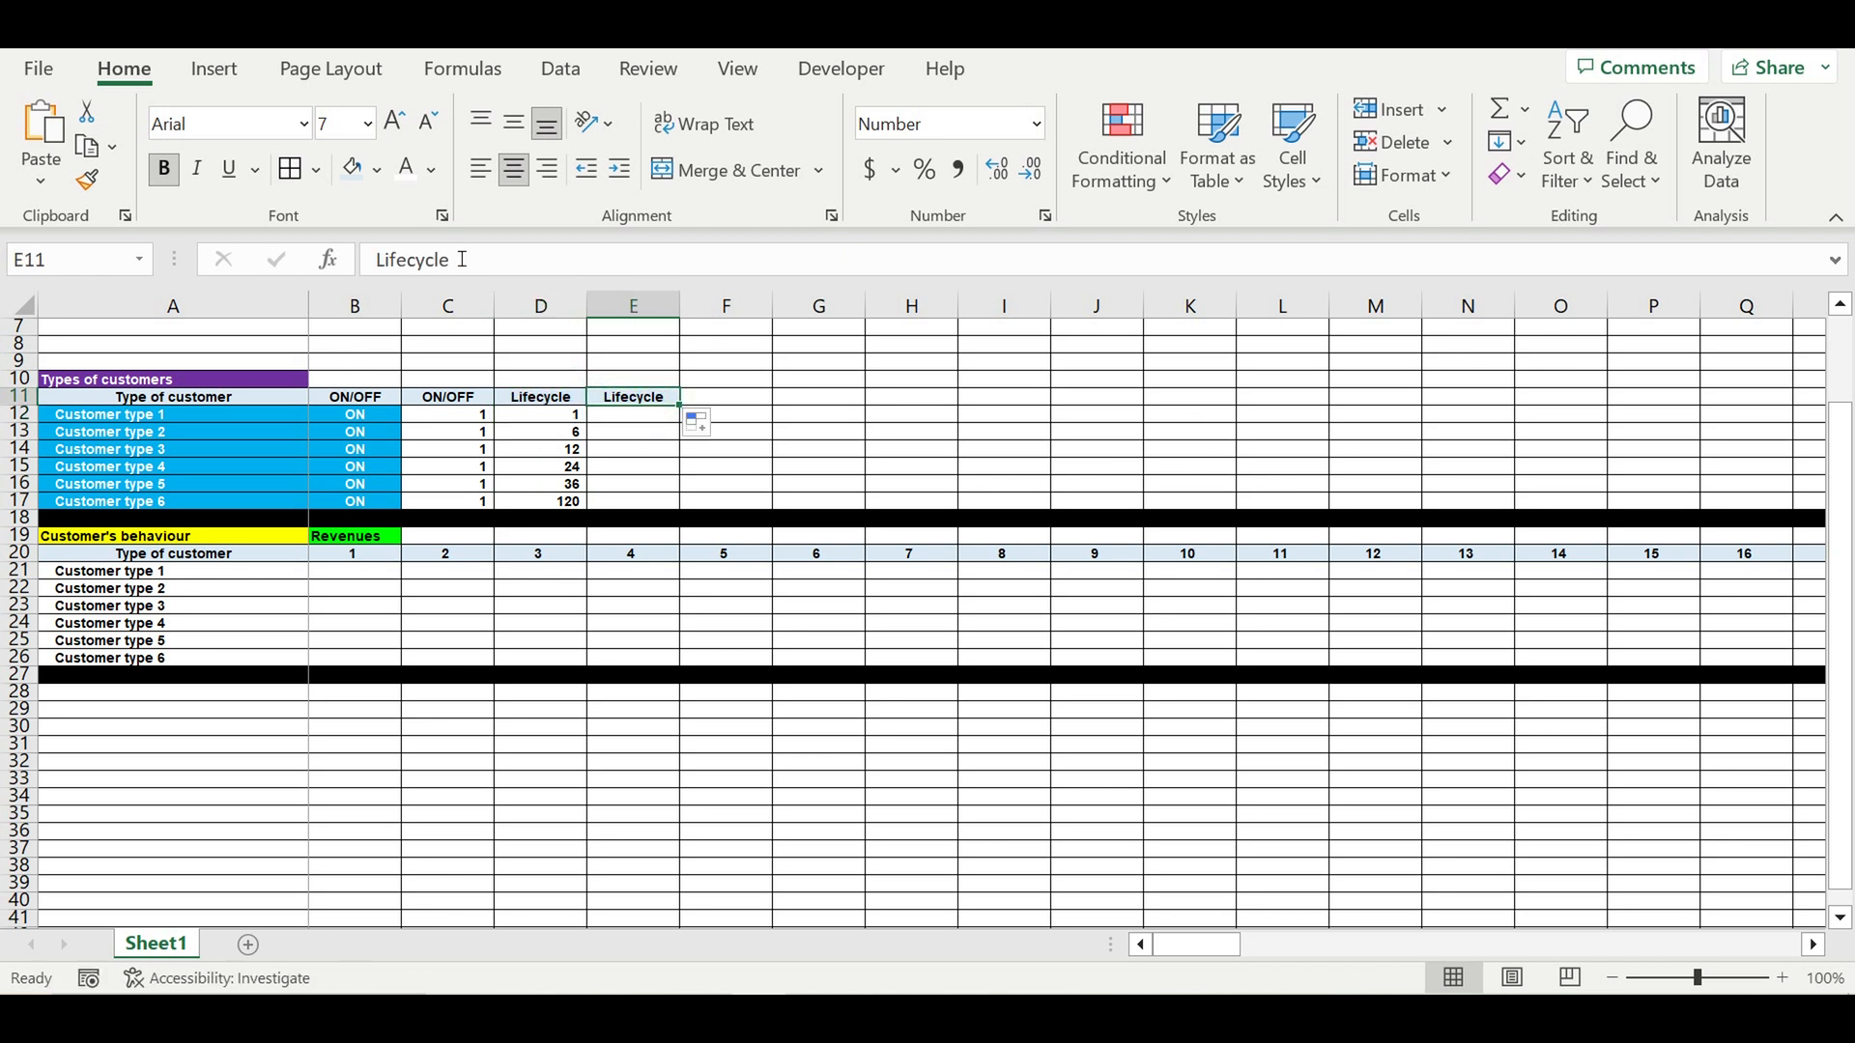
{"action": "left_click", "coordinate": [519, 273]}
{"action": "type", "text": "(fina"}
{"action": "type", "text": "l)"}
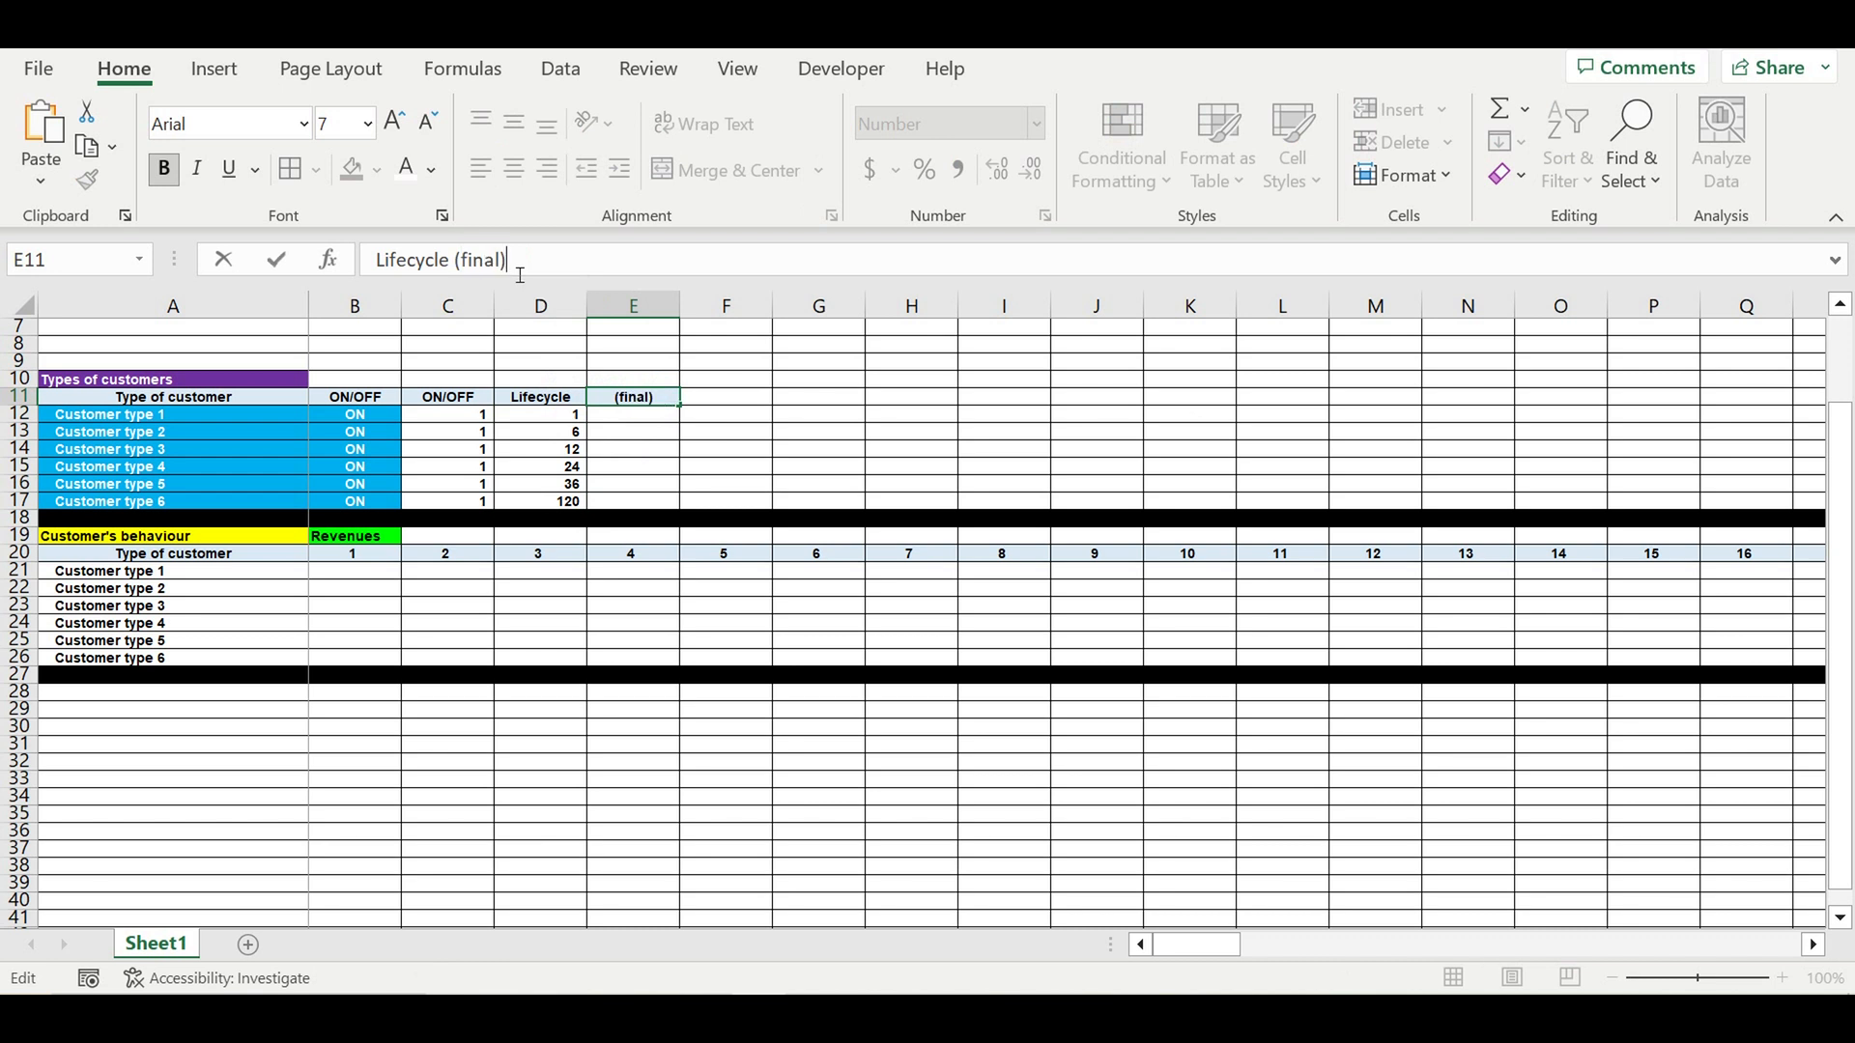
{"action": "key", "text": "Return"}
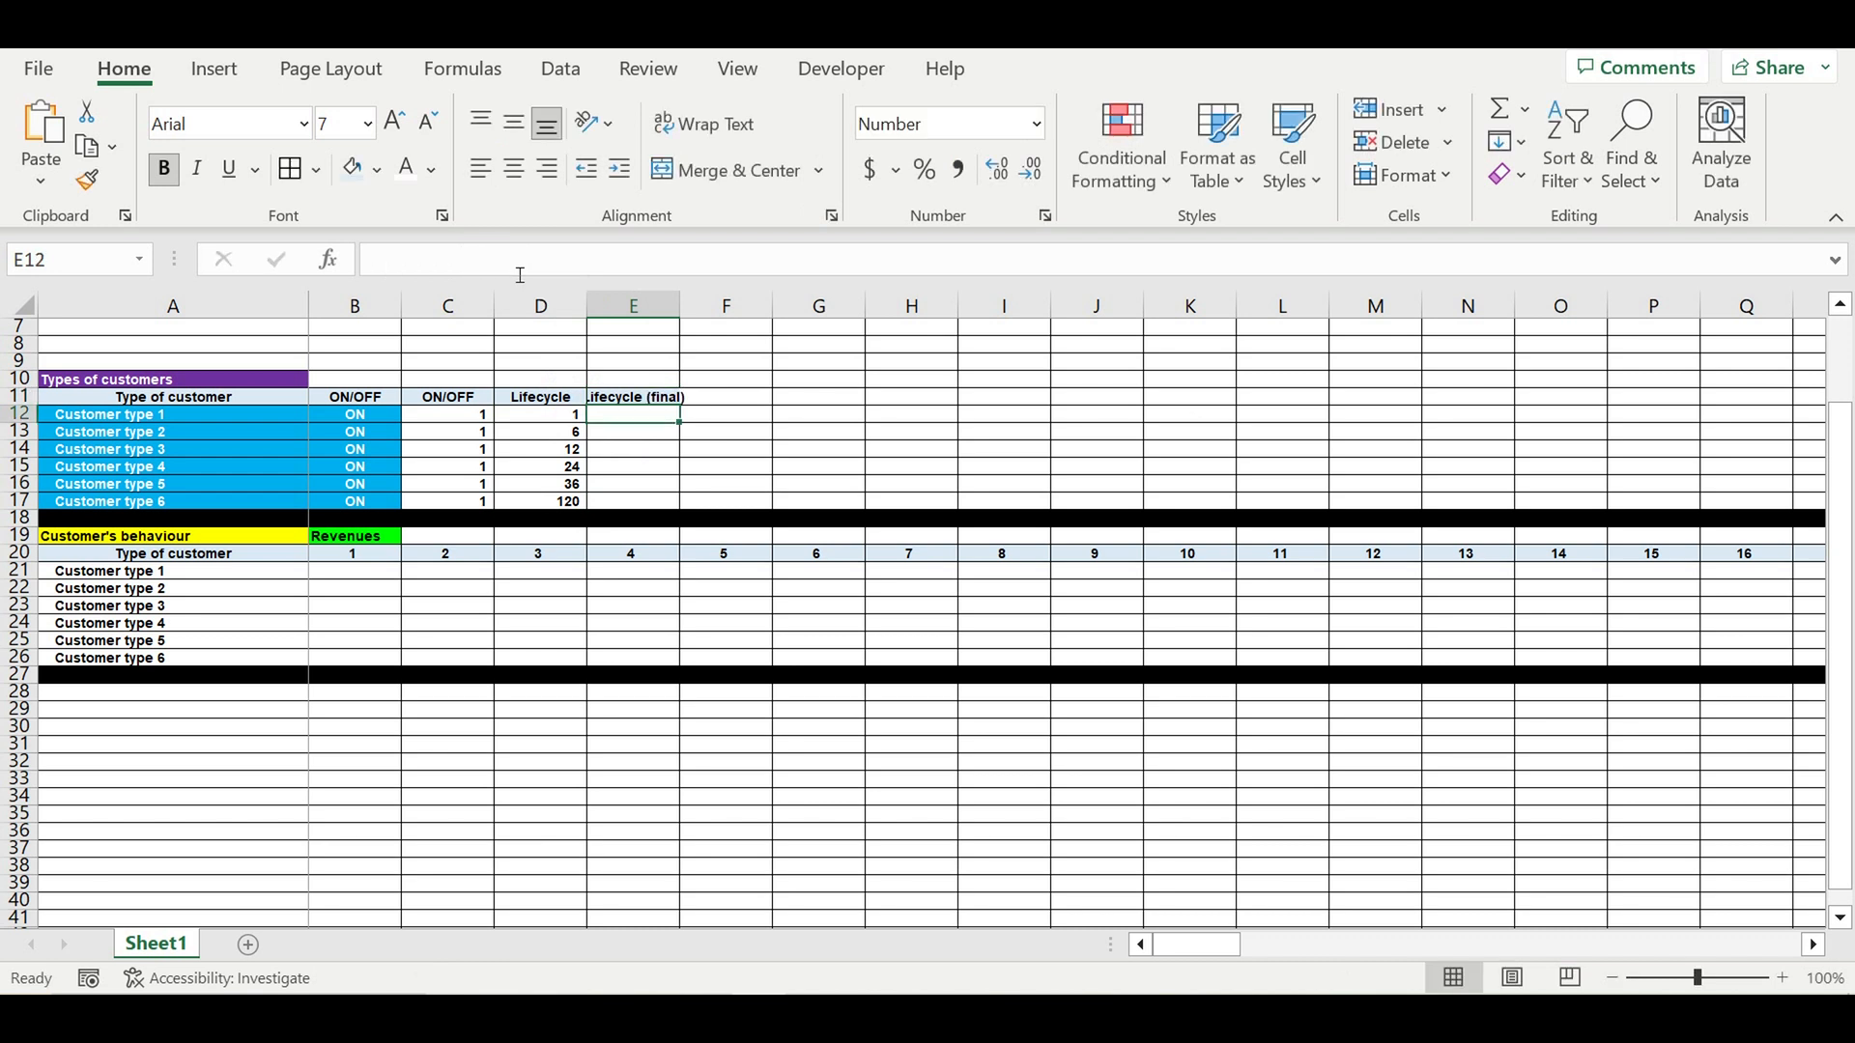
{"action": "double_click", "coordinate": [680, 307]}
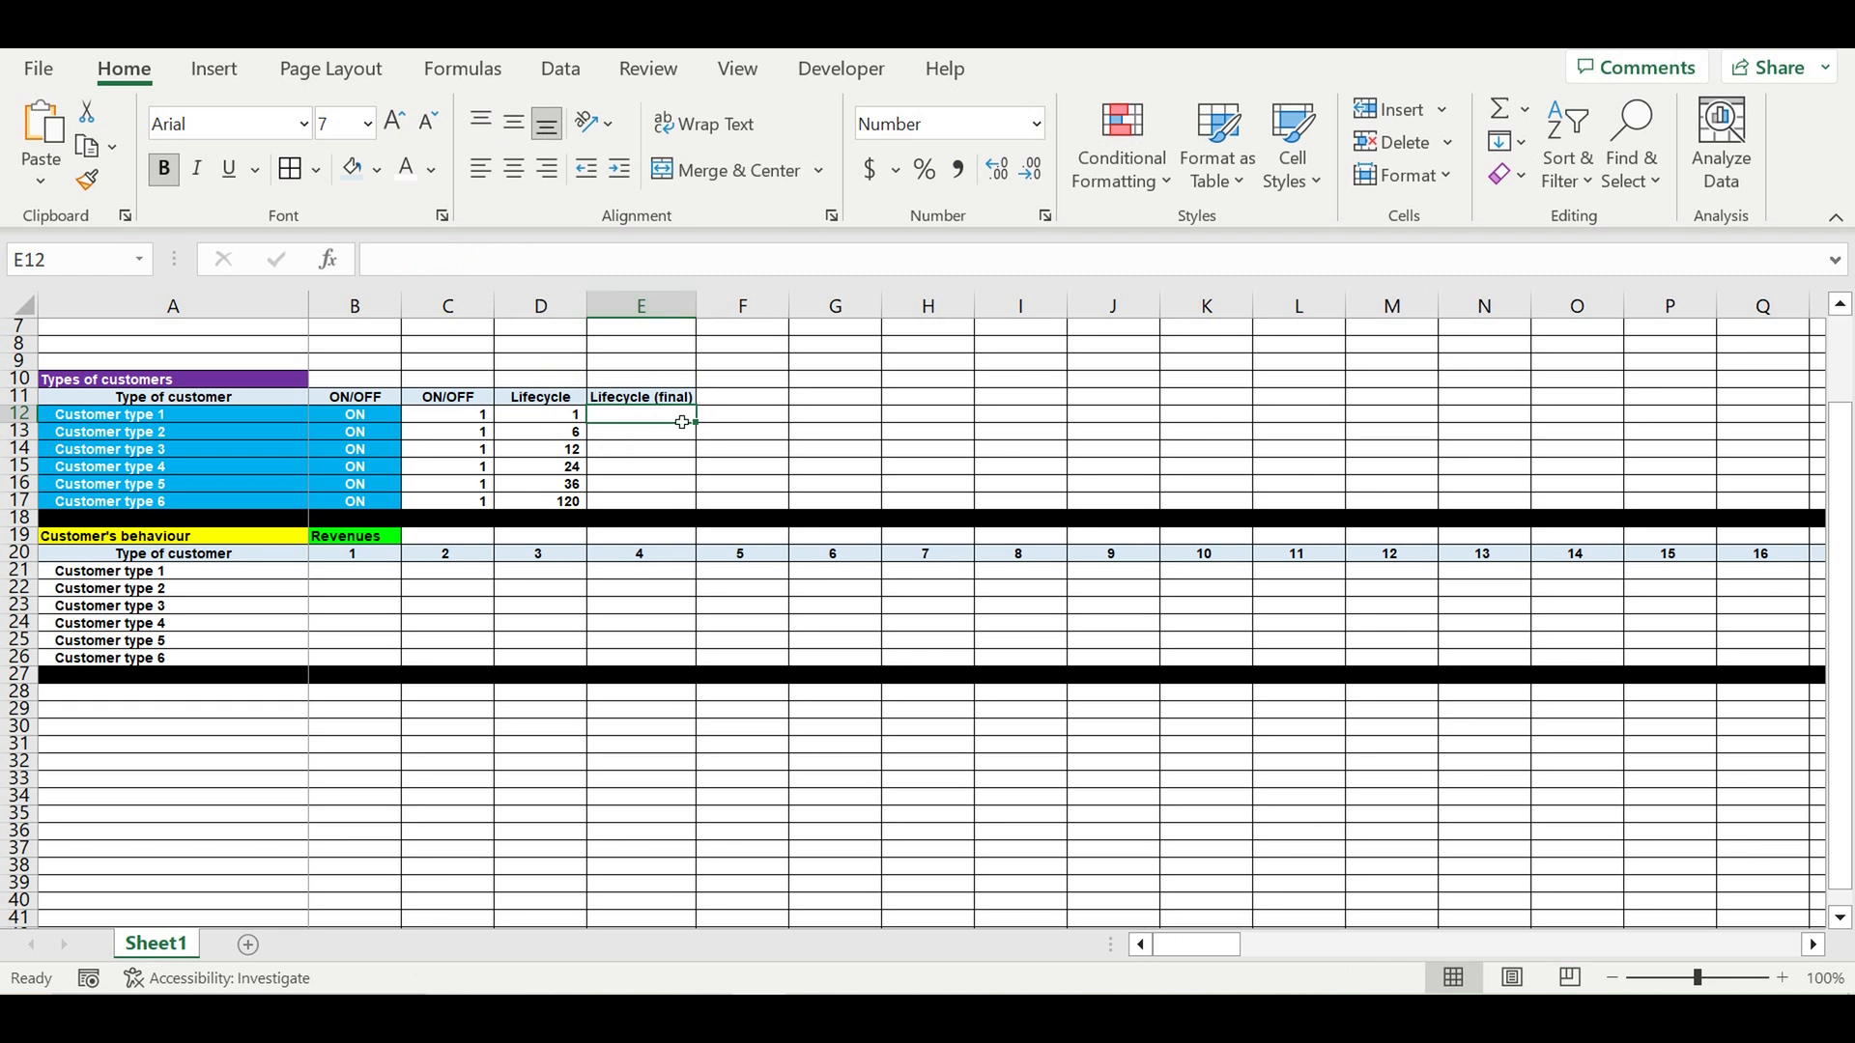
- Give the lifecycle values in D12:D17 a standard light blue fill and white font
{"action": "left_click_drag", "start_coordinate": [541, 416], "coordinate": [555, 506]}
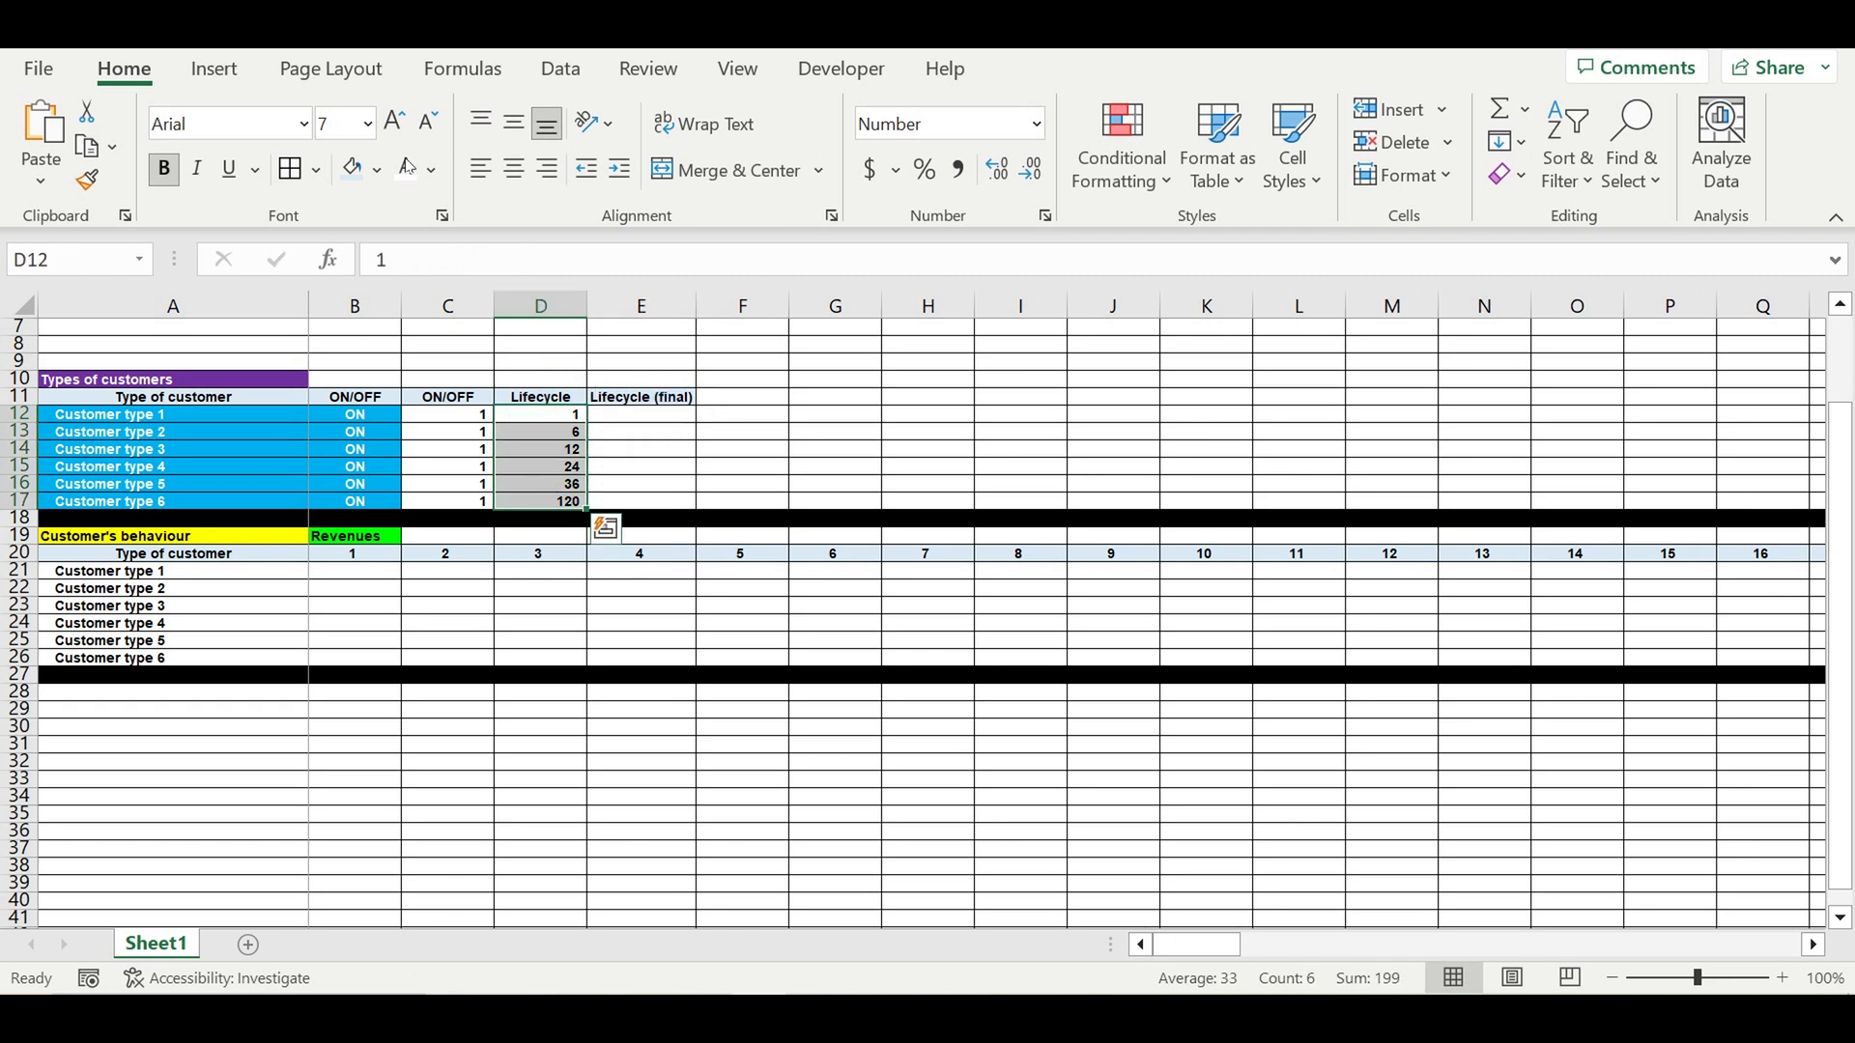
{"action": "left_click", "coordinate": [377, 169]}
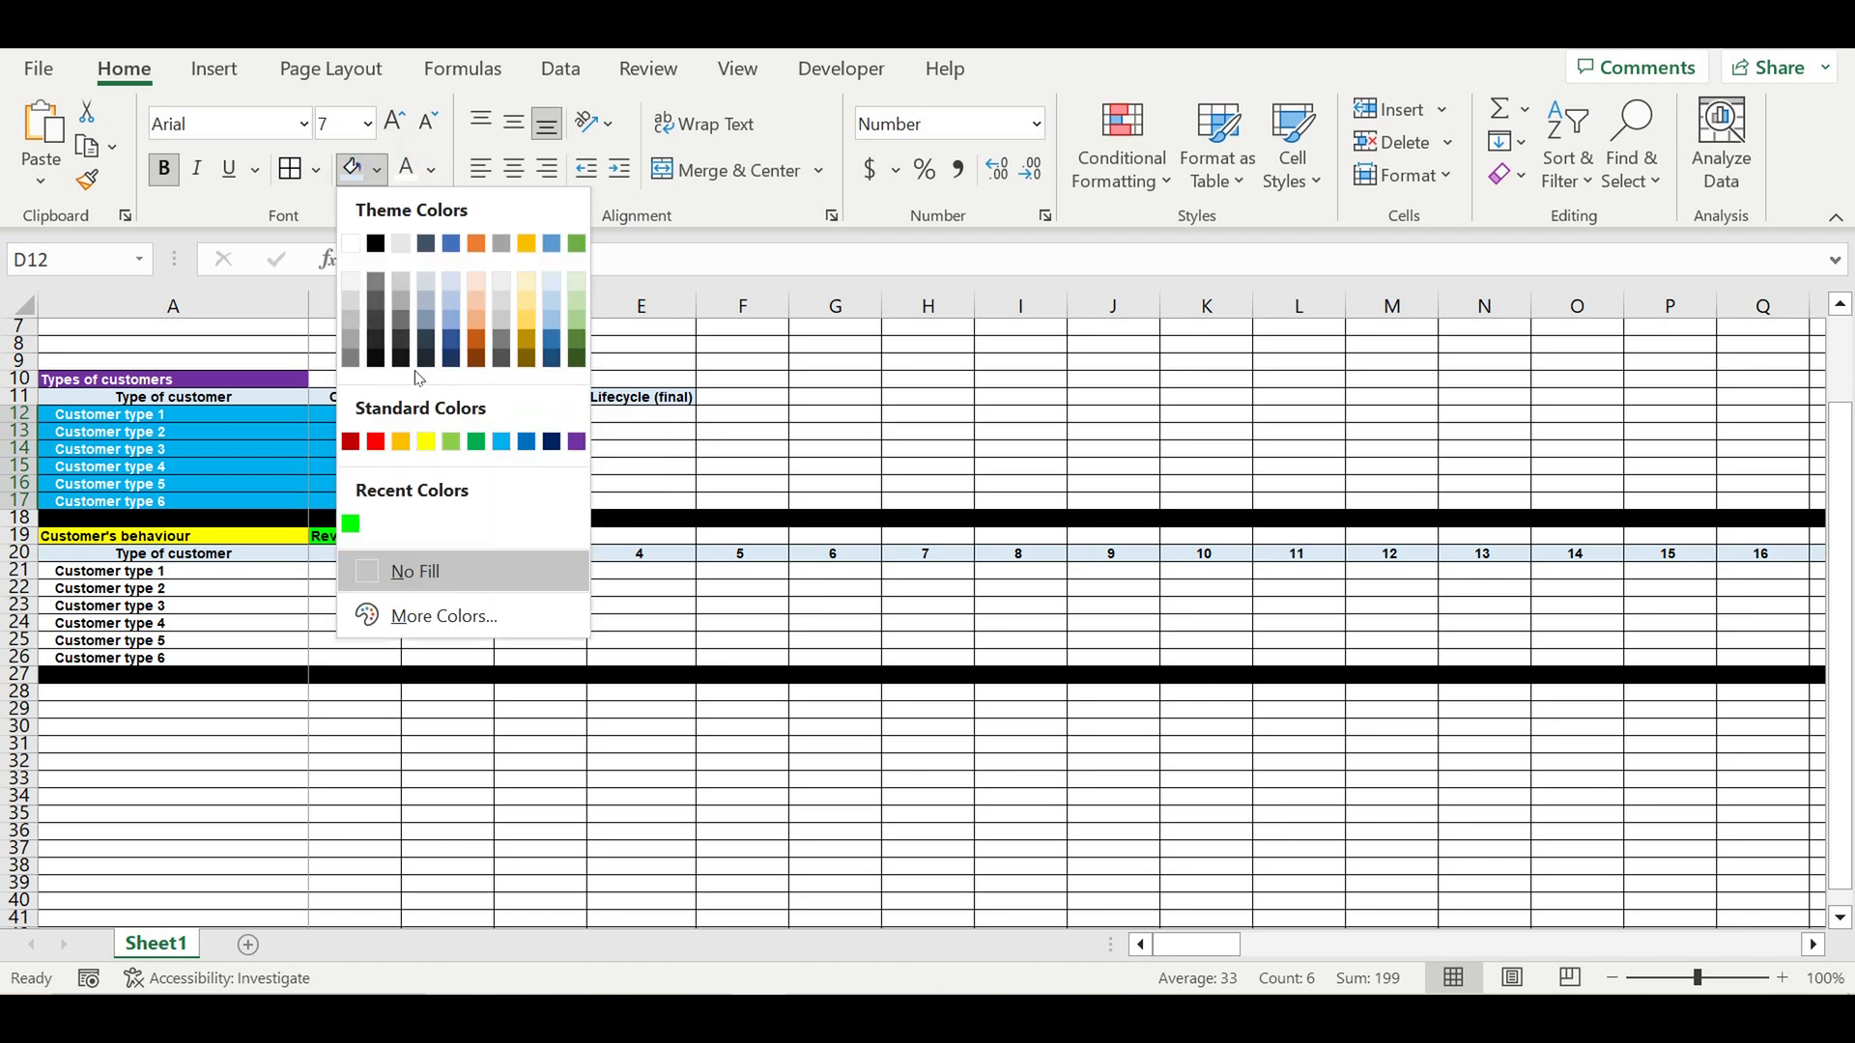
{"action": "left_click", "coordinate": [502, 443]}
{"action": "left_click", "coordinate": [810, 431]}
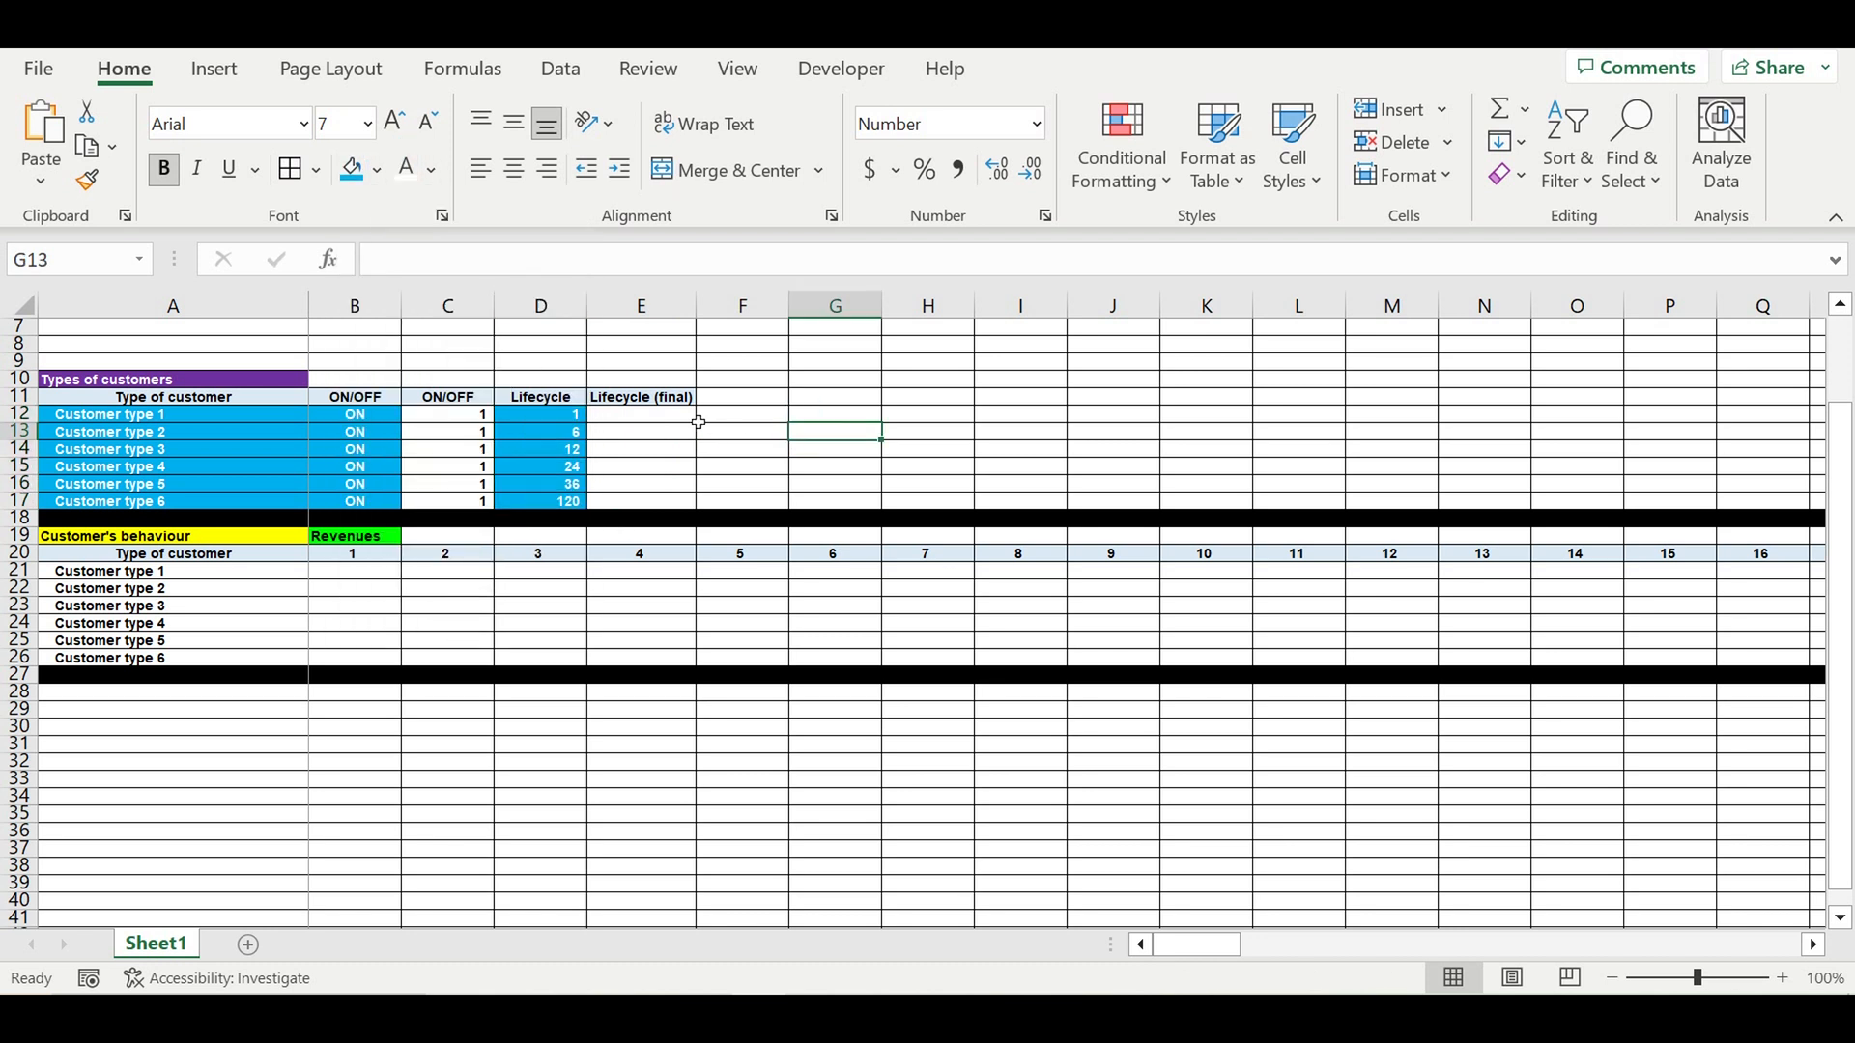
- Calculate the final lifecycle in E12 with =C12*D12 and copy the formula down to E17
{"action": "left_click", "coordinate": [693, 419]}
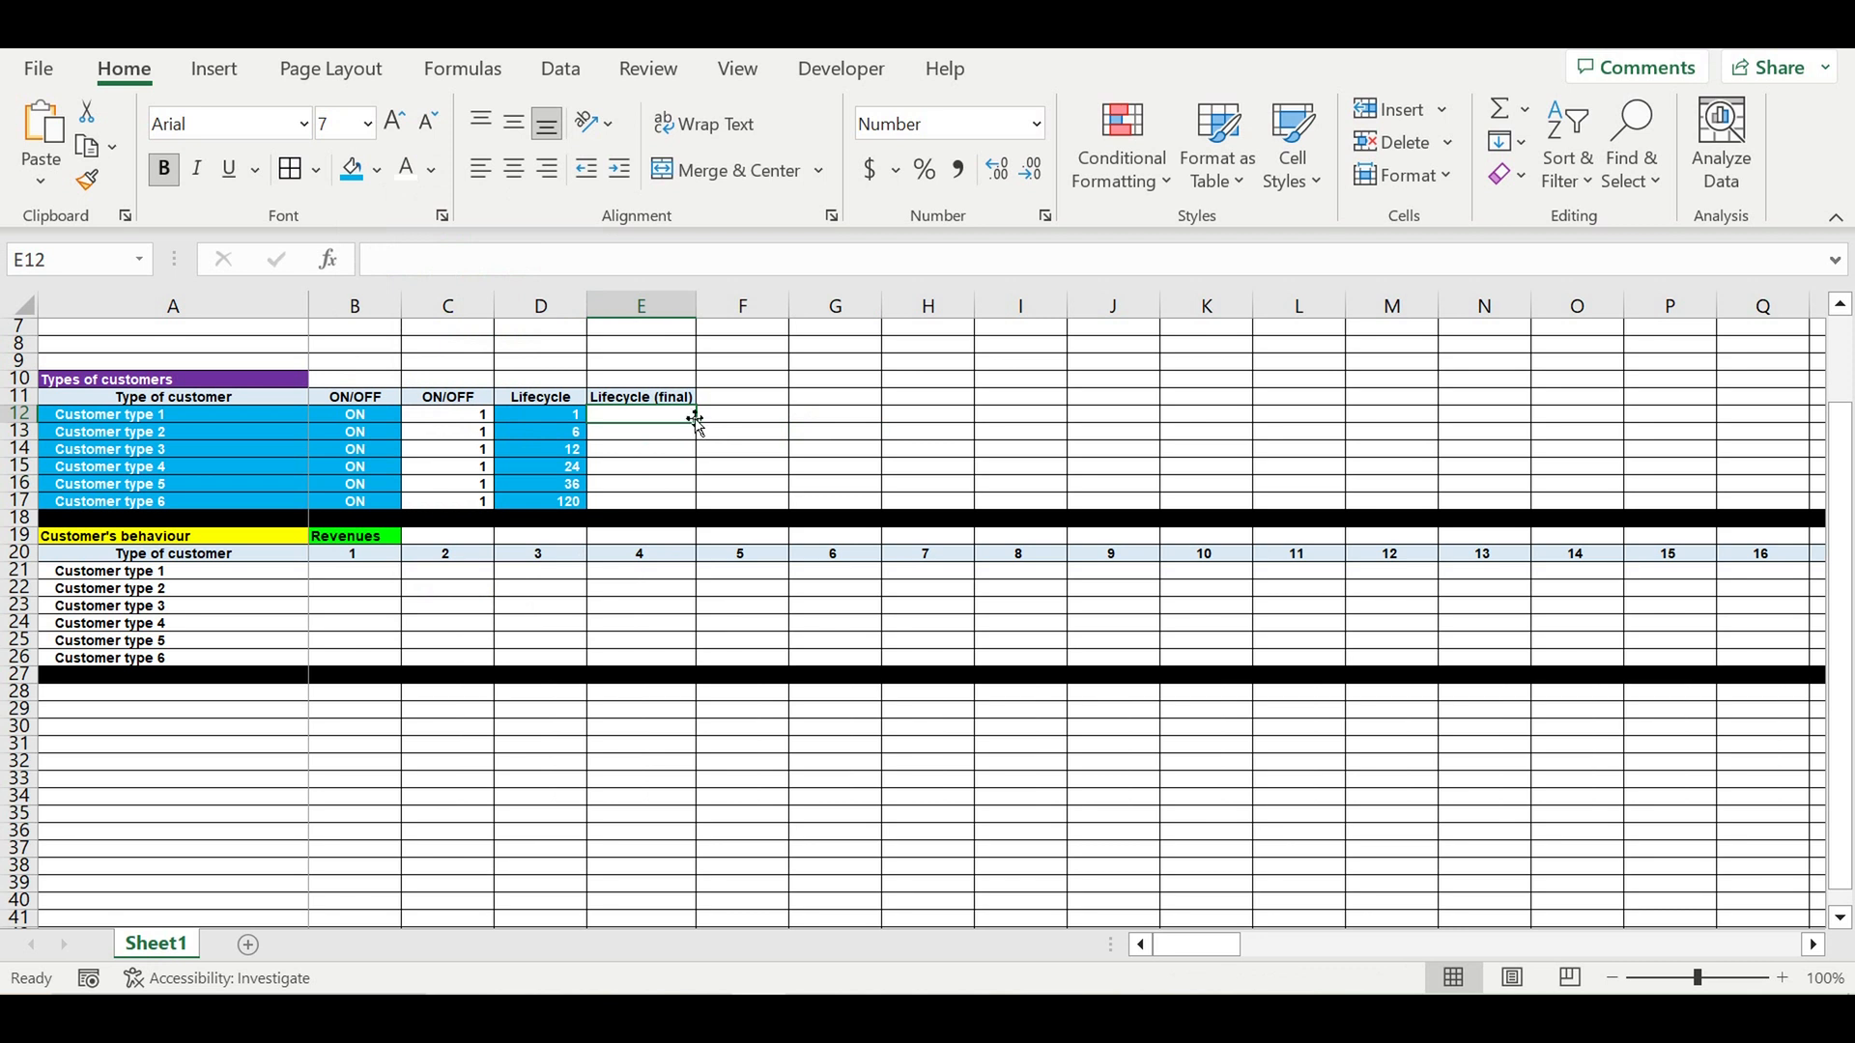
{"action": "type", "text": "="}
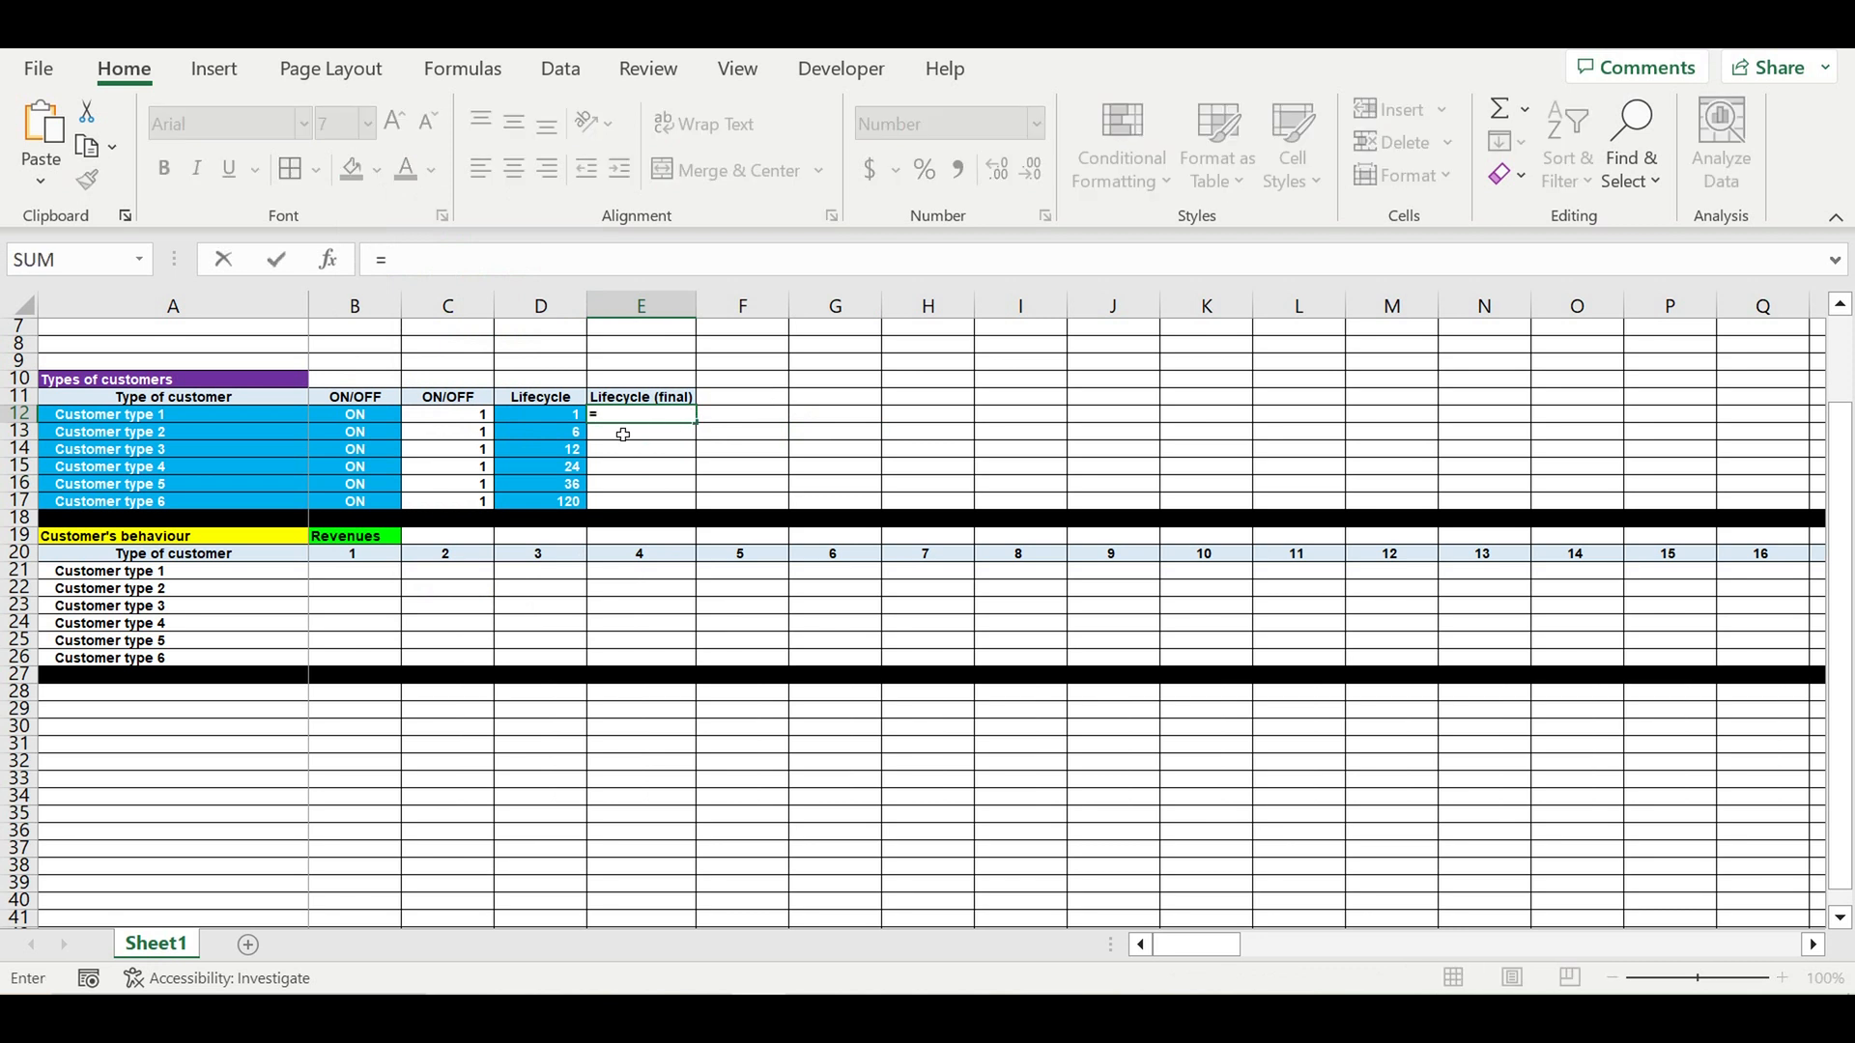
{"action": "left_click", "coordinate": [461, 419]}
{"action": "type", "text": "*"}
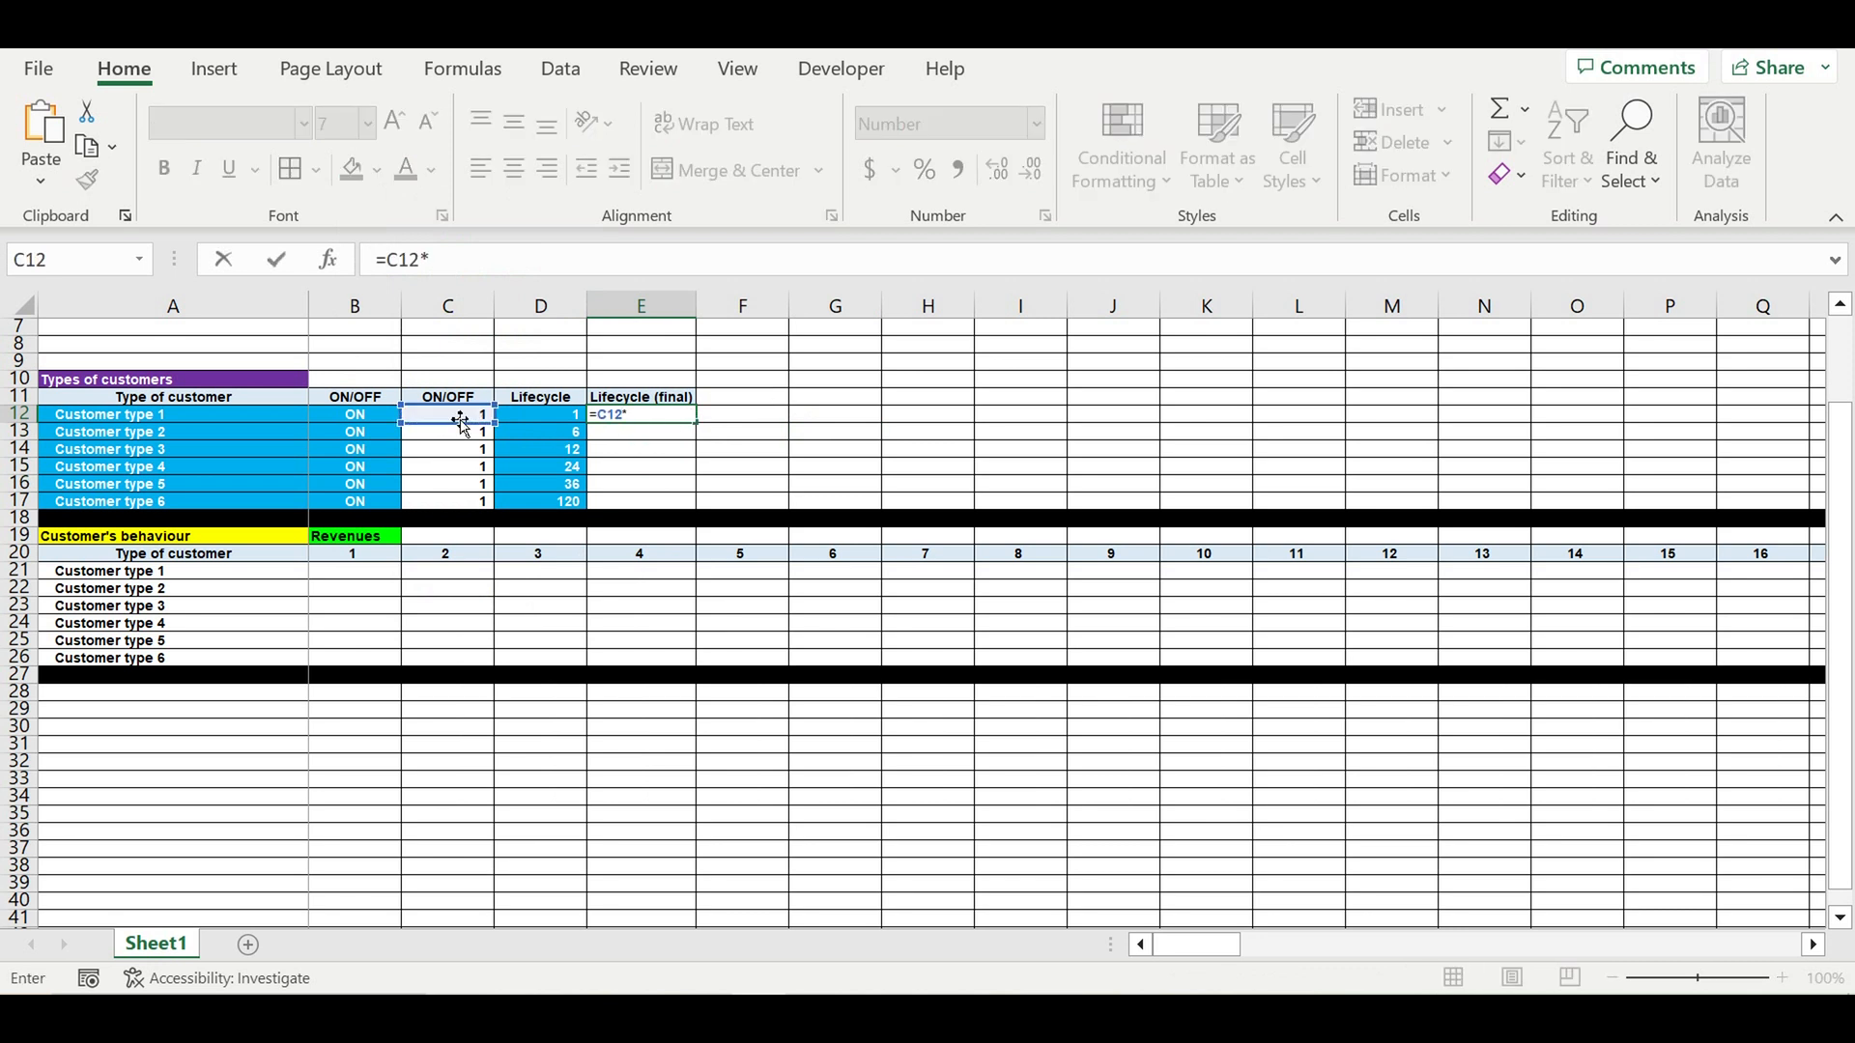
{"action": "left_click", "coordinate": [542, 421]}
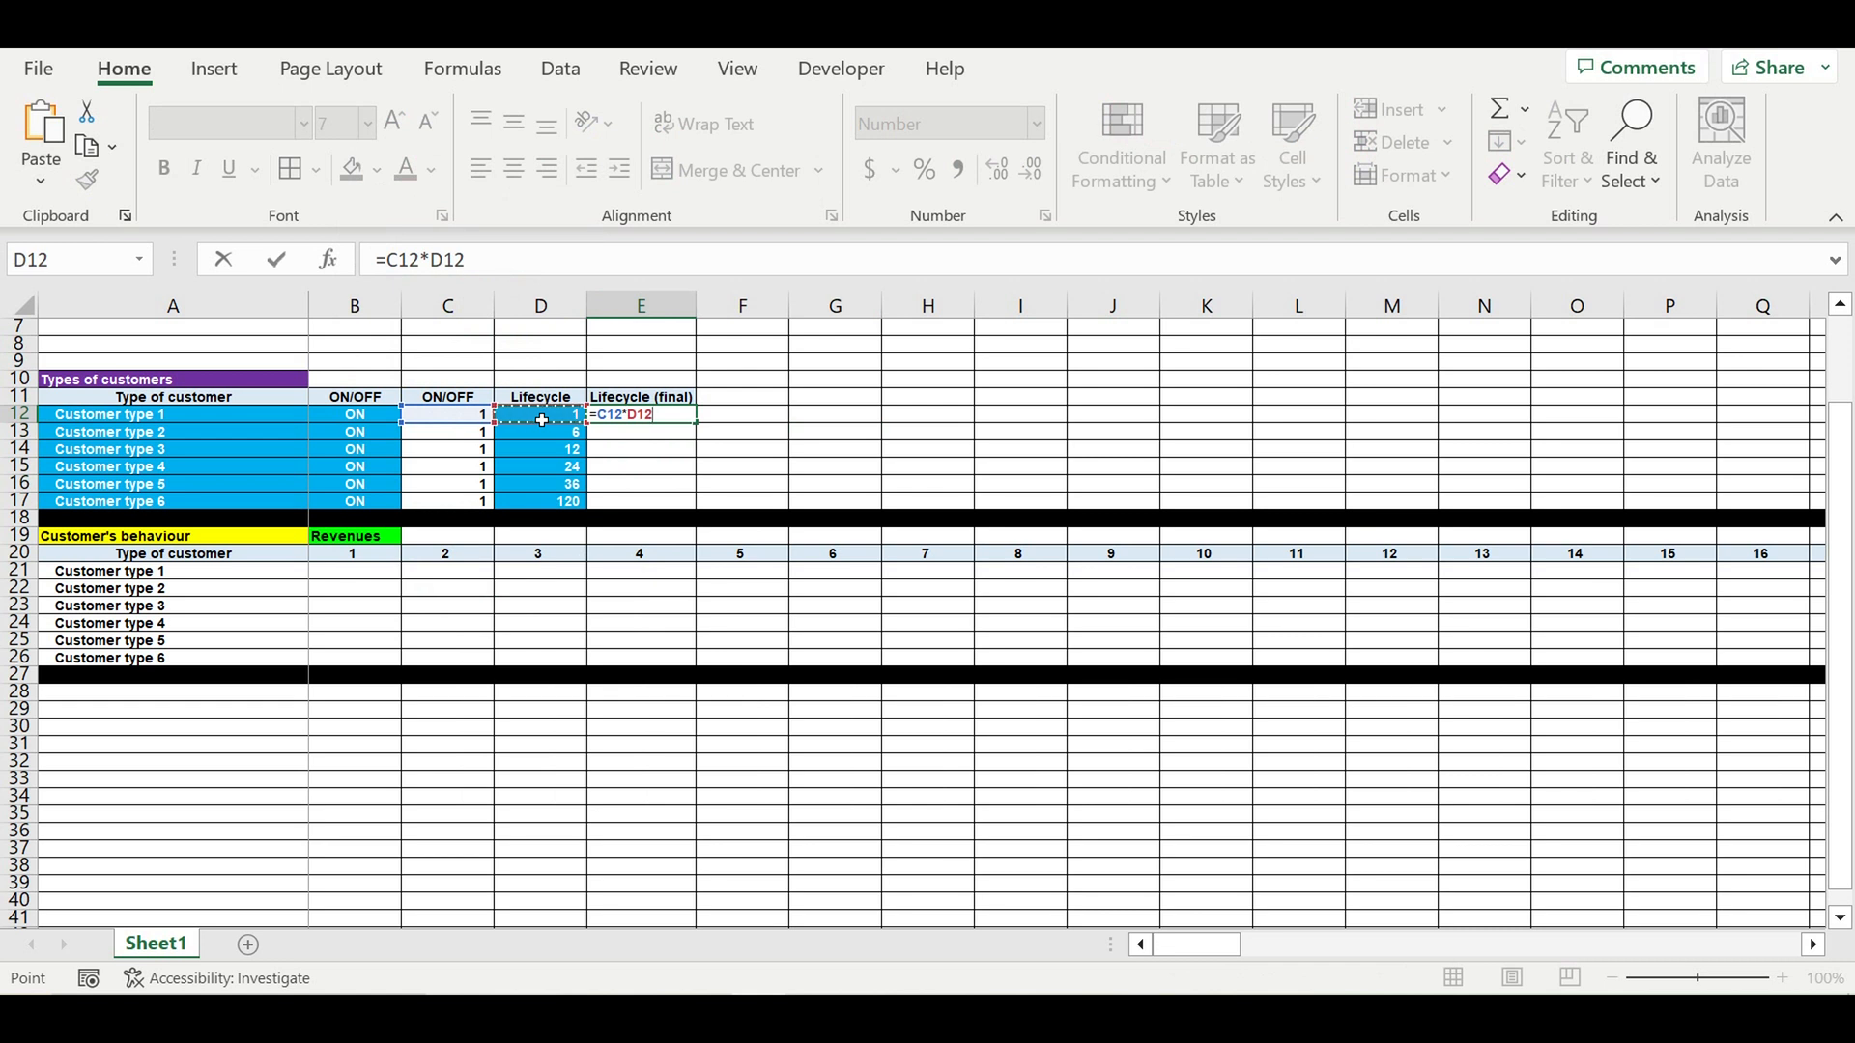
{"action": "key", "text": "Return"}
{"action": "left_click", "coordinate": [655, 415]}
{"action": "left_click_drag", "start_coordinate": [701, 431], "coordinate": [780, 467]}
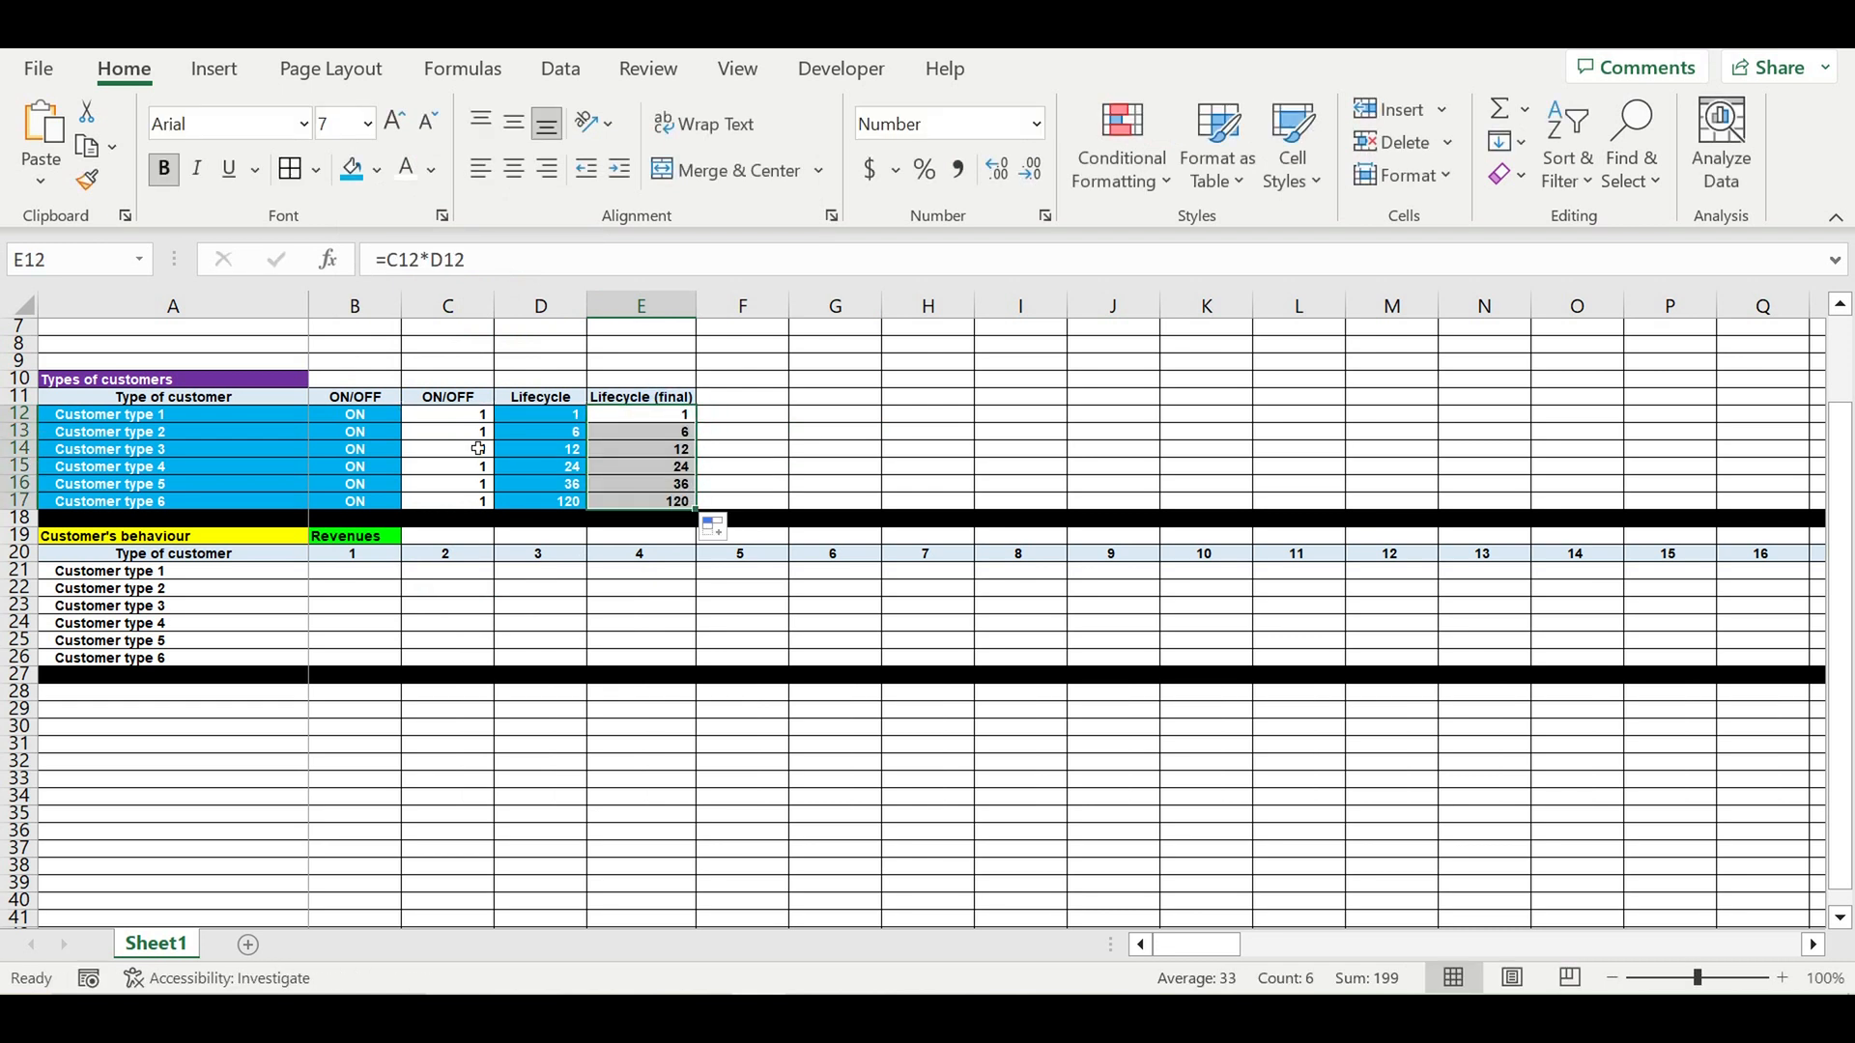
- Test the switches by setting customer types 2 to 4 to OFF, and restore them by copying ON from B12 down to B16
{"action": "left_click", "coordinate": [359, 435]}
{"action": "left_click", "coordinate": [410, 435]}
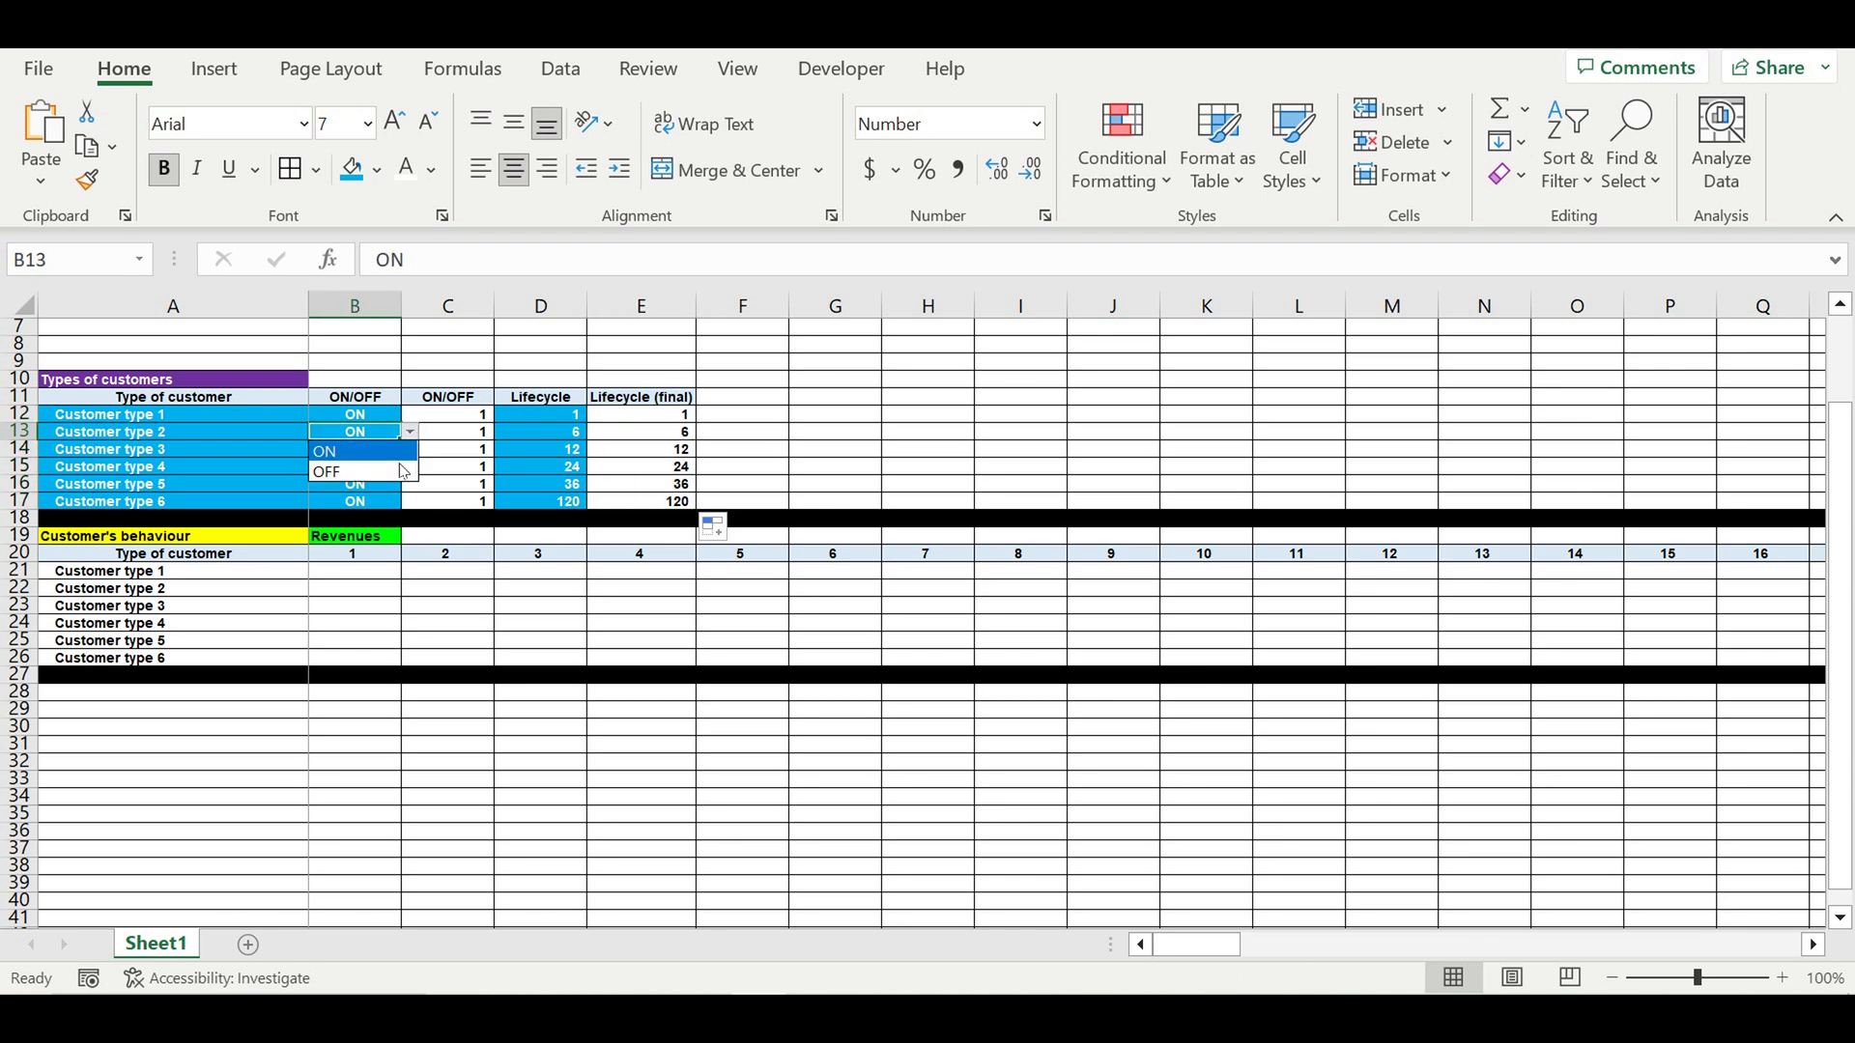
{"action": "left_click", "coordinate": [416, 480]}
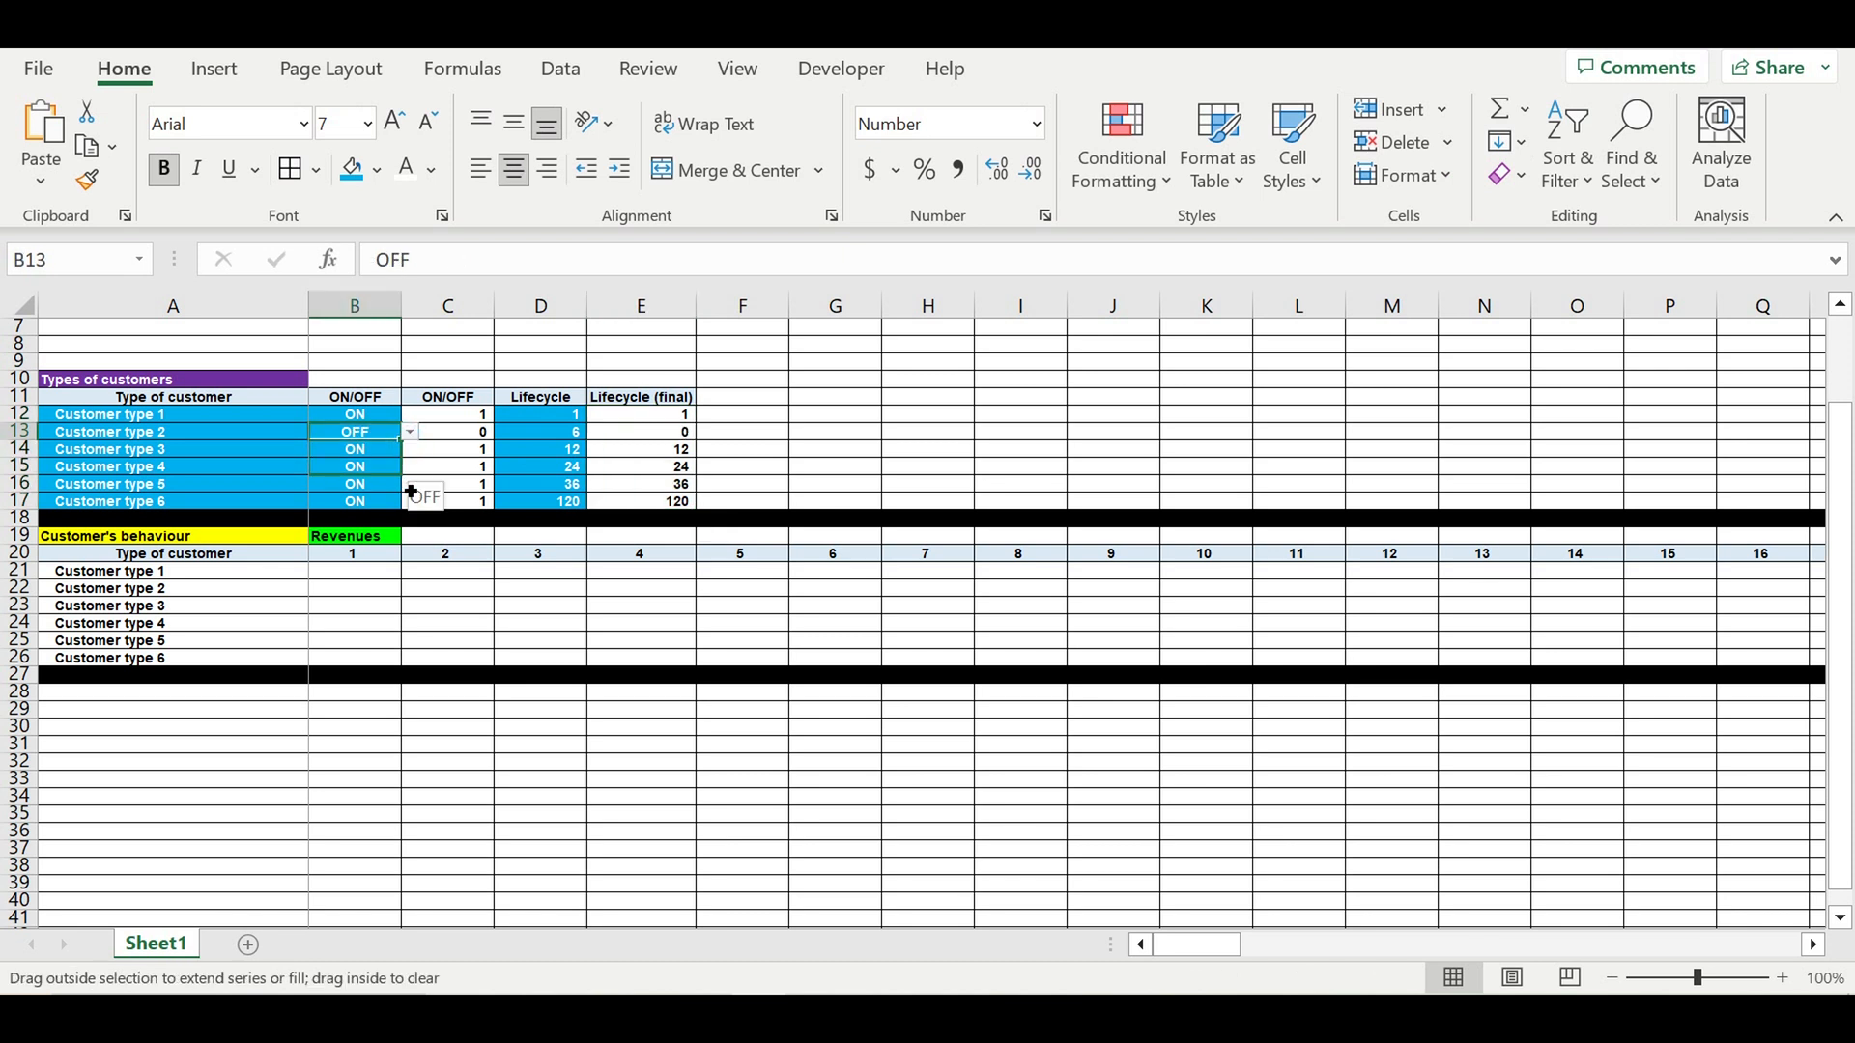
{"action": "left_click_drag", "start_coordinate": [401, 440], "coordinate": [398, 472]}
{"action": "left_click", "coordinate": [357, 416]}
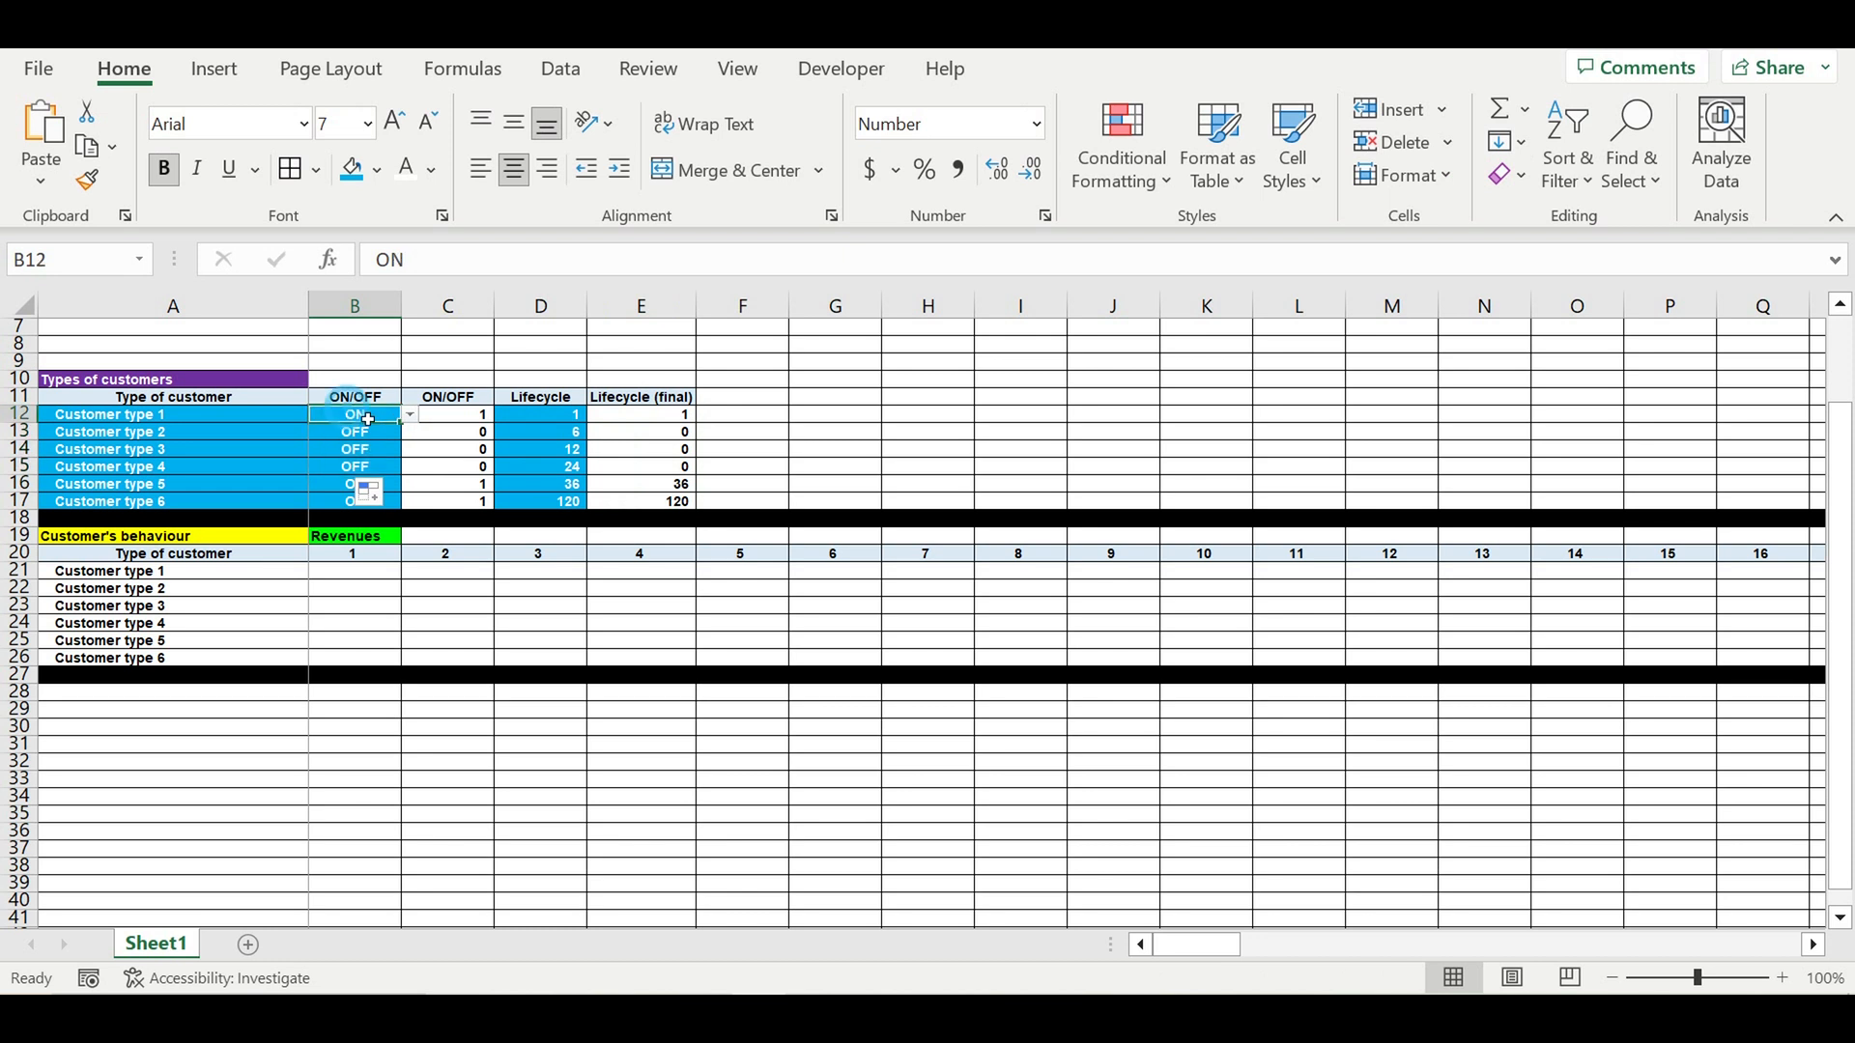
{"action": "left_click_drag", "start_coordinate": [401, 423], "coordinate": [402, 499]}
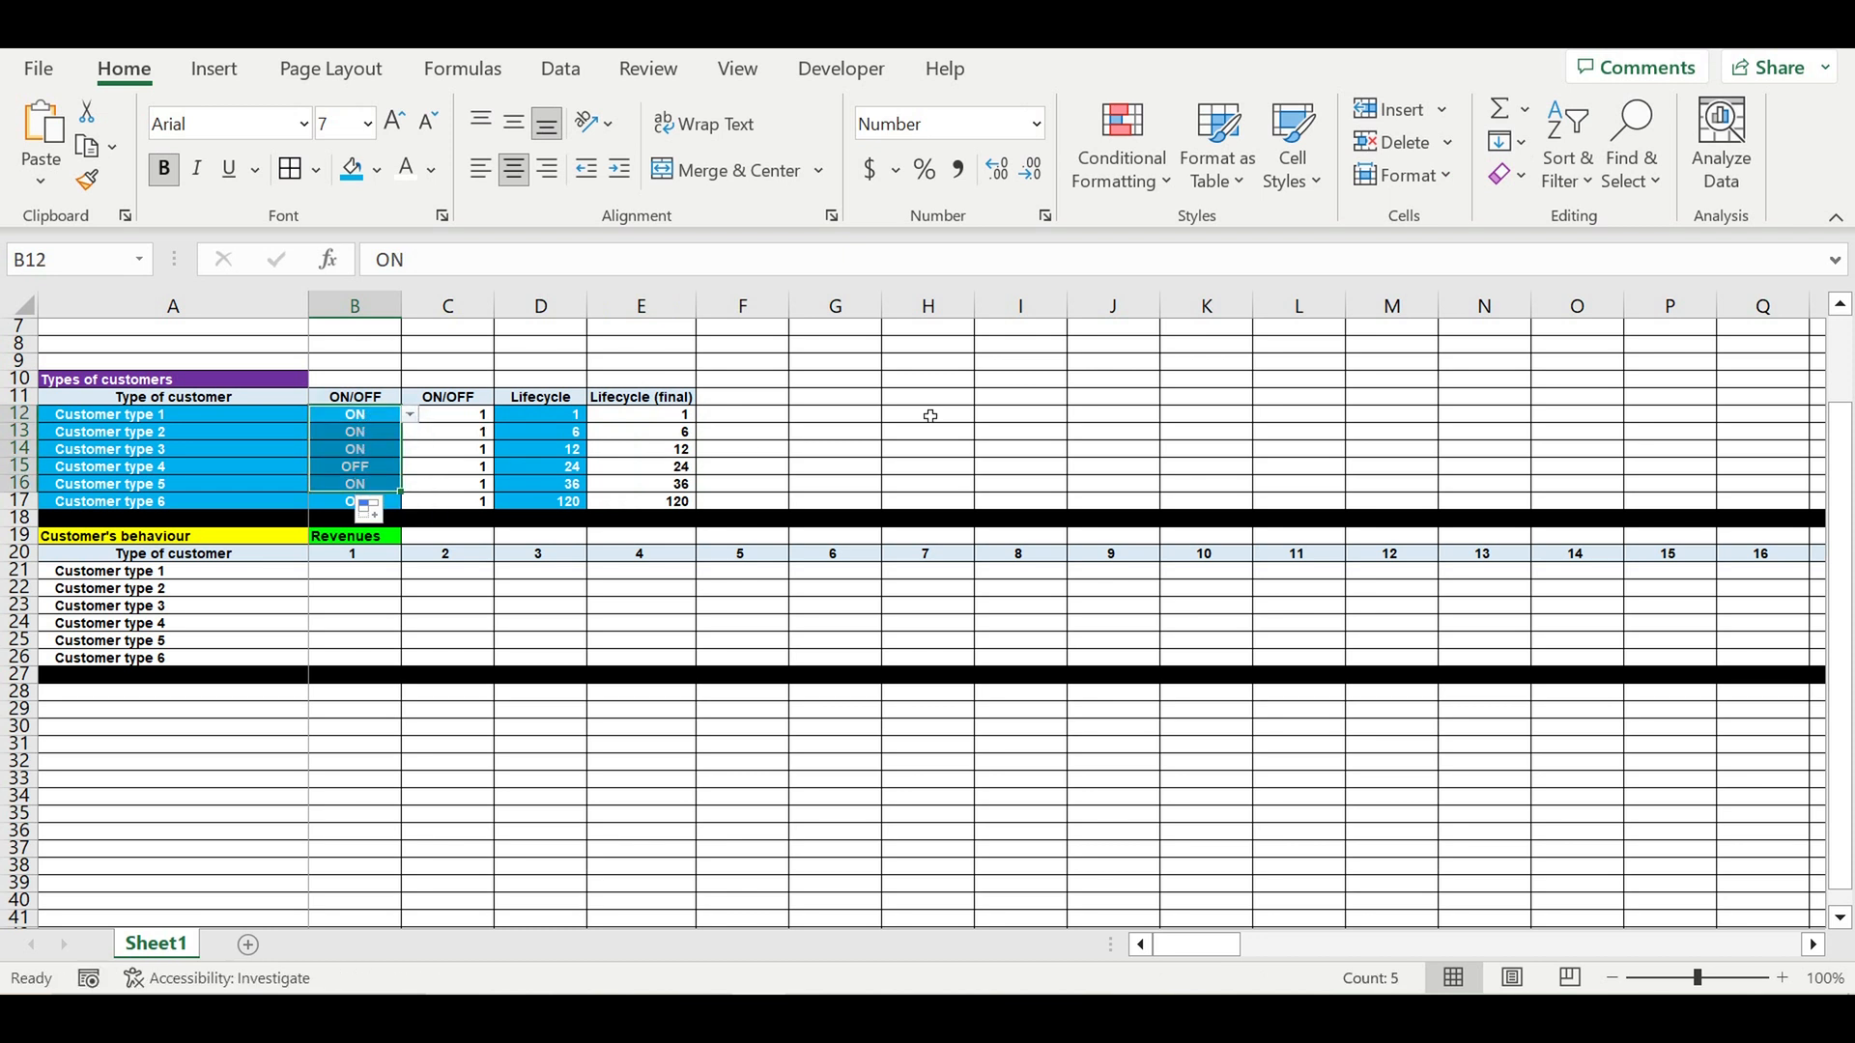
- Enter 40 as customer type 1's period 1 revenue in B21, with a light blue fill and white font
{"action": "left_click", "coordinate": [927, 413]}
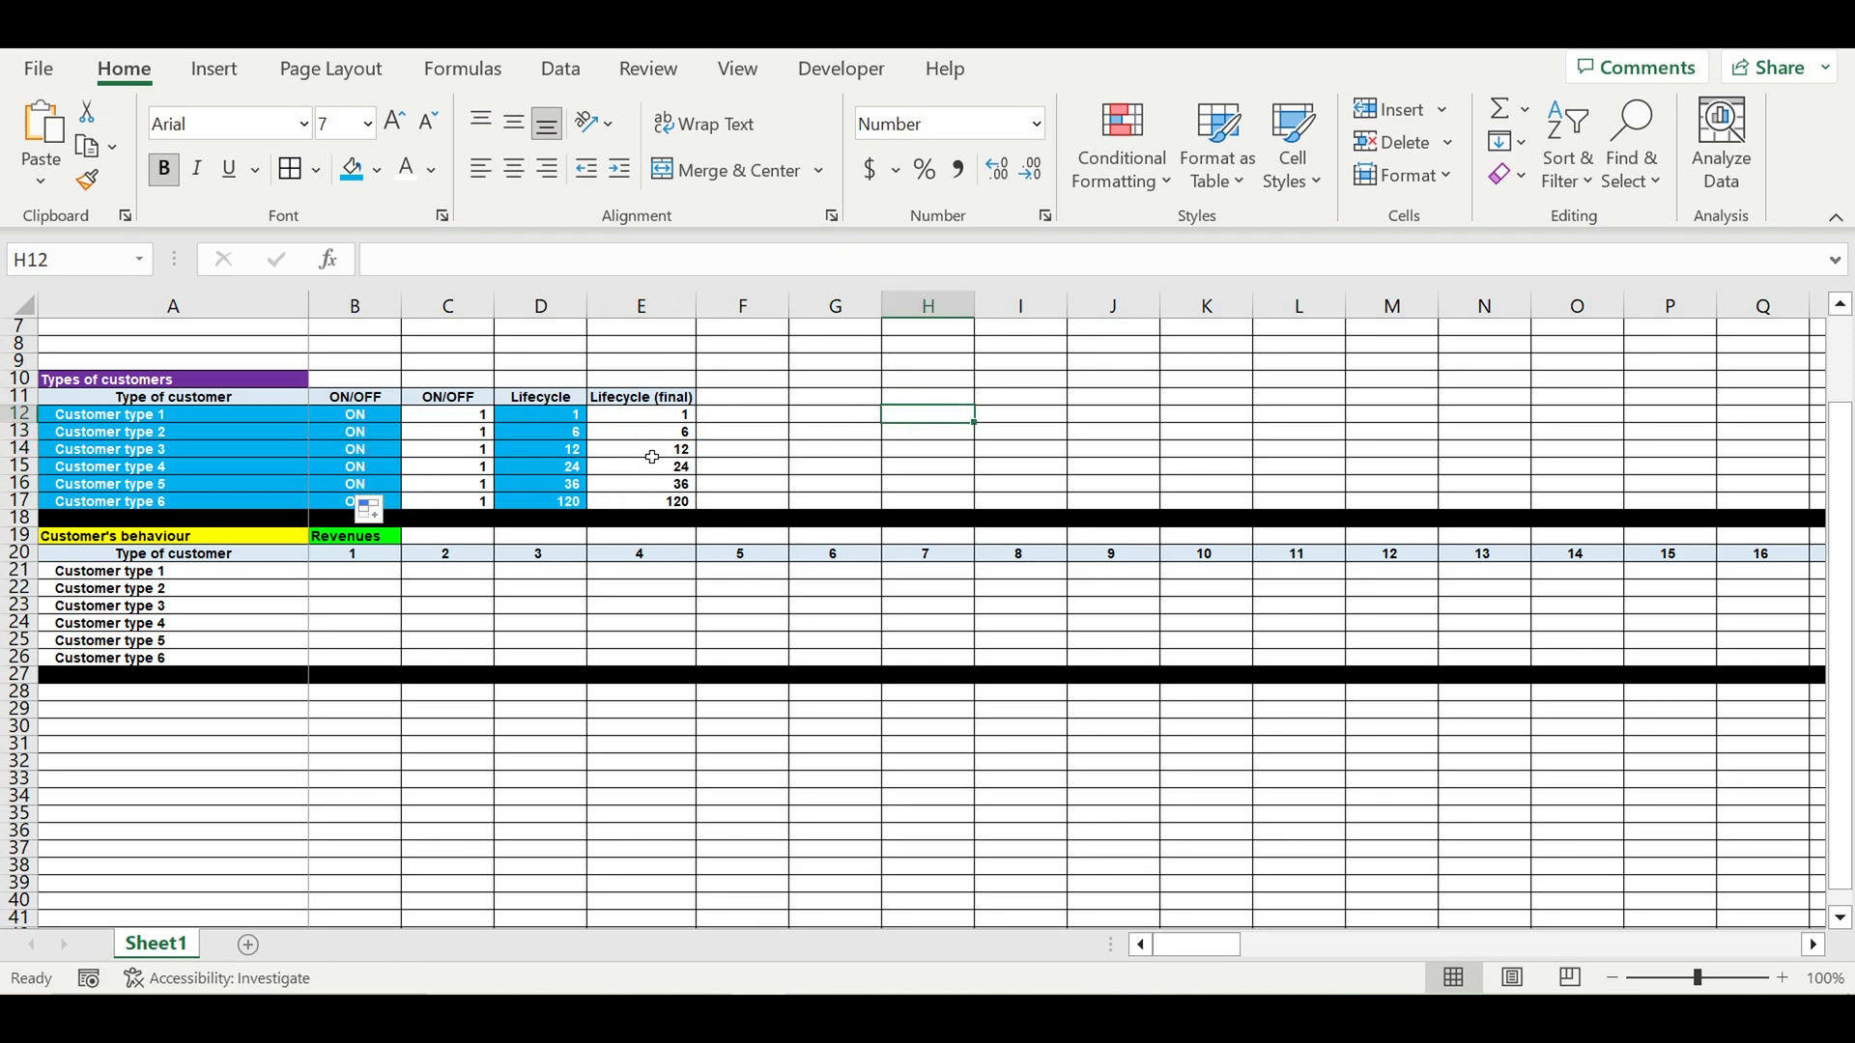
{"action": "left_click", "coordinate": [371, 576]}
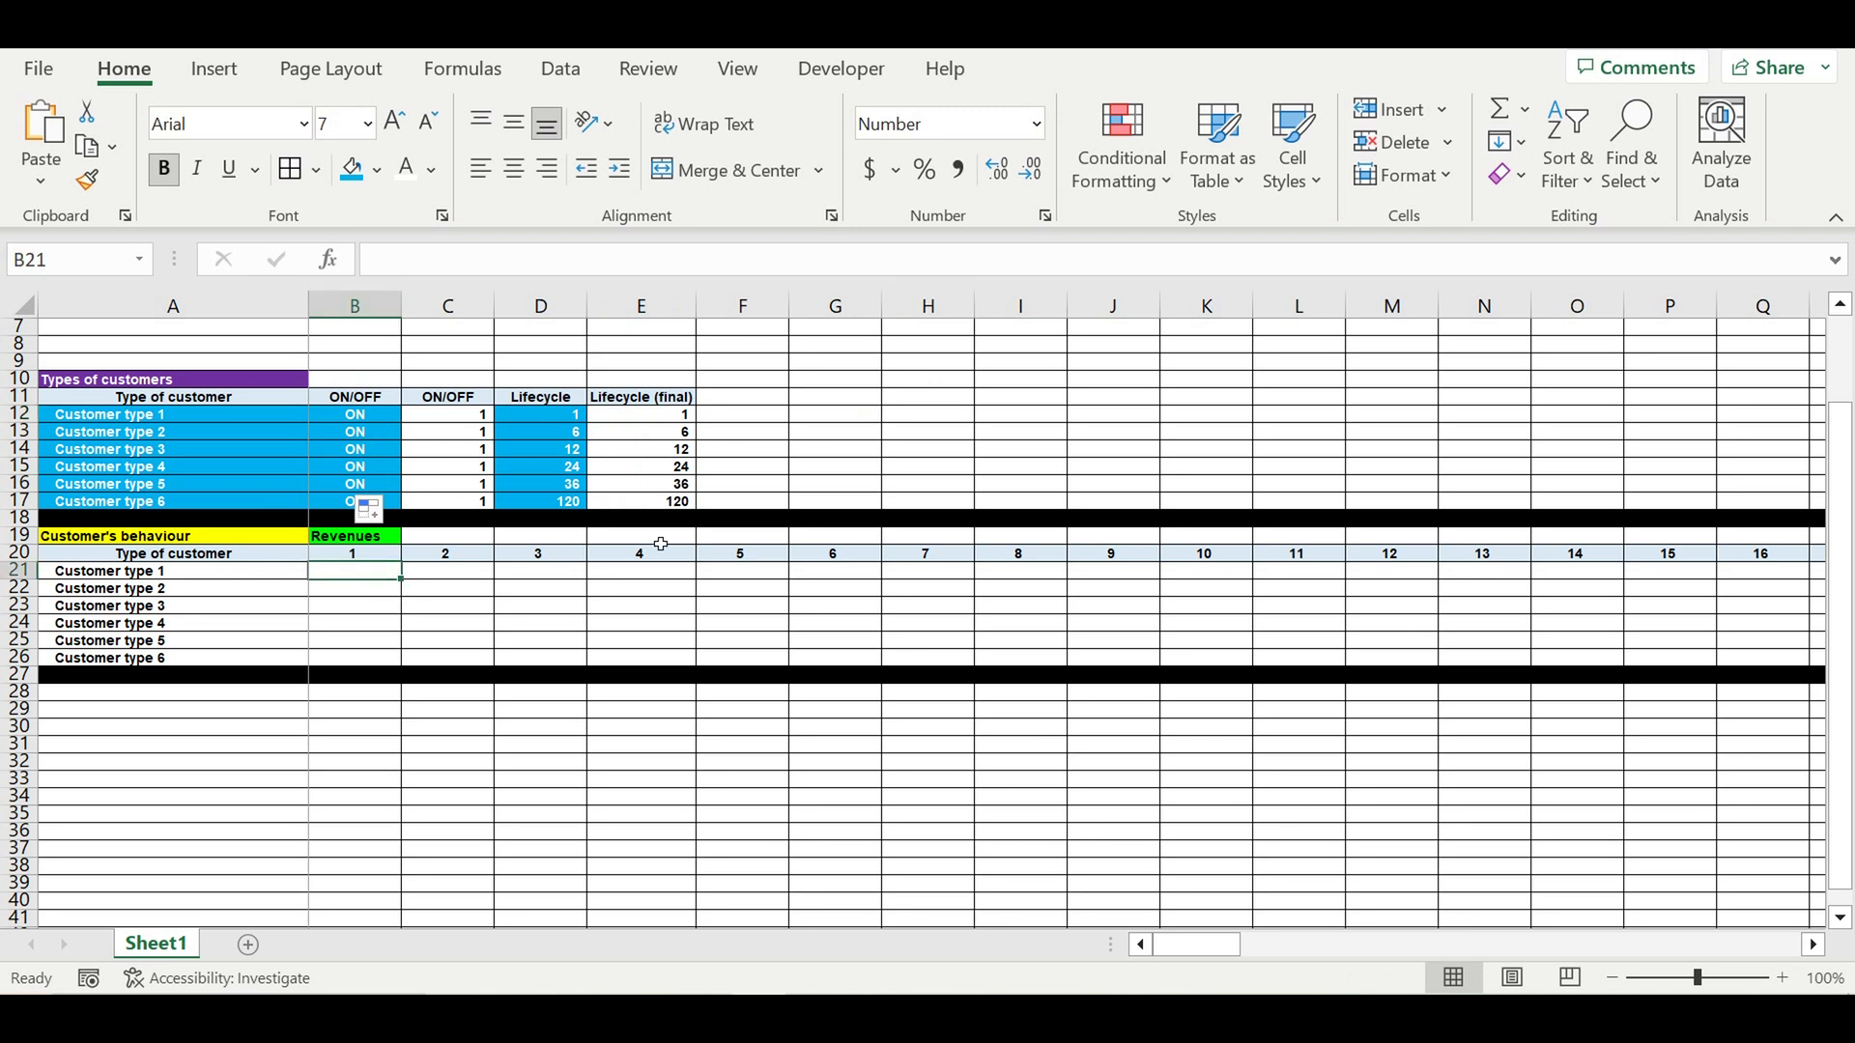
{"action": "left_click", "coordinate": [136, 577]}
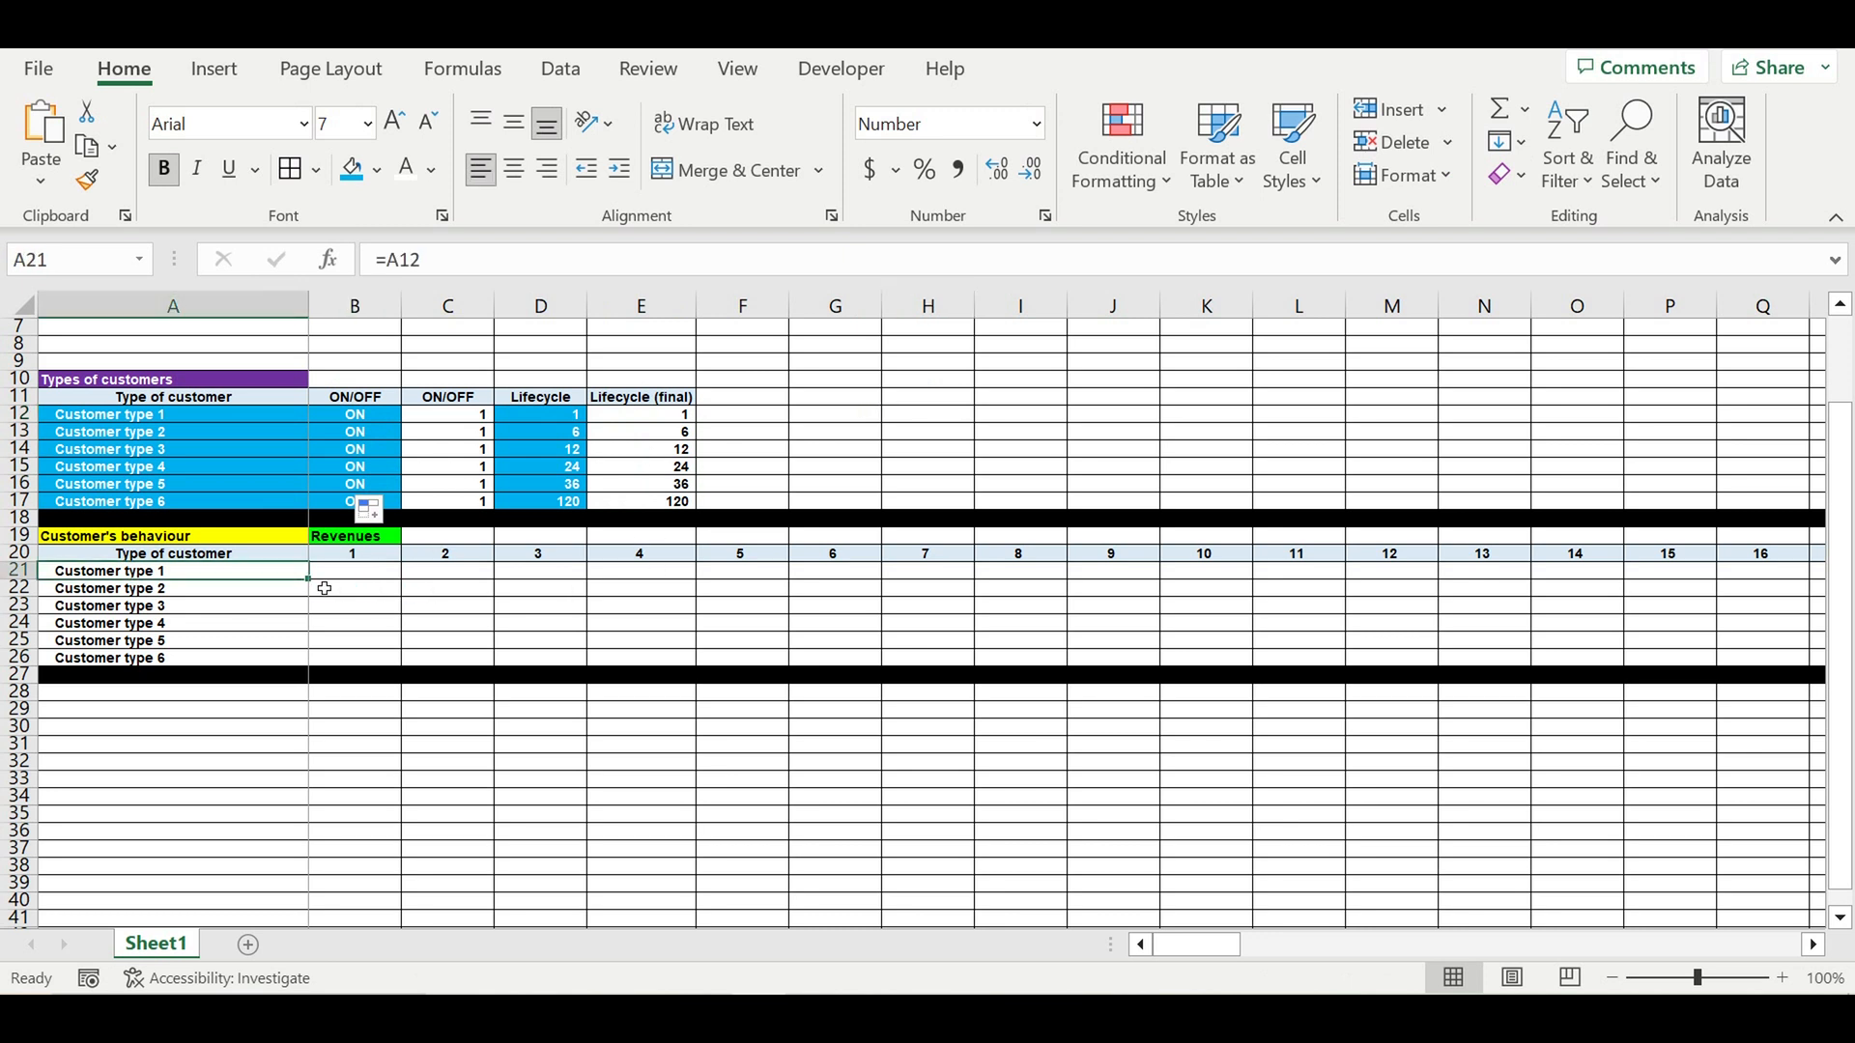
{"action": "left_click", "coordinate": [359, 572]}
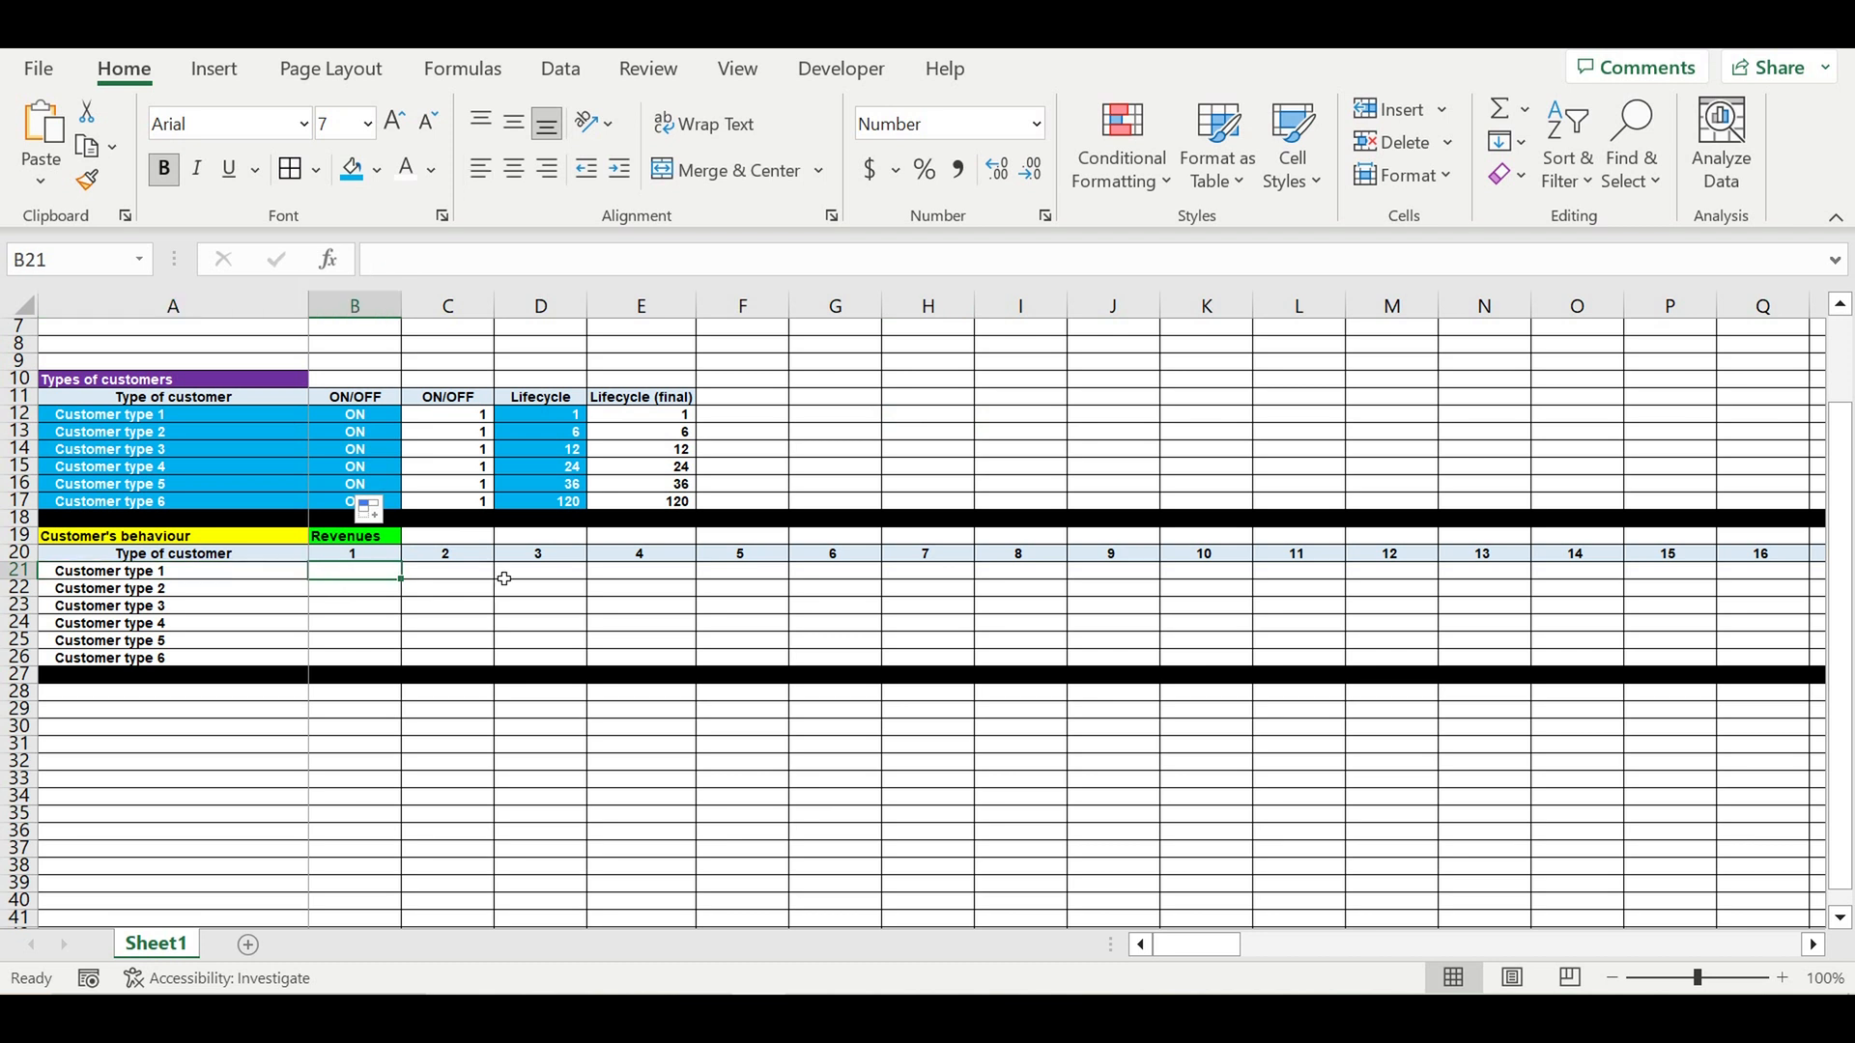
{"action": "type", "text": "40"}
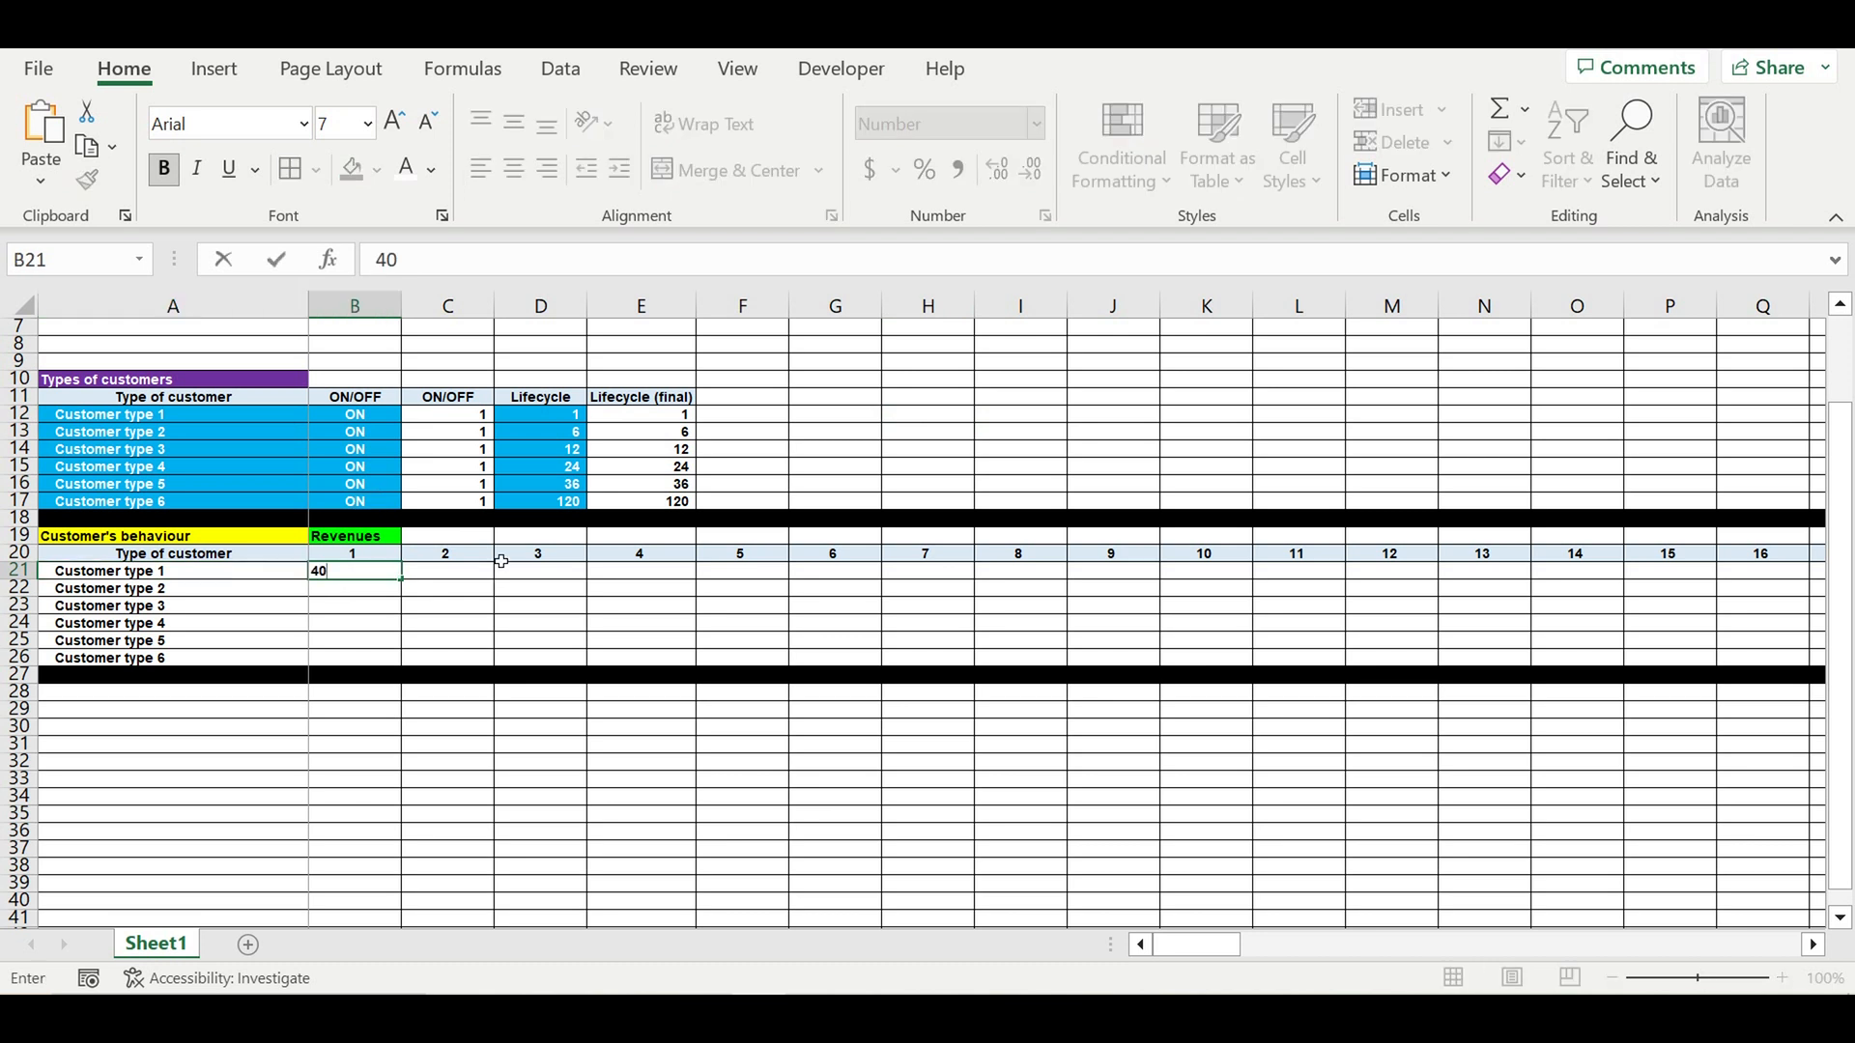
{"action": "key", "text": "Return"}
{"action": "left_click", "coordinate": [353, 572]}
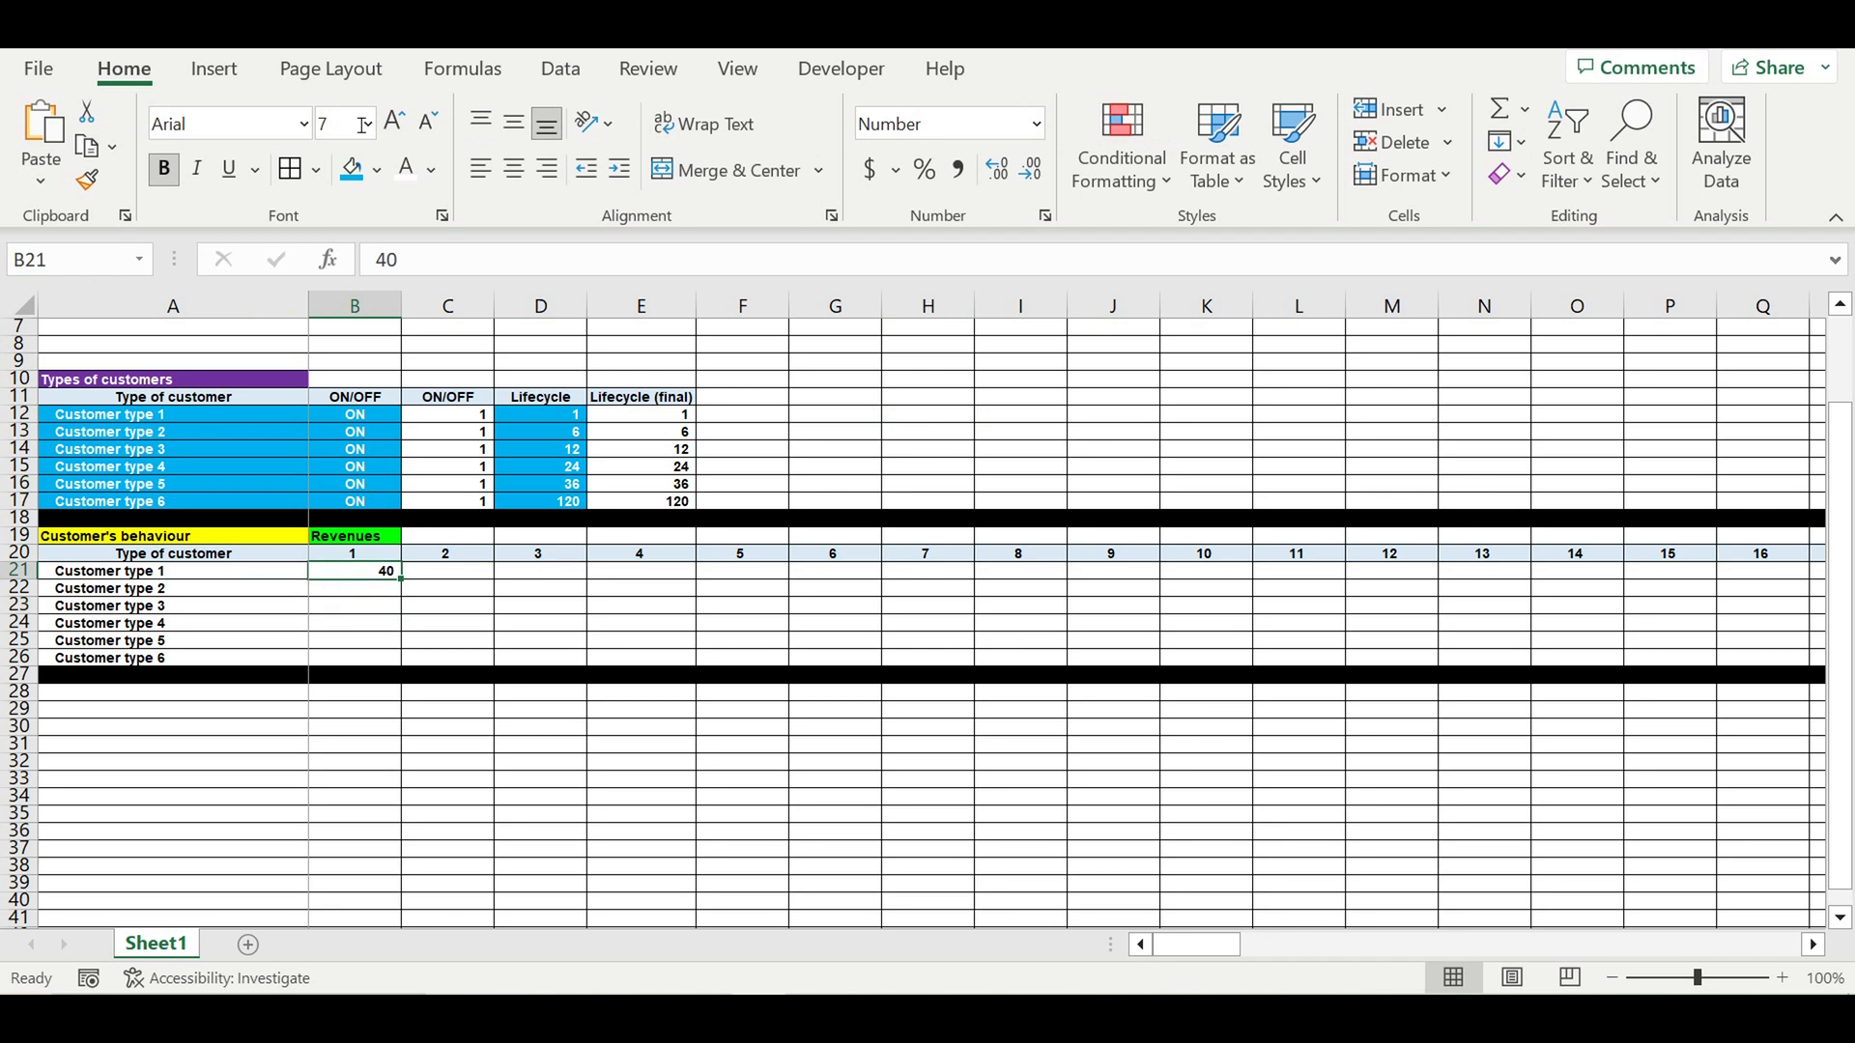
{"action": "left_click", "coordinate": [353, 174]}
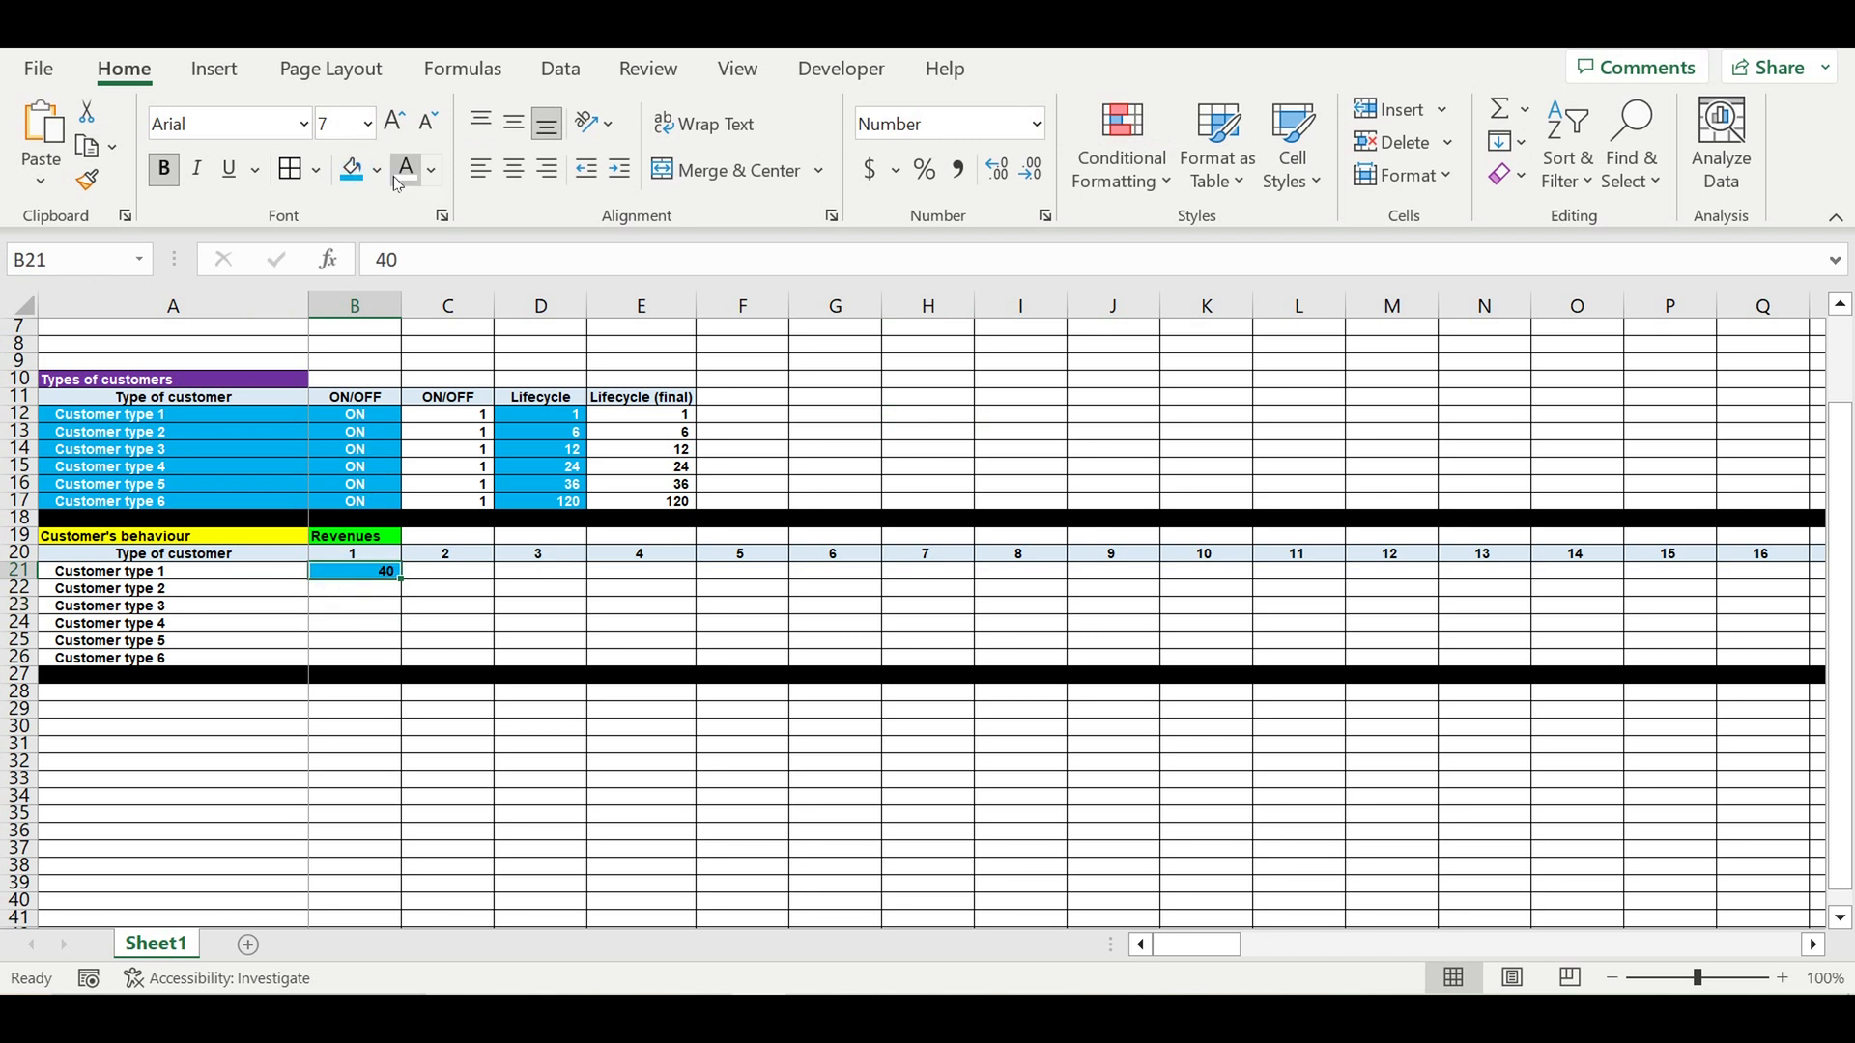
- Copy customer type 1's revenue from B21 across row 21 through period 120 in DQ21
{"action": "left_click_drag", "start_coordinate": [411, 585], "coordinate": [1628, 617]}
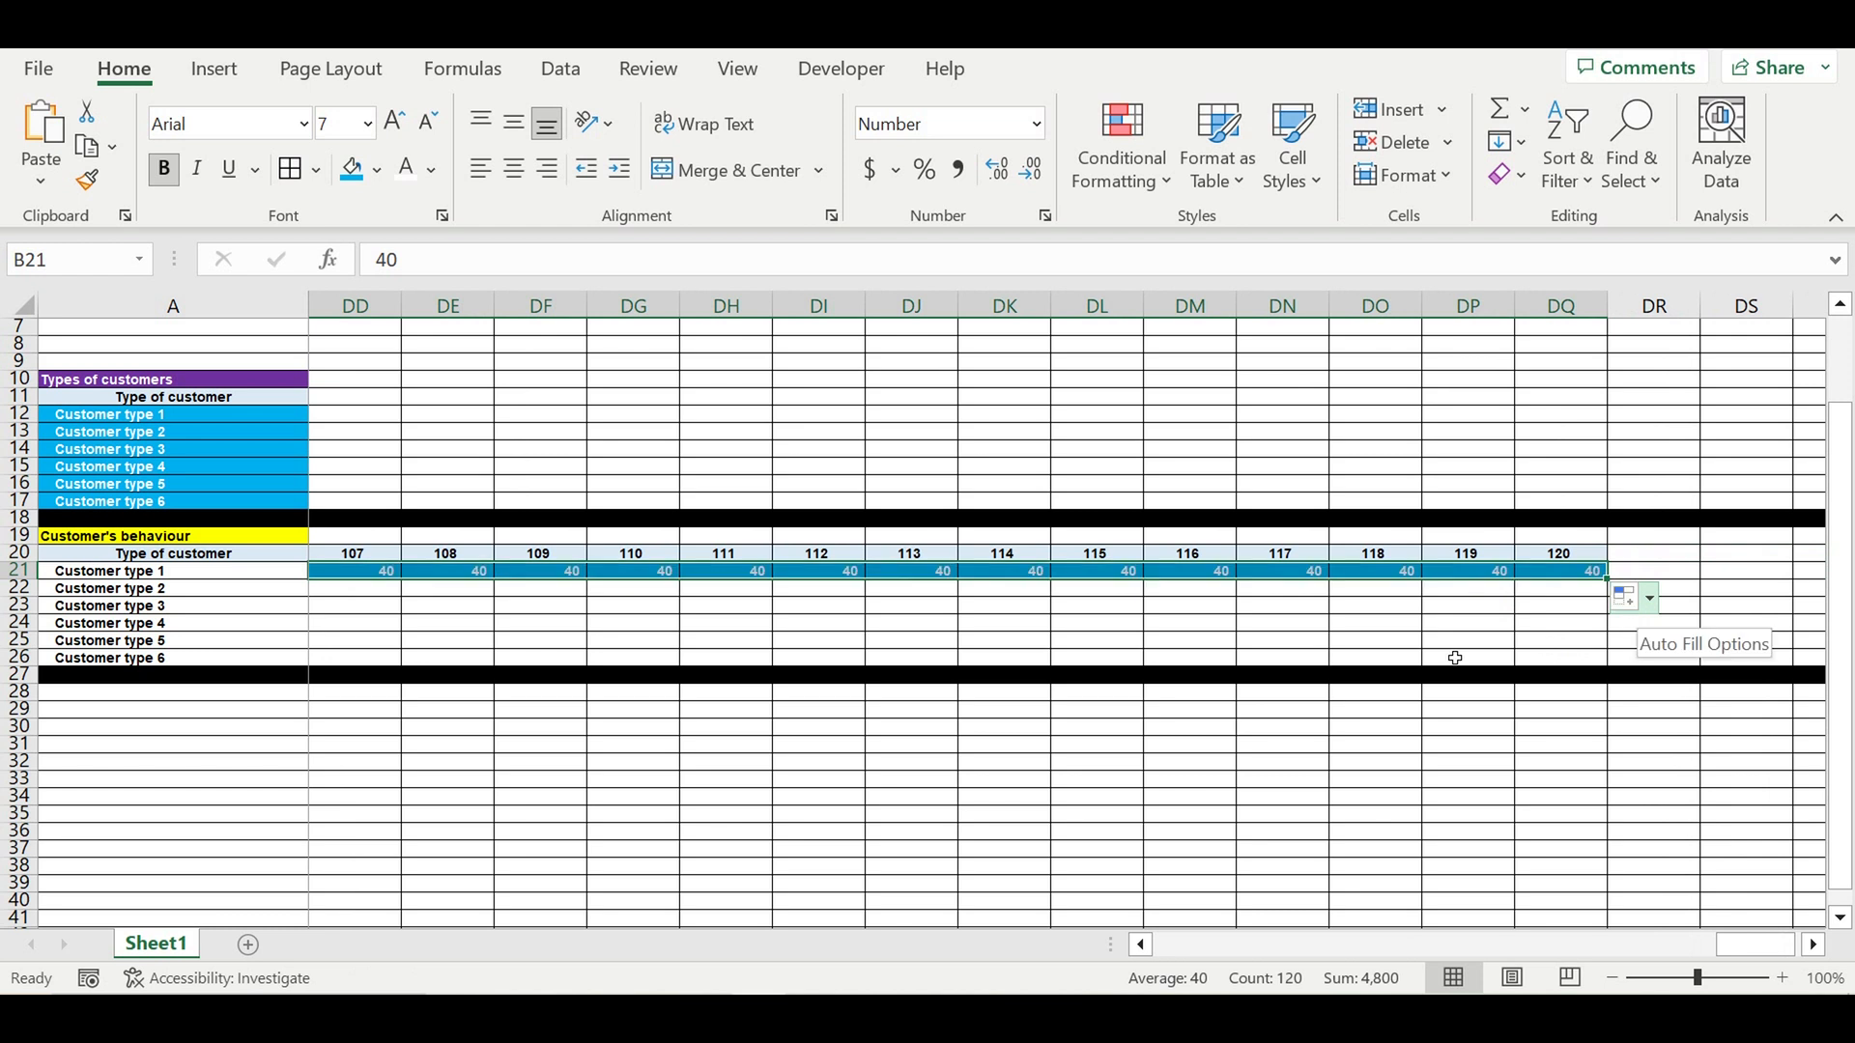
{"action": "left_click", "coordinate": [1300, 710]}
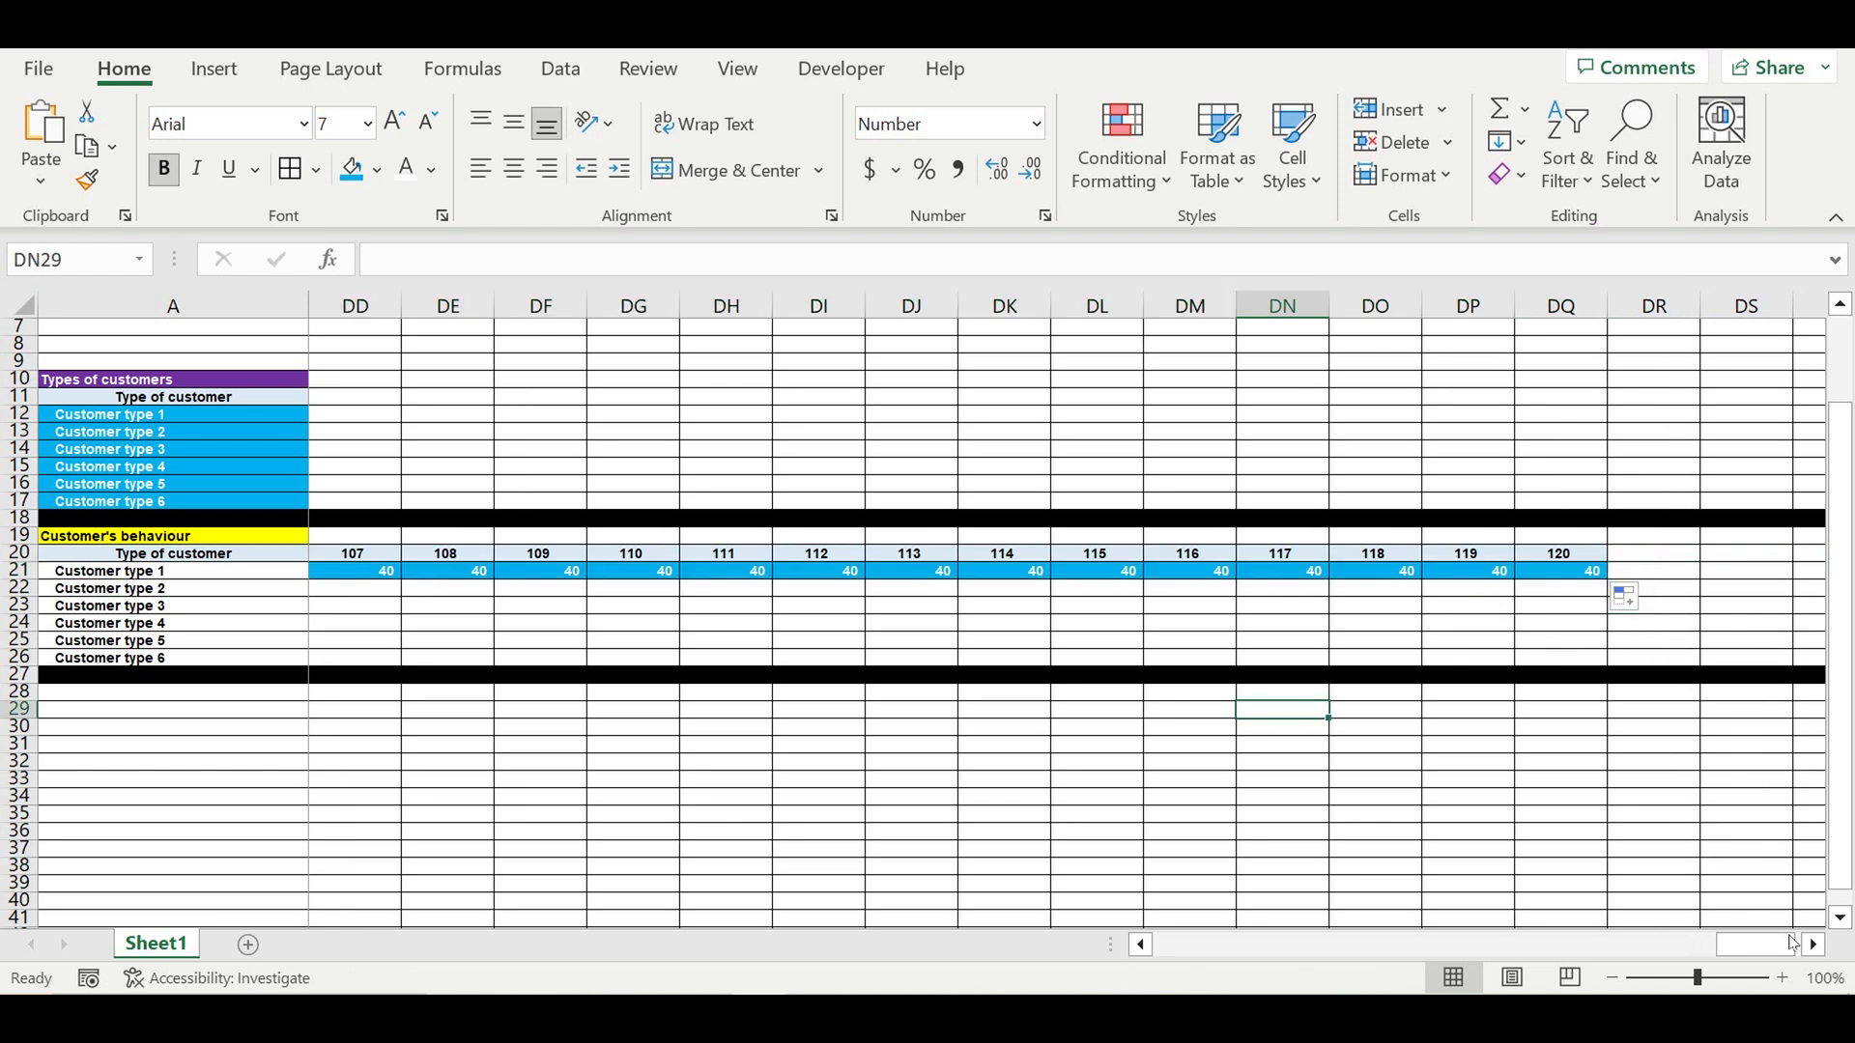
{"action": "left_click_drag", "start_coordinate": [1794, 944], "coordinate": [1198, 944]}
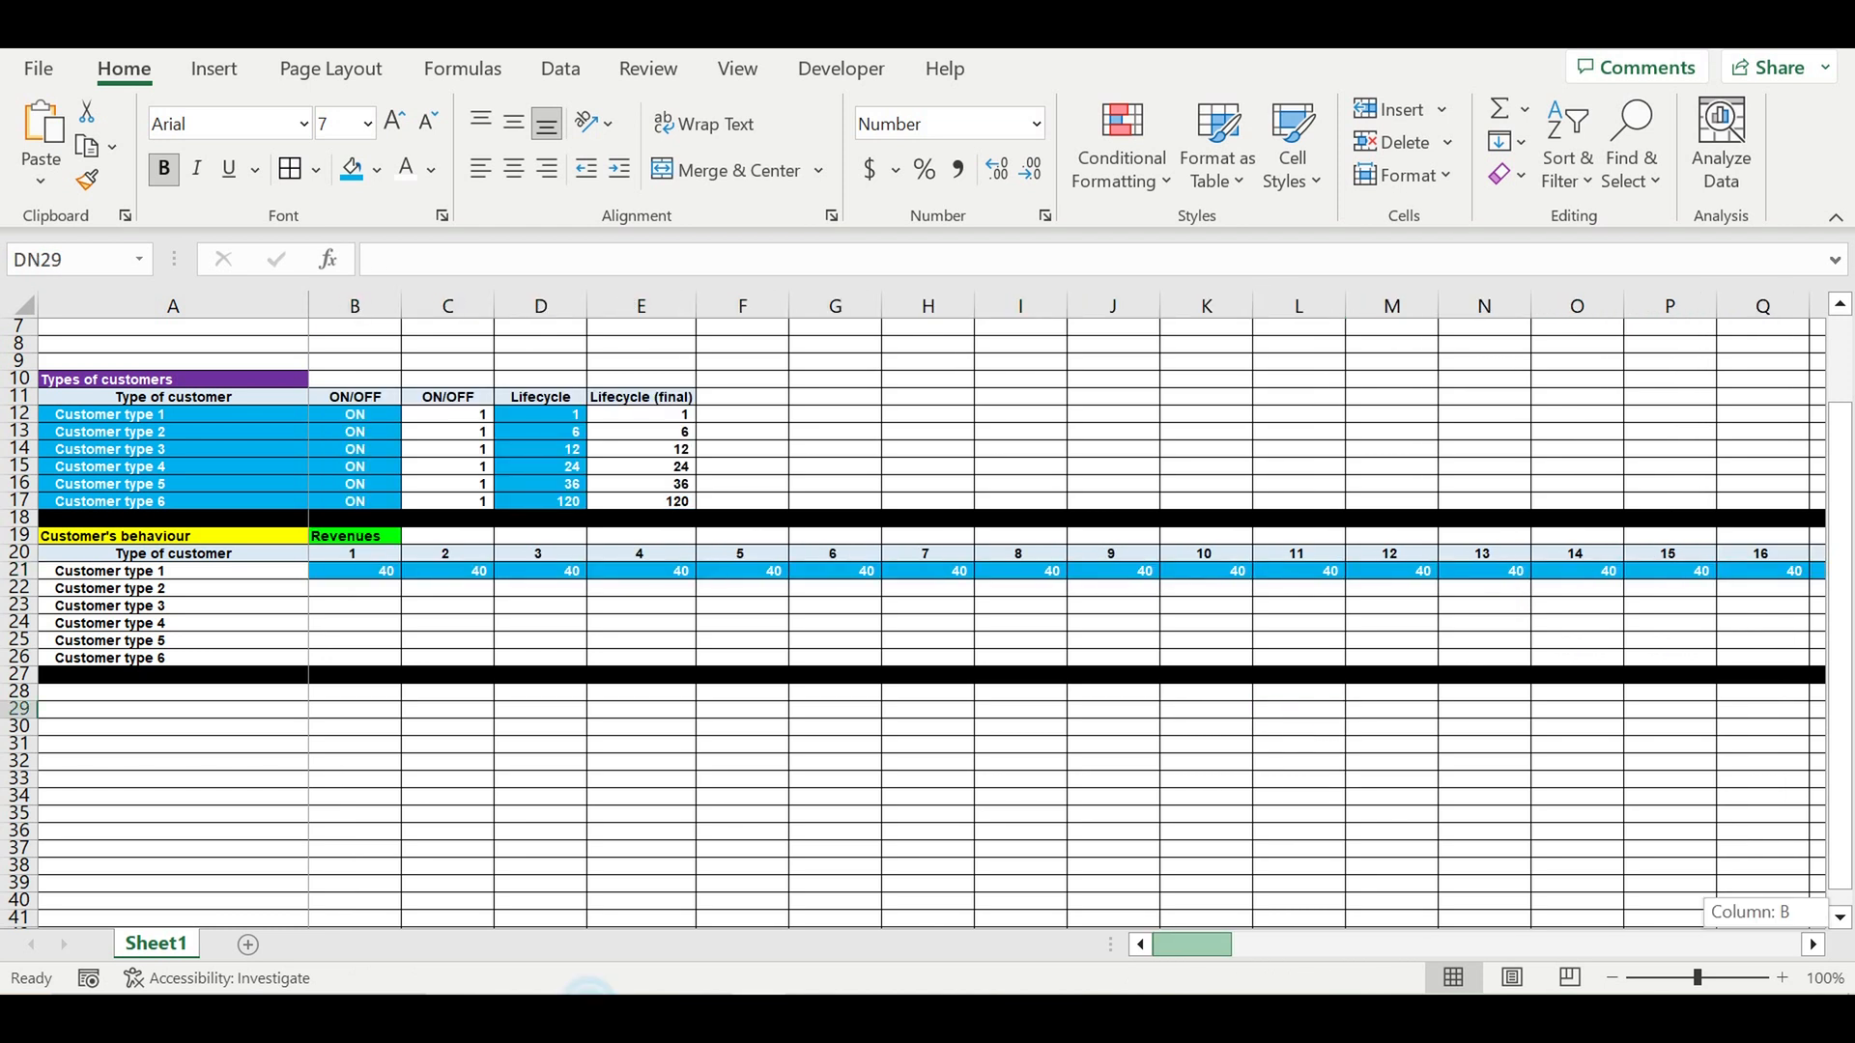
- Enter 130 as customer type 2's period 1 revenue in B22
{"action": "left_click", "coordinate": [347, 590]}
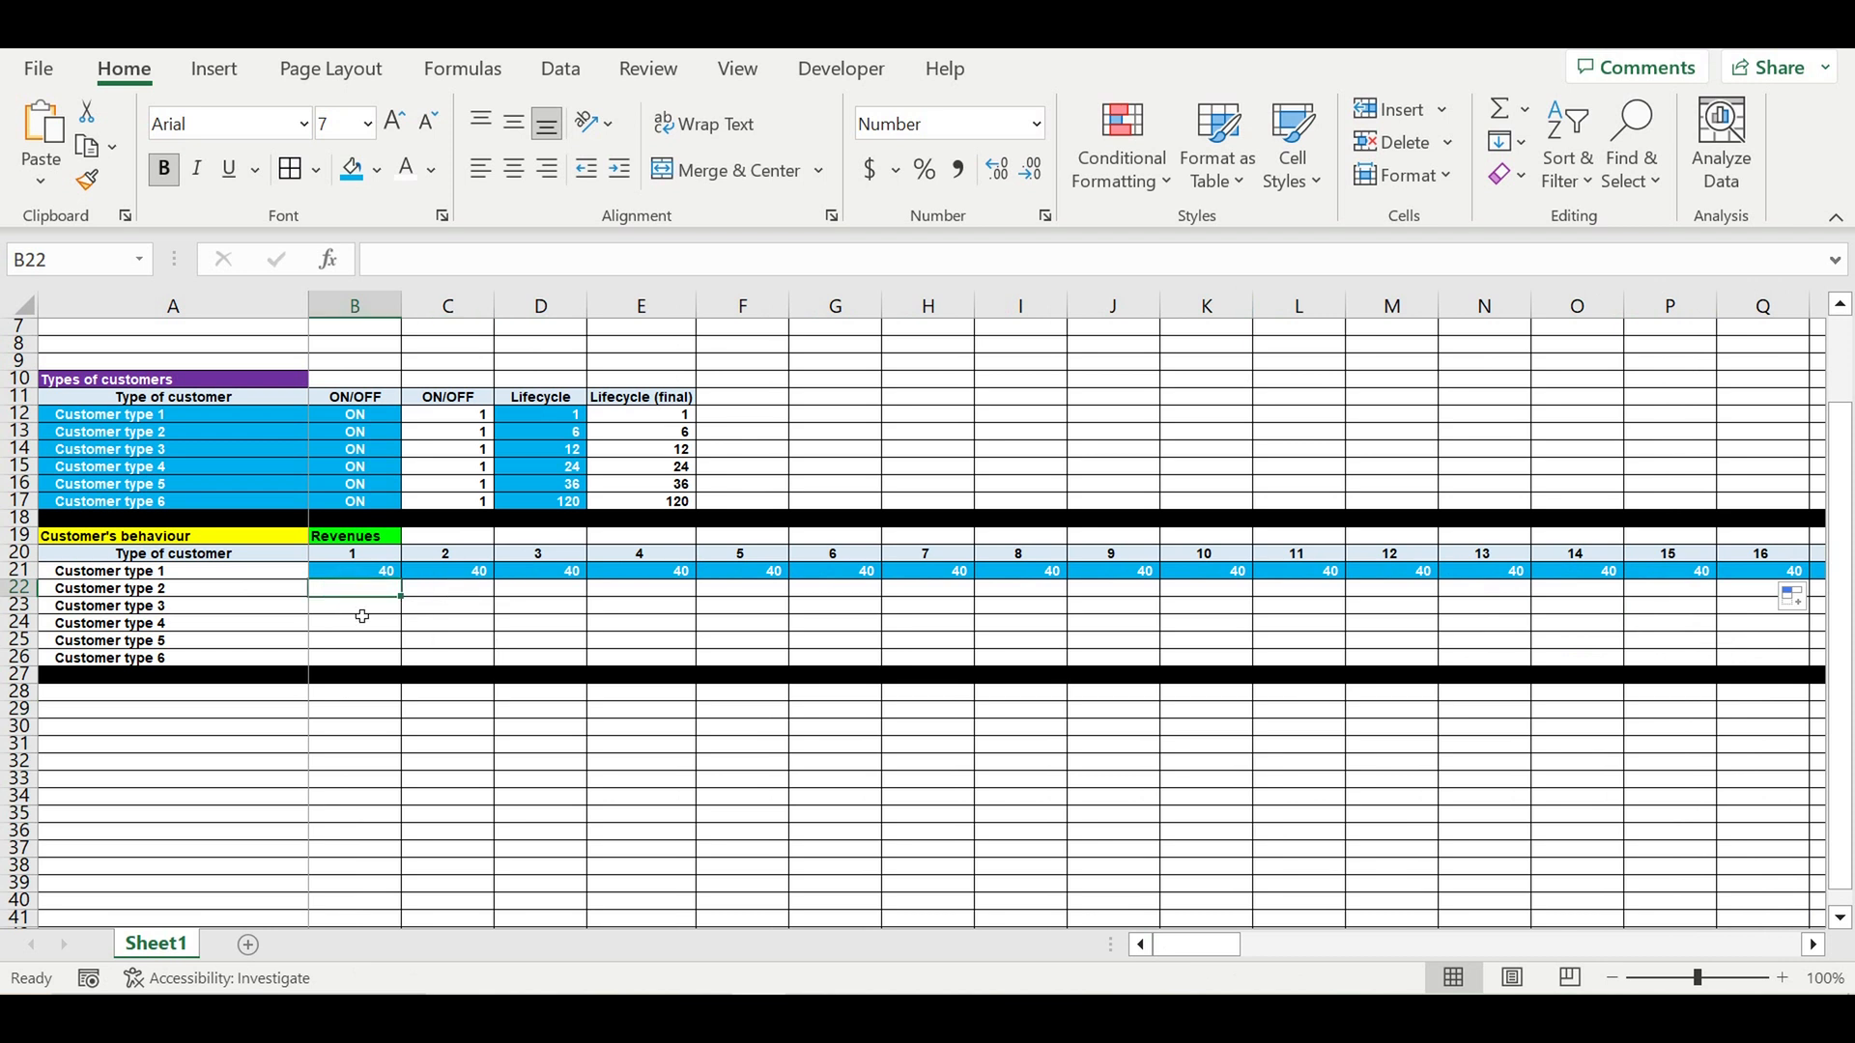
{"action": "type", "text": "130"}
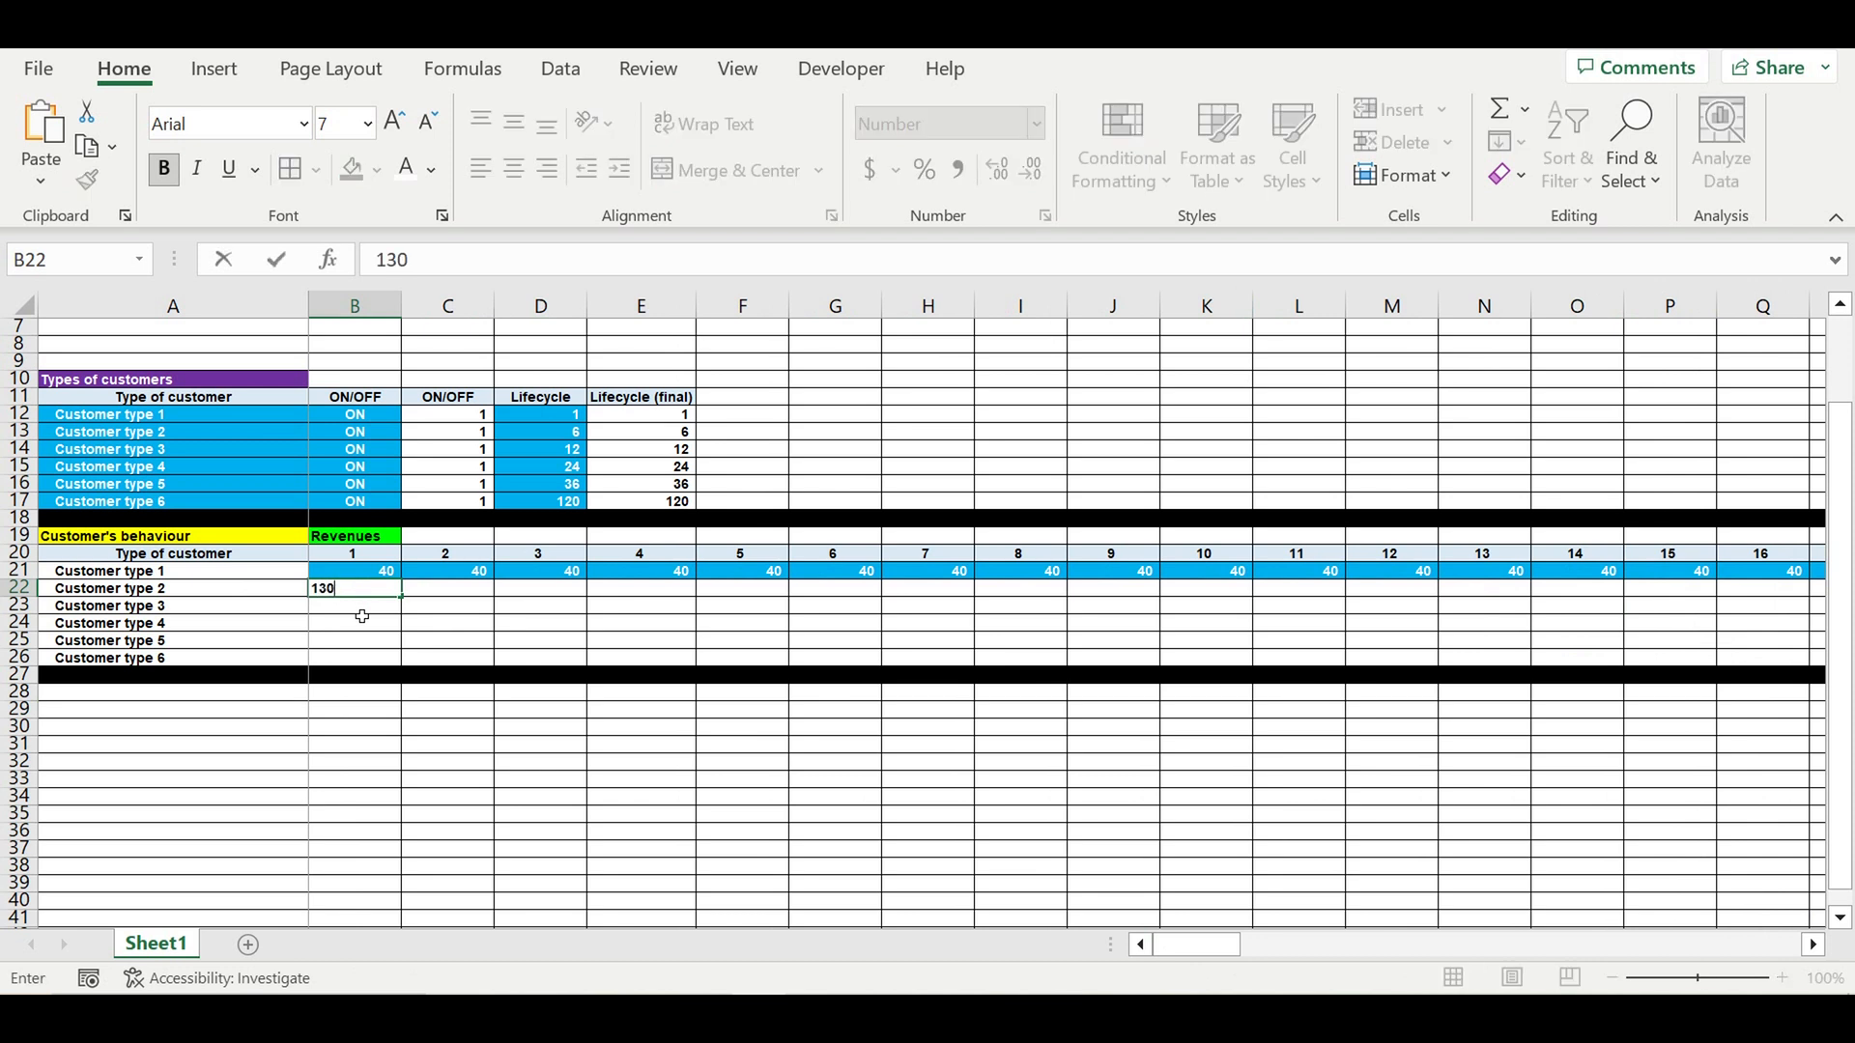
{"action": "left_click", "coordinate": [363, 616]}
{"action": "key", "text": "Up"}
{"action": "key", "text": "Up"}
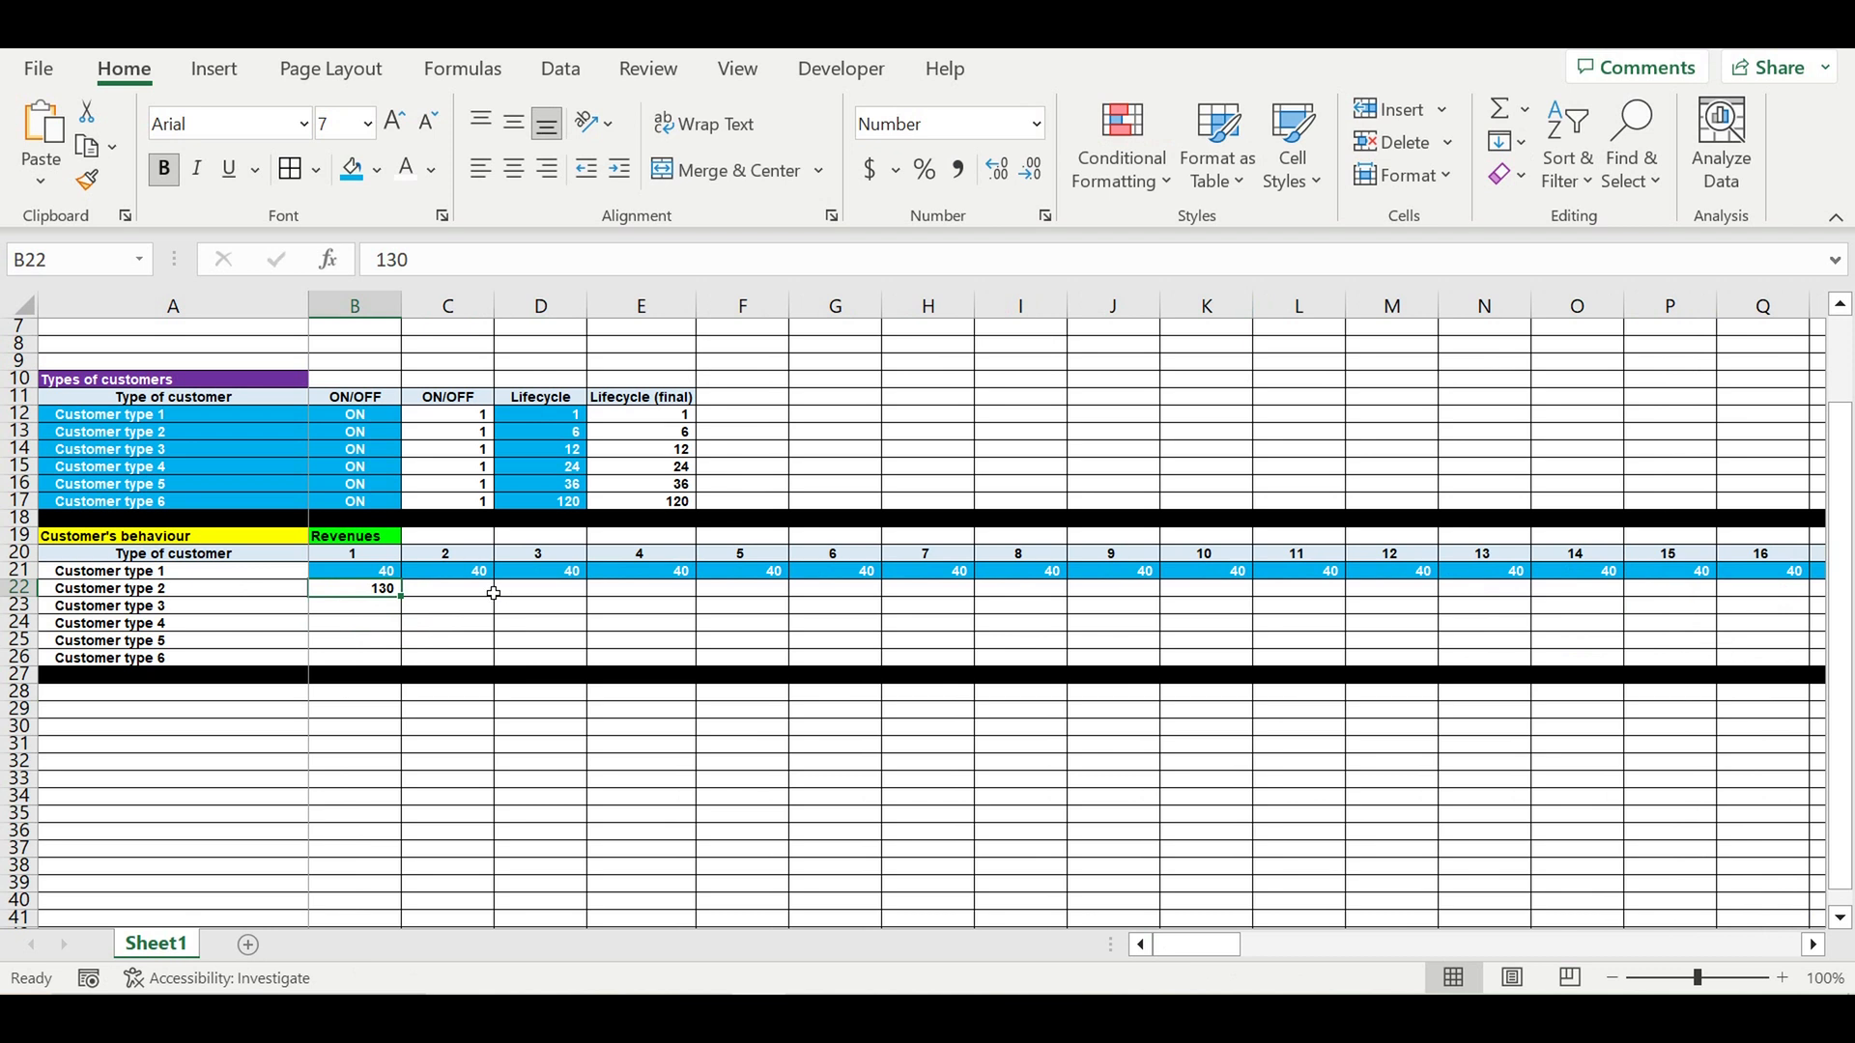
- Calculate customer type 2's period 2 revenue in C22 with =B22-10 and copy the formula across to L22
{"action": "left_click", "coordinate": [490, 591]}
{"action": "type", "text": "="}
{"action": "left_click", "coordinate": [367, 597]}
{"action": "type", "text": "-10"}
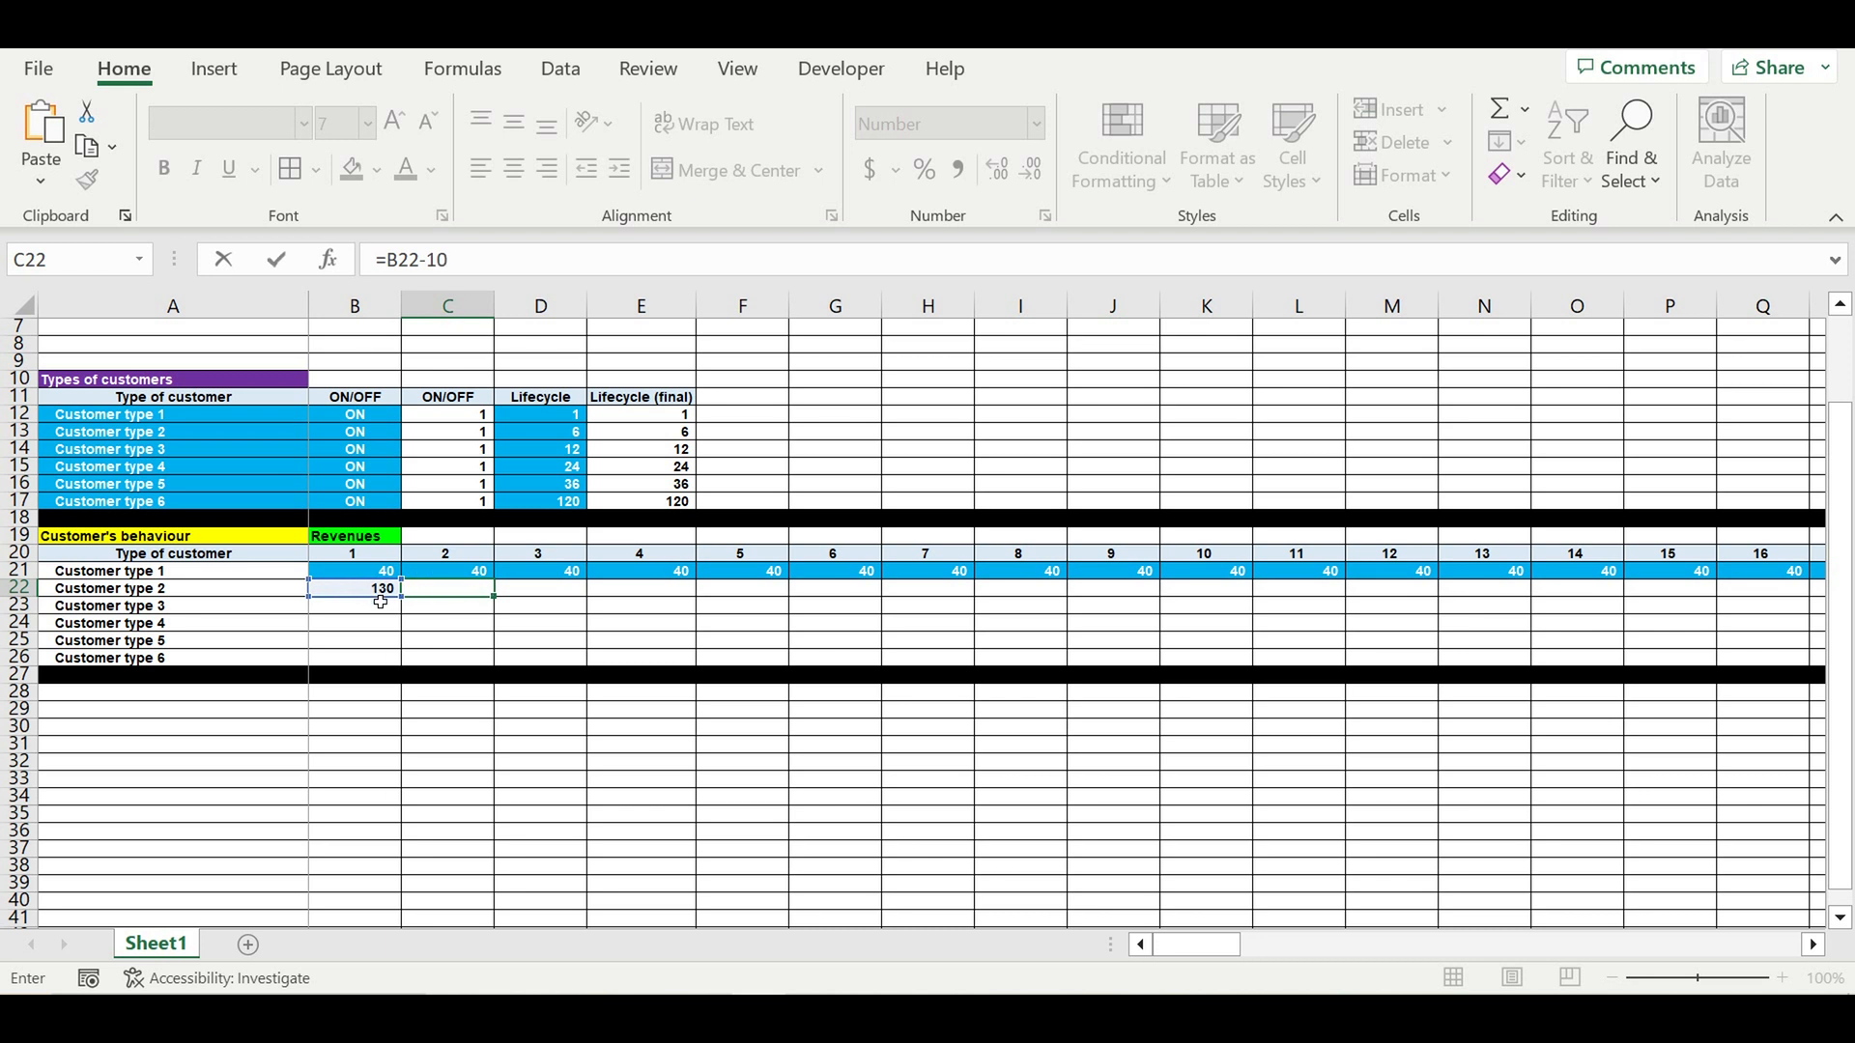
{"action": "key", "text": "ctrl+Return"}
{"action": "left_click_drag", "start_coordinate": [495, 598], "coordinate": [1338, 594]}
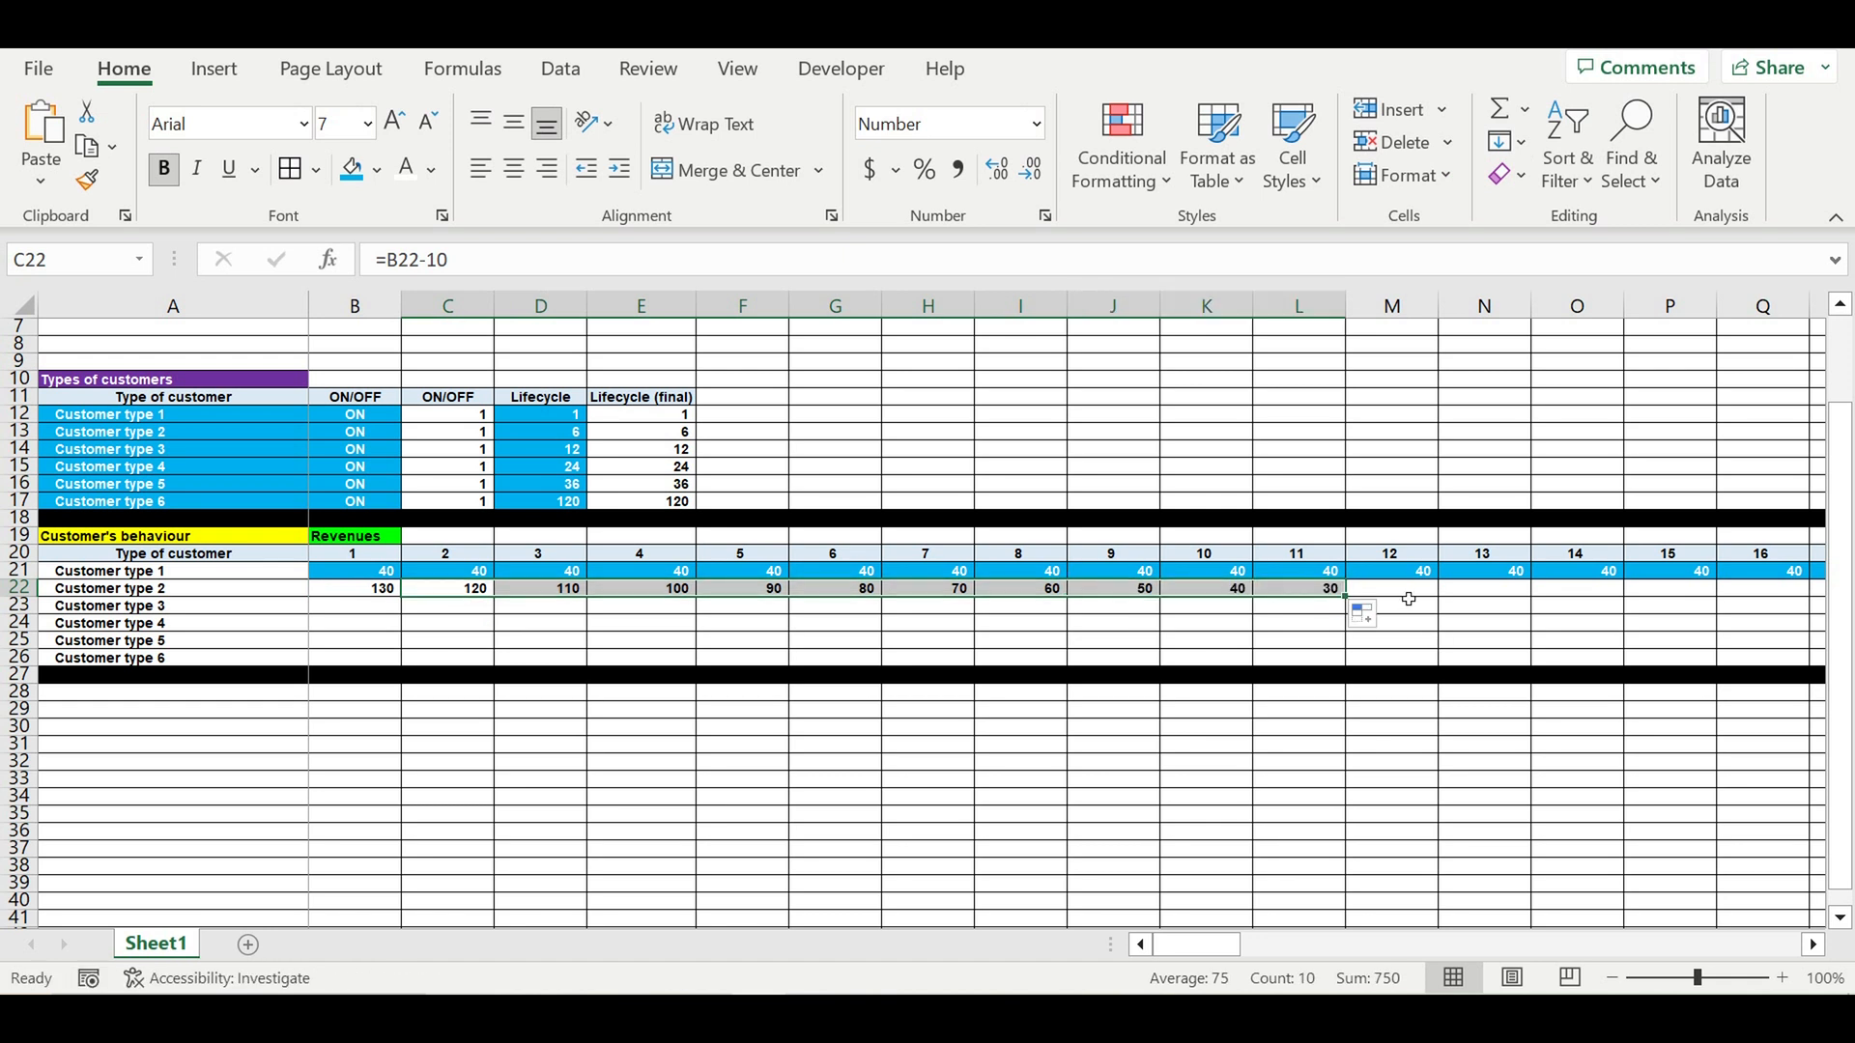
- Set M22 to =L22 and copy the formula across row 22 through period 120 in DQ22
{"action": "left_click", "coordinate": [1412, 604]}
{"action": "type", "text": "="}
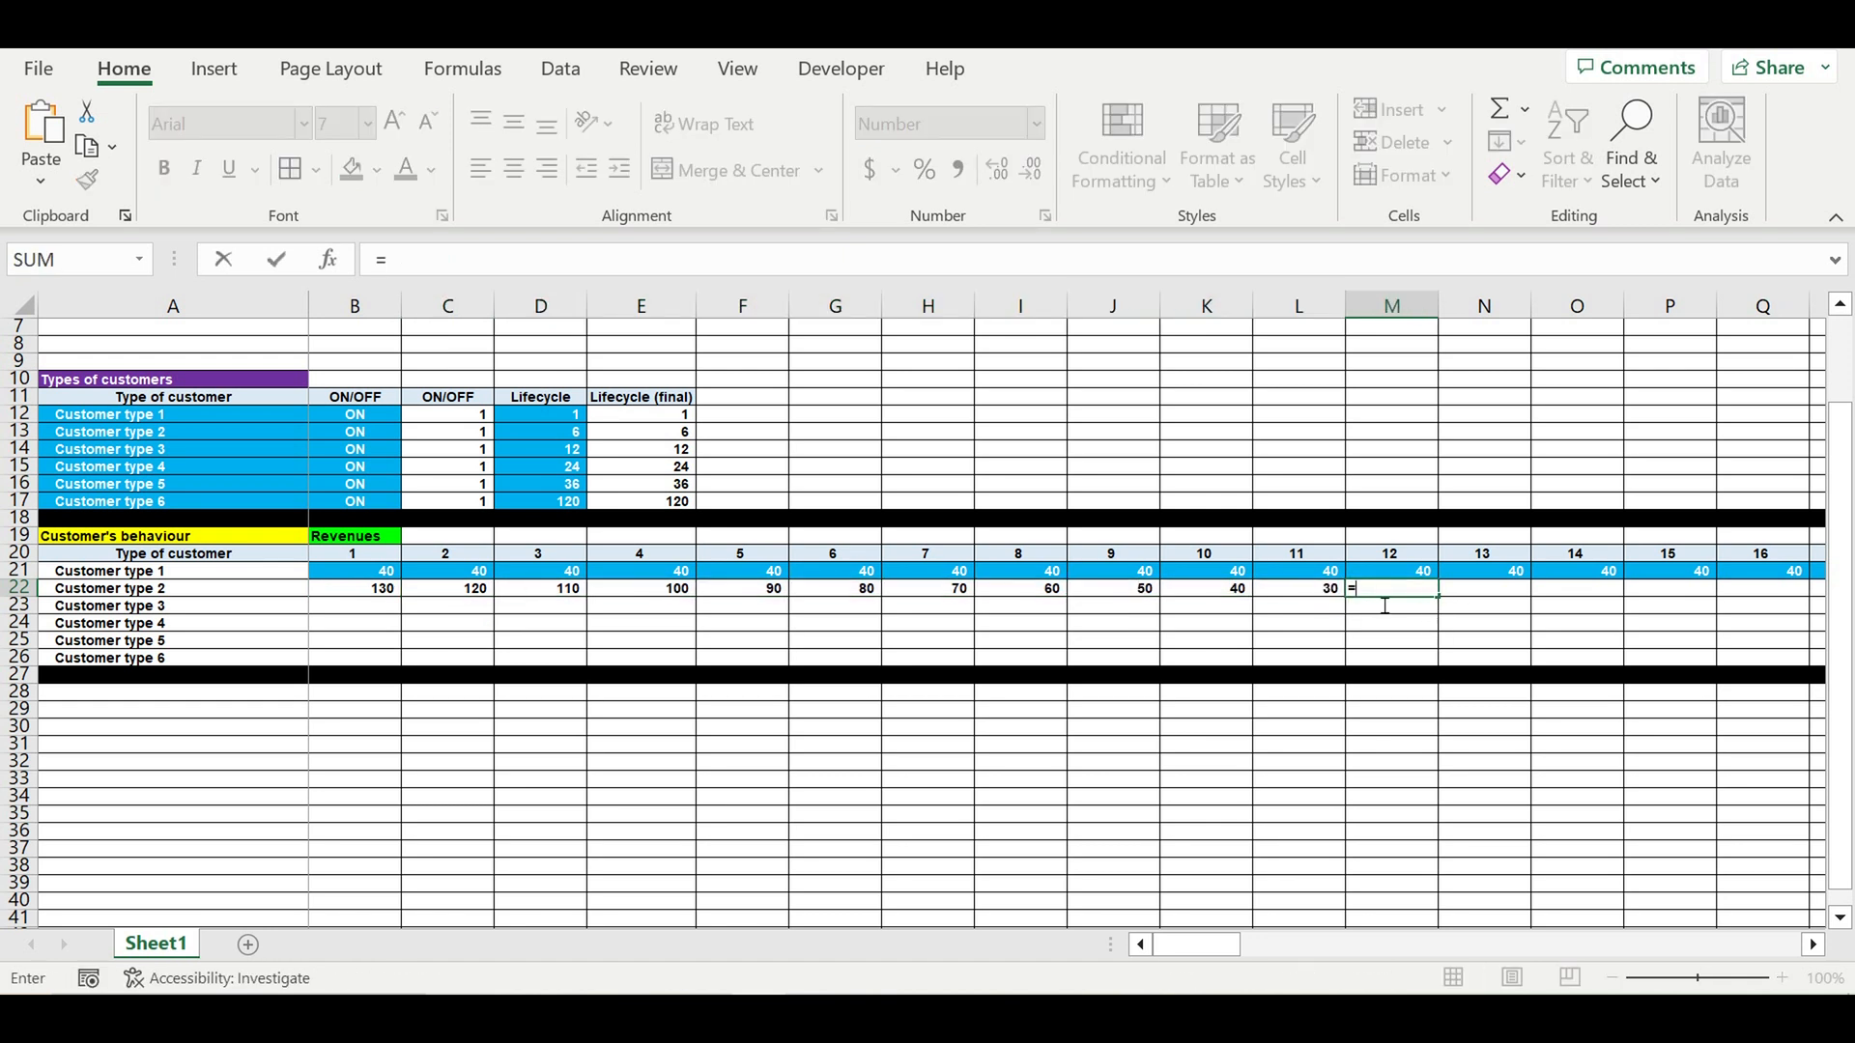
{"action": "left_click", "coordinate": [1320, 599]}
{"action": "key", "text": "Return"}
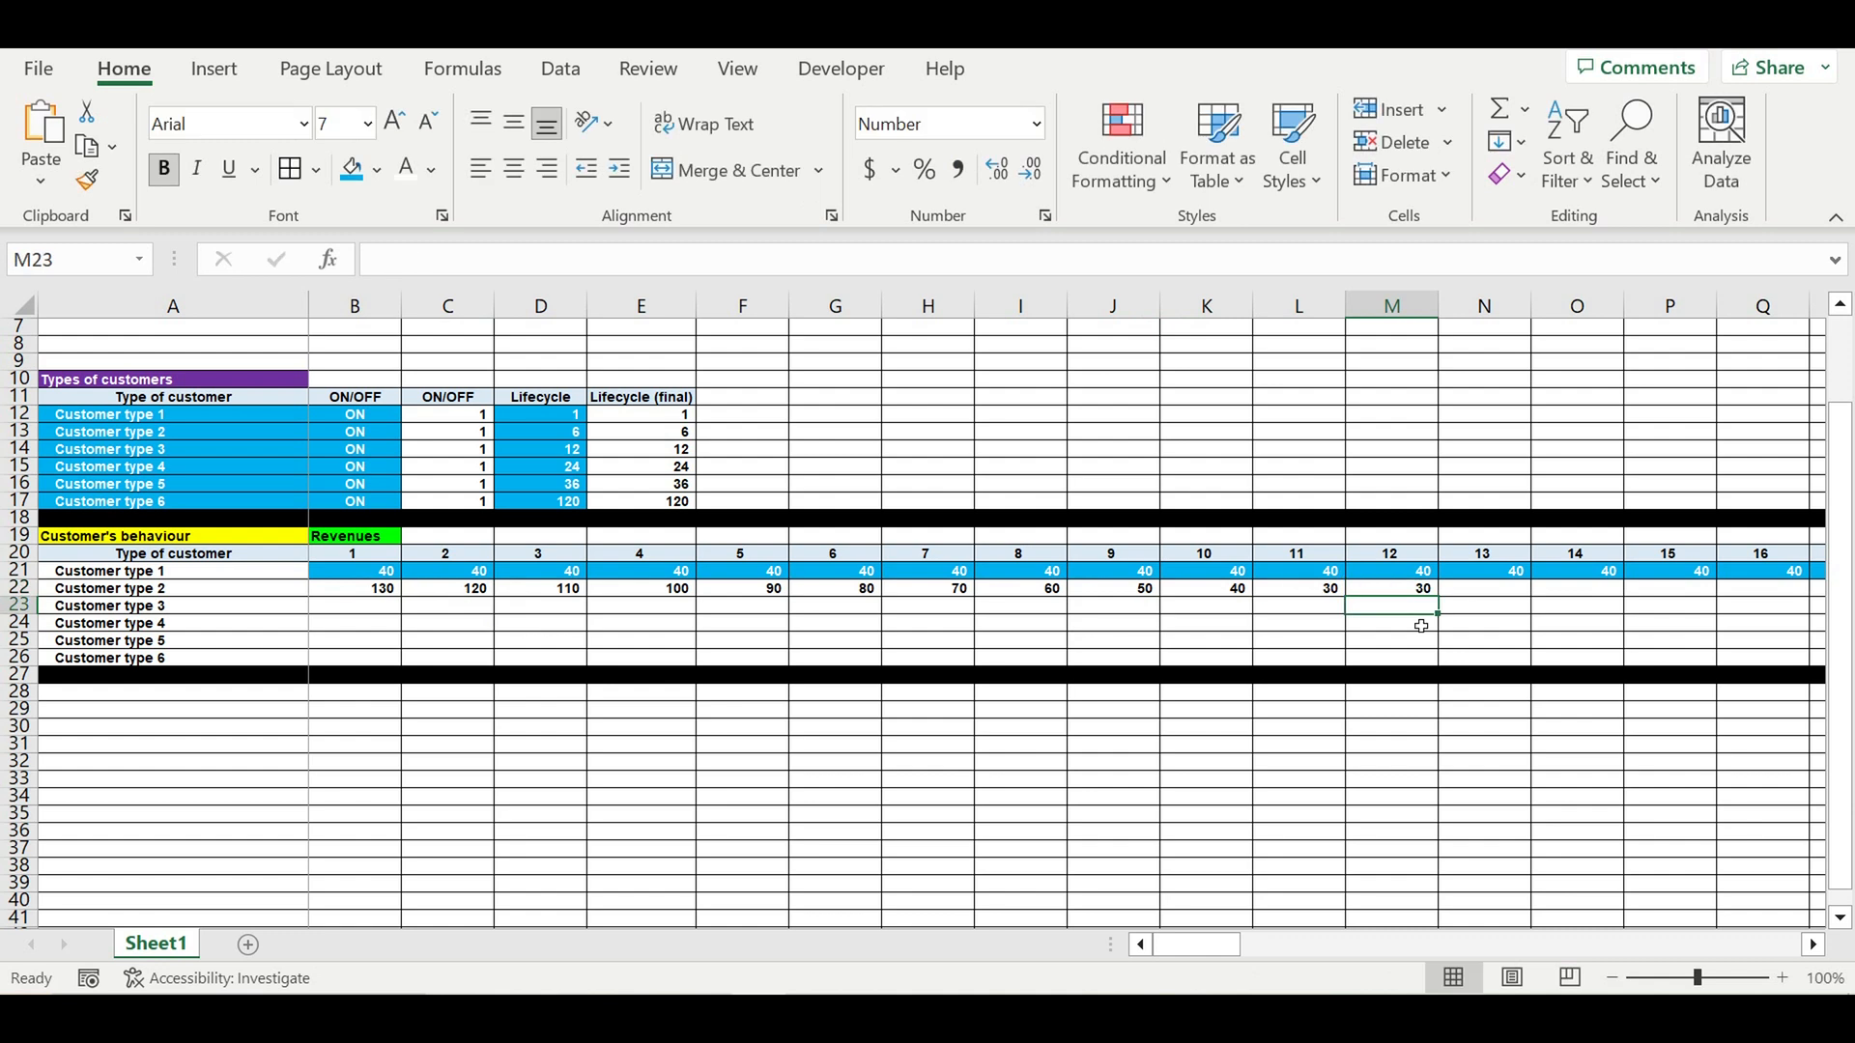
{"action": "left_click", "coordinate": [1416, 592]}
{"action": "left_click_drag", "start_coordinate": [1446, 606], "coordinate": [1342, 650]}
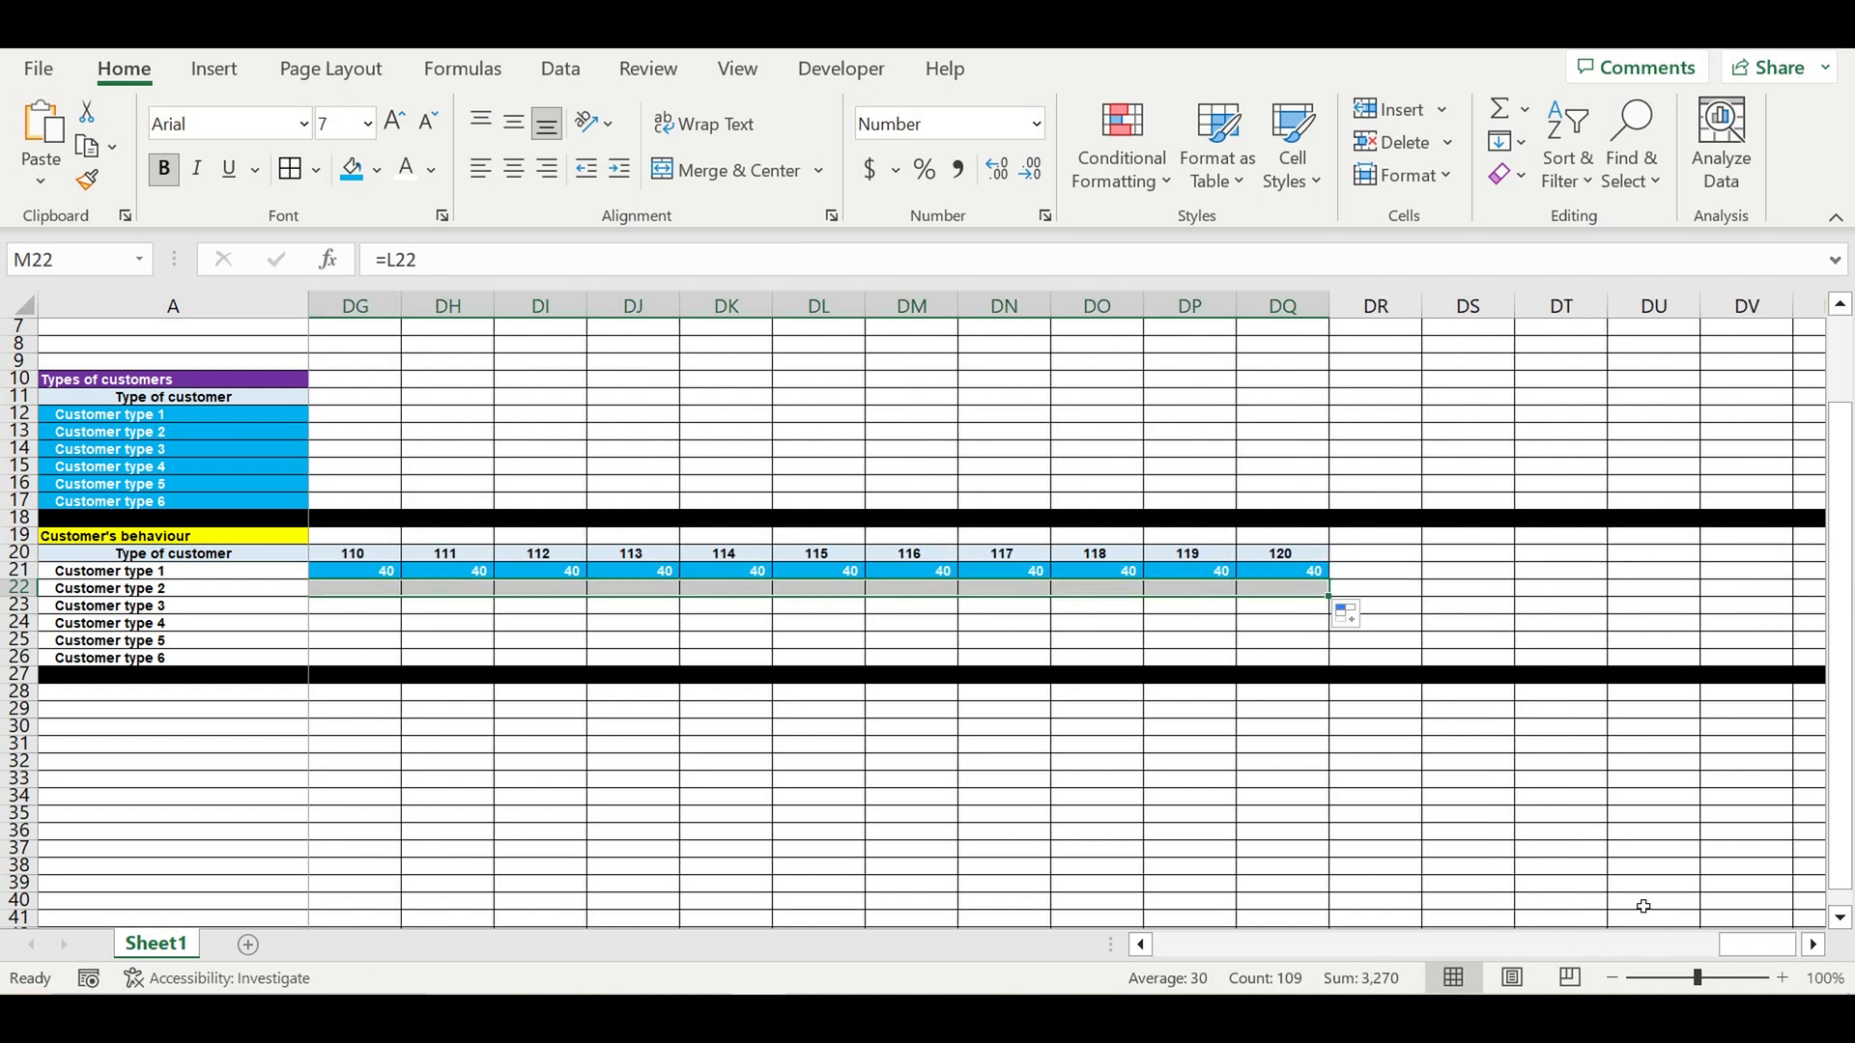
{"action": "left_click_drag", "start_coordinate": [1760, 951], "coordinate": [1198, 952]}
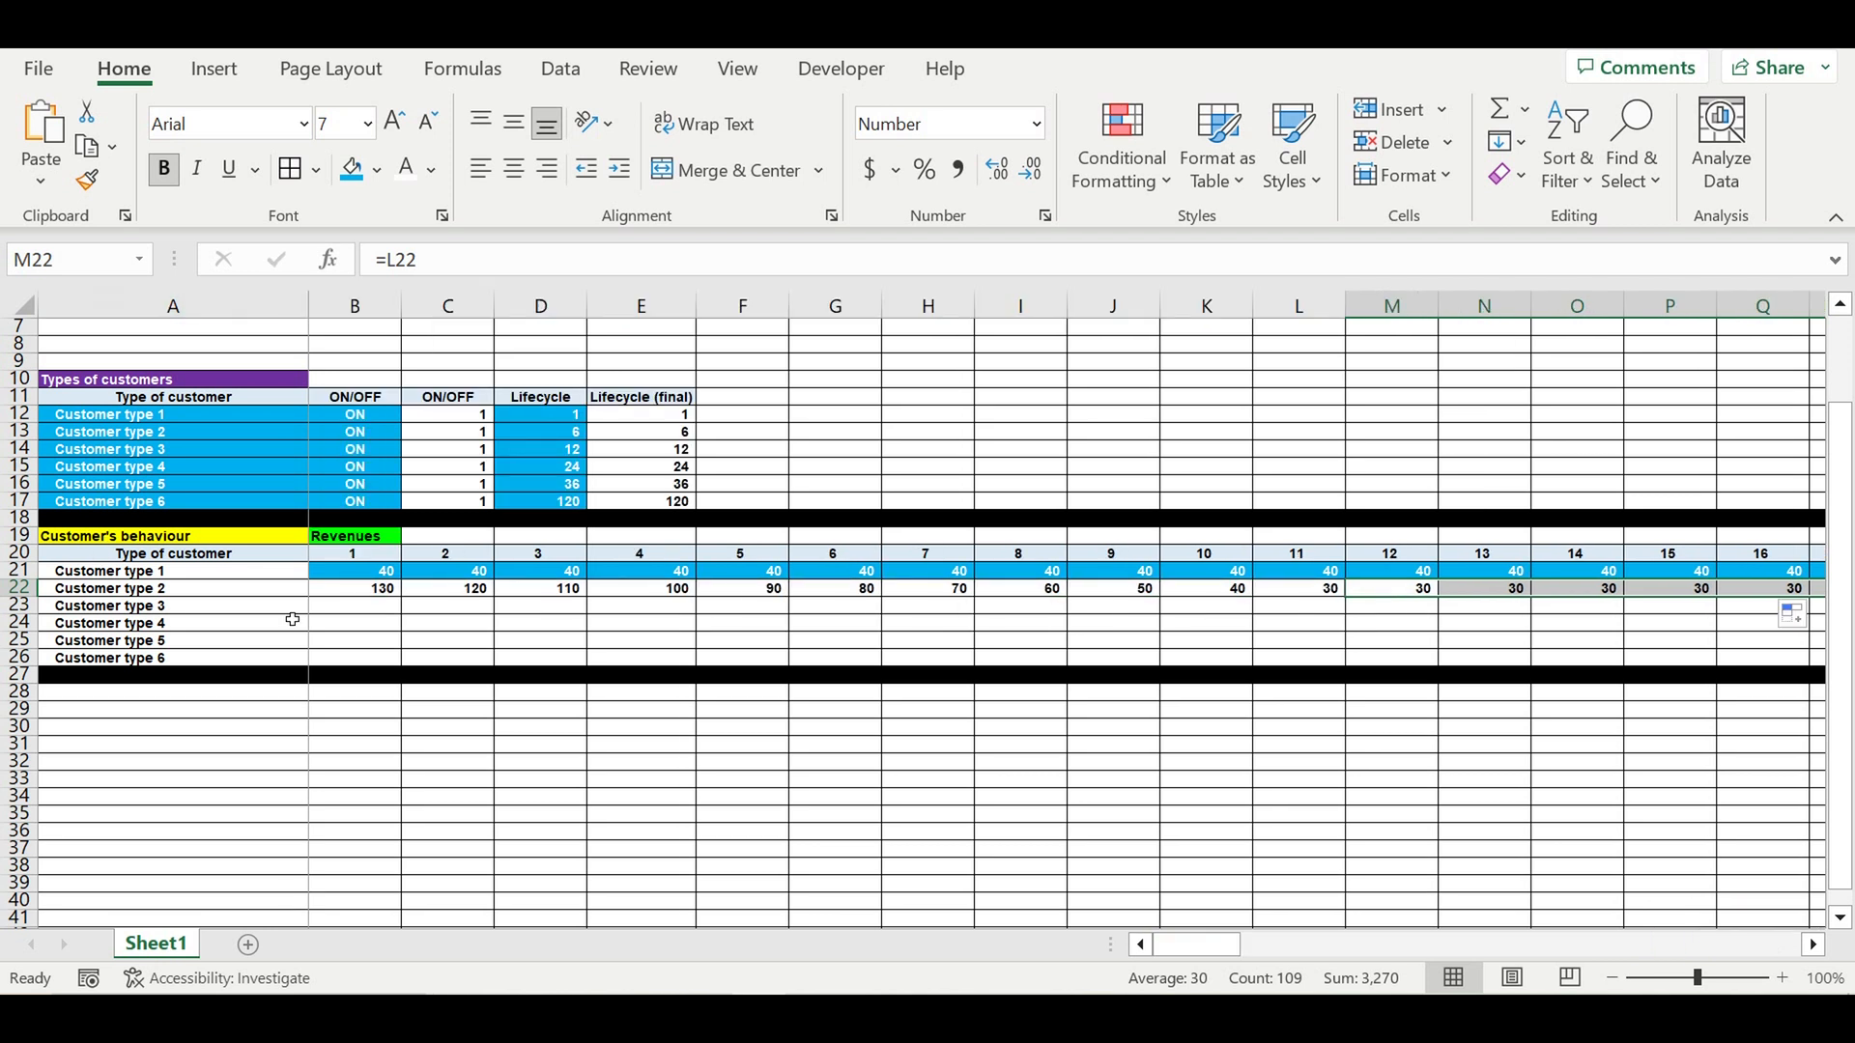
{"action": "left_click", "coordinate": [344, 592]}
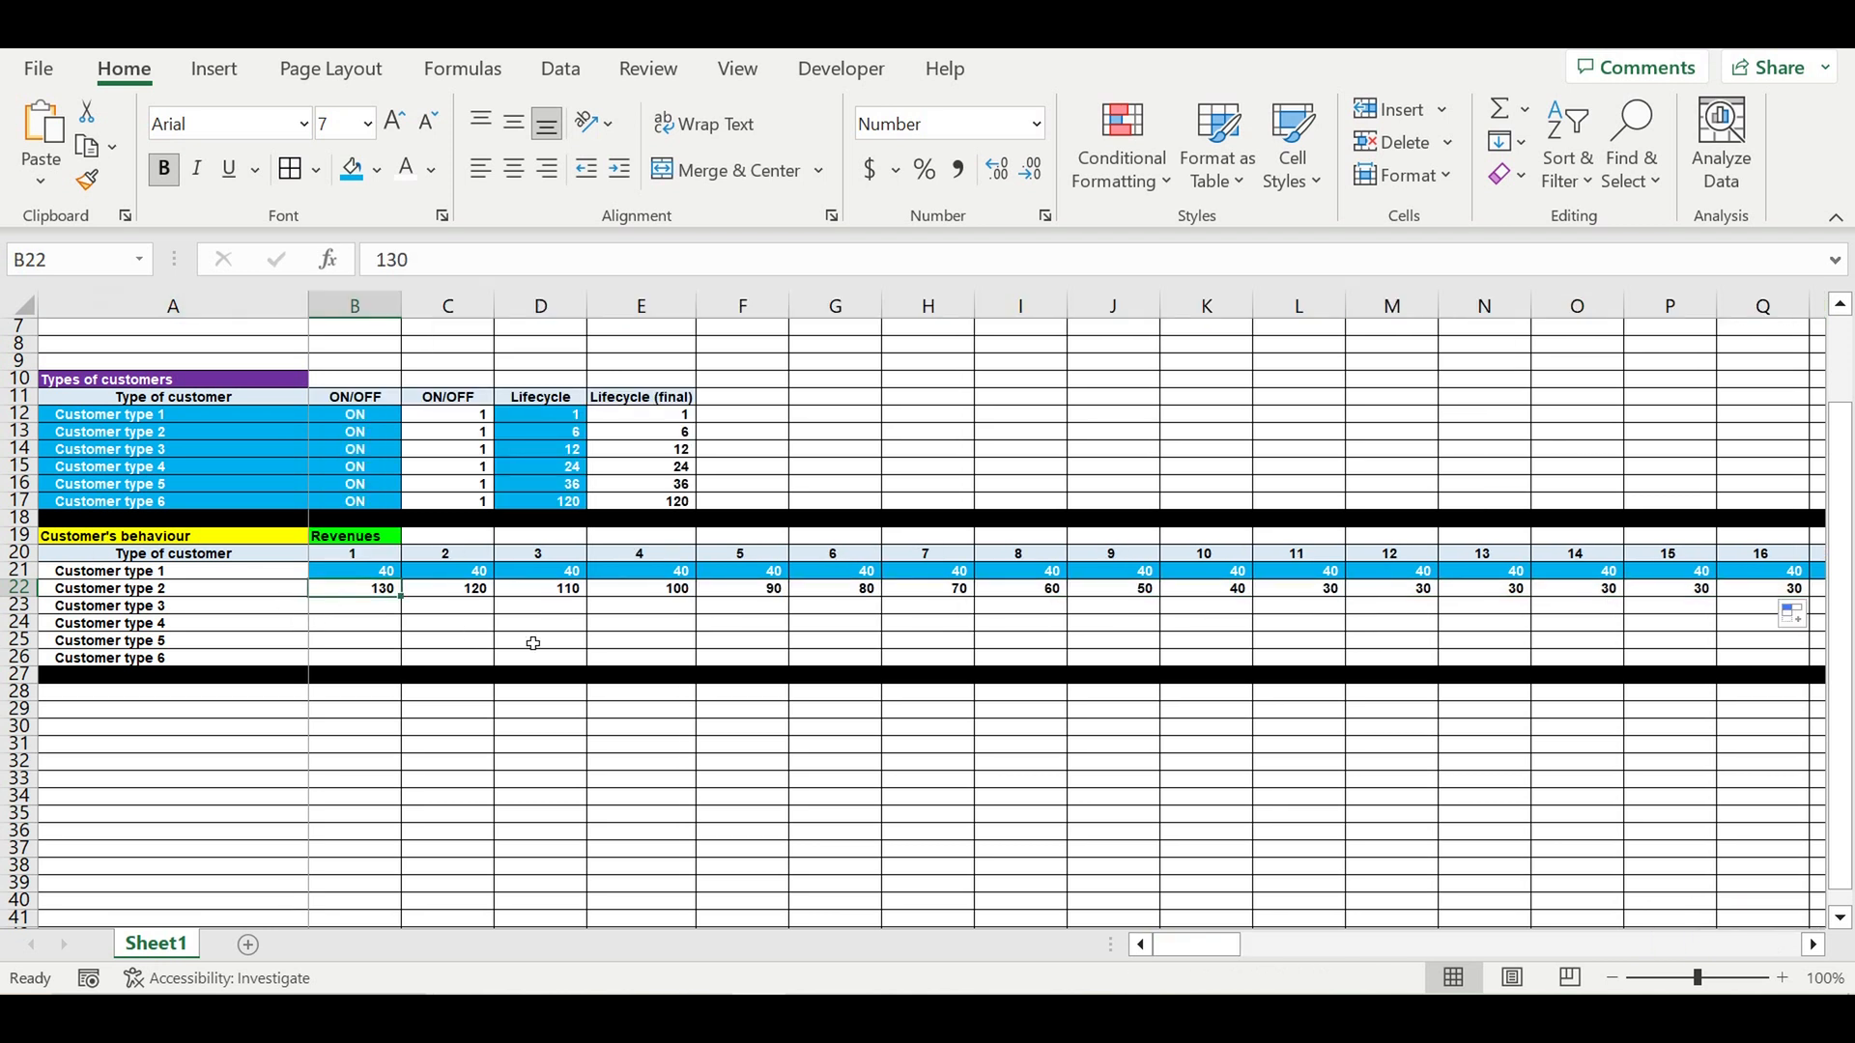
- Enter 400 as customer type 3's revenue in B23 and copy it across to F23 for periods 1 to 5
{"action": "left_click", "coordinate": [391, 612]}
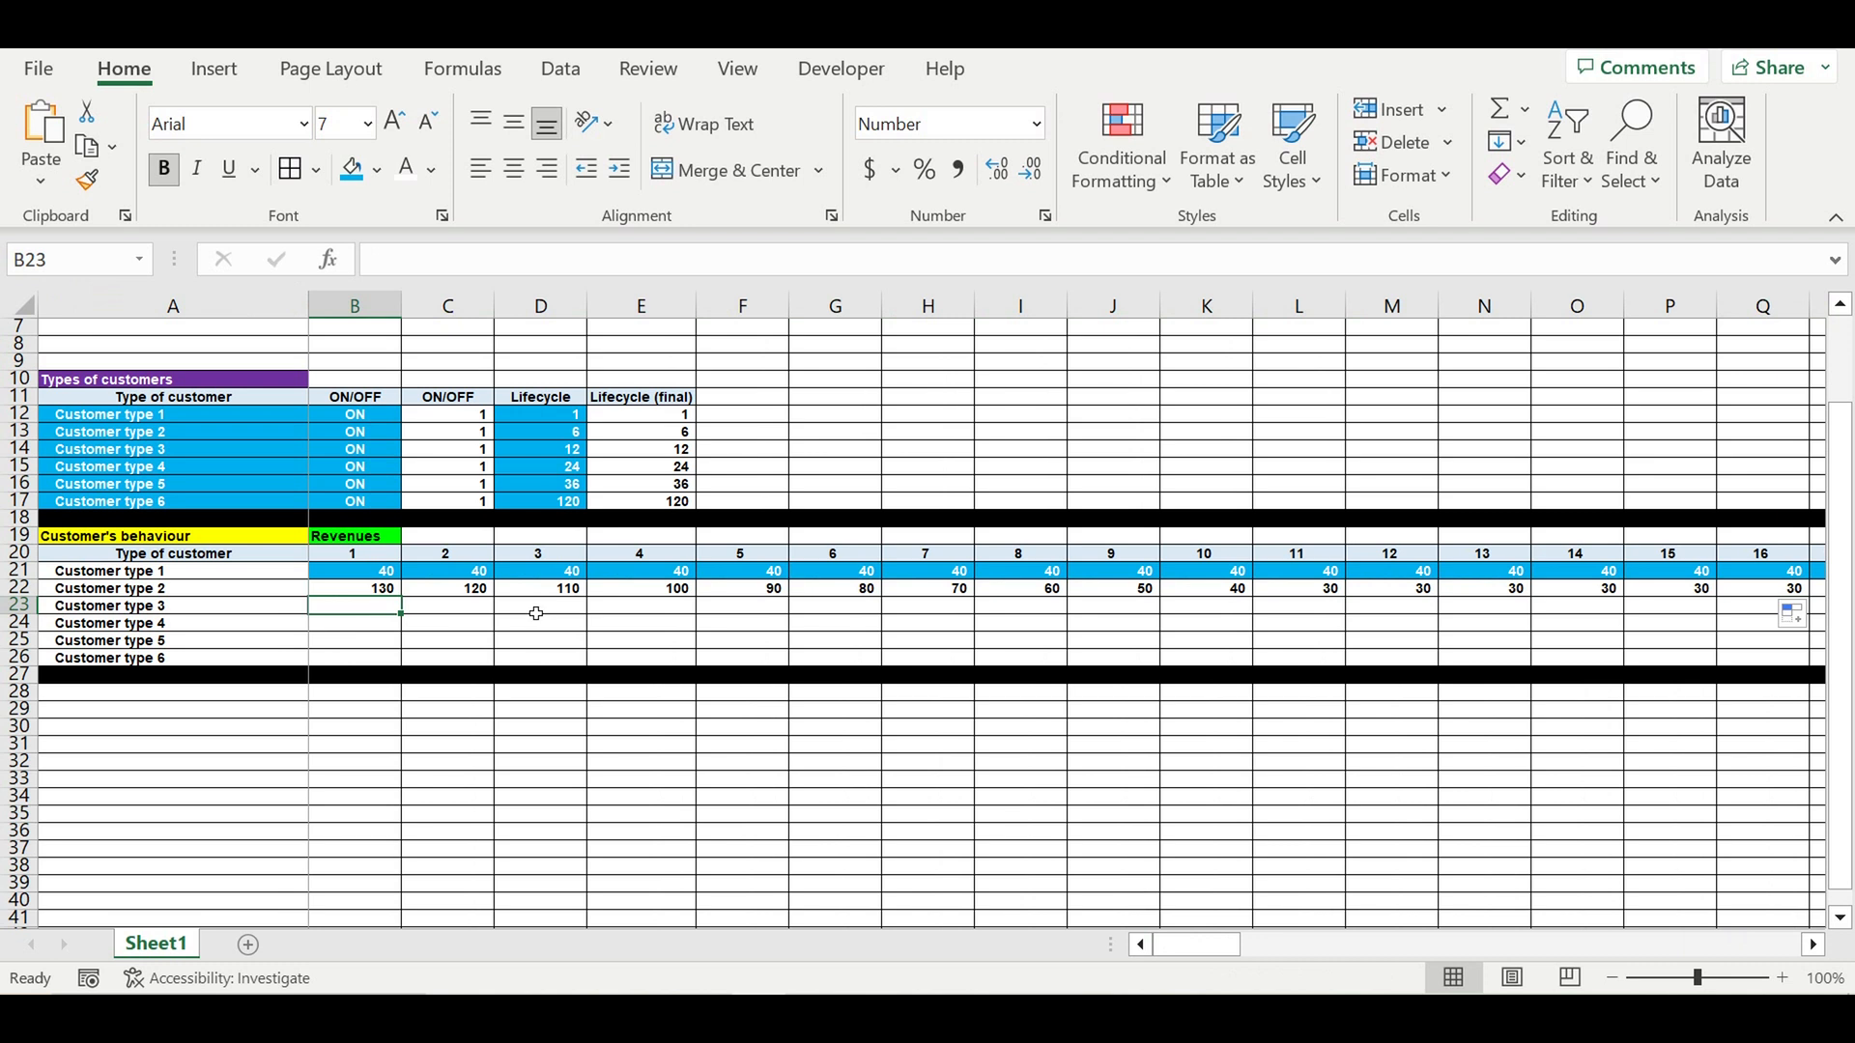
{"action": "type", "text": "4"}
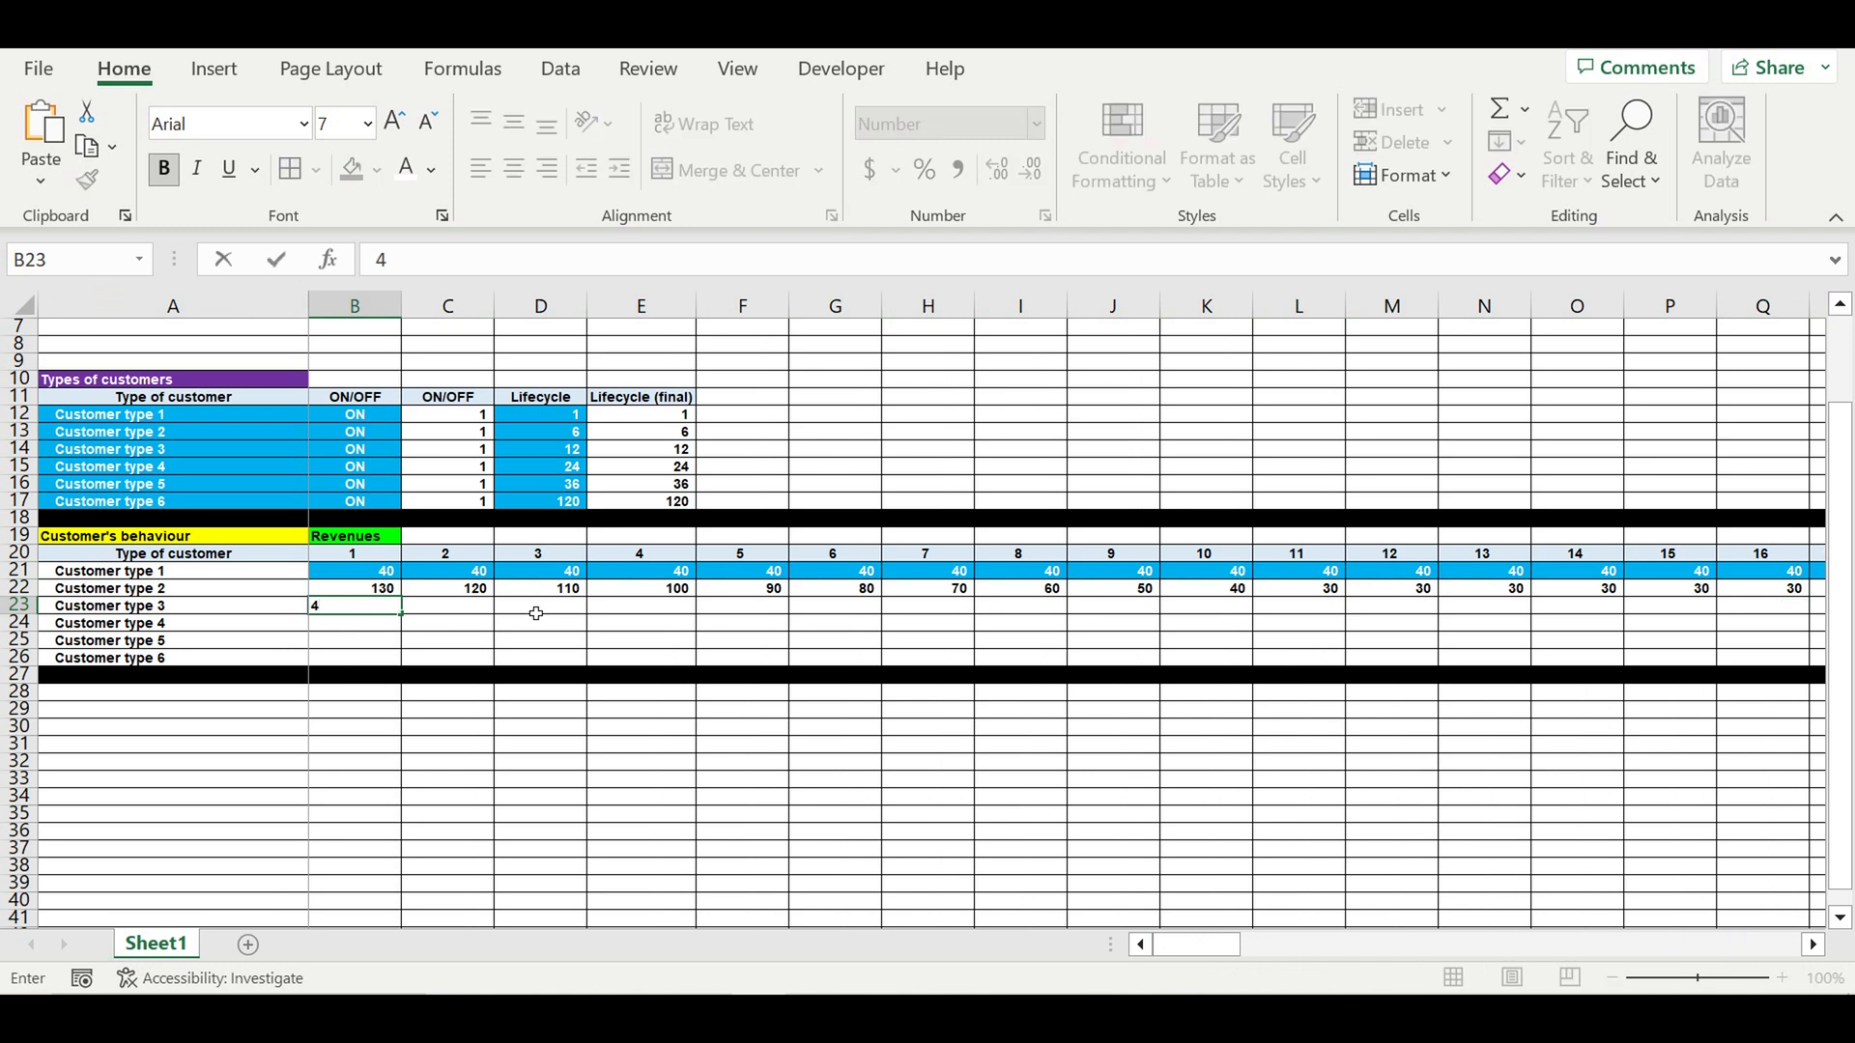
{"action": "type", "text": "00"}
{"action": "left_click", "coordinate": [536, 615]}
{"action": "left_click", "coordinate": [363, 612]}
{"action": "left_click_drag", "start_coordinate": [401, 614], "coordinate": [787, 641]}
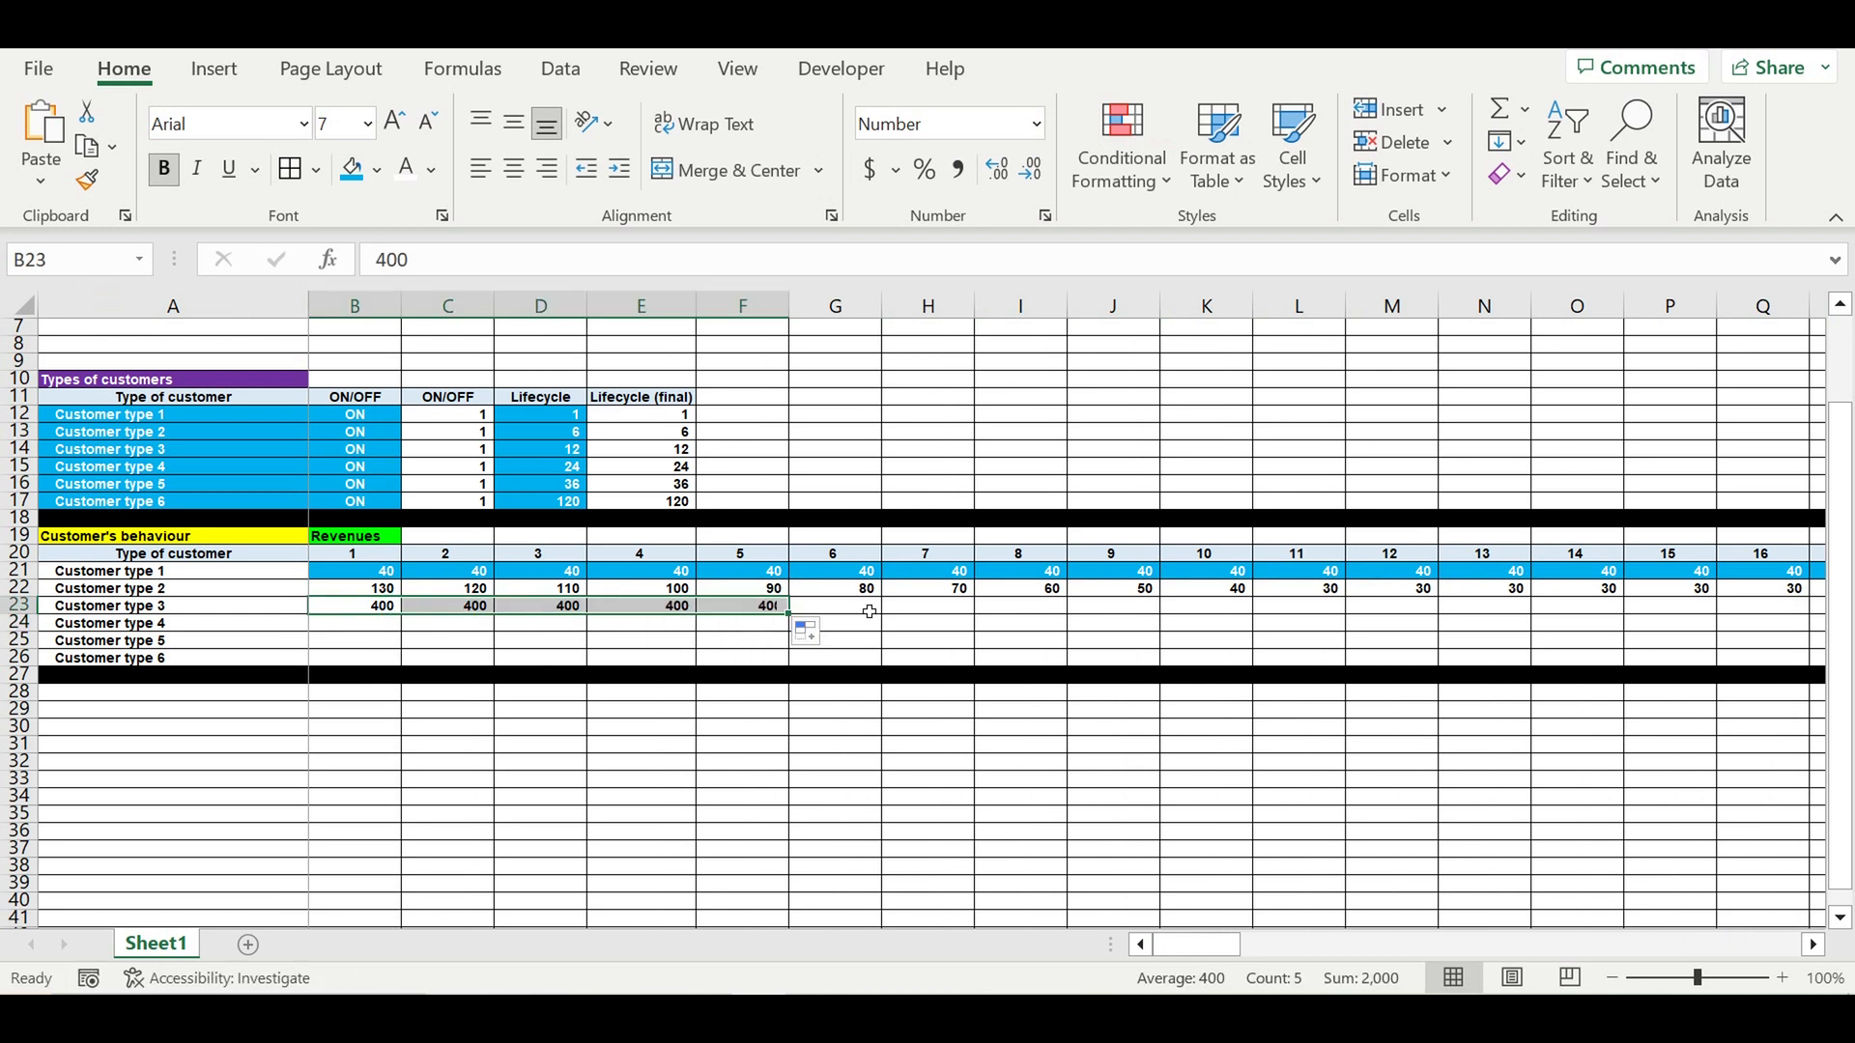
- Enter 0 in G23 and copy it across customer type 3's row through period 120
{"action": "left_click", "coordinate": [869, 612]}
{"action": "type", "text": "0"}
{"action": "left_click", "coordinate": [833, 605]}
{"action": "left_click_drag", "start_coordinate": [880, 614], "coordinate": [1232, 652]}
{"action": "left_click_drag", "start_coordinate": [1715, 952], "coordinate": [527, 821]}
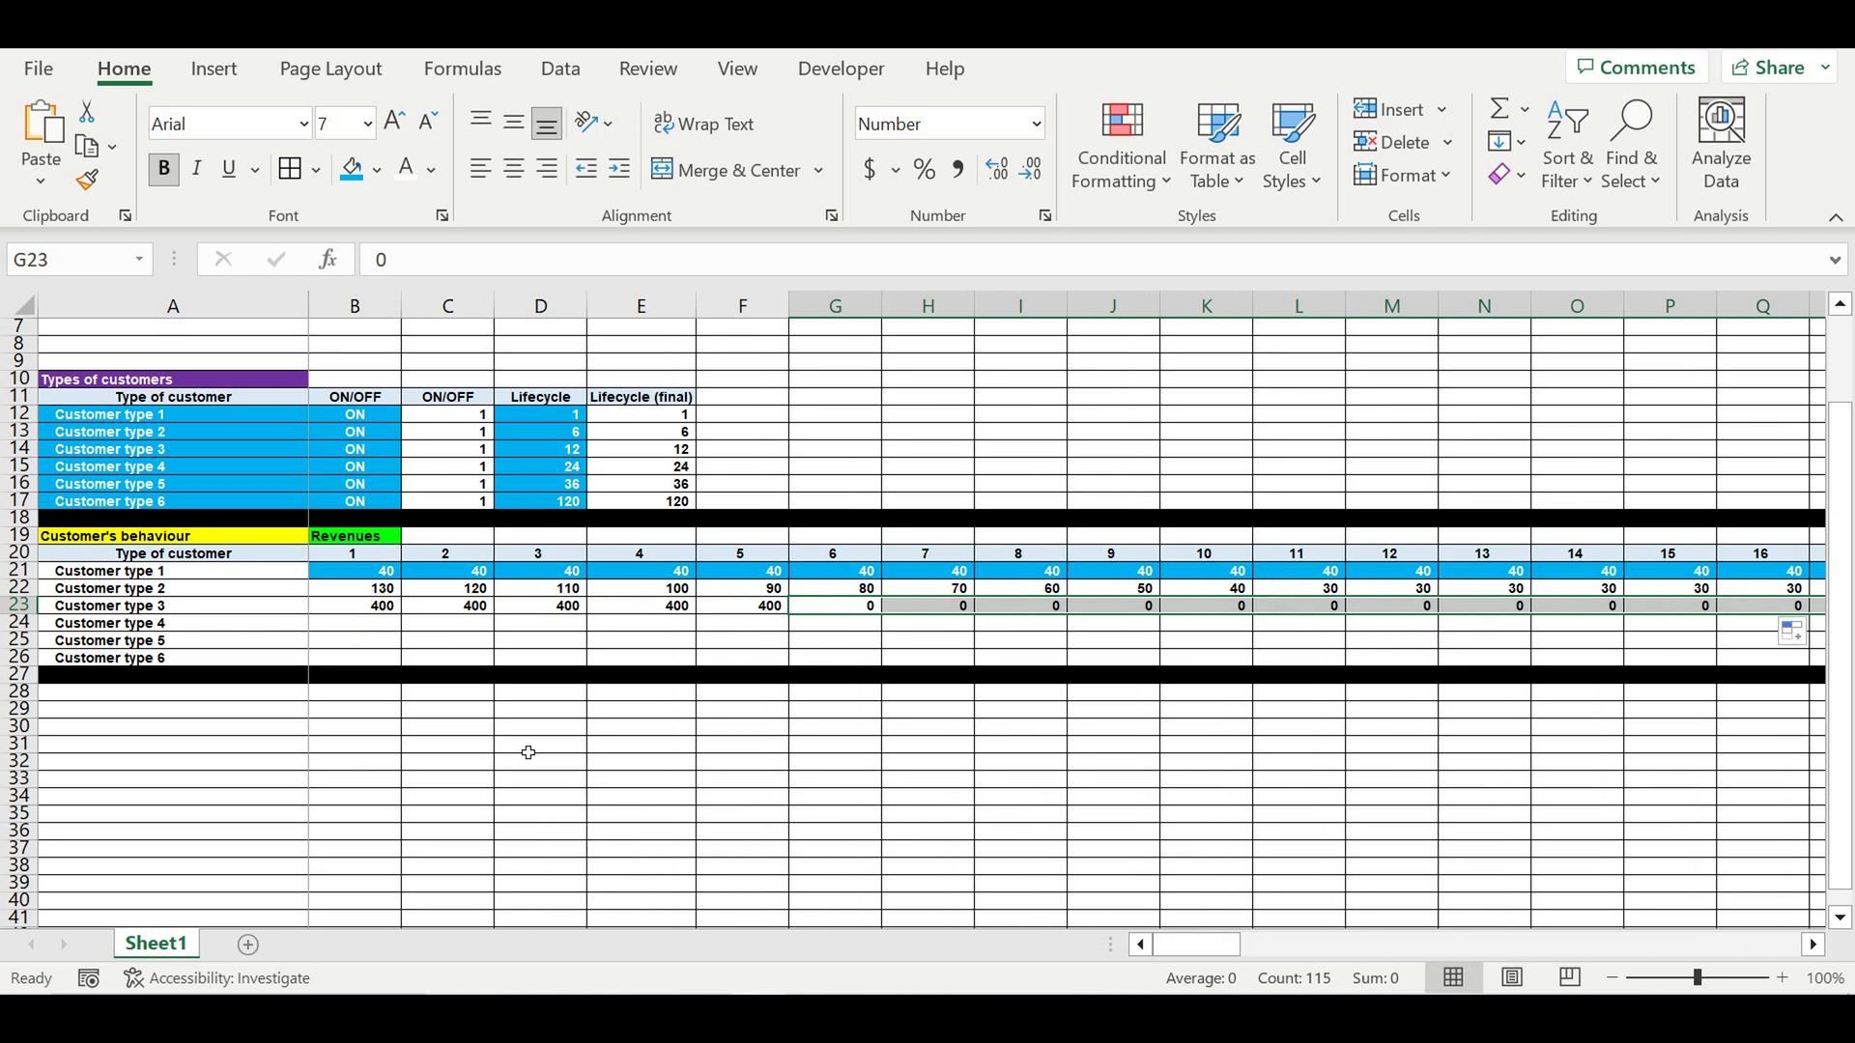
- Enter 50 as customer type 4's period 1 revenue in B24
{"action": "left_click", "coordinate": [522, 746]}
{"action": "left_click", "coordinate": [382, 637]}
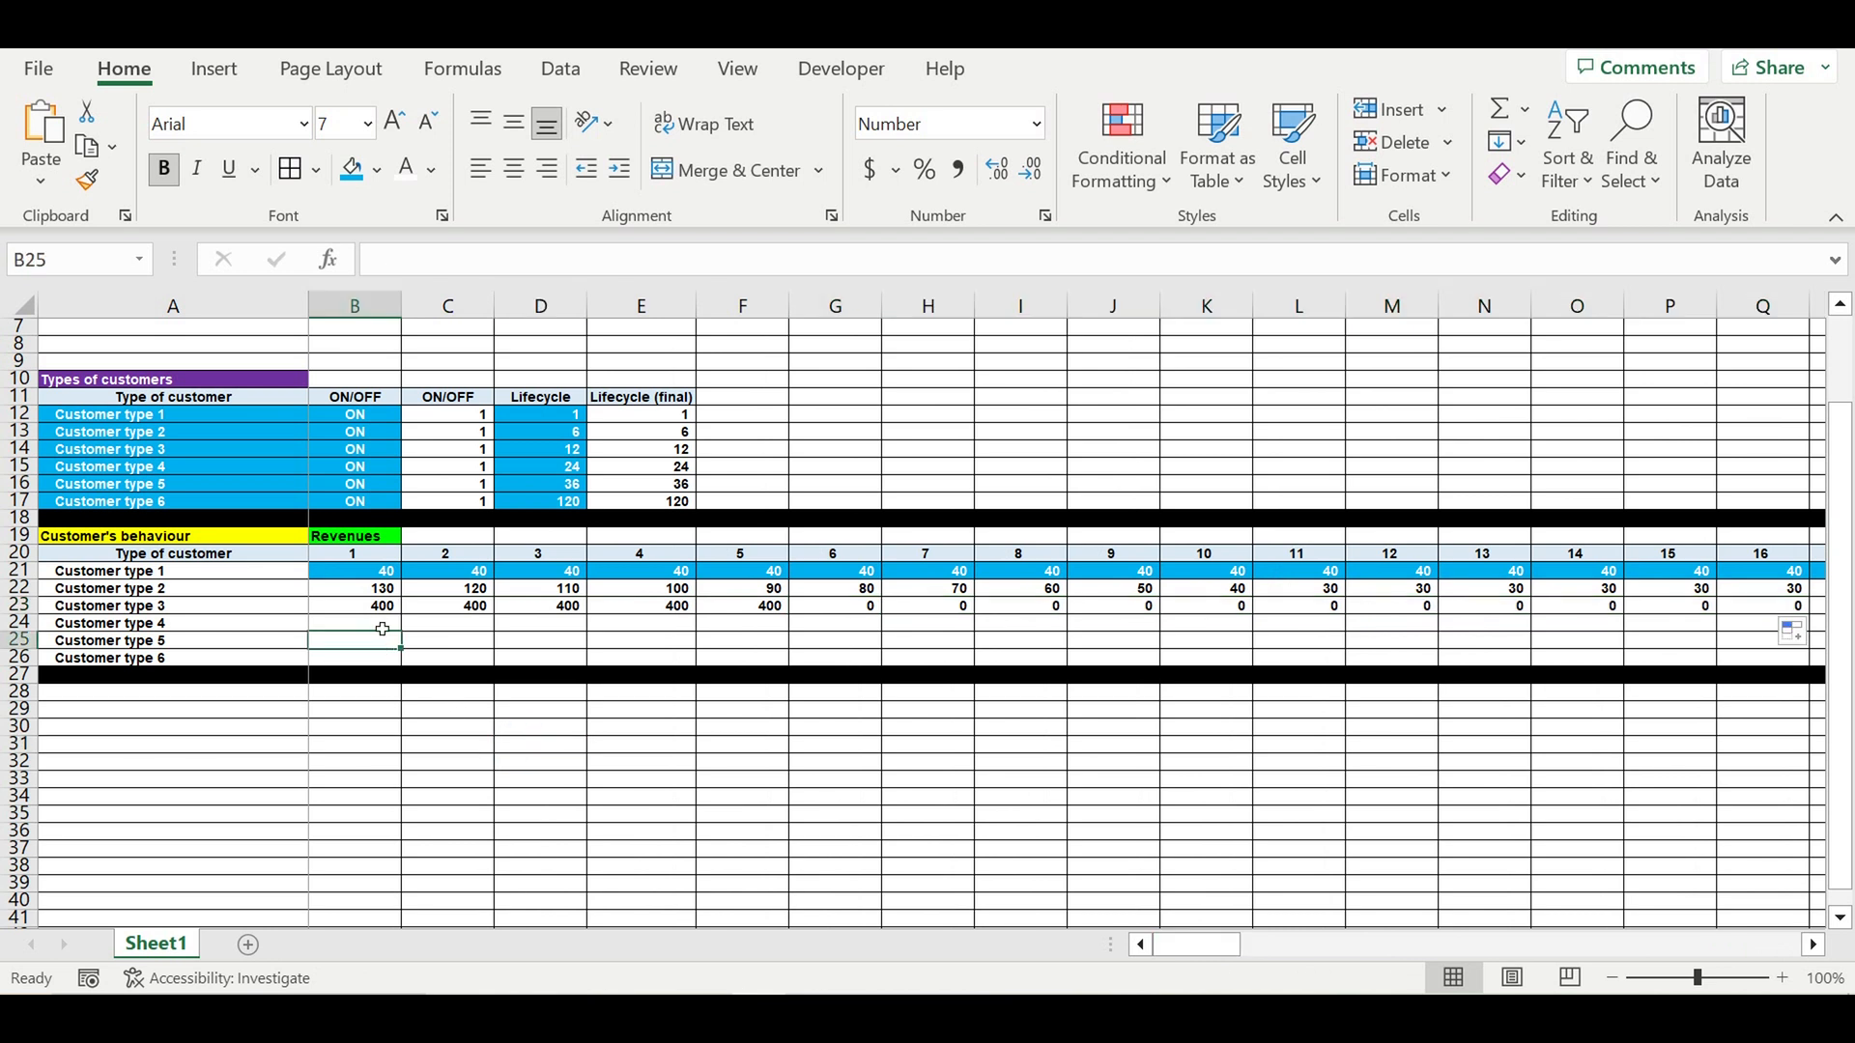
{"action": "left_click", "coordinate": [383, 626]}
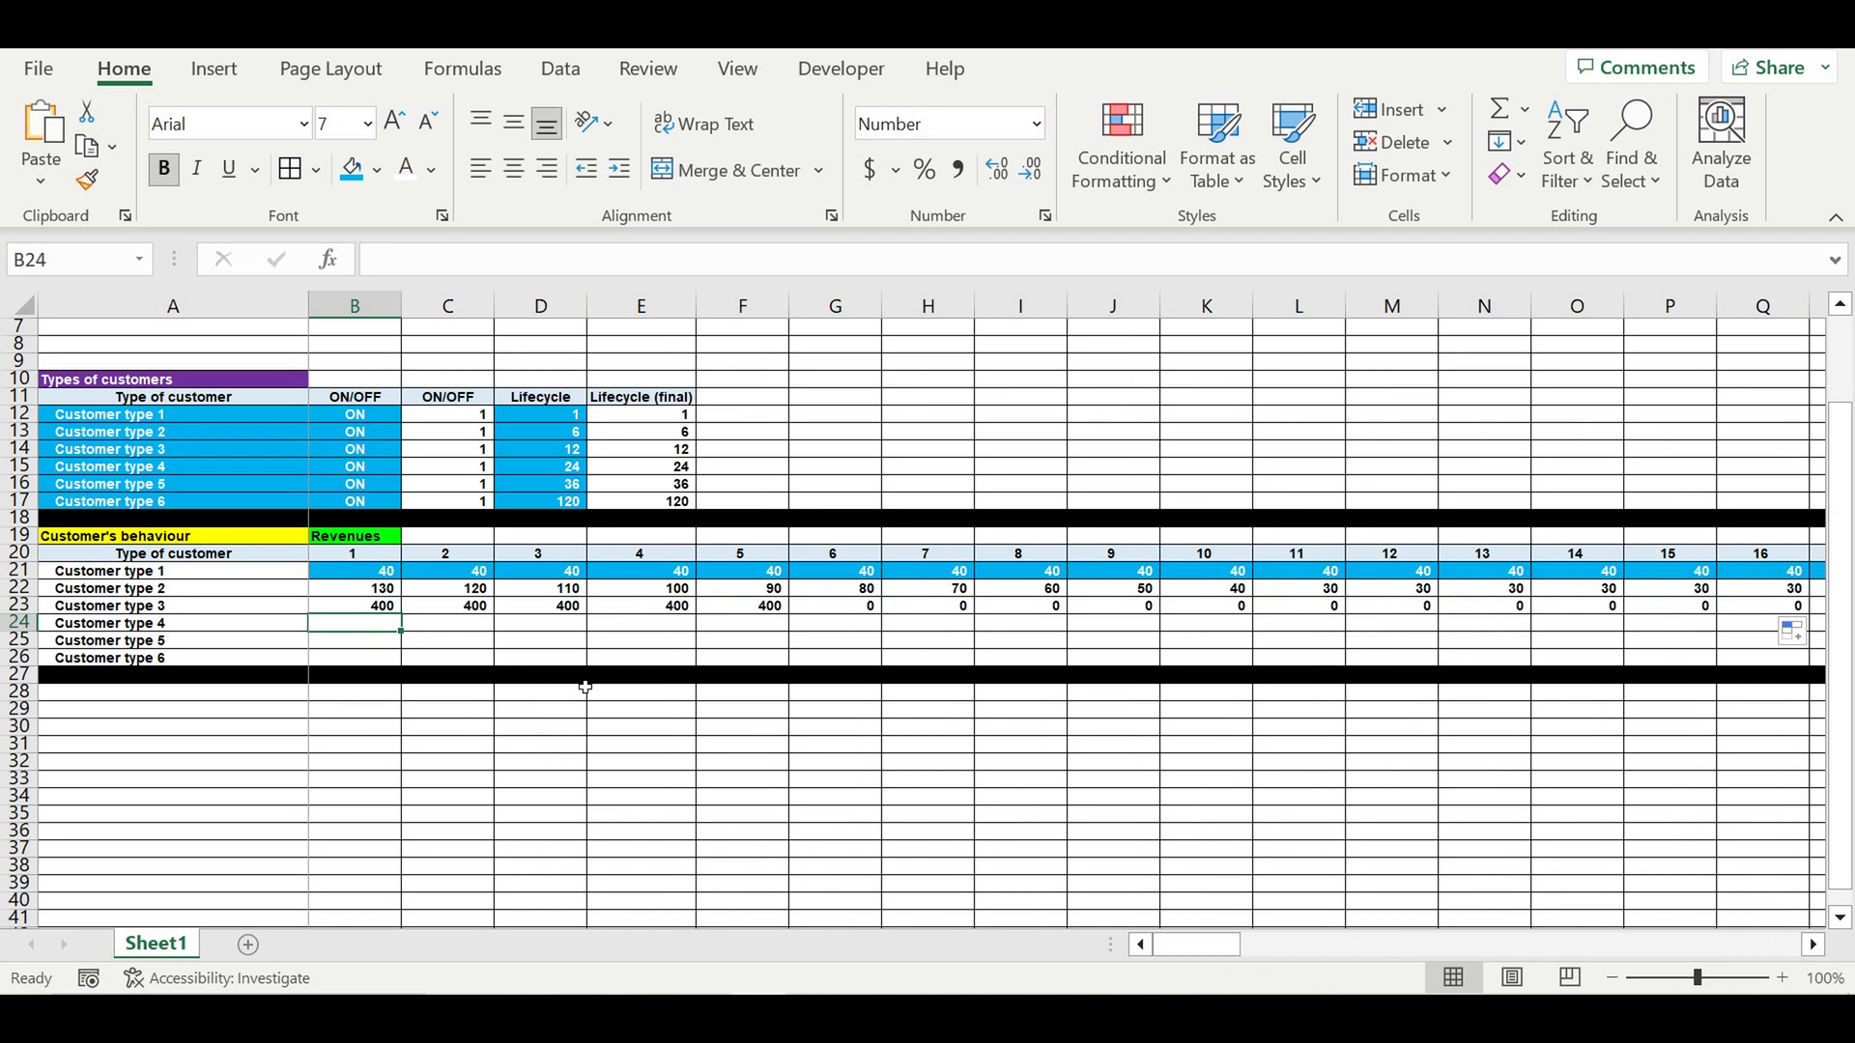
{"action": "type", "text": "50"}
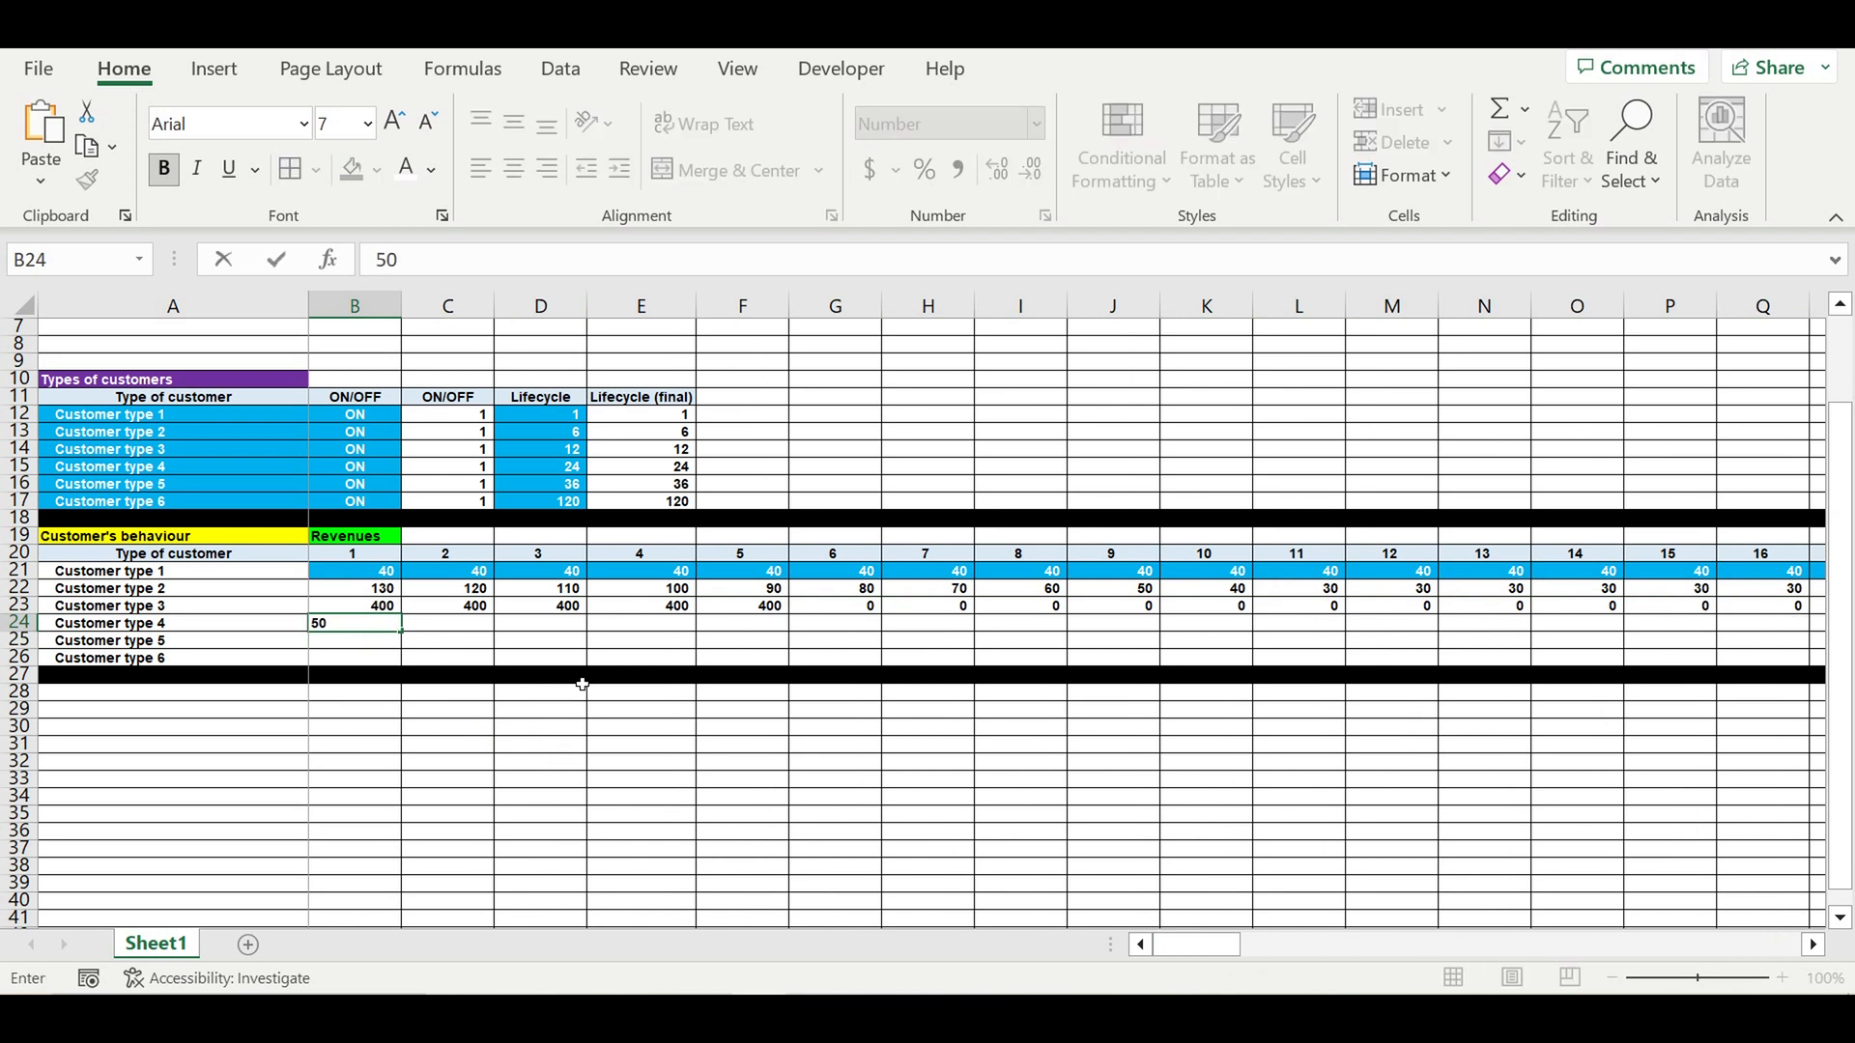
{"action": "key", "text": "Return"}
- Enter 0 in C24 and copy it across customer type 4's row through period 120 in DQ24
{"action": "left_click", "coordinate": [437, 630]}
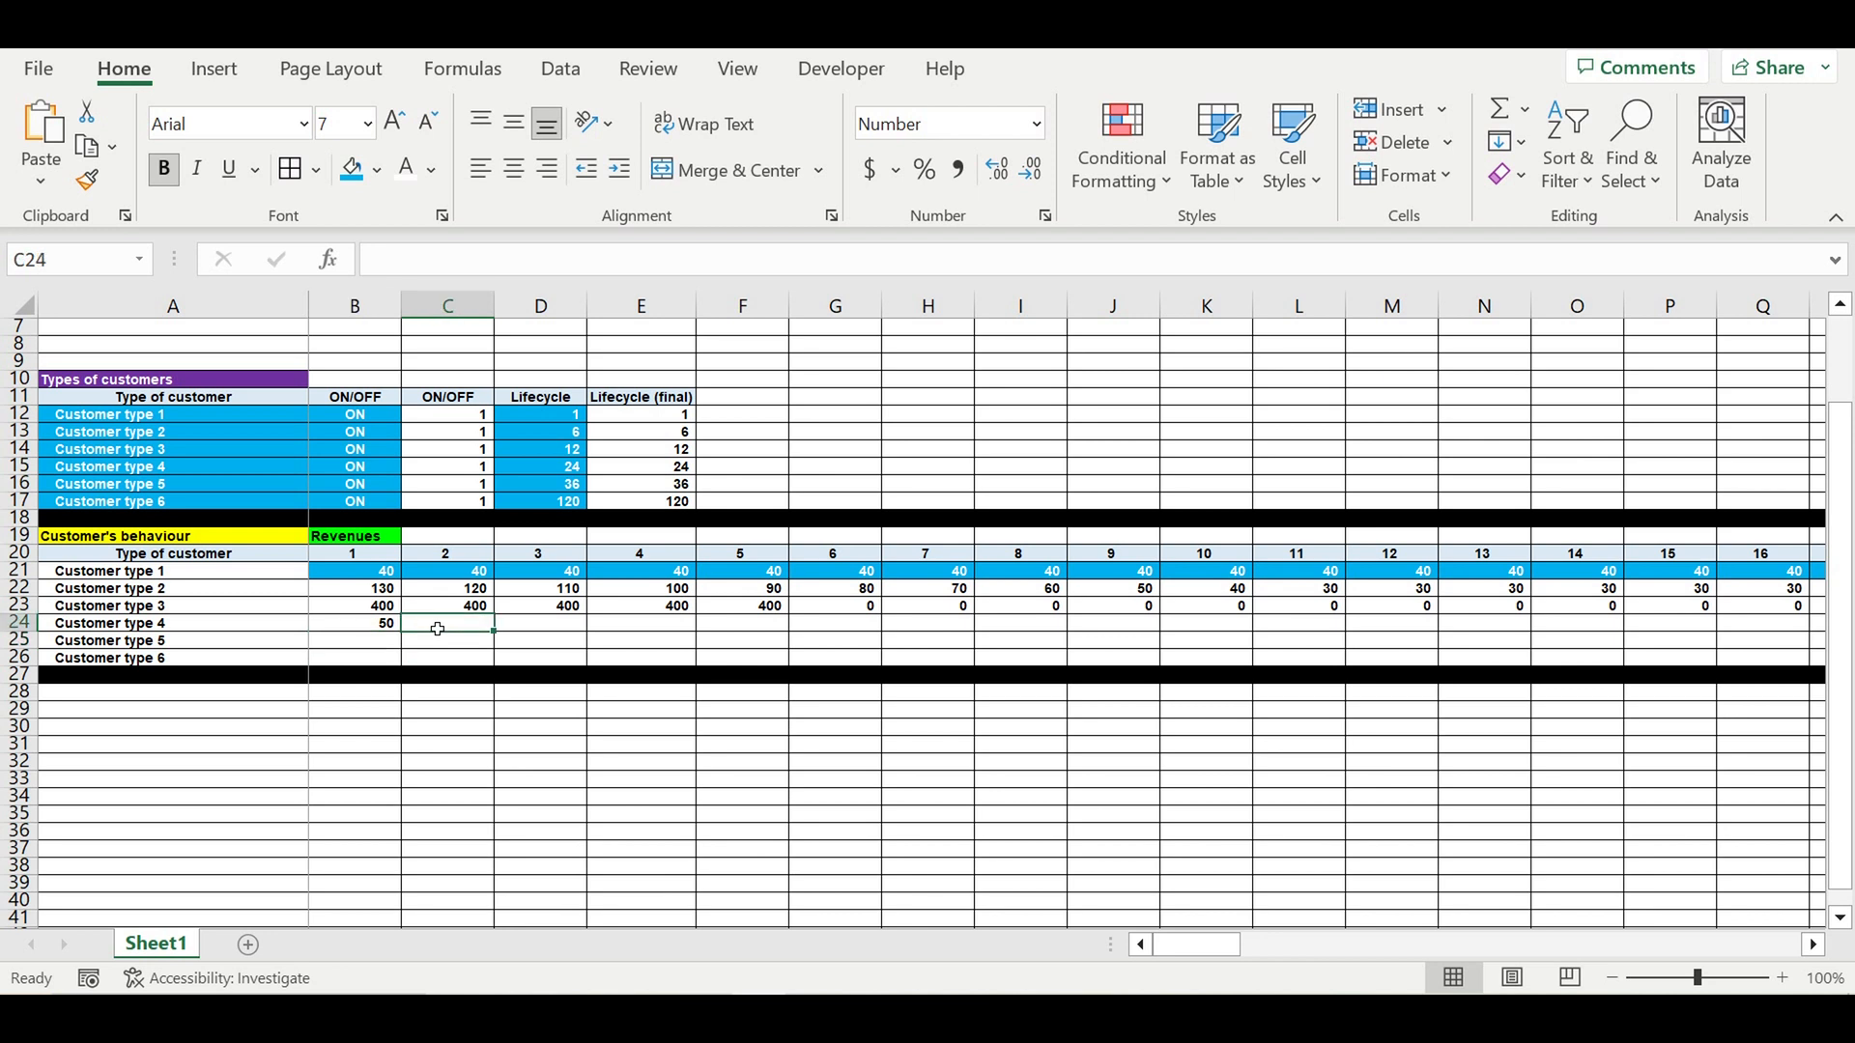
{"action": "type", "text": "0"}
{"action": "left_click", "coordinate": [476, 695]}
{"action": "left_click", "coordinate": [467, 611]}
{"action": "left_click", "coordinate": [445, 627]}
{"action": "left_click_drag", "start_coordinate": [493, 632], "coordinate": [1686, 654]}
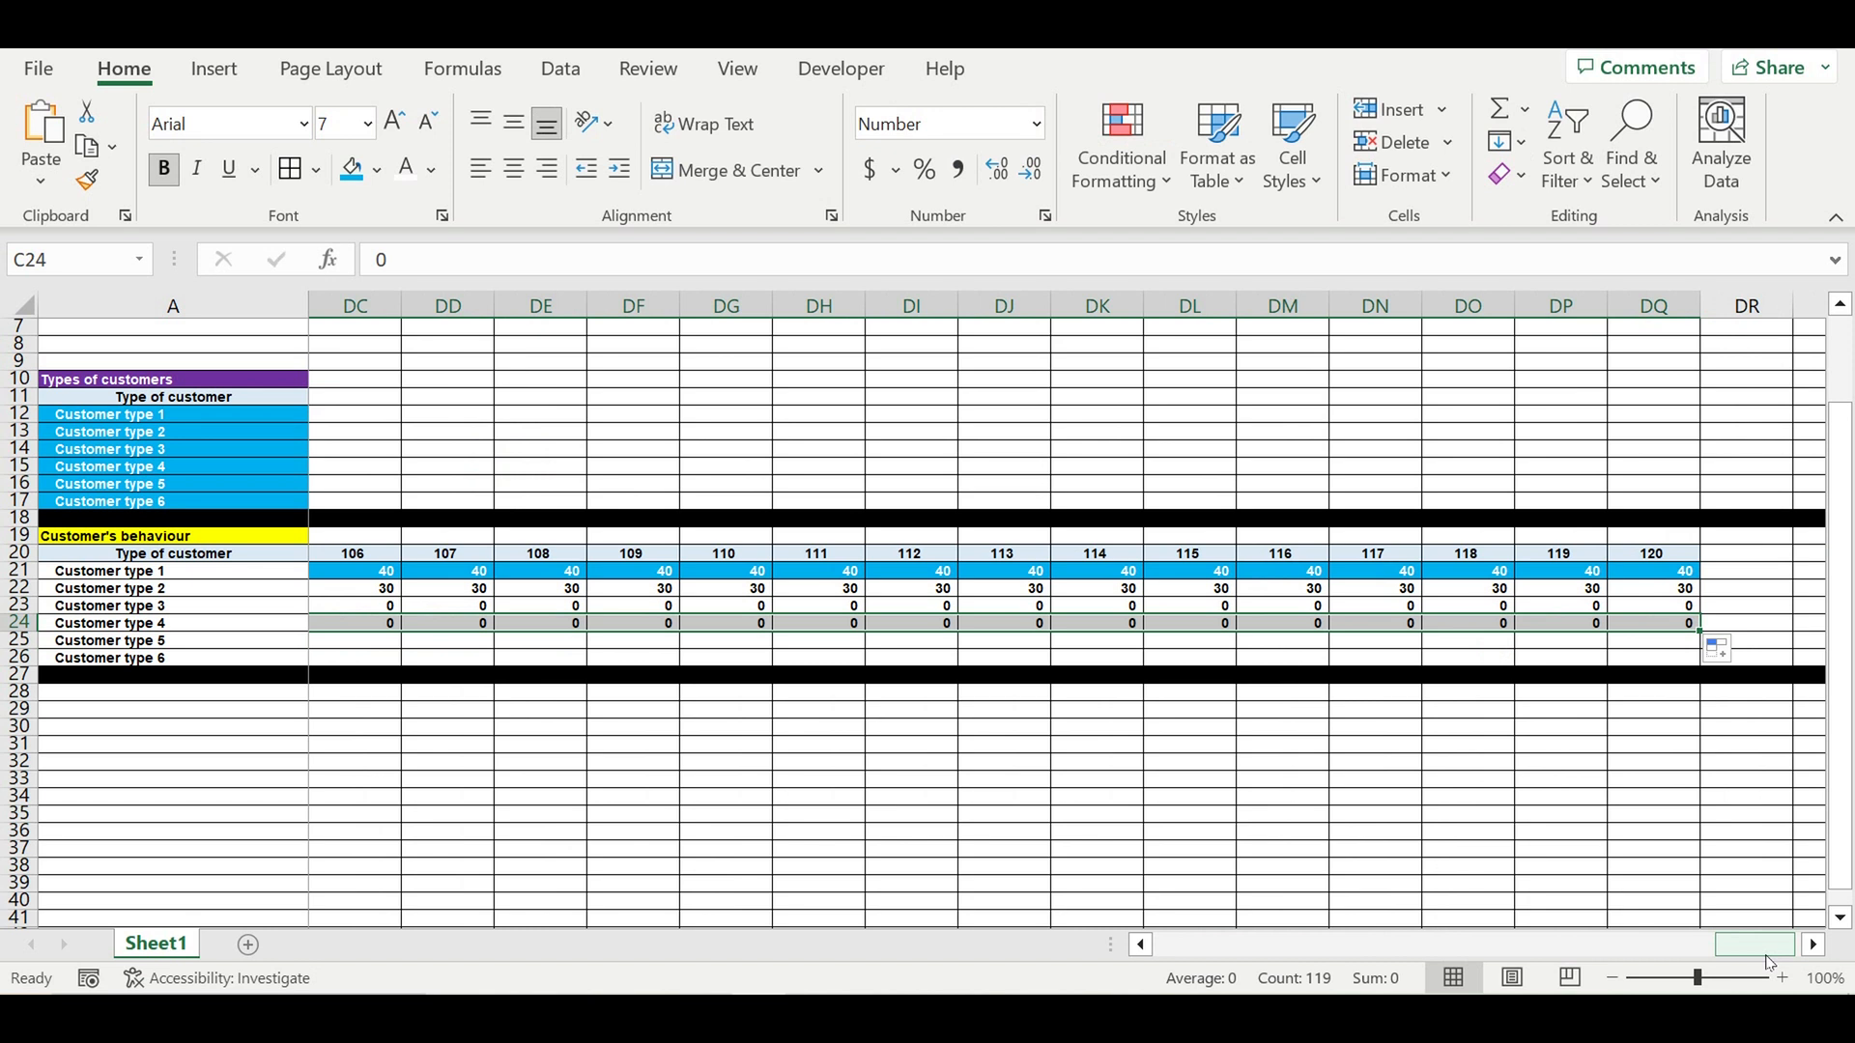
{"action": "left_click_drag", "start_coordinate": [1769, 964], "coordinate": [812, 977]}
- Enter 3 as customer type 5's period 1 revenue in B25
{"action": "left_click", "coordinate": [529, 693]}
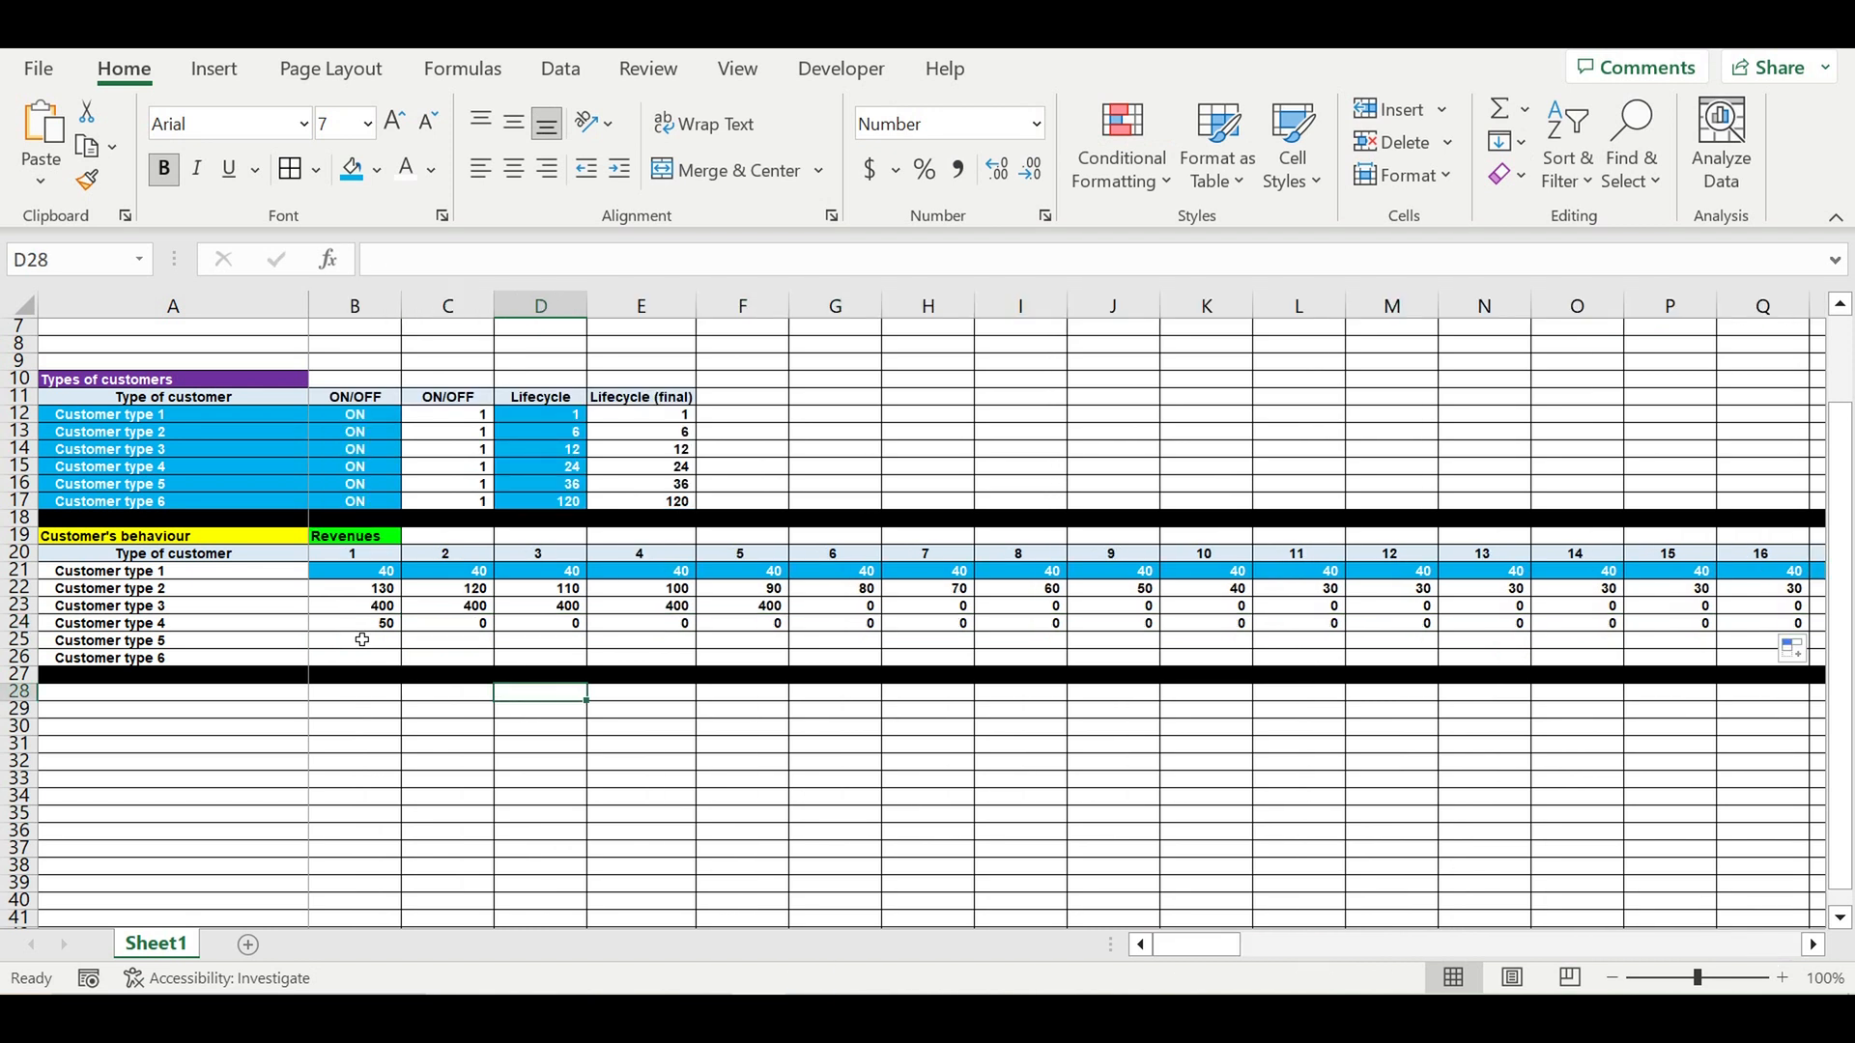
{"action": "left_click", "coordinate": [362, 641]}
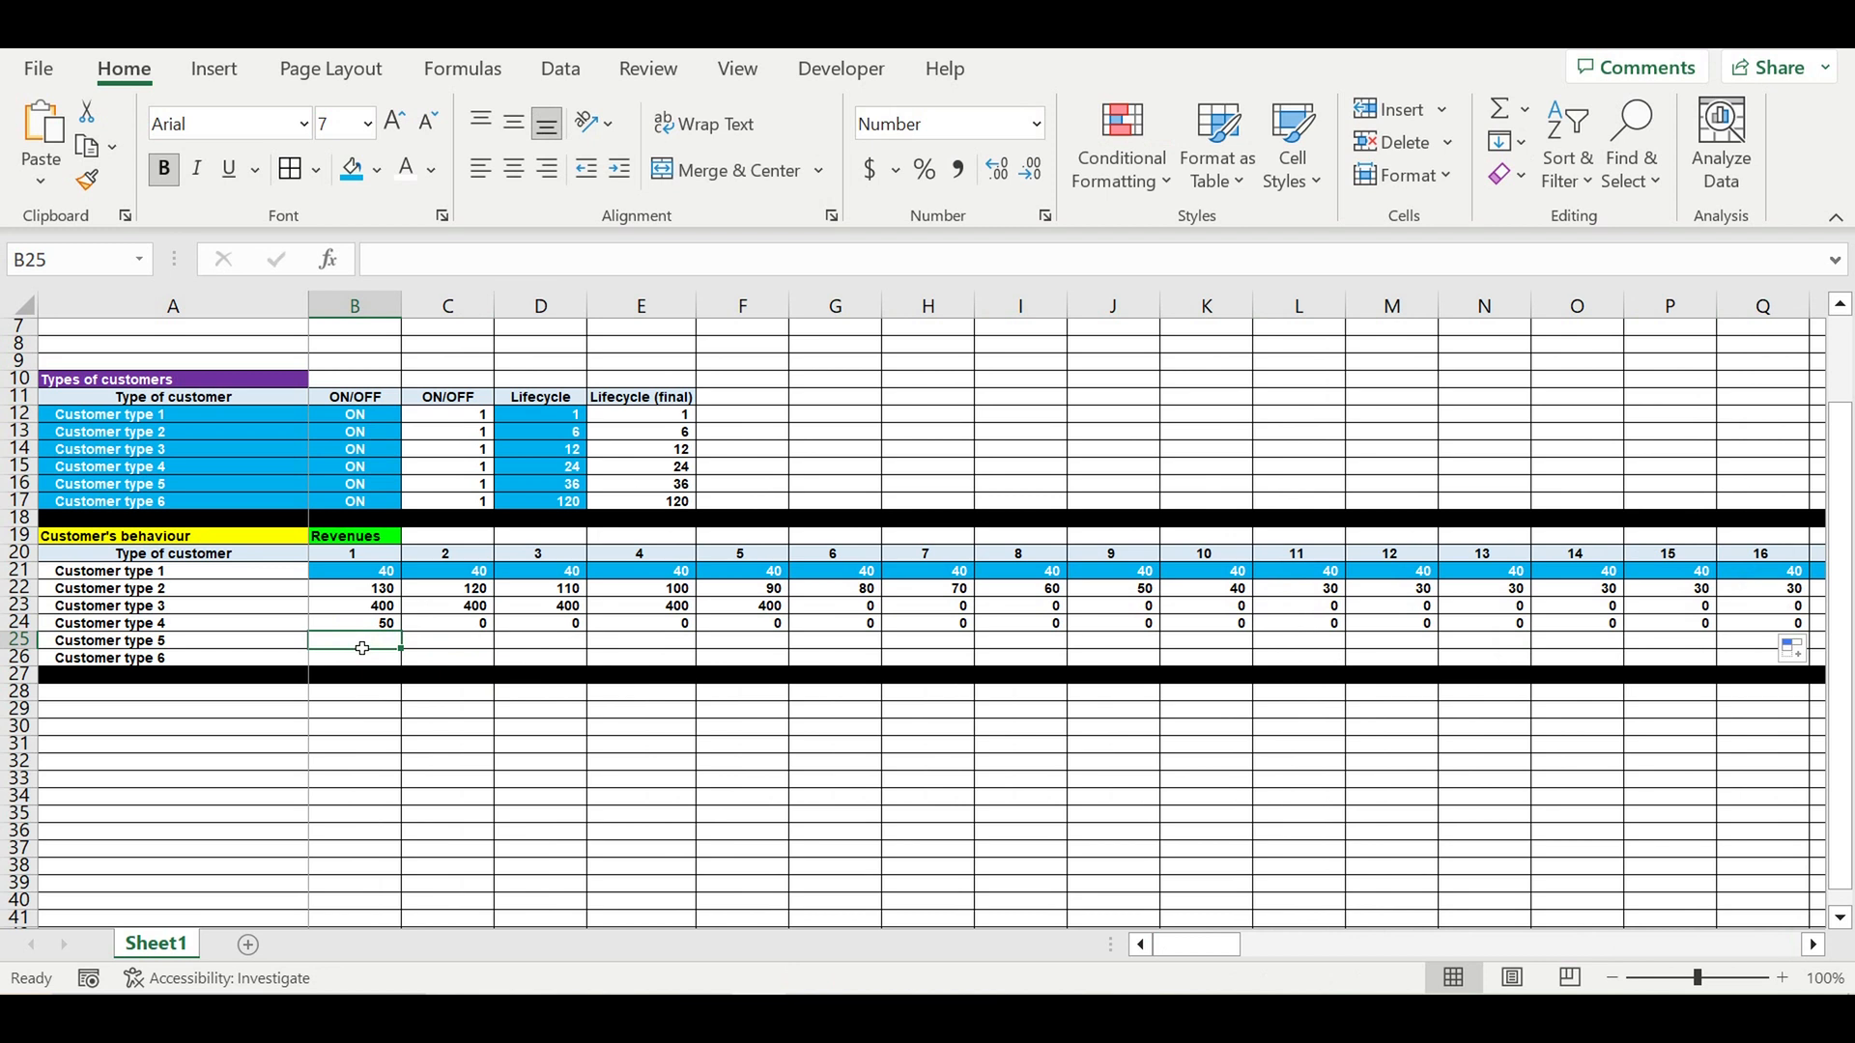
{"action": "type", "text": "3"}
- Calculate customer type 5's period 2 revenue in C25 with =B25+20 and copy the formula across to Z25
{"action": "left_click", "coordinate": [462, 641]}
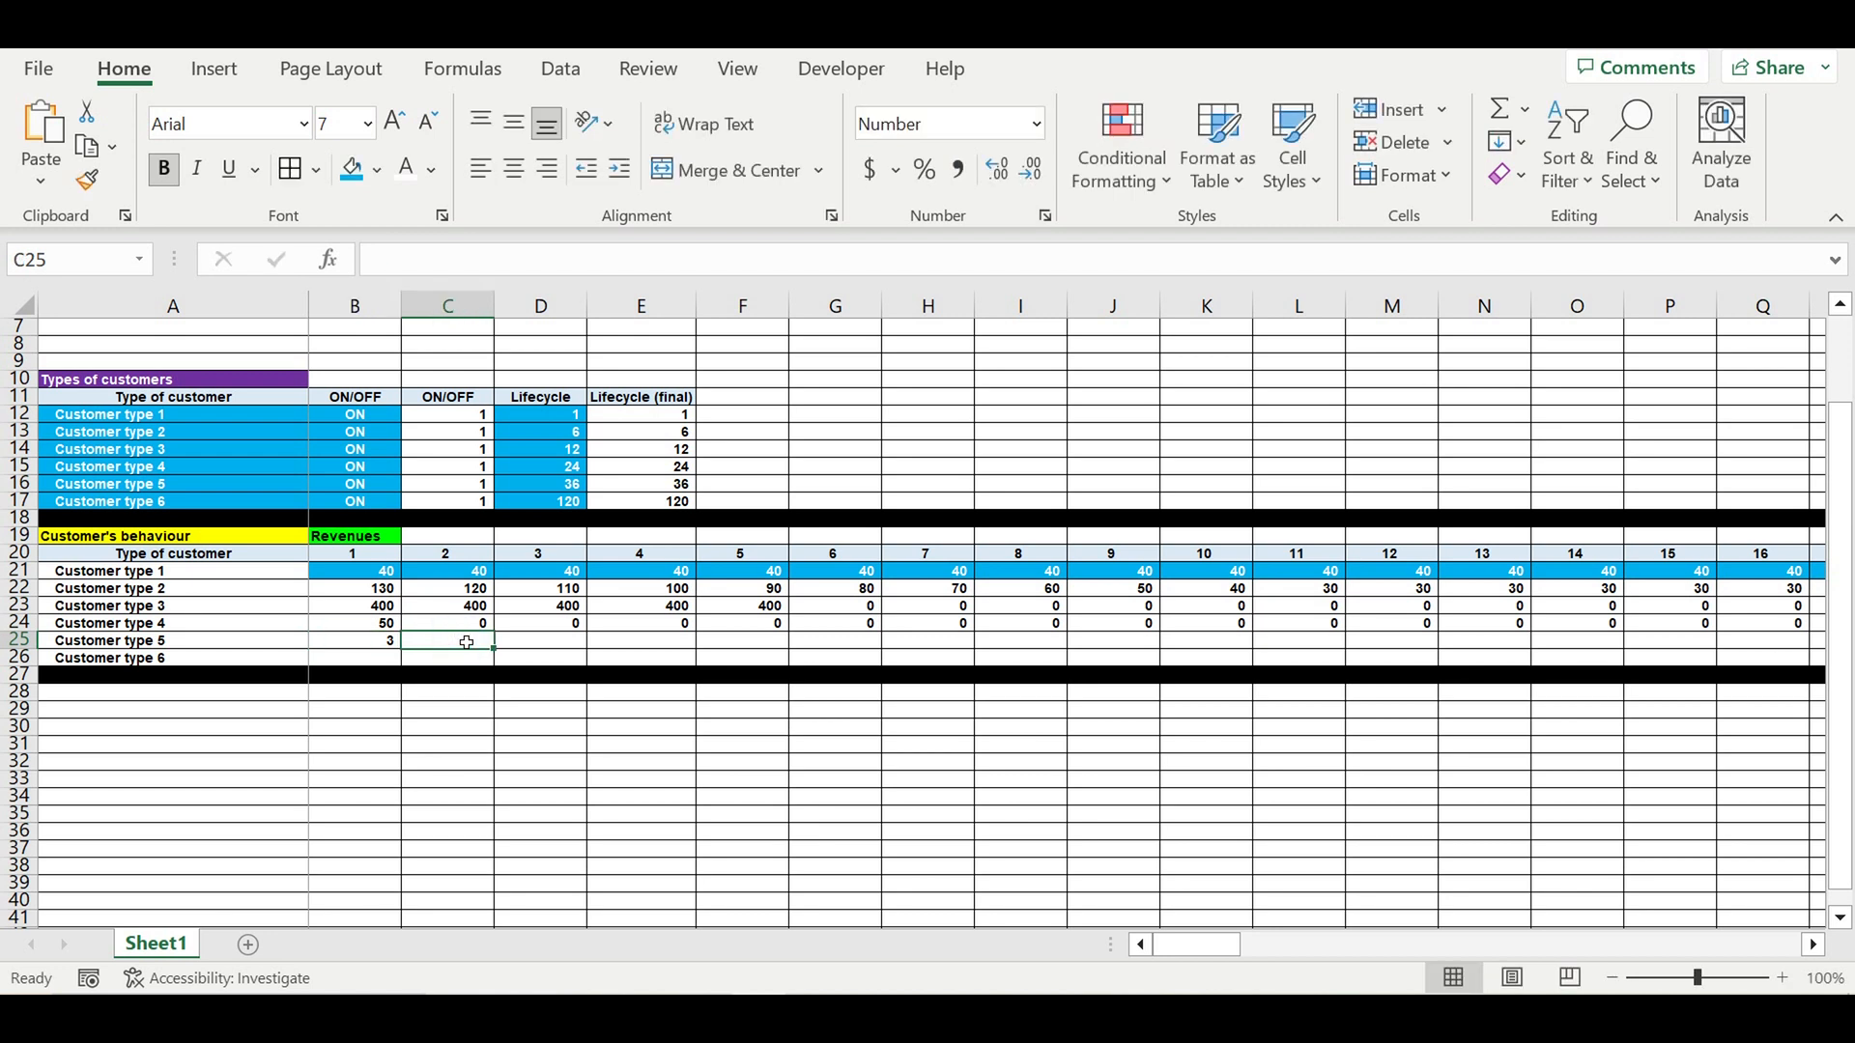
{"action": "type", "text": "="}
{"action": "left_click", "coordinate": [359, 643]}
{"action": "type", "text": "+"}
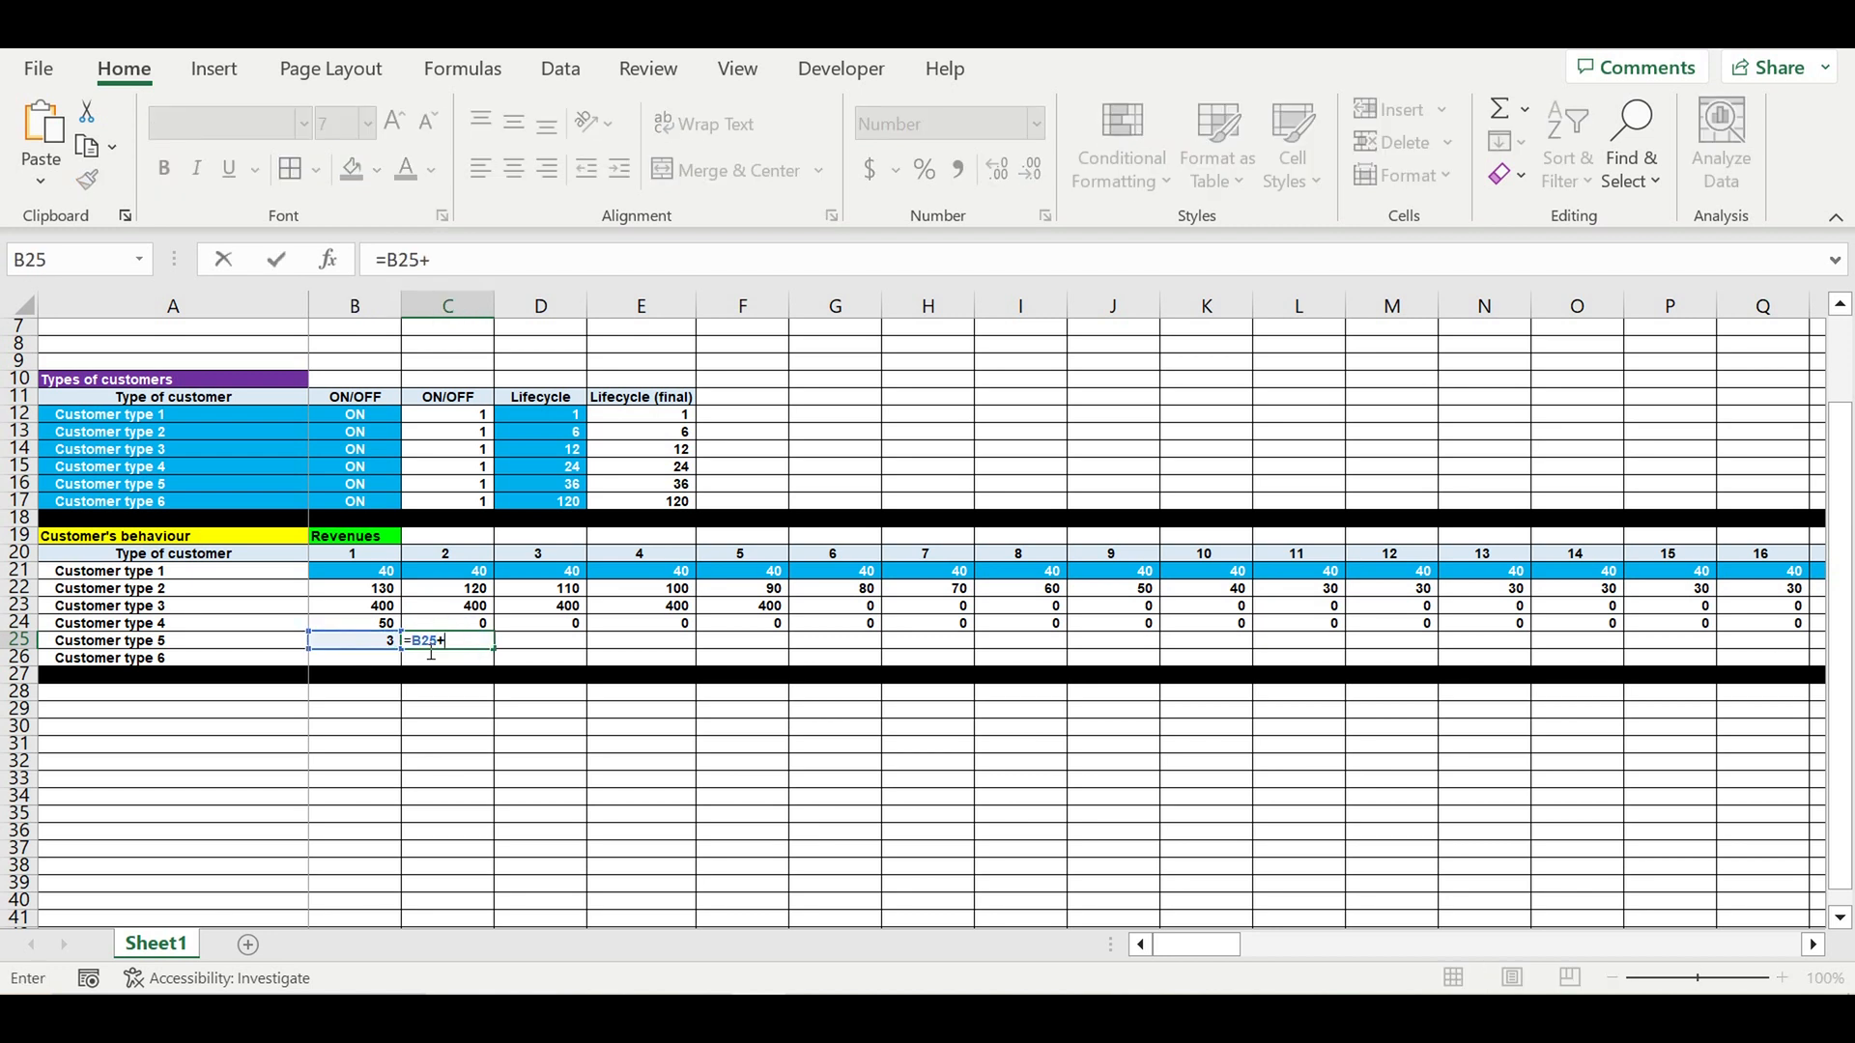
{"action": "type", "text": "20"}
{"action": "key", "text": "Return"}
{"action": "left_click", "coordinate": [454, 641]}
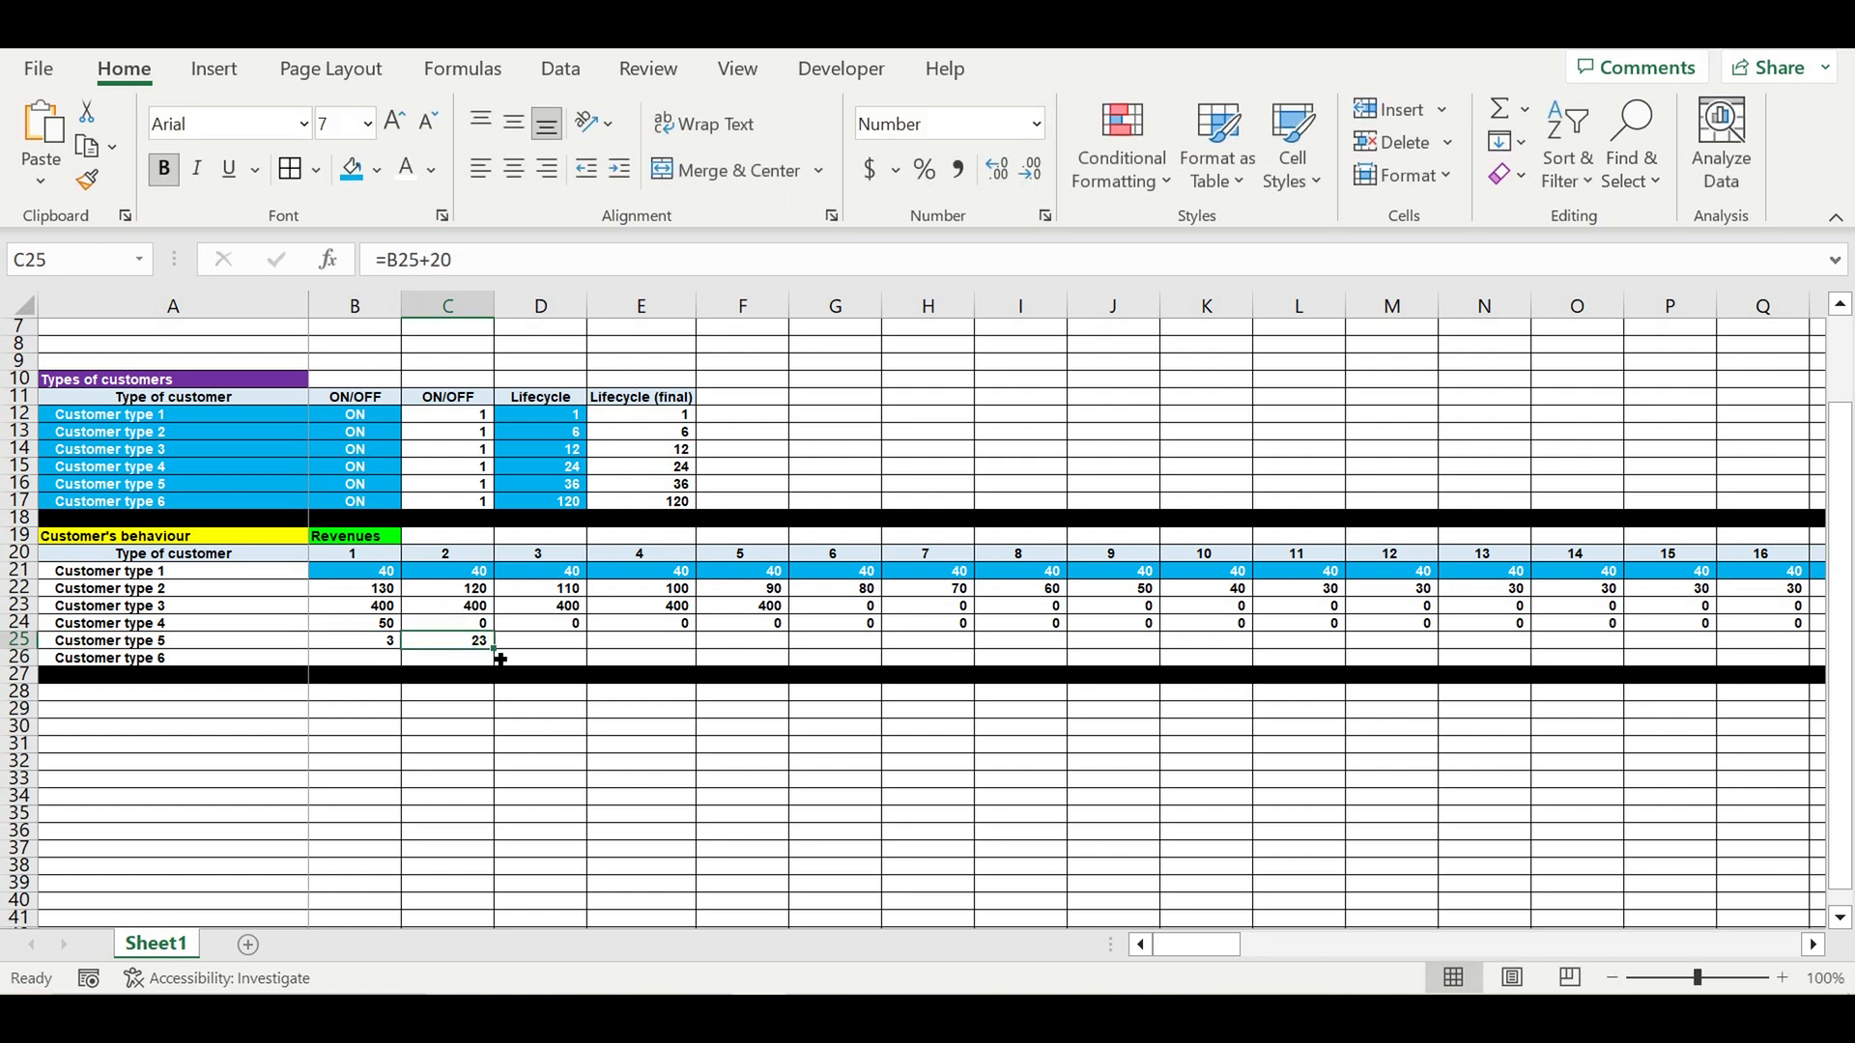
{"action": "left_click_drag", "start_coordinate": [500, 659], "coordinate": [1691, 661]}
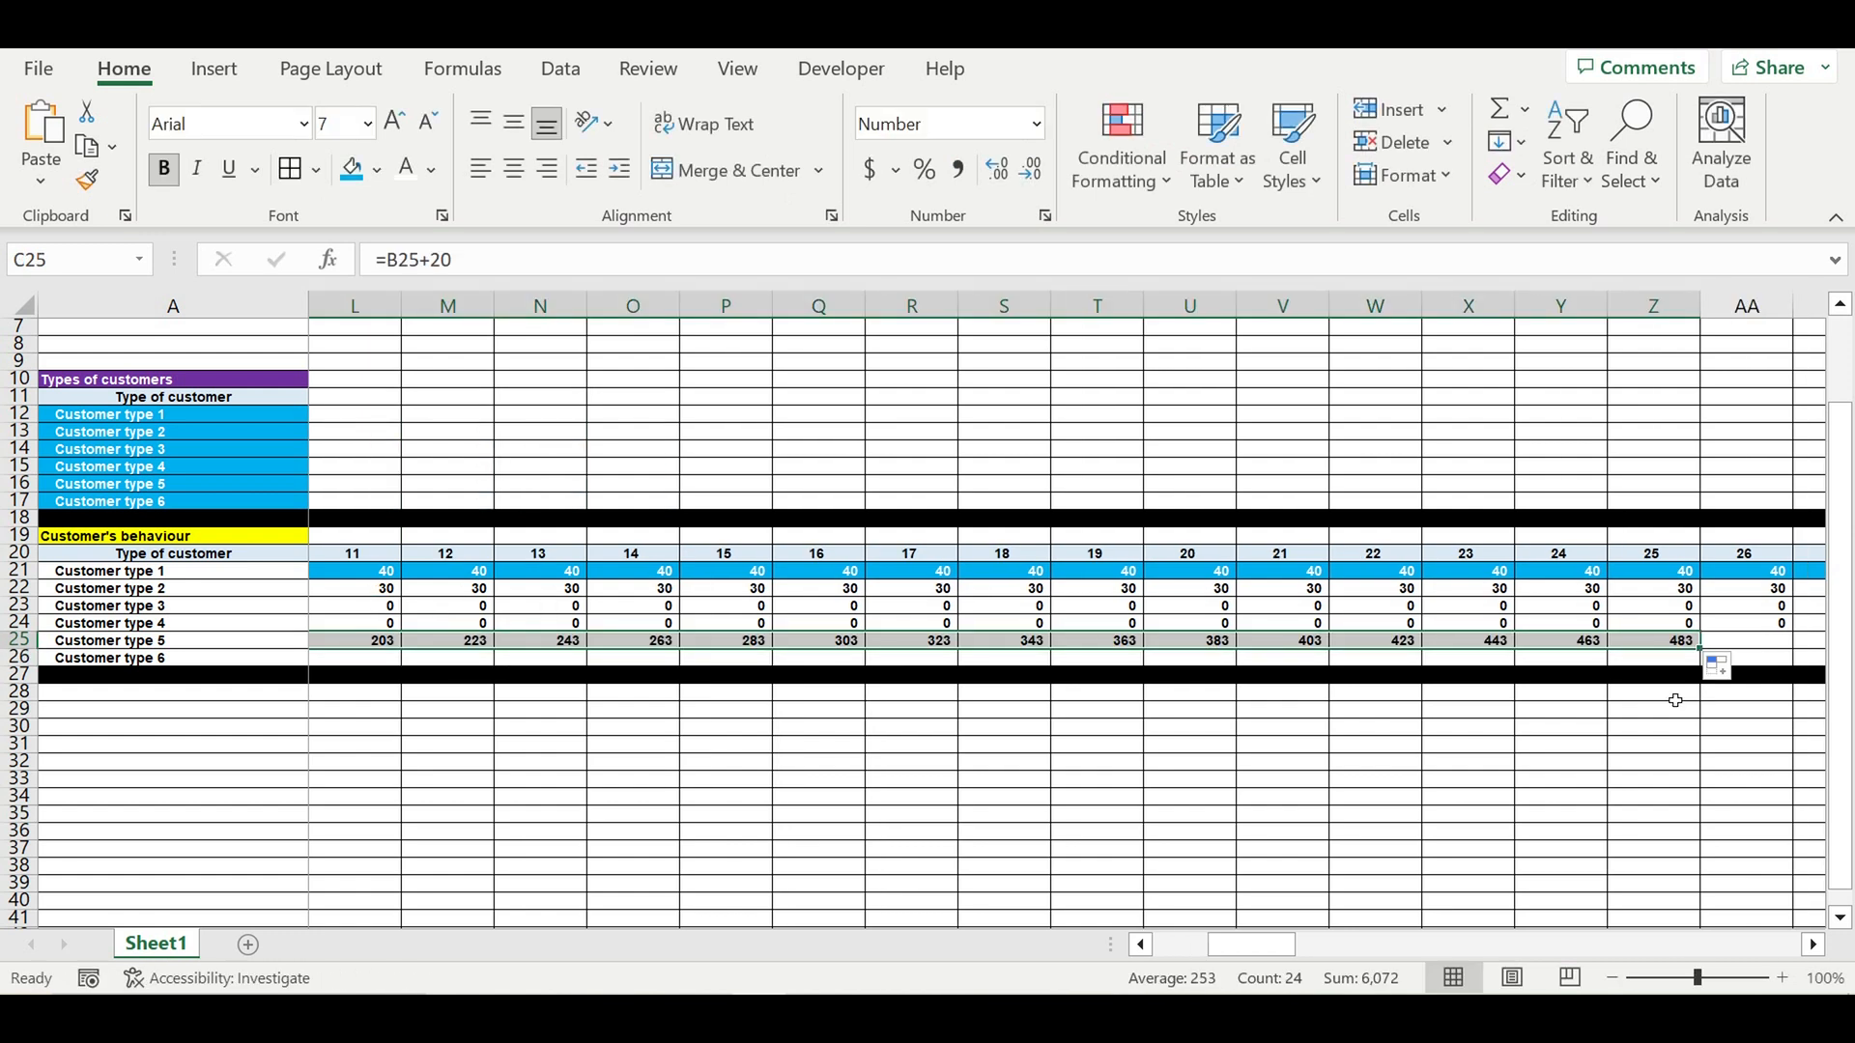
- Calculate customer type 5's period 26 revenue in AA25 with =Z25-20 and copy the formula across to AZ25
{"action": "left_click", "coordinate": [1763, 641]}
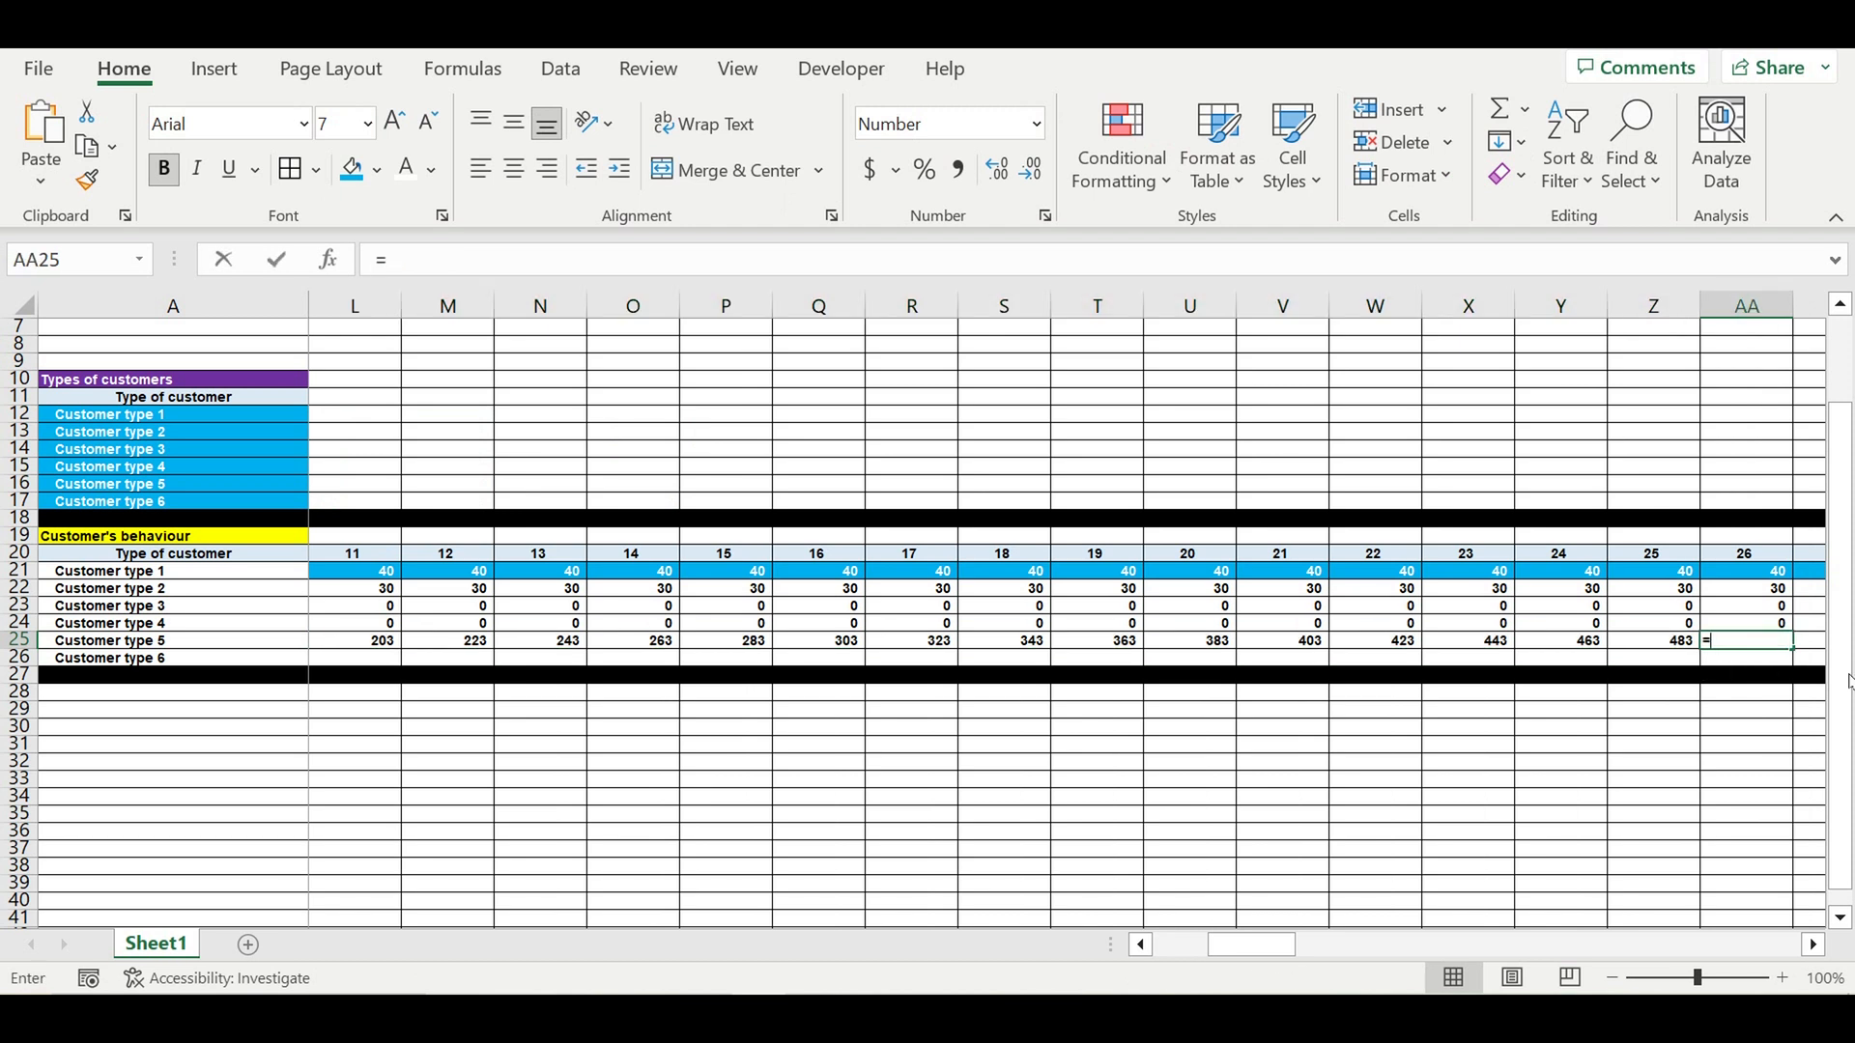
{"action": "type", "text": "="}
{"action": "left_click", "coordinate": [1686, 641]}
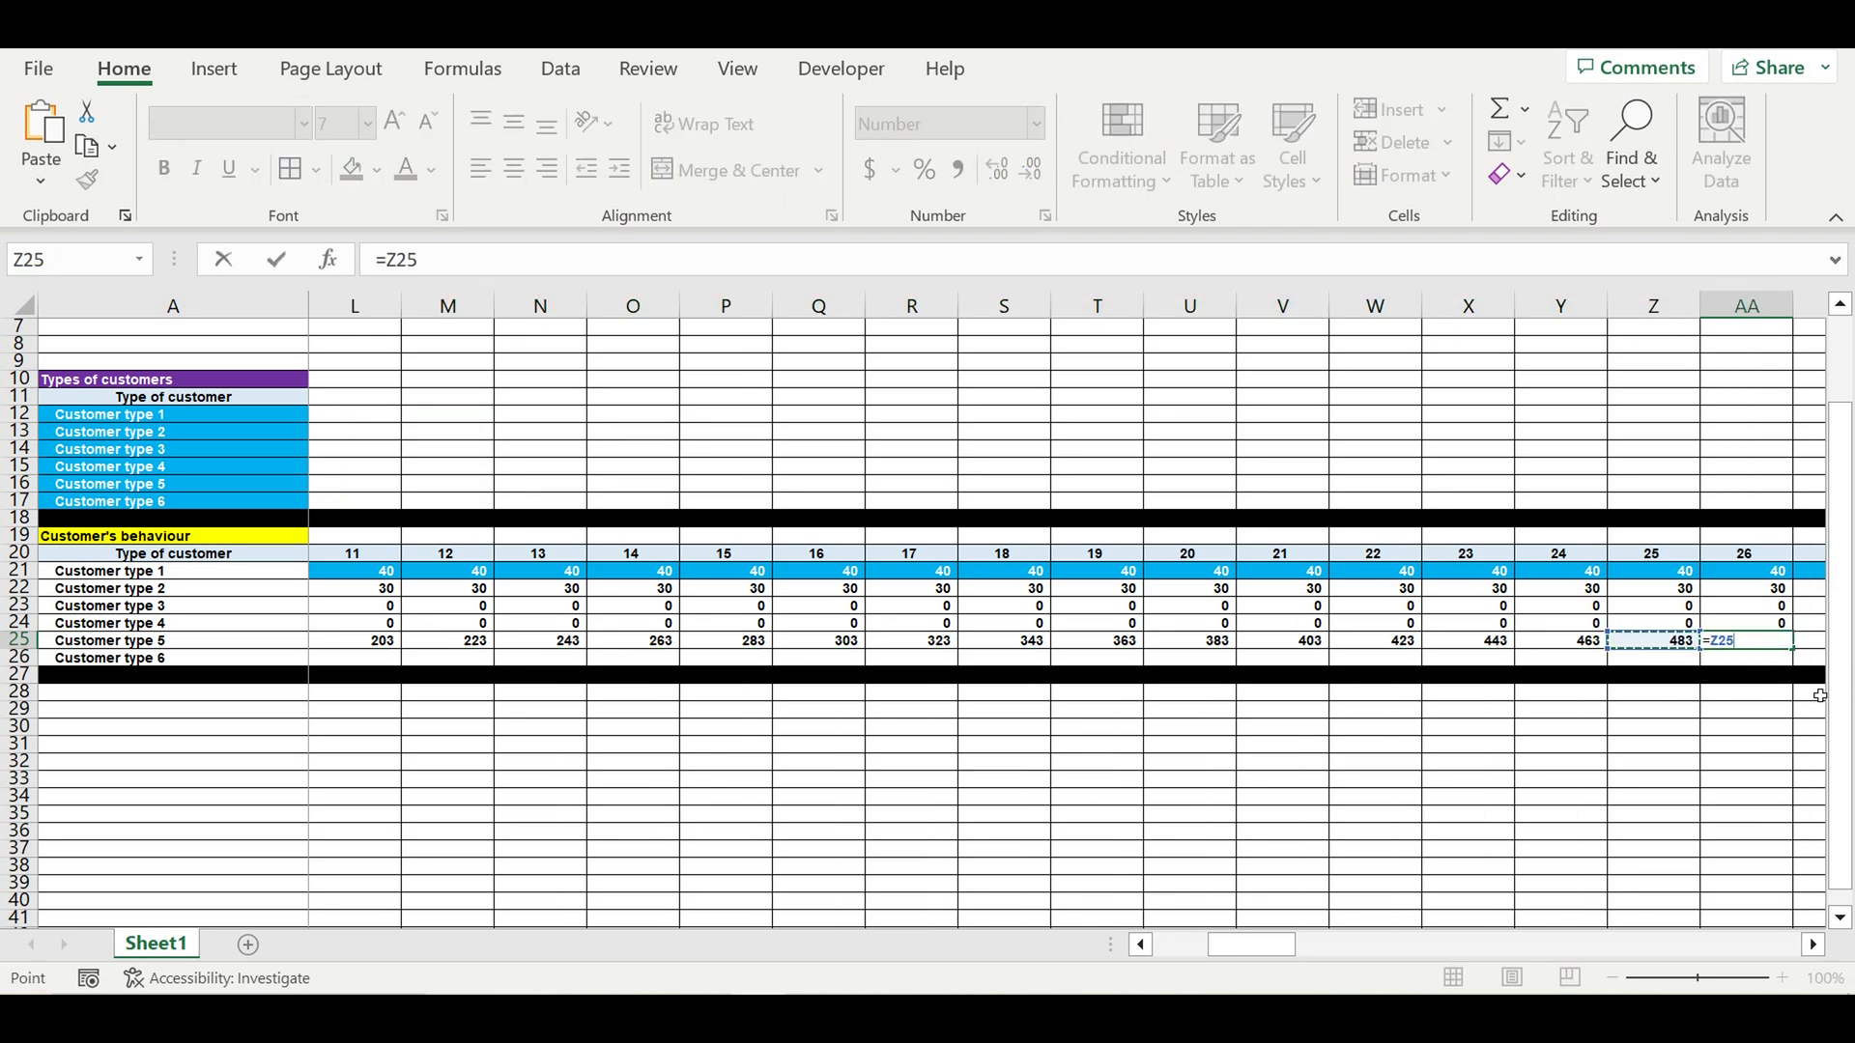
{"action": "type", "text": "-20"}
{"action": "key", "text": "Return"}
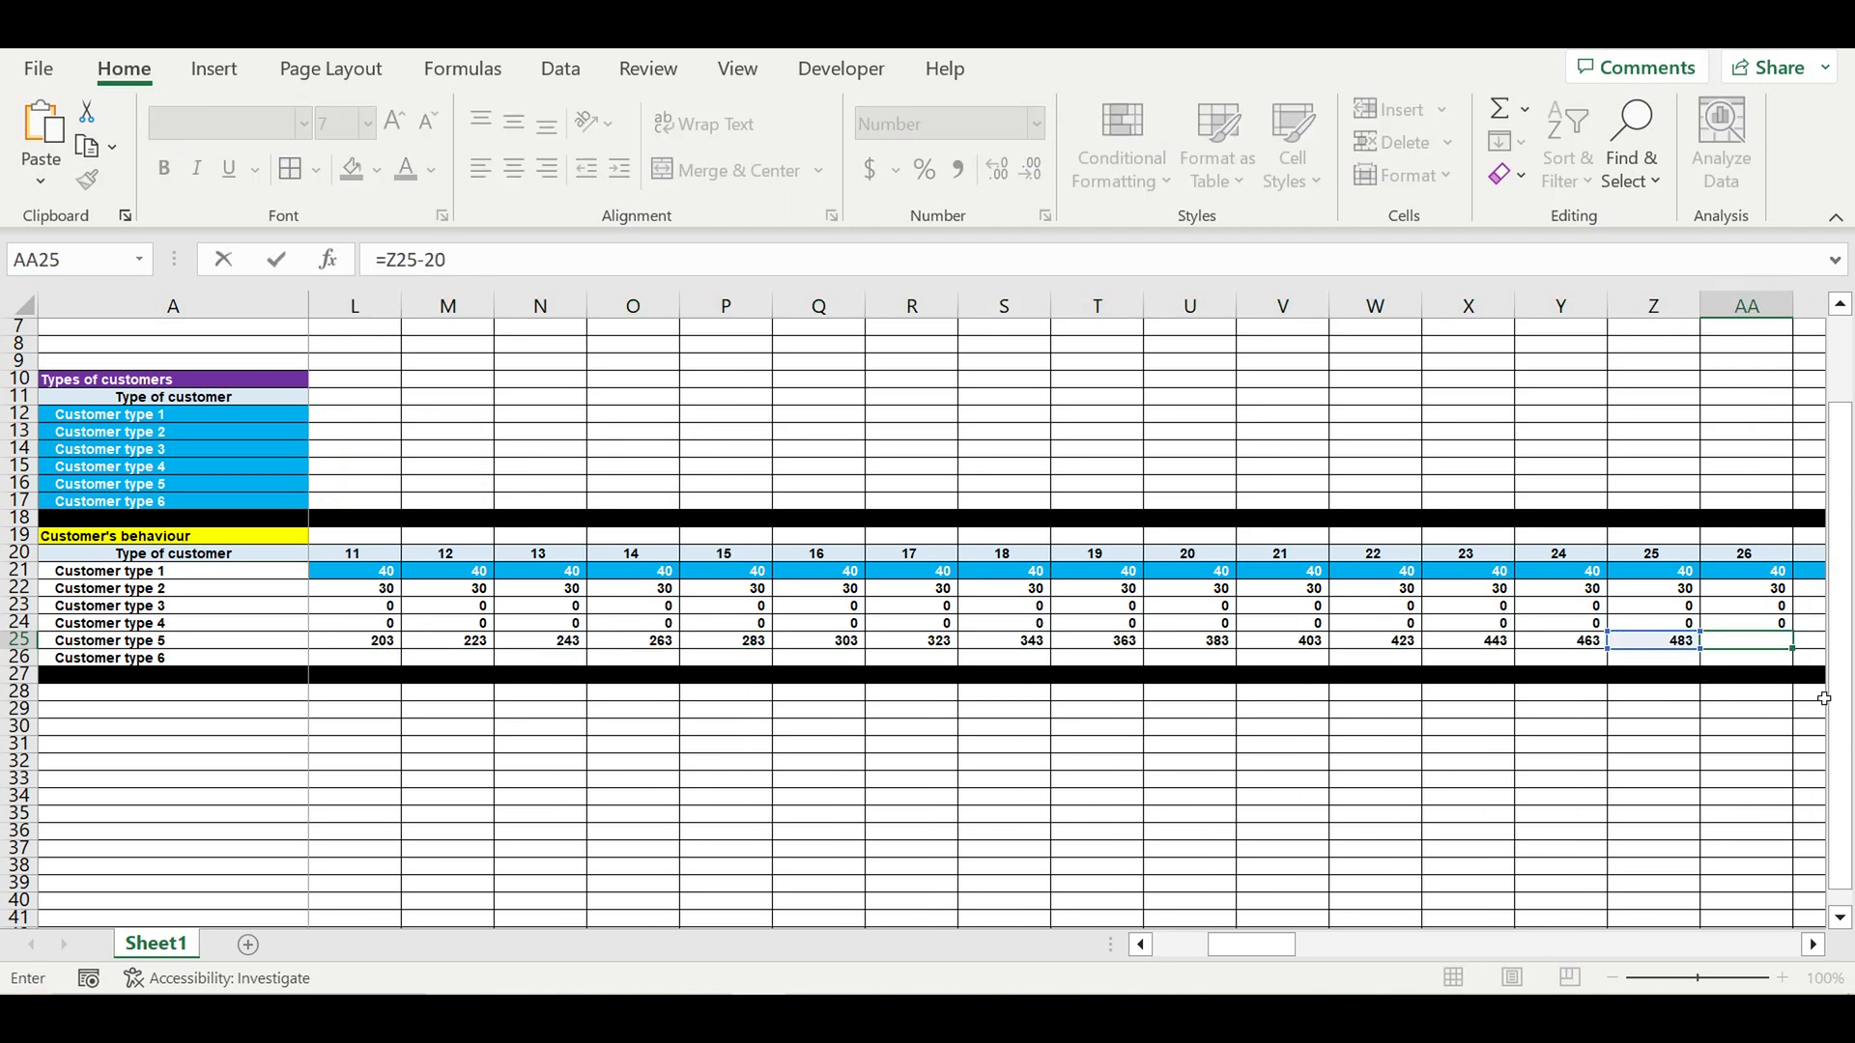
{"action": "left_click", "coordinate": [1768, 638]}
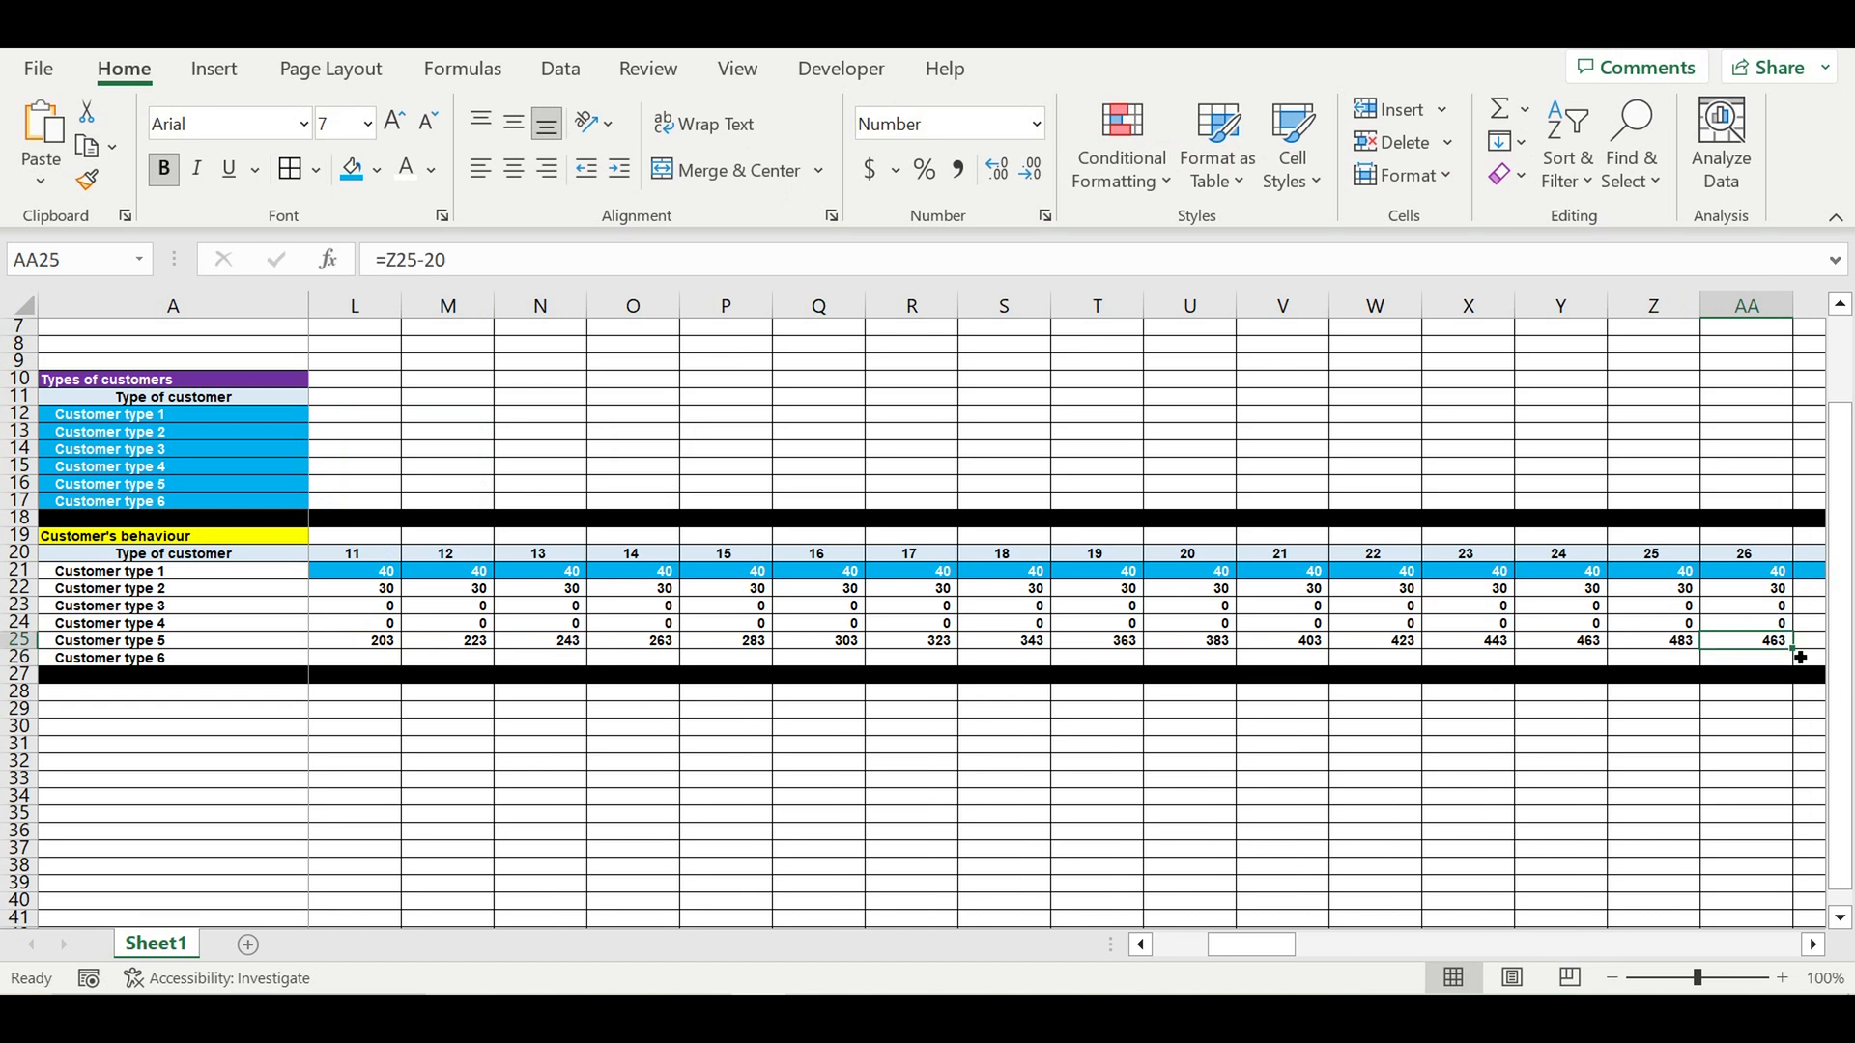
{"action": "left_click_drag", "start_coordinate": [1800, 657], "coordinate": [1686, 645]}
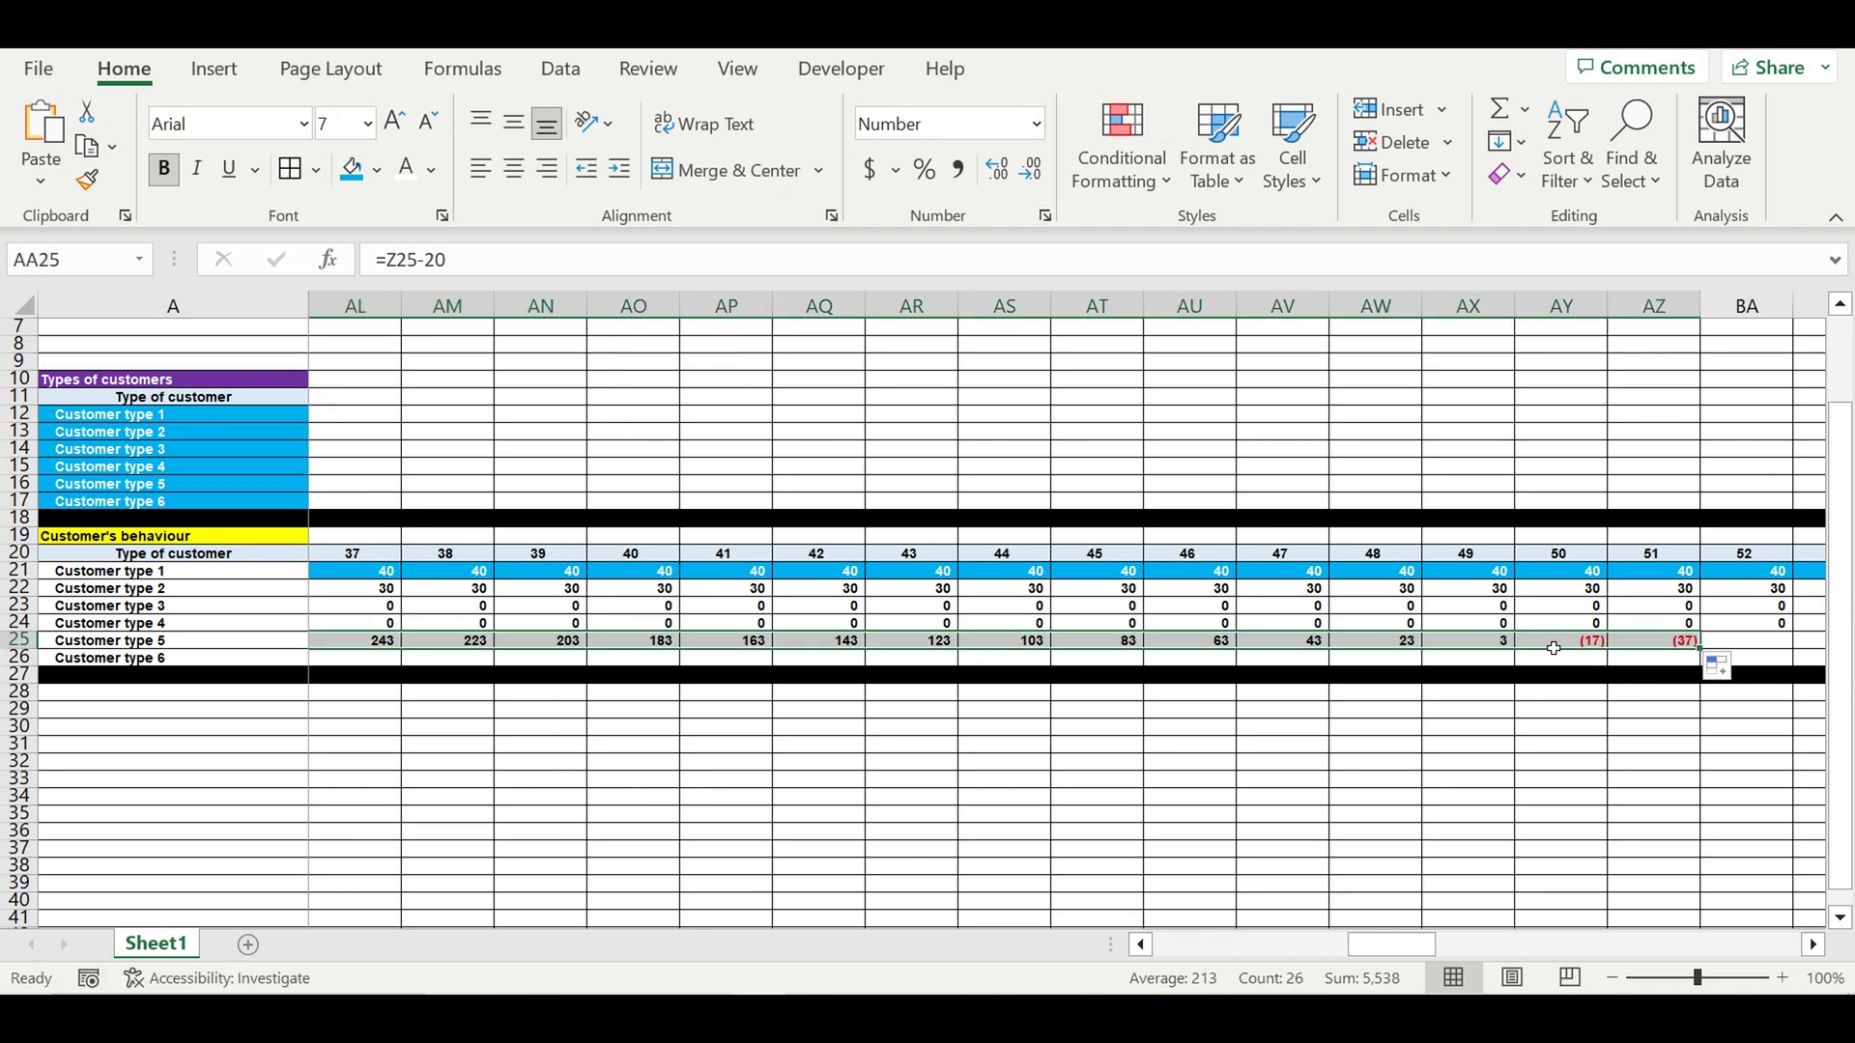
- Enter 0 in AY25 and copy it across customer type 5's row through period 120 in DQ25
{"action": "left_click", "coordinate": [1554, 645]}
{"action": "type", "text": "0"}
{"action": "key", "text": "ctrl+Return"}
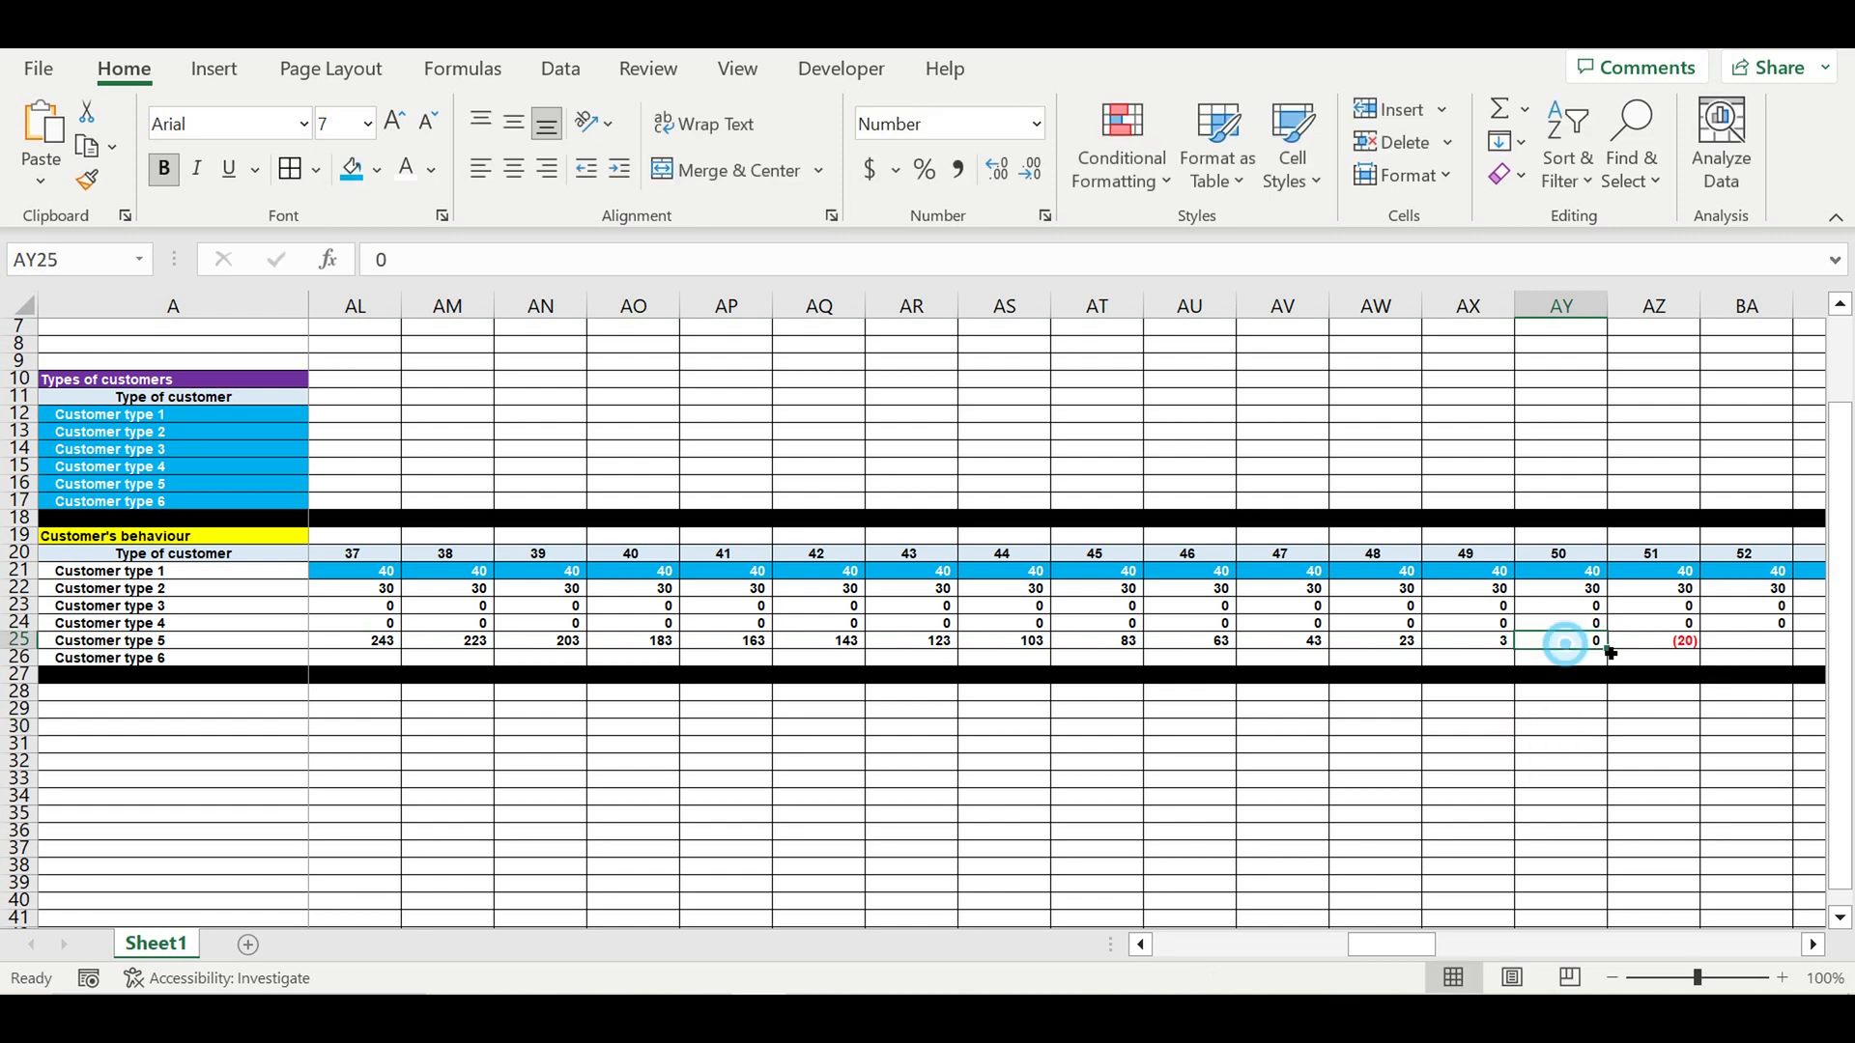
{"action": "mouse_move", "coordinate": [1620, 654]}
{"action": "left_mouse_down"}
{"action": "mouse_move", "coordinate": [1718, 657]}
{"action": "mouse_move", "coordinate": [1721, 678]}
{"action": "mouse_move", "coordinate": [1629, 680]}
{"action": "left_mouse_up"}
{"action": "left_click", "coordinate": [1565, 764]}
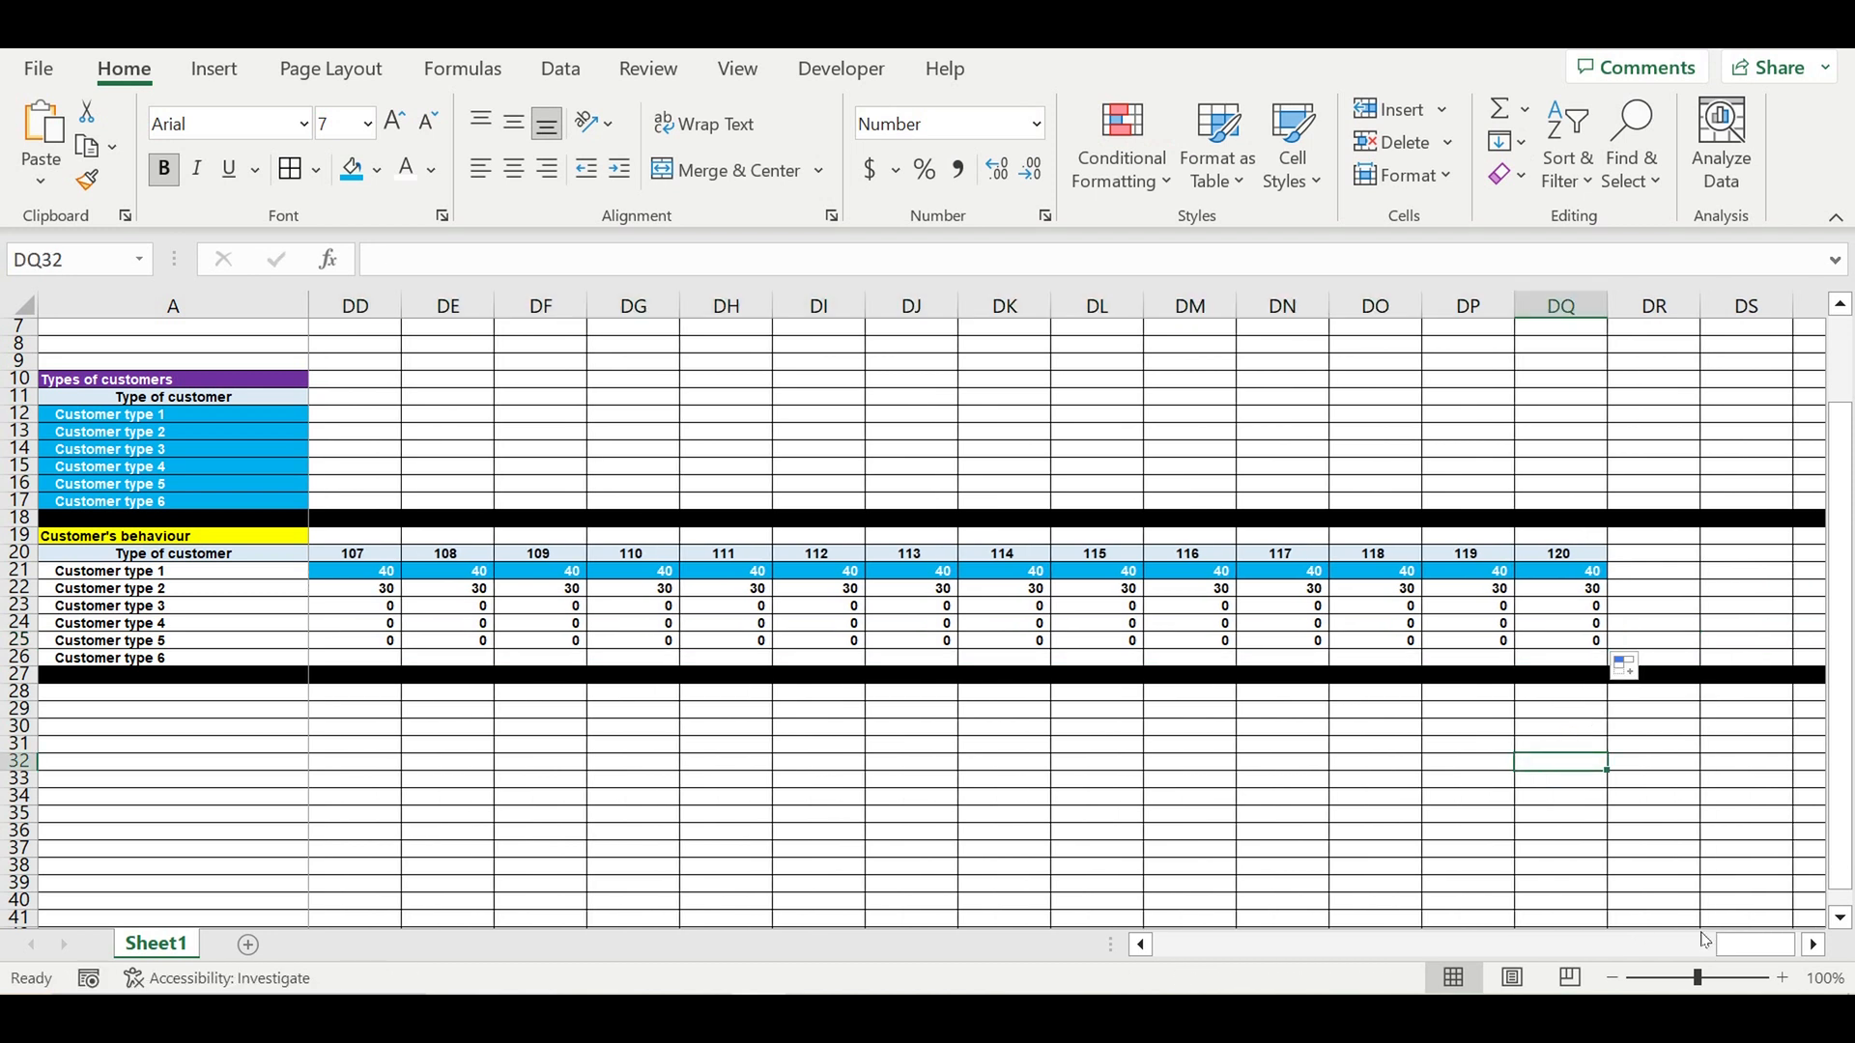
- Enter 40 as customer type 6's period 1 revenue in B26
{"action": "left_click_drag", "start_coordinate": [1776, 952], "coordinate": [815, 956]}
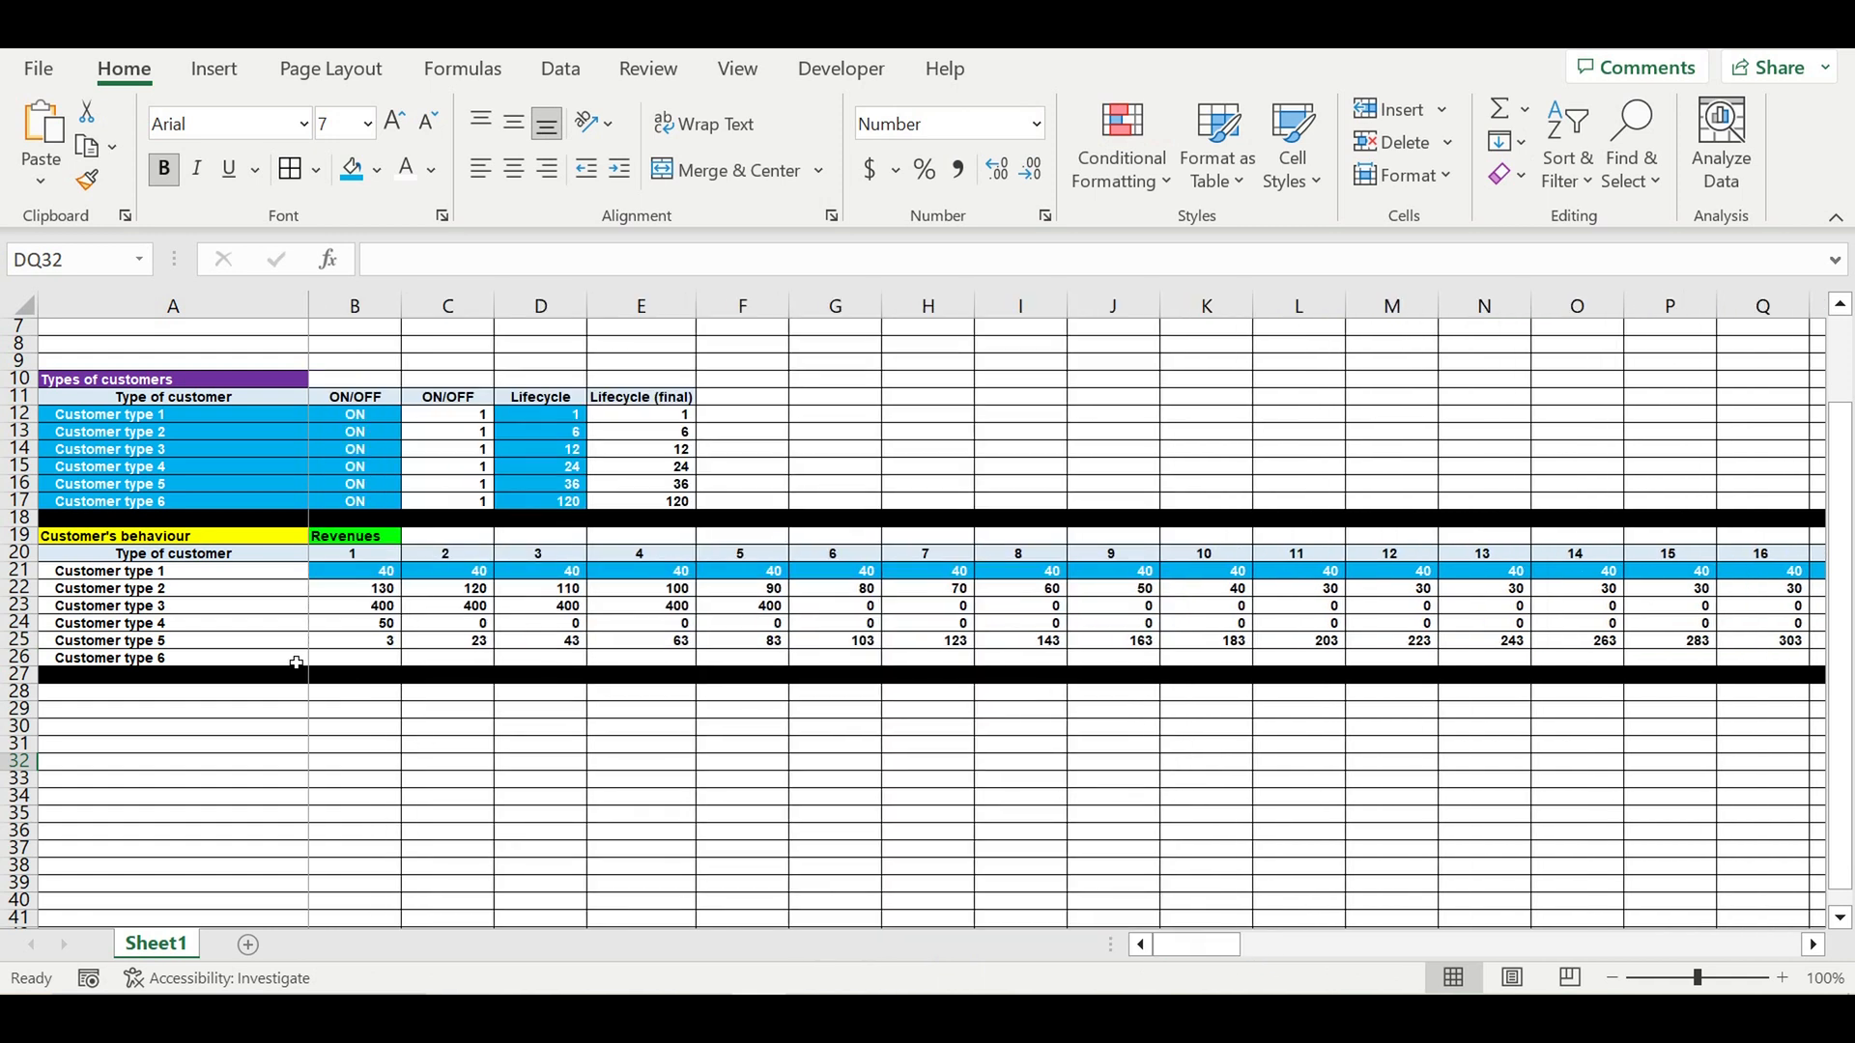
{"action": "left_click", "coordinate": [336, 663]}
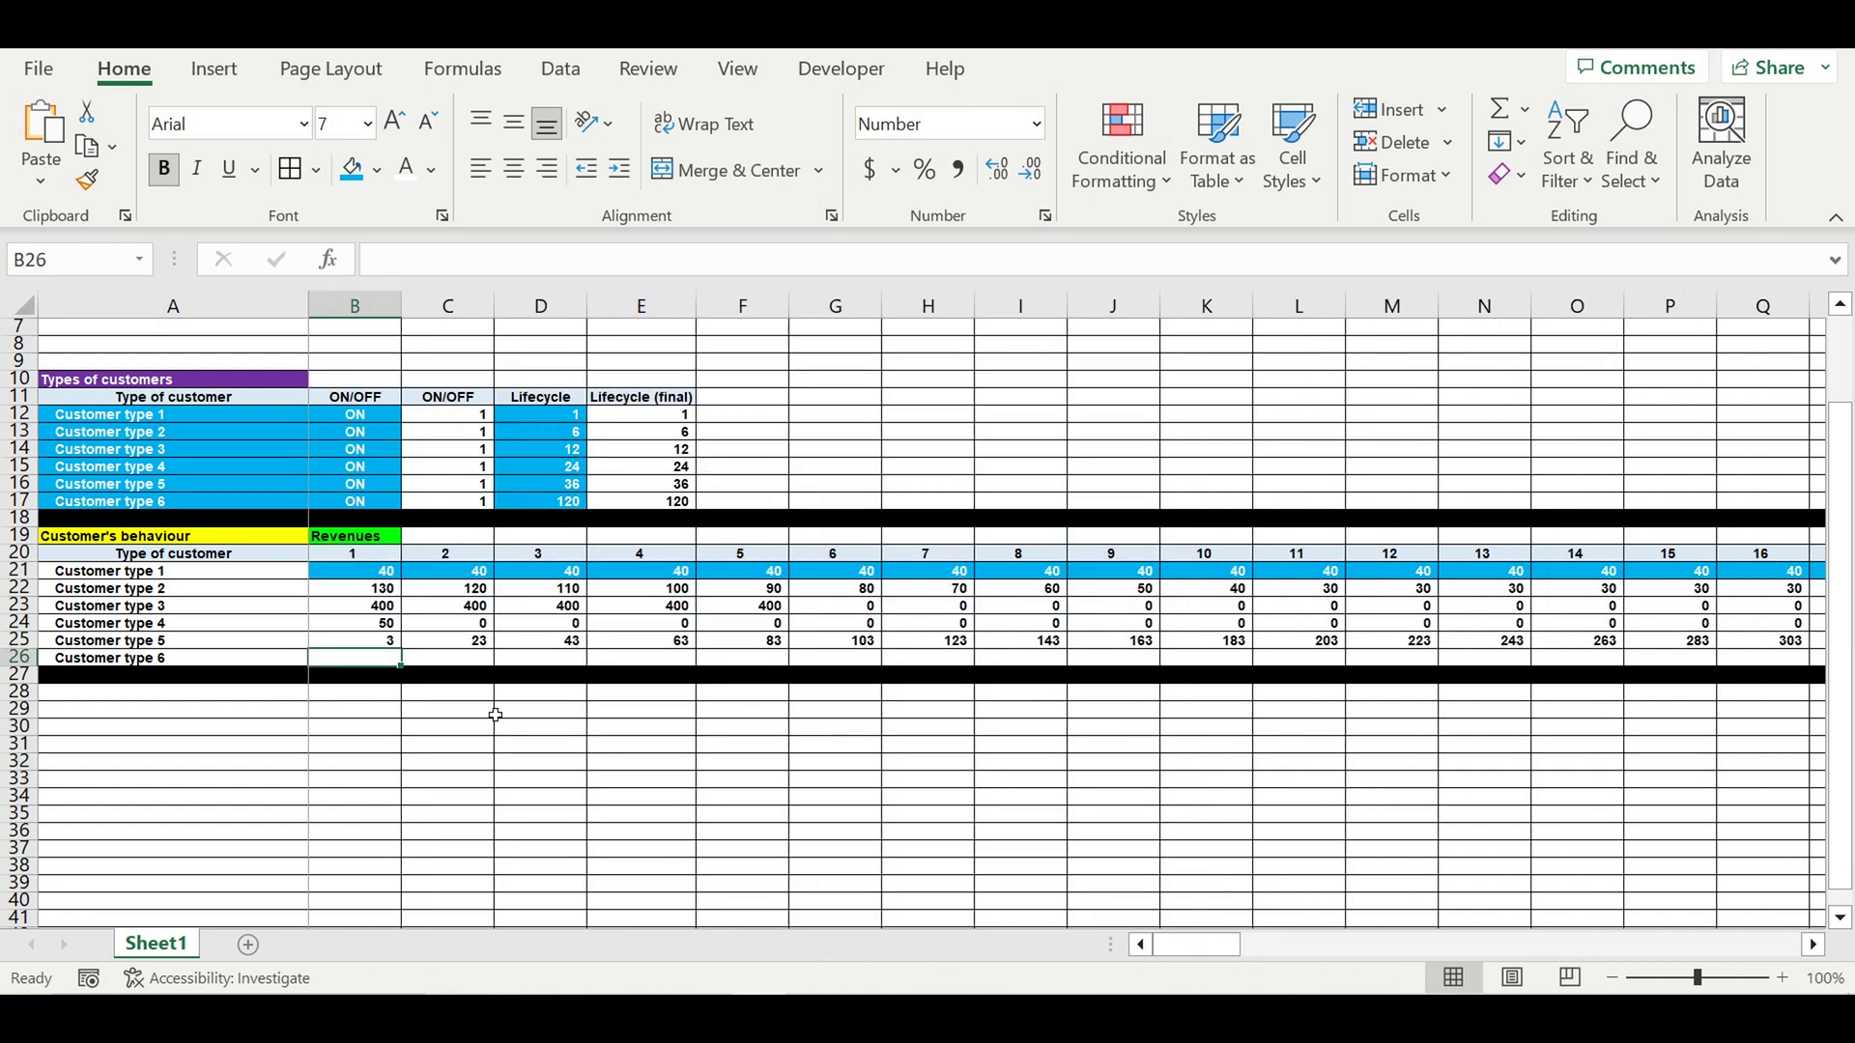
{"action": "type", "text": "4"}
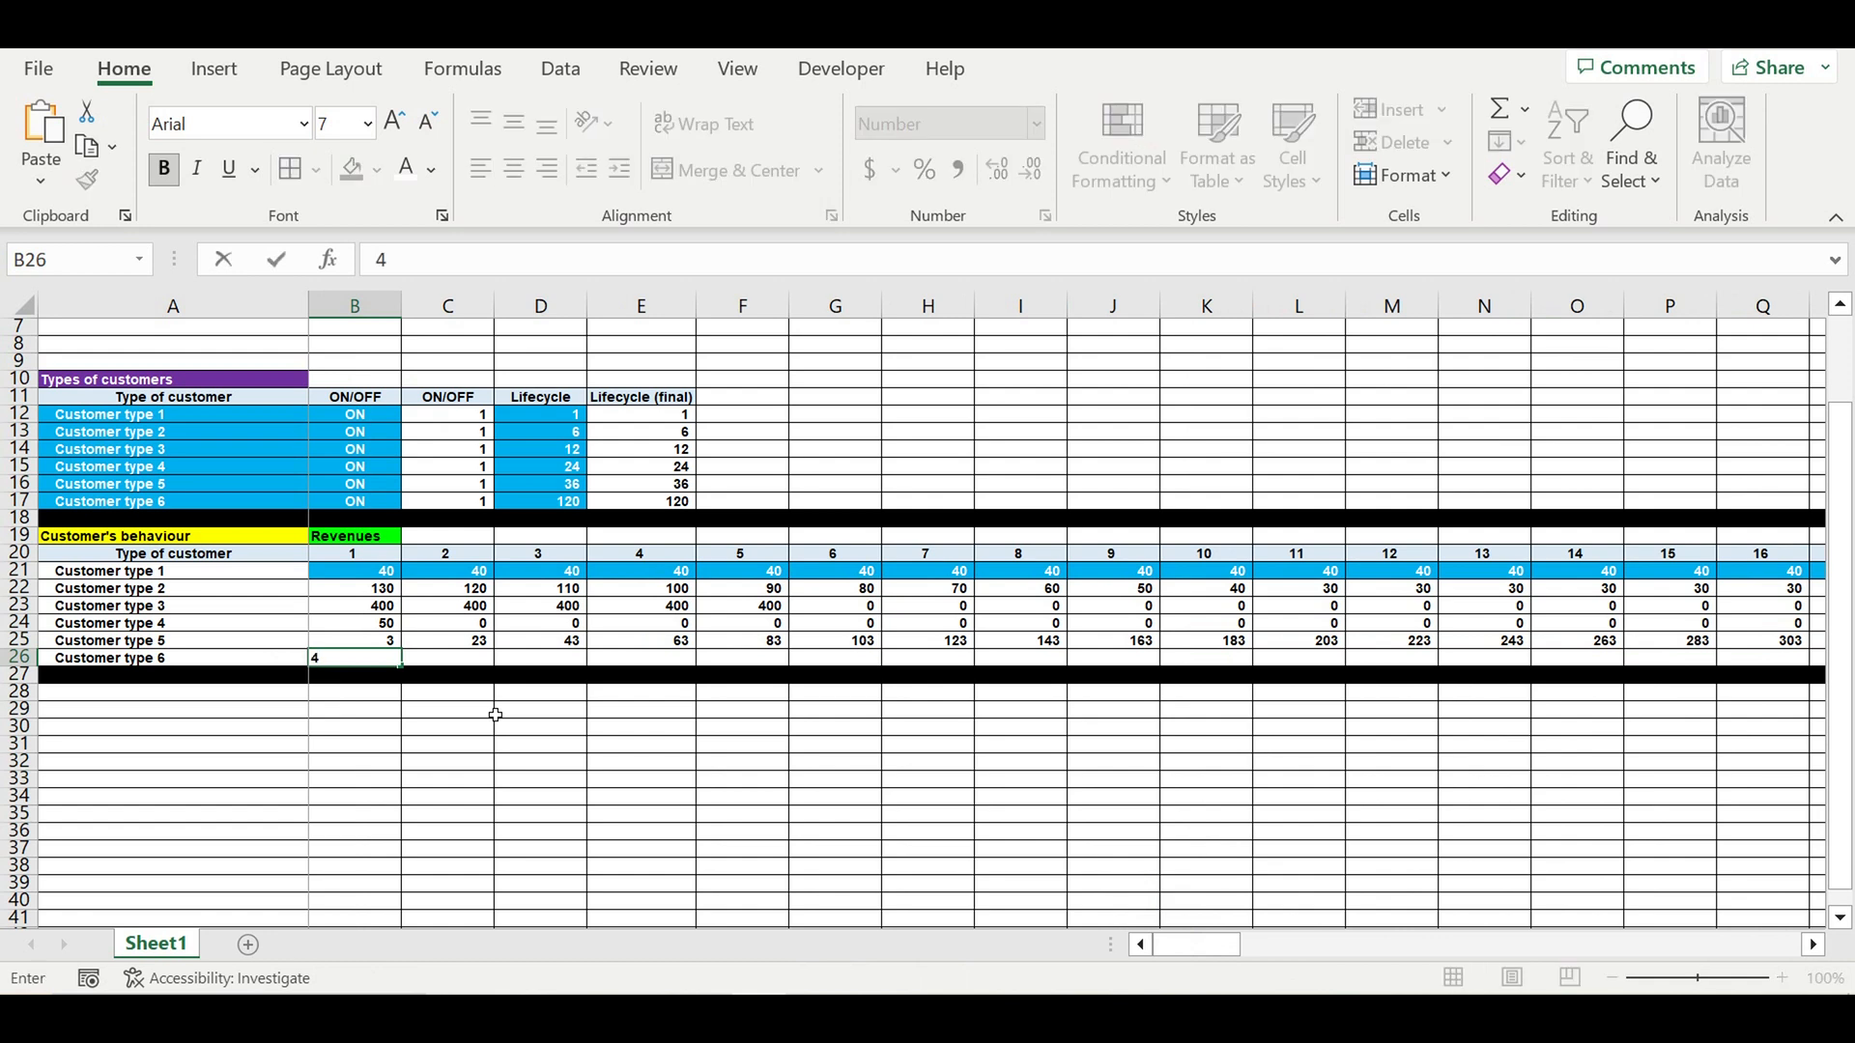
{"action": "type", "text": "0"}
- Calculate customer type 6's period 2 revenue in C26 with =B26+5 and copy the formula across to V26
{"action": "left_click", "coordinate": [455, 663]}
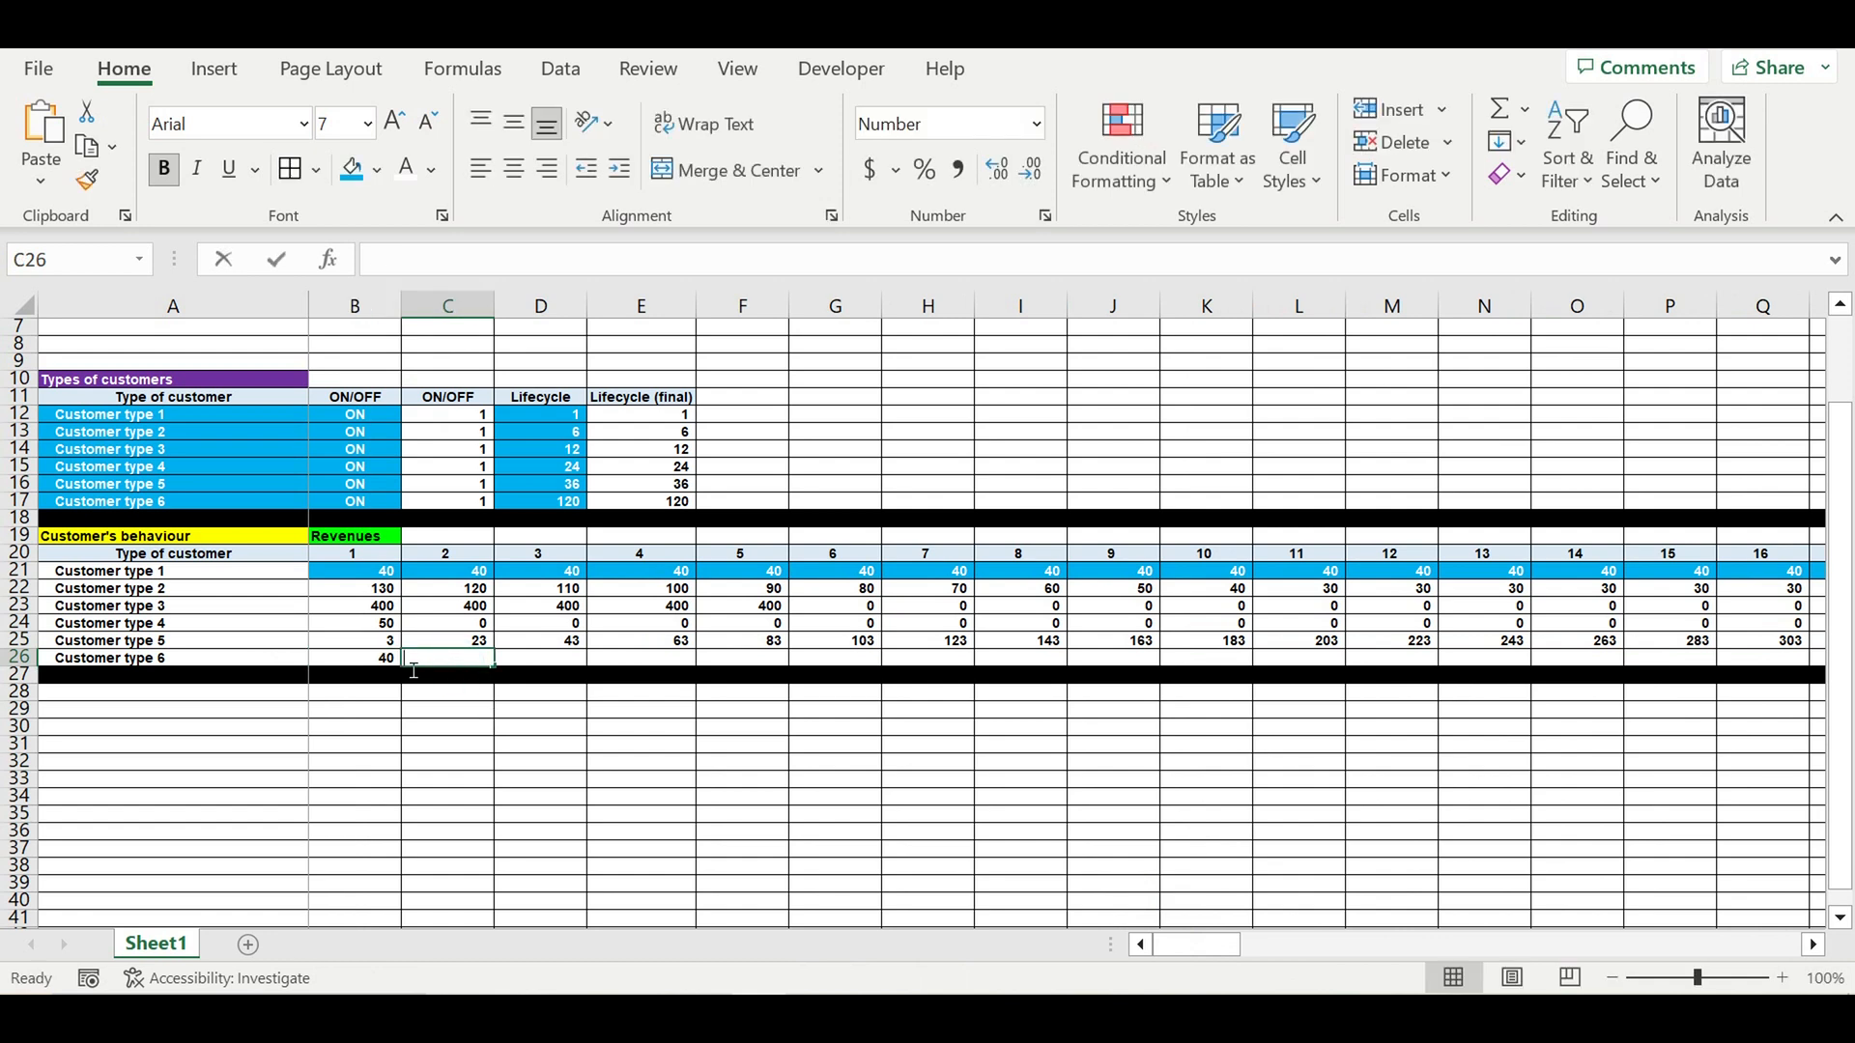
{"action": "type", "text": "="}
{"action": "left_click", "coordinate": [352, 663]}
{"action": "type", "text": "+5"}
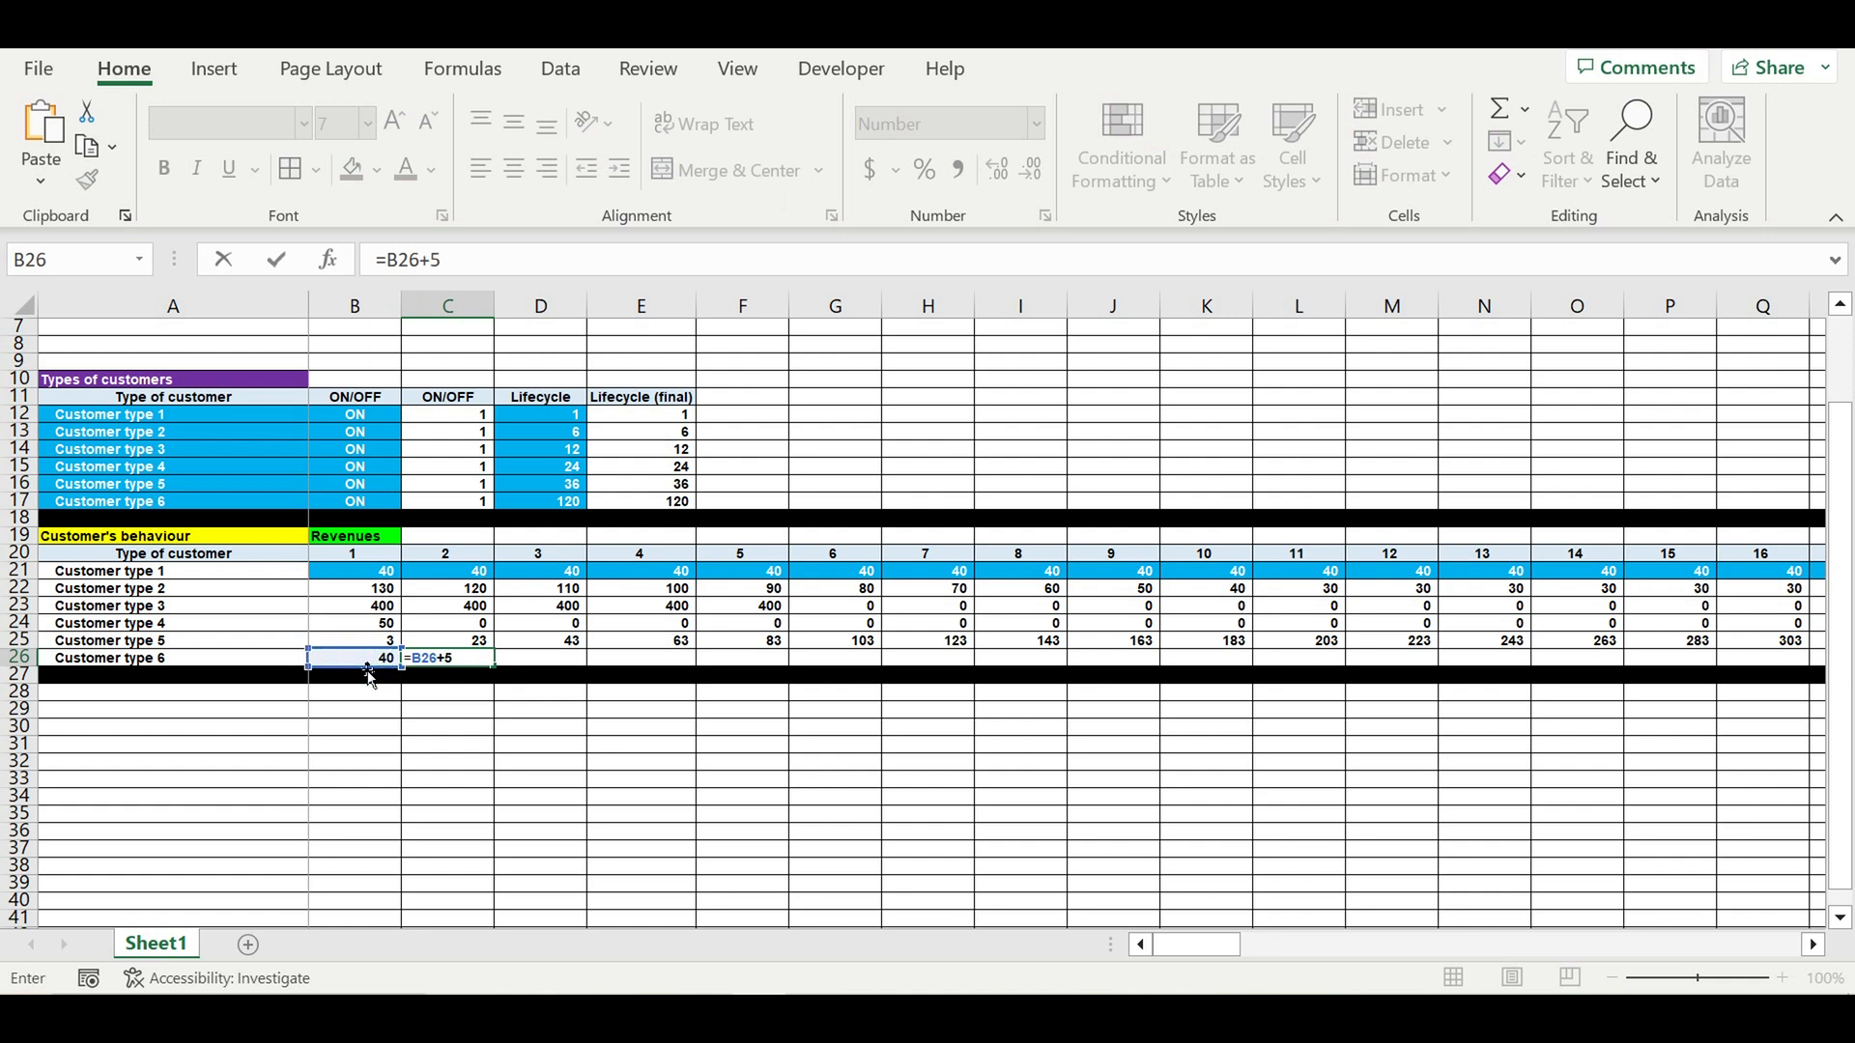
{"action": "key", "text": "ctrl+Return"}
{"action": "left_click_drag", "start_coordinate": [494, 666], "coordinate": [1120, 723]}
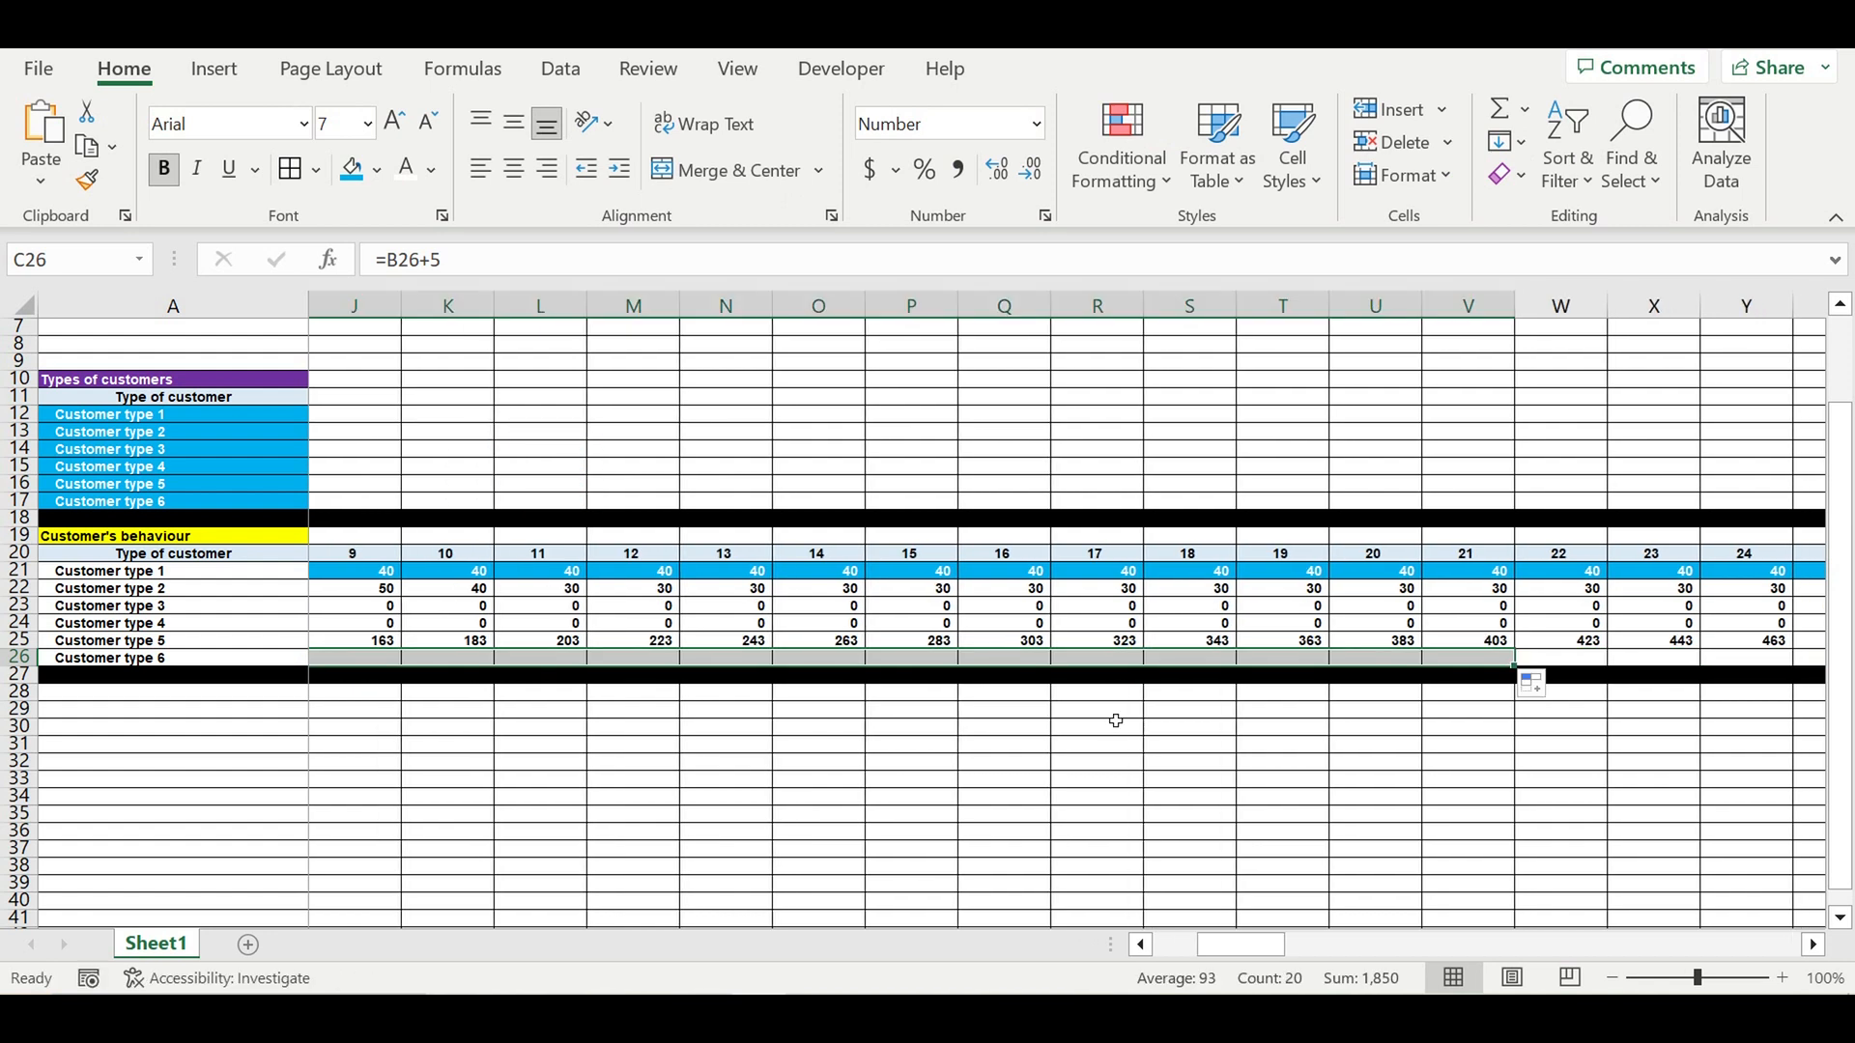
- Carry customer type 6's revenue forward in W26 with =V26 and copy the formula across through period 120 in DQ26
{"action": "left_click", "coordinate": [1582, 665]}
{"action": "type", "text": "="}
{"action": "left_click", "coordinate": [1476, 663]}
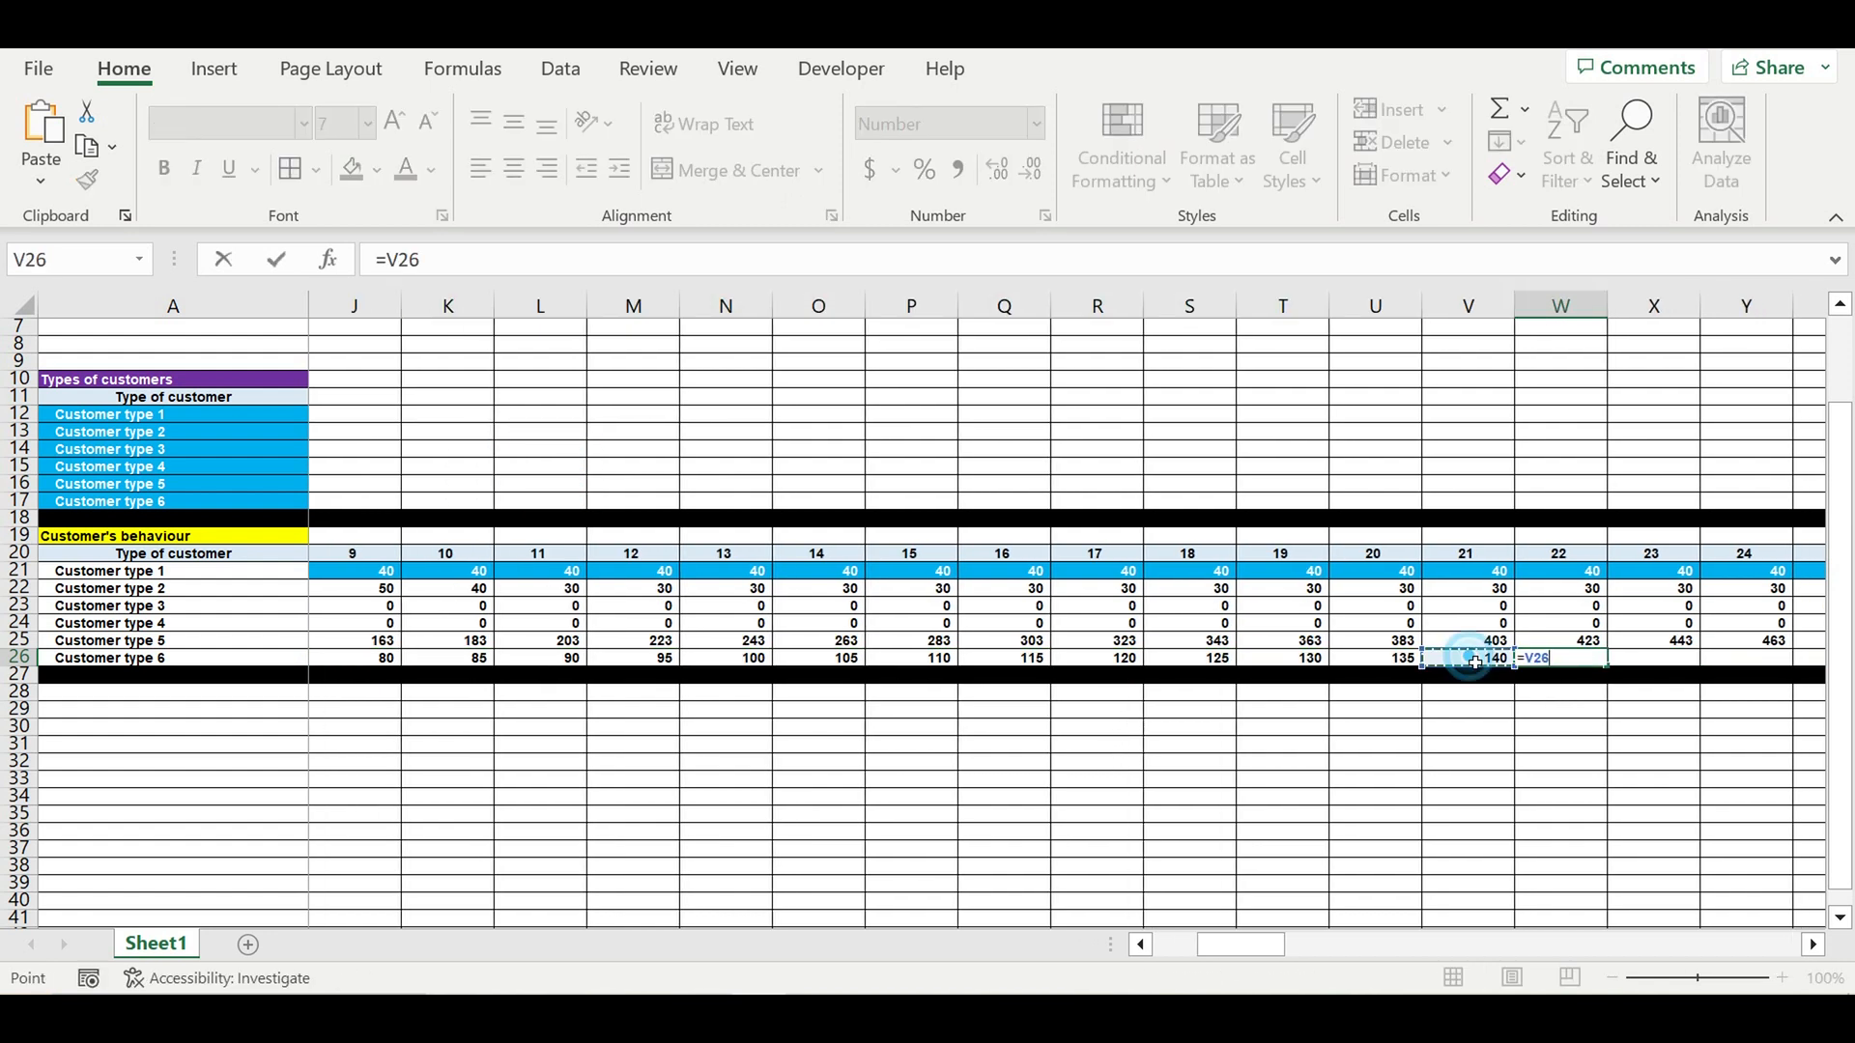
{"action": "key", "text": "Return"}
{"action": "left_click", "coordinate": [1565, 658]}
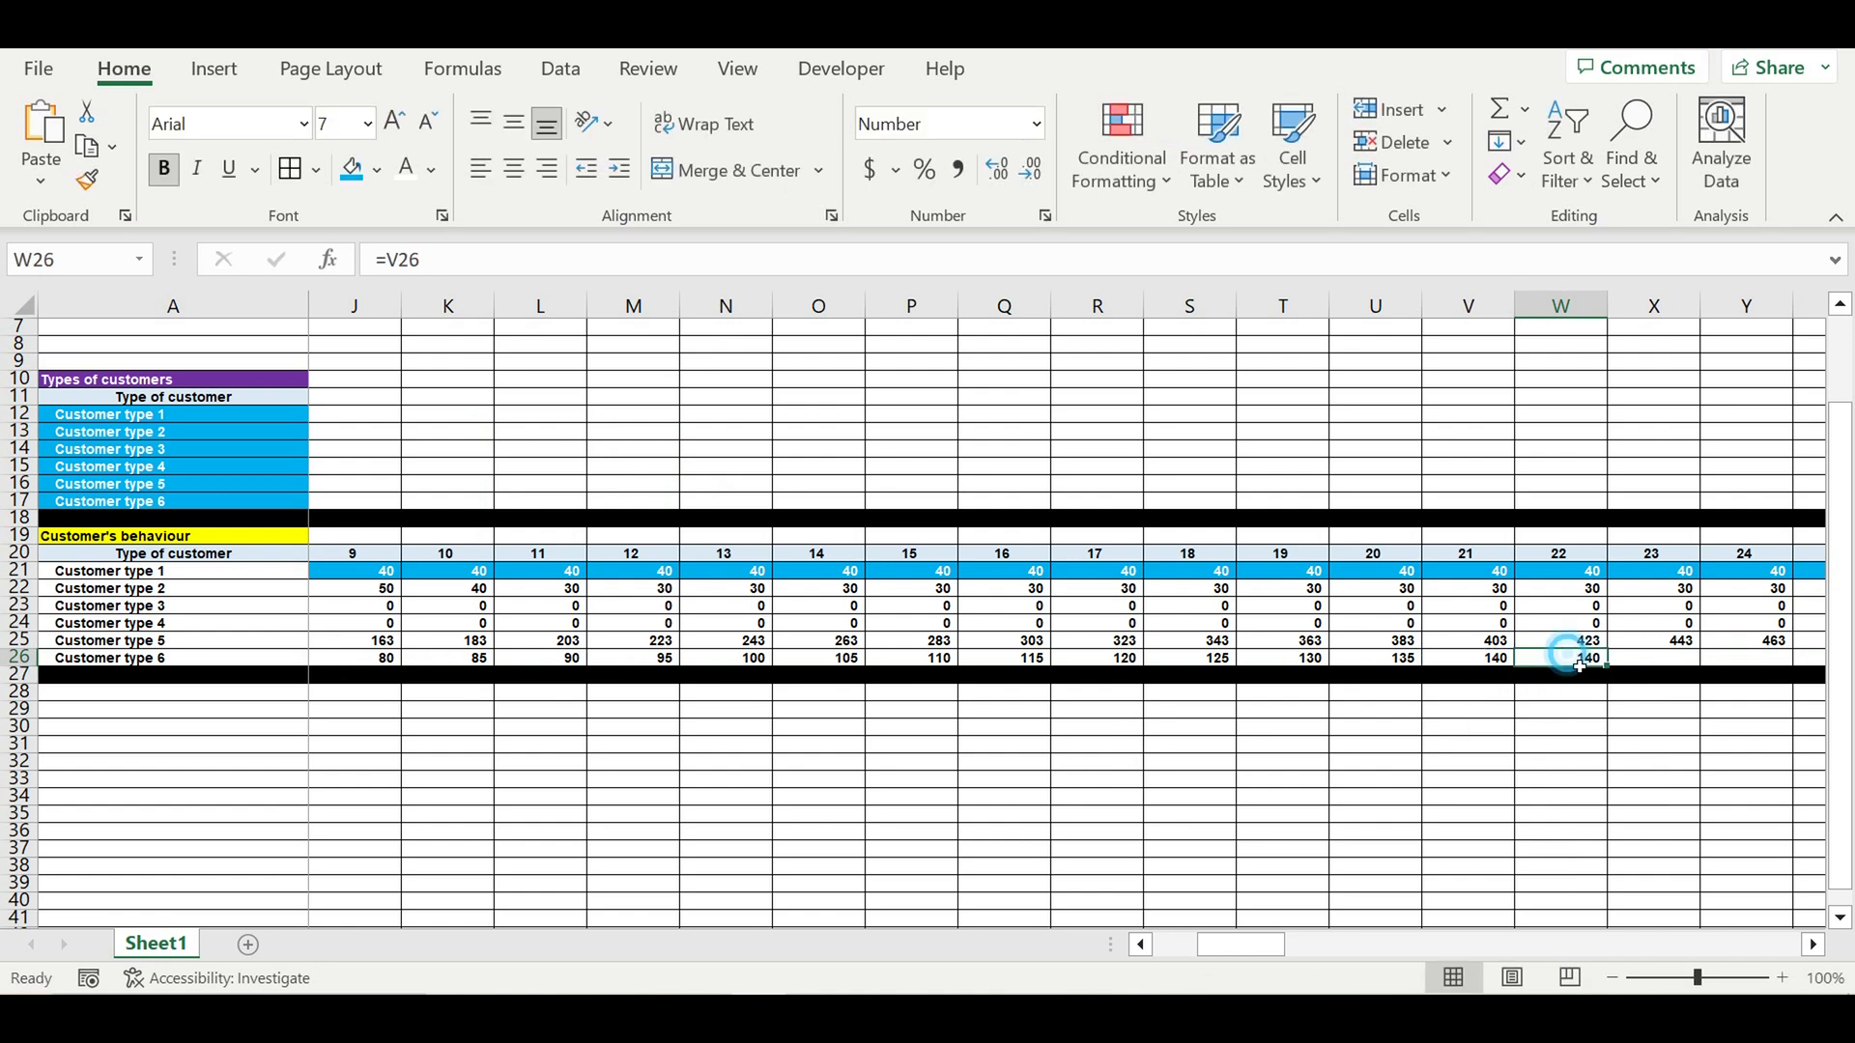
{"action": "left_click_drag", "start_coordinate": [1607, 667], "coordinate": [1346, 704]}
{"action": "left_click", "coordinate": [1263, 746]}
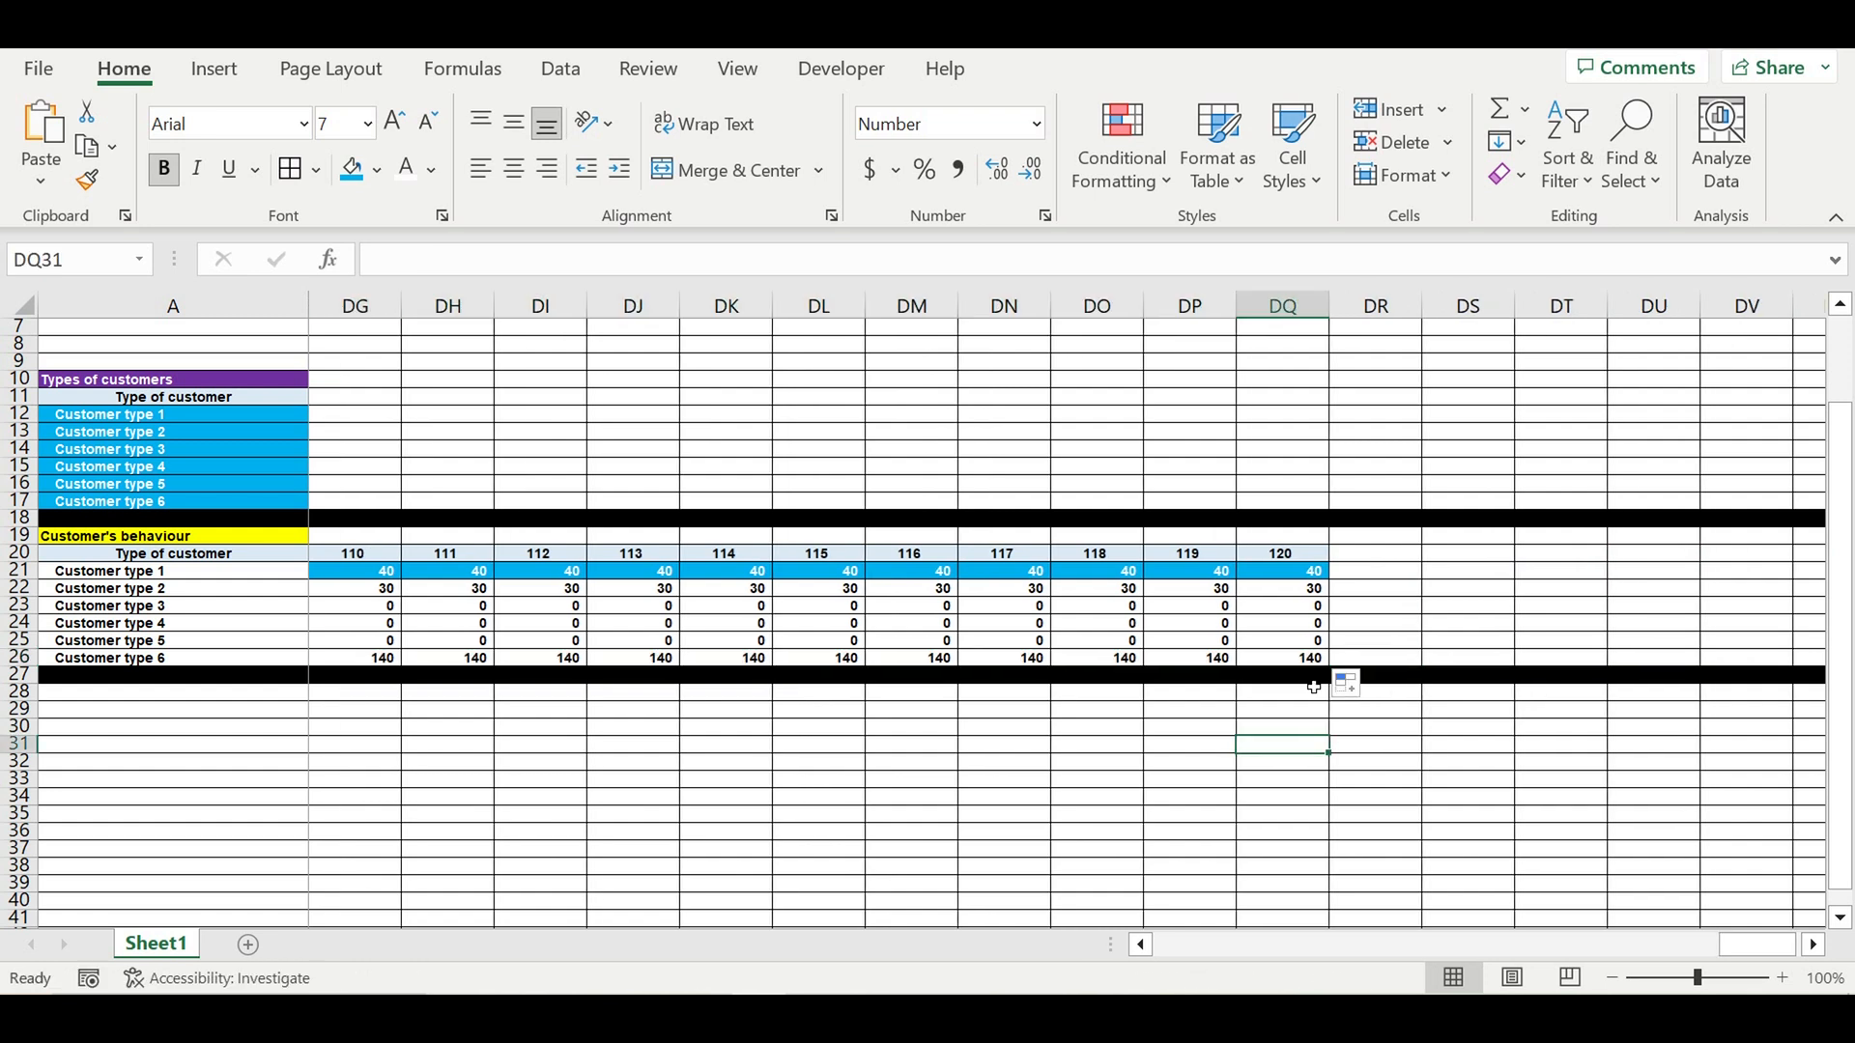
- Apply the blue input-cell fill to all customer types' revenues in B21:DQ26
{"action": "left_click", "coordinate": [1316, 665]}
{"action": "left_click_drag", "start_coordinate": [1317, 665], "coordinate": [366, 571]}
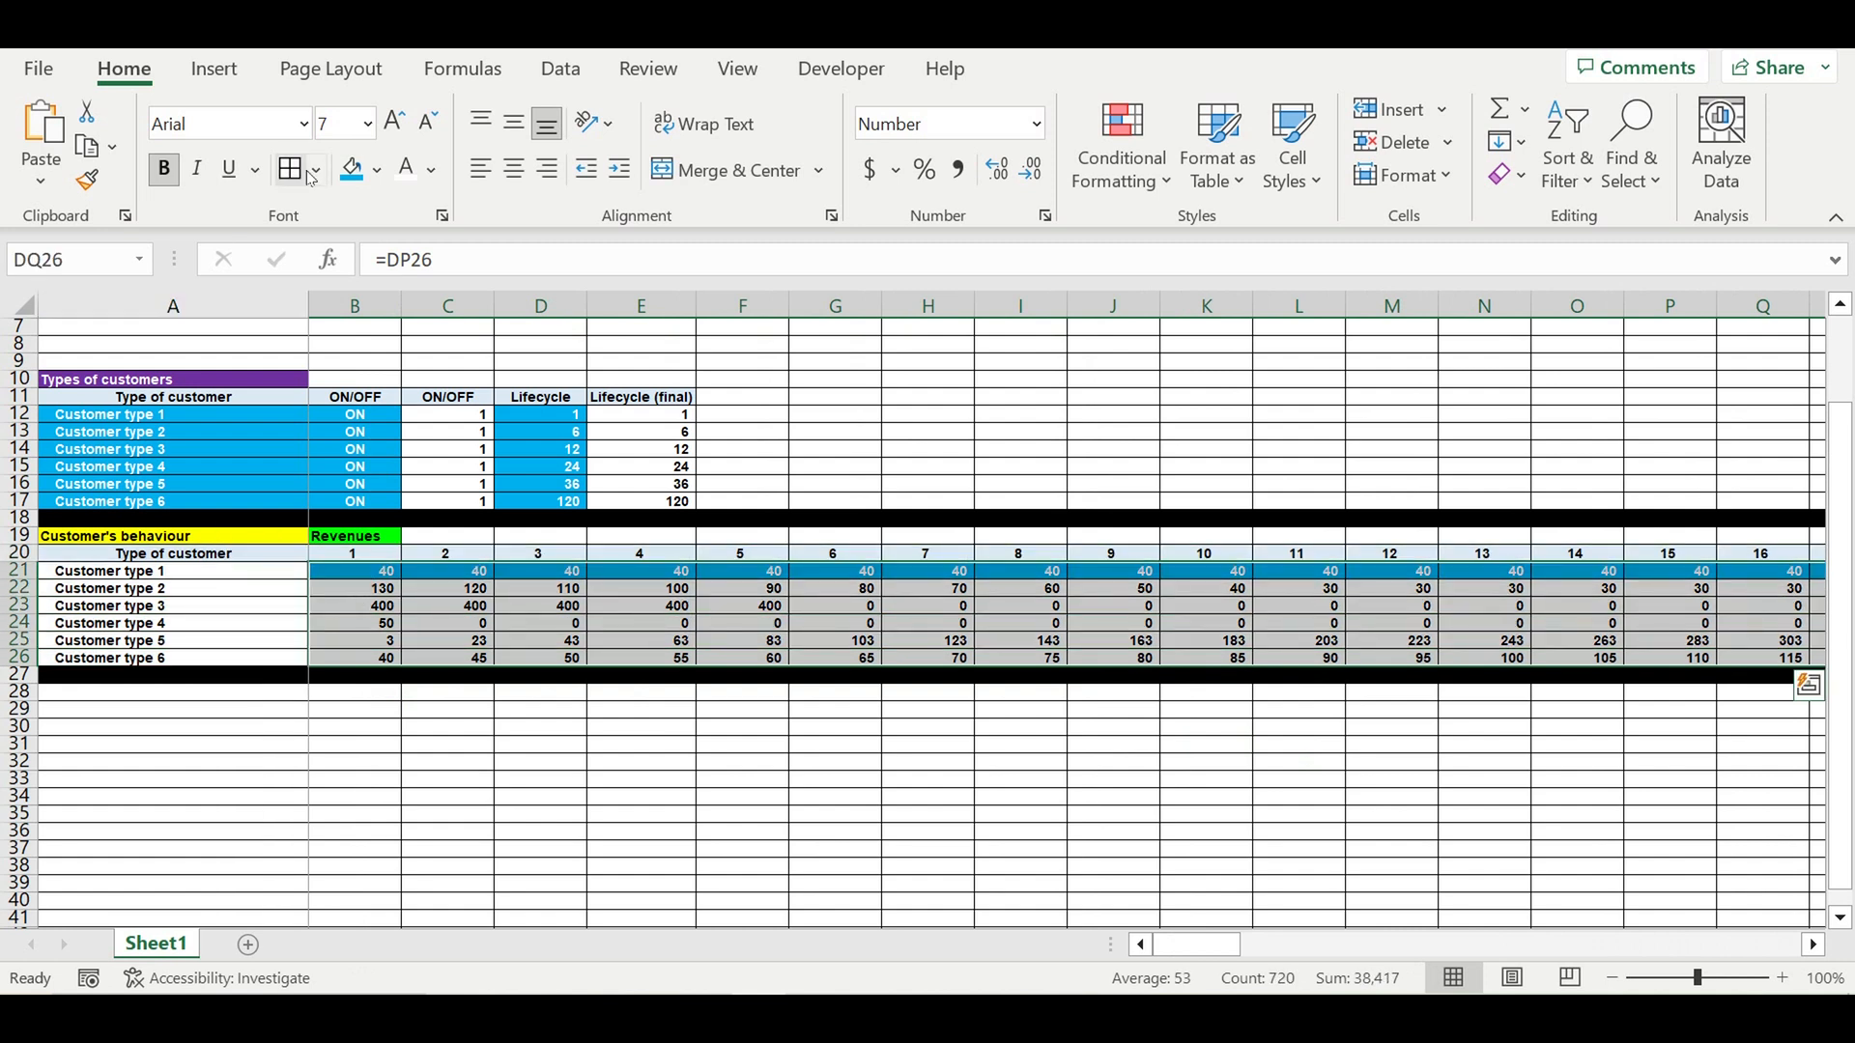
{"action": "left_click", "coordinate": [353, 170]}
{"action": "left_click", "coordinate": [594, 797]}
- Set customer type 1's lifecycle in D12 to 120 and copy it down to customer type 6 in D17
{"action": "left_click", "coordinate": [572, 418]}
{"action": "type", "text": "120"}
{"action": "key", "text": "Return"}
{"action": "left_click", "coordinate": [551, 422]}
{"action": "left_click_drag", "start_coordinate": [588, 422], "coordinate": [593, 505]}
{"action": "left_click", "coordinate": [952, 436]}
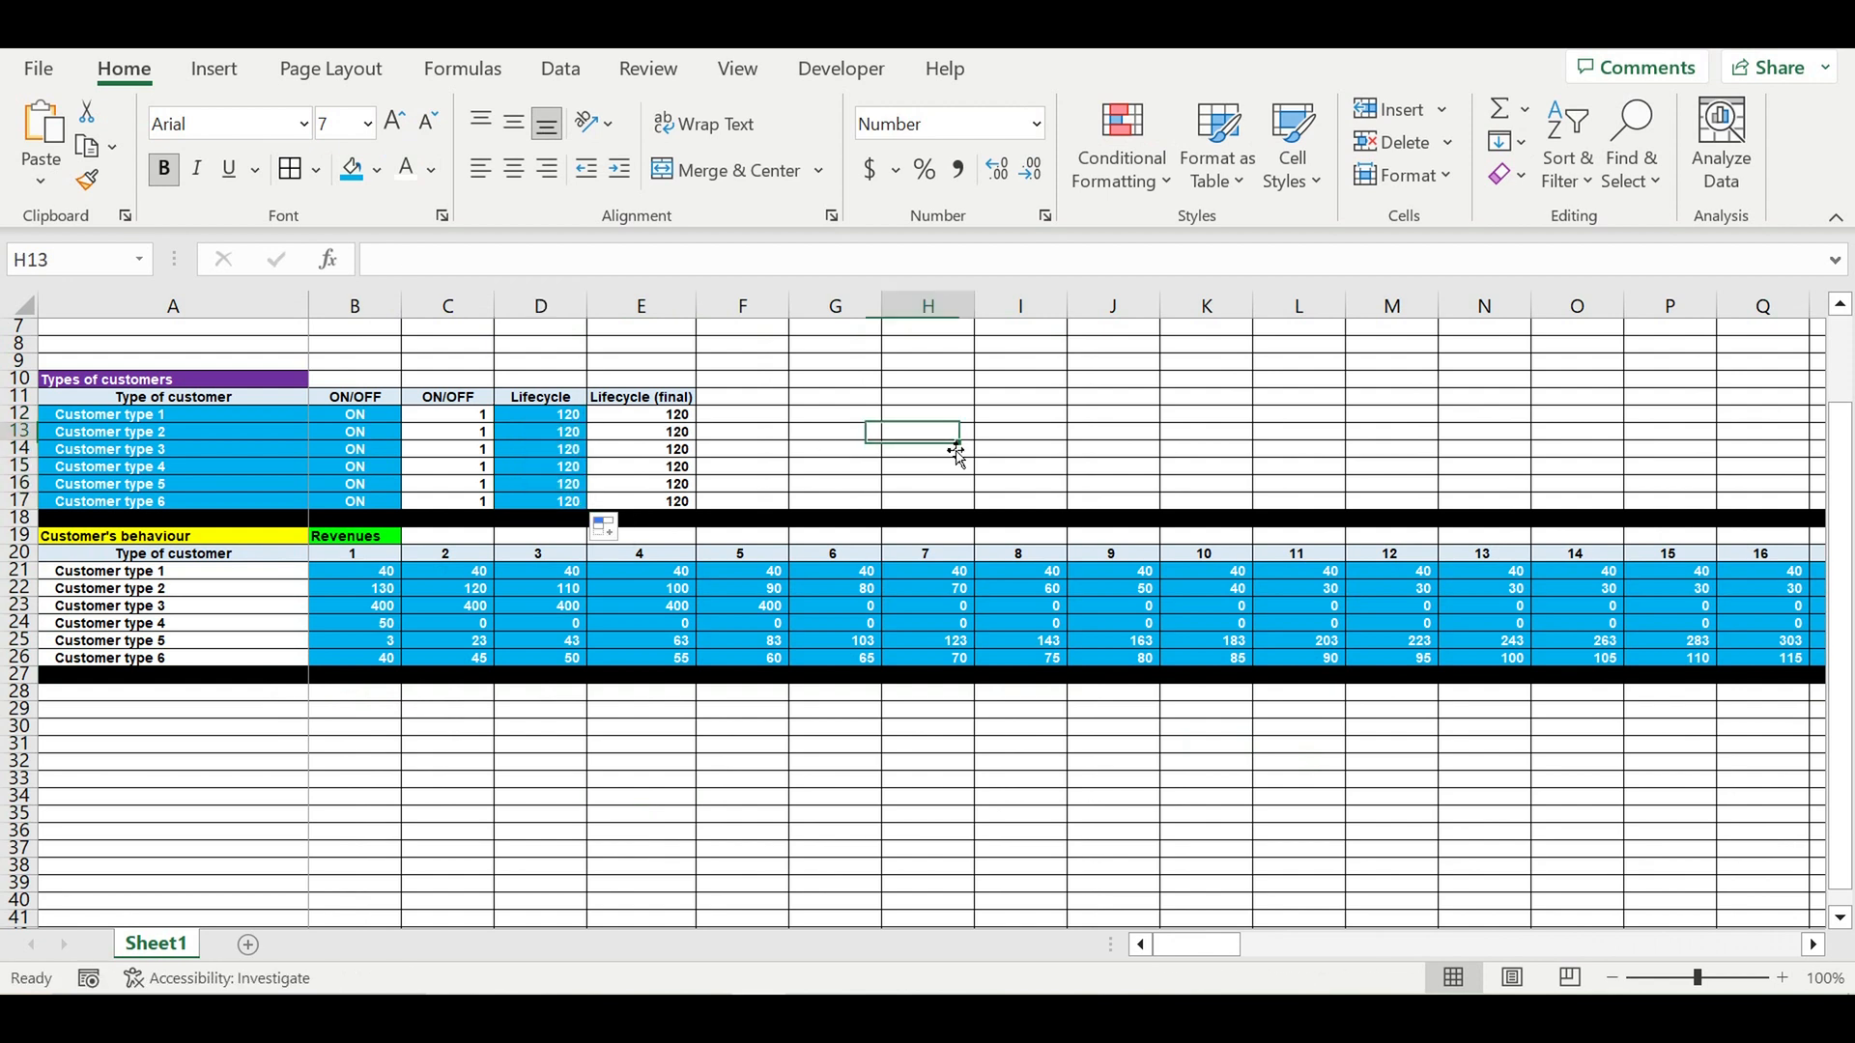
{"action": "left_click", "coordinate": [346, 658]}
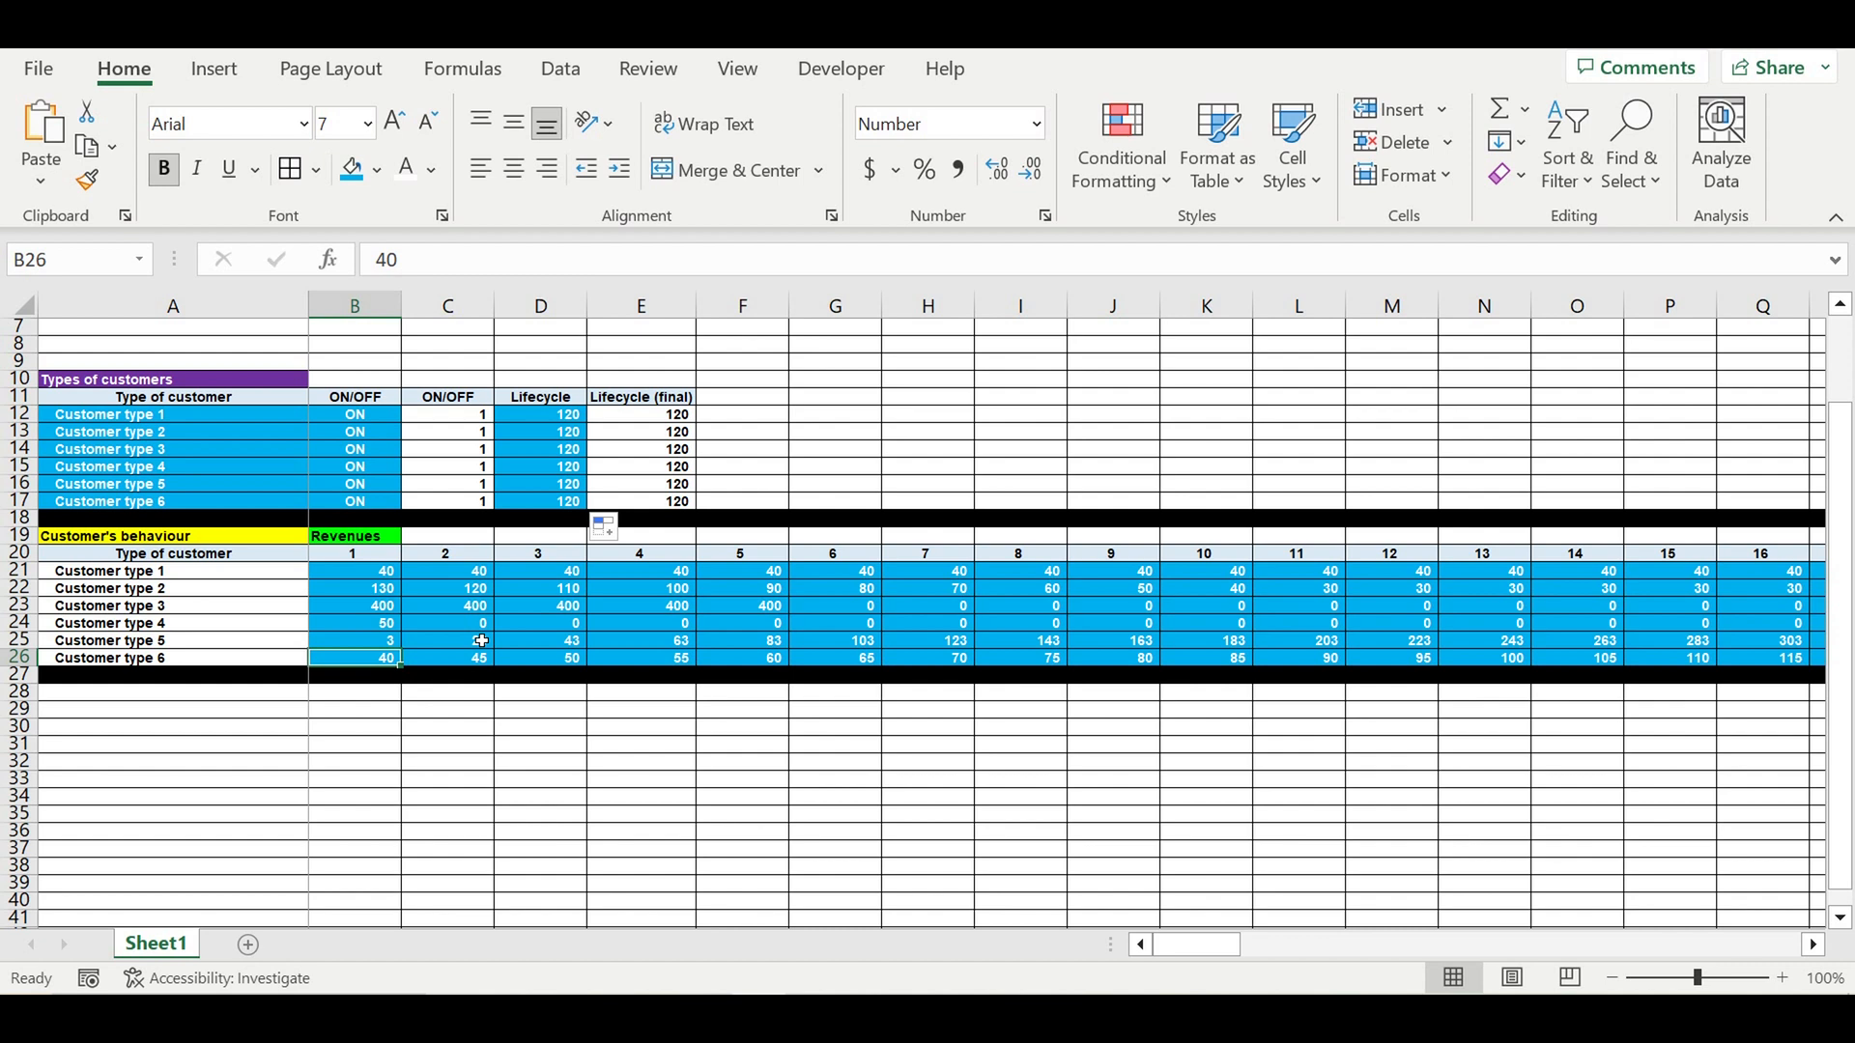
{"action": "left_click", "coordinate": [640, 397]}
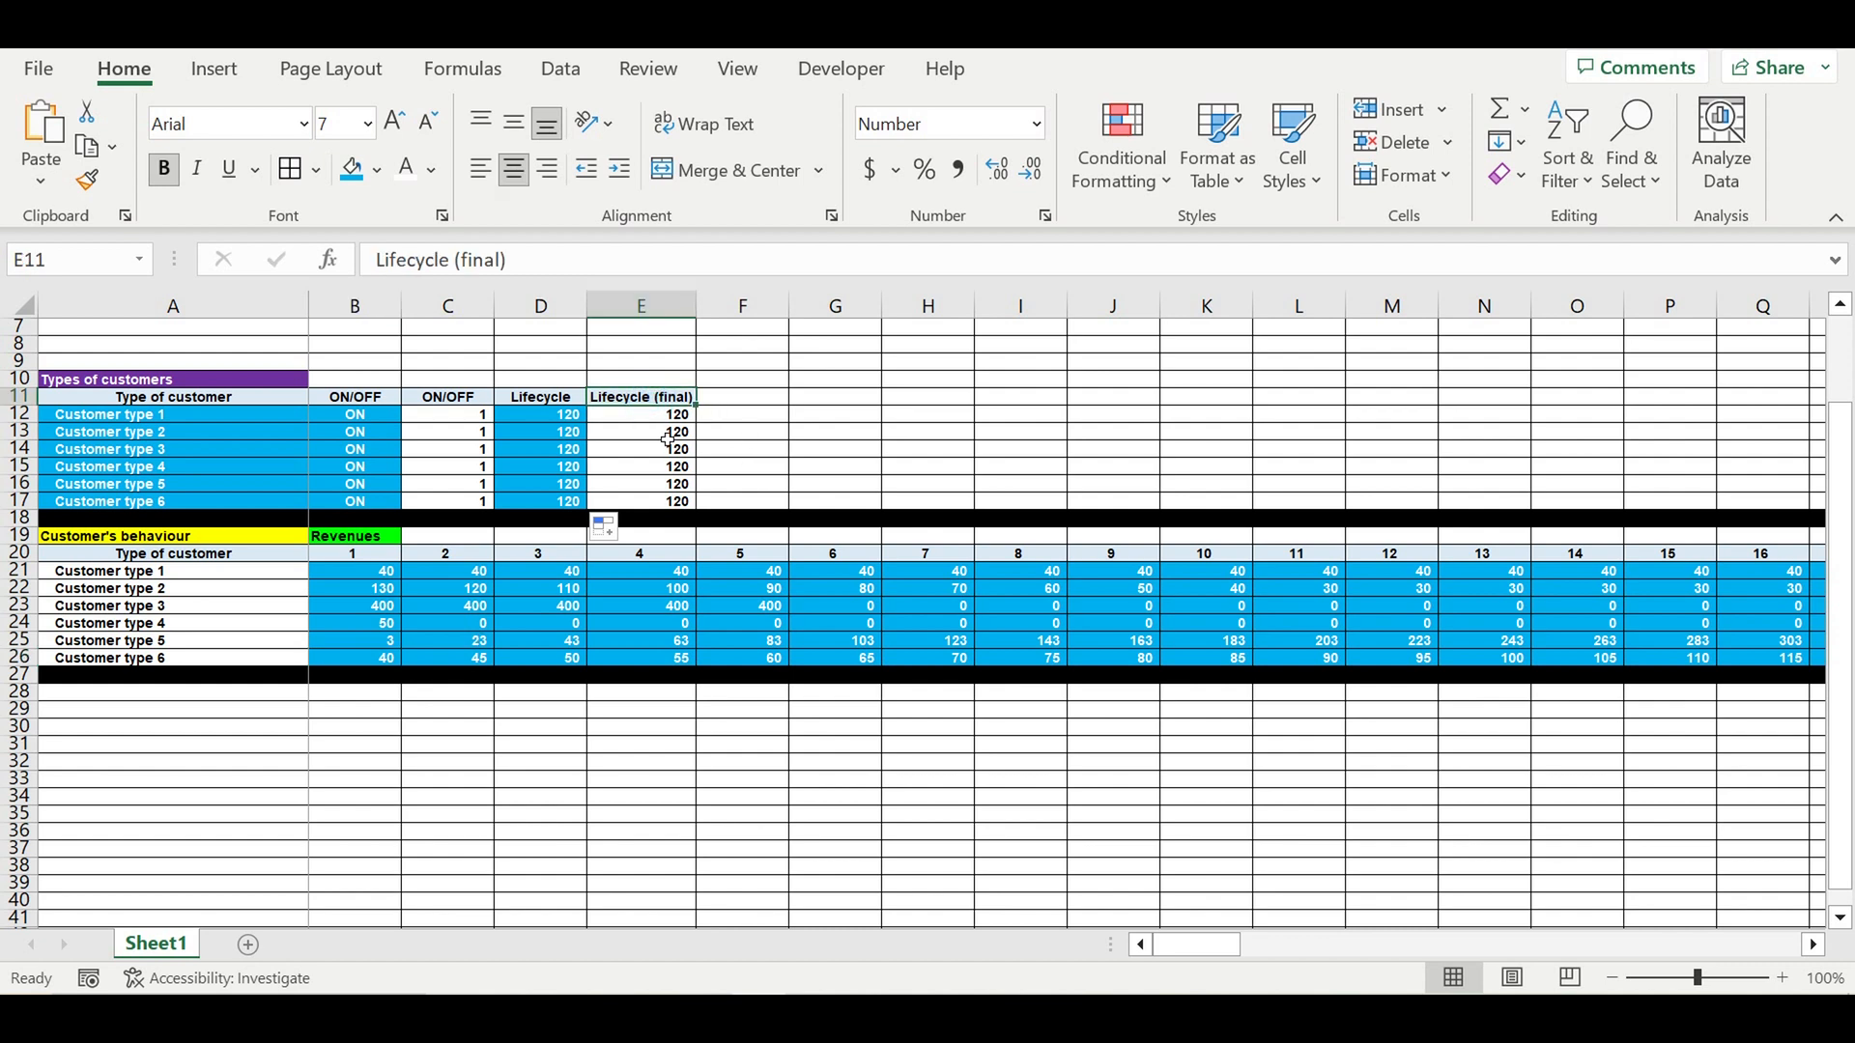
{"action": "left_click_drag", "start_coordinate": [374, 576], "coordinate": [1207, 658]}
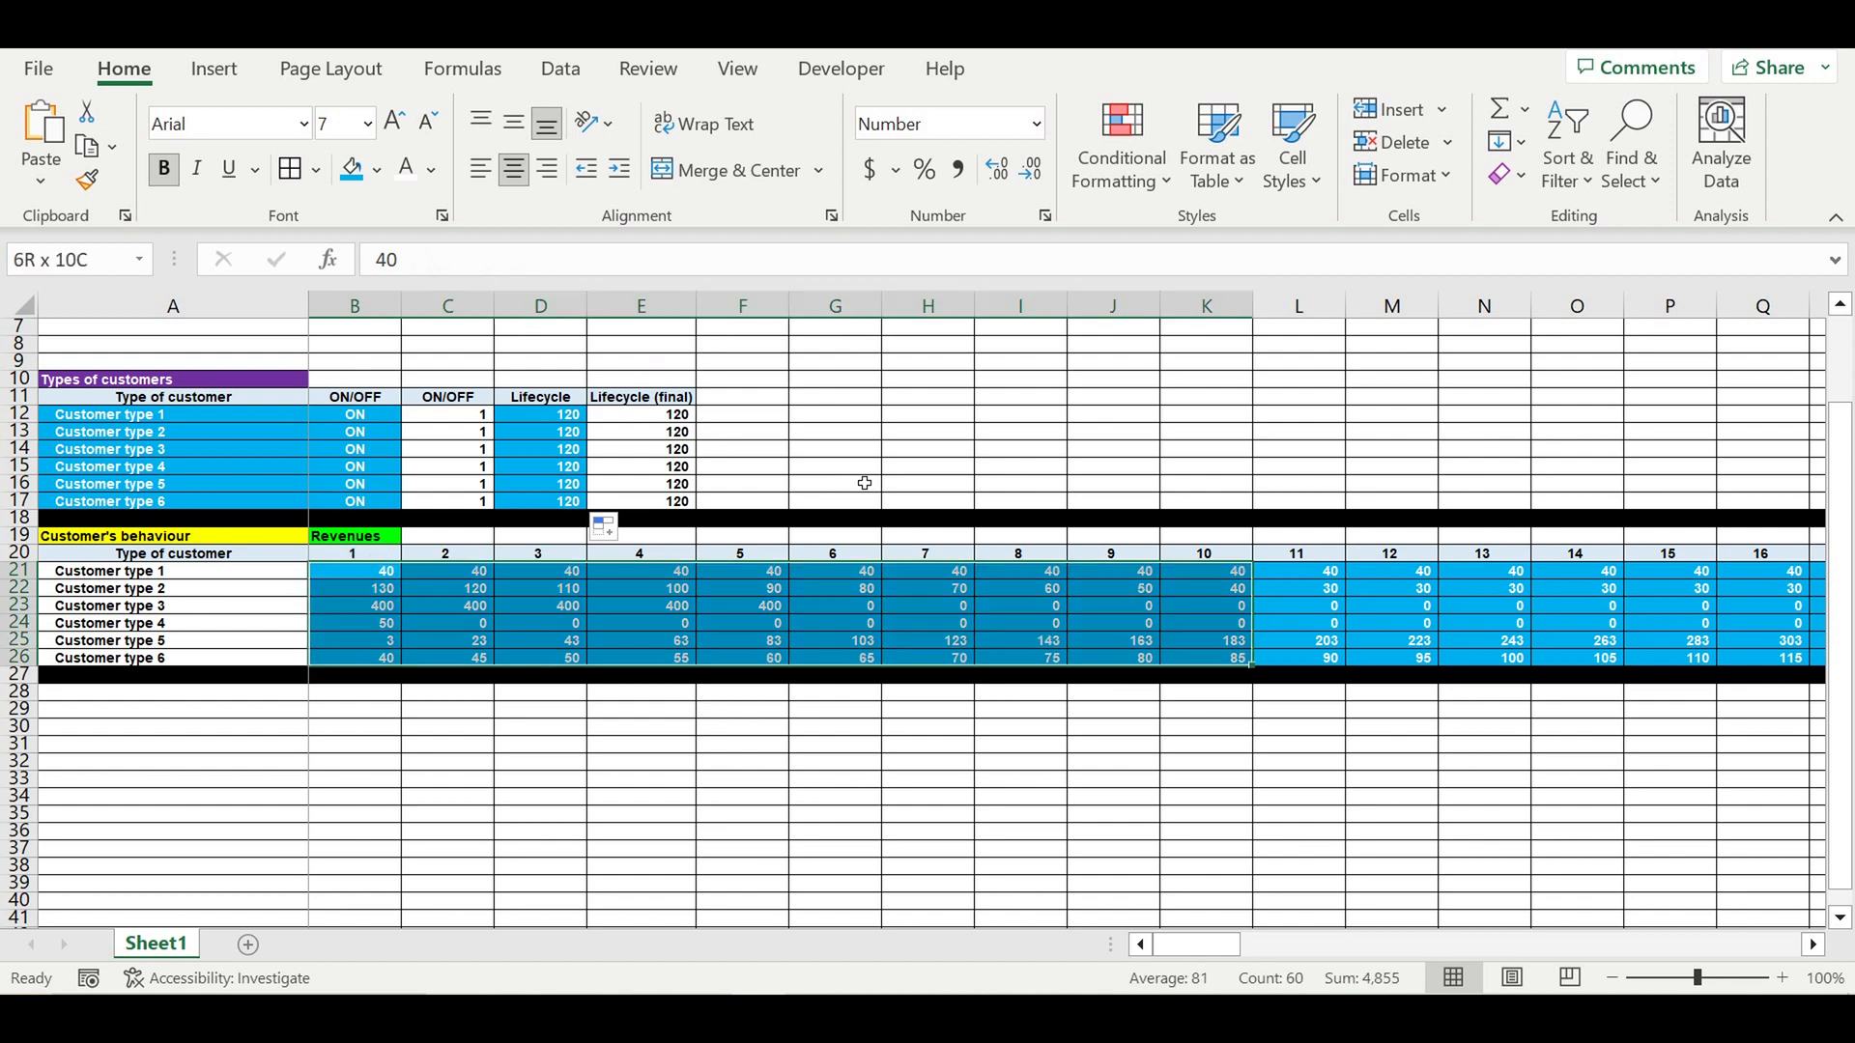
- Copy the Lifecycle (final) header into F11 and retitle it "LOCAL Revenue COEF"
{"action": "left_click", "coordinate": [653, 396]}
{"action": "left_click_drag", "start_coordinate": [687, 404], "coordinate": [766, 402]}
{"action": "left_click", "coordinate": [766, 402]}
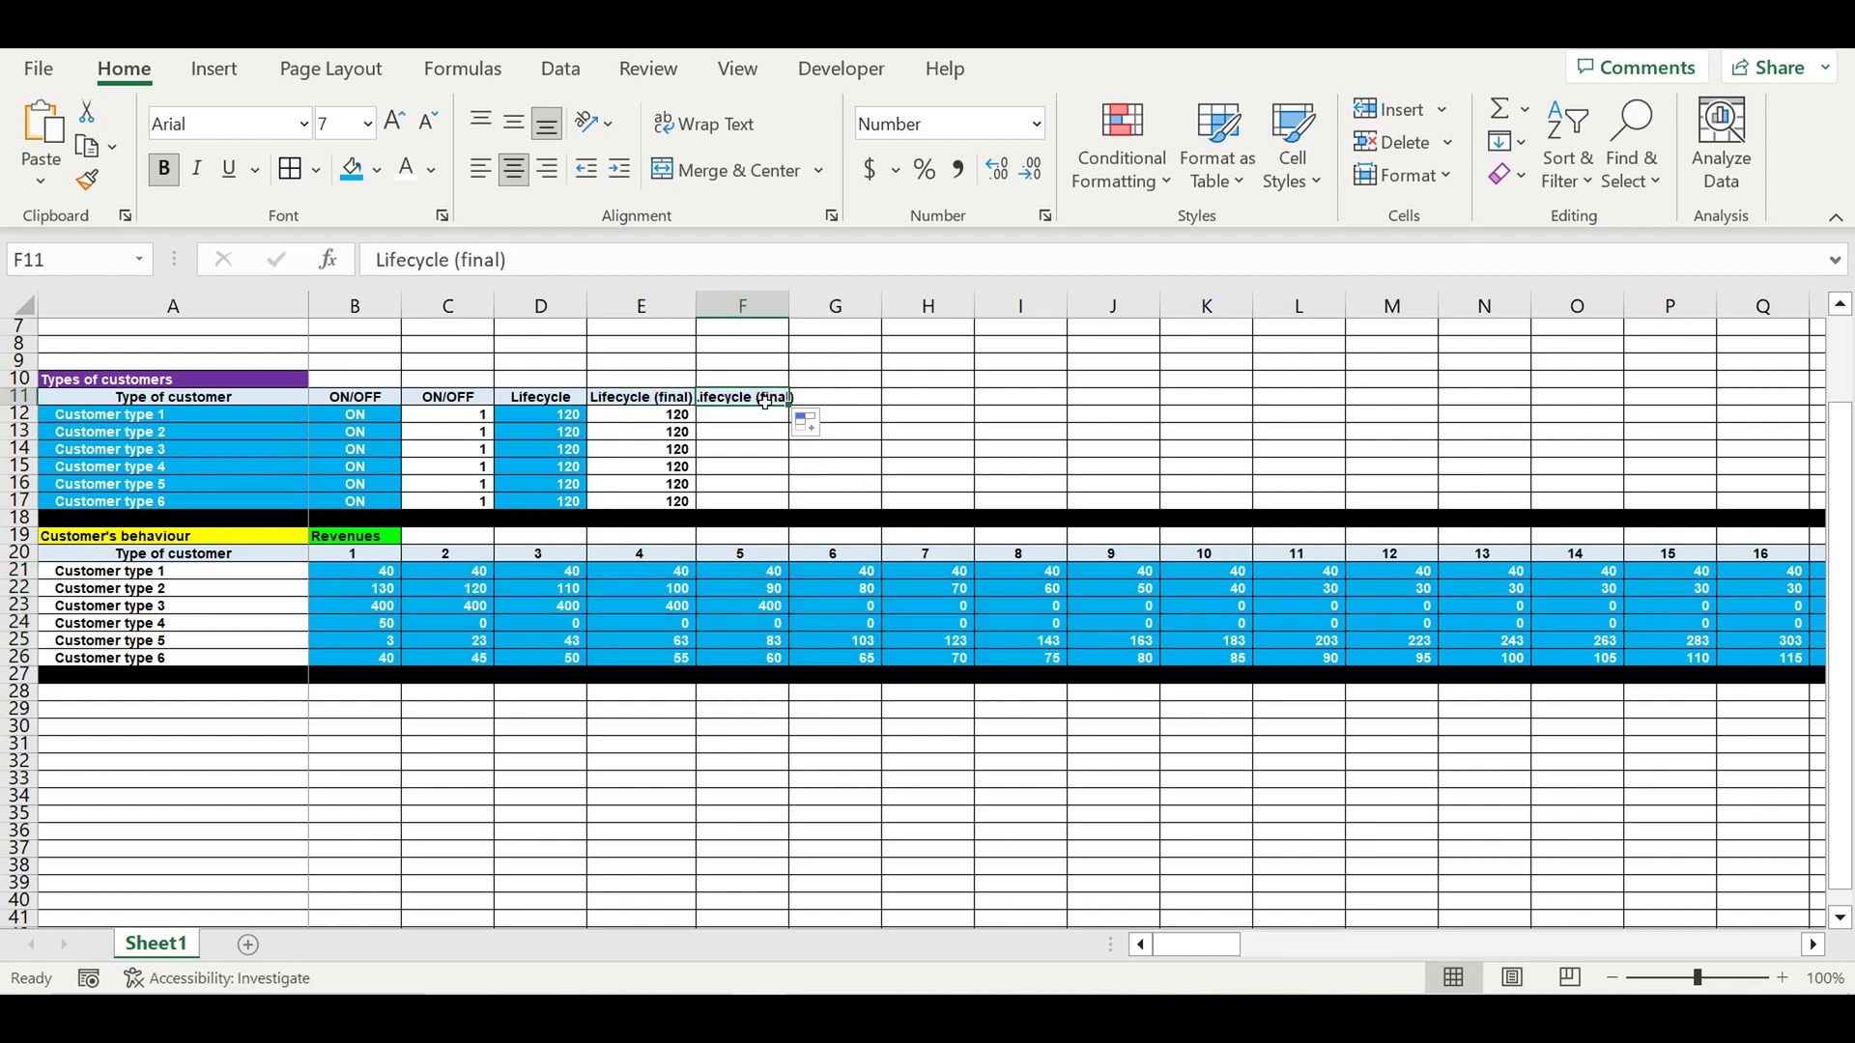
{"action": "key", "text": "BackSpace"}
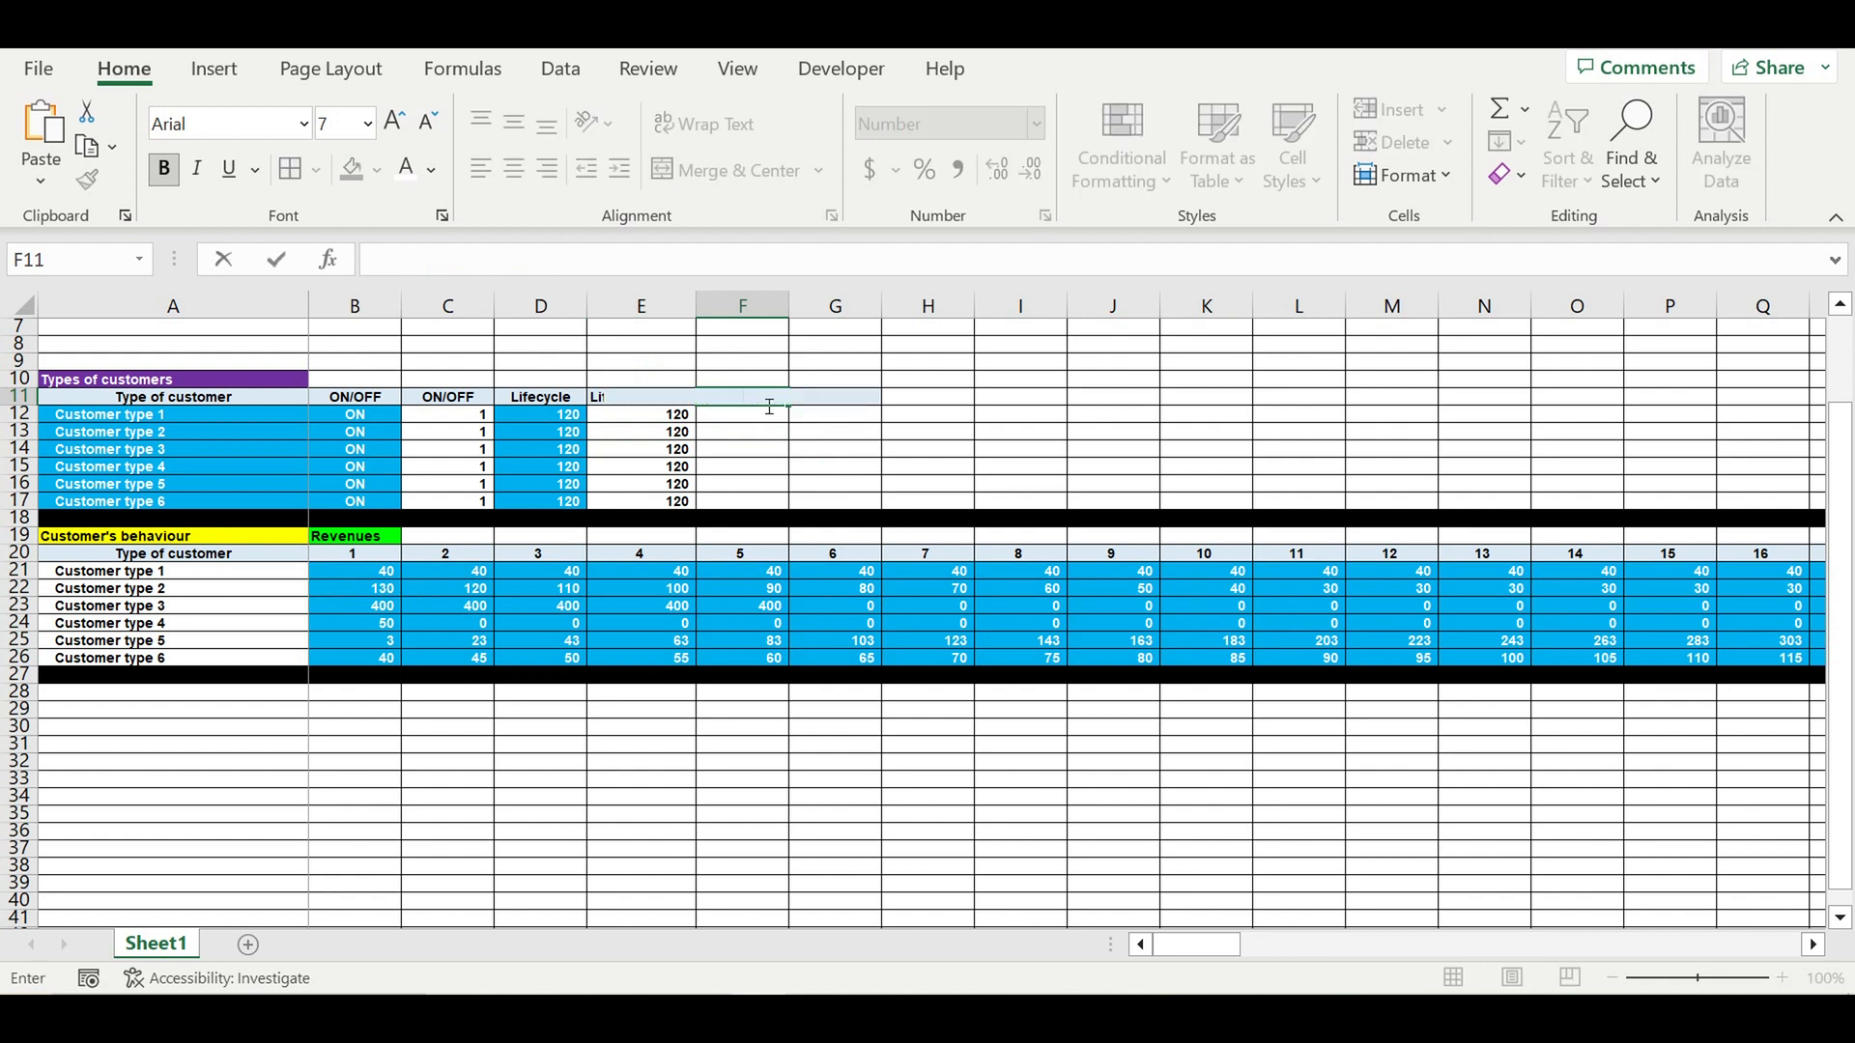
{"action": "type", "text": "Global Revenu"}
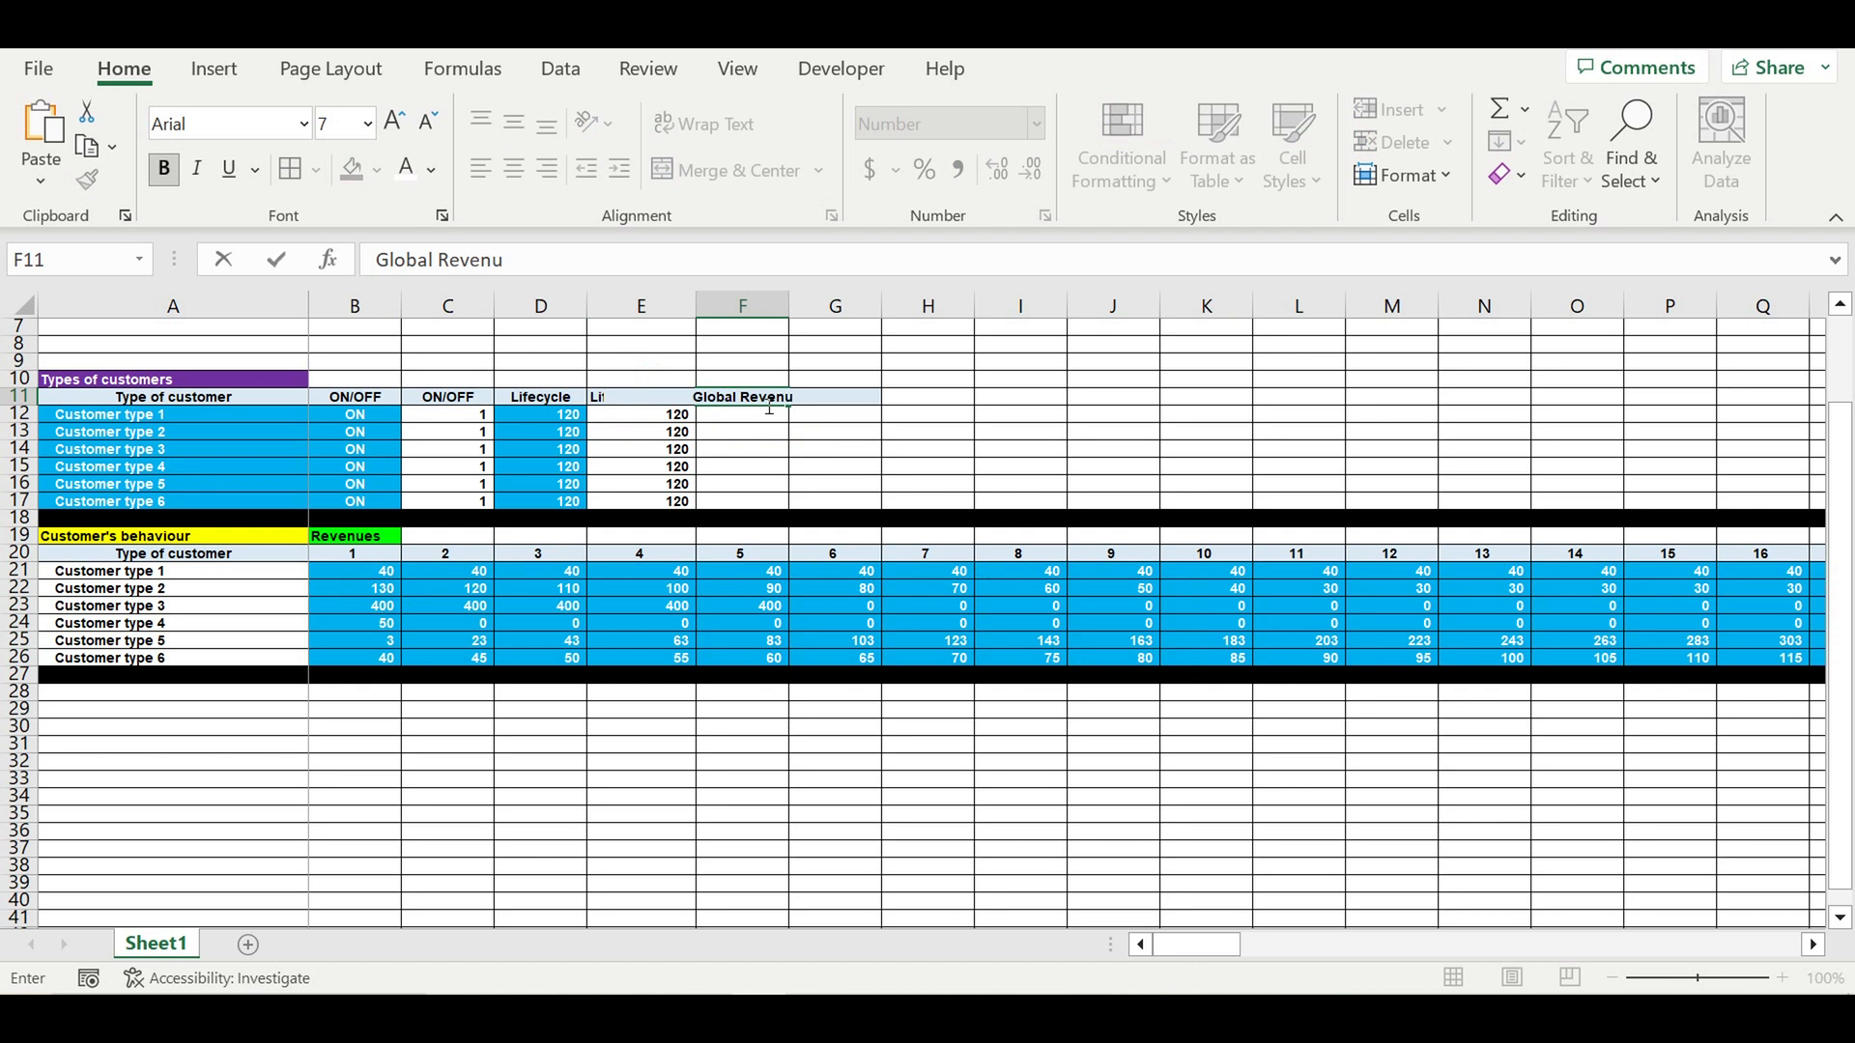
{"action": "type", "text": "e COEF"}
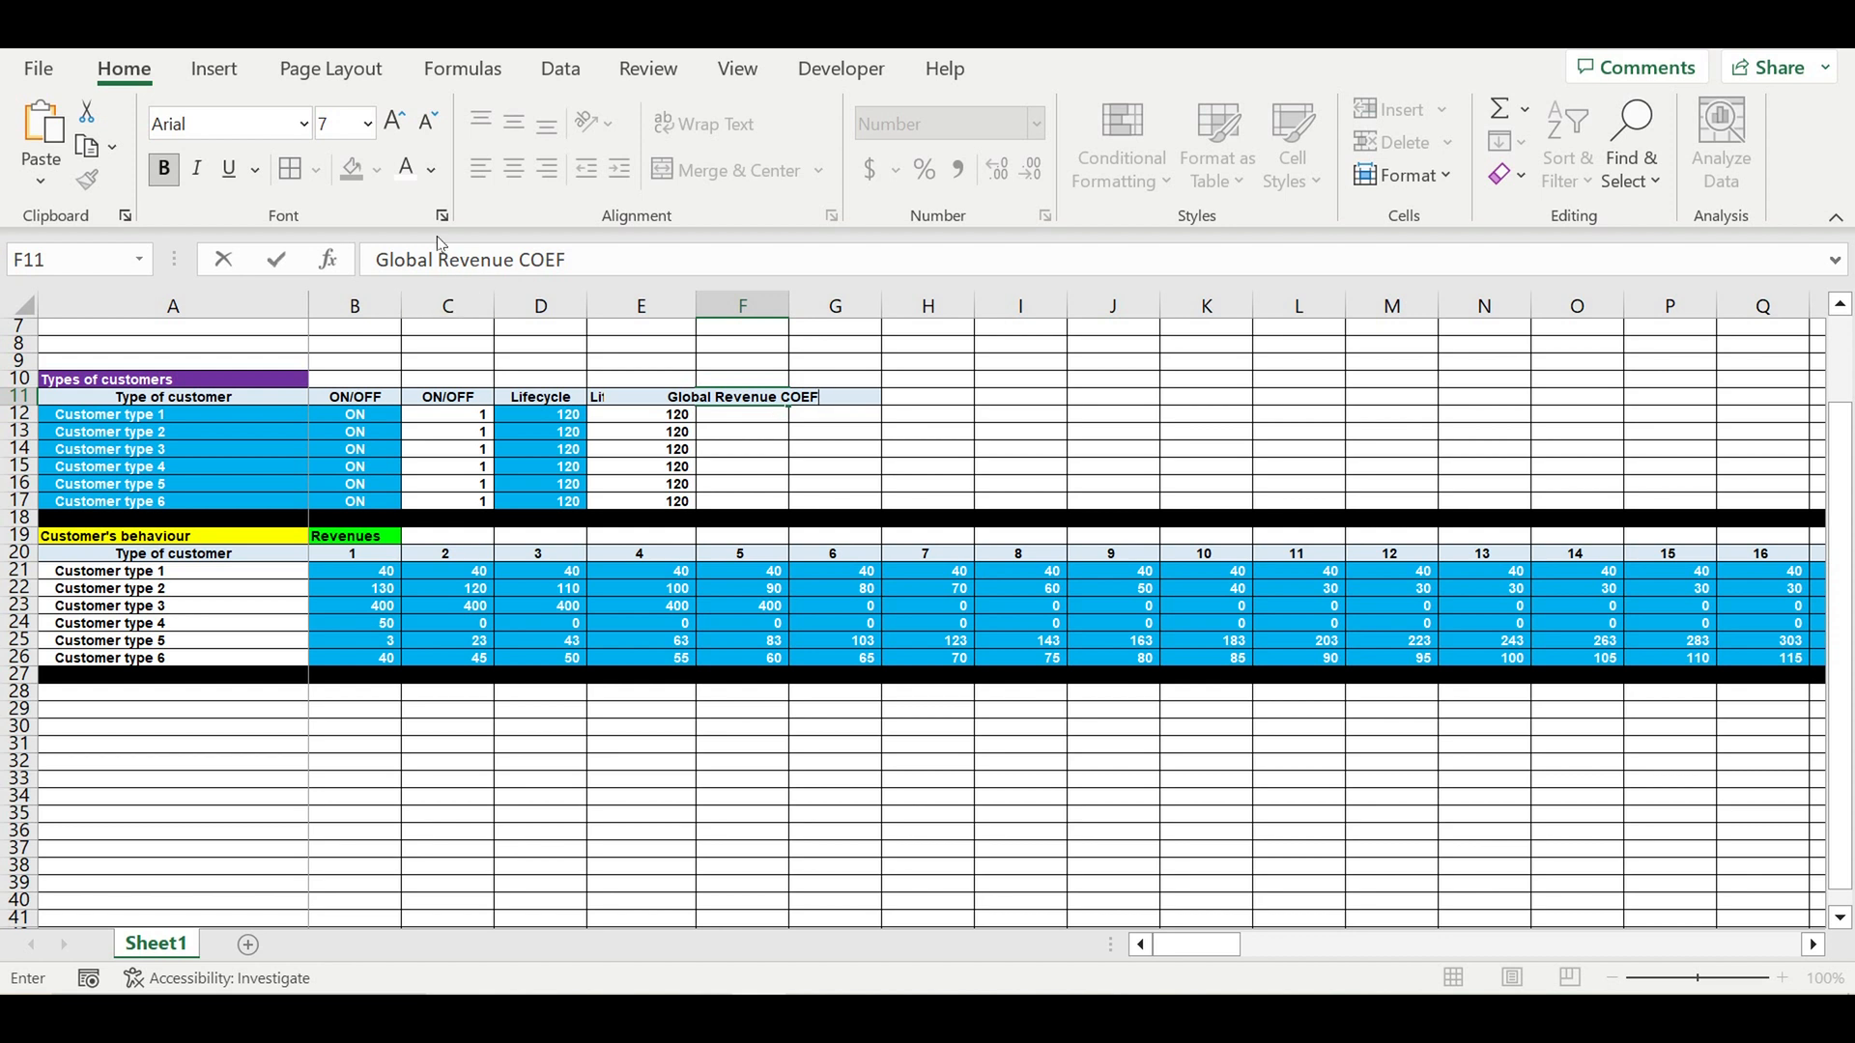
{"action": "double_click", "coordinate": [404, 260]}
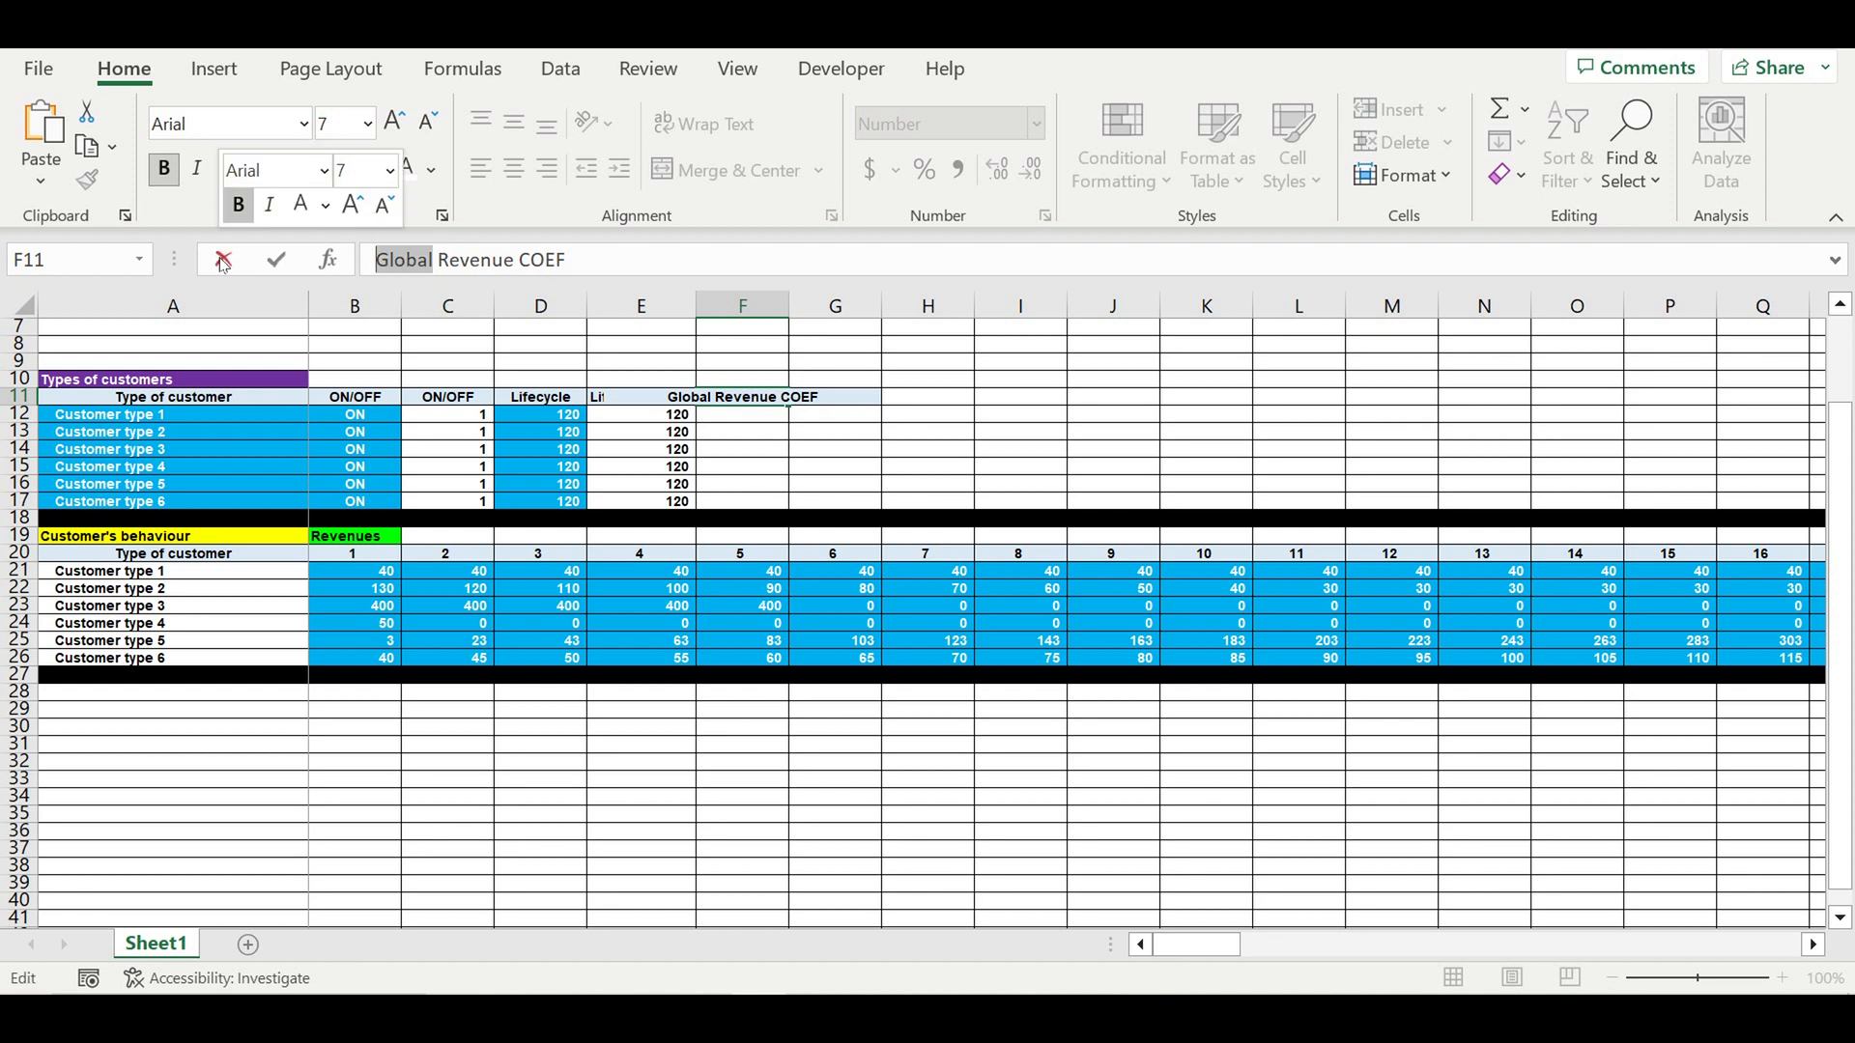
{"action": "type", "text": "LO"}
{"action": "type", "text": "CAL"}
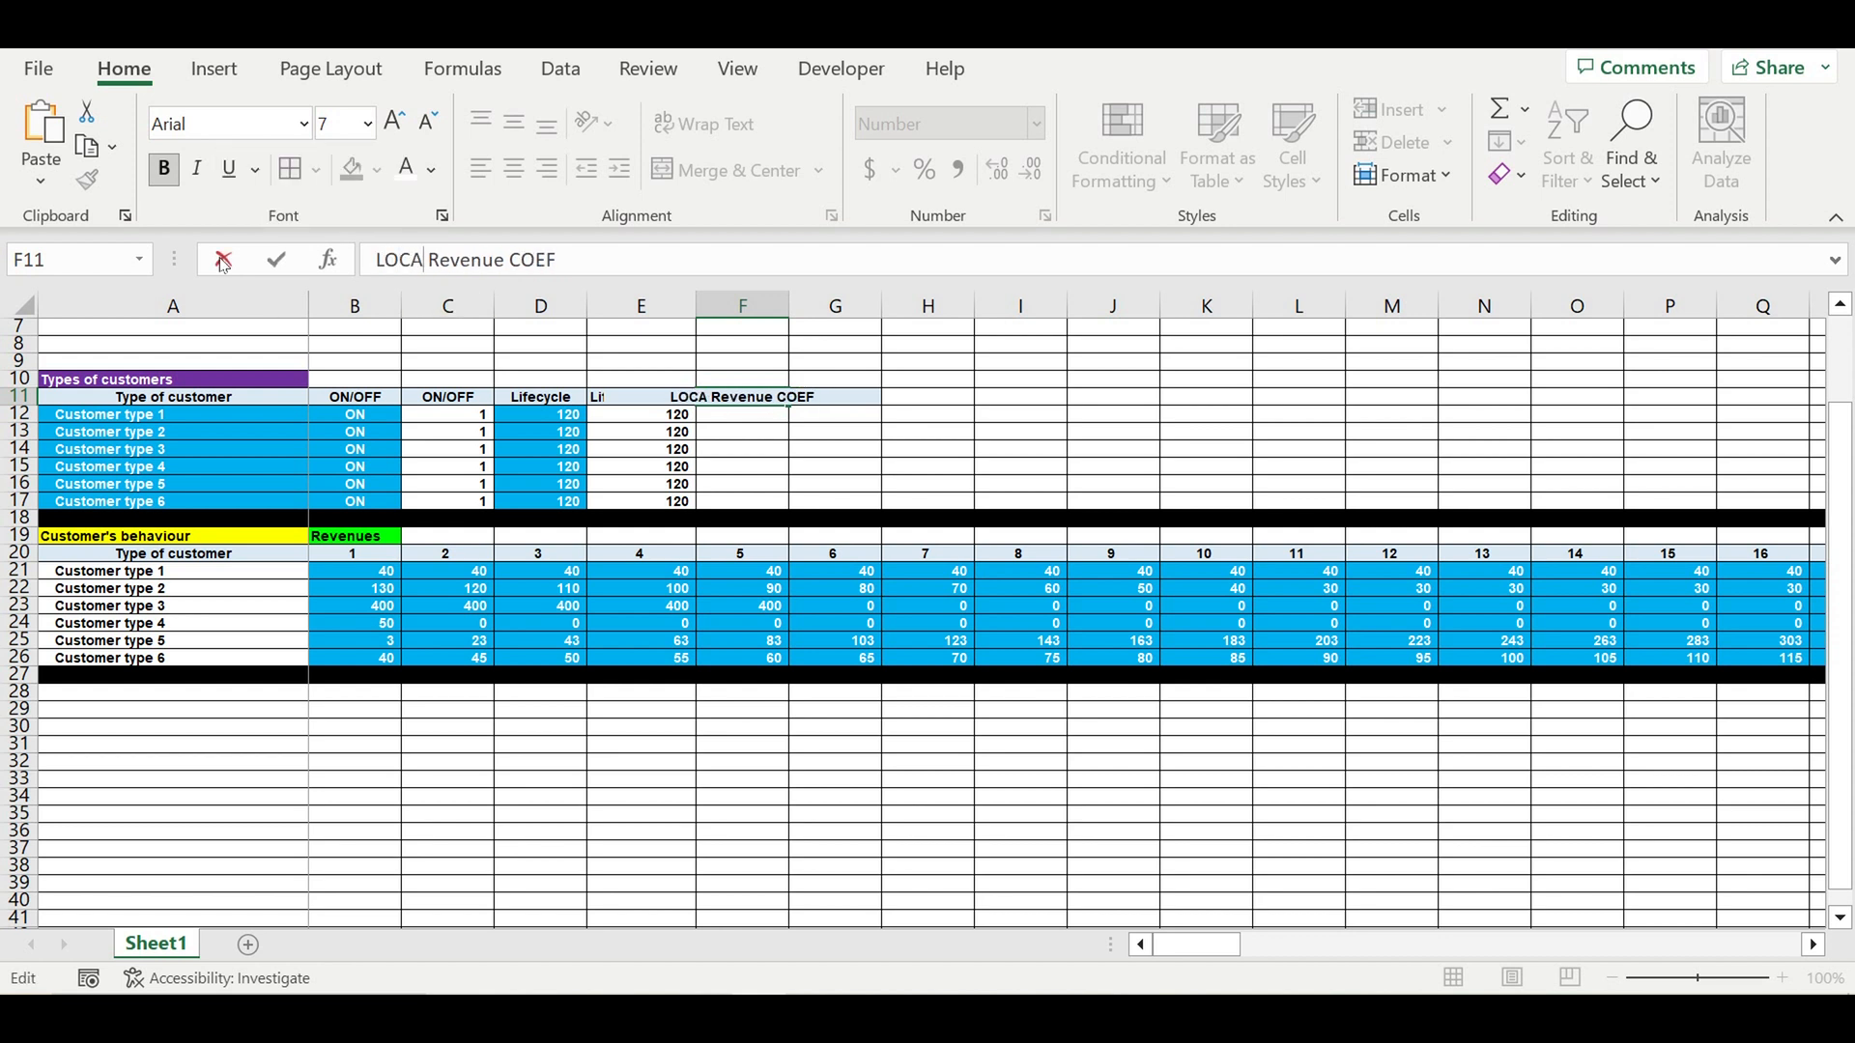
{"action": "key", "text": "Return"}
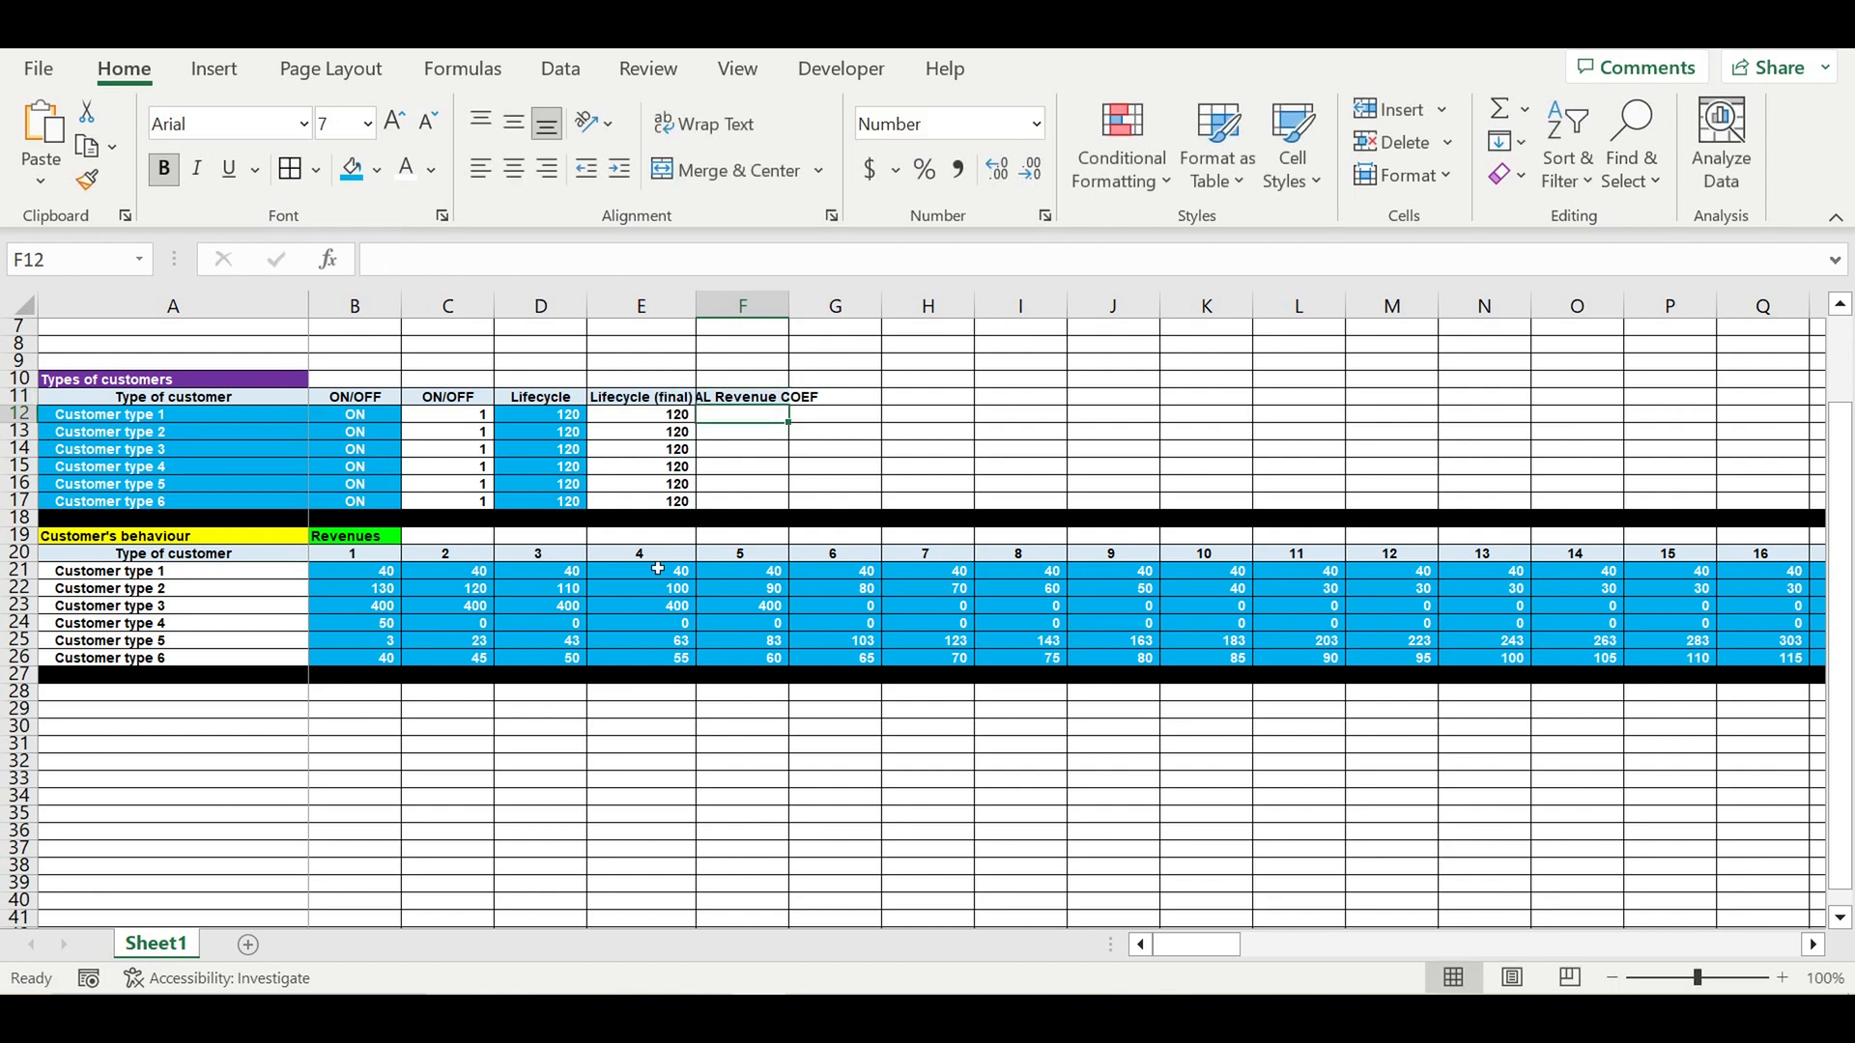
- Add a matching "Global Revenue COEF" header in G11 and widen columns F and G to fit their headers
{"action": "left_click", "coordinate": [759, 397]}
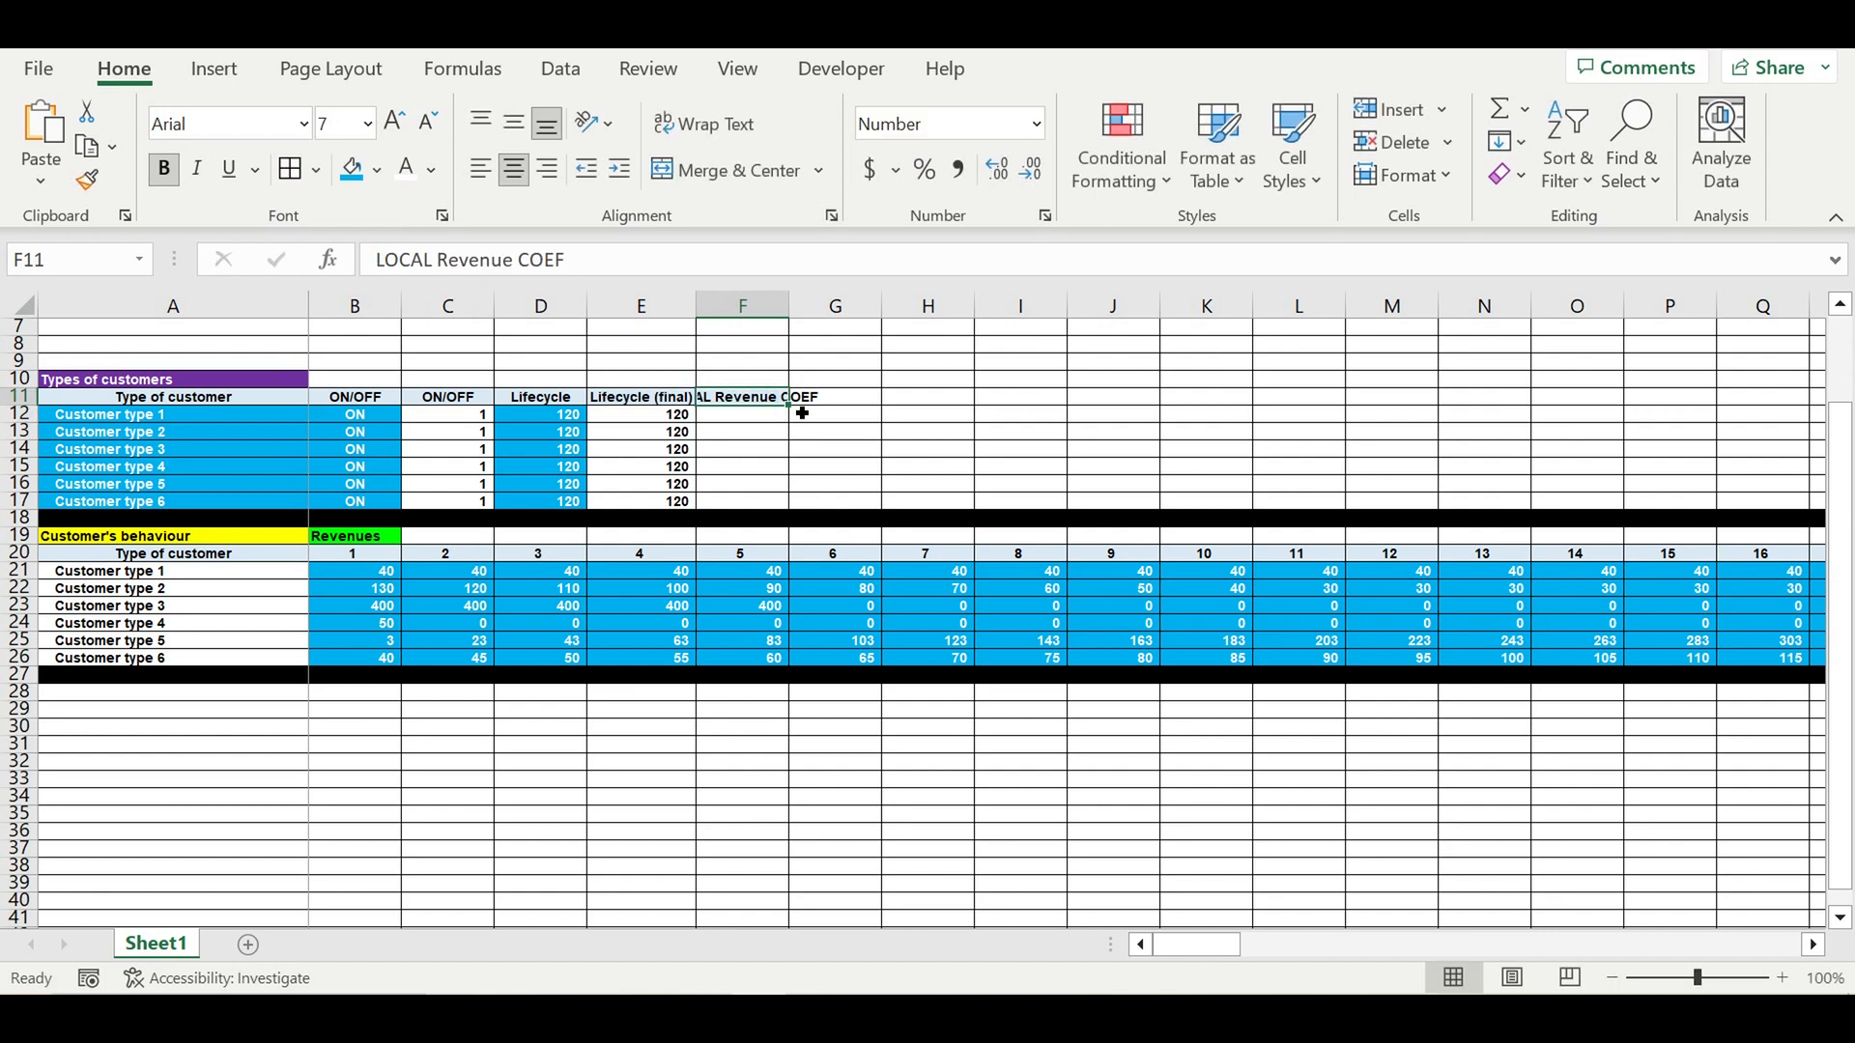
{"action": "left_click", "coordinate": [808, 399]}
{"action": "key", "text": "ctrl+r"}
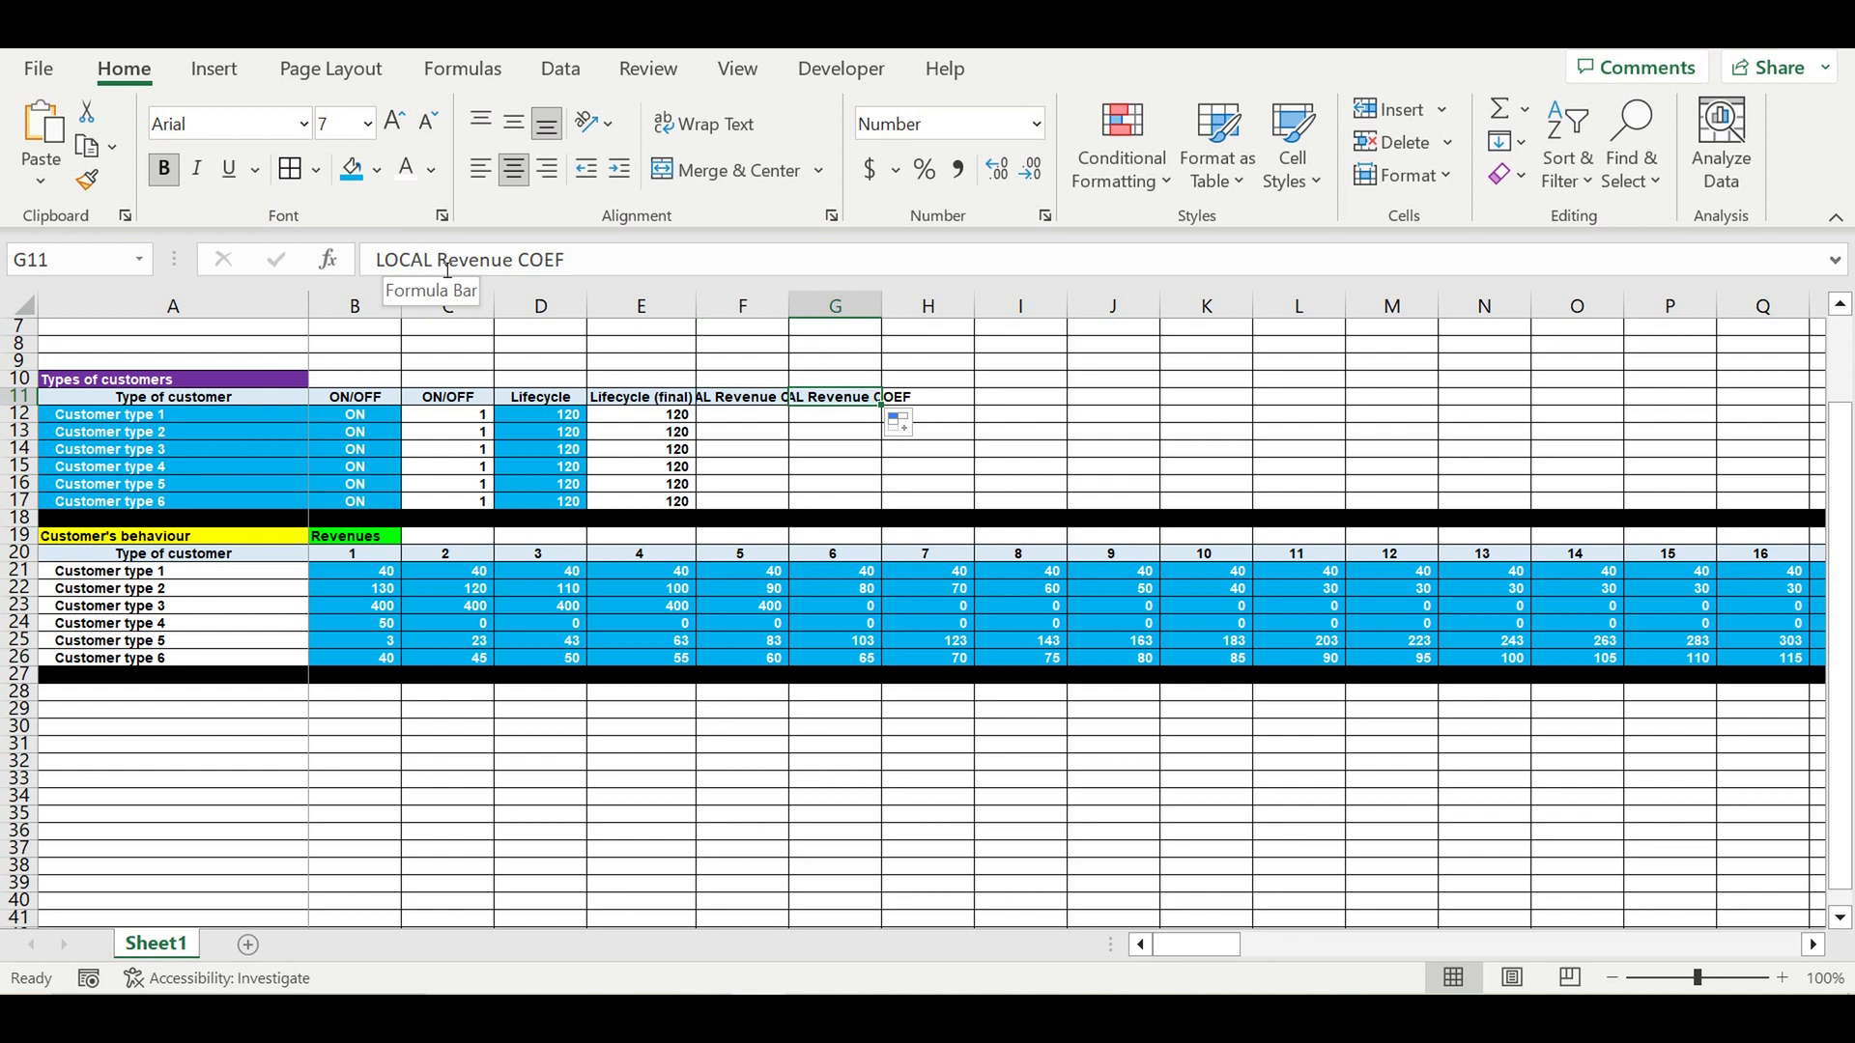
{"action": "double_click", "coordinate": [404, 260]}
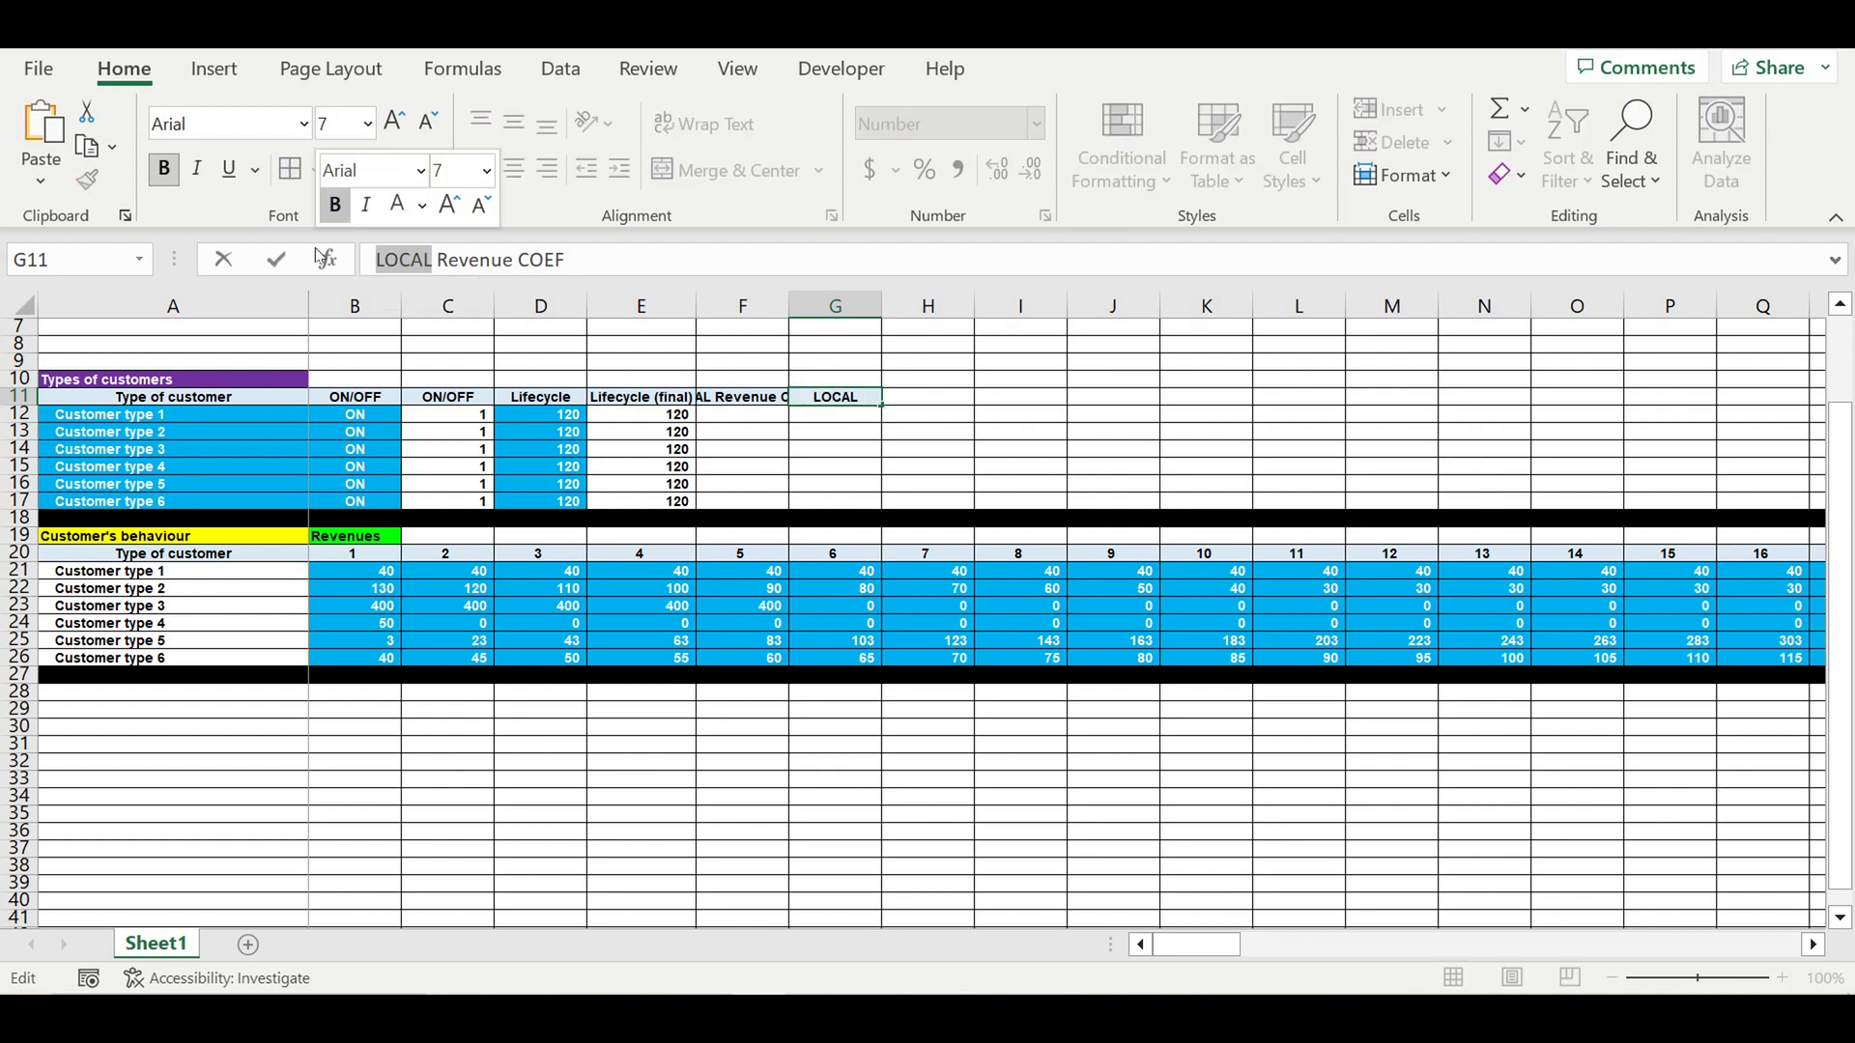
{"action": "type", "text": "Glob"}
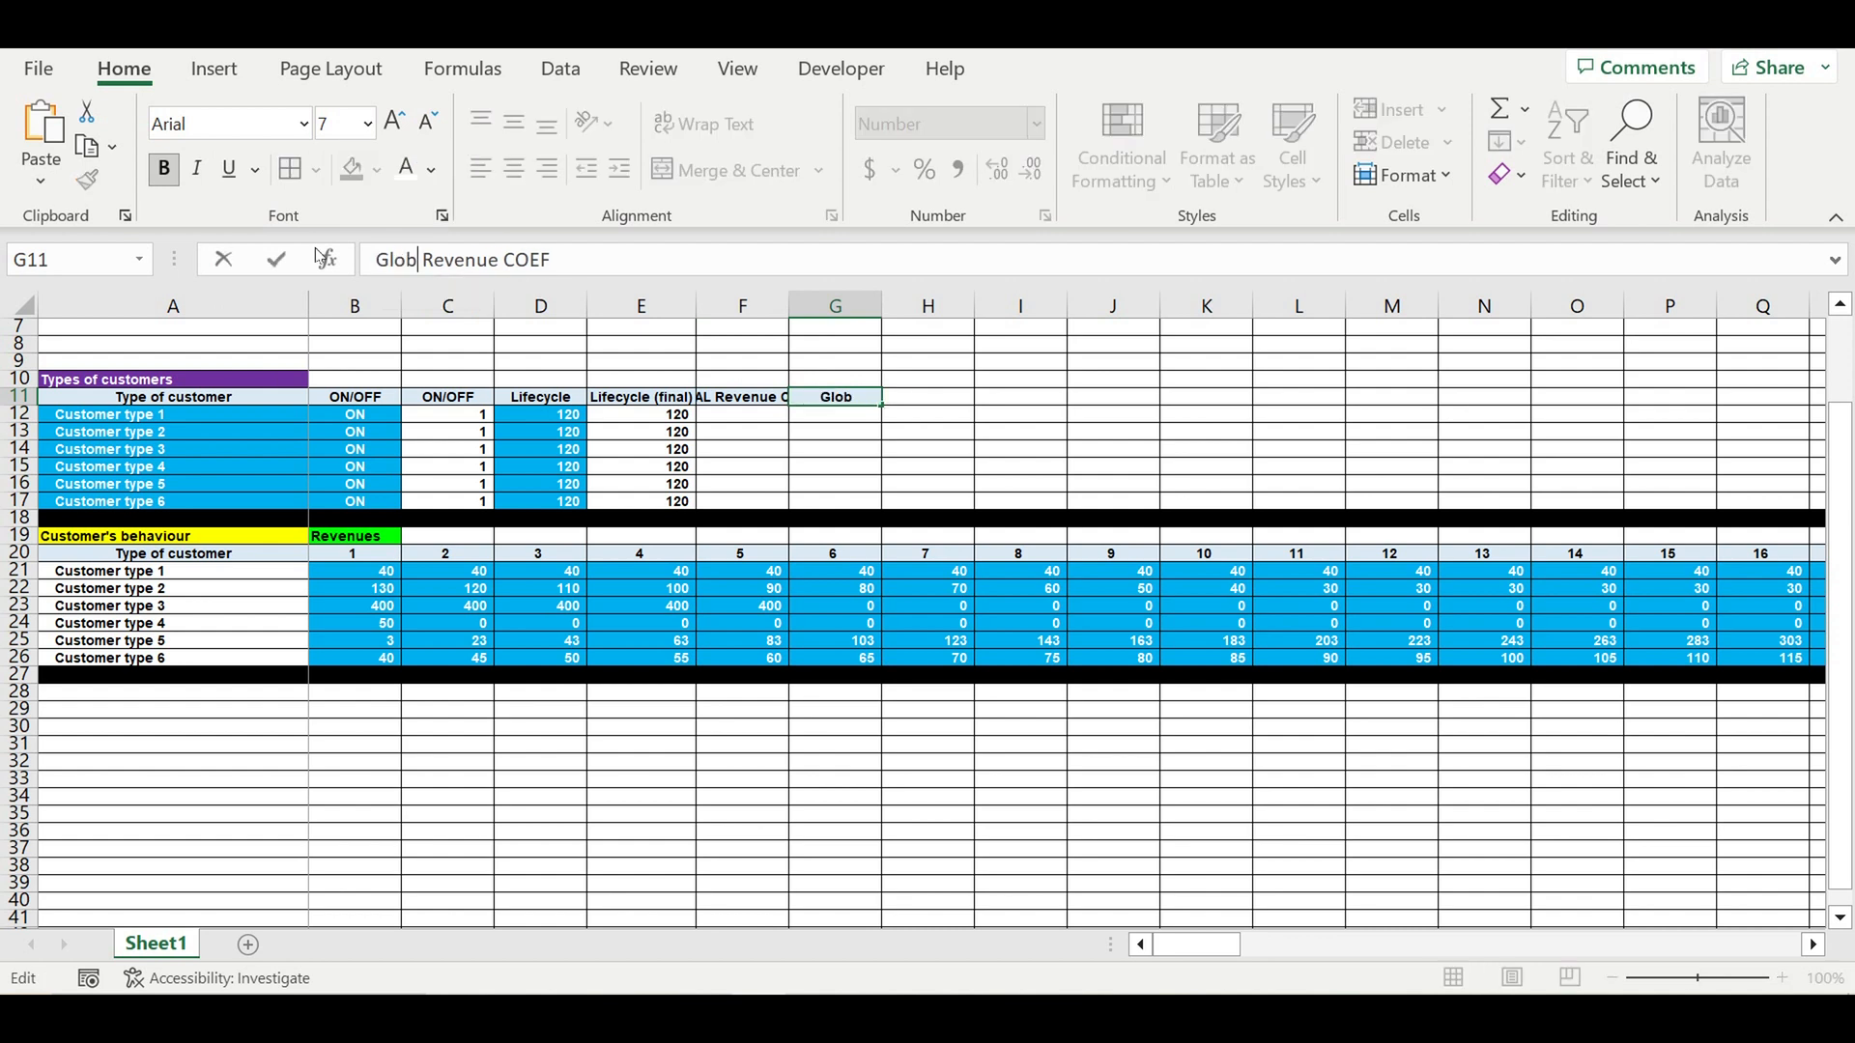
{"action": "type", "text": "al"}
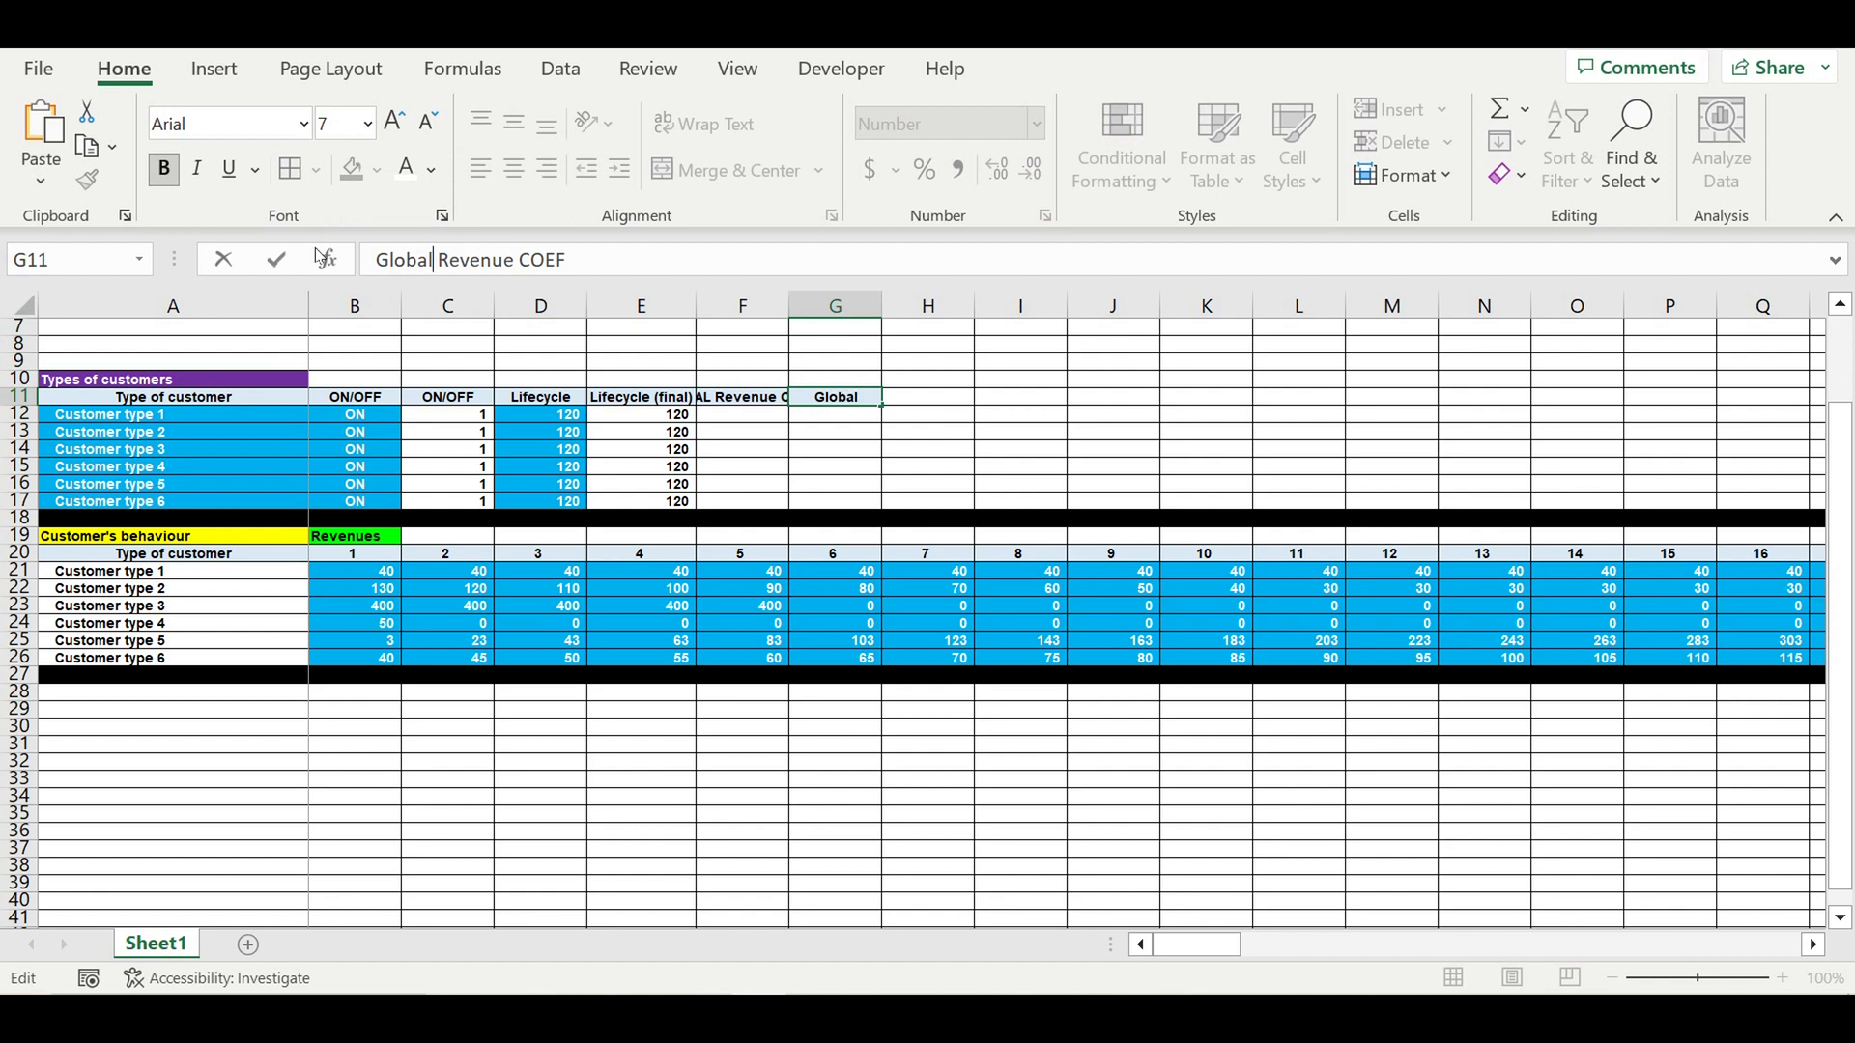
{"action": "key", "text": "Return"}
{"action": "double_click", "coordinate": [882, 306]}
{"action": "left_click_drag", "start_coordinate": [787, 306], "coordinate": [855, 306]}
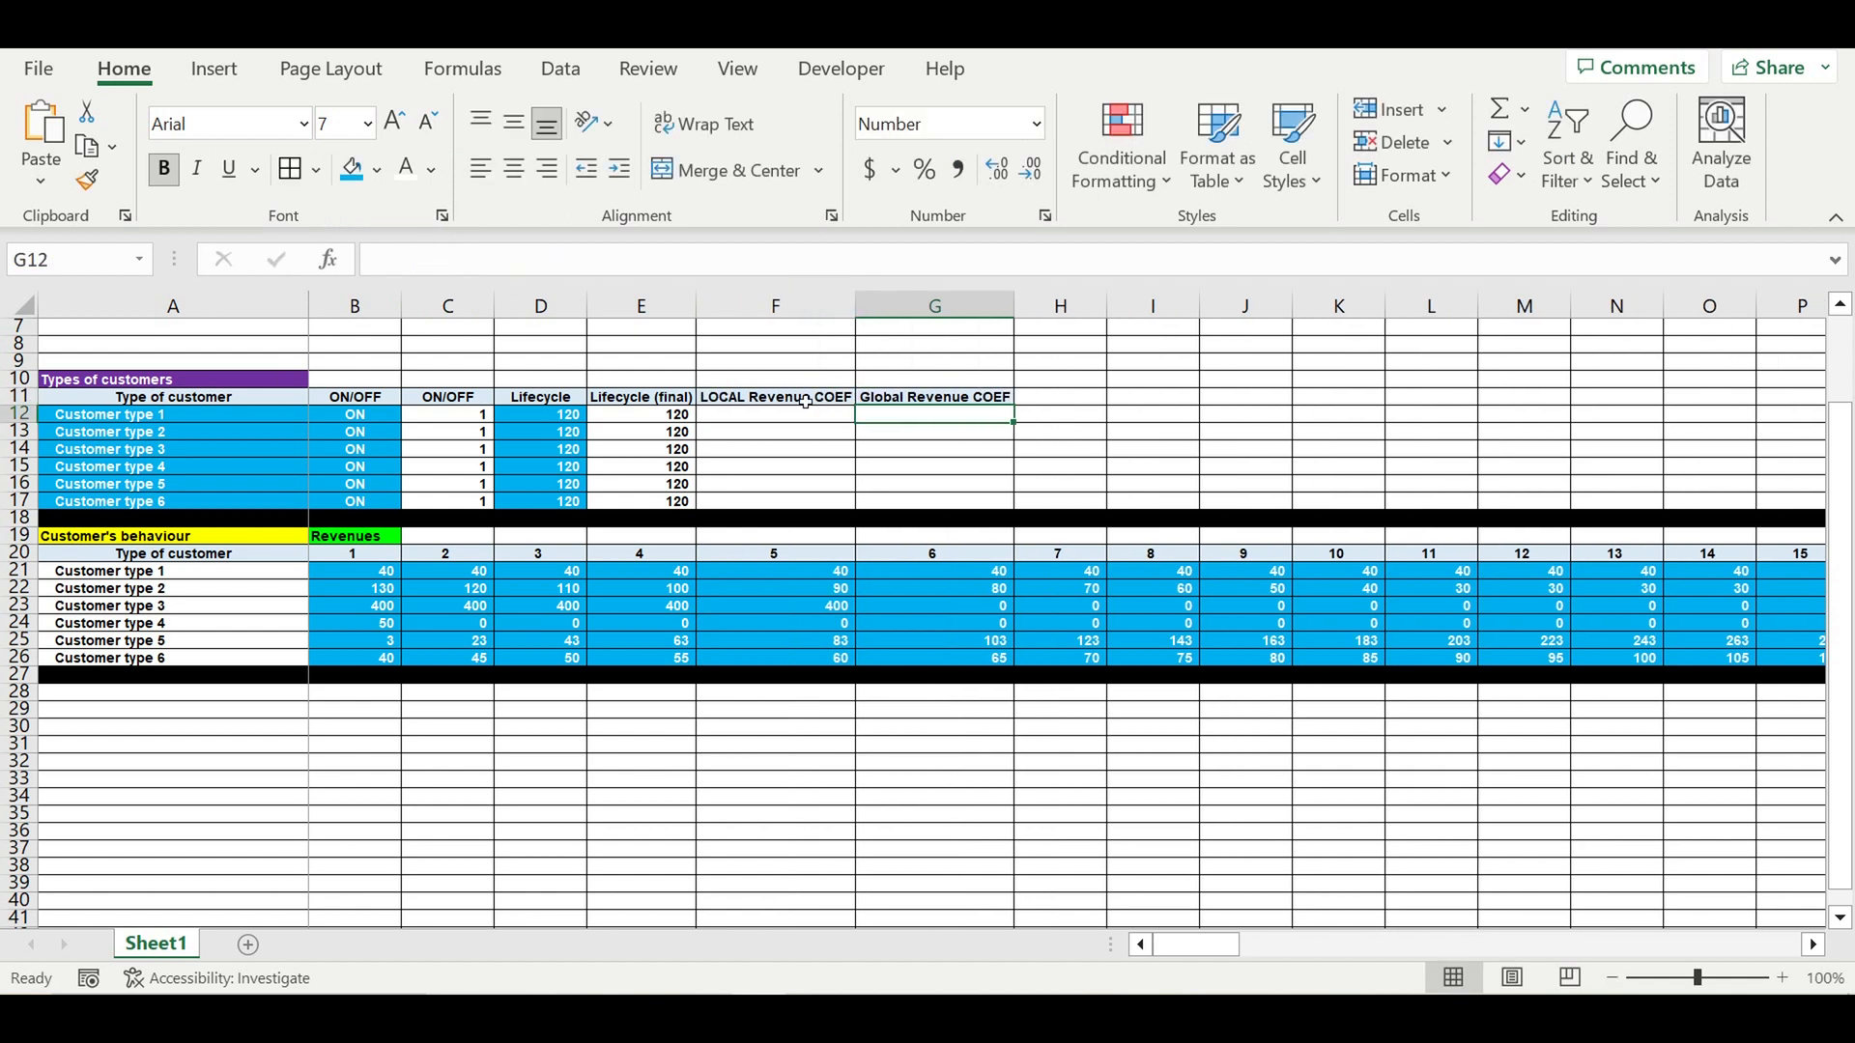
- Set customer type 1's local revenue coefficient in F12 to 100% with white text, and copy it down to F17
{"action": "left_click", "coordinate": [795, 413]}
{"action": "type", "text": "1"}
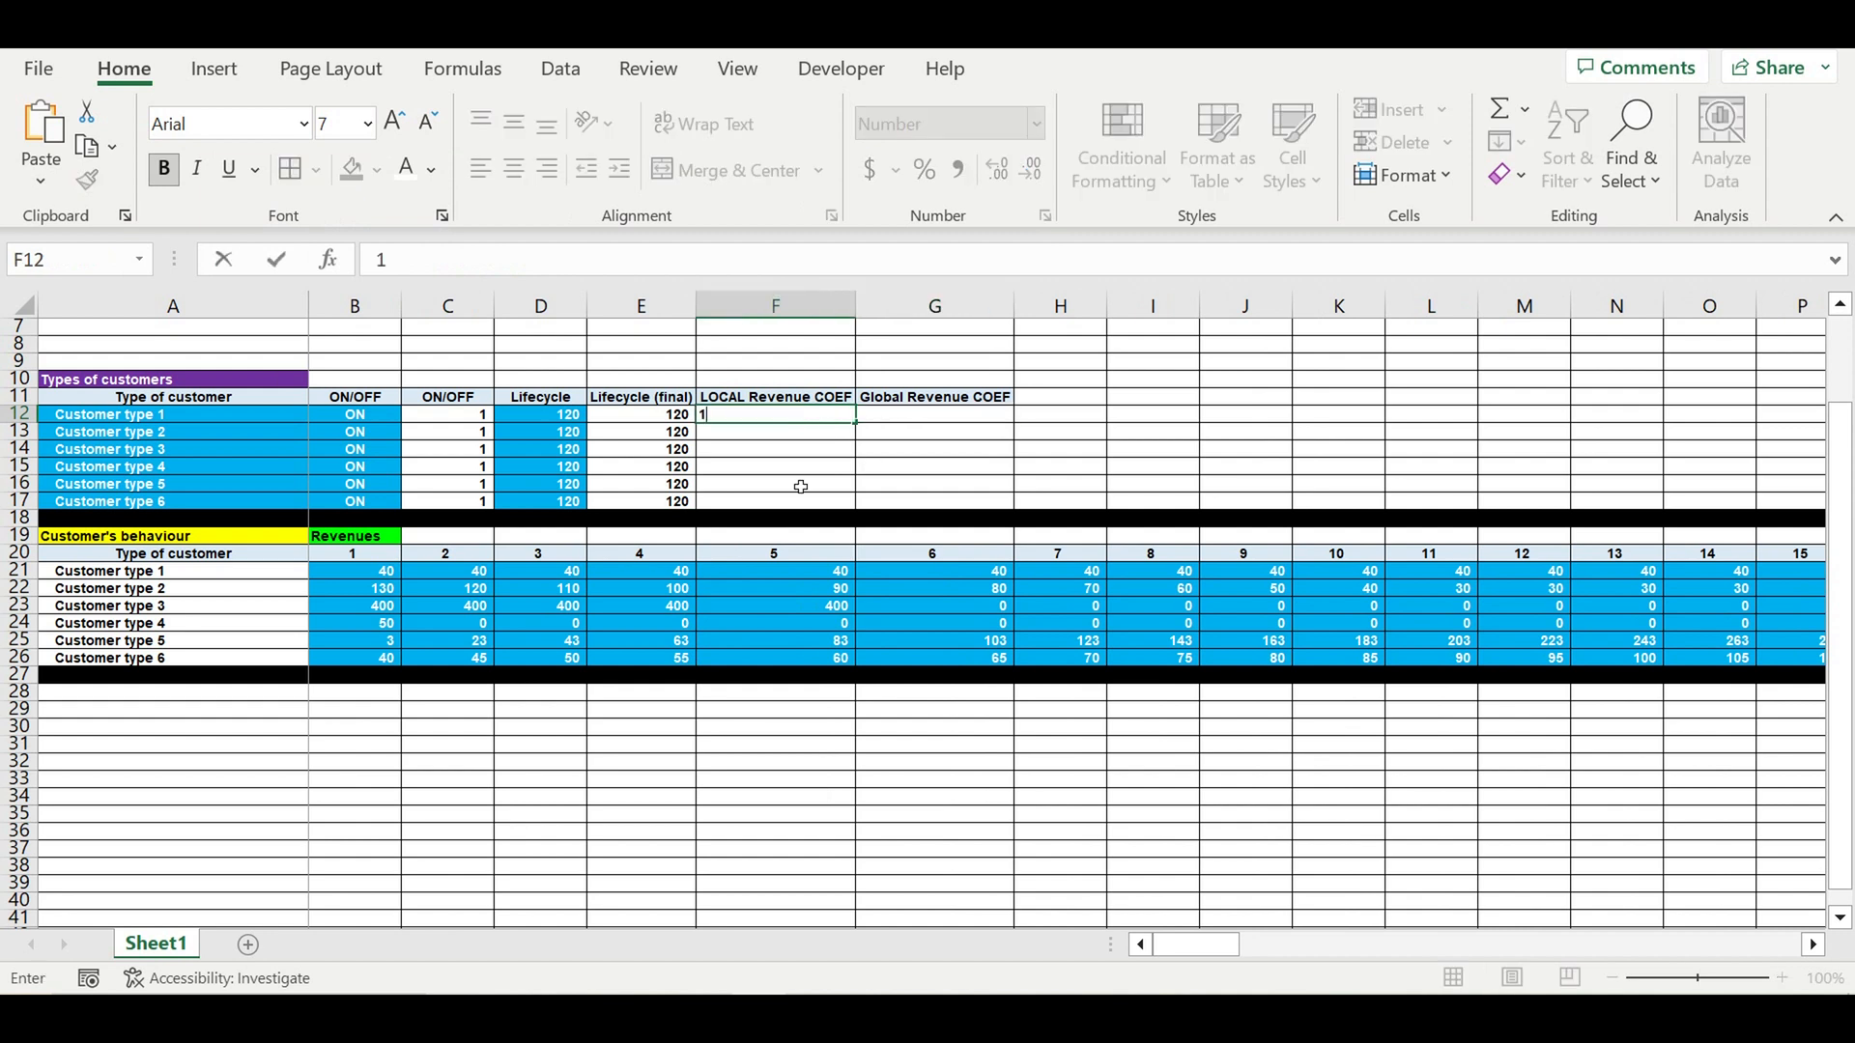
{"action": "left_click", "coordinate": [777, 417]}
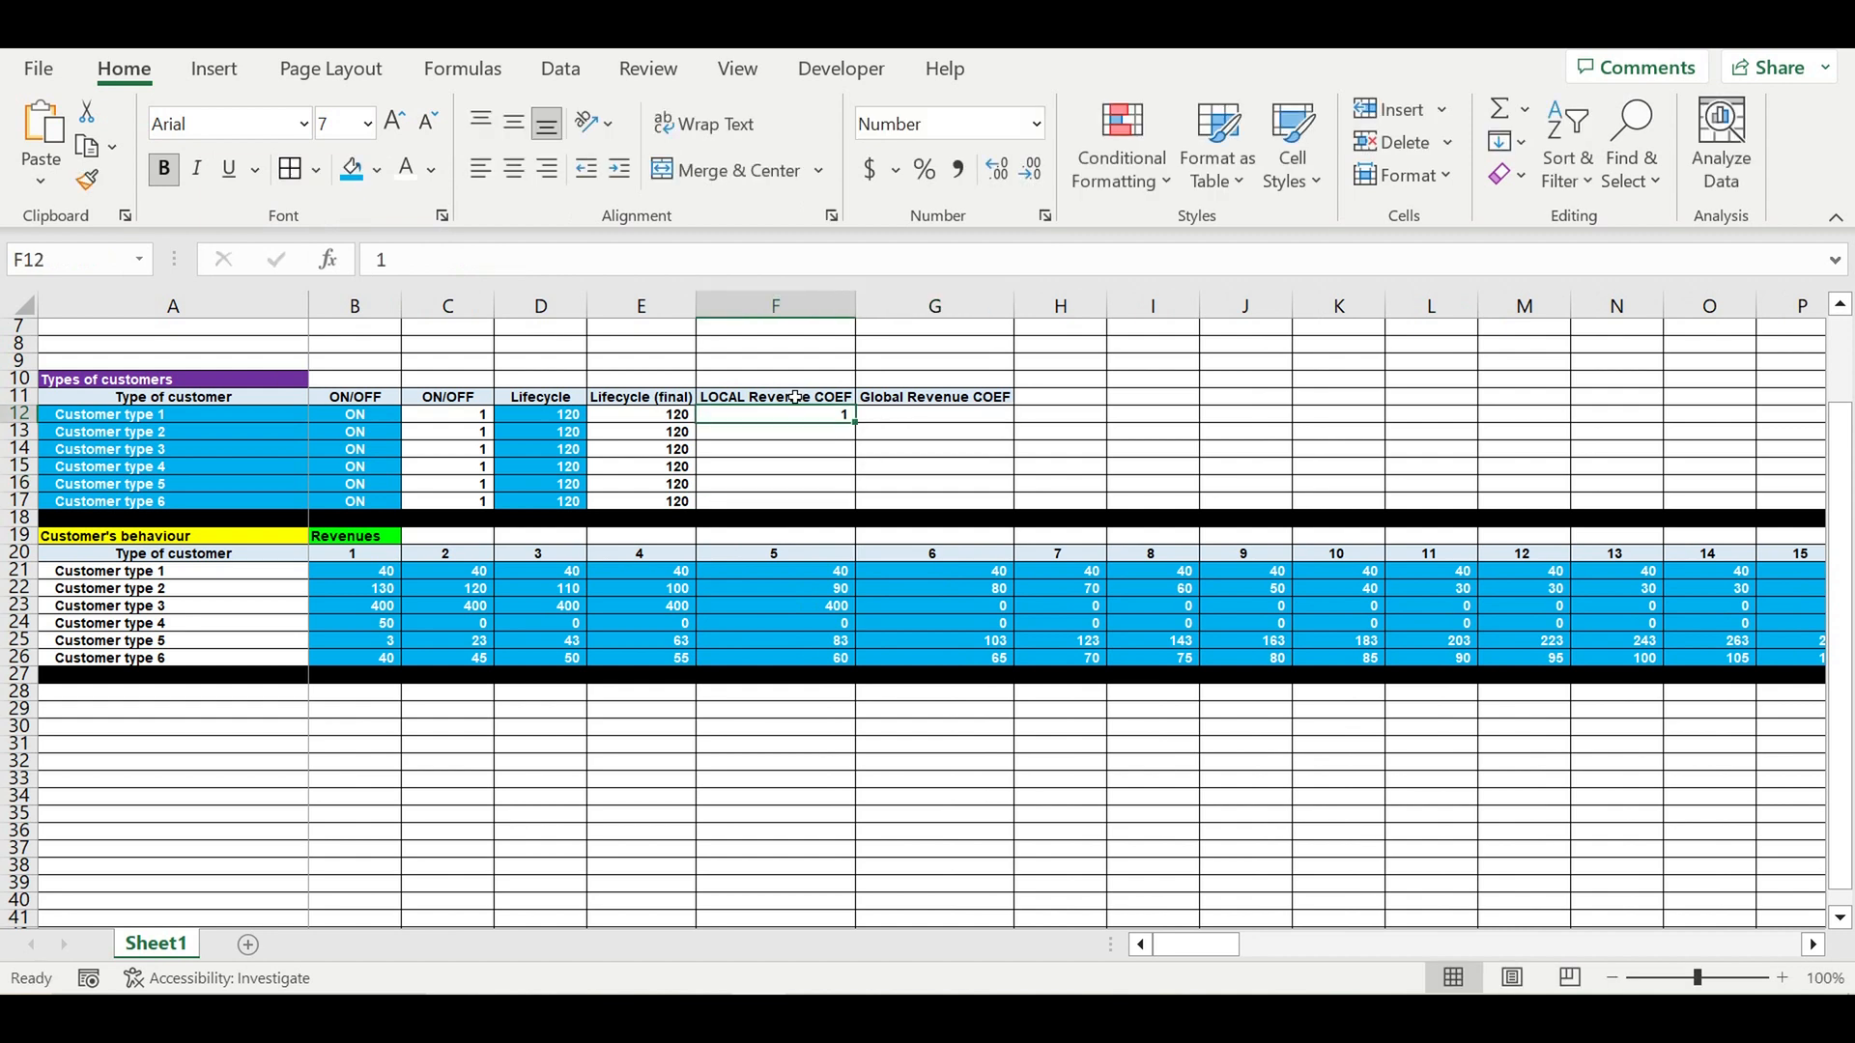
{"action": "left_click", "coordinate": [404, 172]}
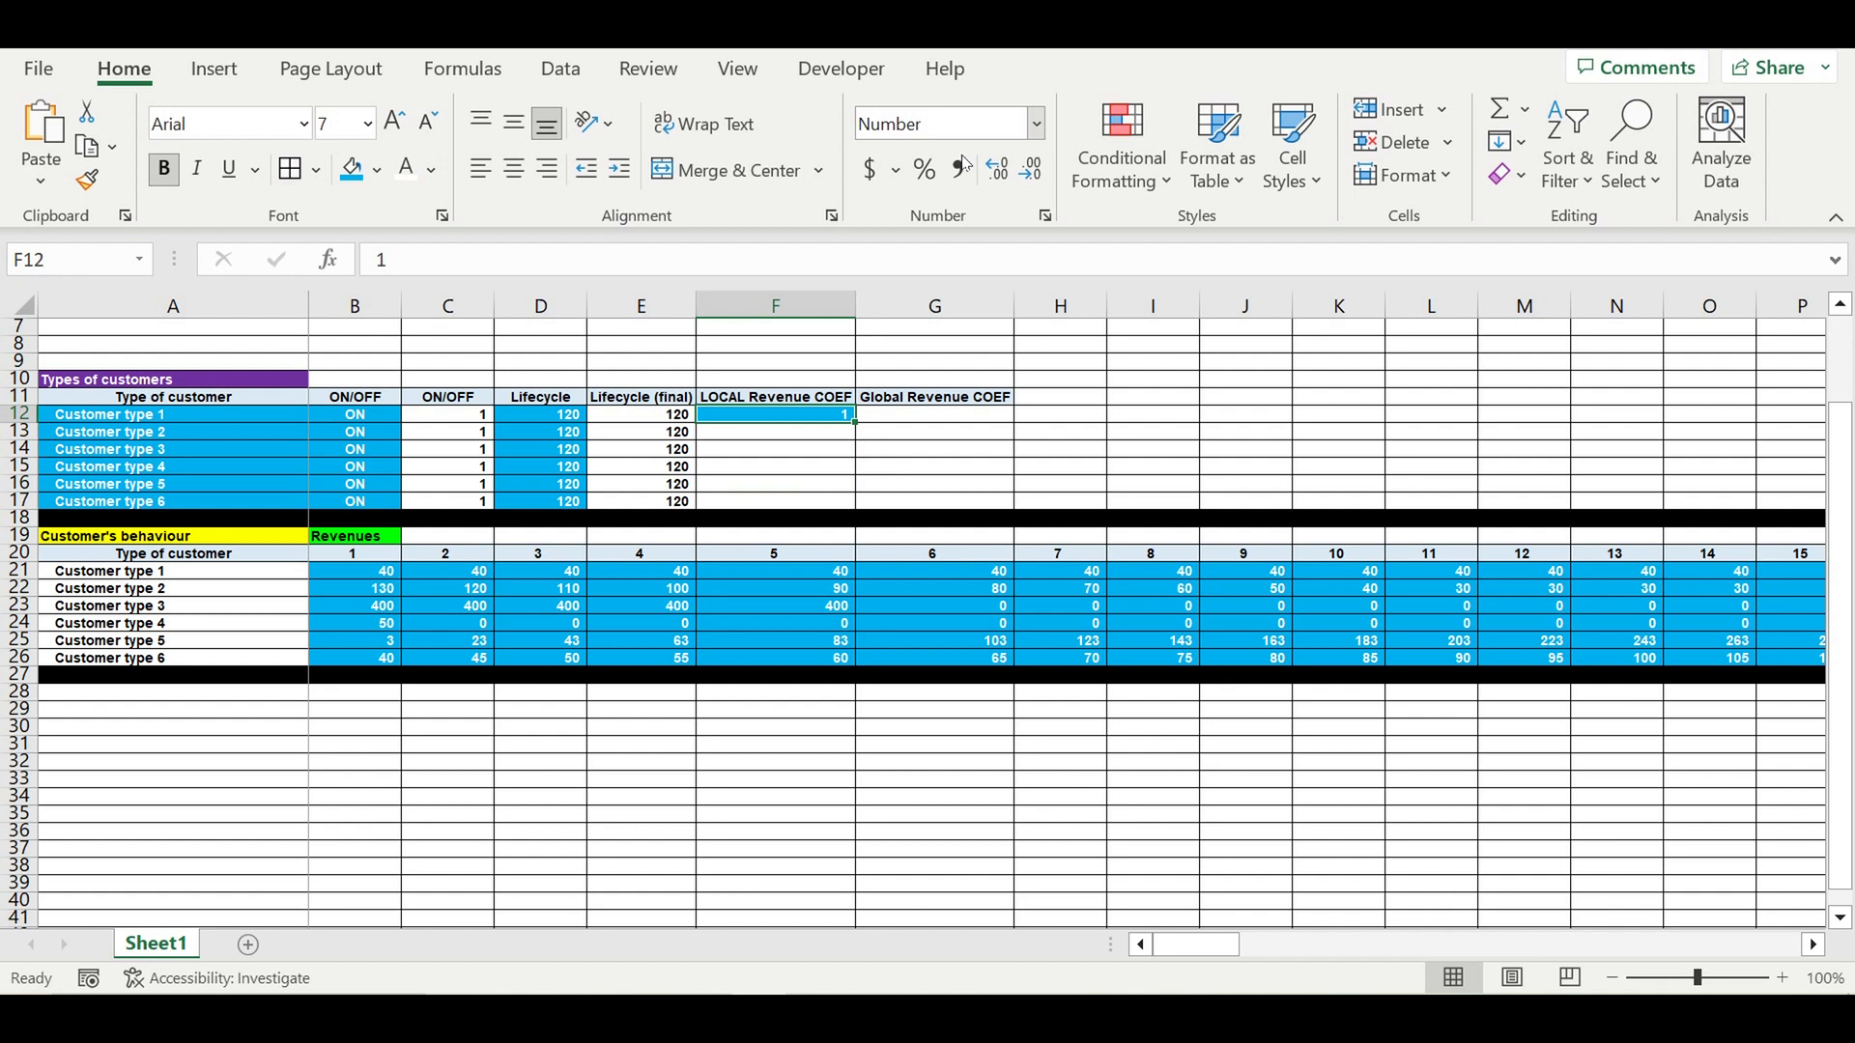
{"action": "left_click", "coordinate": [930, 174]}
{"action": "left_click_drag", "start_coordinate": [856, 423], "coordinate": [855, 508]}
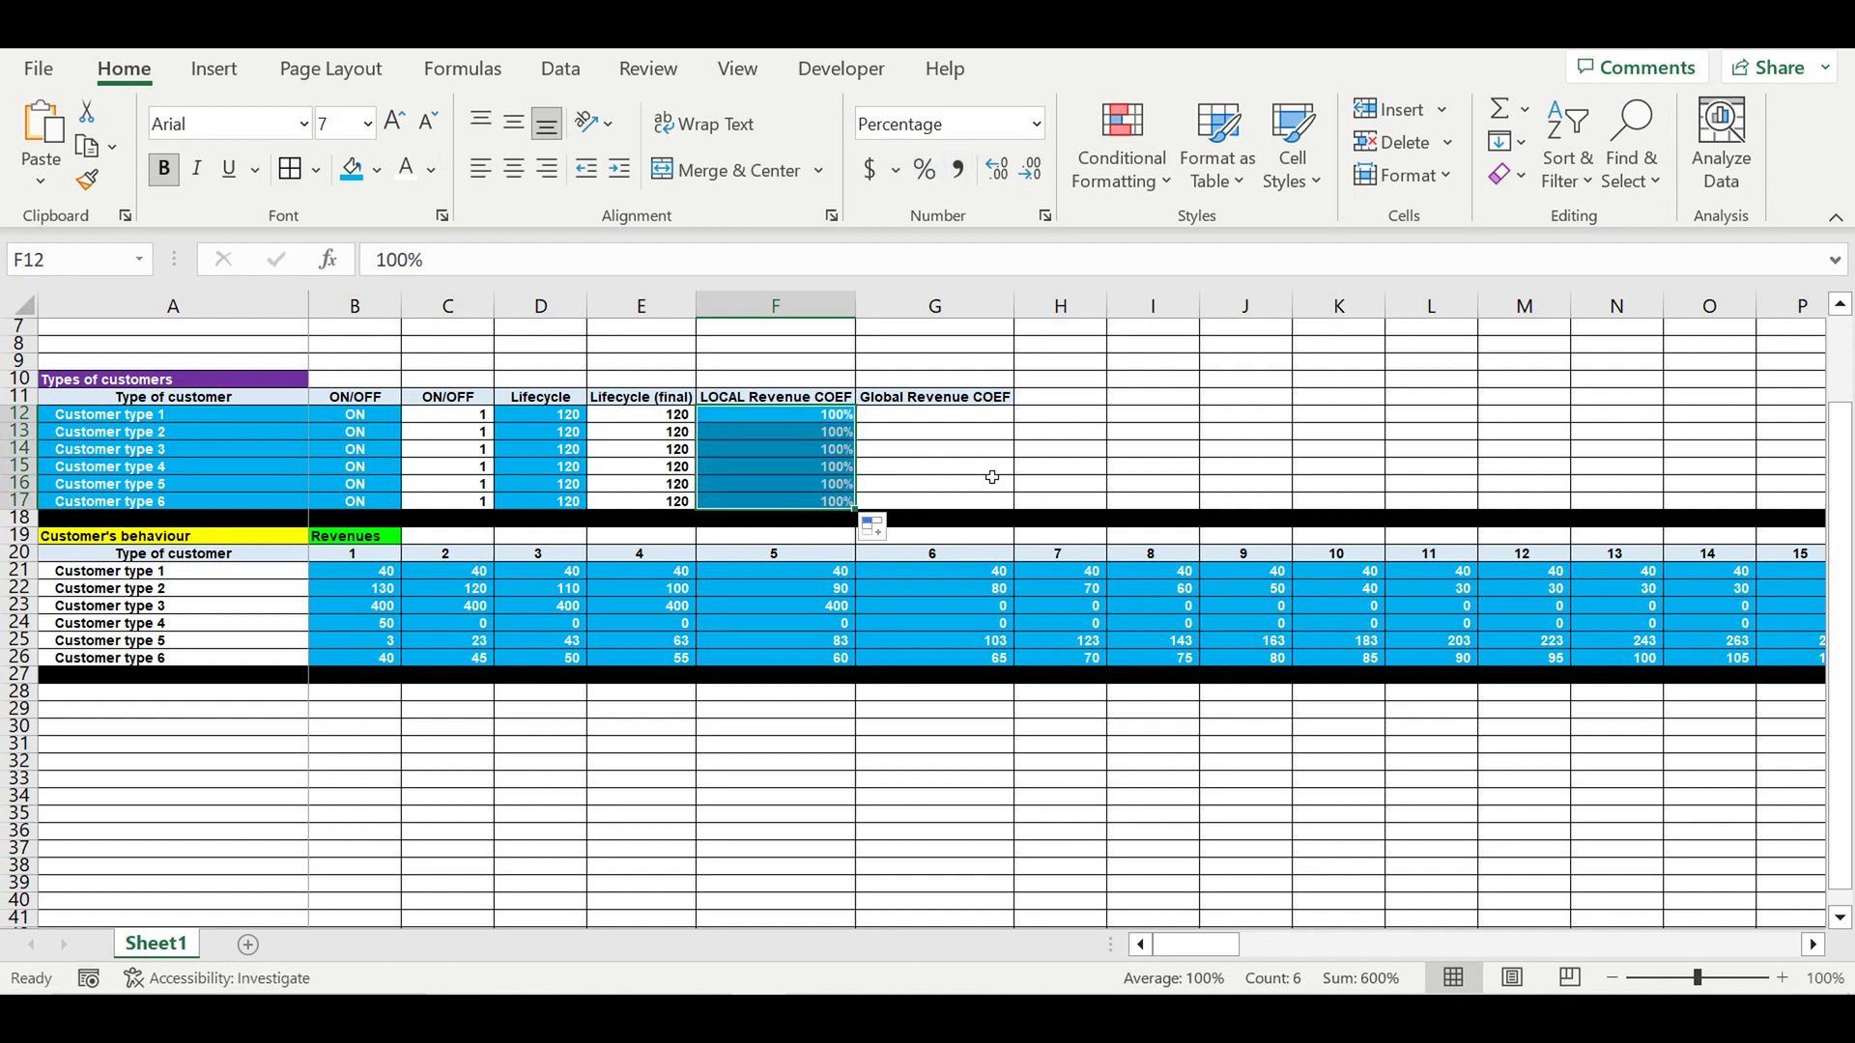
- Merge G12:G17 into one blue input cell with white text and enter a global revenue coefficient of 100%
{"action": "left_click_drag", "start_coordinate": [936, 414], "coordinate": [937, 502]}
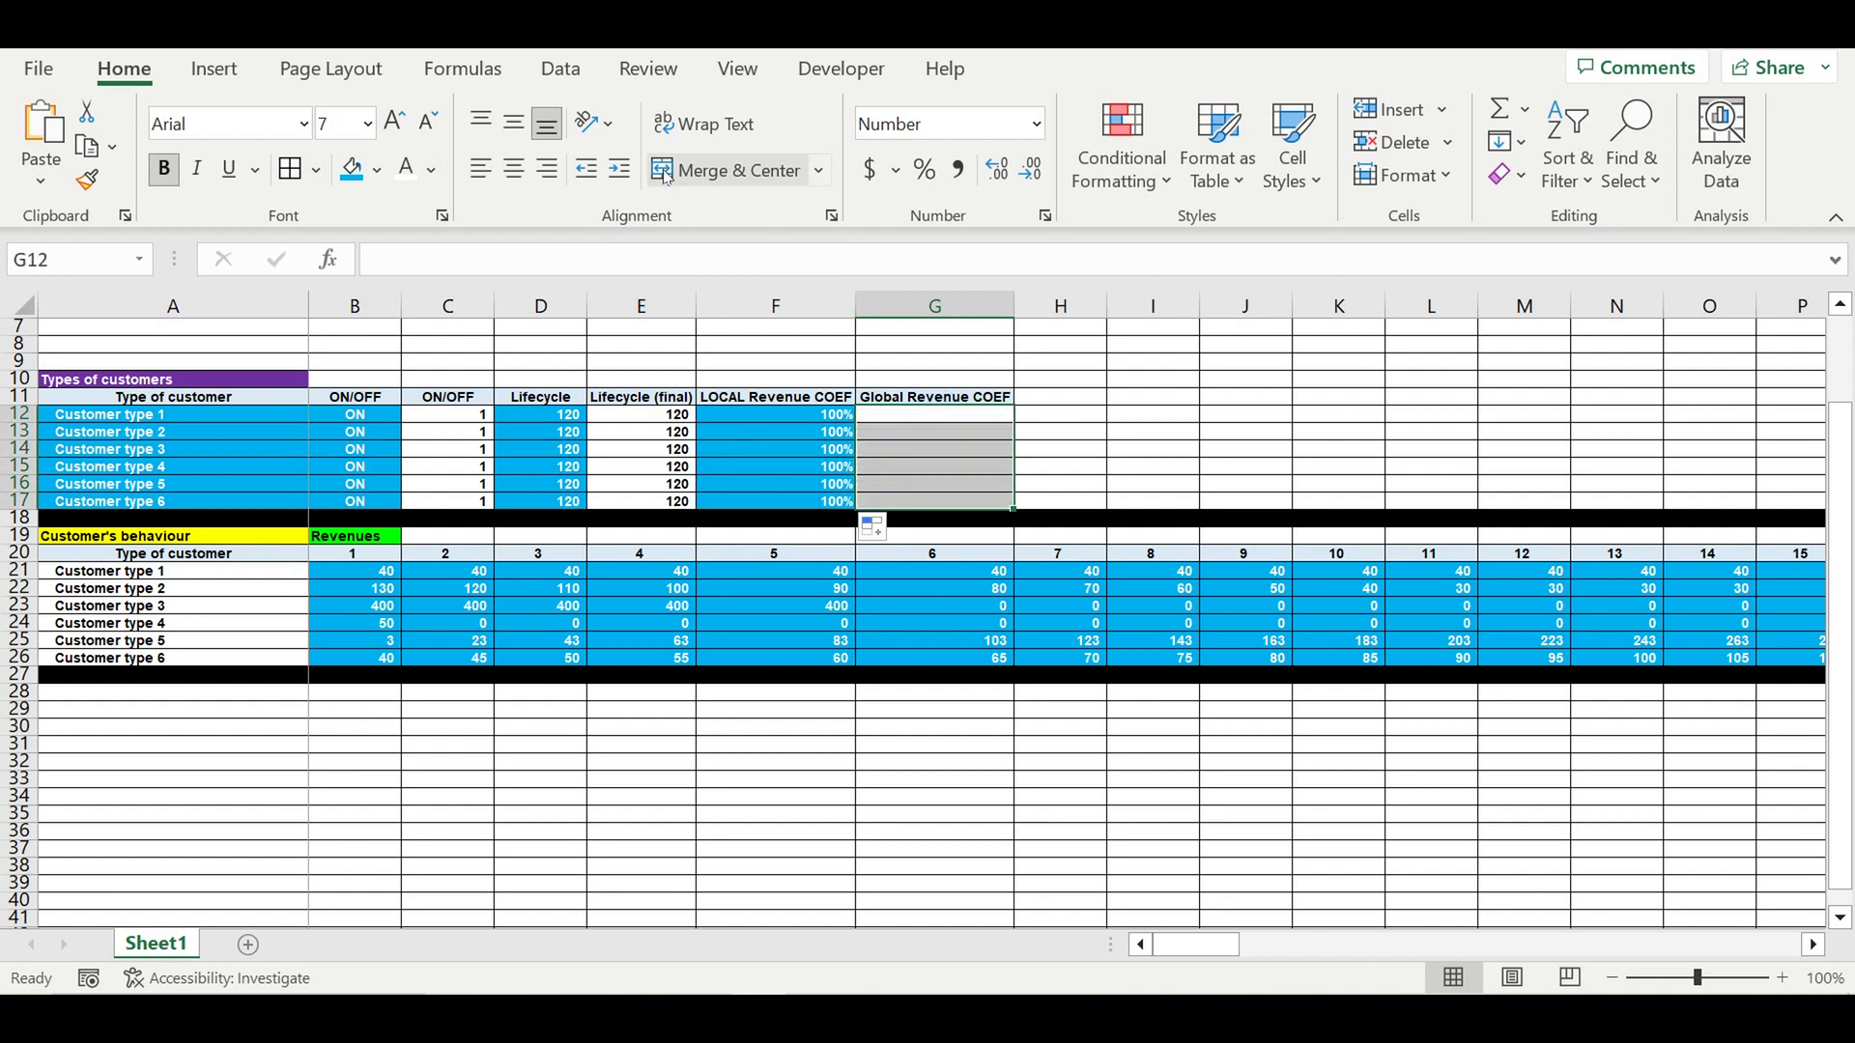
{"action": "left_click", "coordinate": [719, 170]}
{"action": "left_click", "coordinate": [351, 177]}
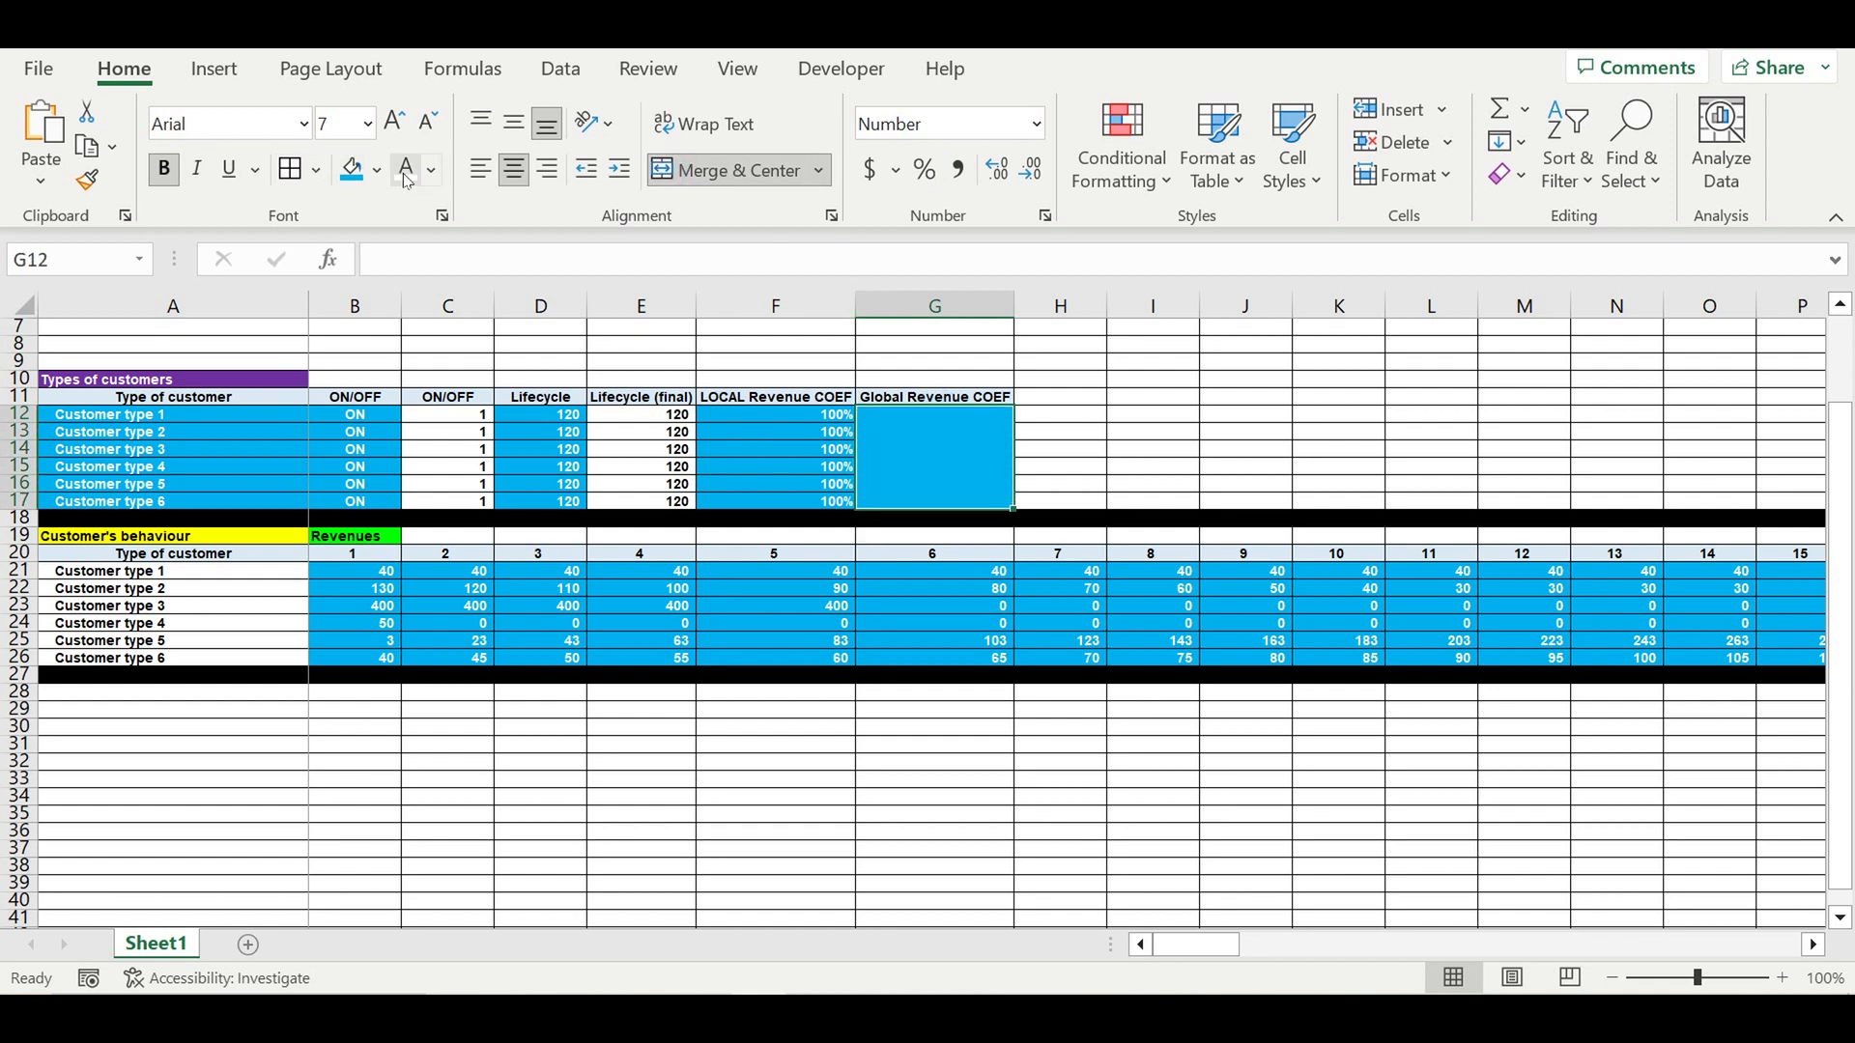
{"action": "left_click", "coordinate": [927, 174]}
{"action": "type", "text": "100"}
{"action": "left_click", "coordinate": [1083, 455]}
{"action": "left_click", "coordinate": [968, 457]}
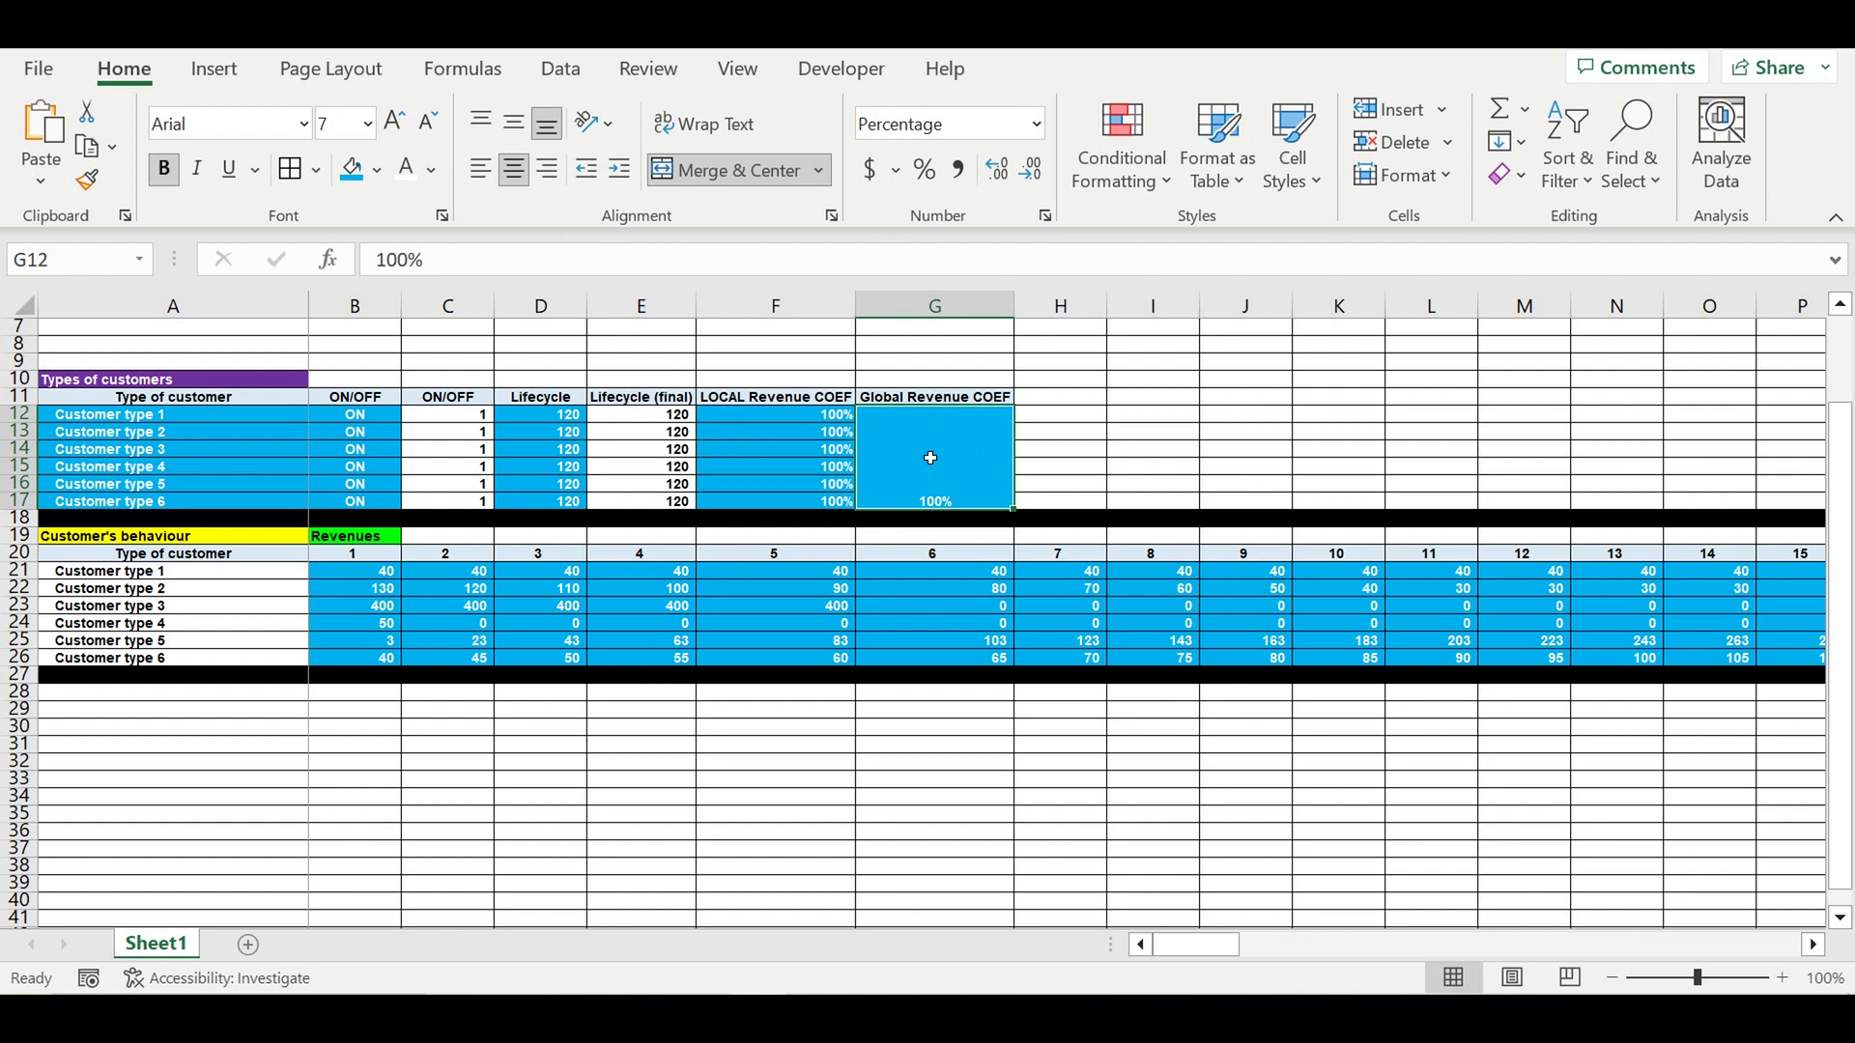
- Centre the merged global coefficient cell's content vertically and enable text wrapping
{"action": "right_click", "coordinate": [931, 458]}
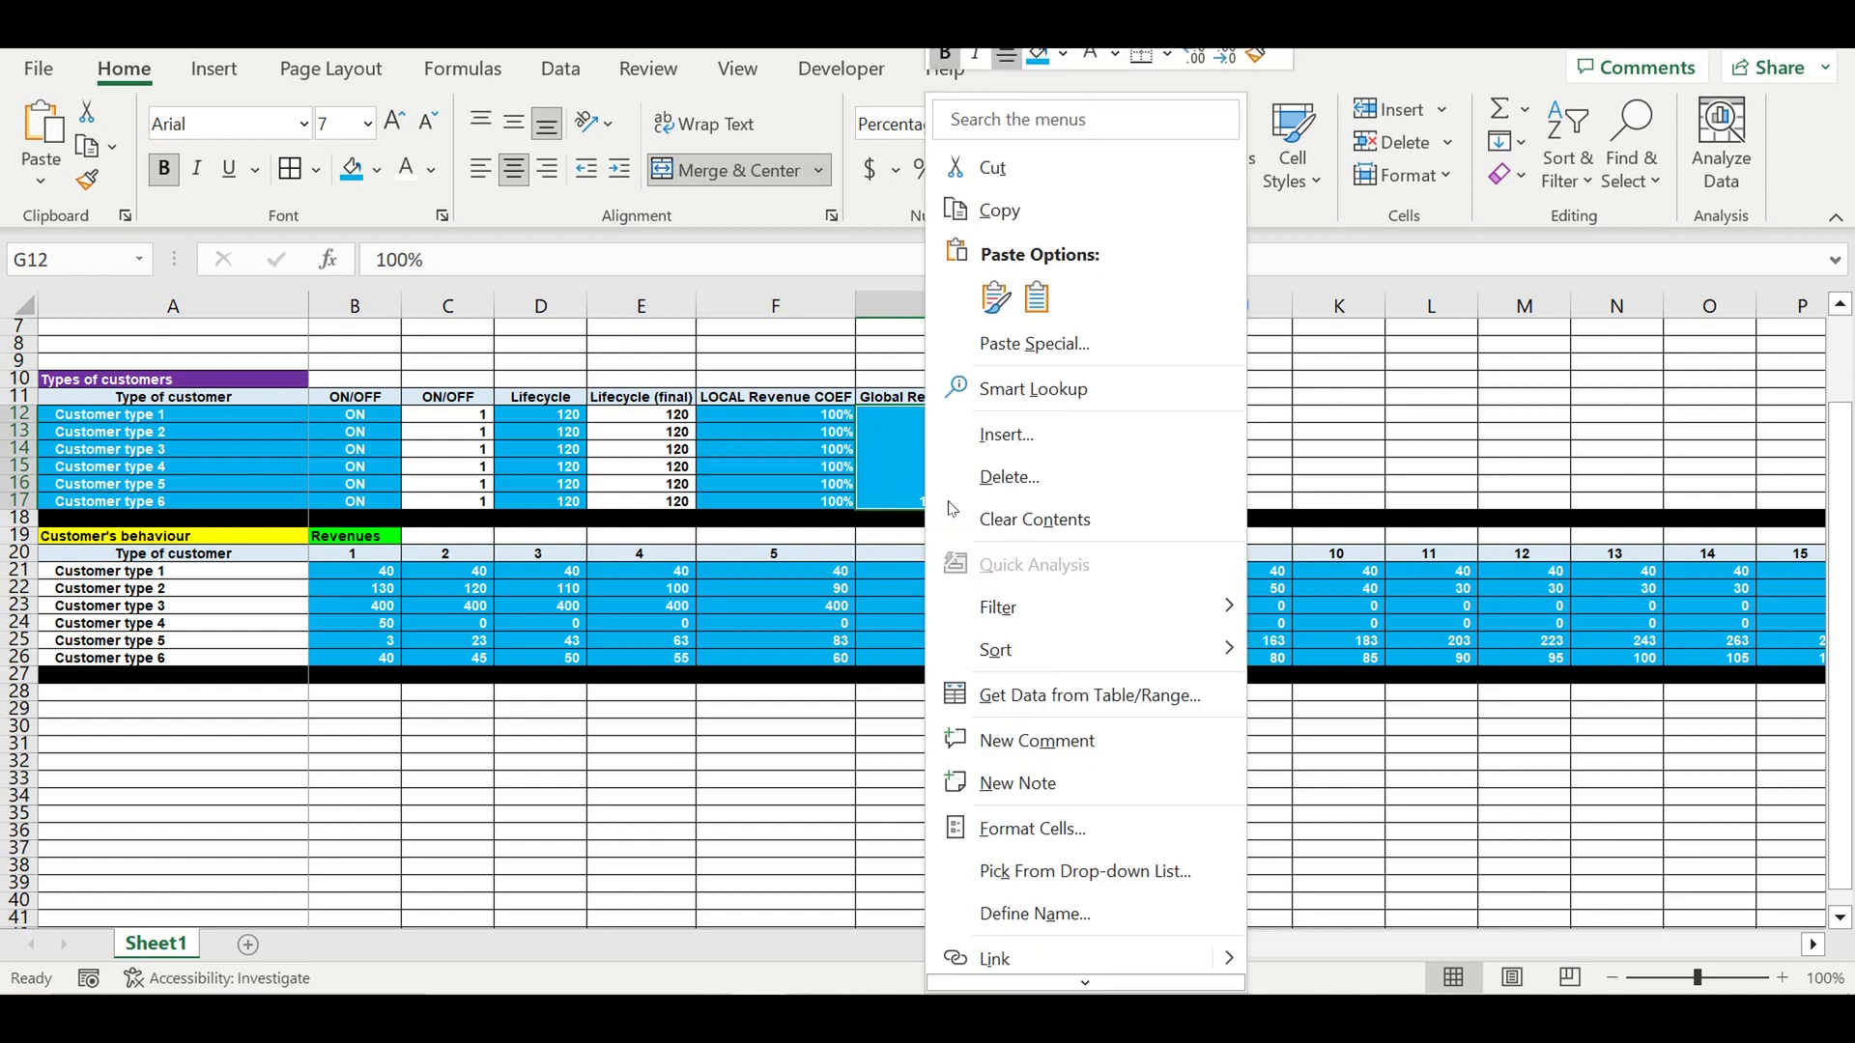
{"action": "left_click", "coordinate": [1005, 828]}
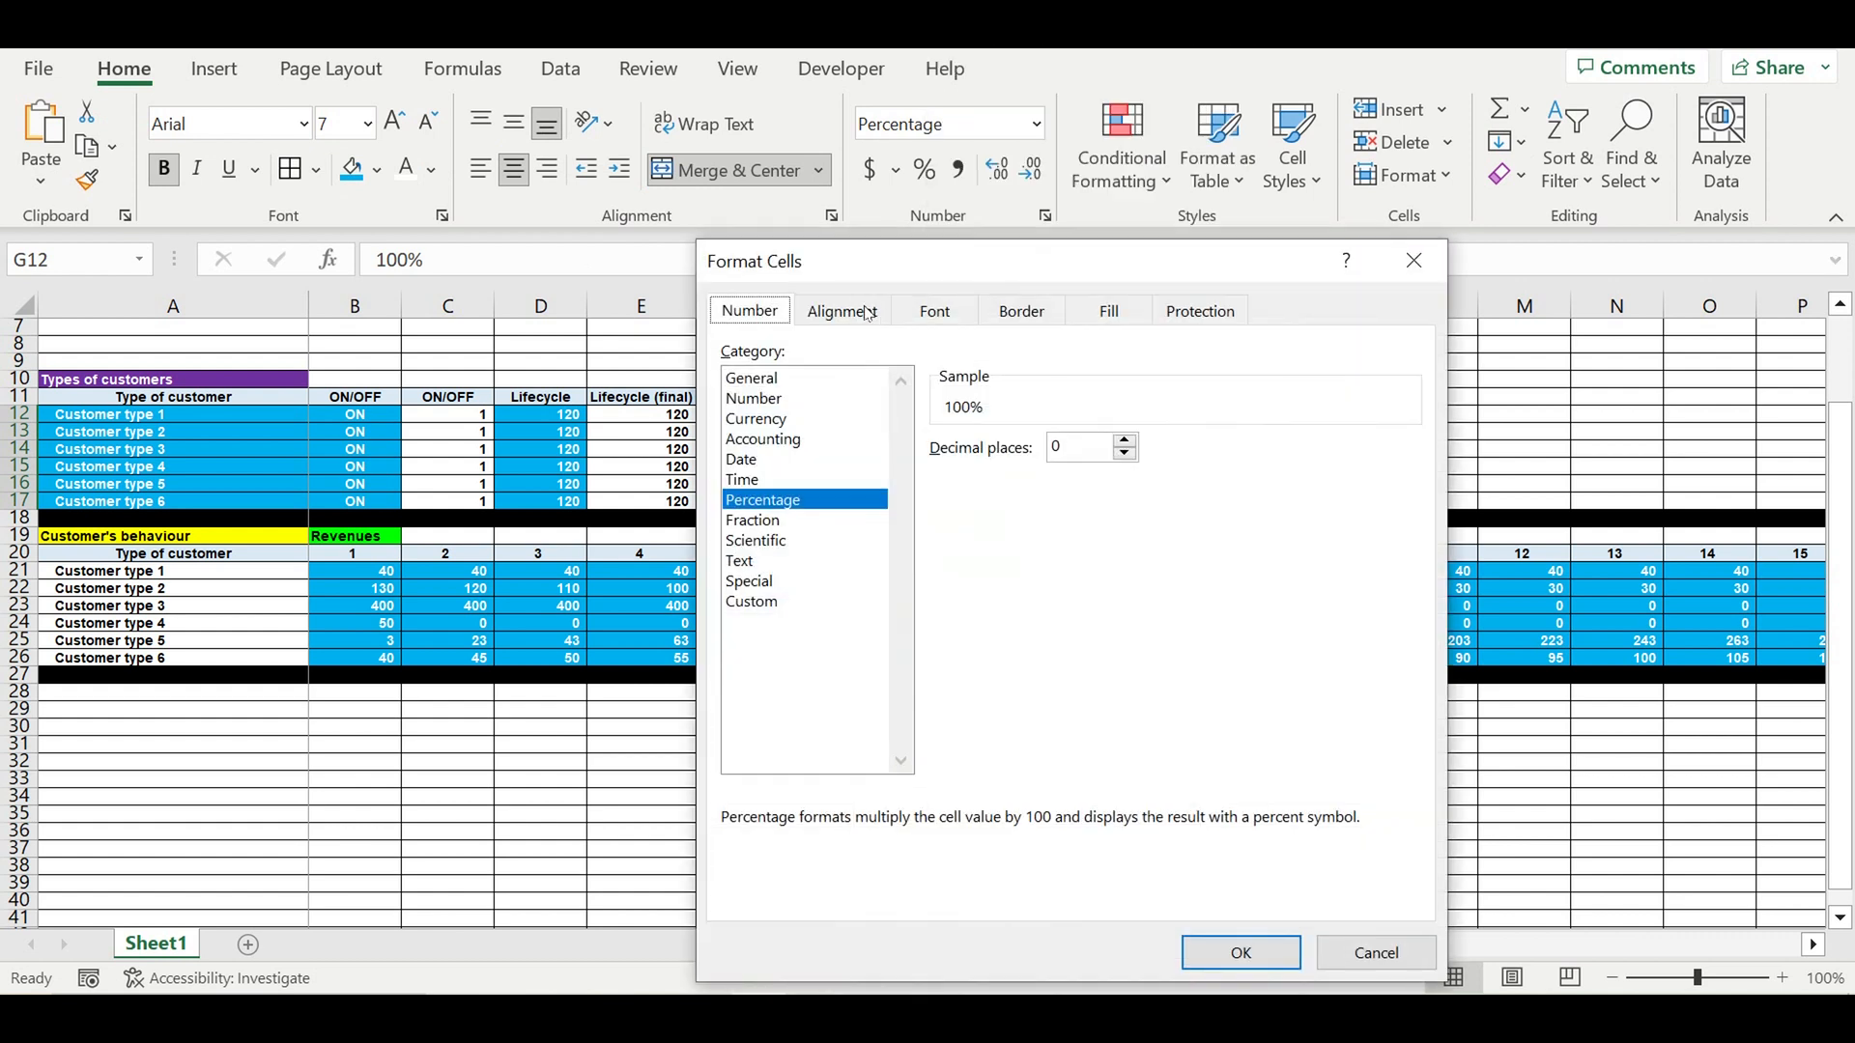
{"action": "left_click", "coordinate": [868, 313]}
{"action": "left_click", "coordinate": [934, 489]}
{"action": "left_click", "coordinate": [843, 519]}
{"action": "left_click", "coordinate": [745, 578]}
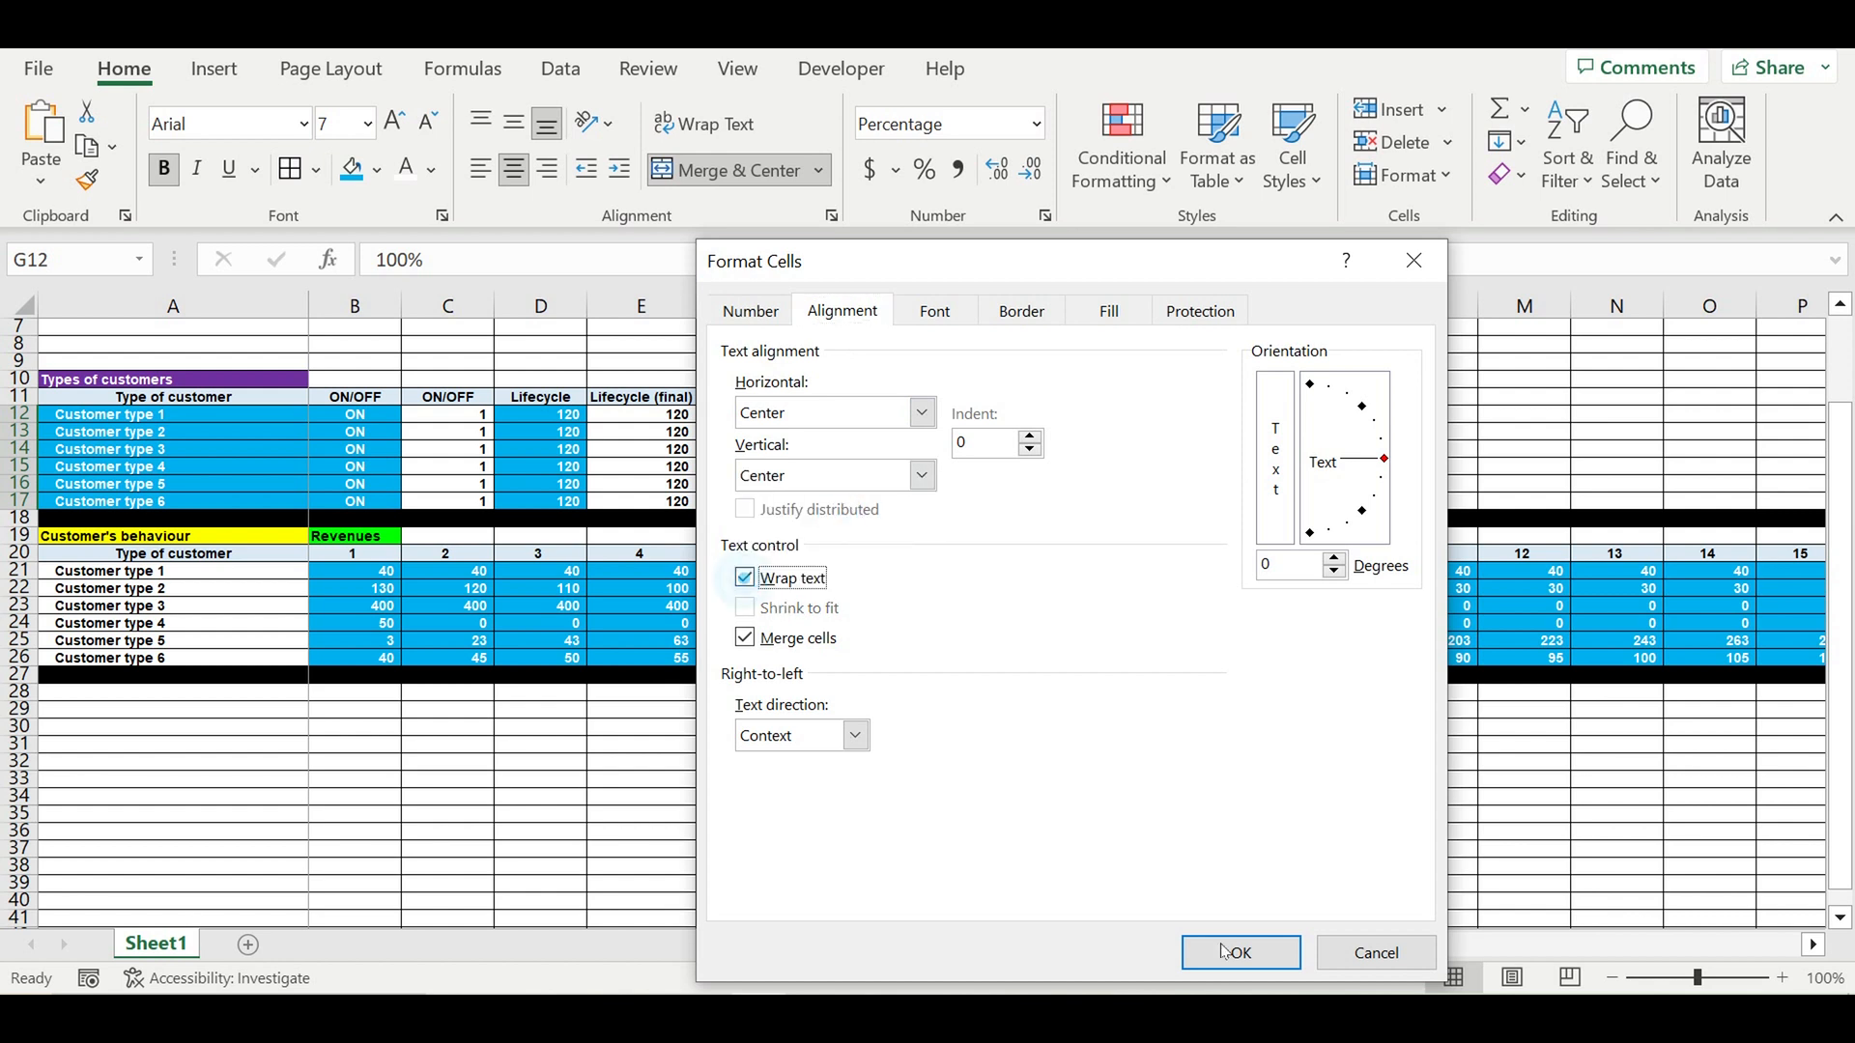
{"action": "left_click", "coordinate": [1234, 956]}
{"action": "left_click", "coordinate": [952, 778]}
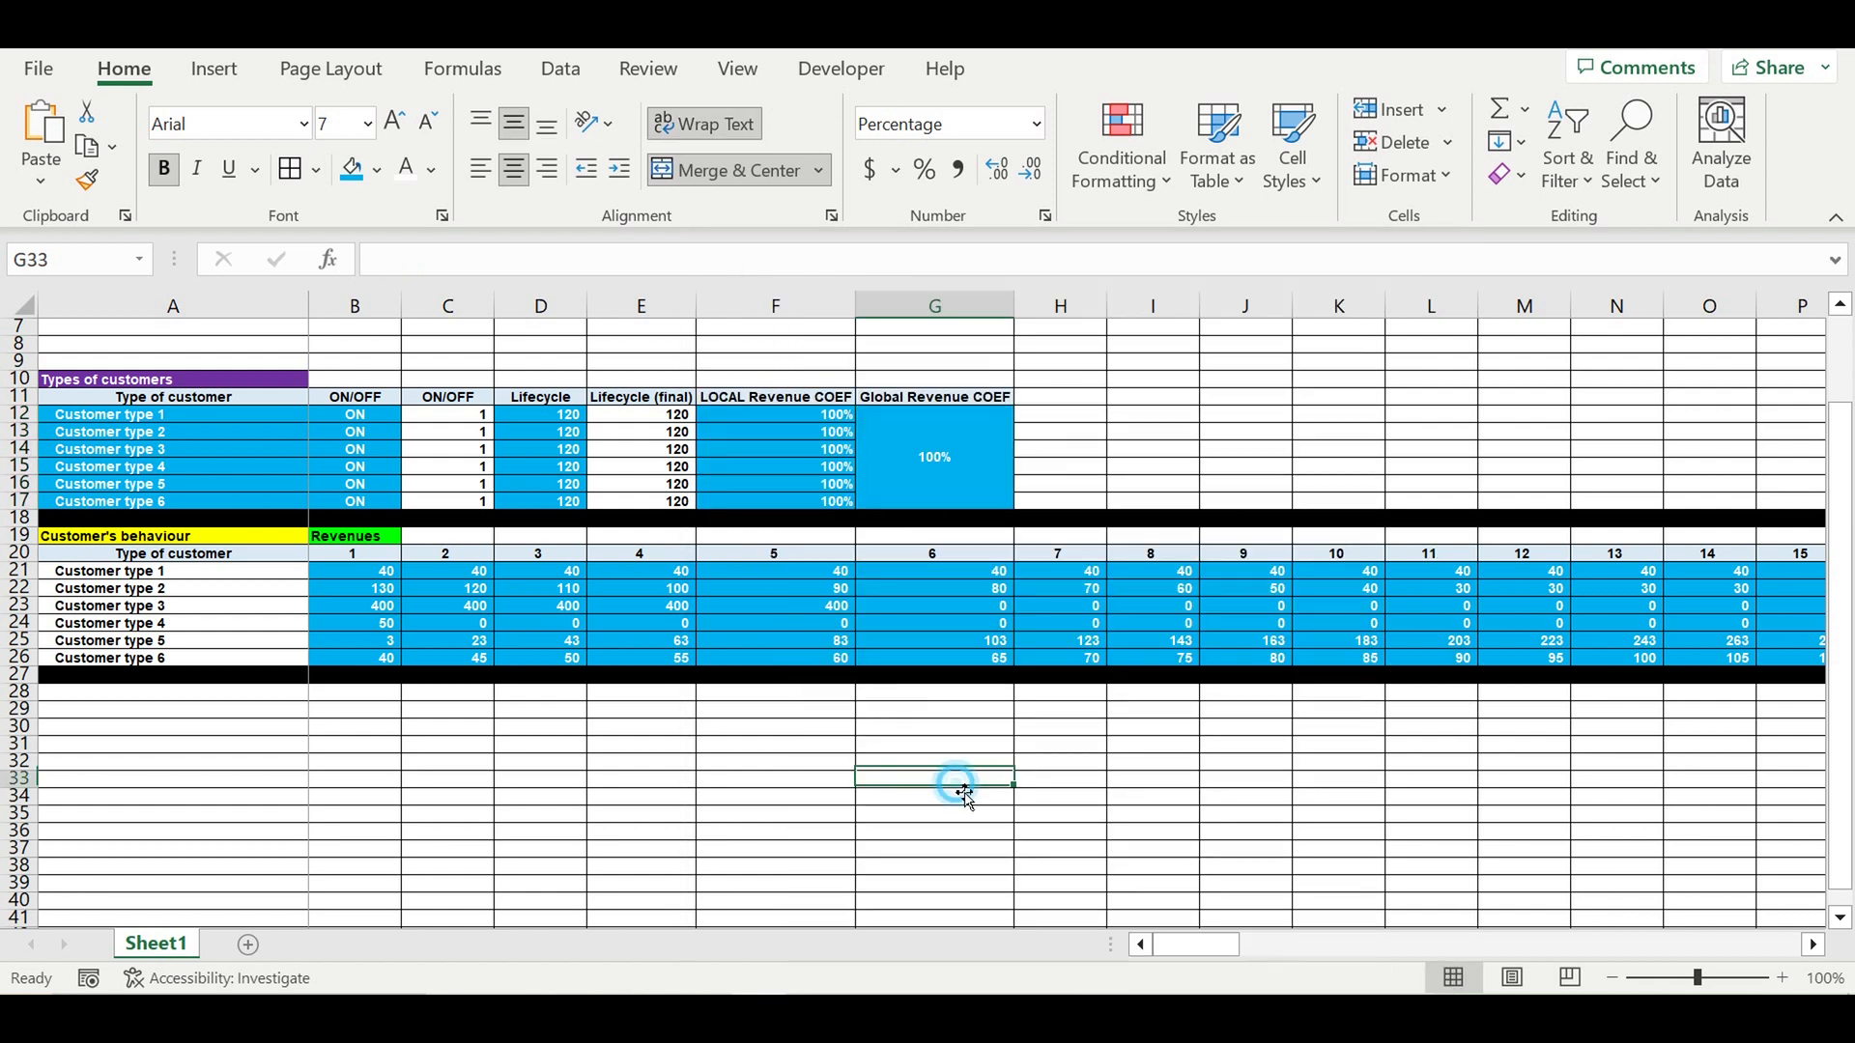
{"action": "left_click", "coordinate": [1229, 803]}
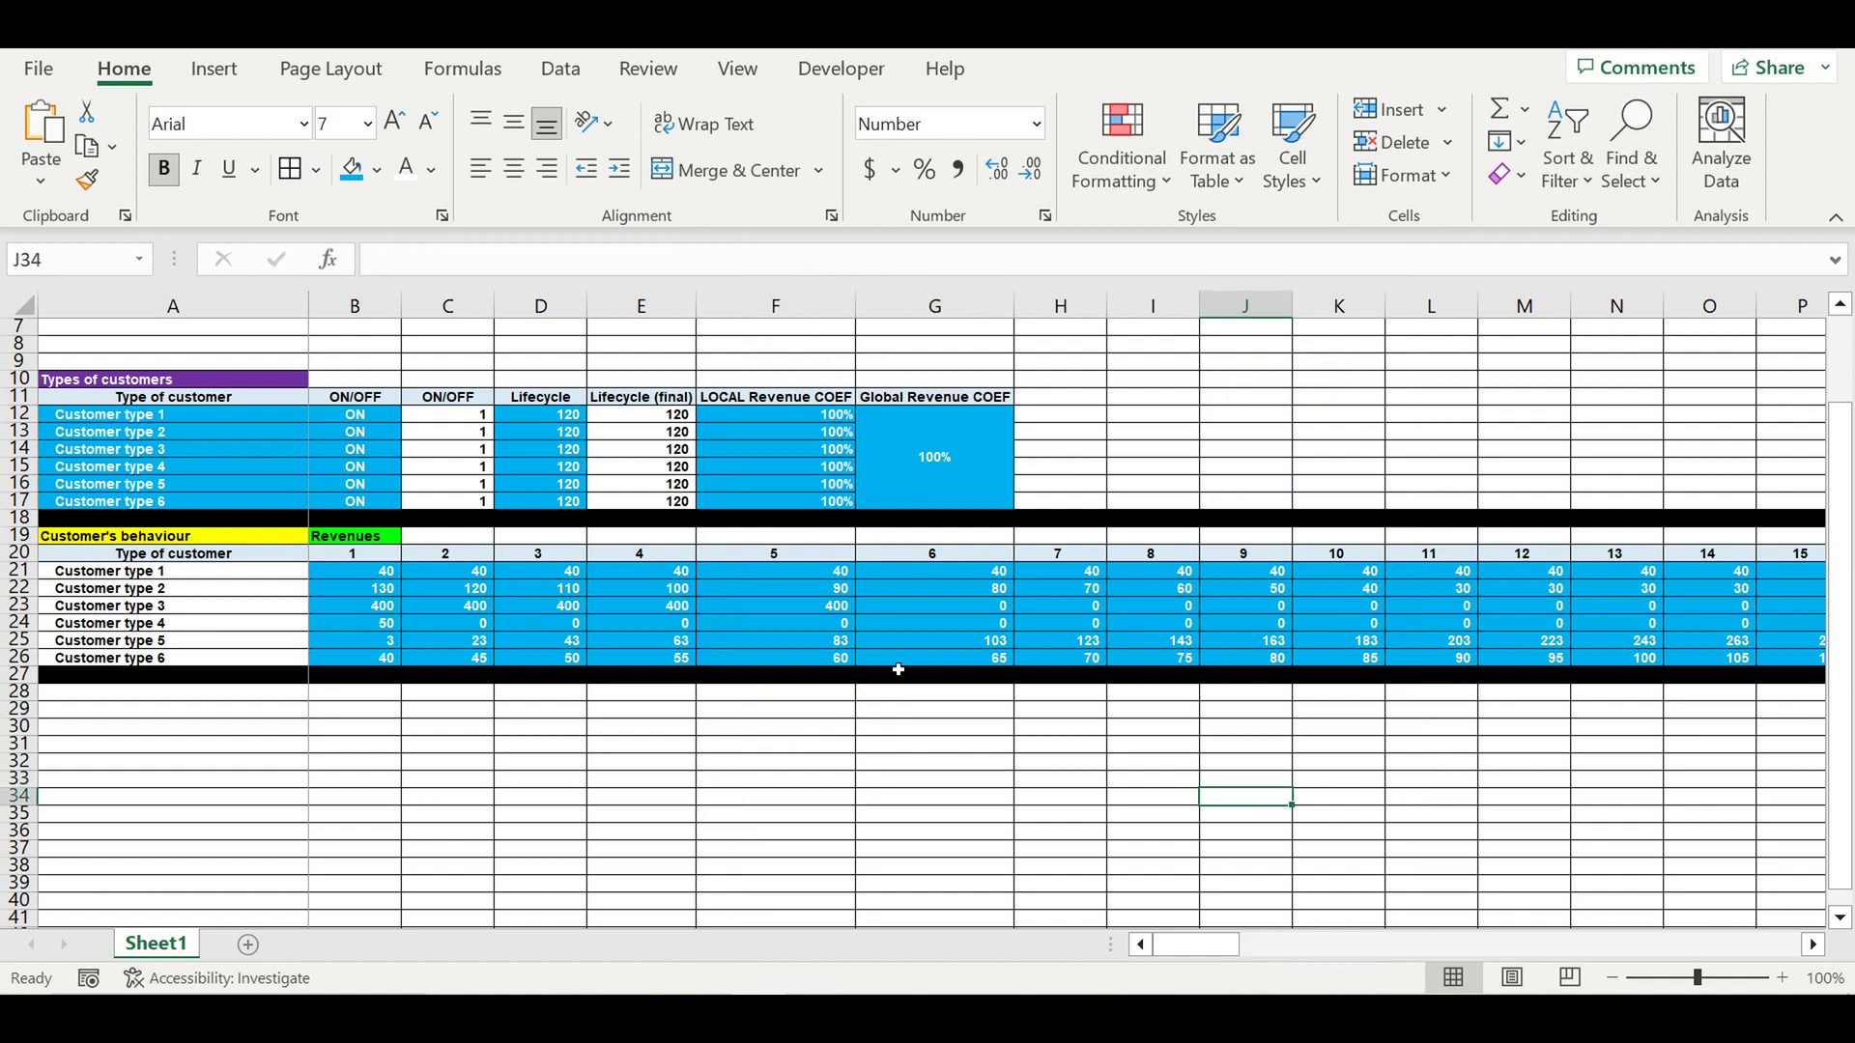
- Copy the revenue block in rows 20 to 27 and paste it at row 28
{"action": "left_click", "coordinate": [643, 468]}
{"action": "left_click", "coordinate": [84, 541]}
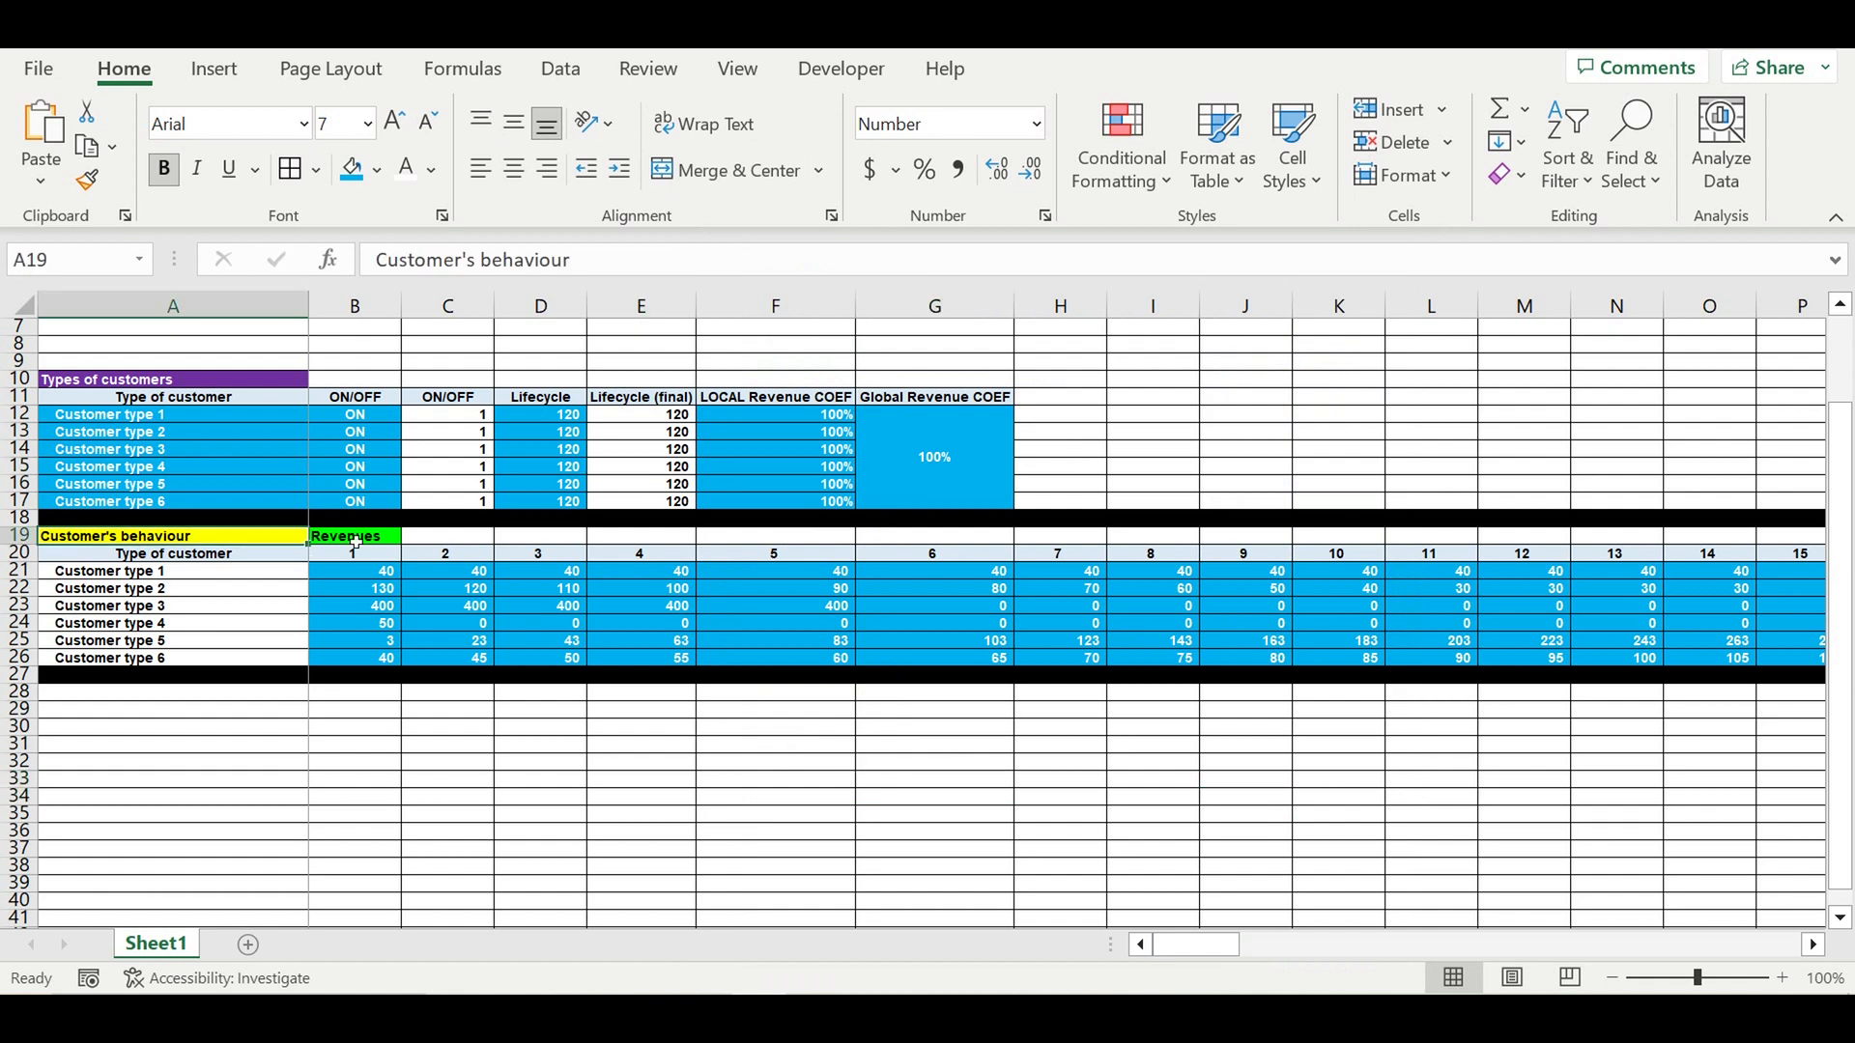
{"action": "left_click", "coordinate": [370, 531]}
{"action": "left_click_drag", "start_coordinate": [19, 552], "coordinate": [25, 677]}
{"action": "key", "text": "ctrl+c"}
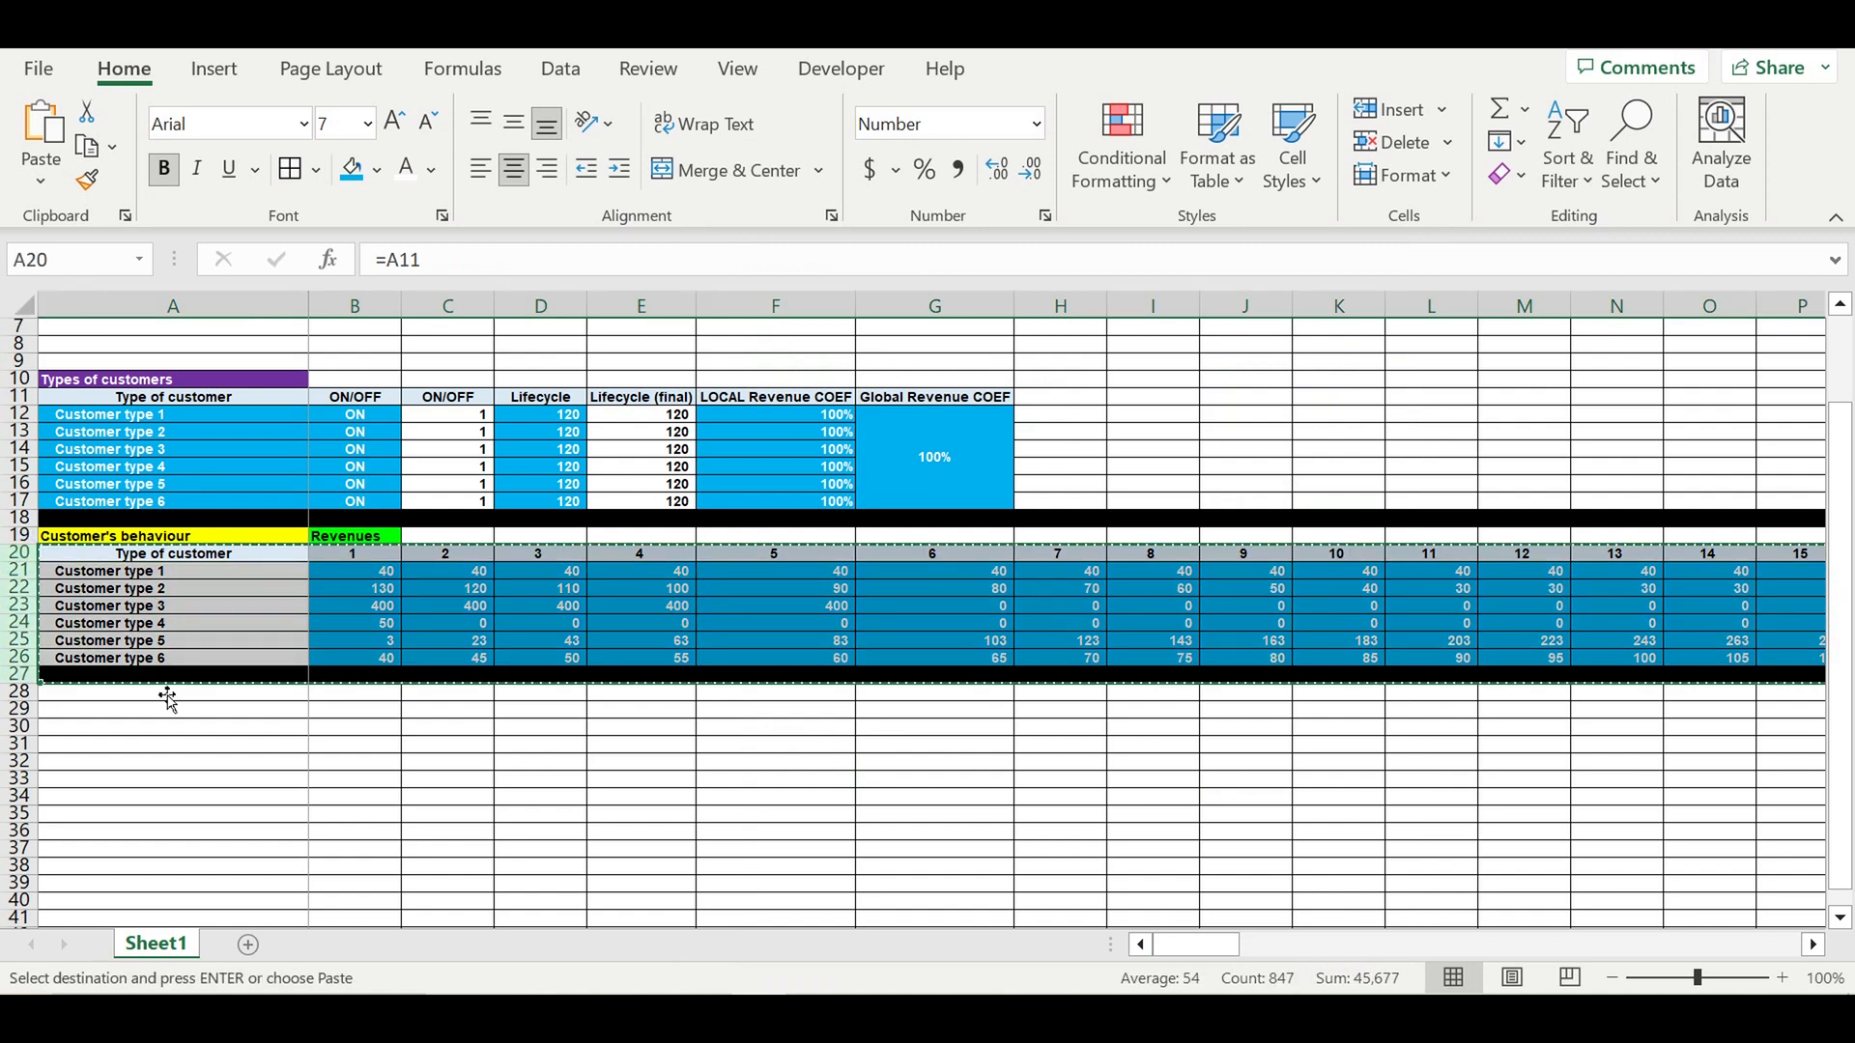
{"action": "left_click", "coordinate": [167, 697]}
{"action": "key", "text": "ctrl+v"}
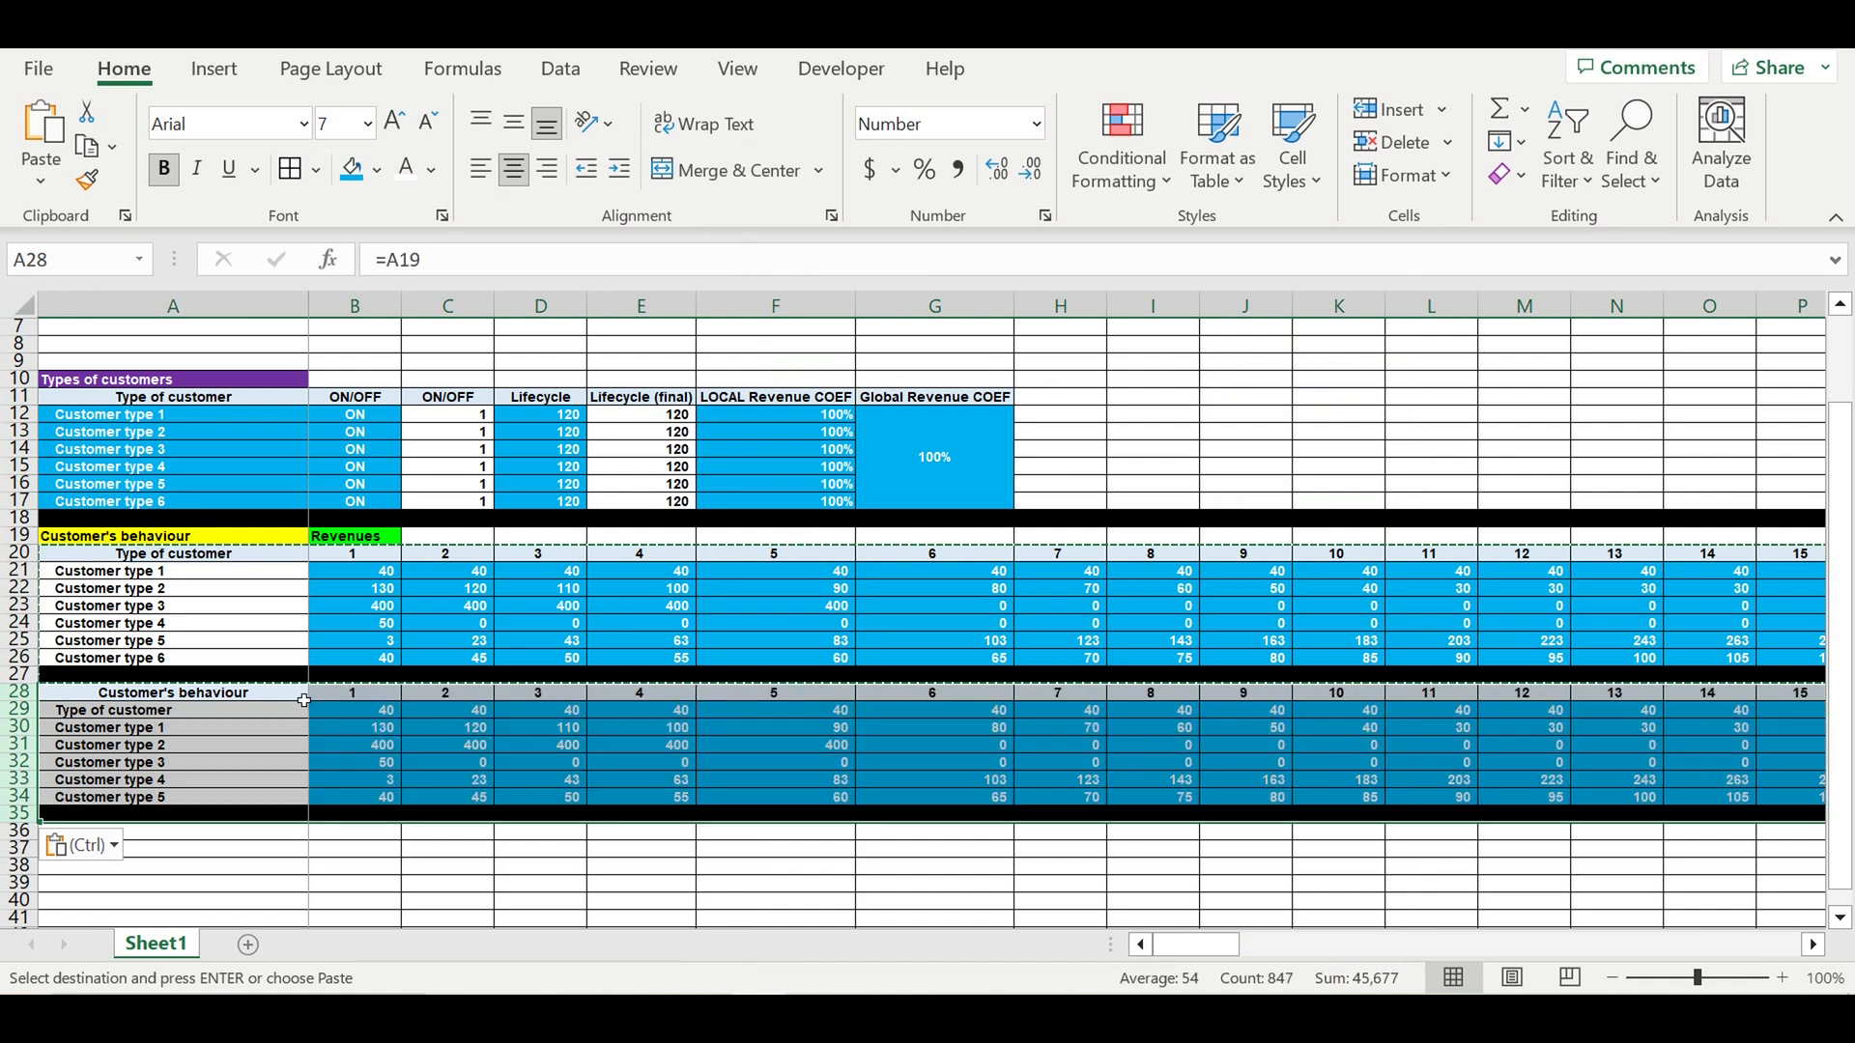
- Link the pasted block's header in A28 to the Type of customer header with =A20
{"action": "left_click", "coordinate": [396, 750]}
{"action": "left_click", "coordinate": [202, 695]}
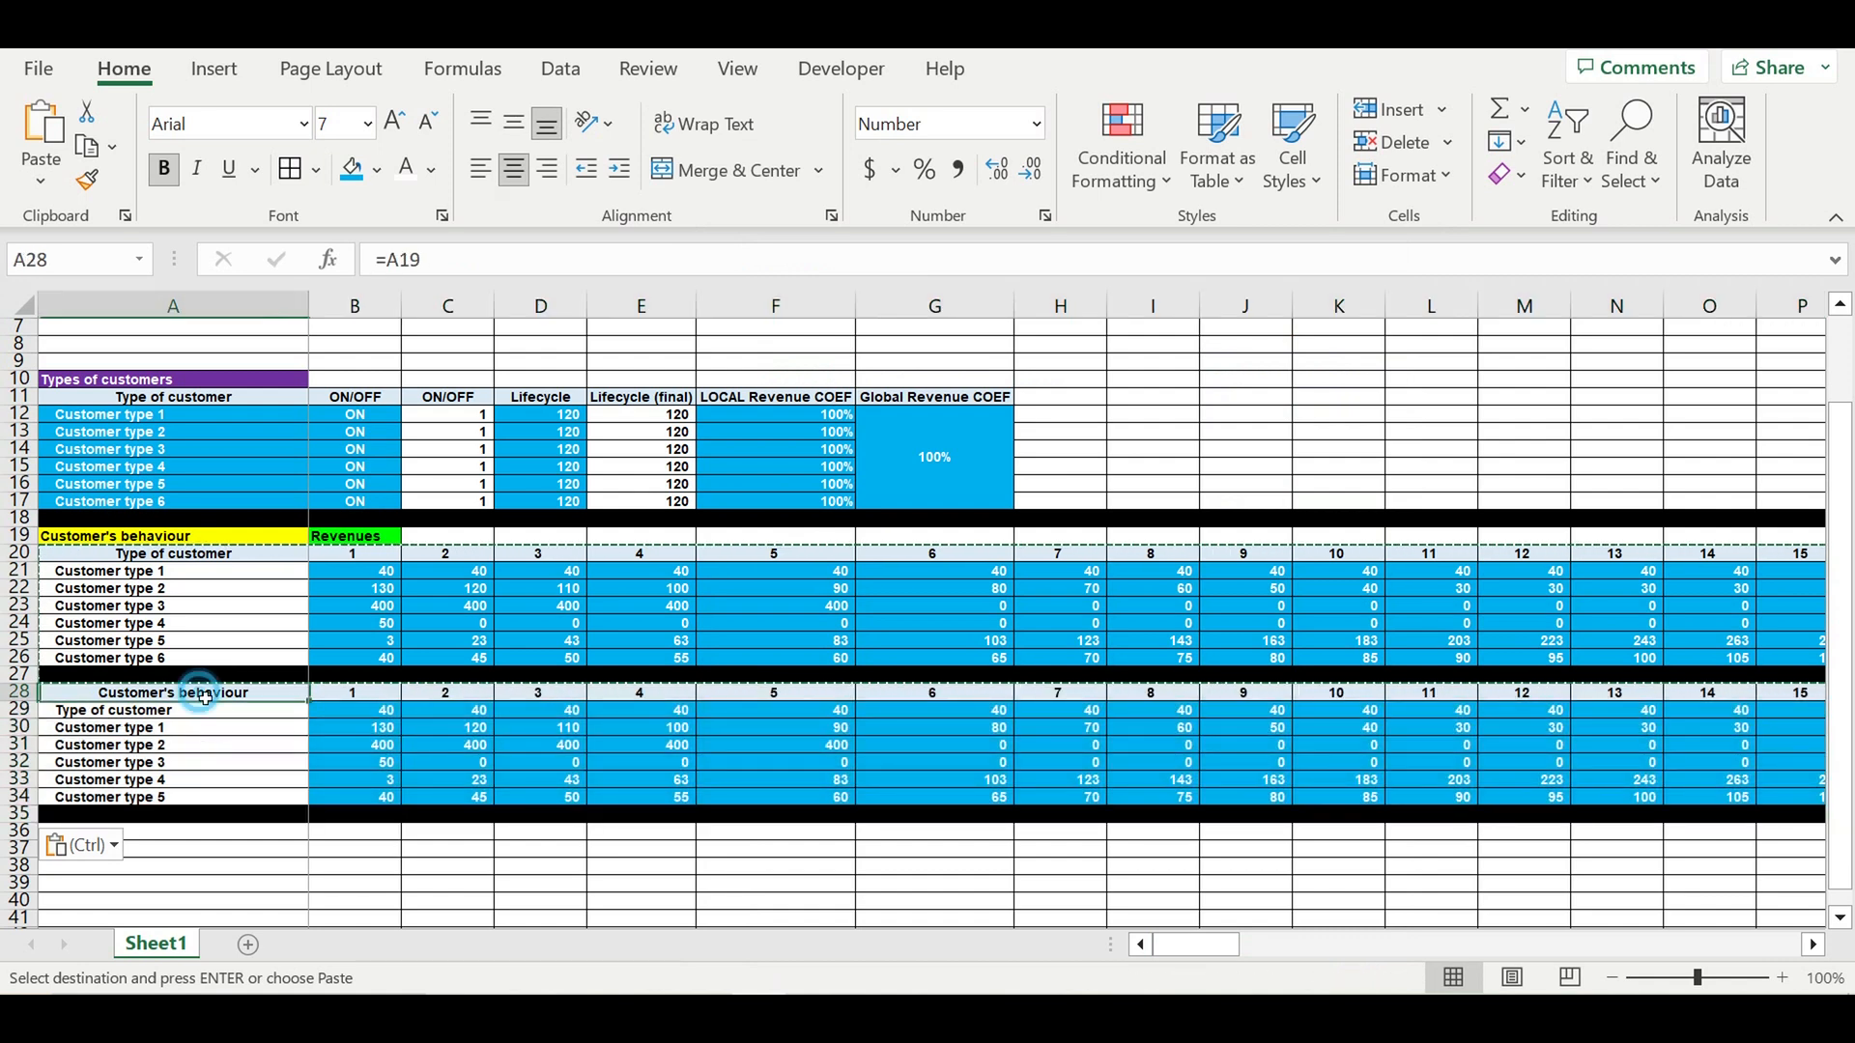
{"action": "type", "text": "="}
{"action": "left_click", "coordinate": [137, 557]}
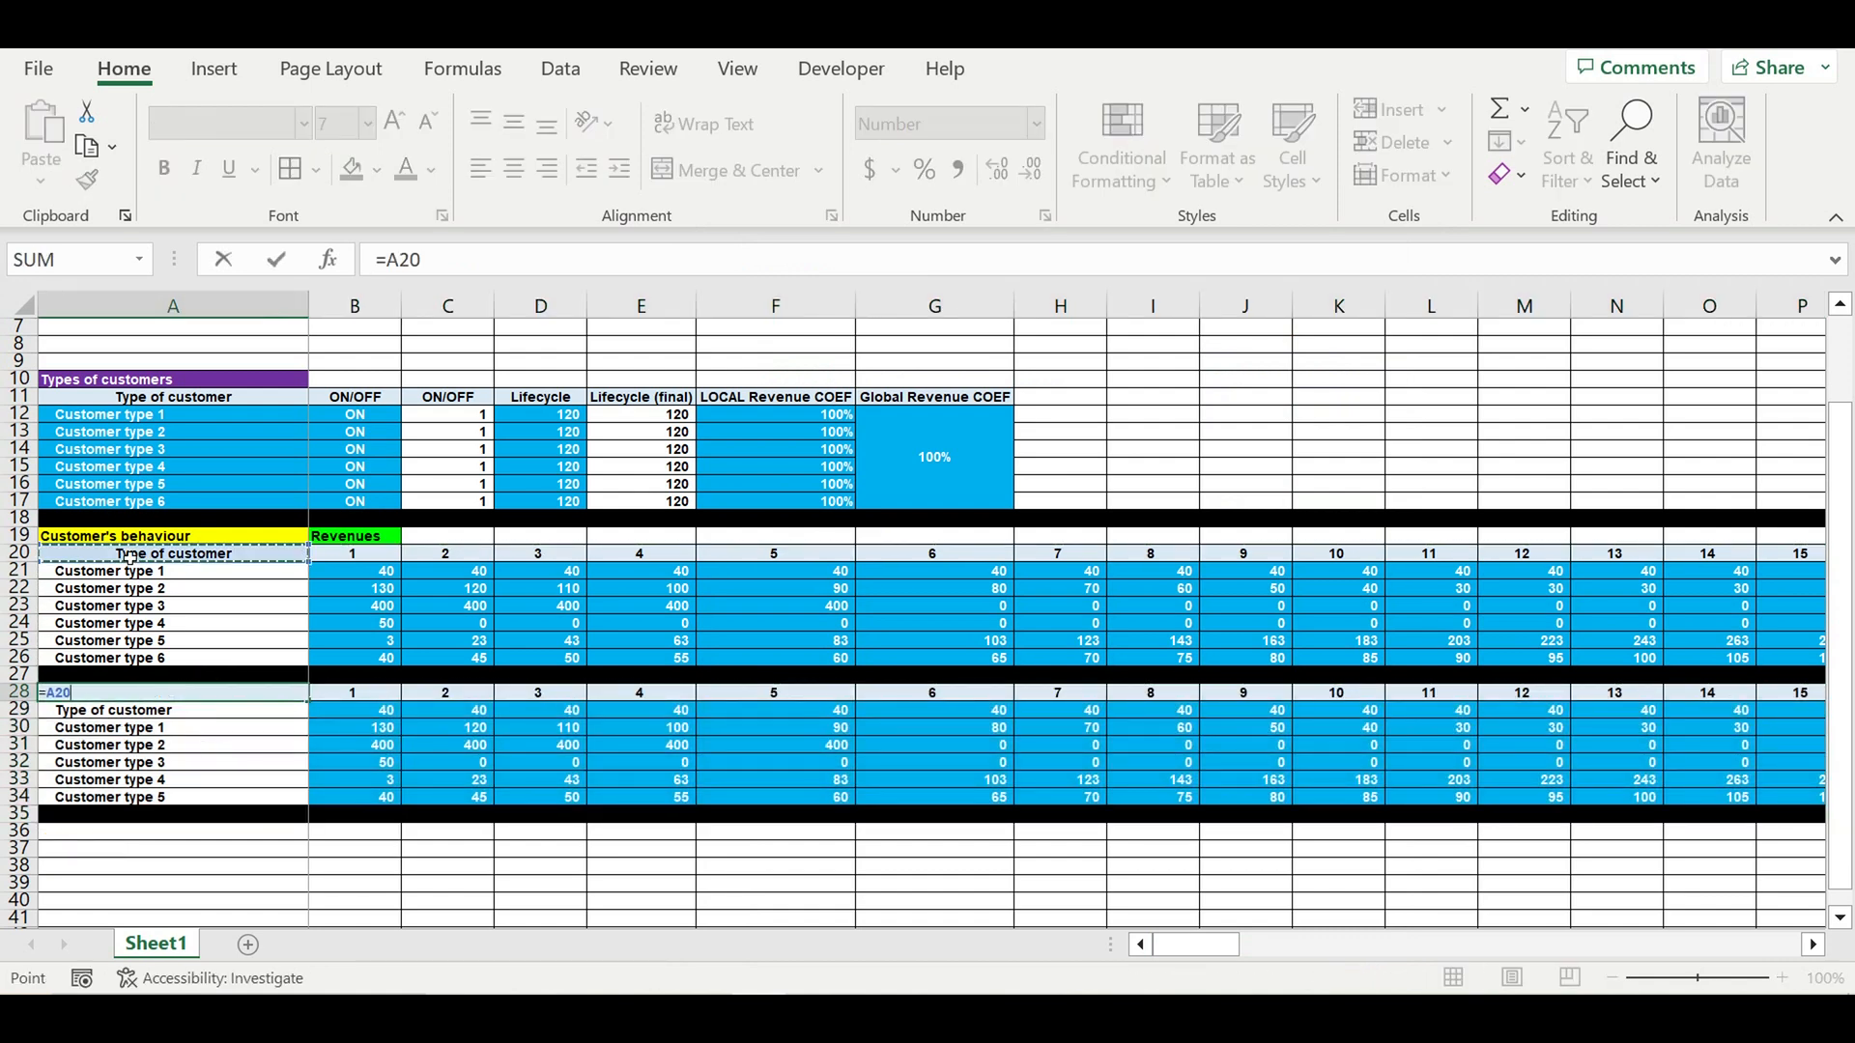
{"action": "key", "text": "Return"}
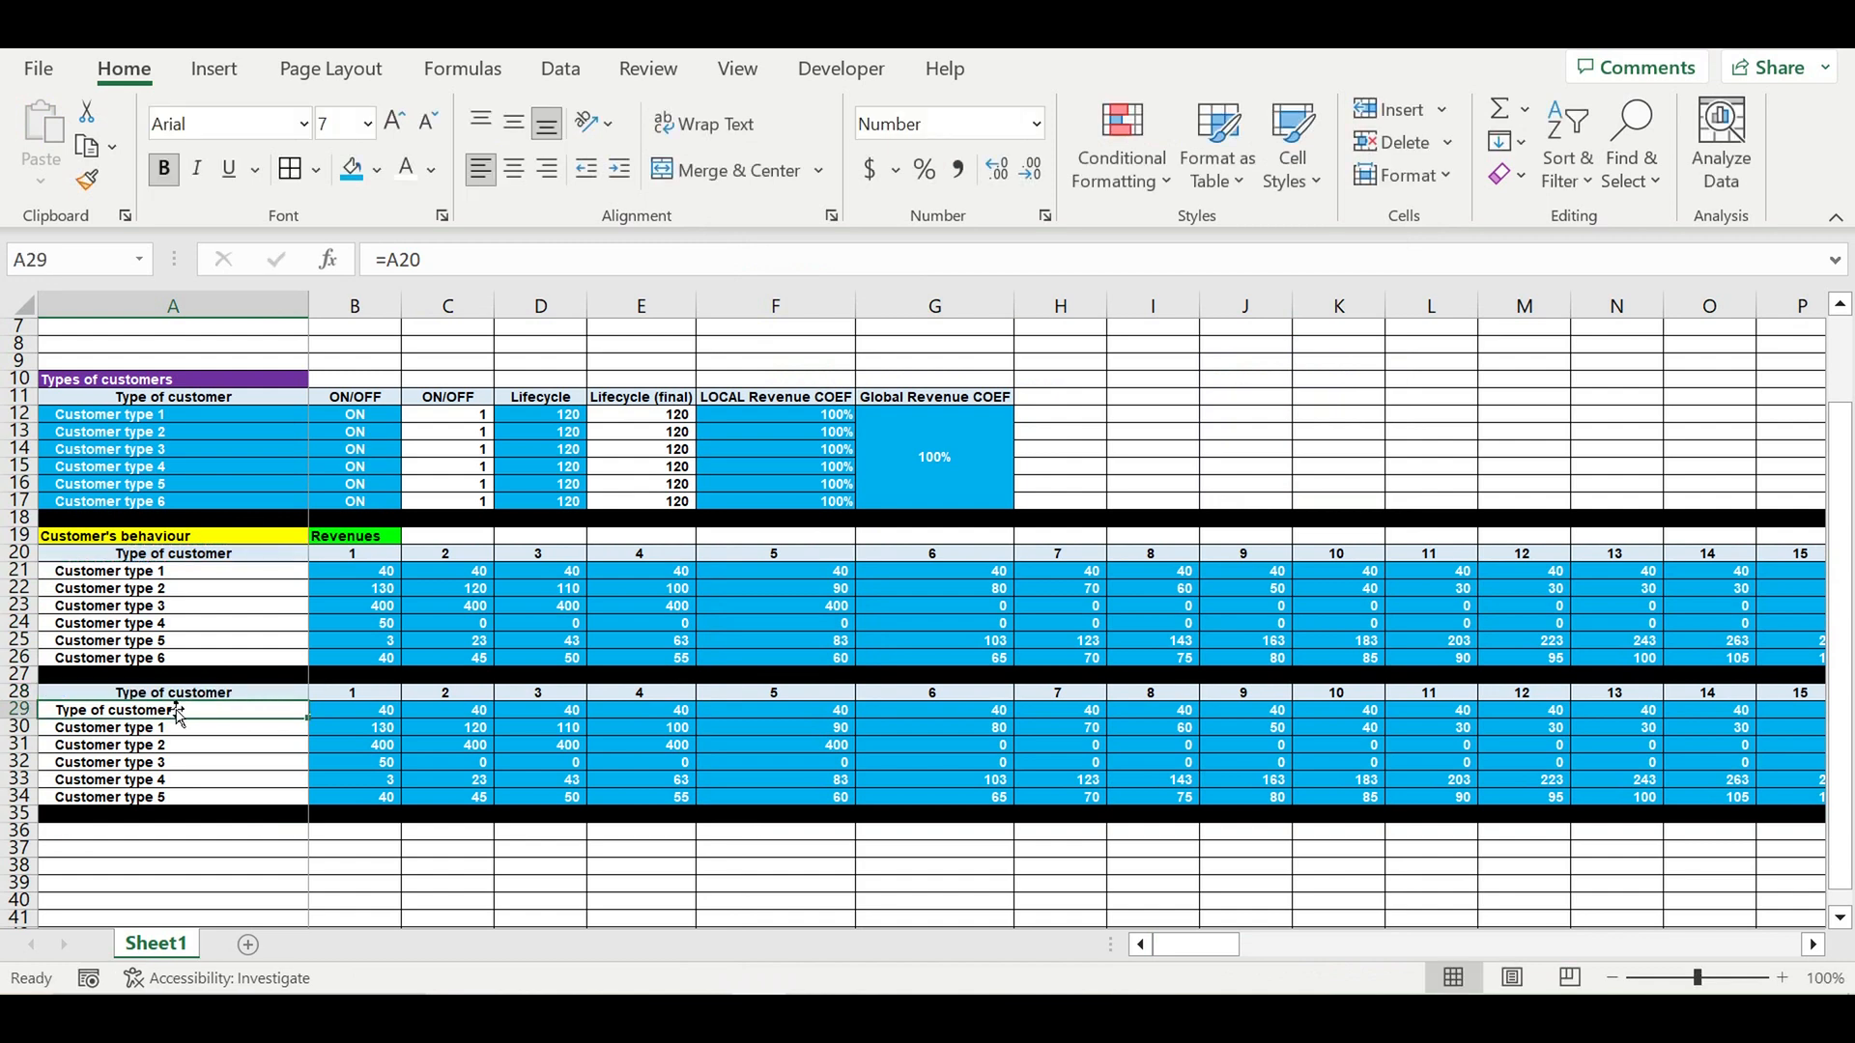
- Link the first customer label in A29 with =A21 and fill the formula down to A34
{"action": "type", "text": "="}
{"action": "left_click", "coordinate": [147, 571]}
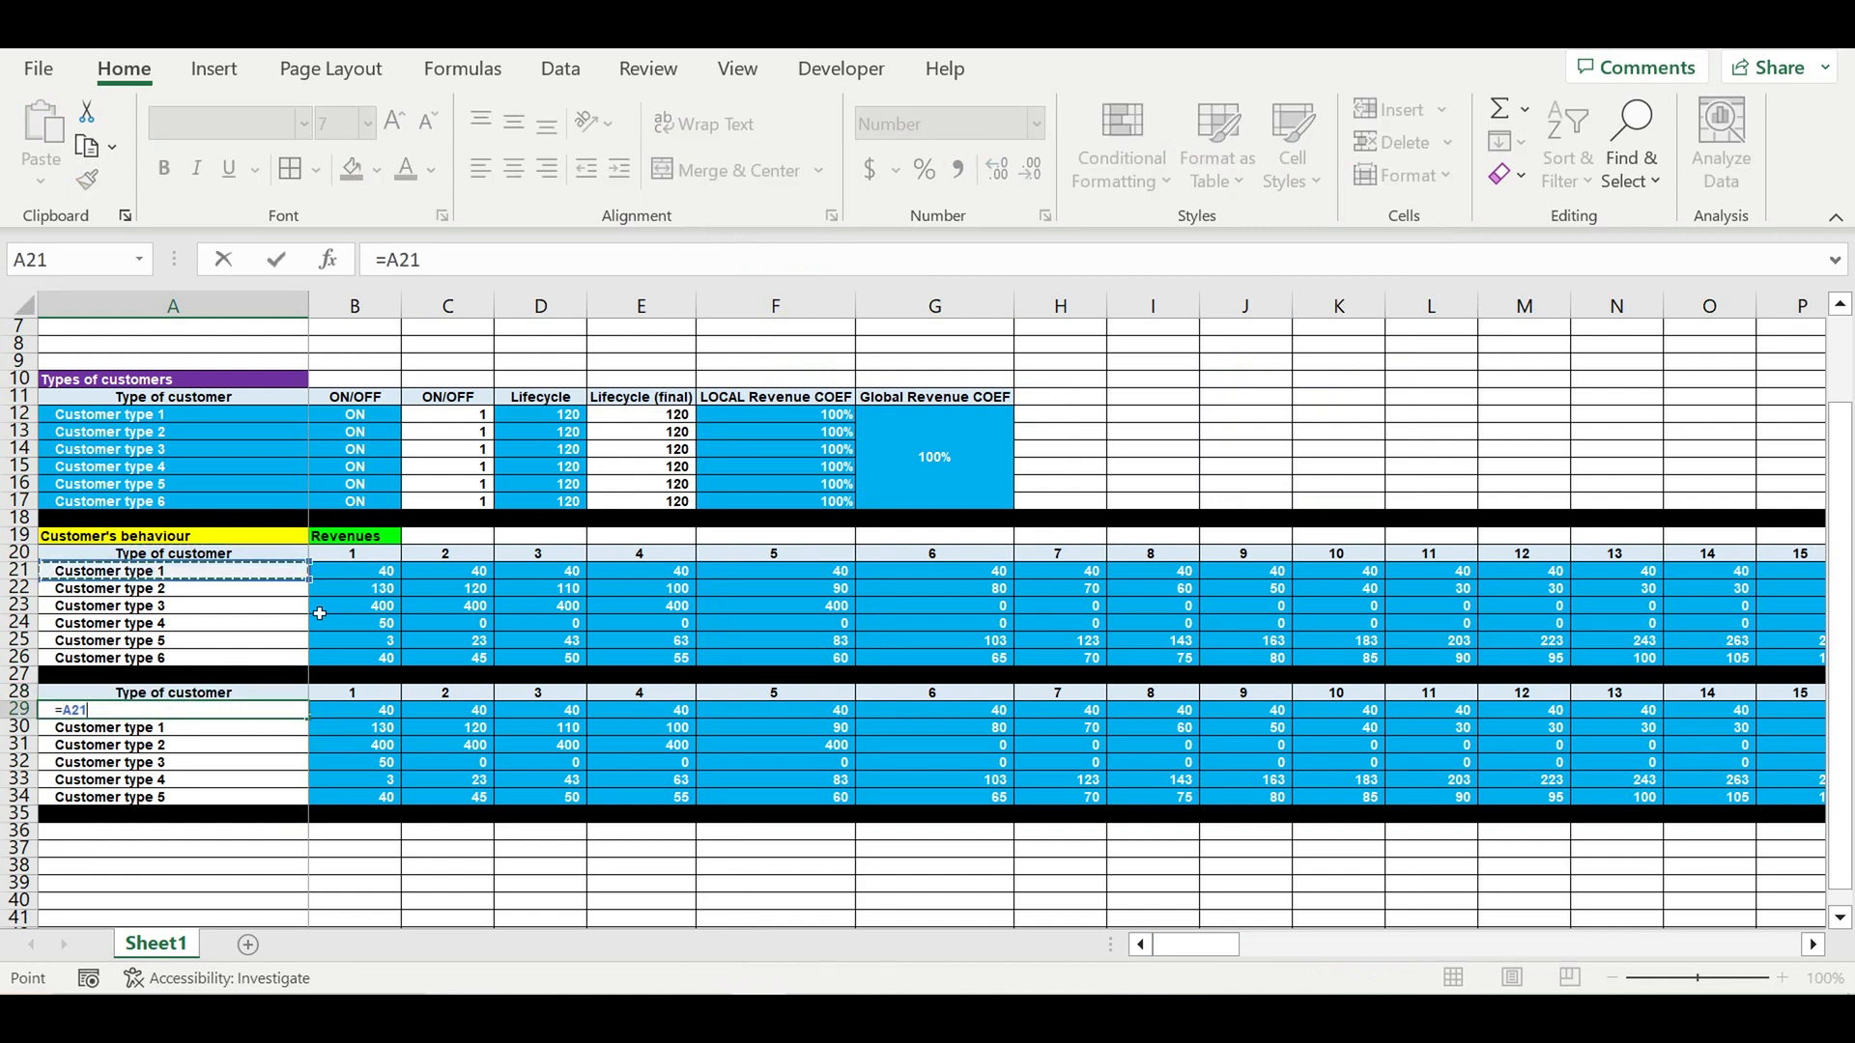
{"action": "key", "text": "Return"}
{"action": "left_click", "coordinate": [211, 716]}
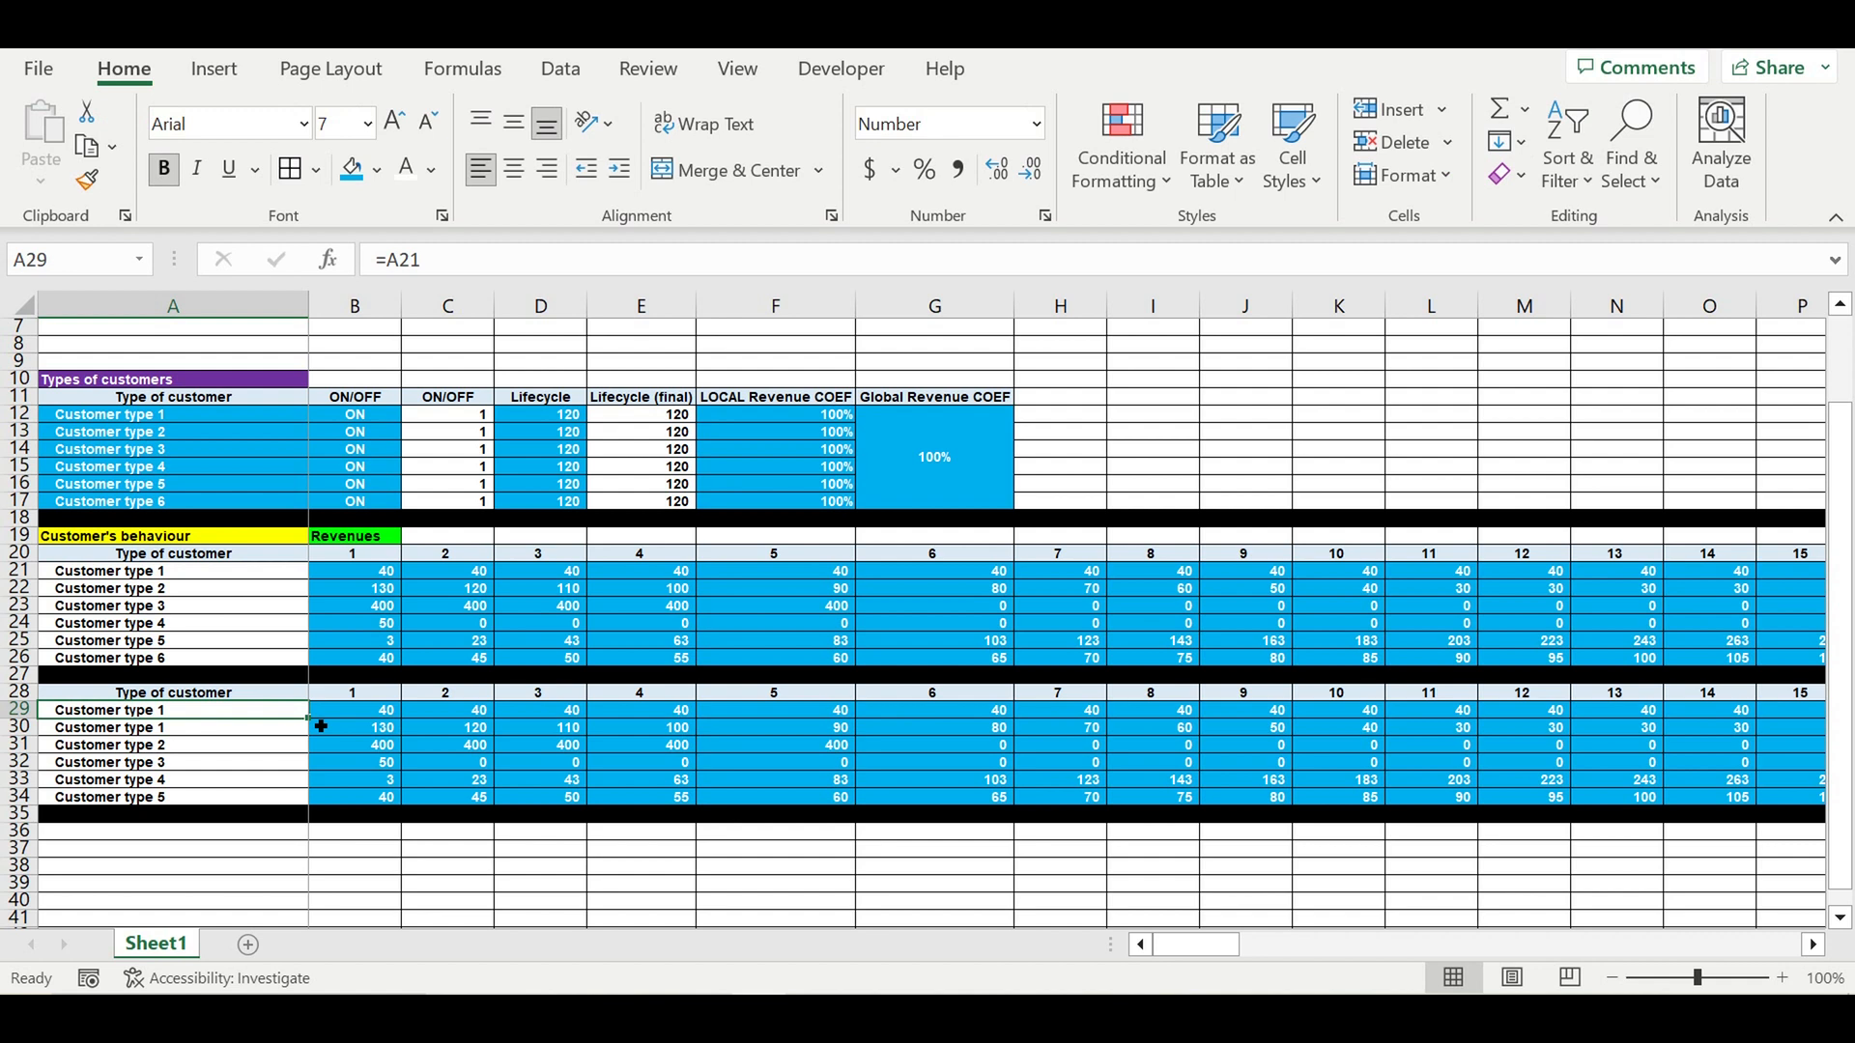
{"action": "left_click_drag", "start_coordinate": [315, 725], "coordinate": [315, 800]}
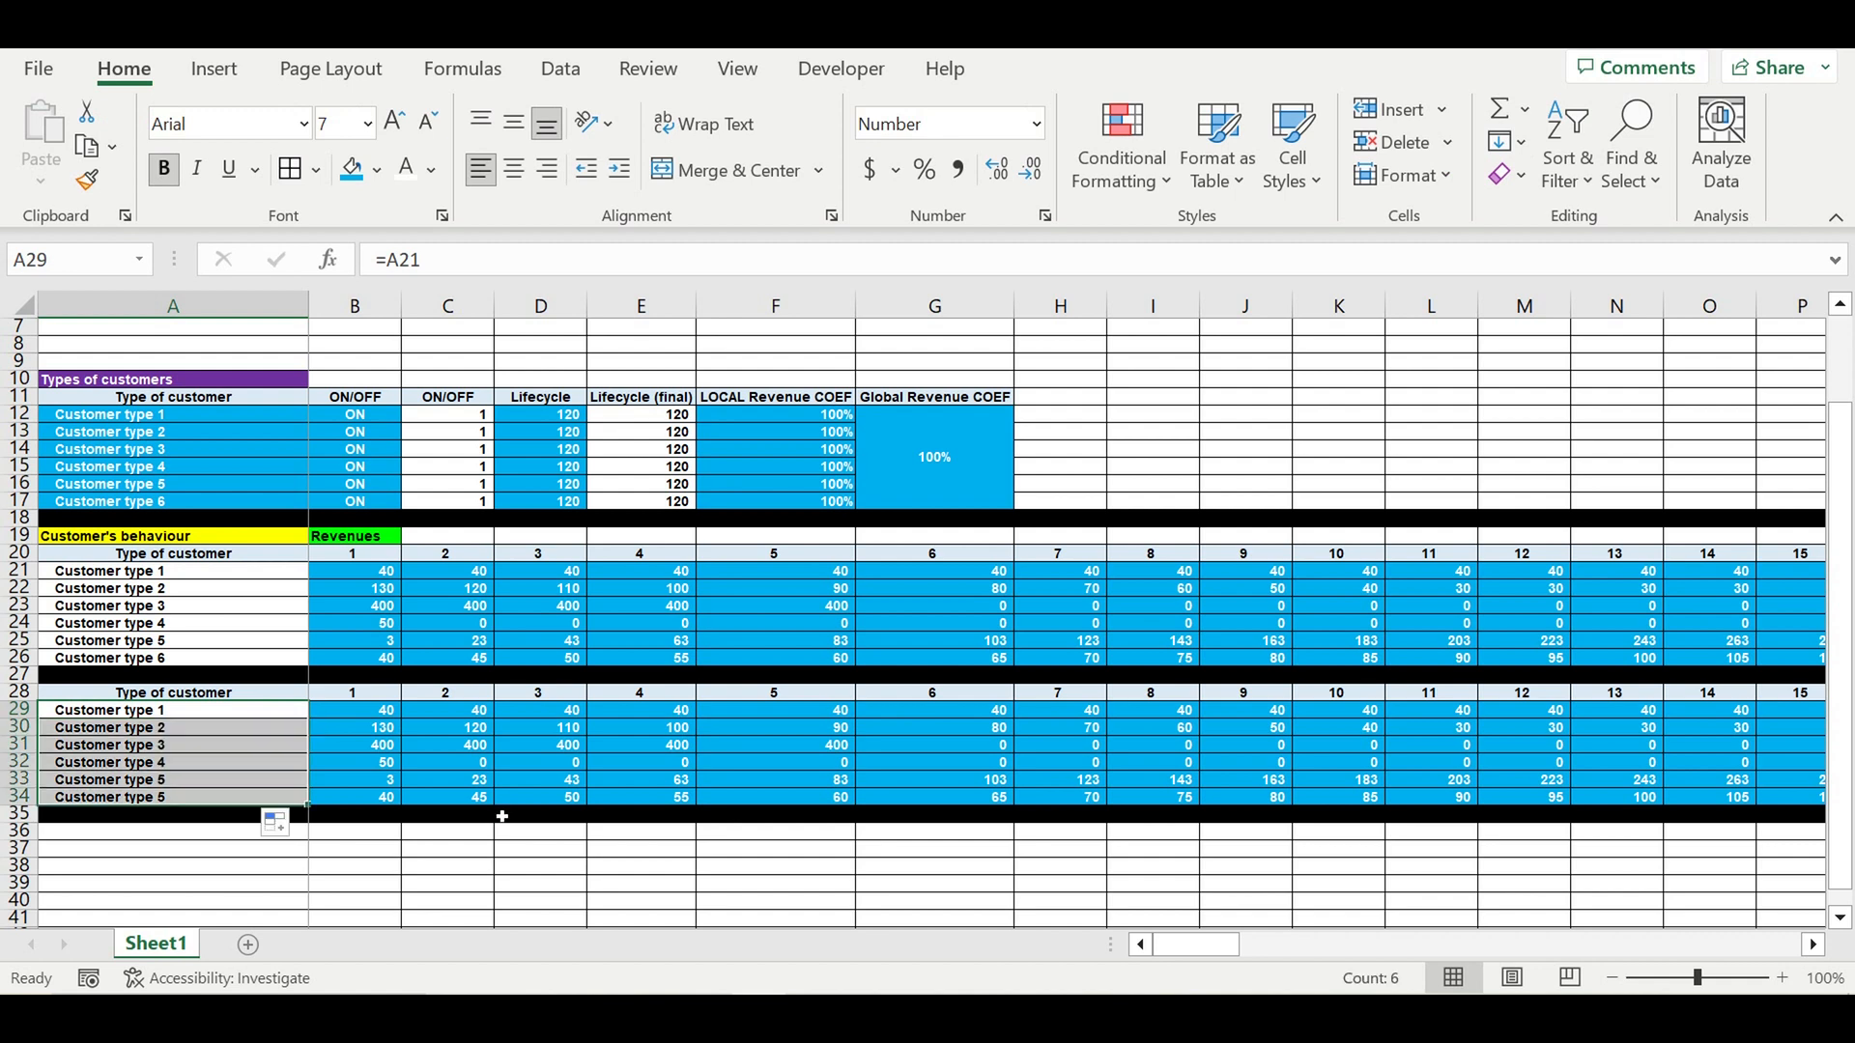
- Format B29 in the copied block as a calculation cell with black text and a white fill
{"action": "left_click", "coordinate": [387, 712]}
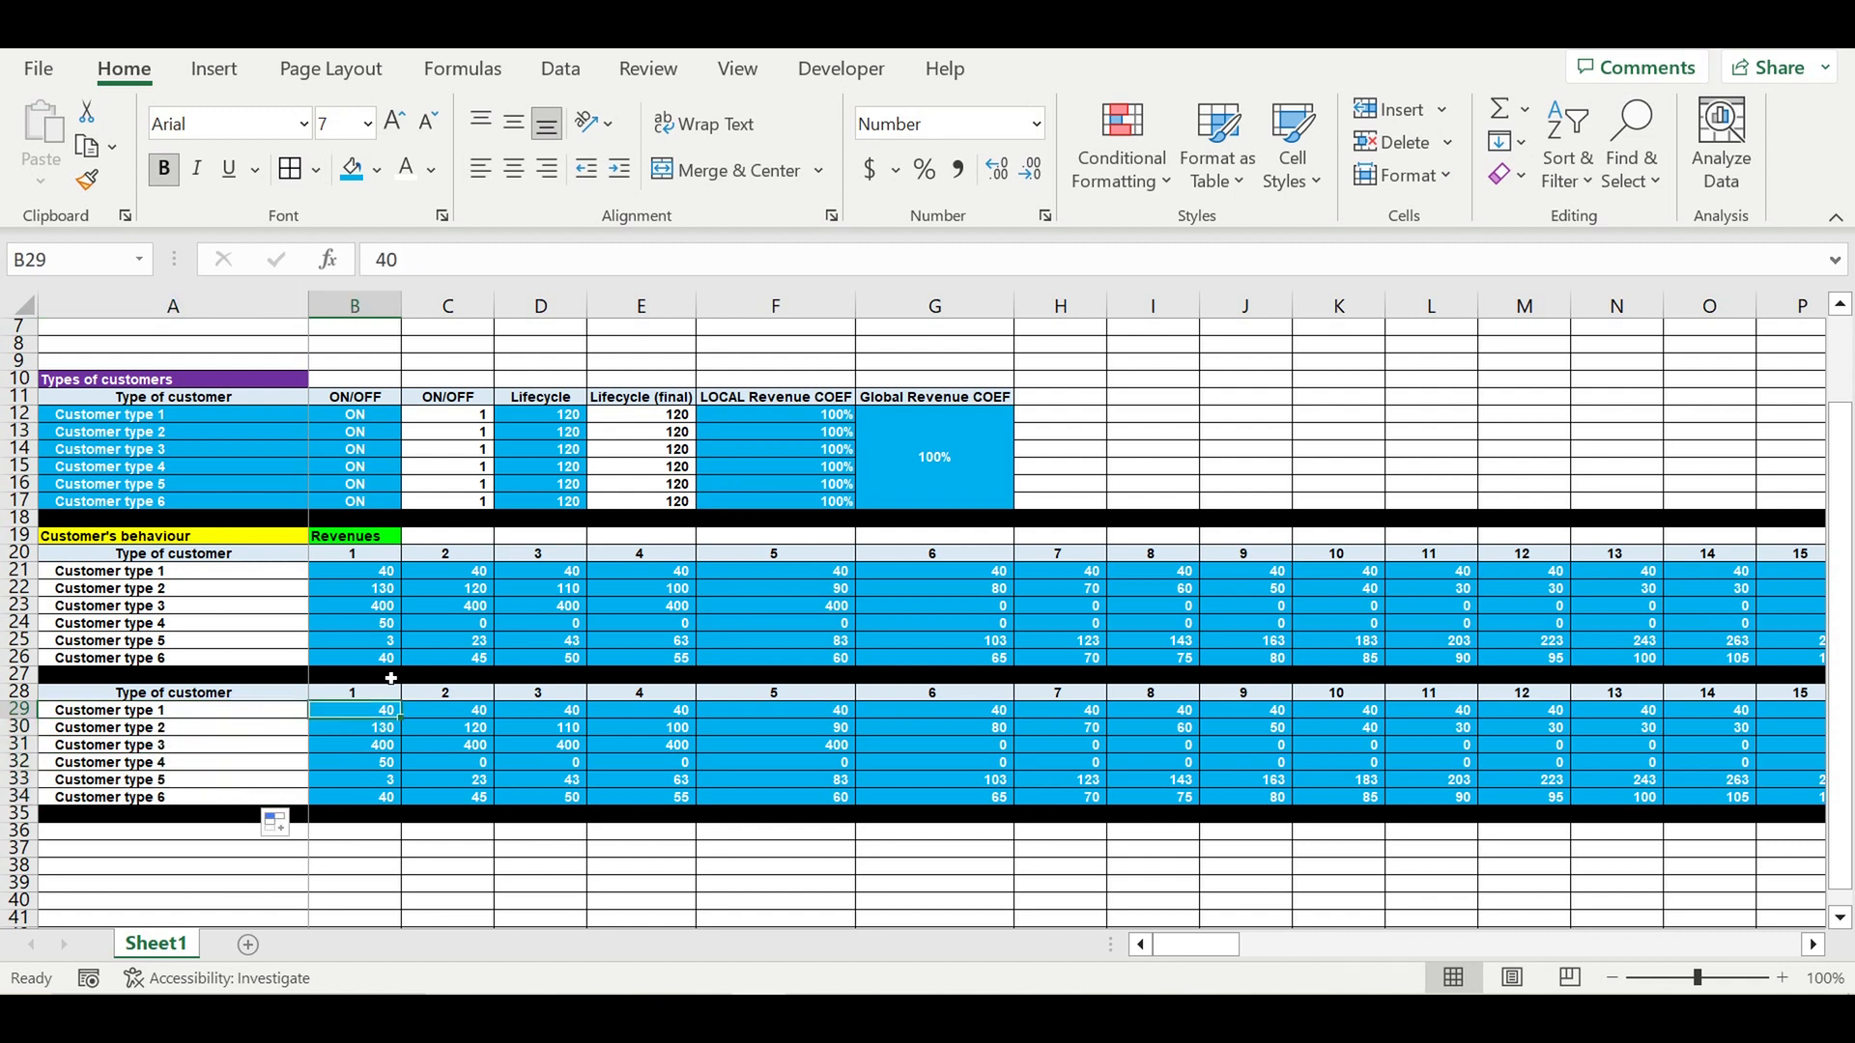
{"action": "left_click", "coordinate": [431, 170]}
{"action": "left_click", "coordinate": [377, 170]}
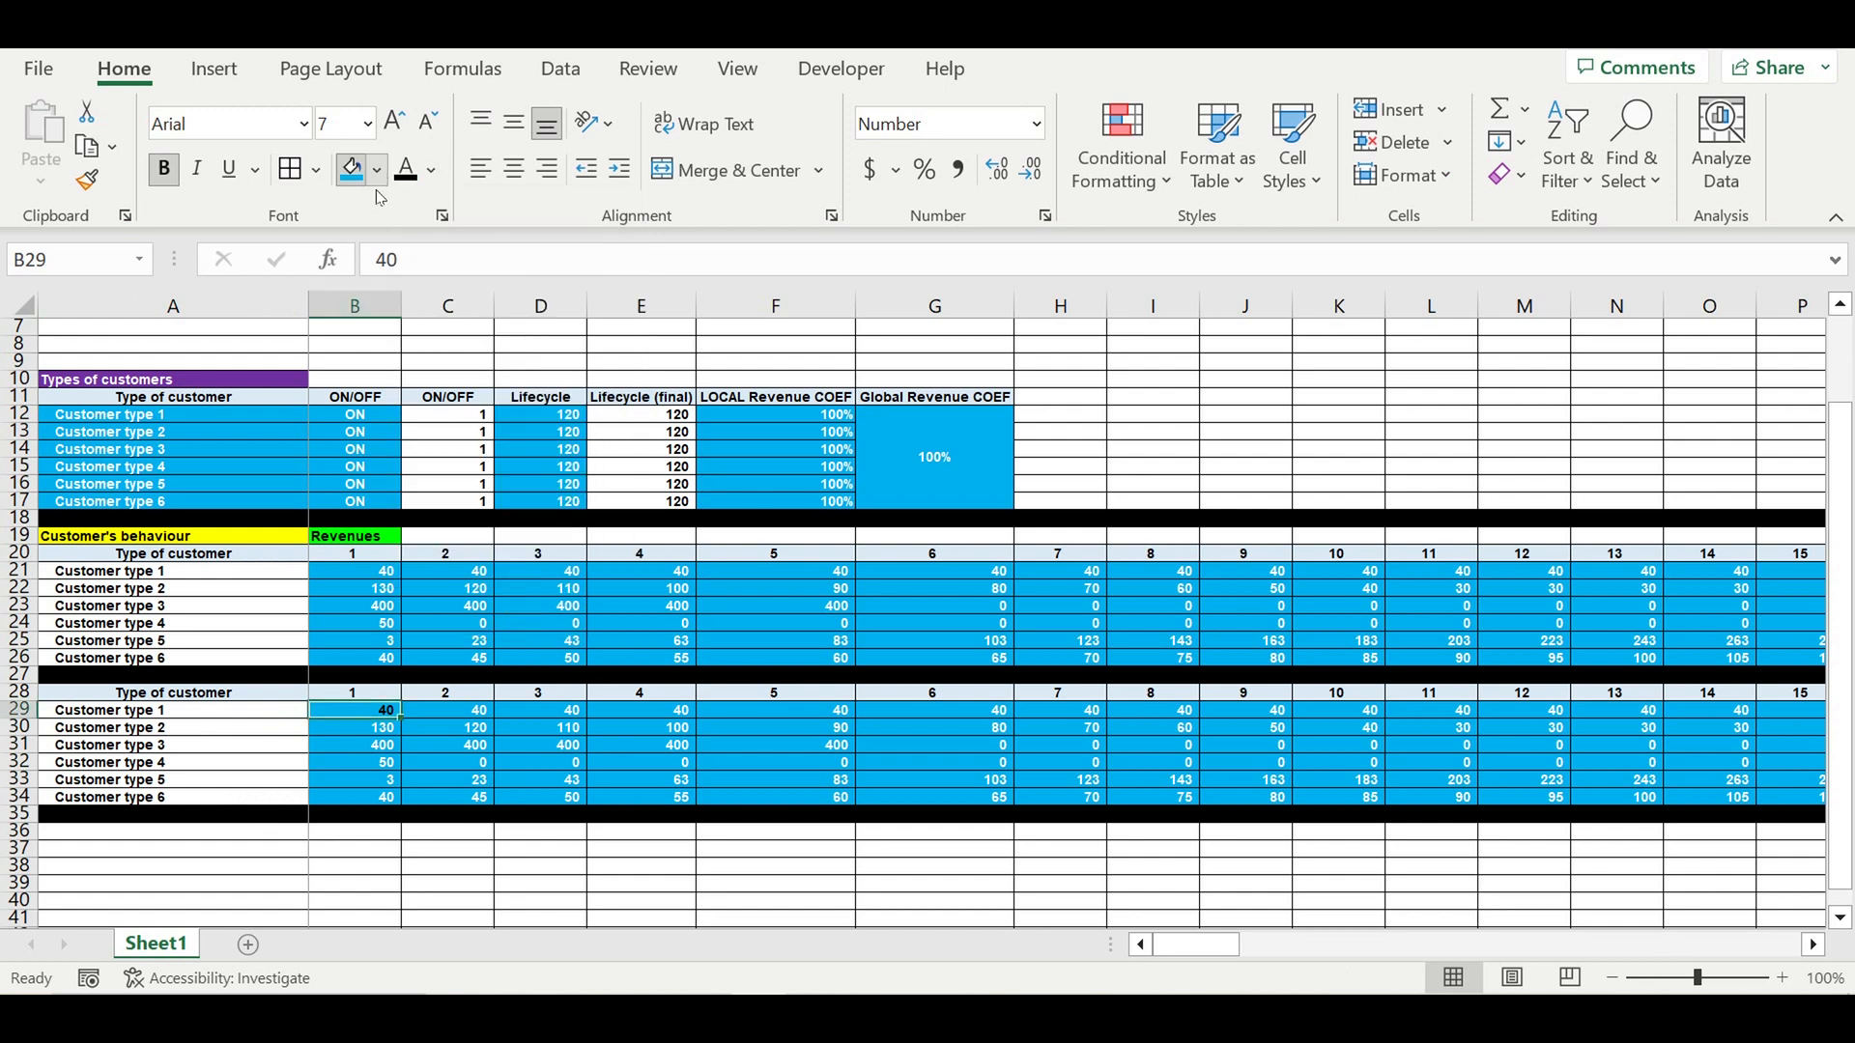
{"action": "left_click", "coordinate": [377, 170]}
{"action": "left_click", "coordinate": [353, 247]}
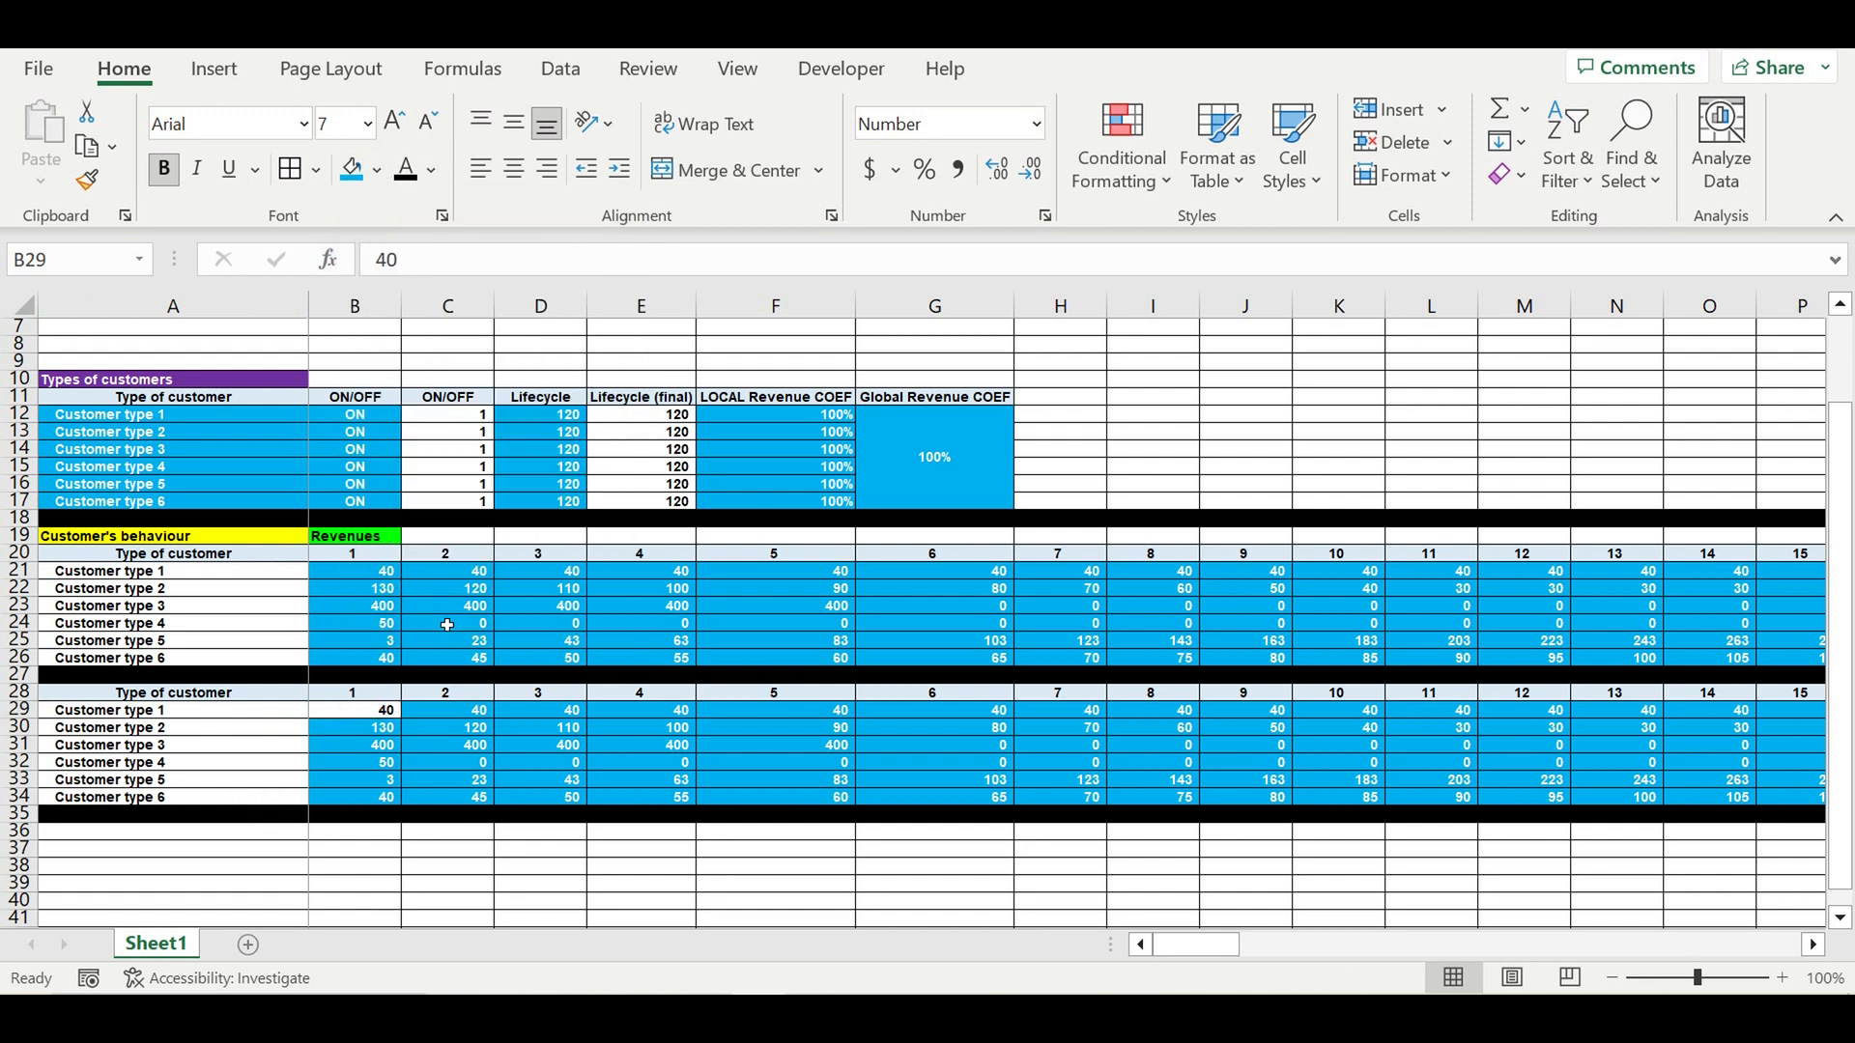
{"action": "left_click", "coordinate": [478, 864]}
- Begin B29's formula by multiplying period 1 revenue by the numeric ON/OFF switch with a fixed column: =B21*$C12
{"action": "left_click", "coordinate": [380, 720]}
{"action": "type", "text": "="}
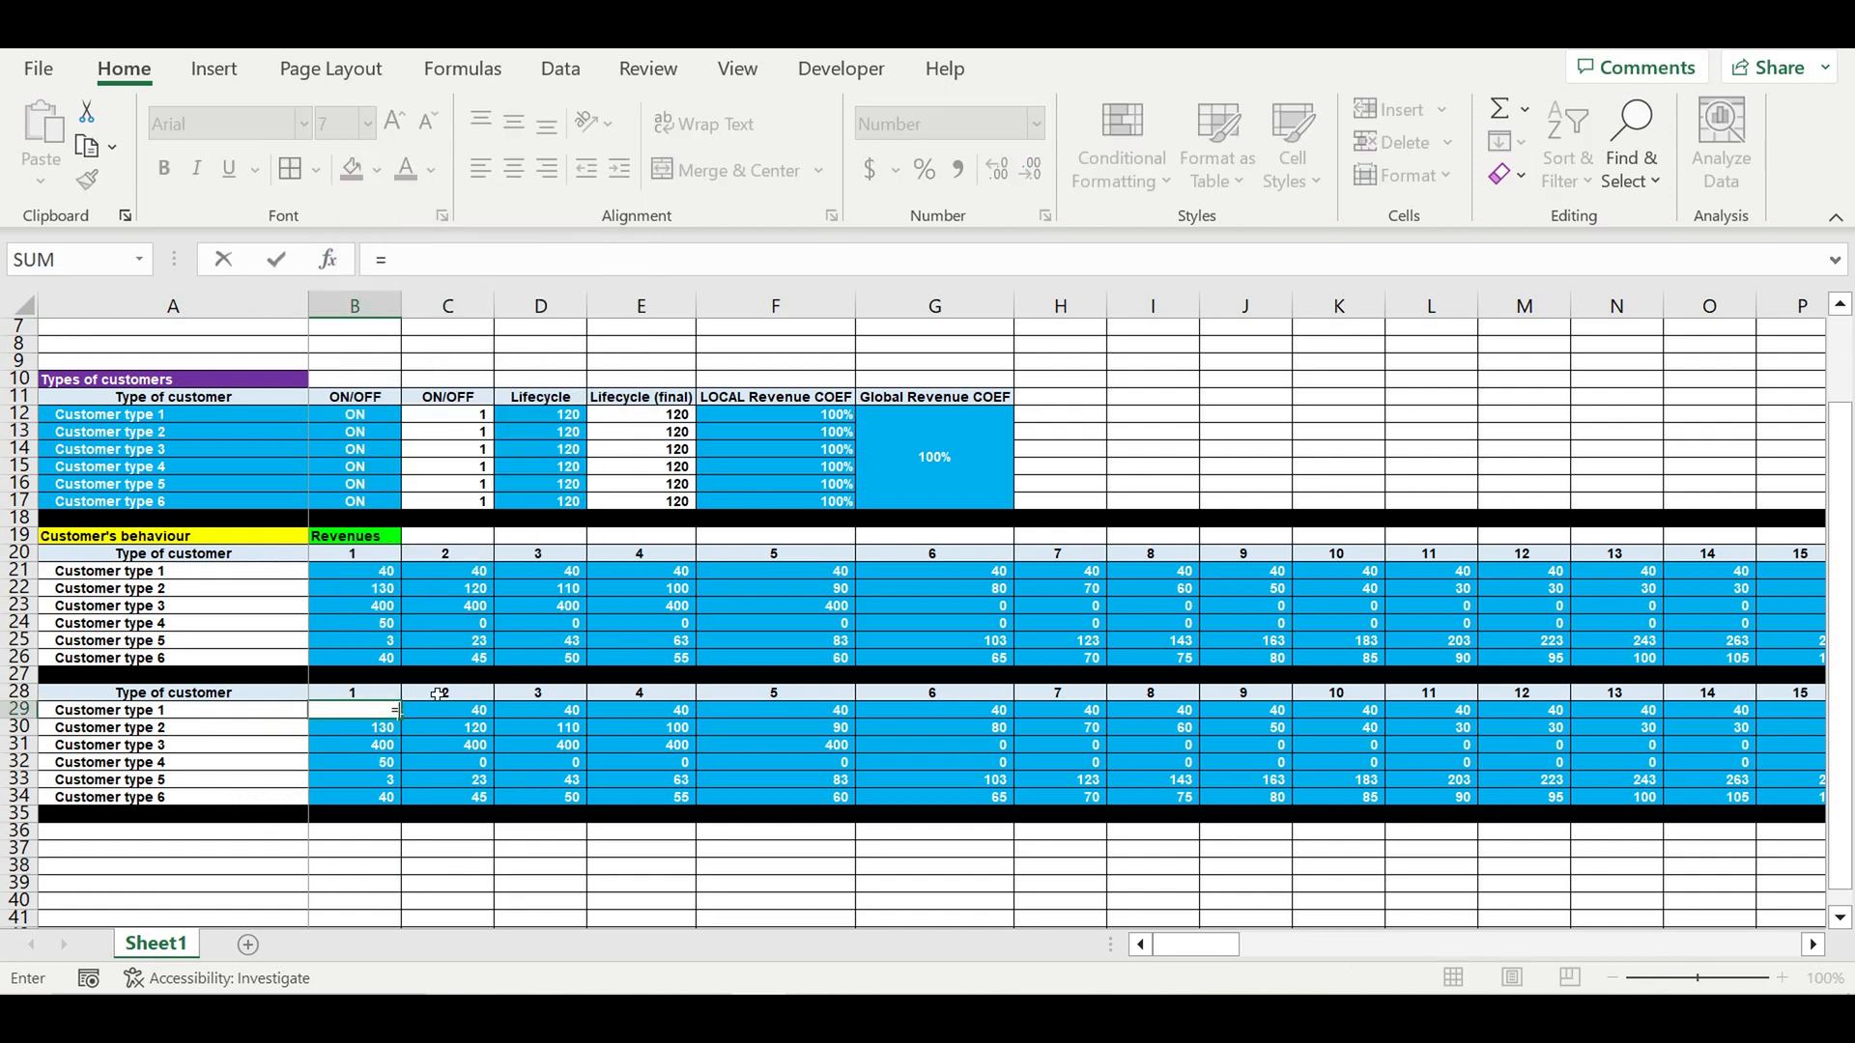
{"action": "left_click", "coordinate": [380, 578]}
{"action": "type", "text": "*"}
{"action": "left_click", "coordinate": [468, 264]}
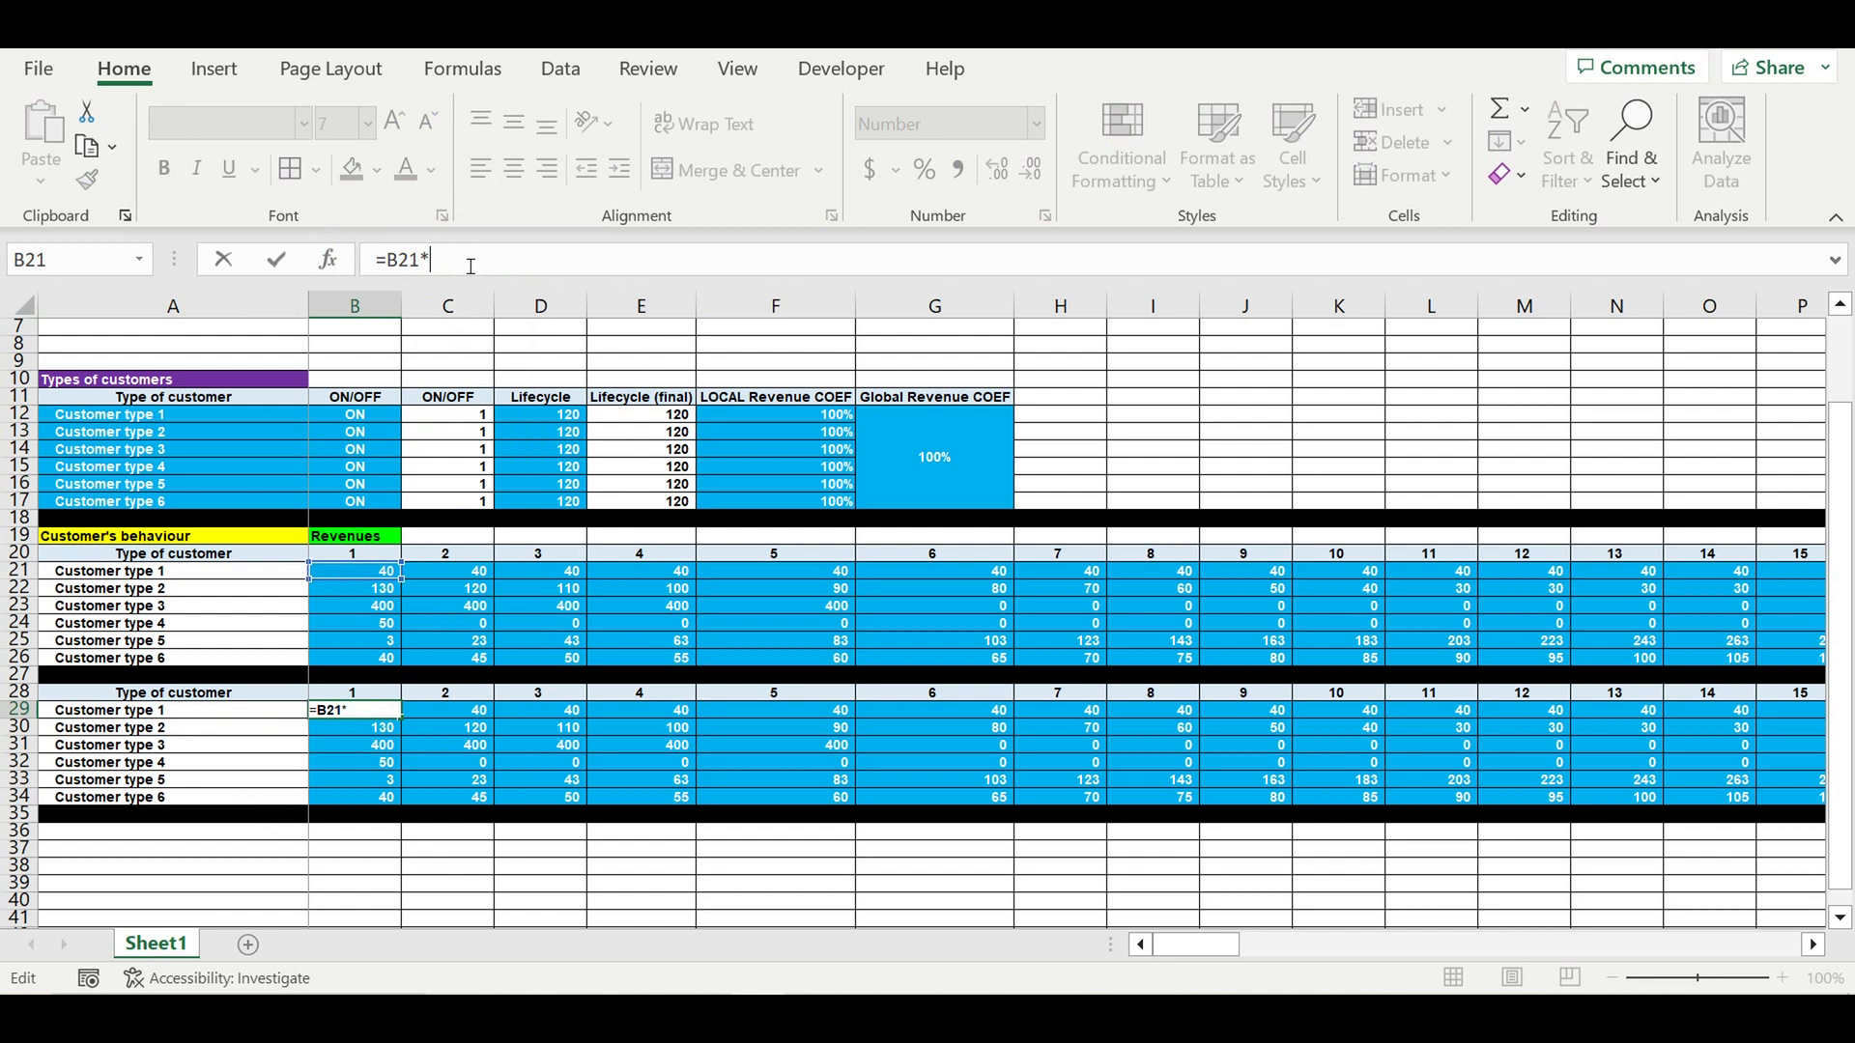
{"action": "left_click", "coordinate": [467, 423]}
{"action": "left_click", "coordinate": [438, 267]}
{"action": "type", "text": "$C12"}
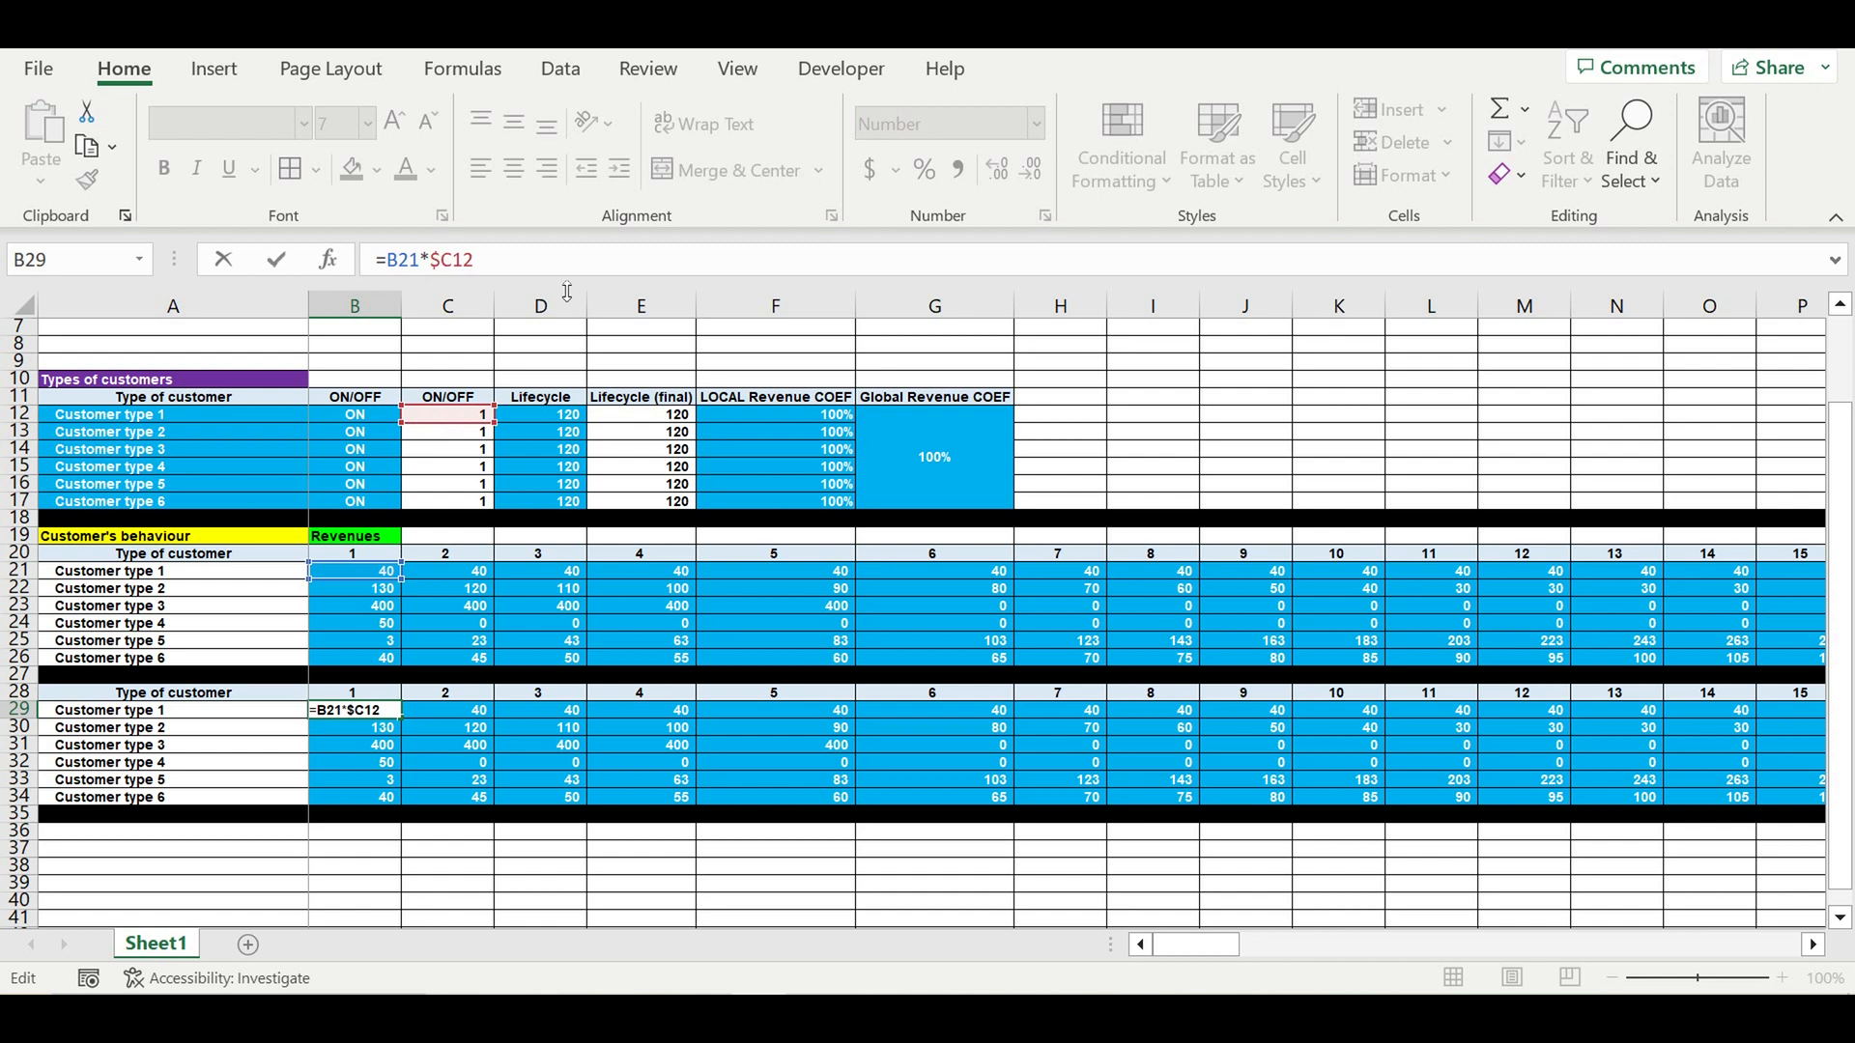
- Extend B29's formula with the local revenue coefficient, fixing its column as $F12
{"action": "left_click", "coordinate": [508, 253]}
{"action": "type", "text": "*"}
{"action": "left_click", "coordinate": [792, 420]}
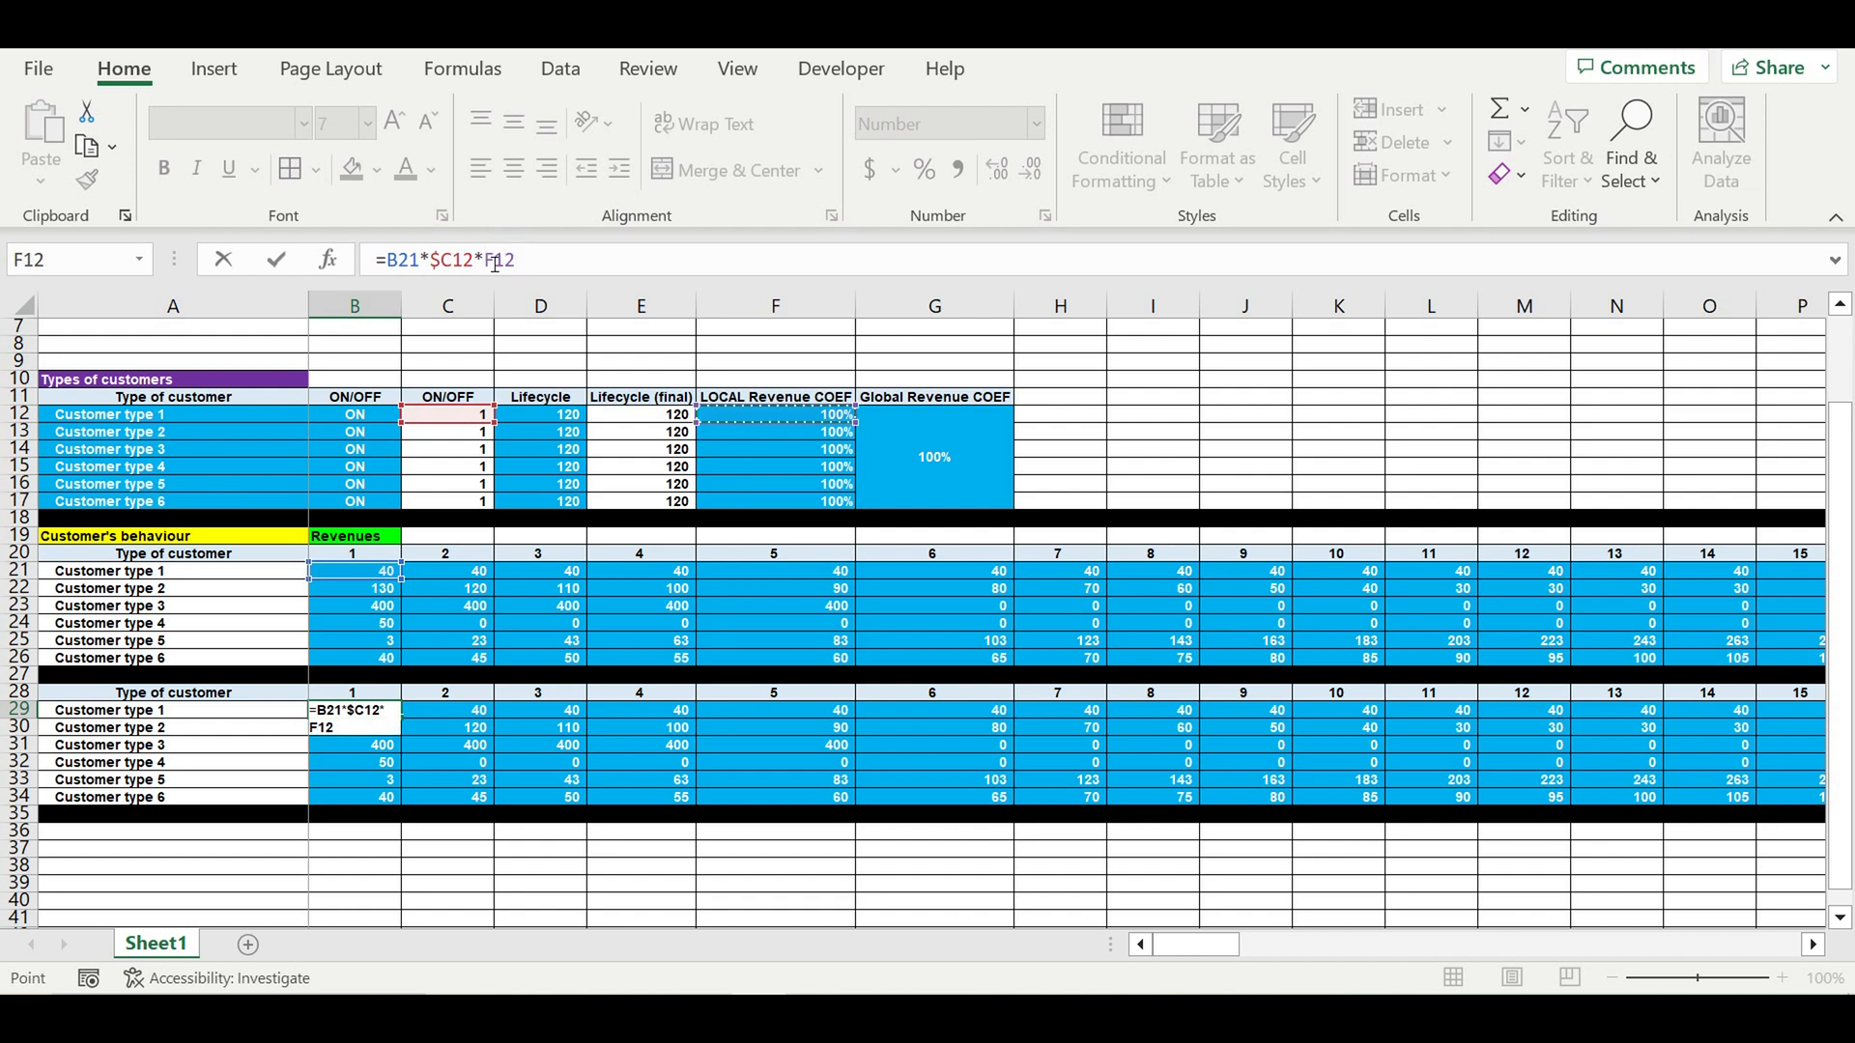
{"action": "left_click", "coordinate": [496, 263]}
{"action": "type", "text": "$"}
{"action": "left_click", "coordinate": [571, 275]}
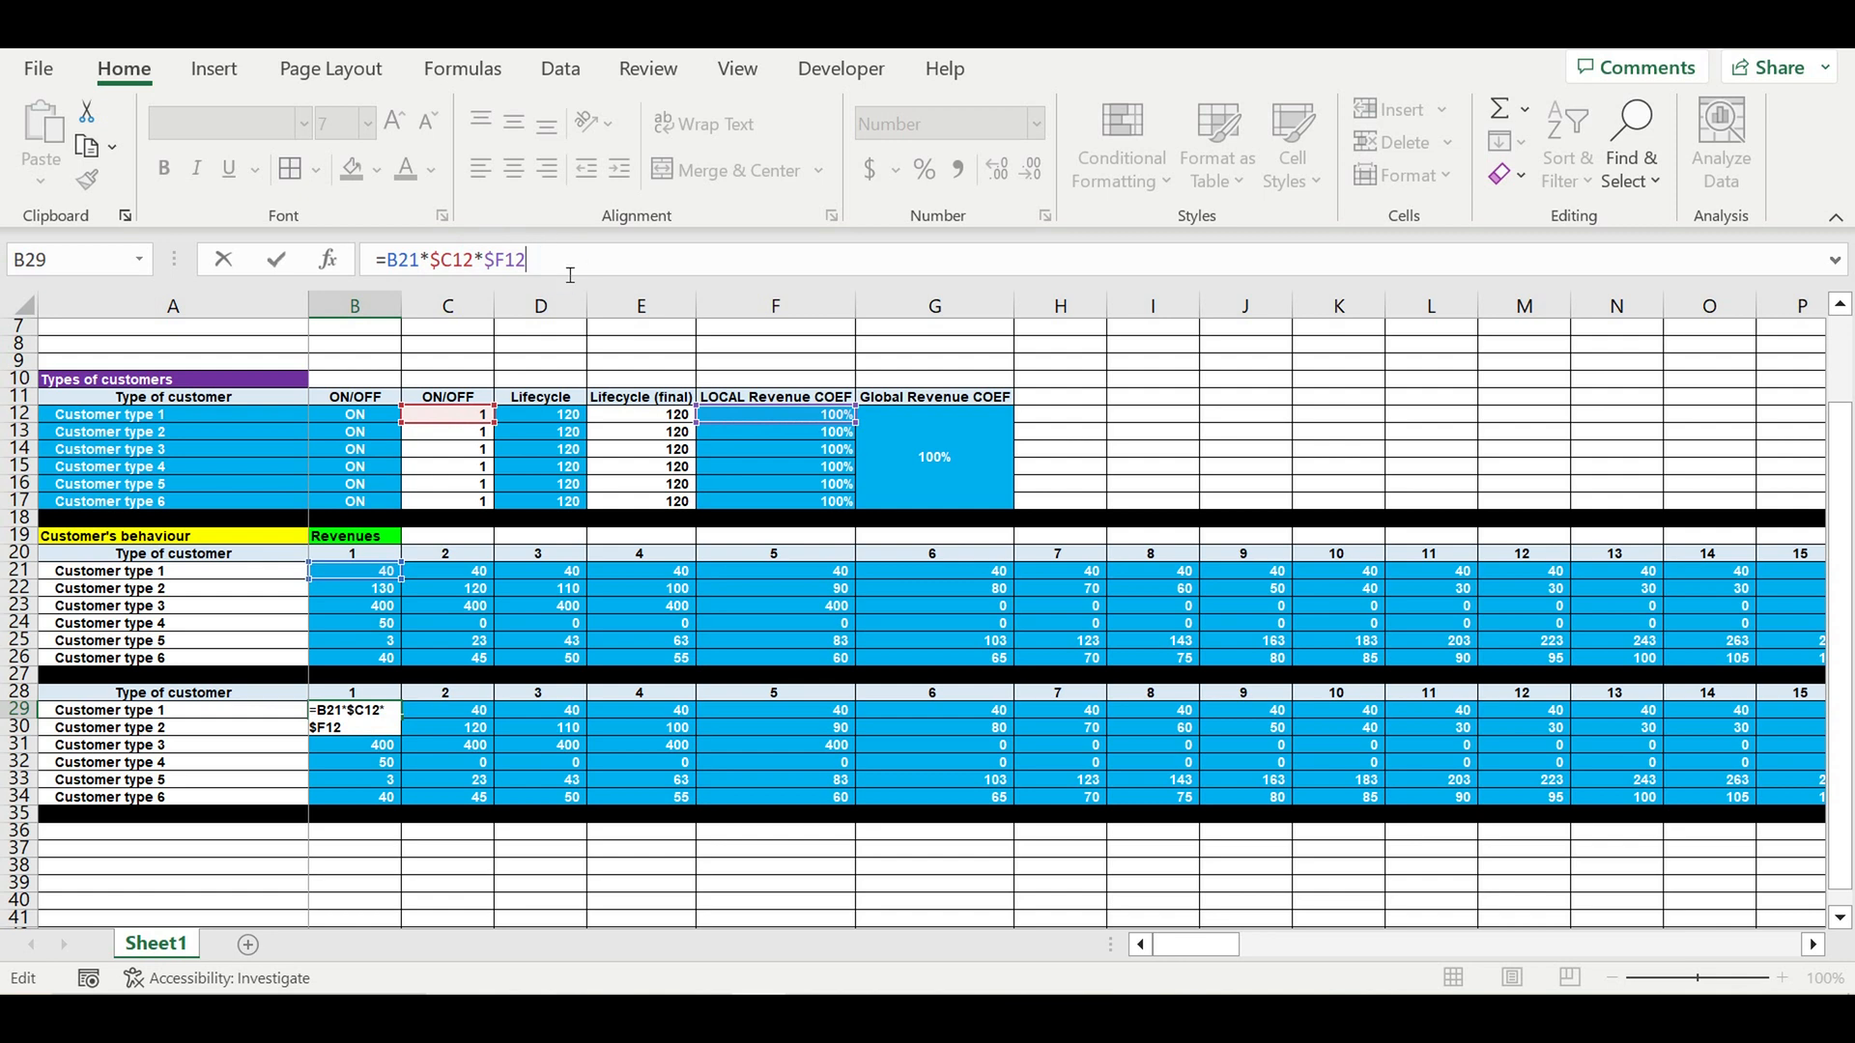
- Complete B29's formula with the global revenue coefficient as the absolute reference $G$12
{"action": "type", "text": "*"}
{"action": "left_click", "coordinate": [938, 469]}
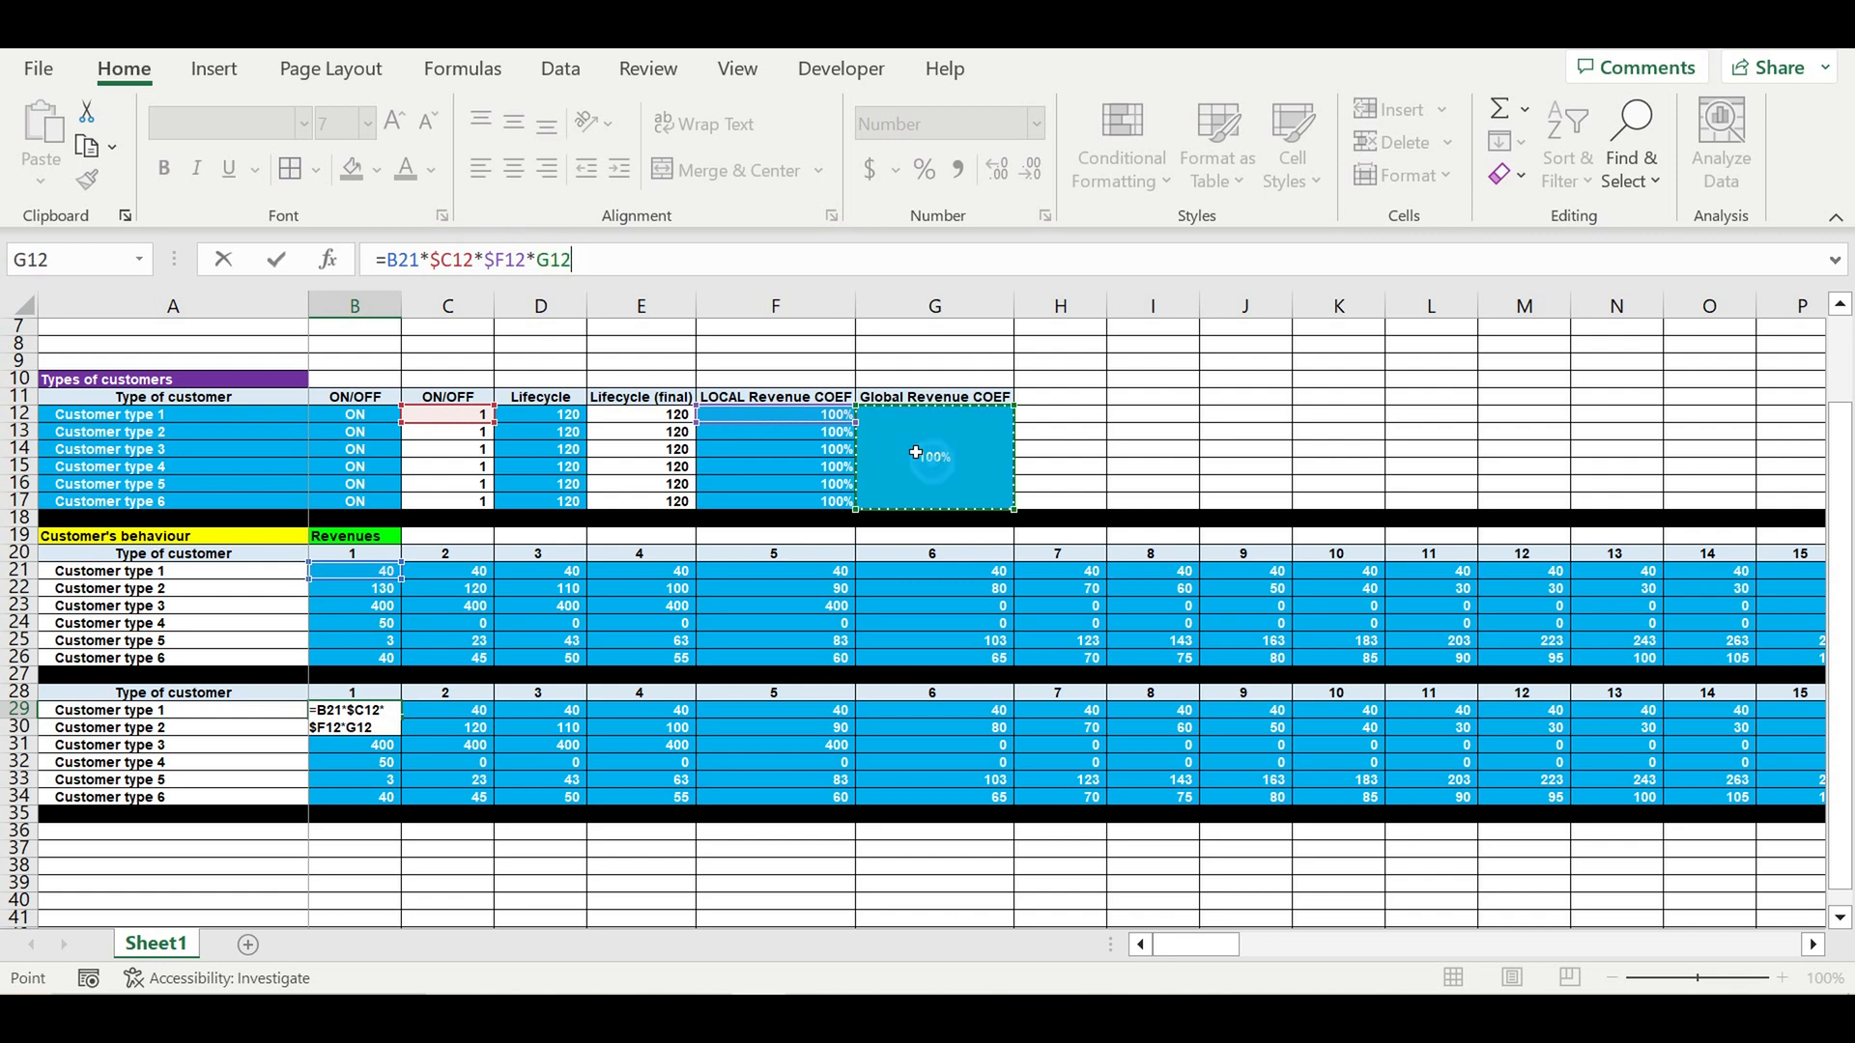
{"action": "left_click", "coordinate": [539, 259]}
{"action": "type", "text": "$"}
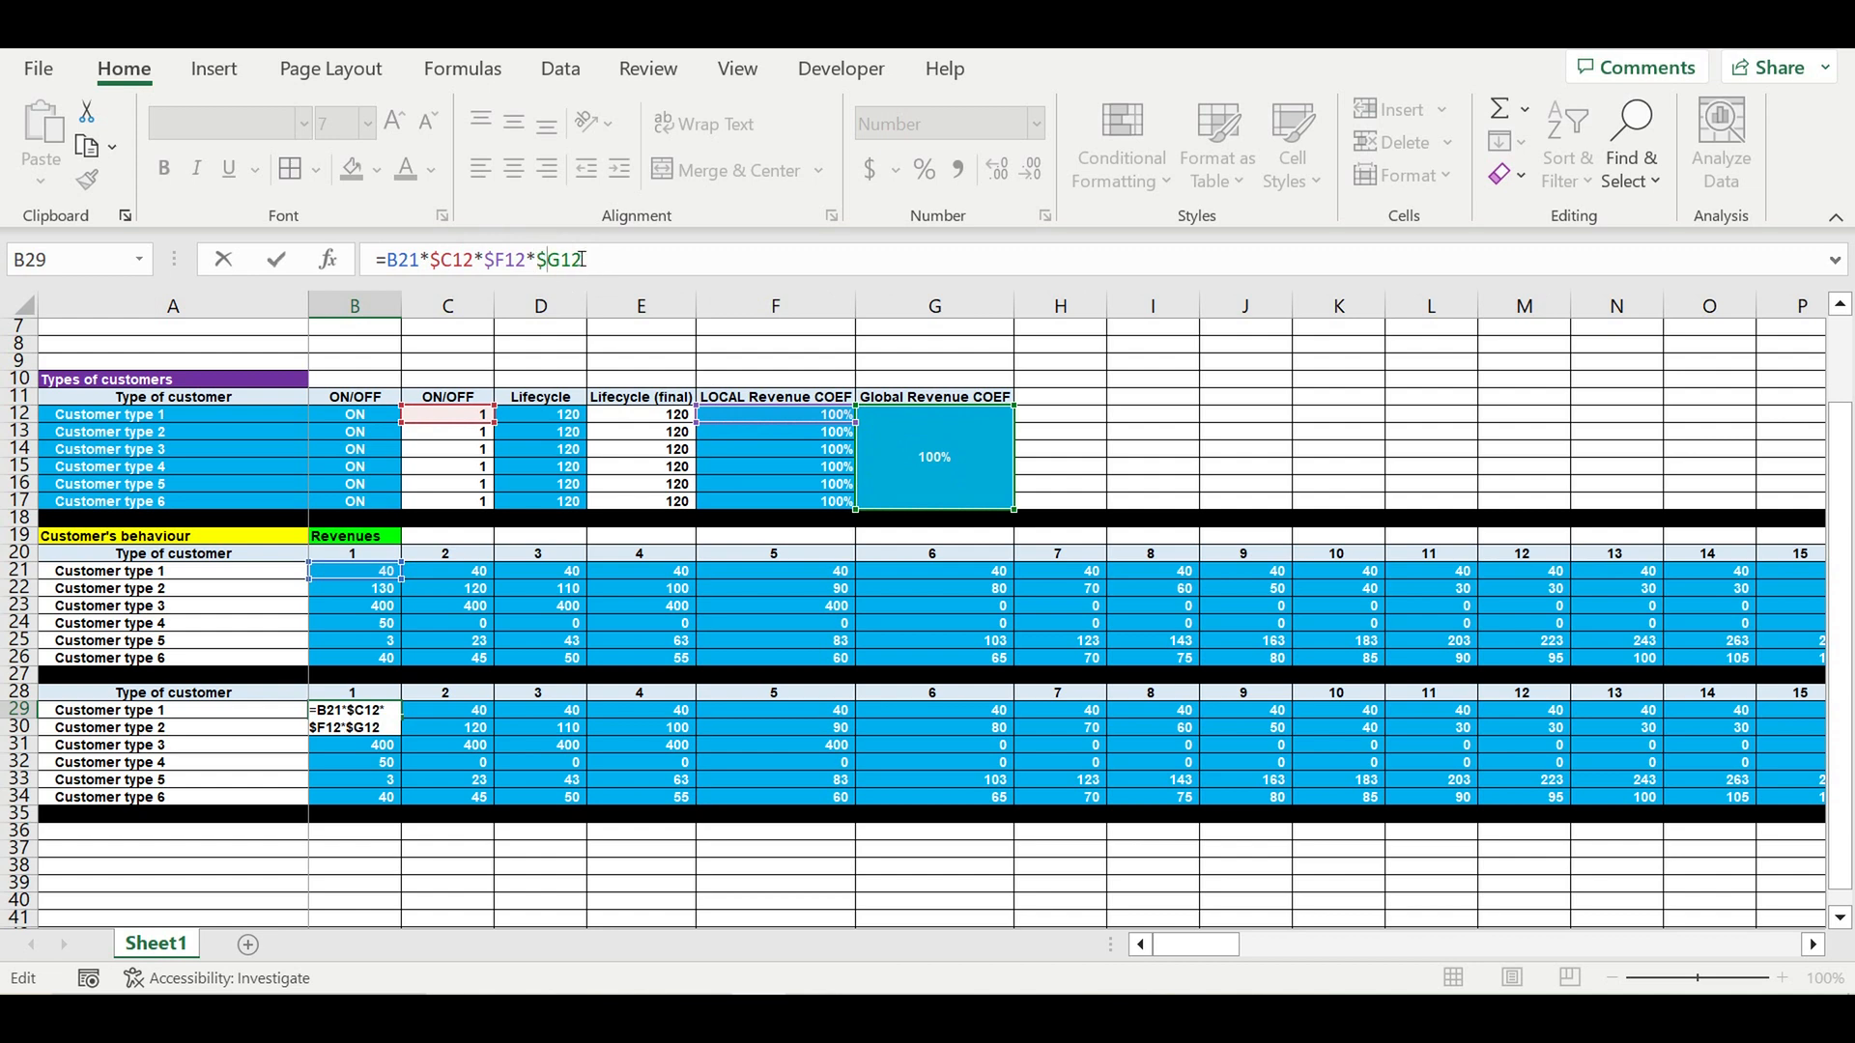
{"action": "key", "text": "Return"}
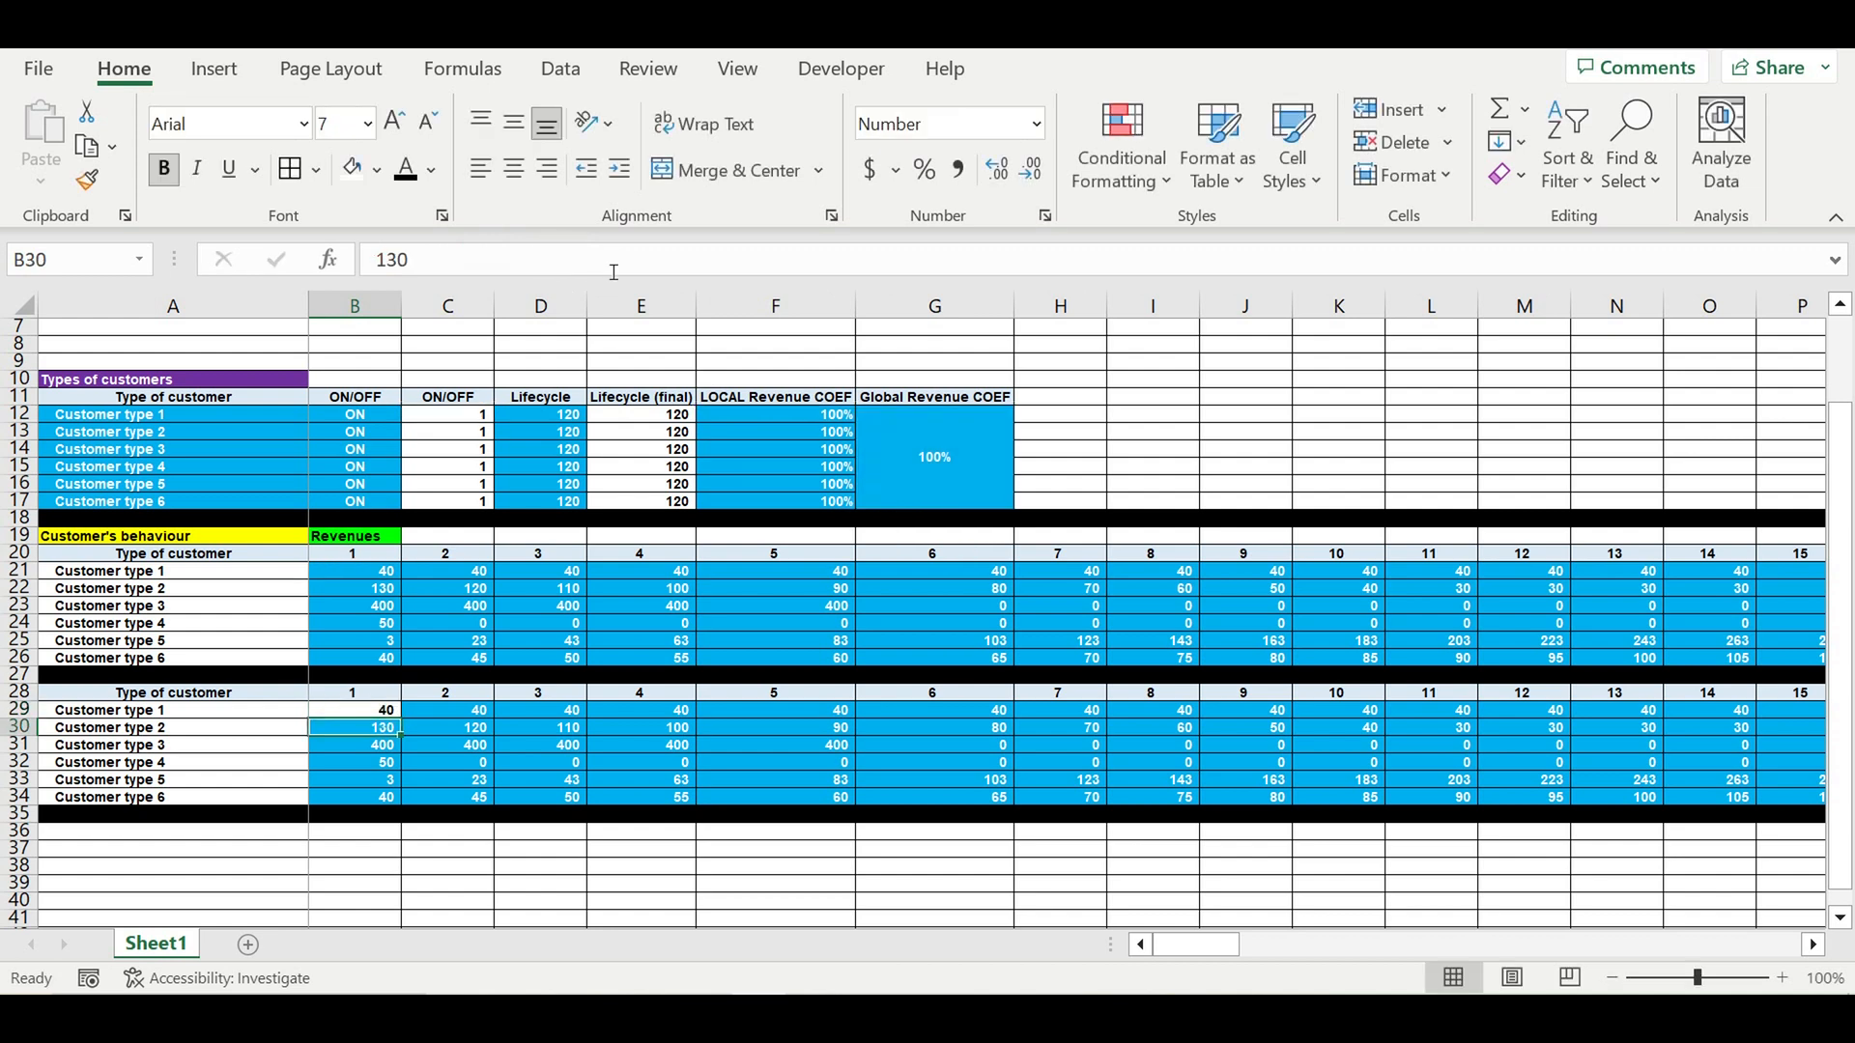
- Fill B29's formula and formatting across all 120 periods and six customer types in B29:DQ34, and check C33's formula
{"action": "left_click", "coordinate": [381, 715]}
{"action": "left_click_drag", "start_coordinate": [410, 726], "coordinate": [1614, 739]}
{"action": "left_click", "coordinate": [1620, 744]}
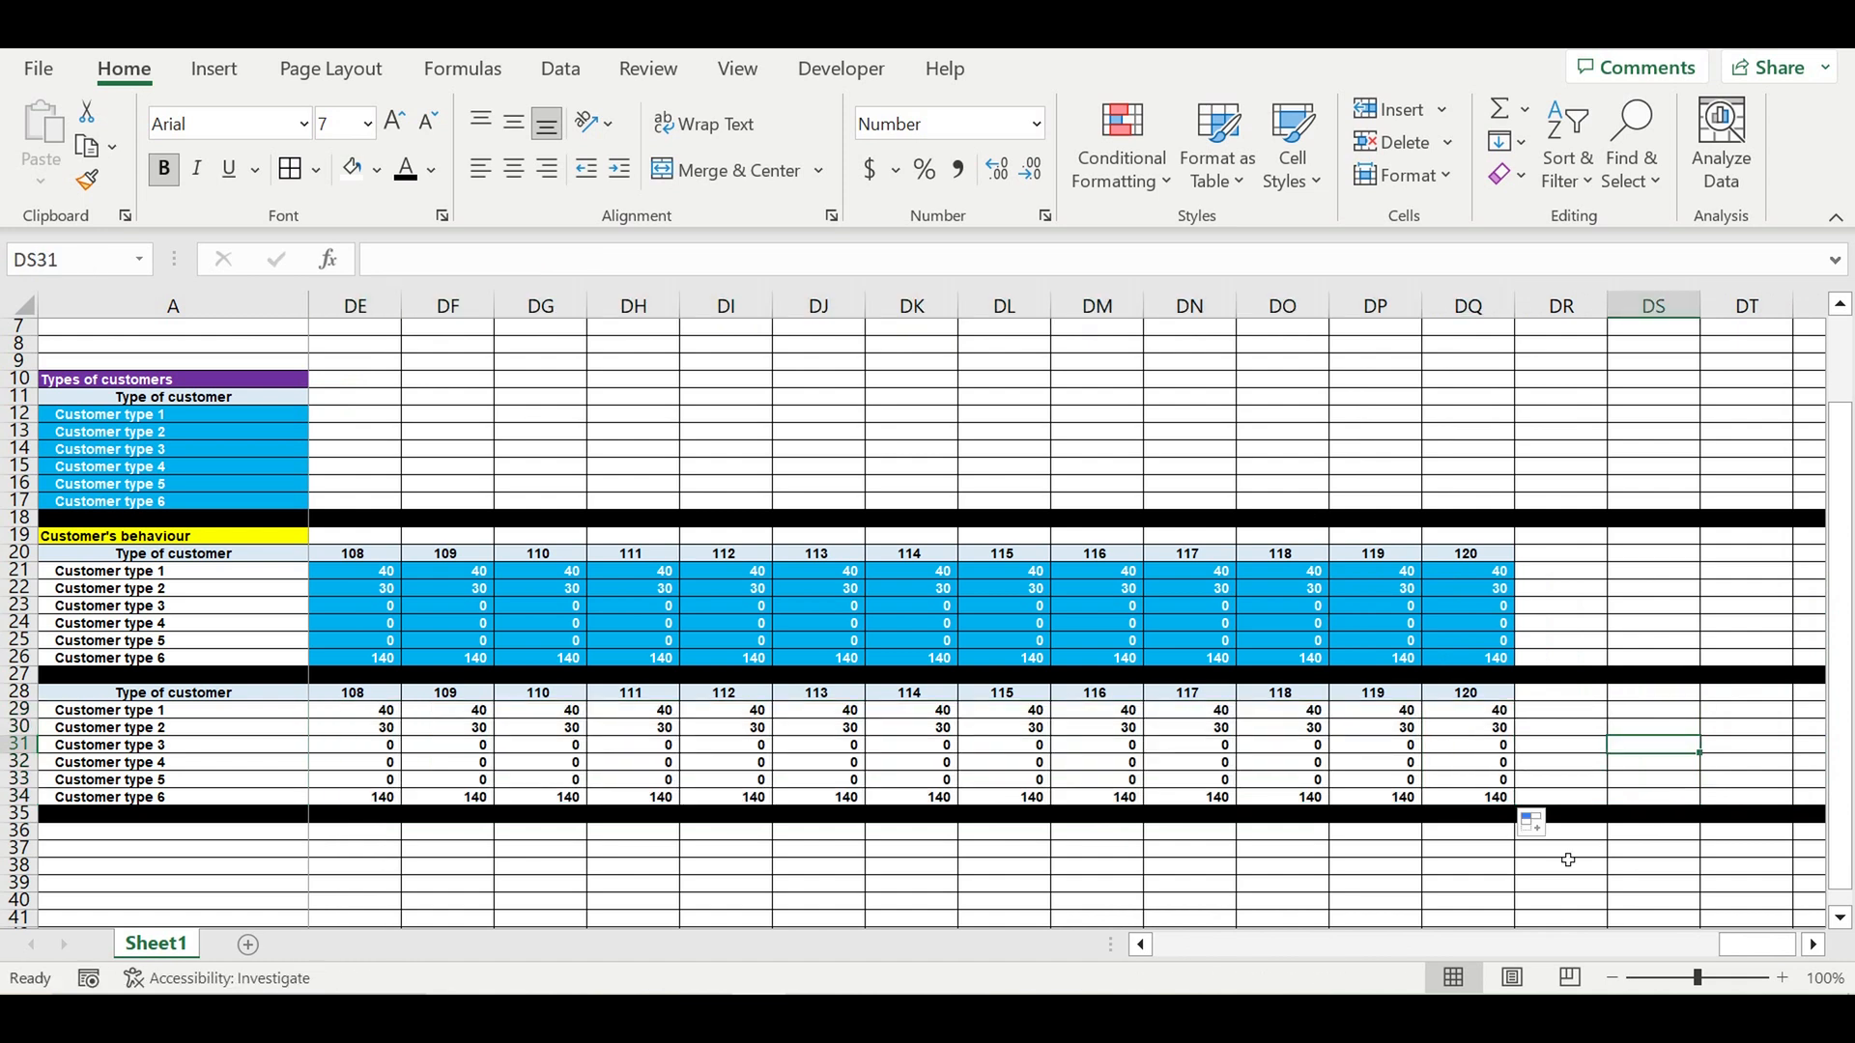
{"action": "left_click_drag", "start_coordinate": [1756, 945], "coordinate": [985, 961]}
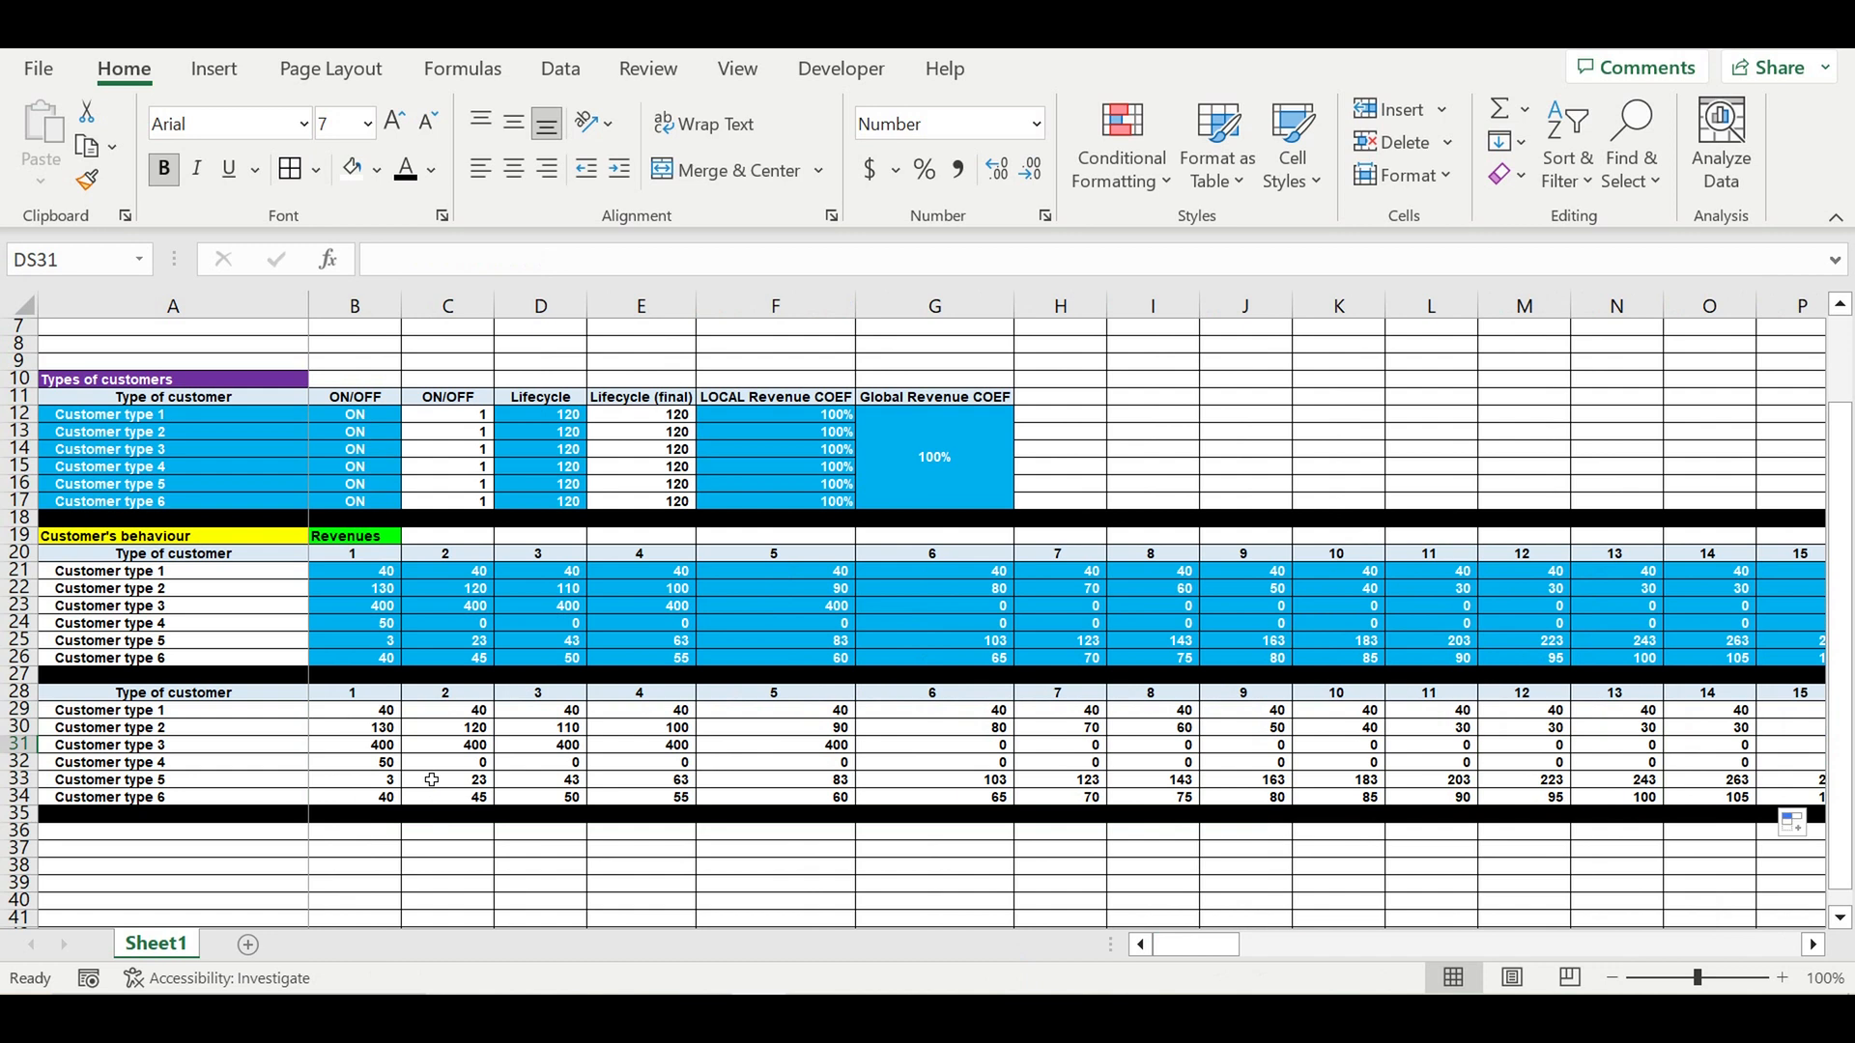
{"action": "left_click", "coordinate": [434, 781]}
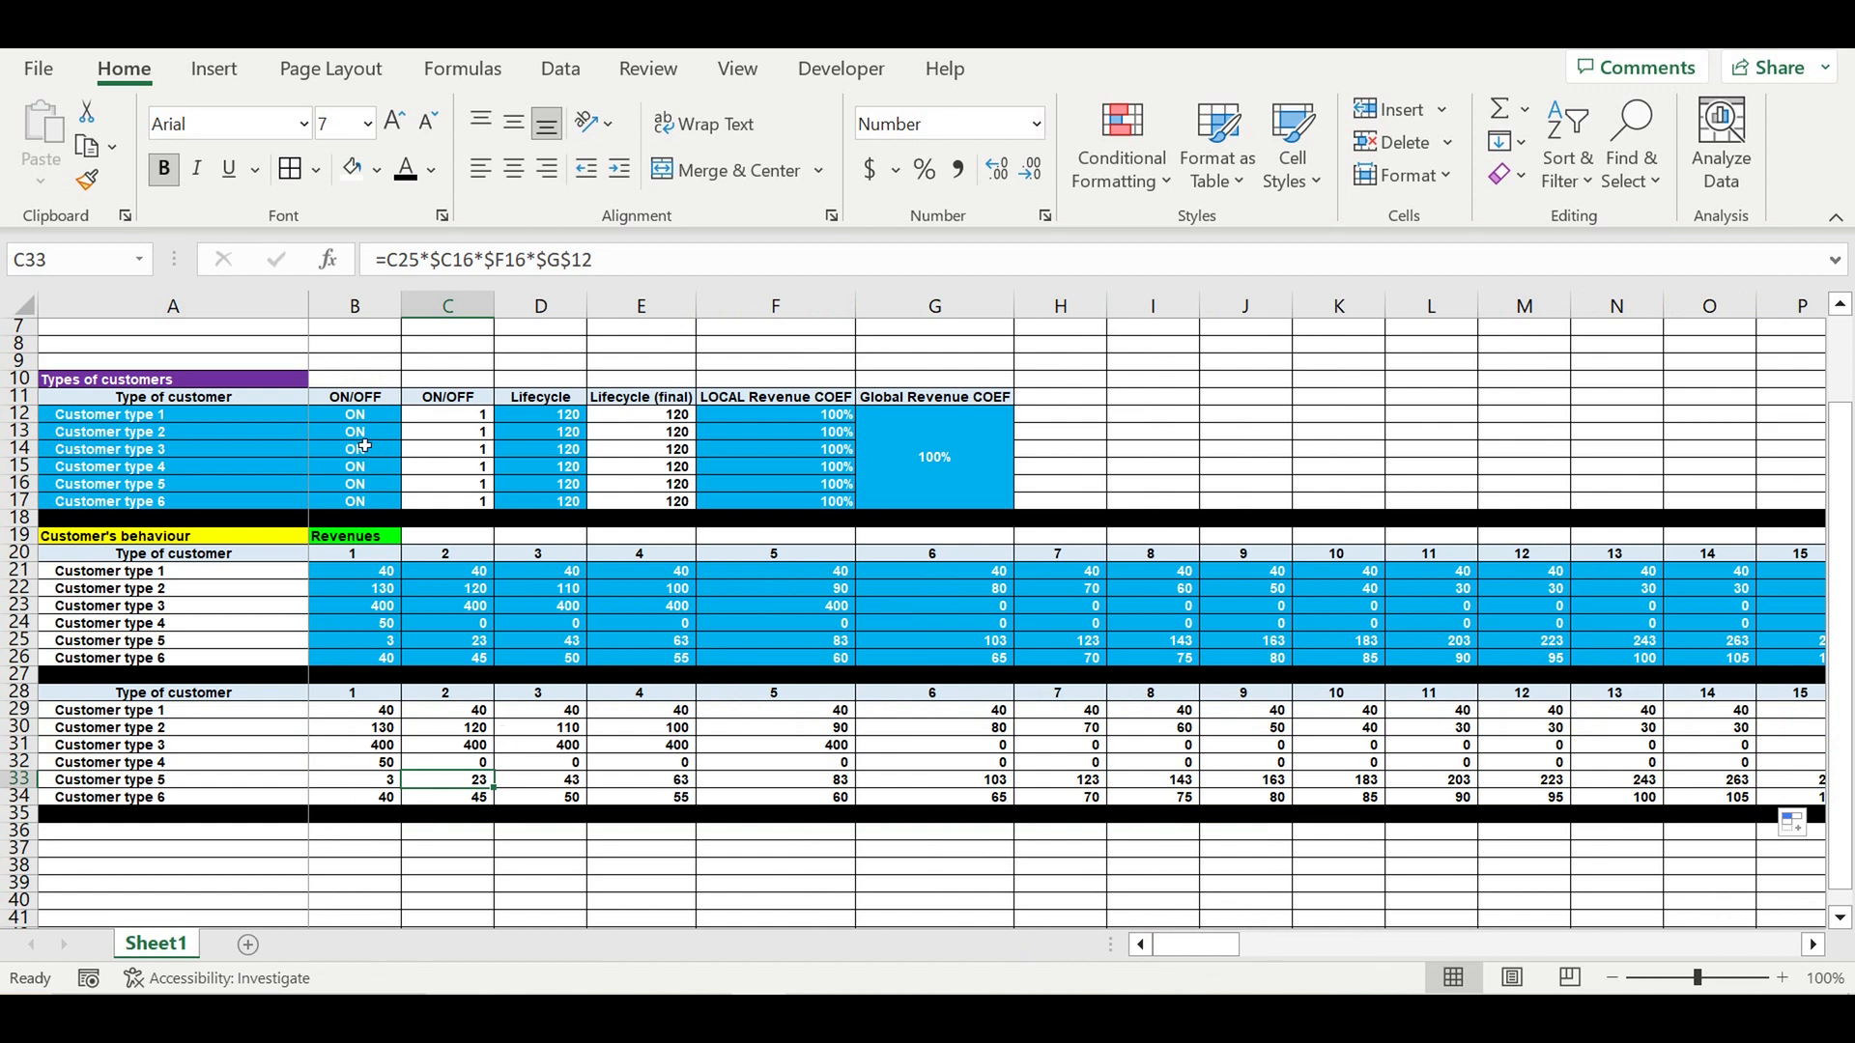
- Switch customer type 1 to OFF in B12 and check its adjusted revenues in row 29
{"action": "left_click", "coordinate": [378, 416]}
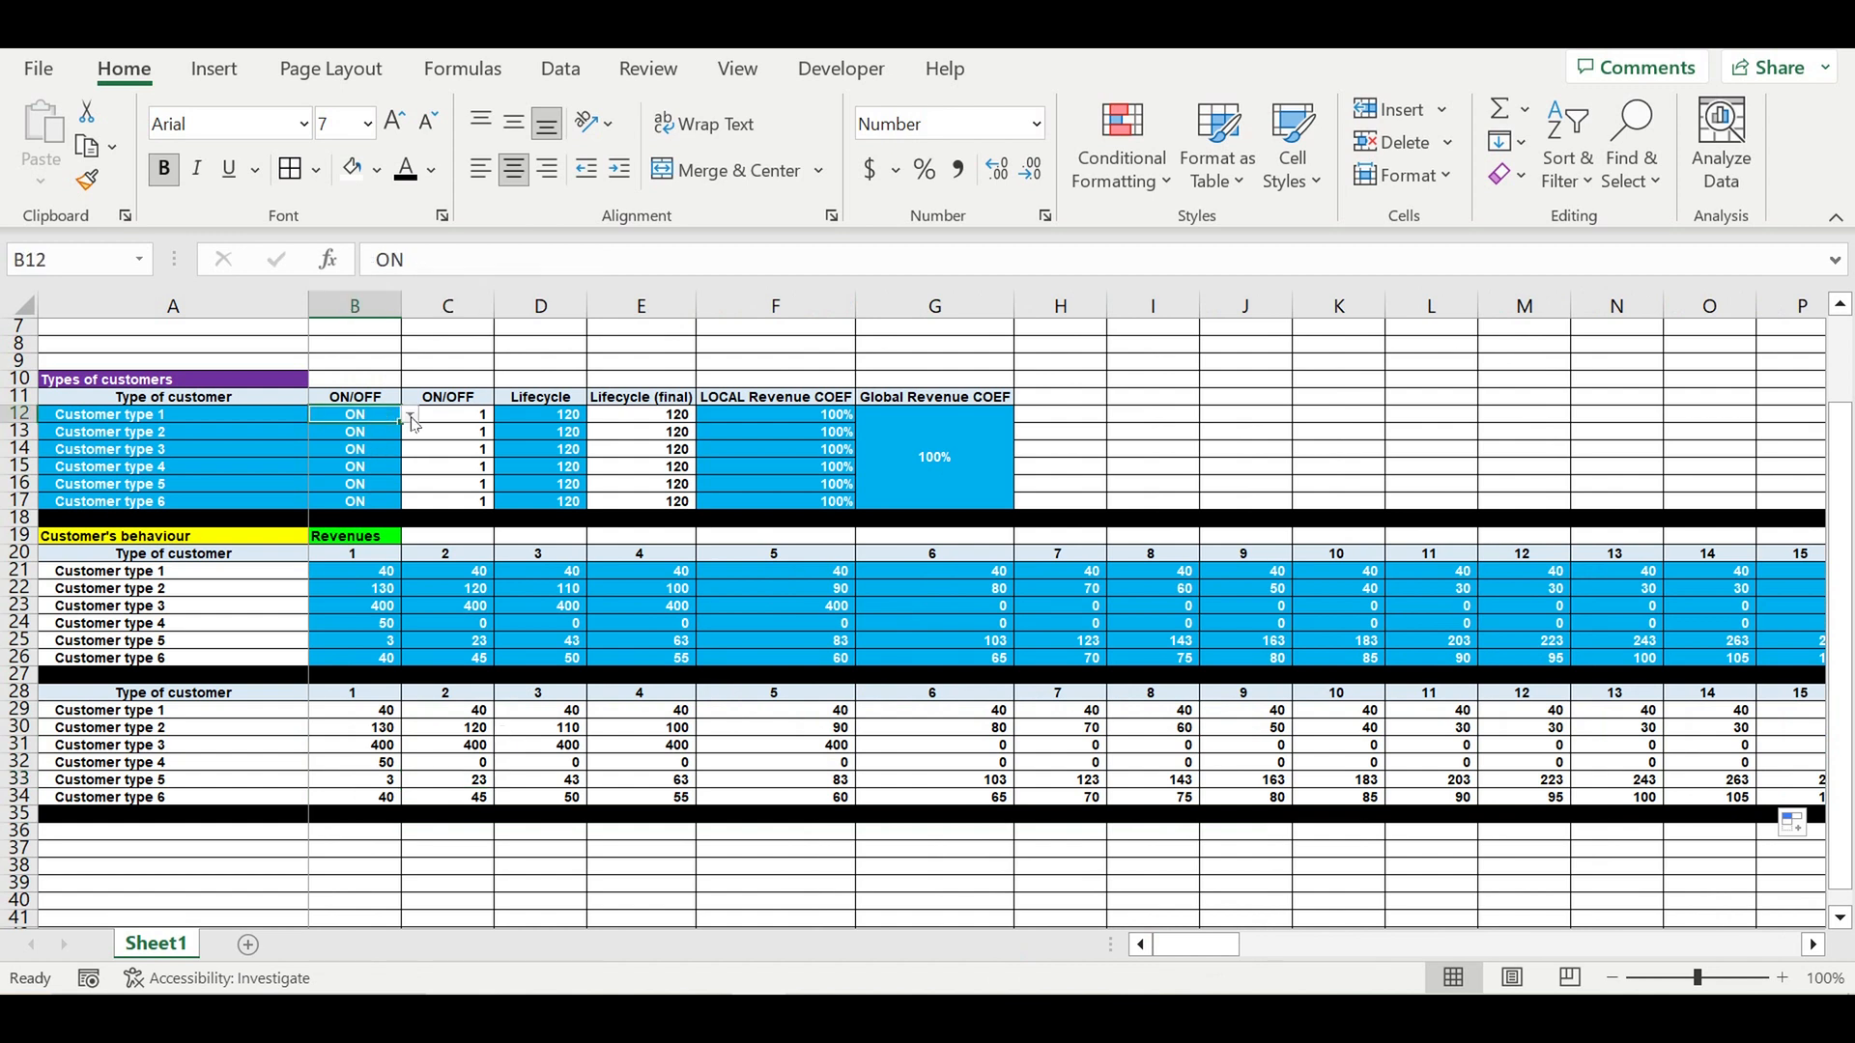
{"action": "left_click", "coordinate": [411, 416]}
{"action": "left_click", "coordinate": [382, 438]}
{"action": "left_click_drag", "start_coordinate": [364, 714], "coordinate": [1216, 716]}
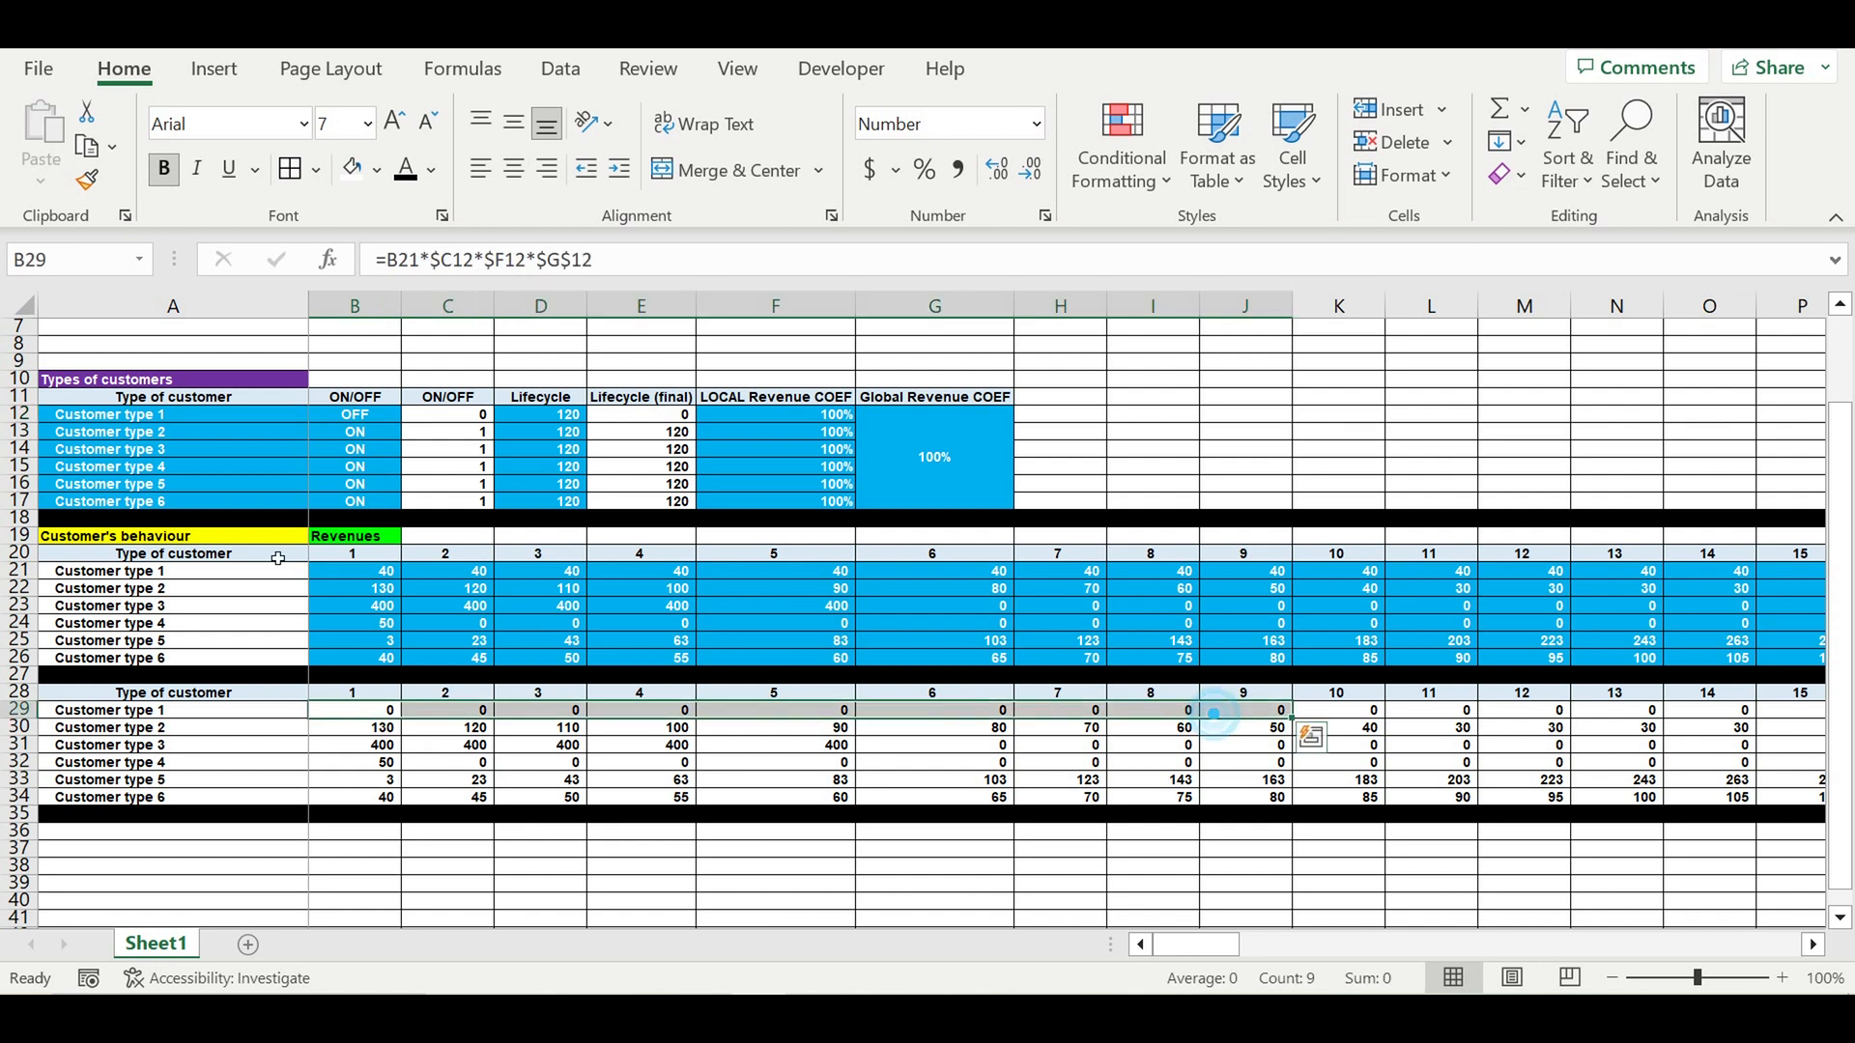
- Switch customer type 6 to OFF in B17 and check its adjusted revenues in row 34
{"action": "left_click", "coordinate": [363, 505]}
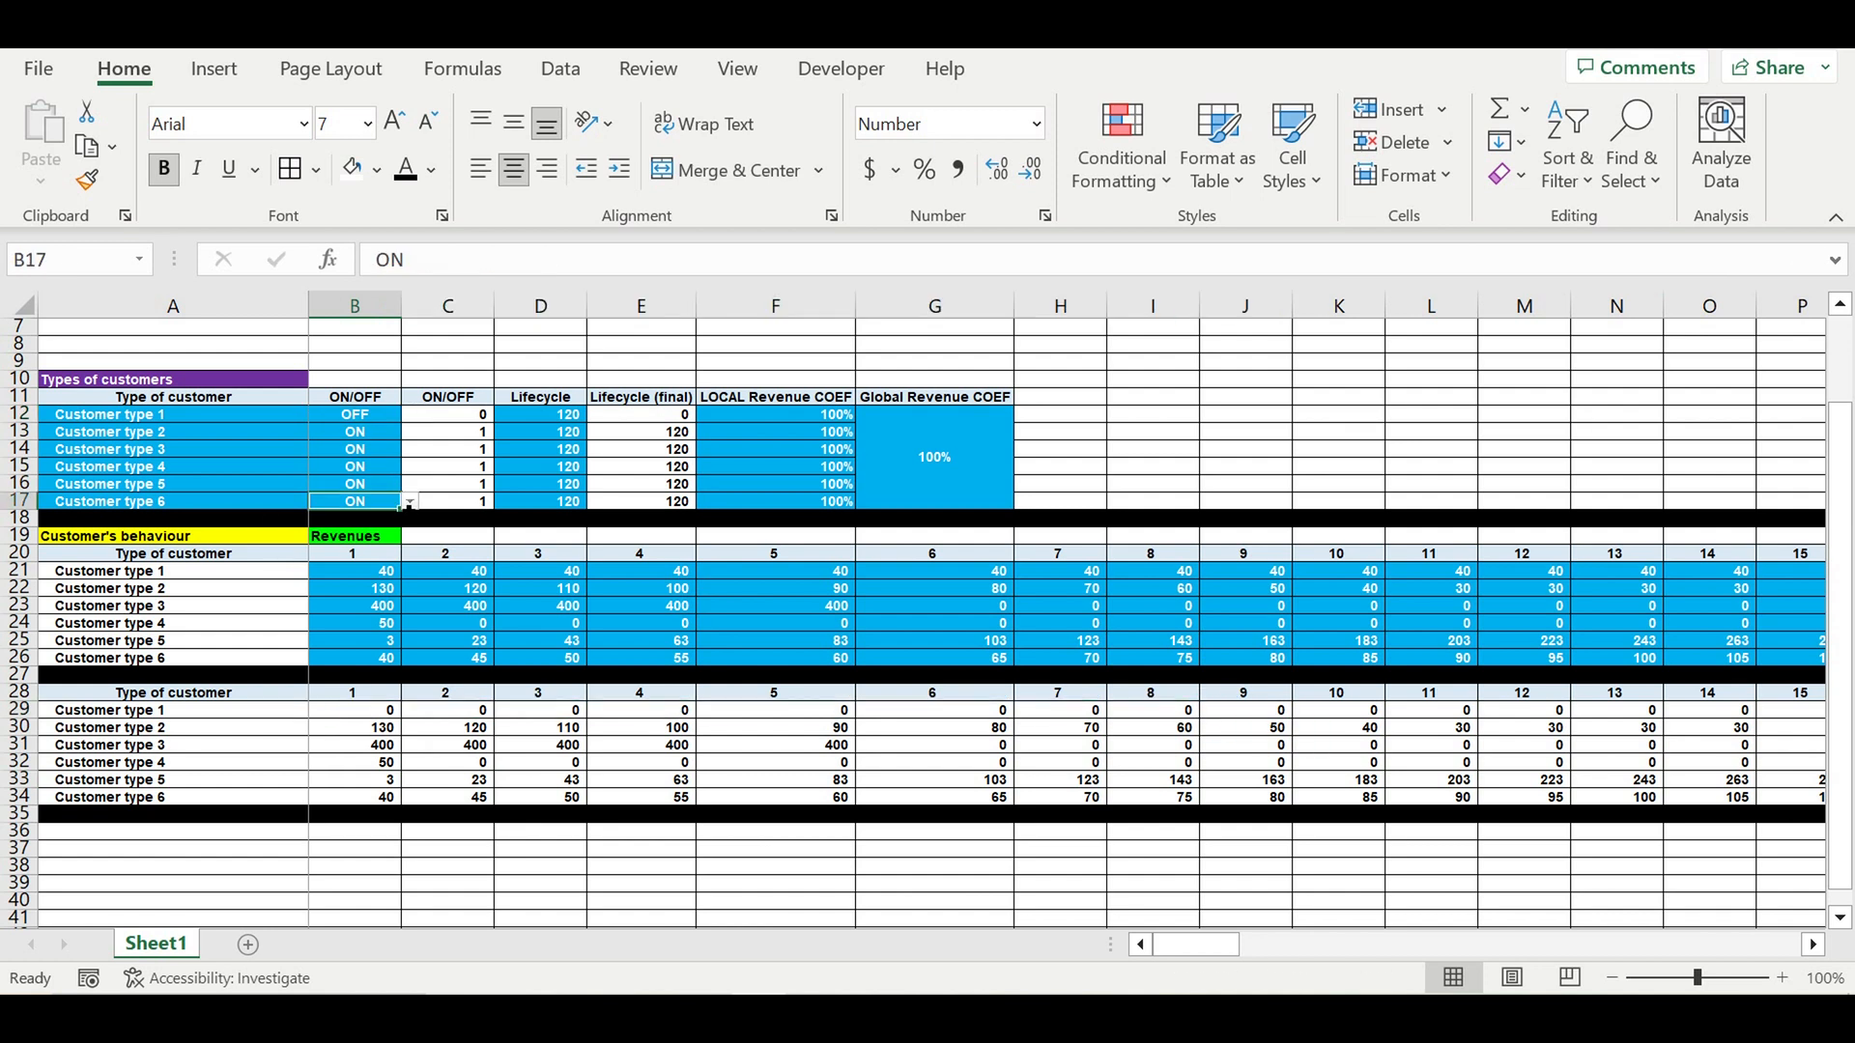
{"action": "left_click", "coordinate": [409, 501]}
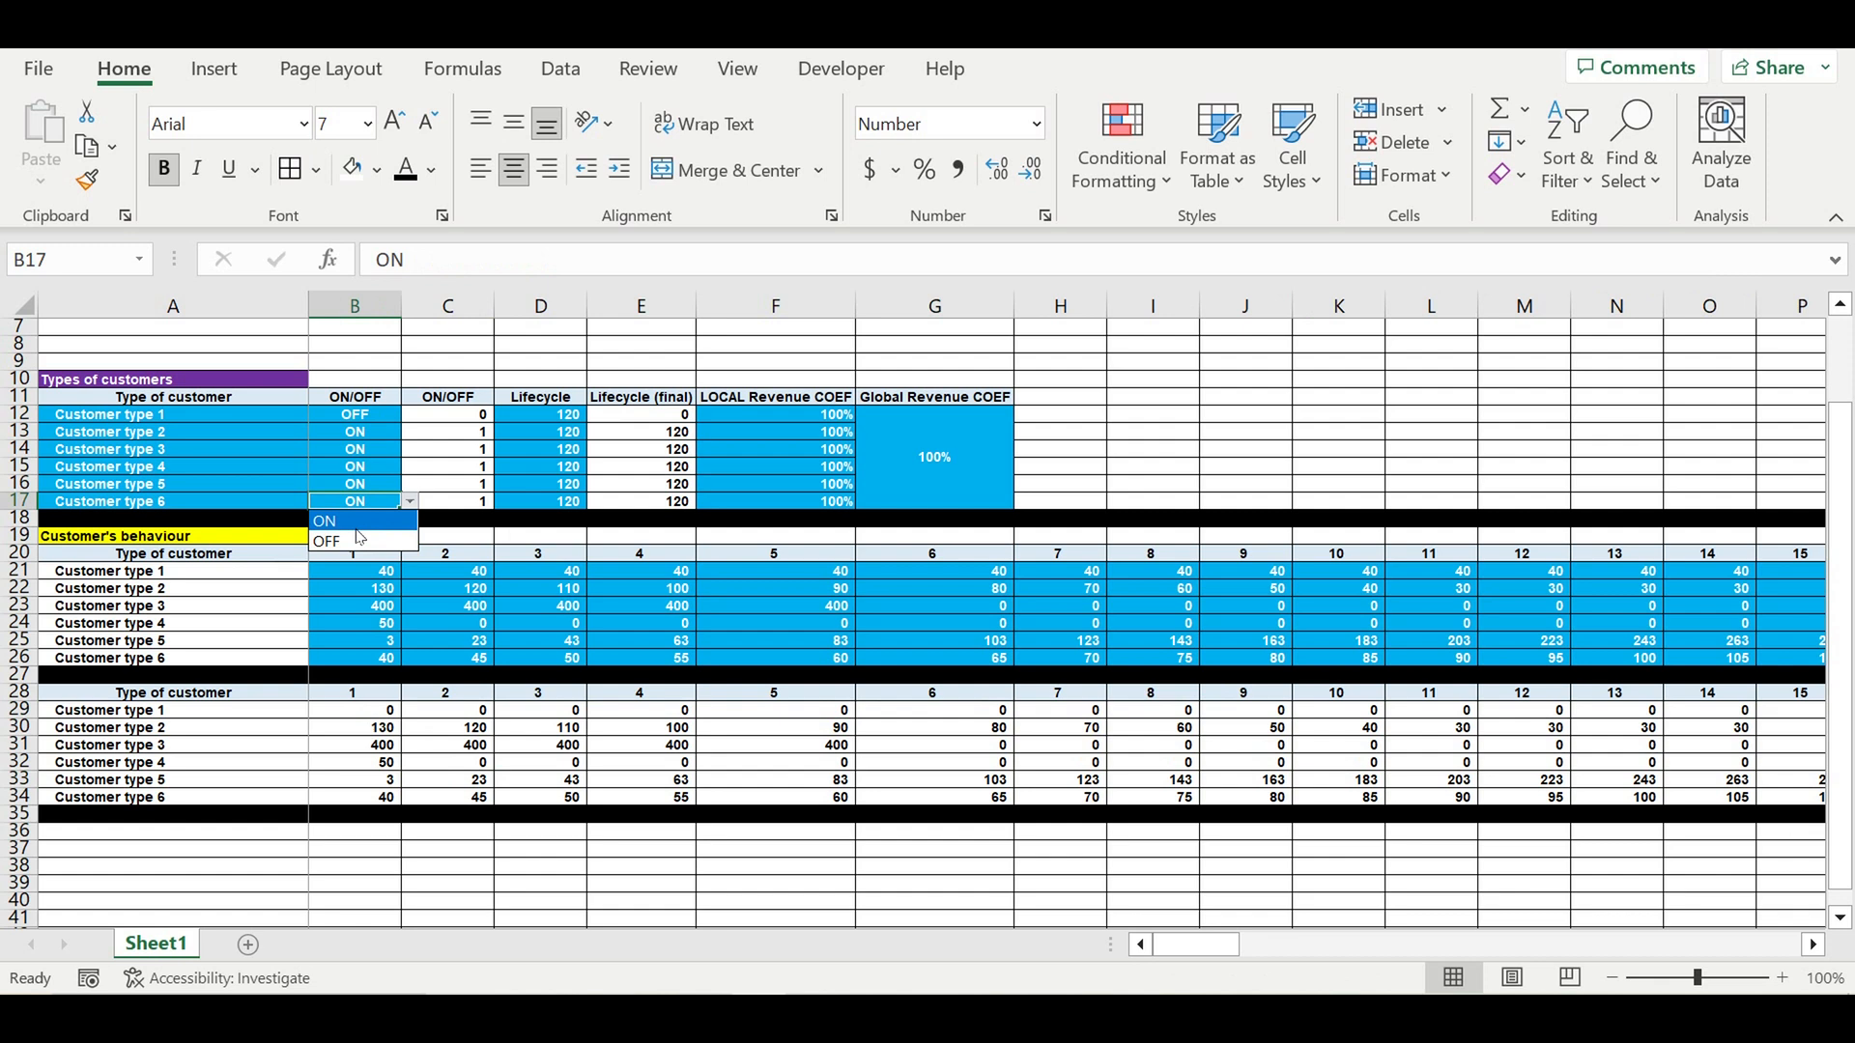
{"action": "left_click", "coordinate": [360, 540]}
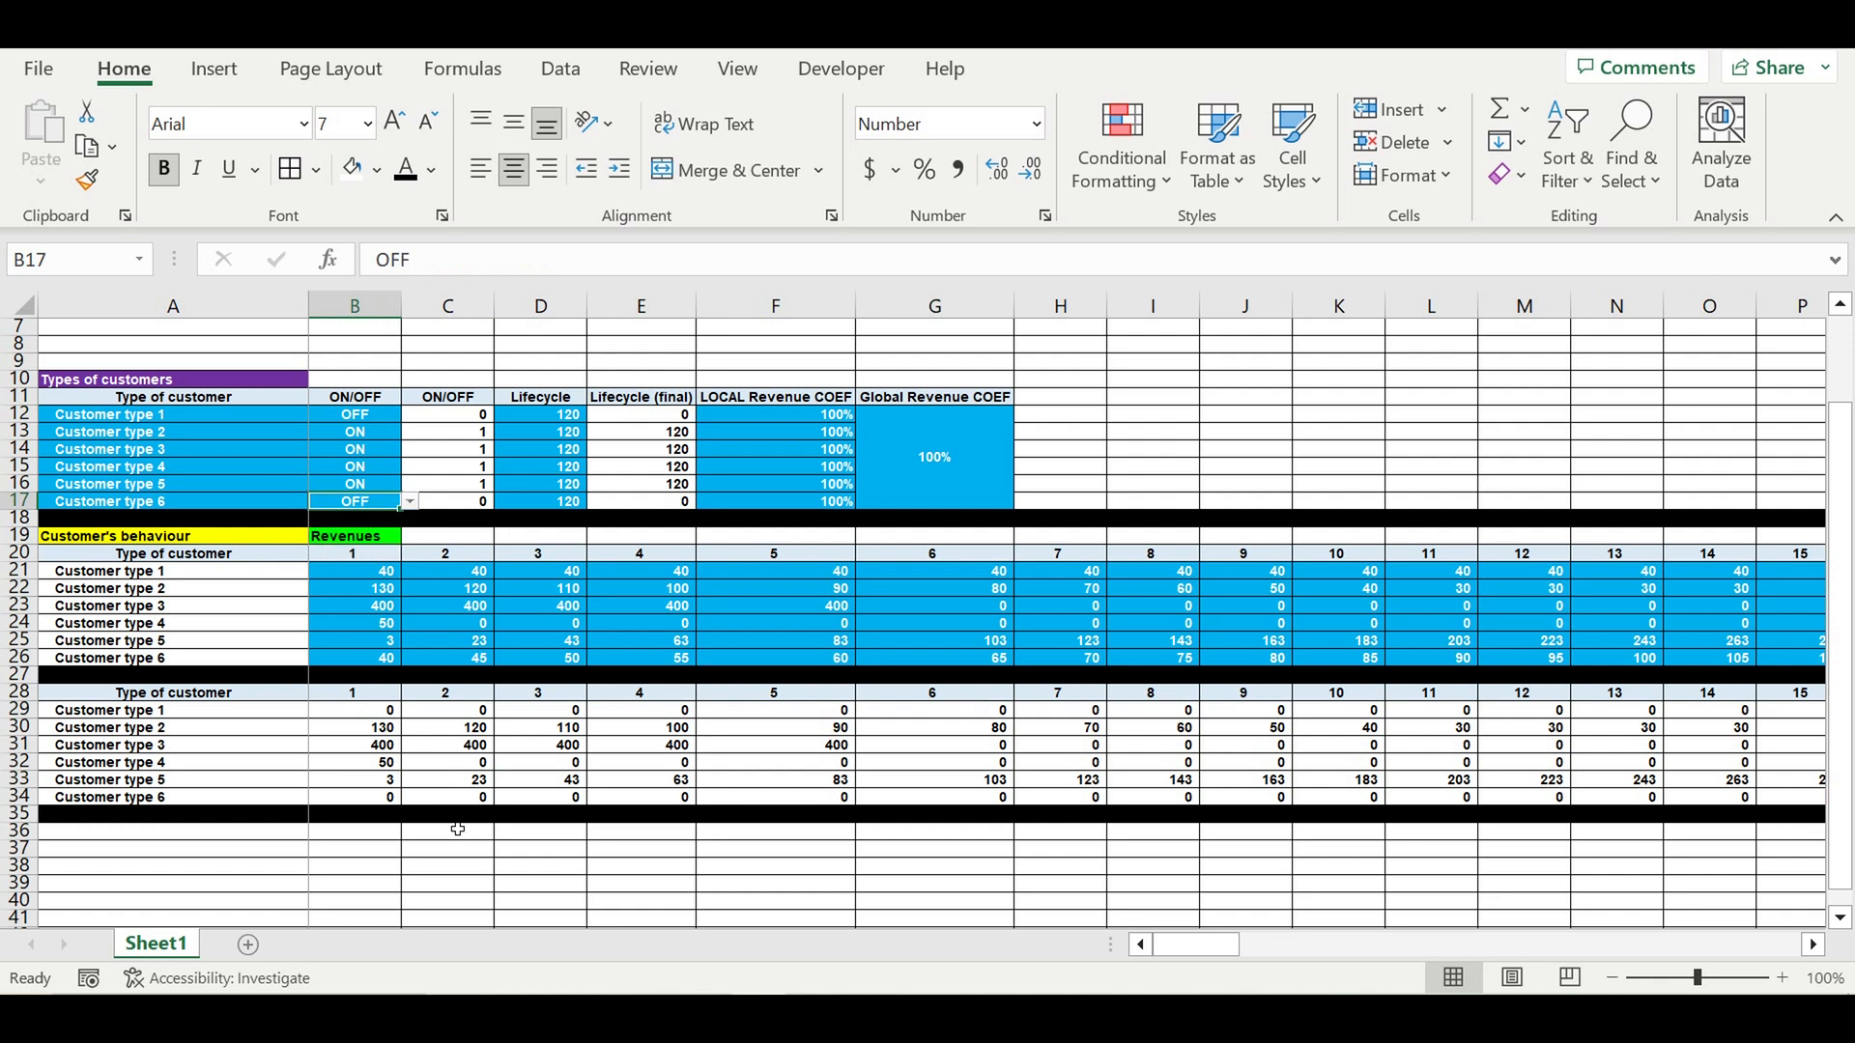
{"action": "left_click", "coordinate": [367, 797]}
- Switch customer types 1 and 6 back to ON in B12 and B17
{"action": "left_click", "coordinate": [355, 414]}
{"action": "left_click", "coordinate": [410, 415]}
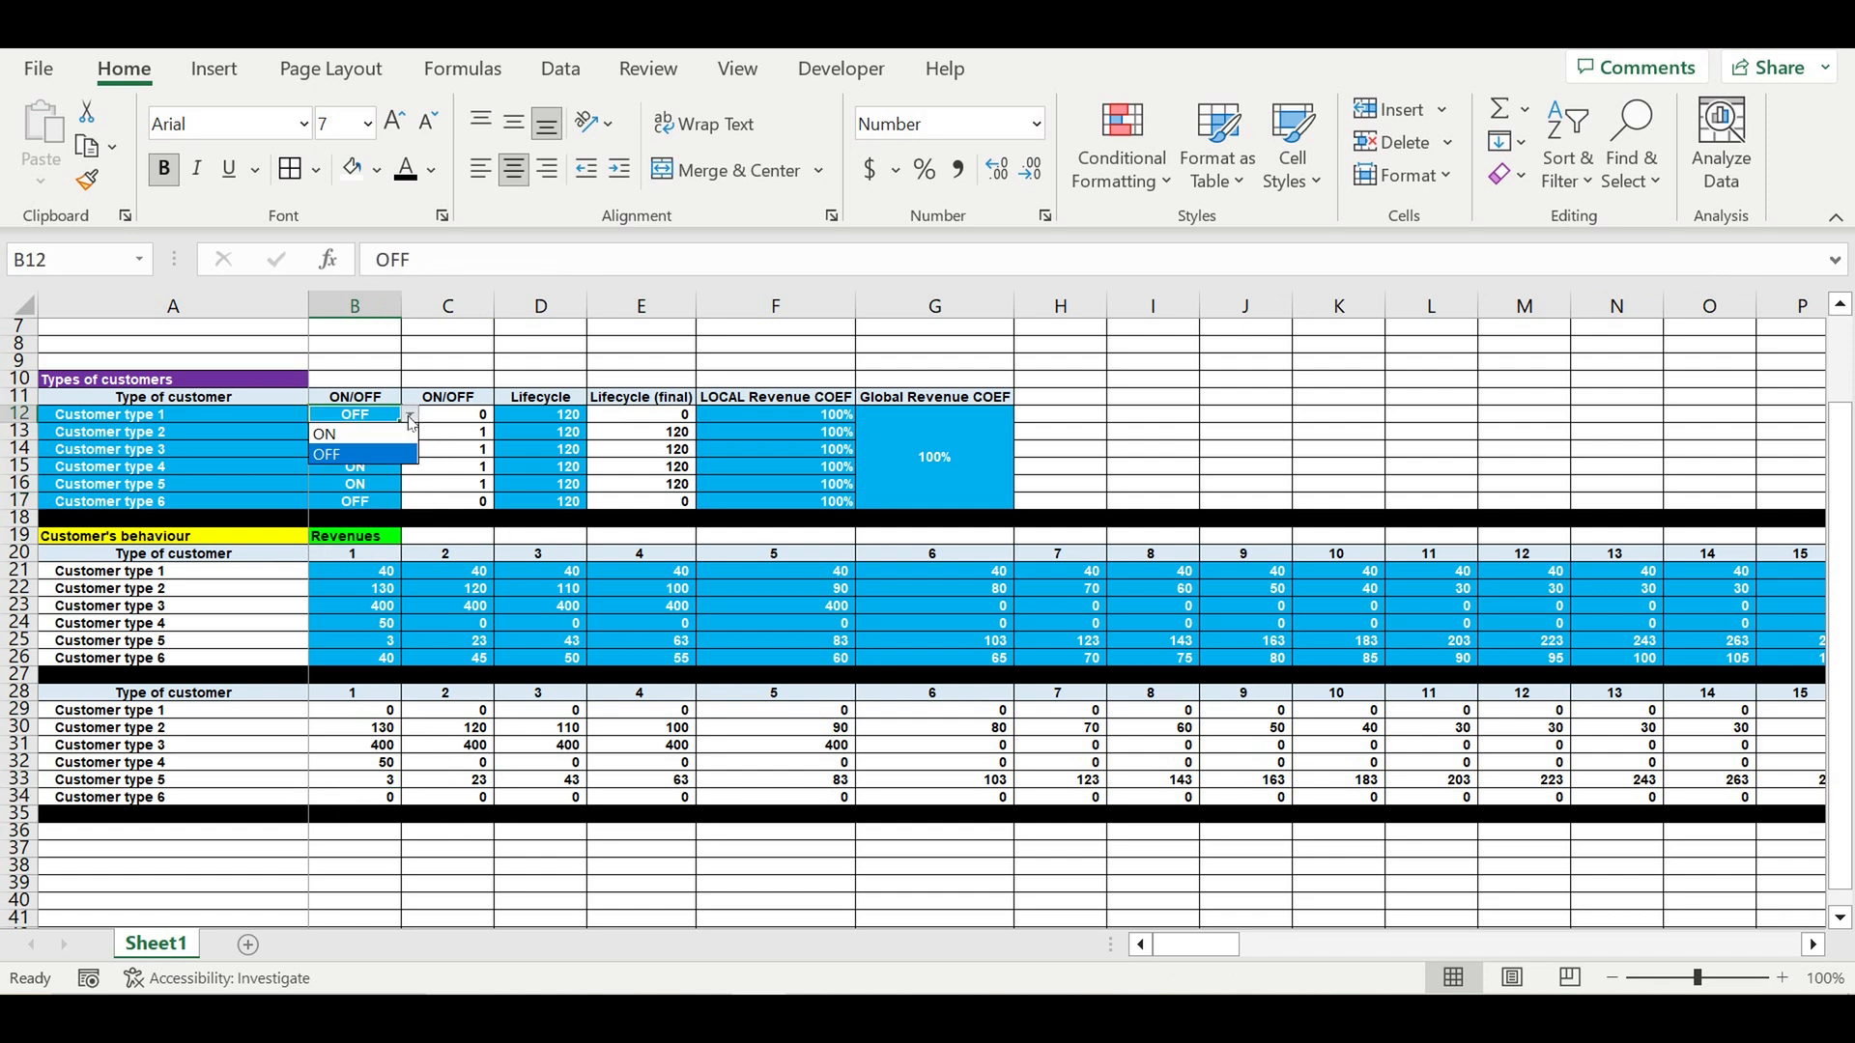
{"action": "left_click", "coordinate": [357, 434]}
{"action": "left_click", "coordinate": [359, 501]}
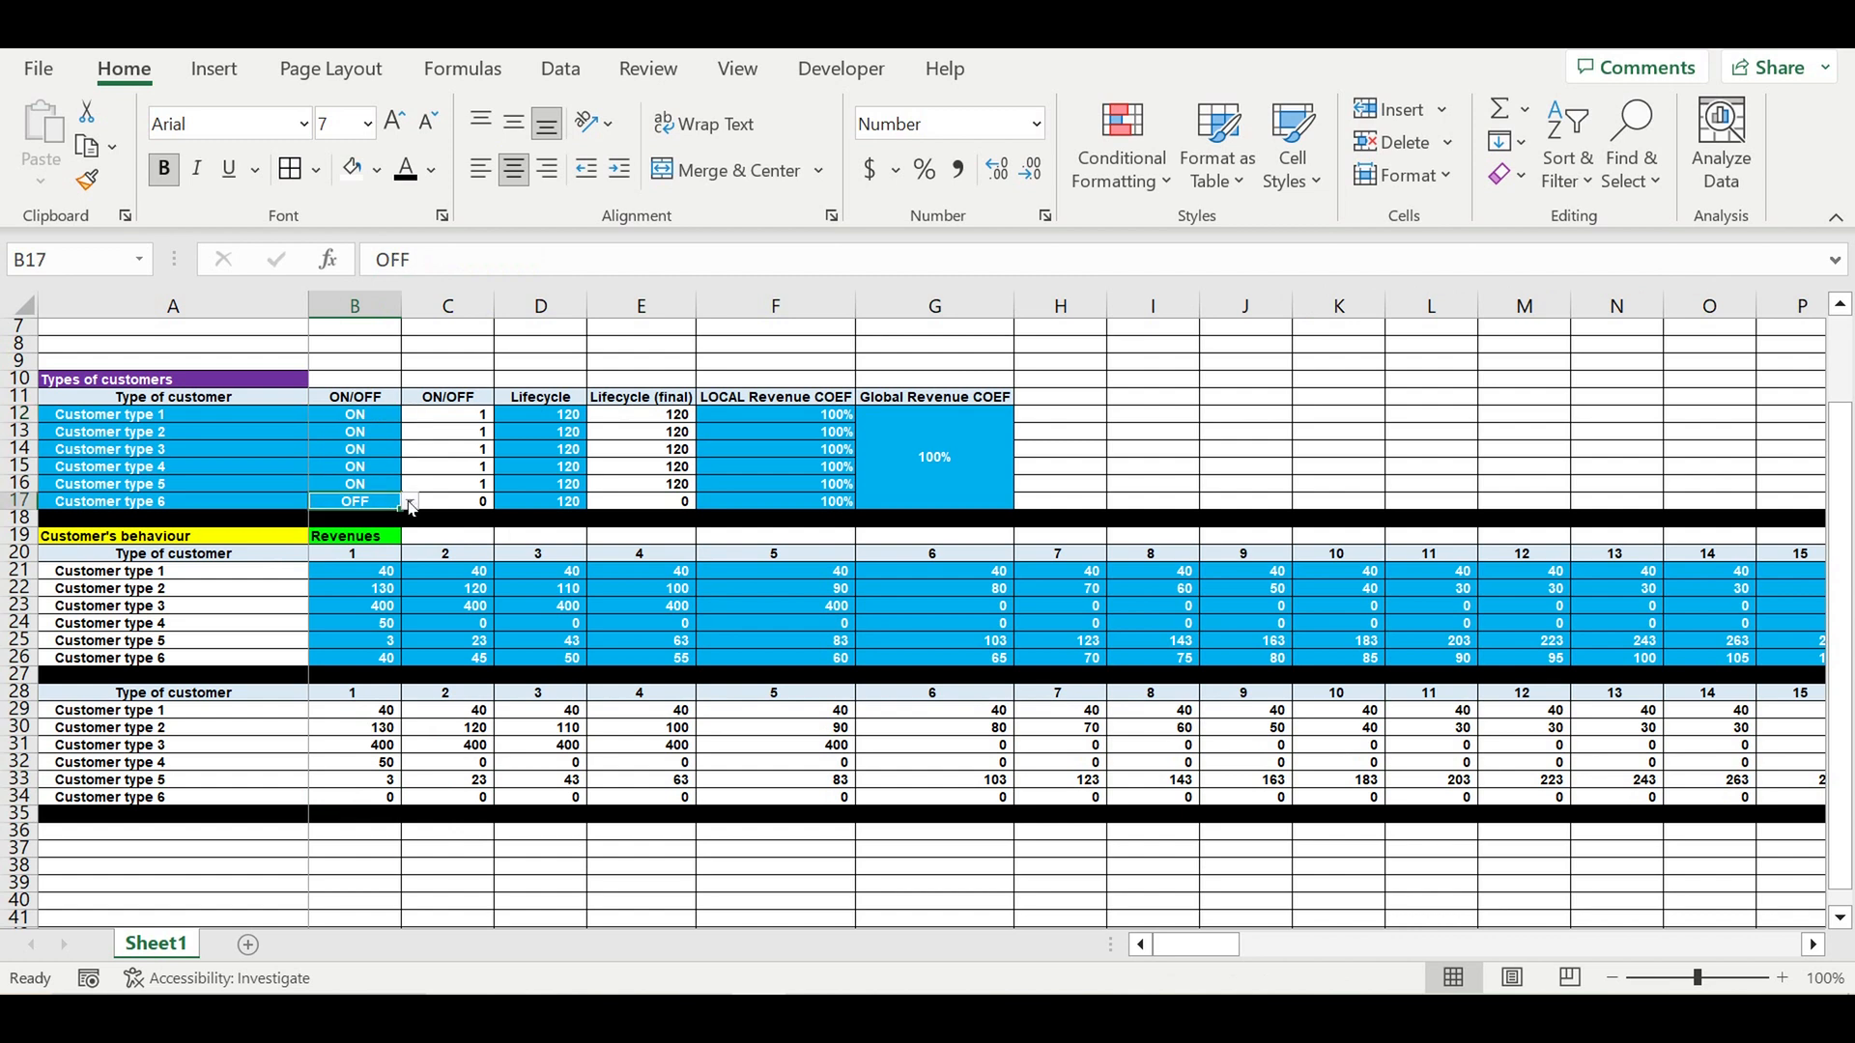
{"action": "left_click", "coordinate": [410, 502]}
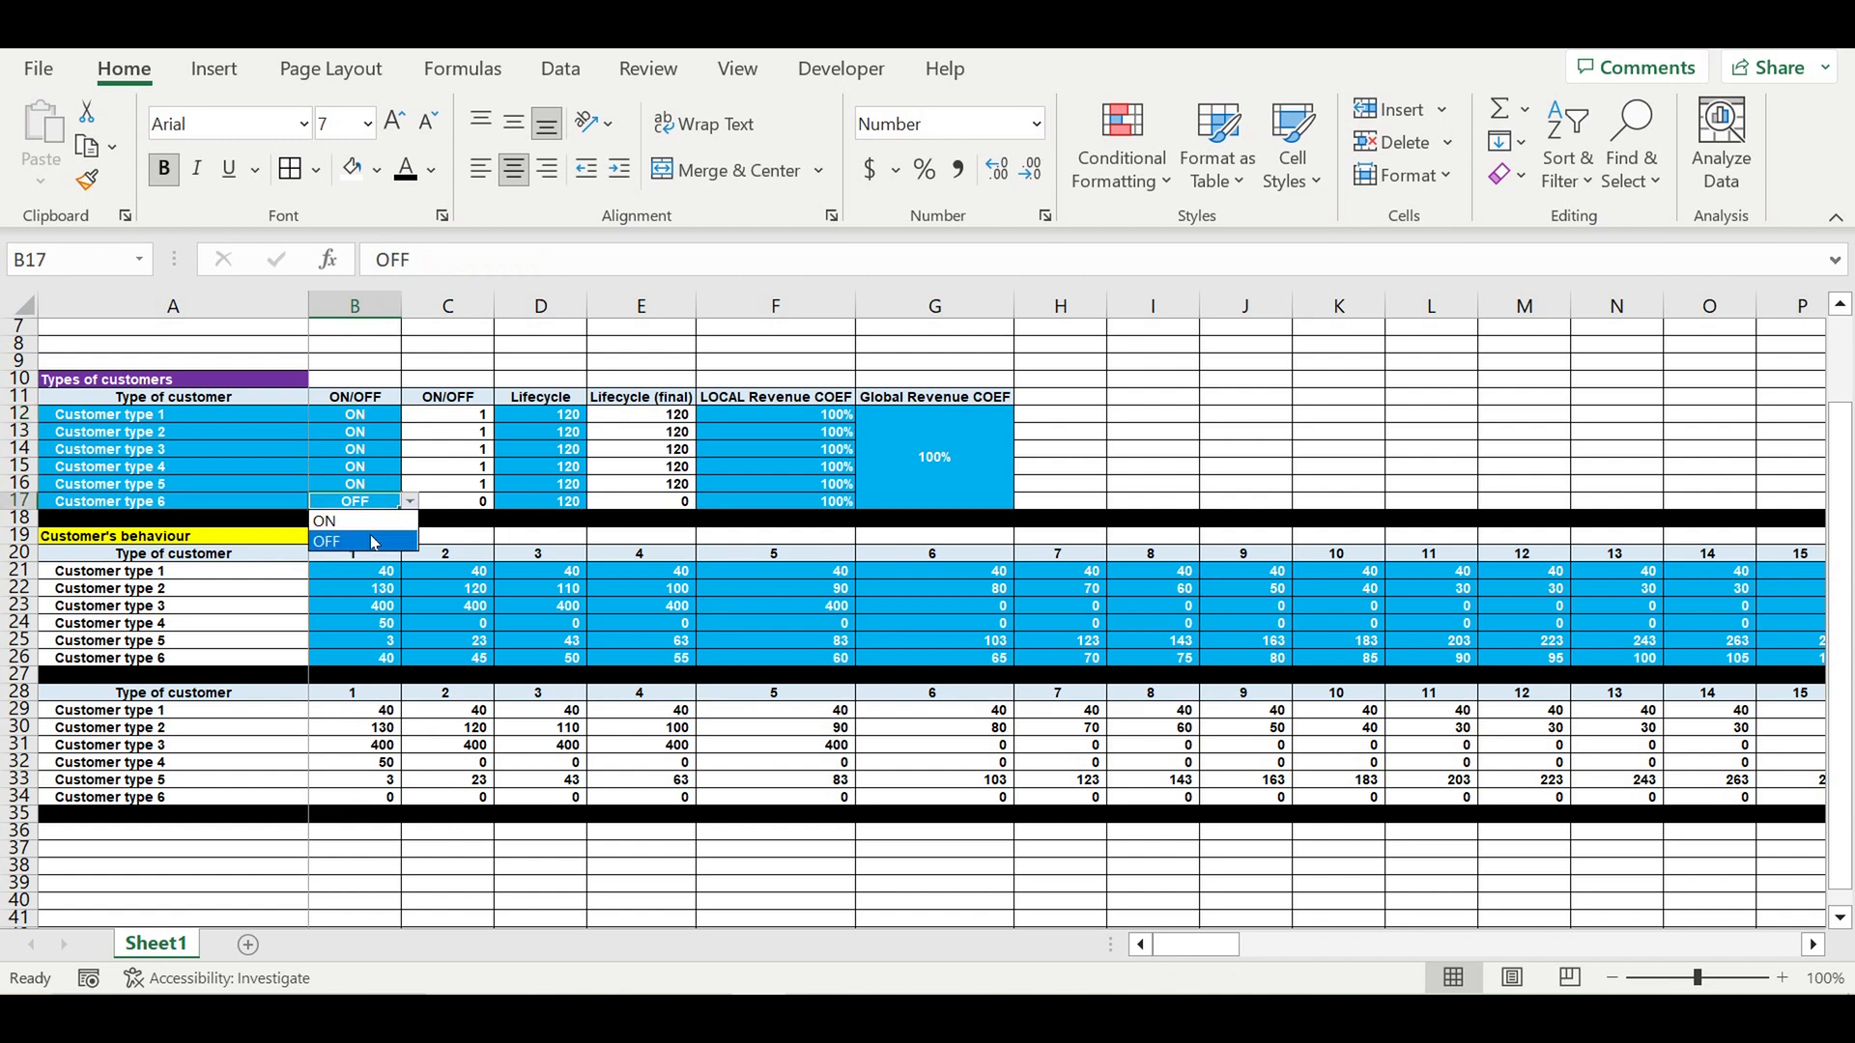
{"action": "left_click", "coordinate": [384, 524]}
{"action": "left_click", "coordinate": [647, 640]}
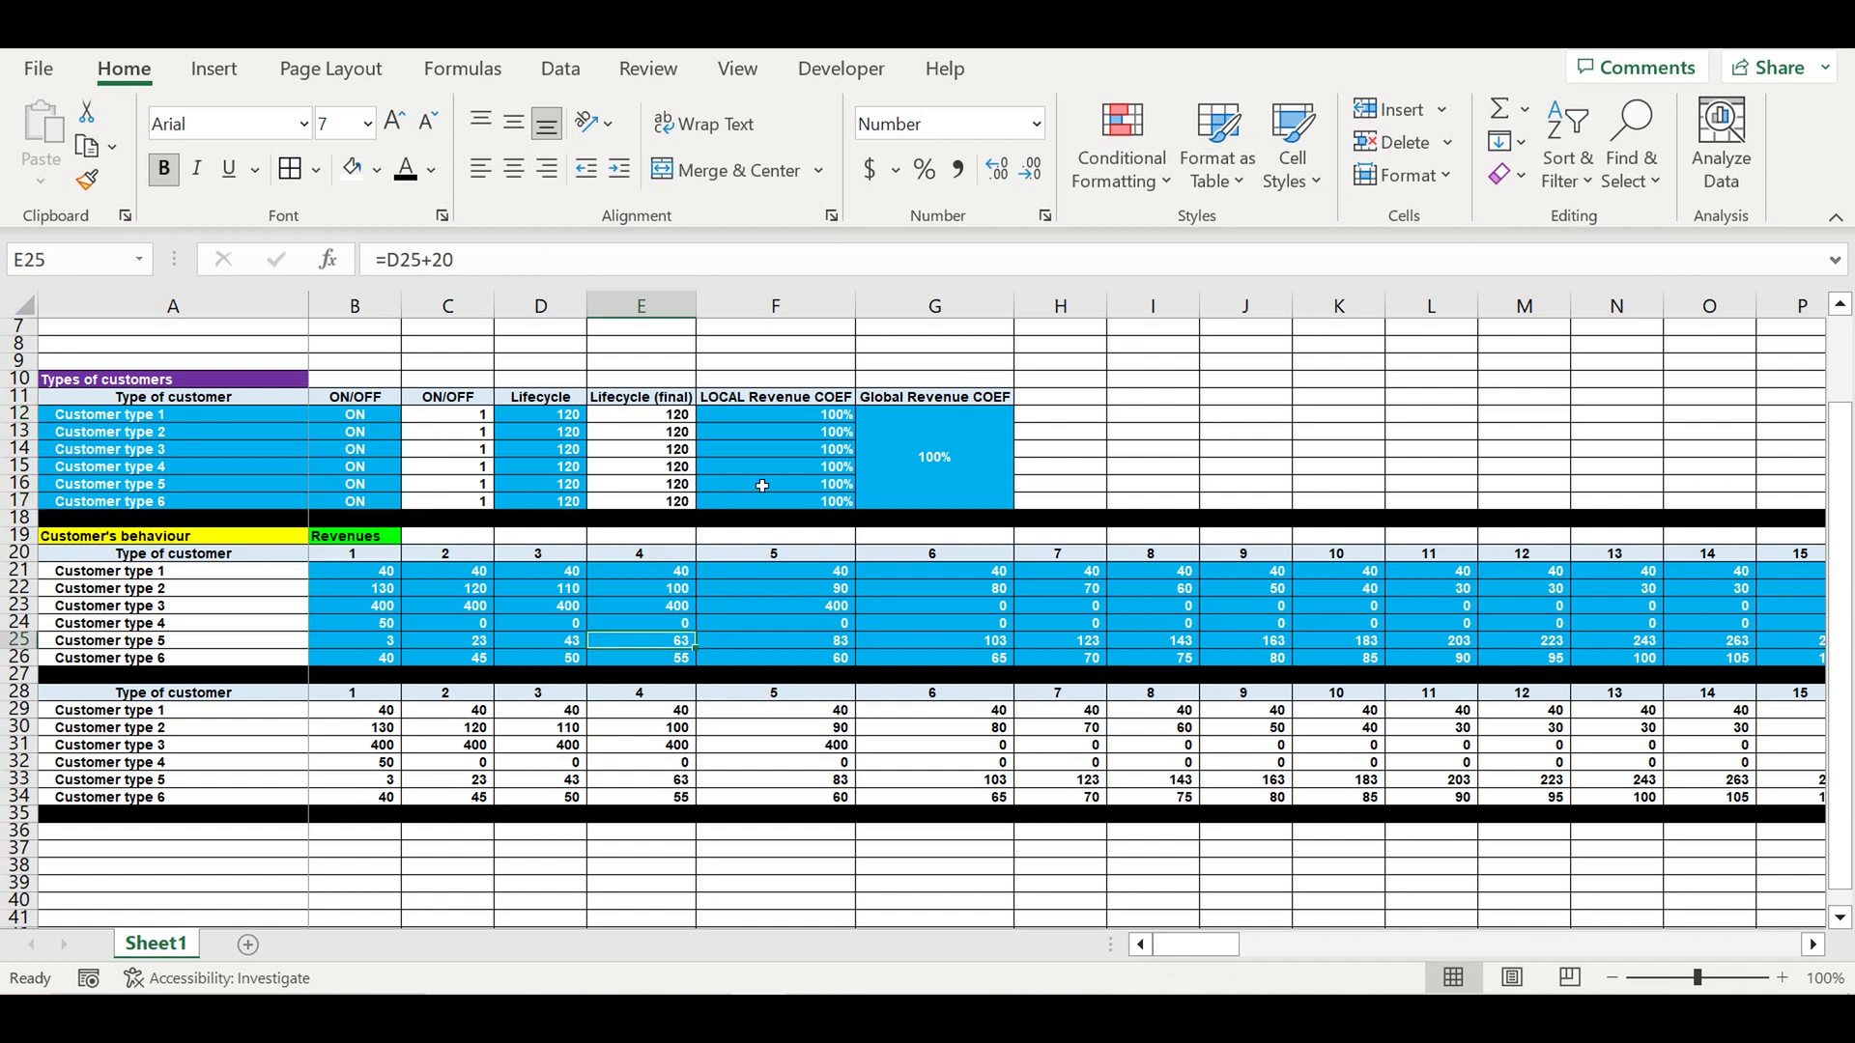
- Set the local revenue coefficients of customer types 1 and 6 to 50% and check the adjusted revenues
{"action": "left_click", "coordinate": [798, 425]}
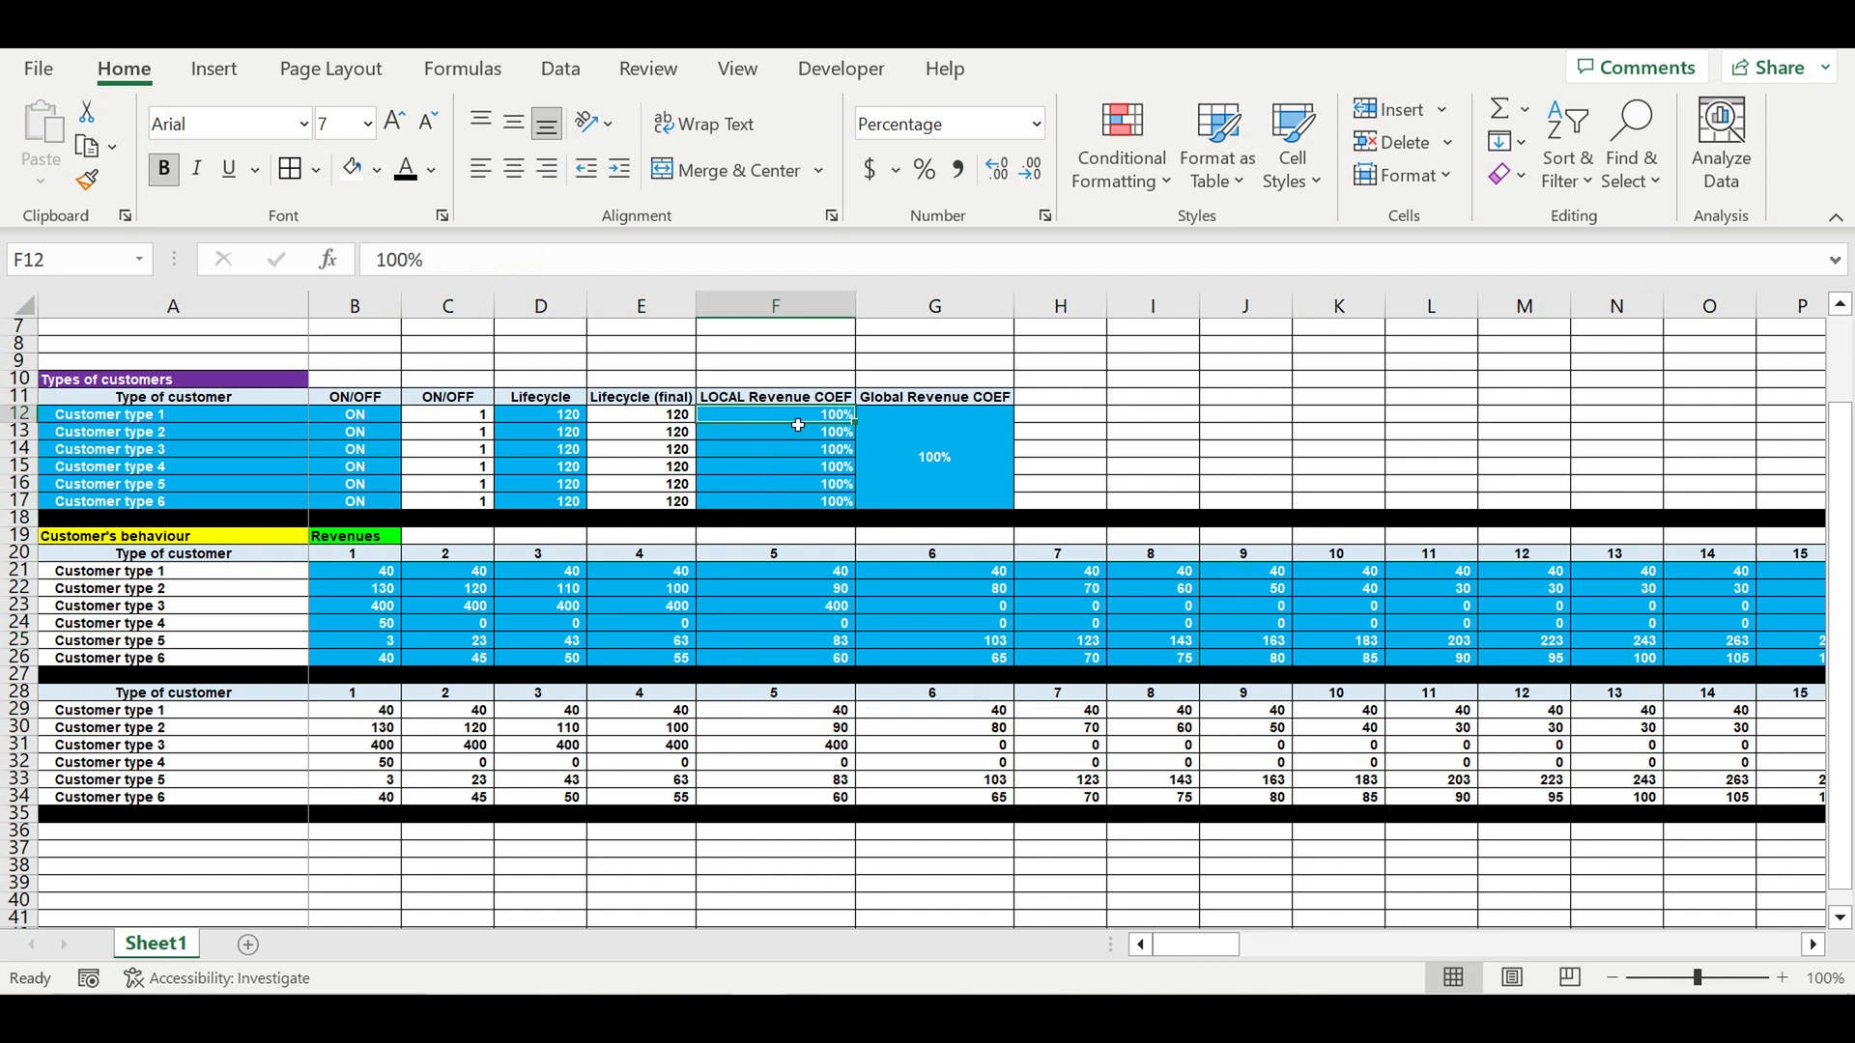
{"action": "type", "text": "50"}
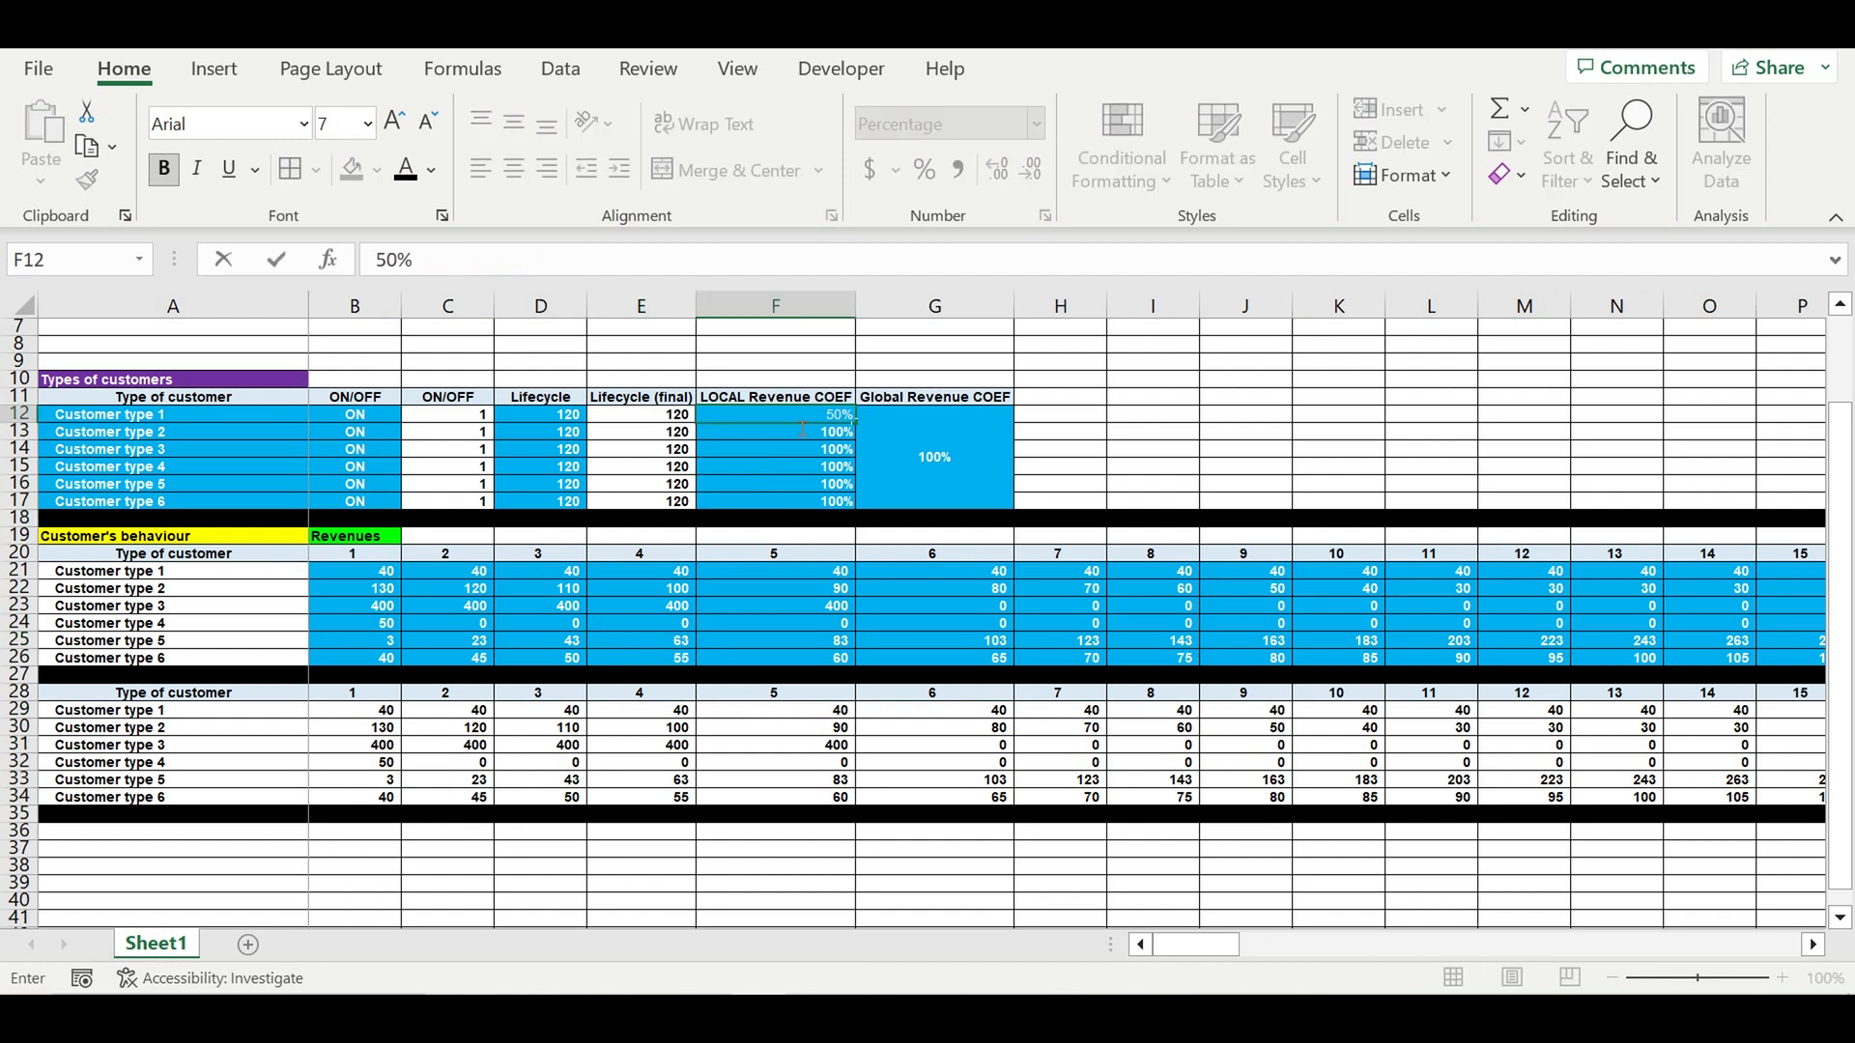
{"action": "key", "text": "Return"}
{"action": "left_click", "coordinate": [812, 506]}
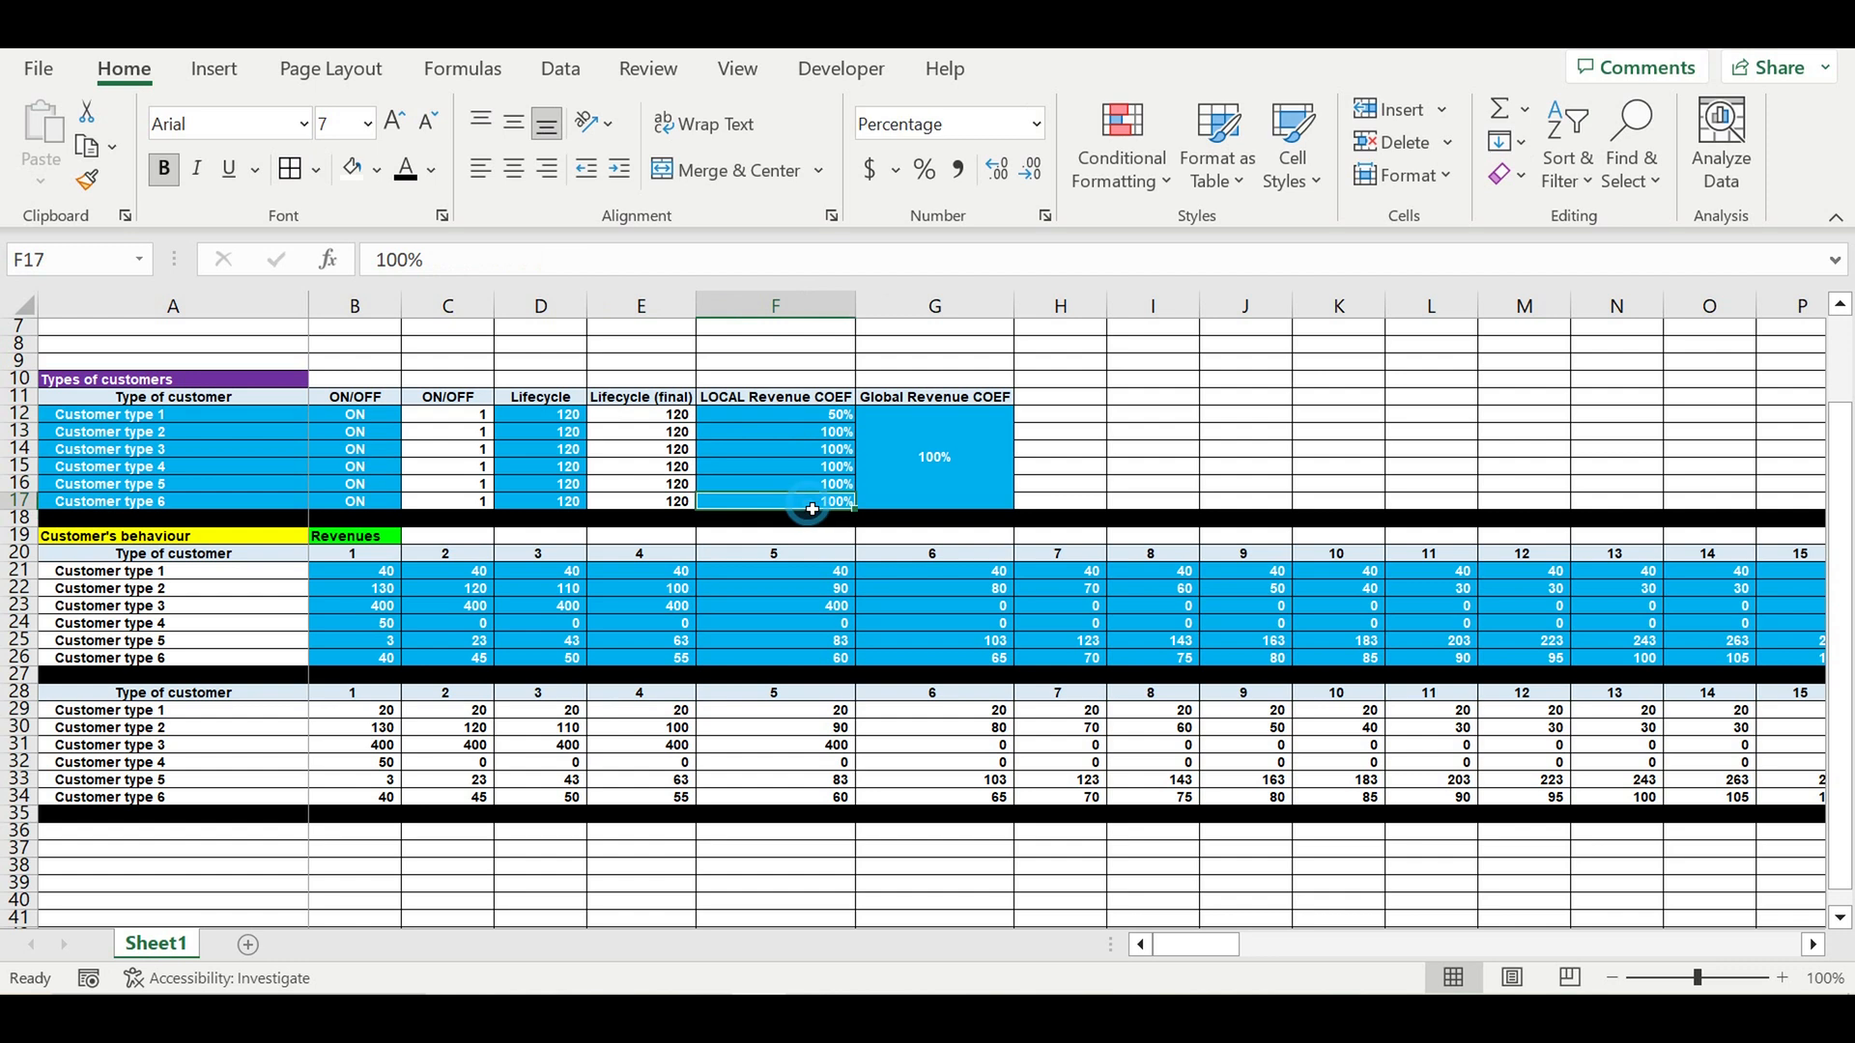
{"action": "type", "text": "50"}
{"action": "key", "text": "Return"}
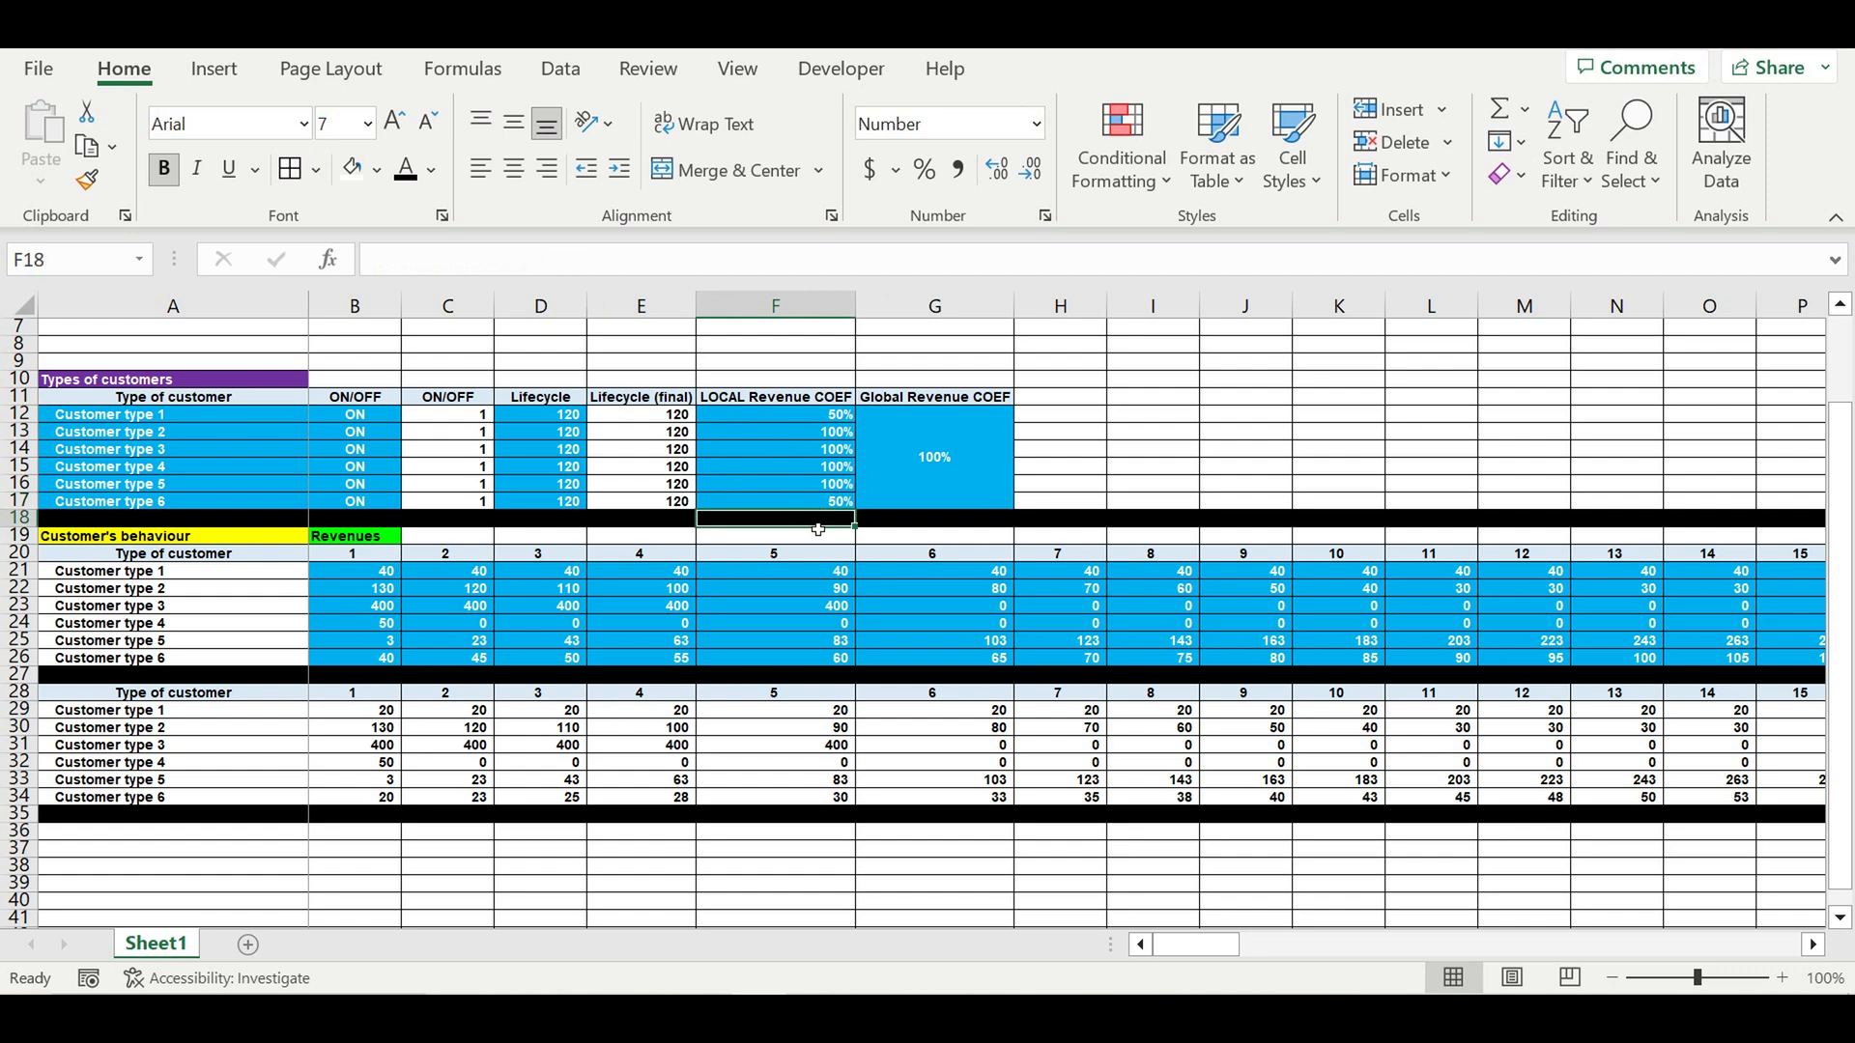
{"action": "left_click", "coordinate": [851, 781]}
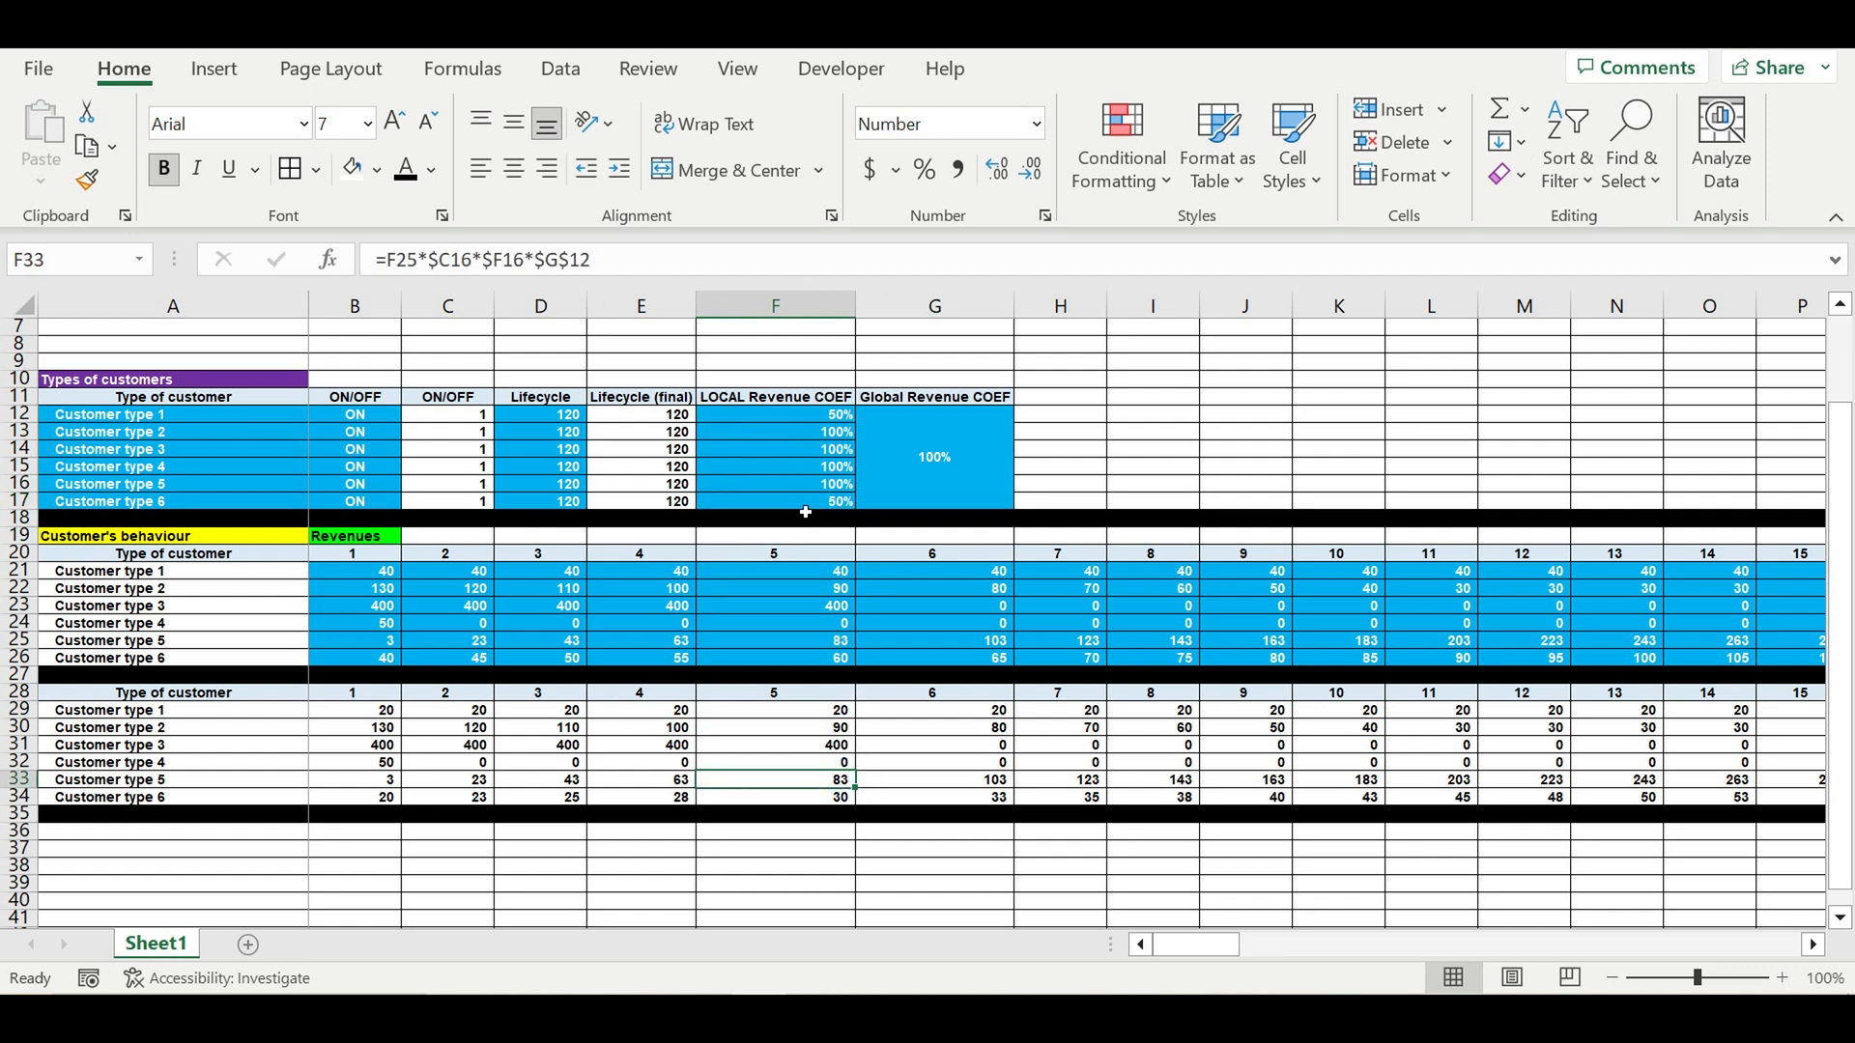
- Set customer type 6's local revenue coefficient to 20% and check its adjusted revenues in row 34
{"action": "left_click", "coordinate": [804, 506]}
{"action": "type", "text": "20"}
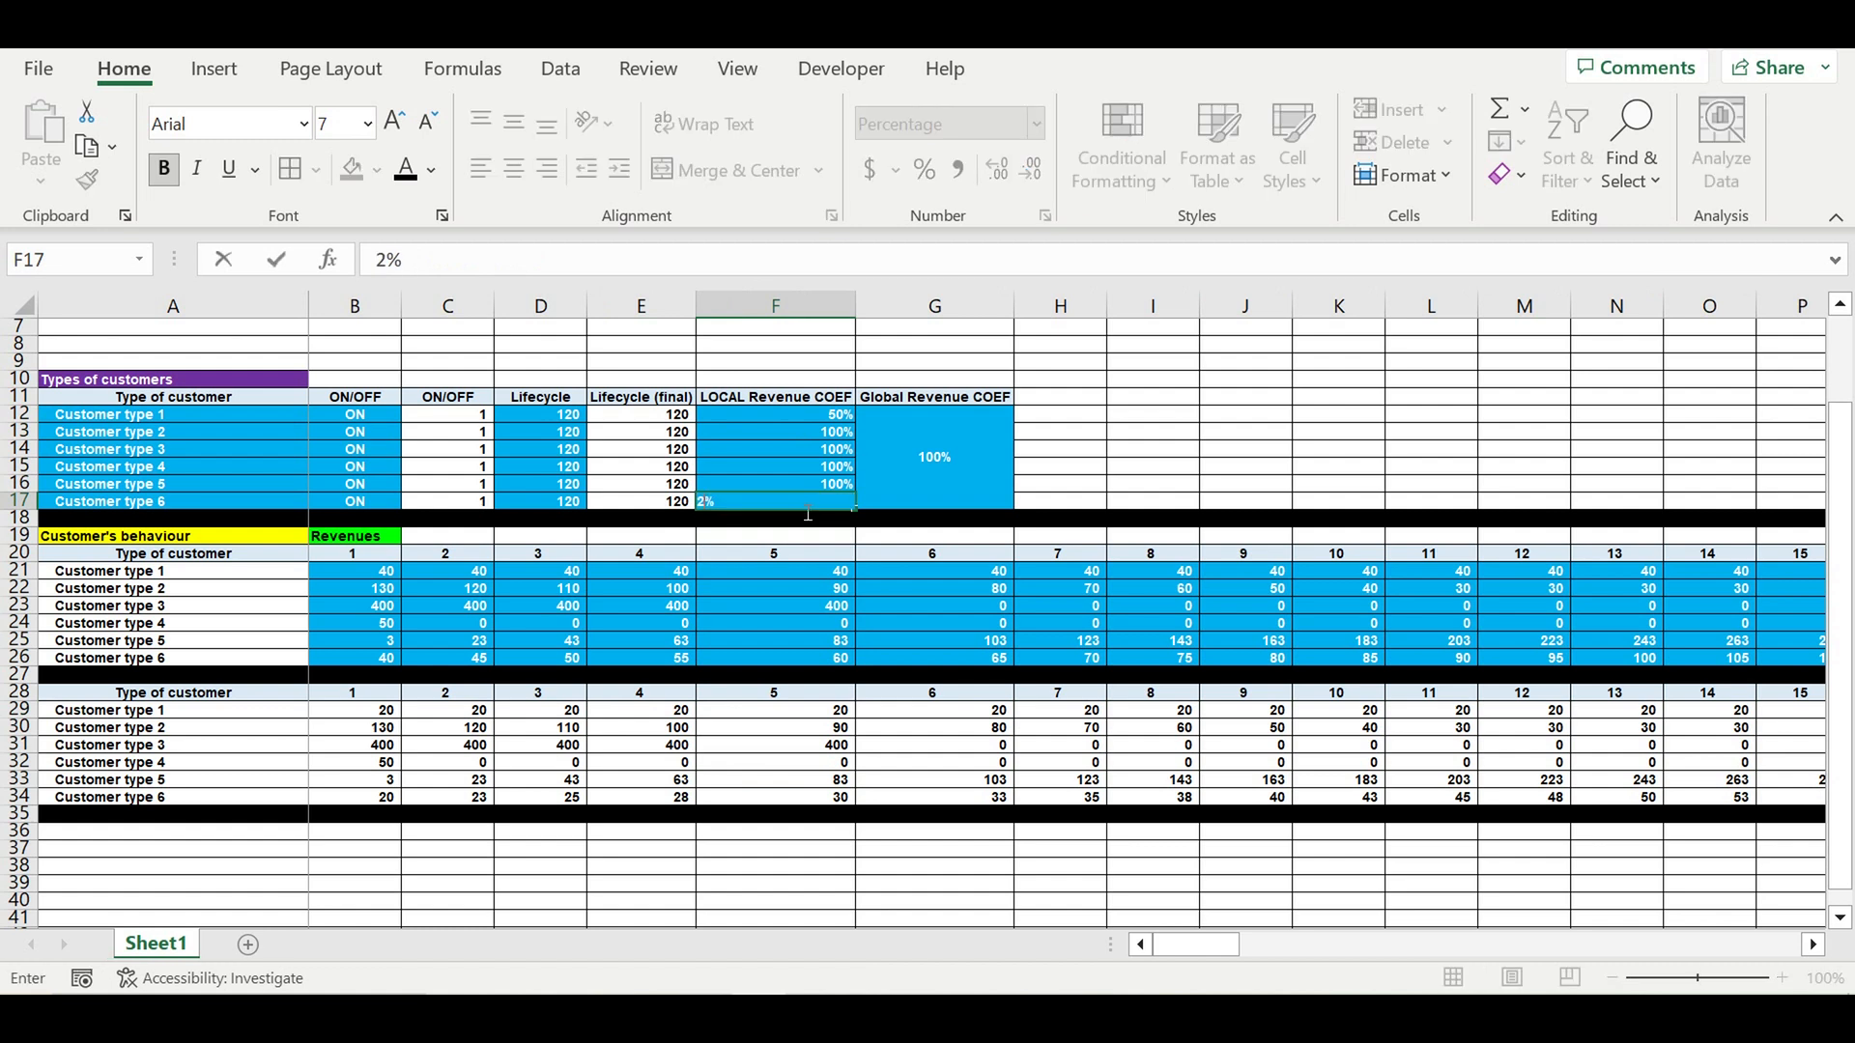
{"action": "left_click", "coordinate": [792, 797]}
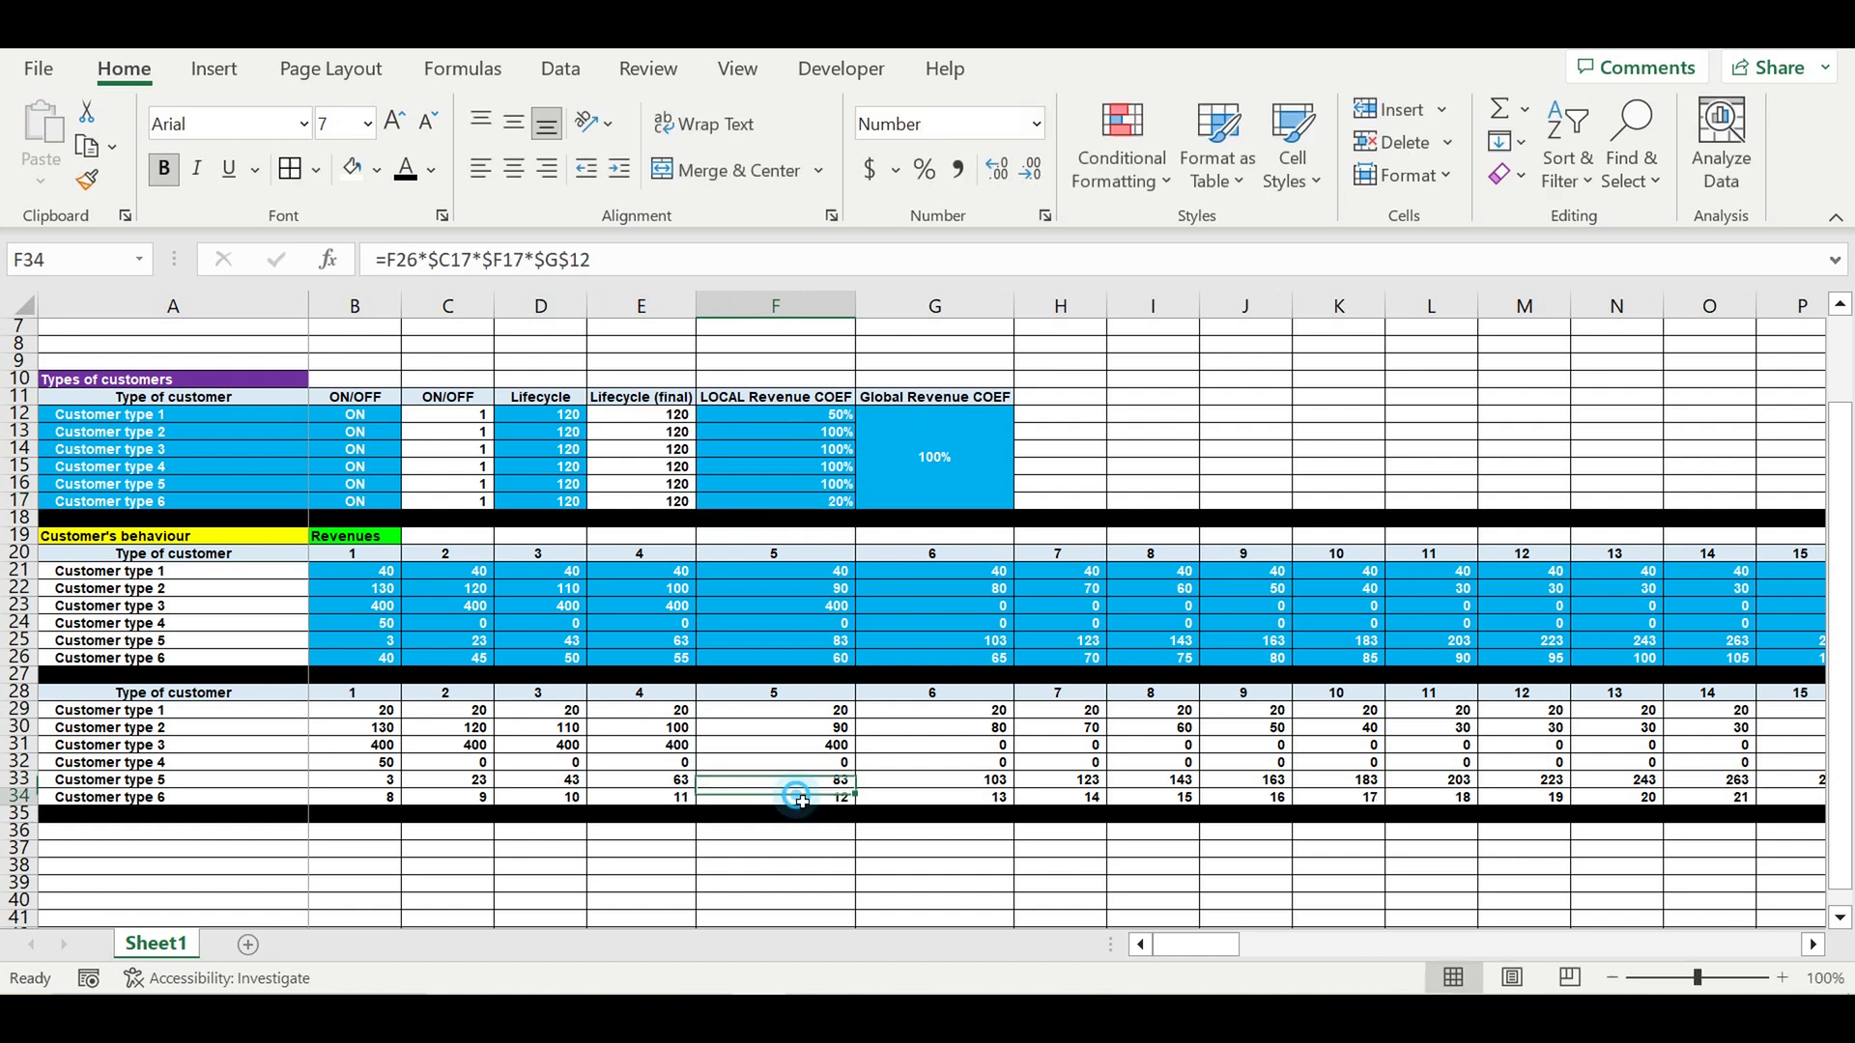
{"action": "left_click", "coordinate": [693, 798]}
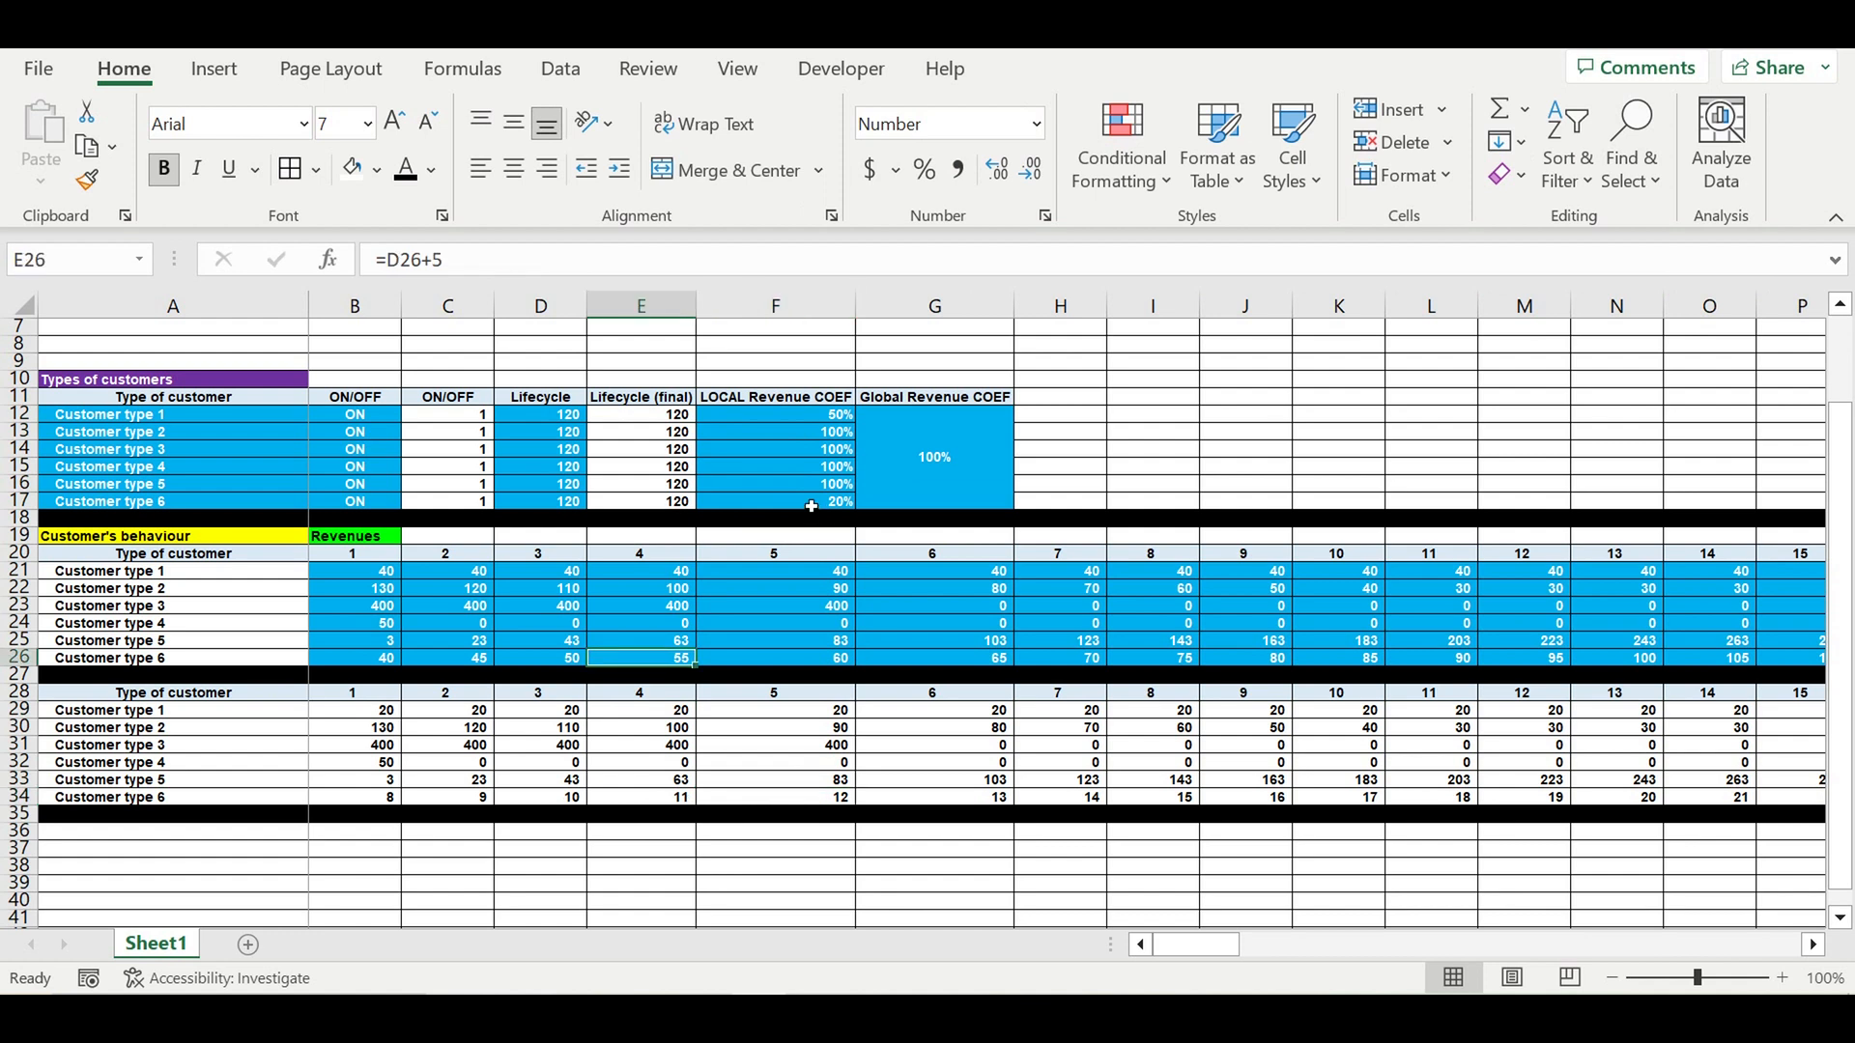
- Restore the local revenue coefficients of customer types 6 and 1 to 100% in F17 and F12
{"action": "left_click", "coordinate": [814, 505]}
{"action": "type", "text": "1"}
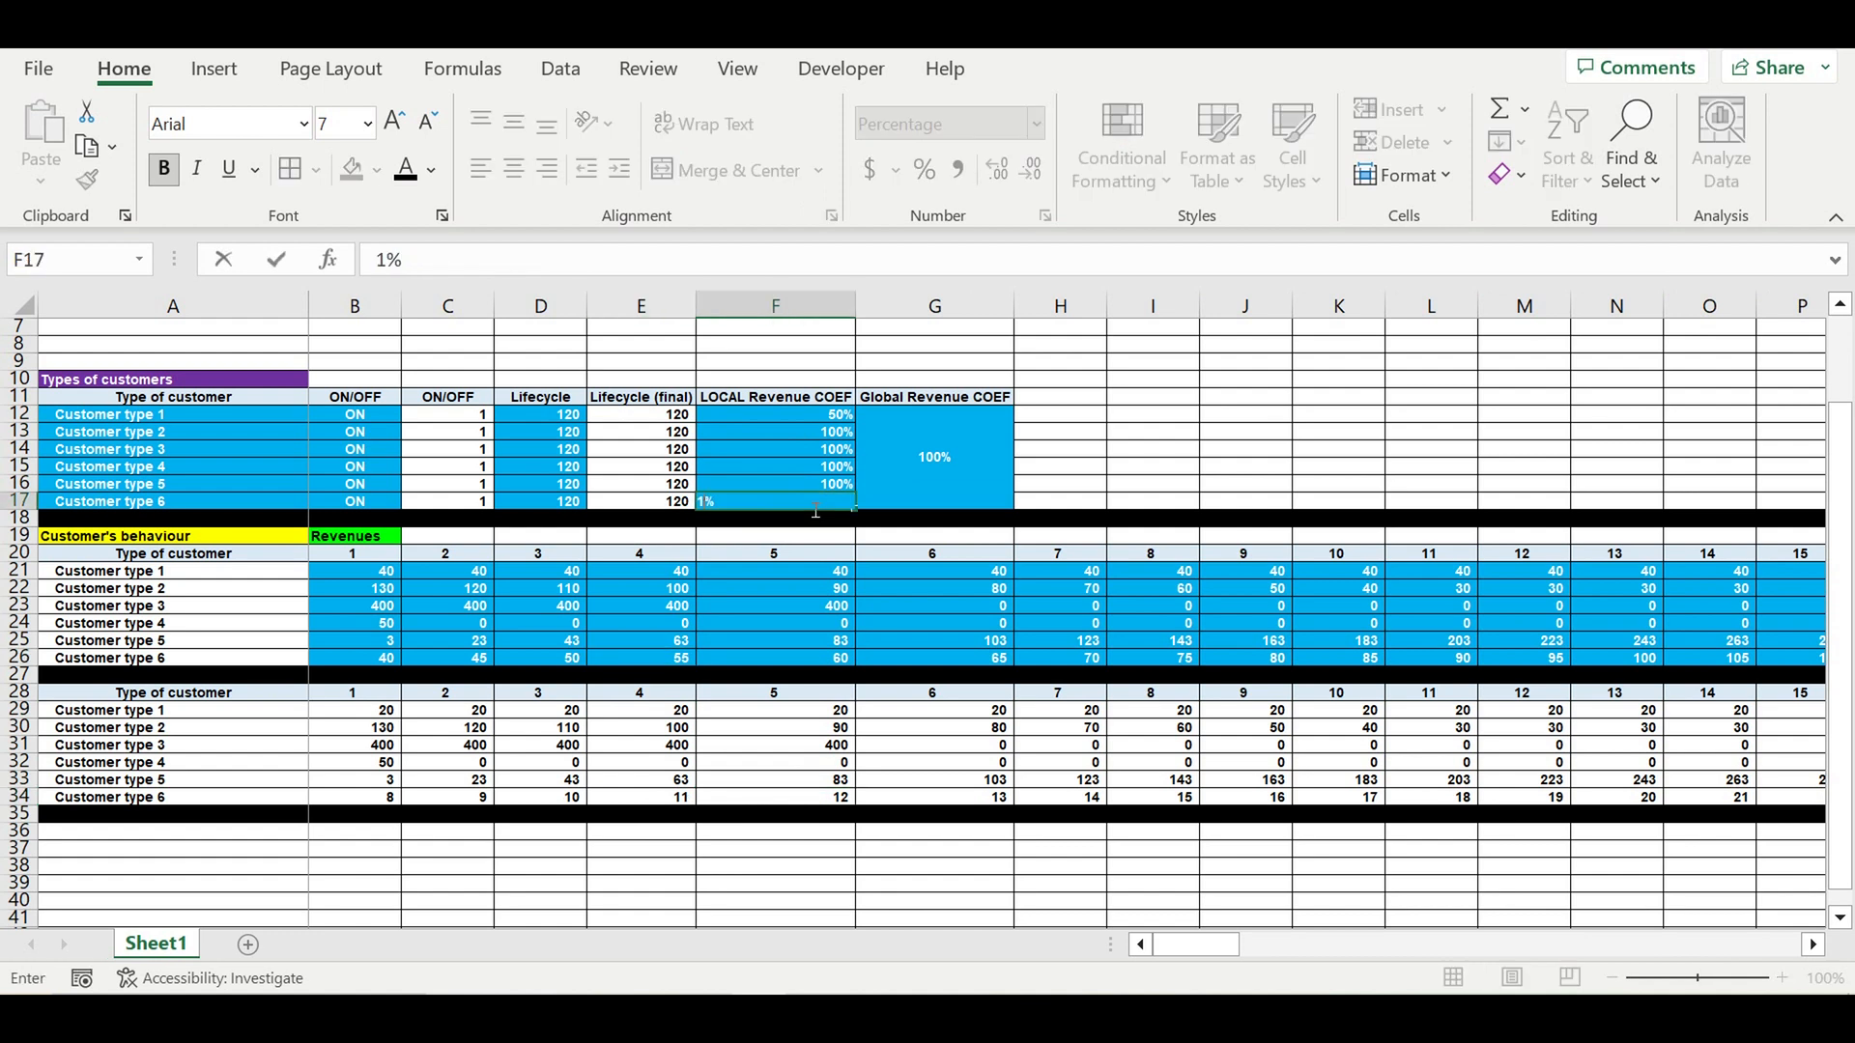
{"action": "type", "text": "00"}
{"action": "key", "text": "Return"}
{"action": "left_click", "coordinate": [824, 413]}
{"action": "type", "text": "1"}
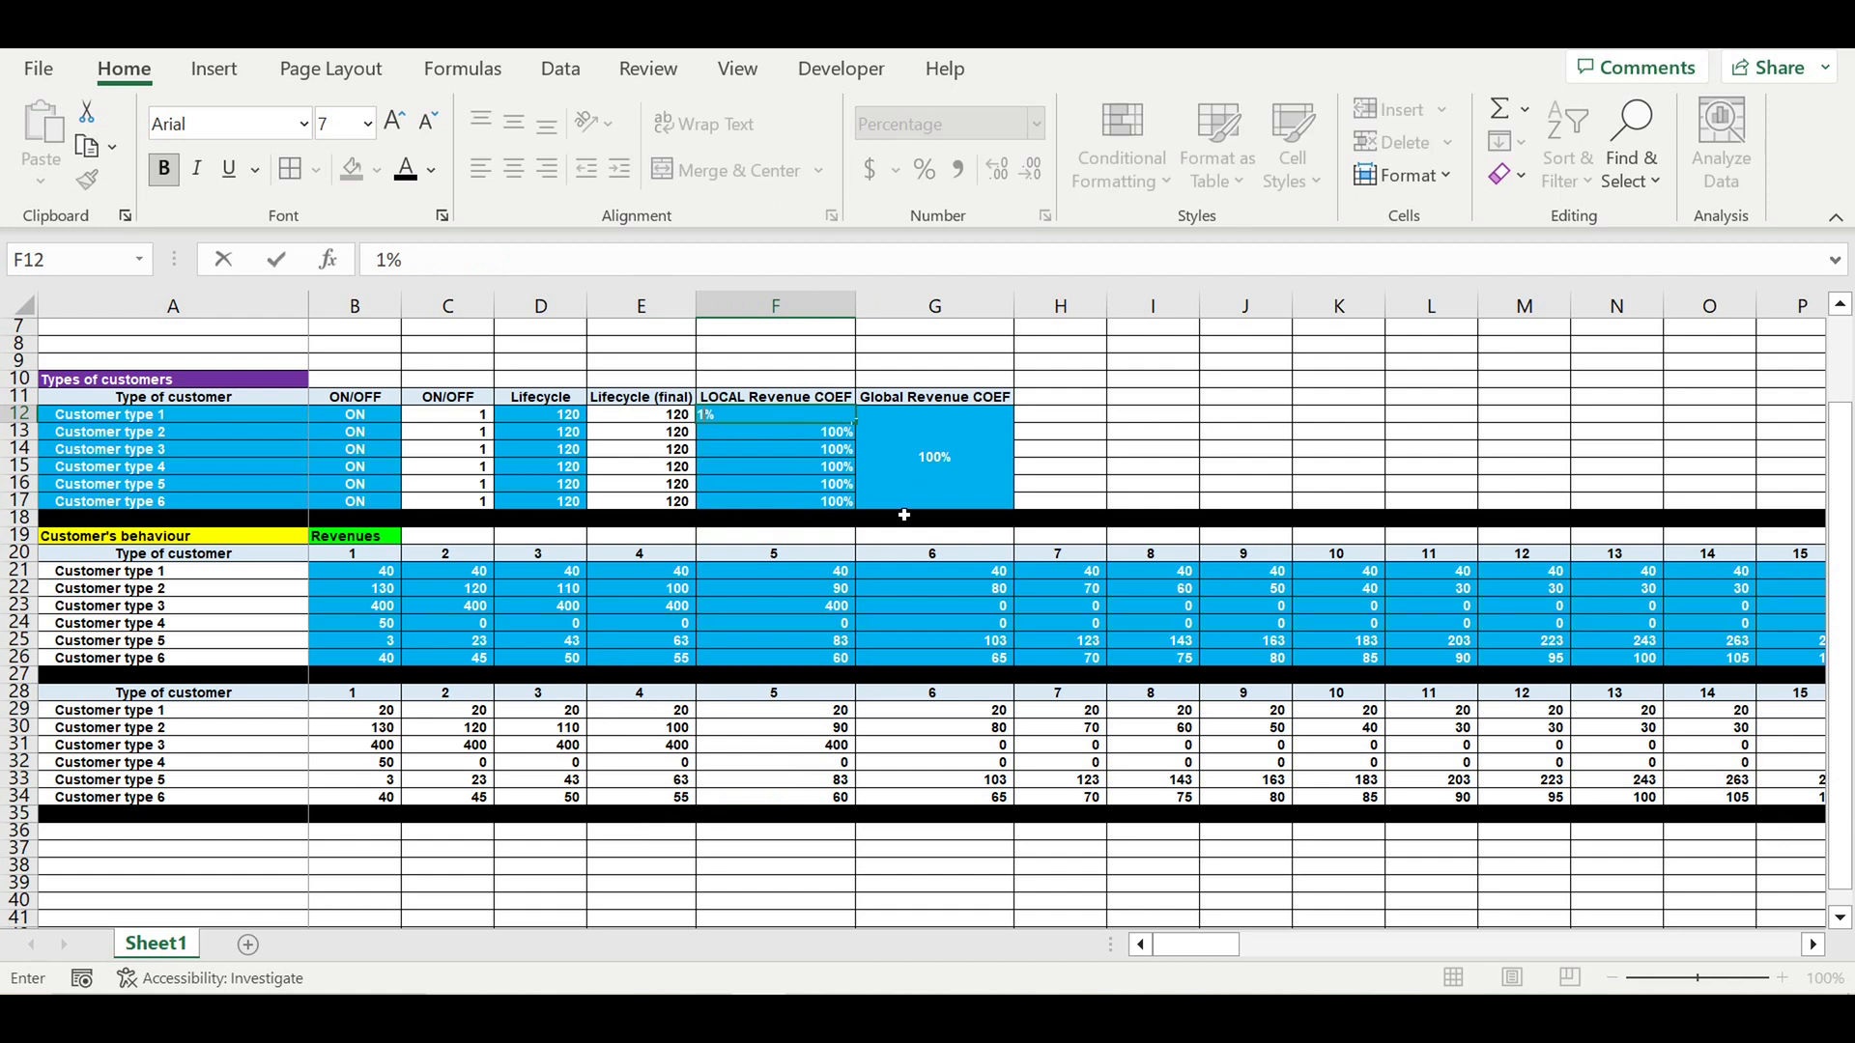
{"action": "type", "text": "00"}
{"action": "key", "text": "Tab"}
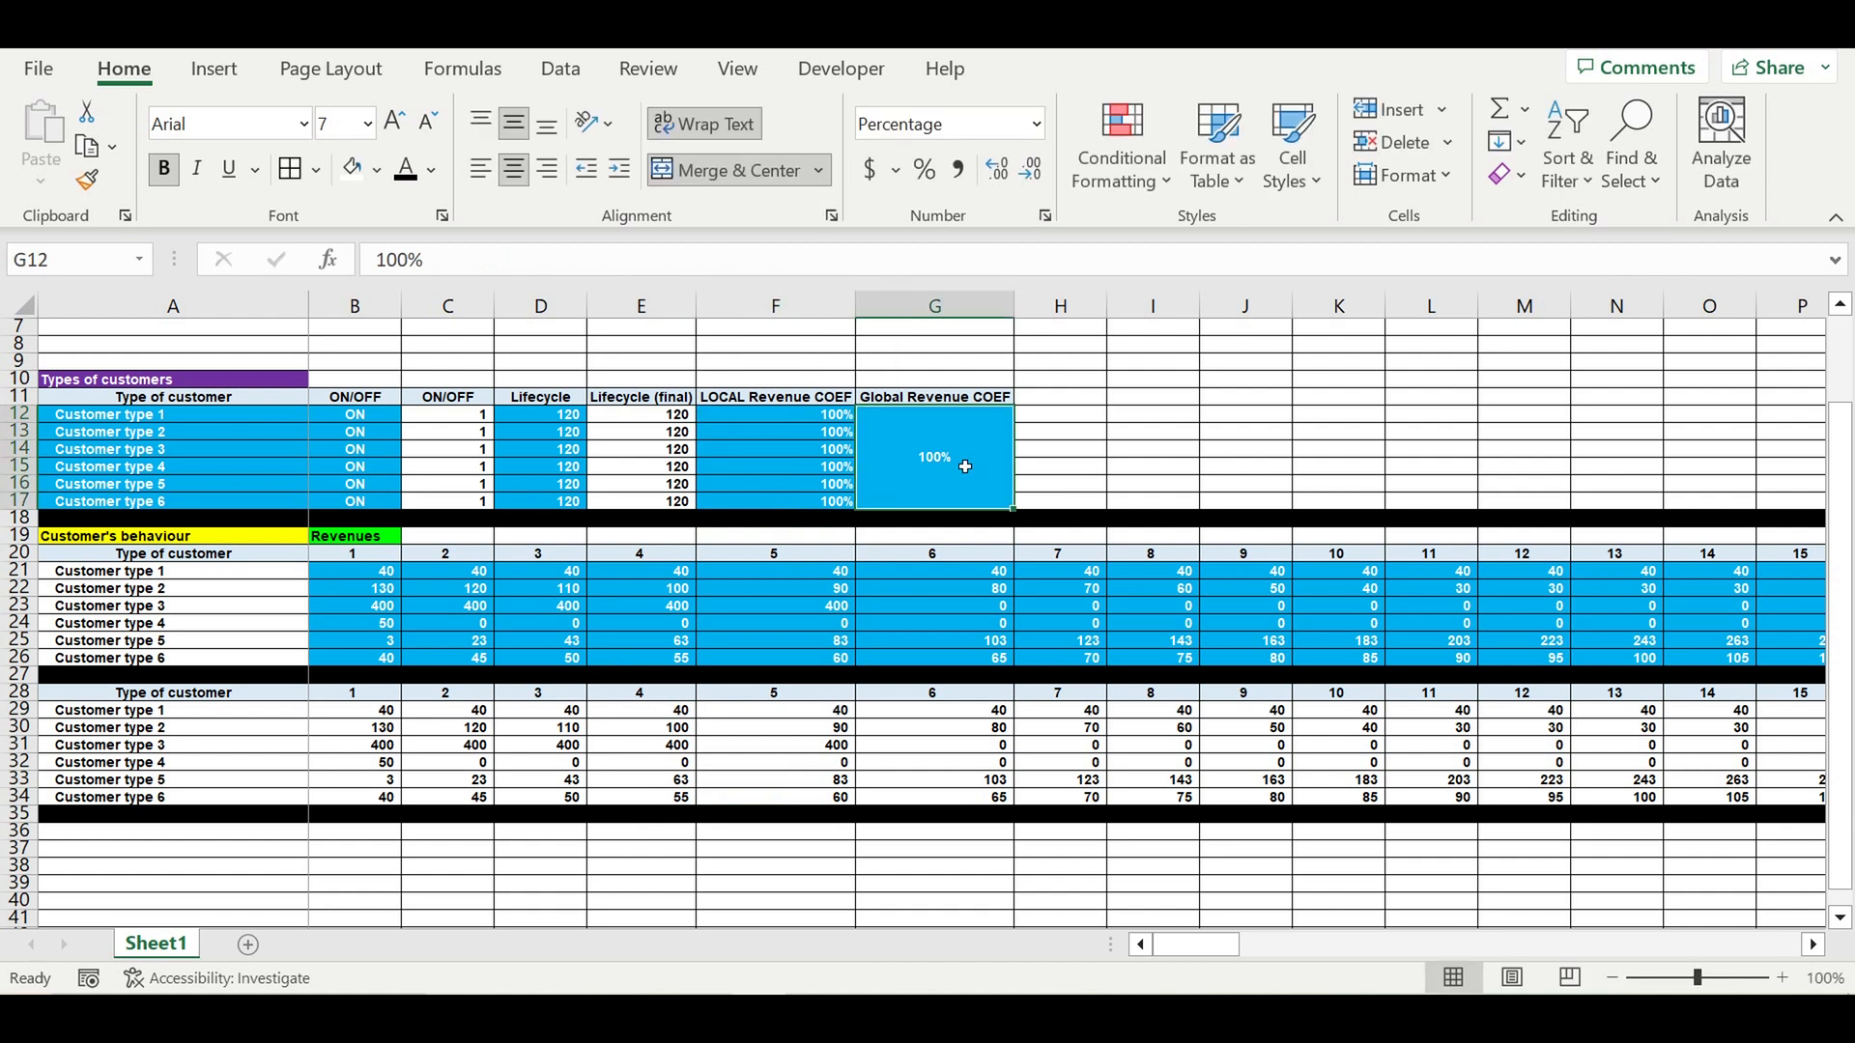
- Try a global revenue coefficient of 200% against the period 3 revenues, and undo the change
{"action": "type", "text": "200"}
{"action": "key", "text": "Return"}
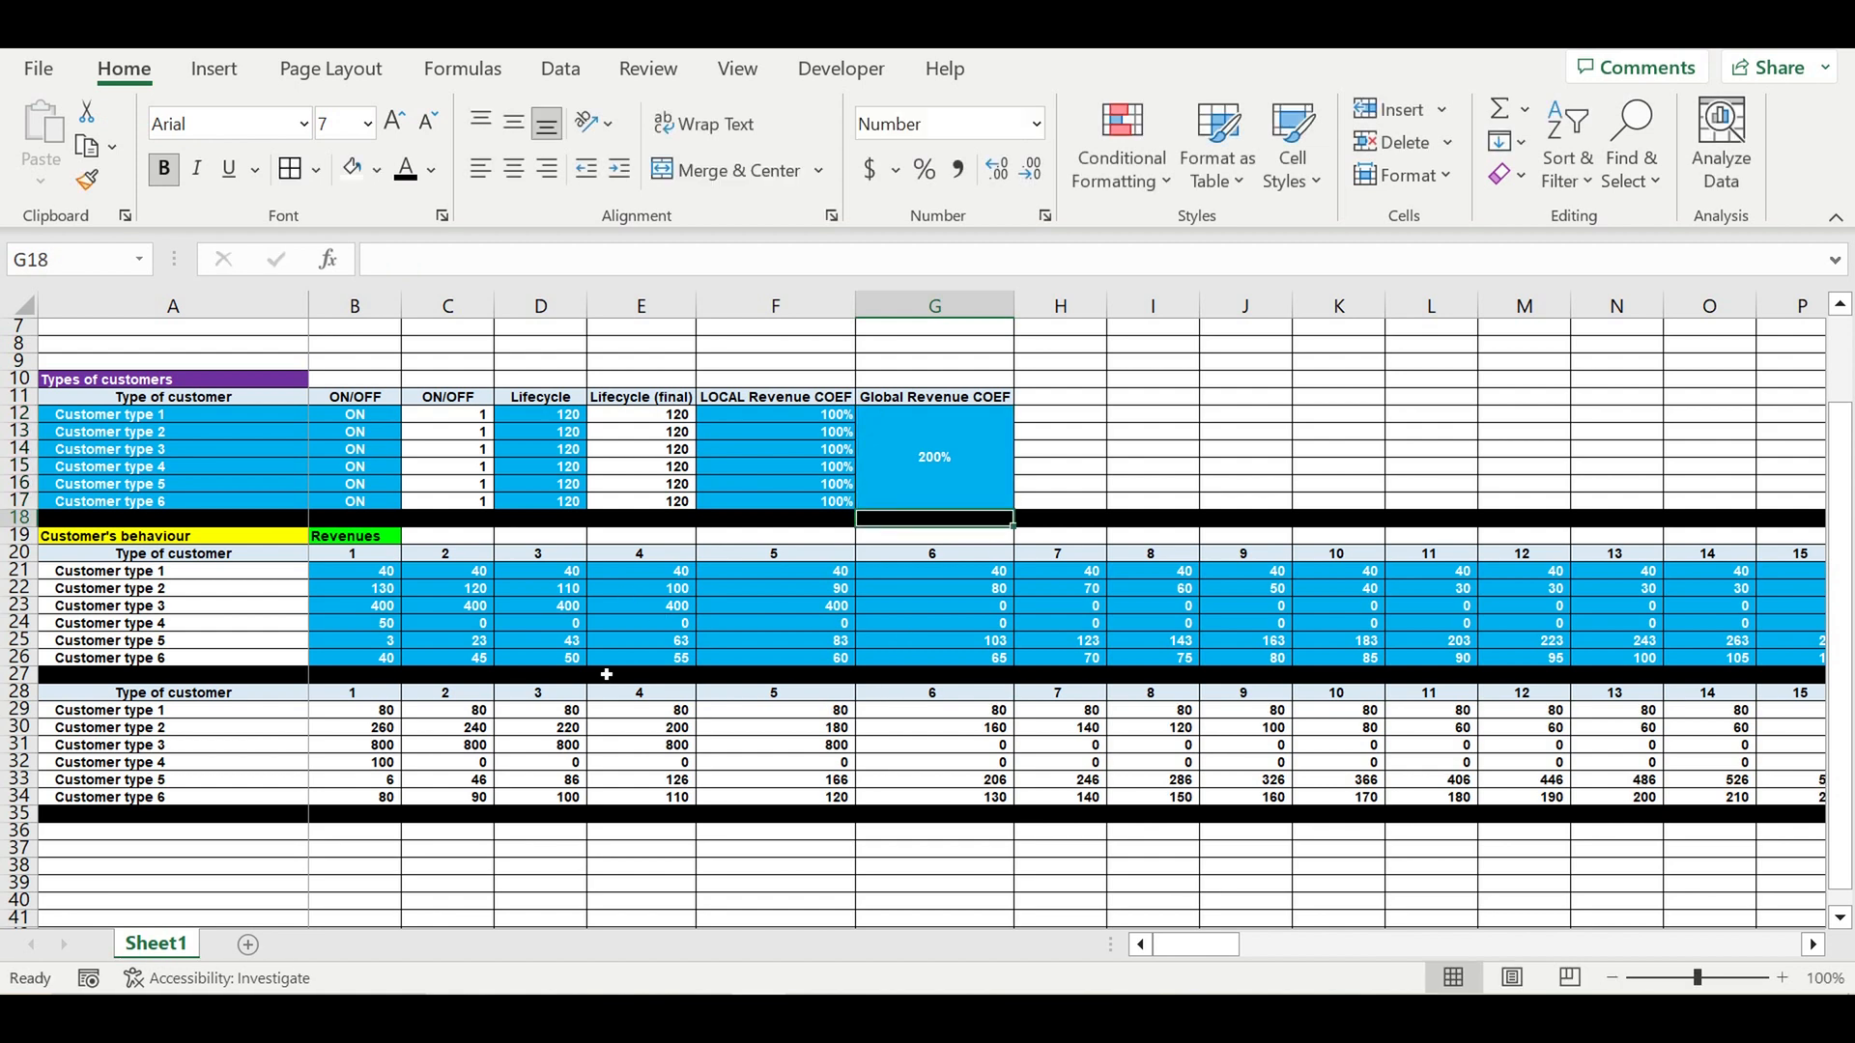
{"action": "left_click", "coordinate": [566, 717]}
{"action": "left_click_drag", "start_coordinate": [555, 571], "coordinate": [561, 797]}
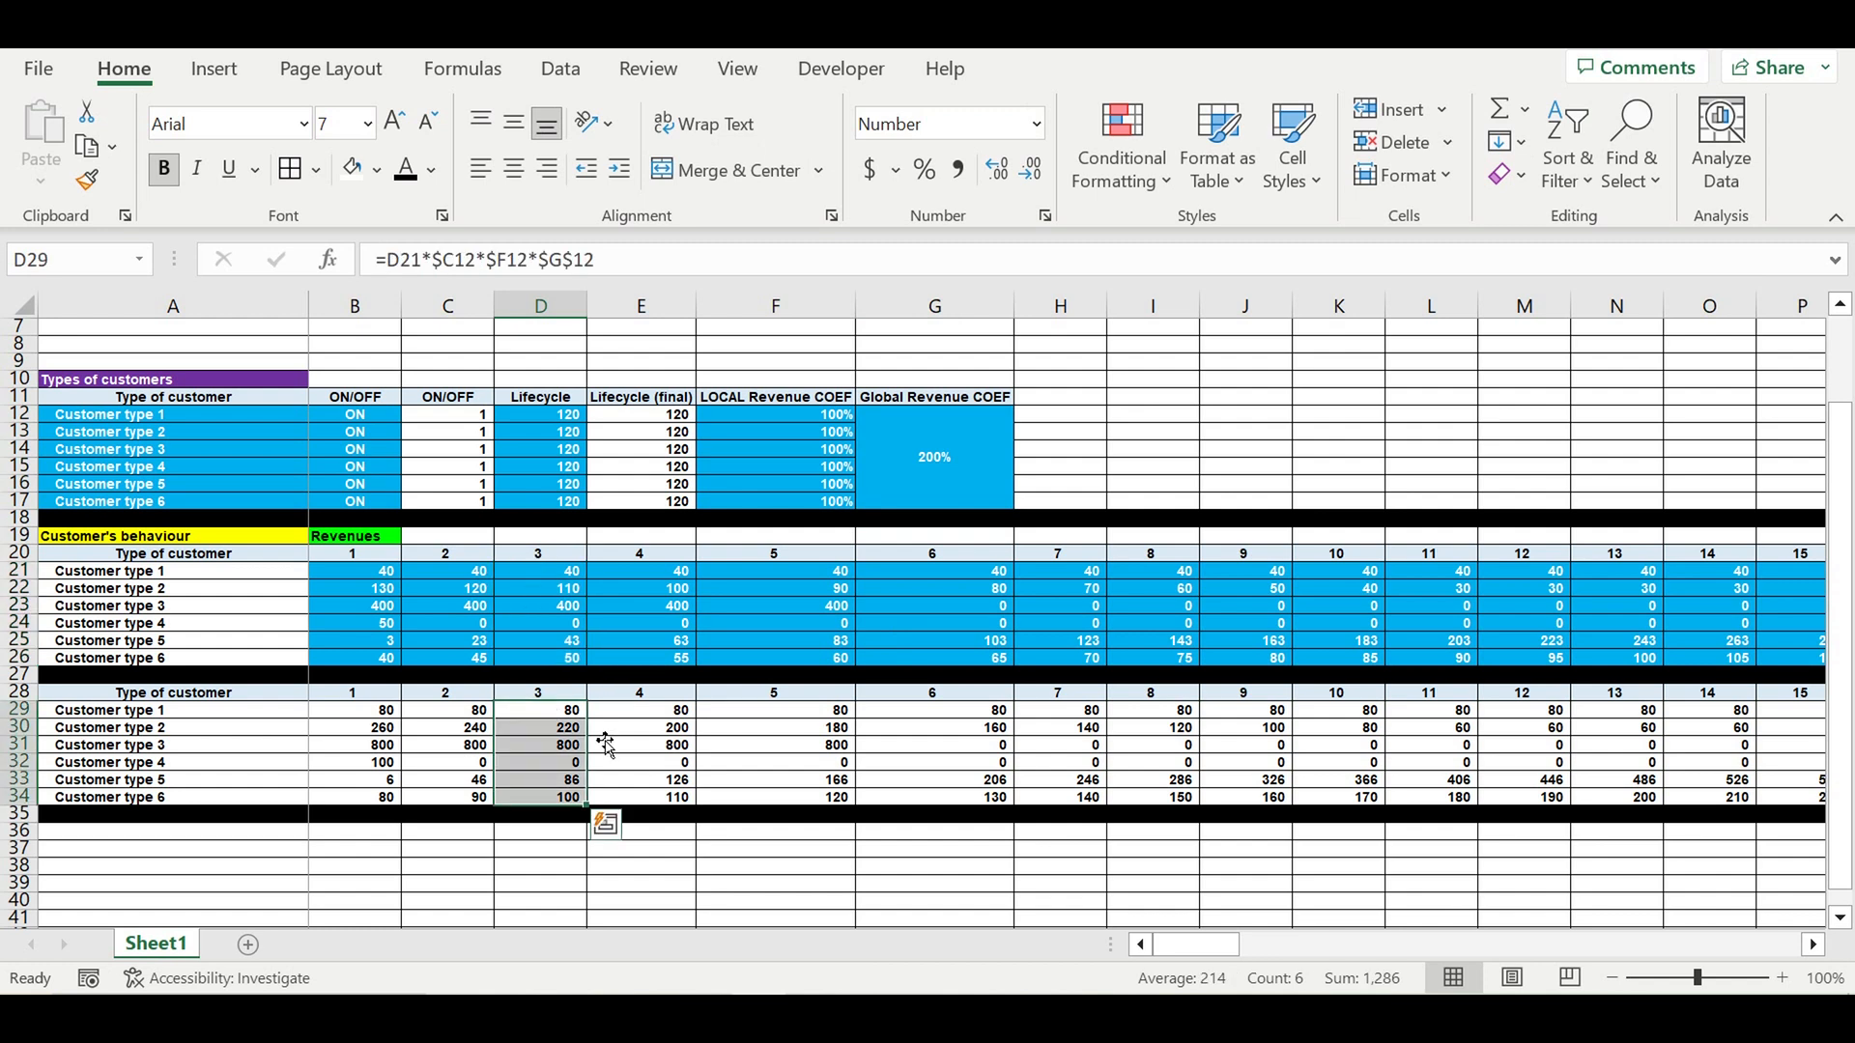
{"action": "left_click", "coordinate": [954, 464]}
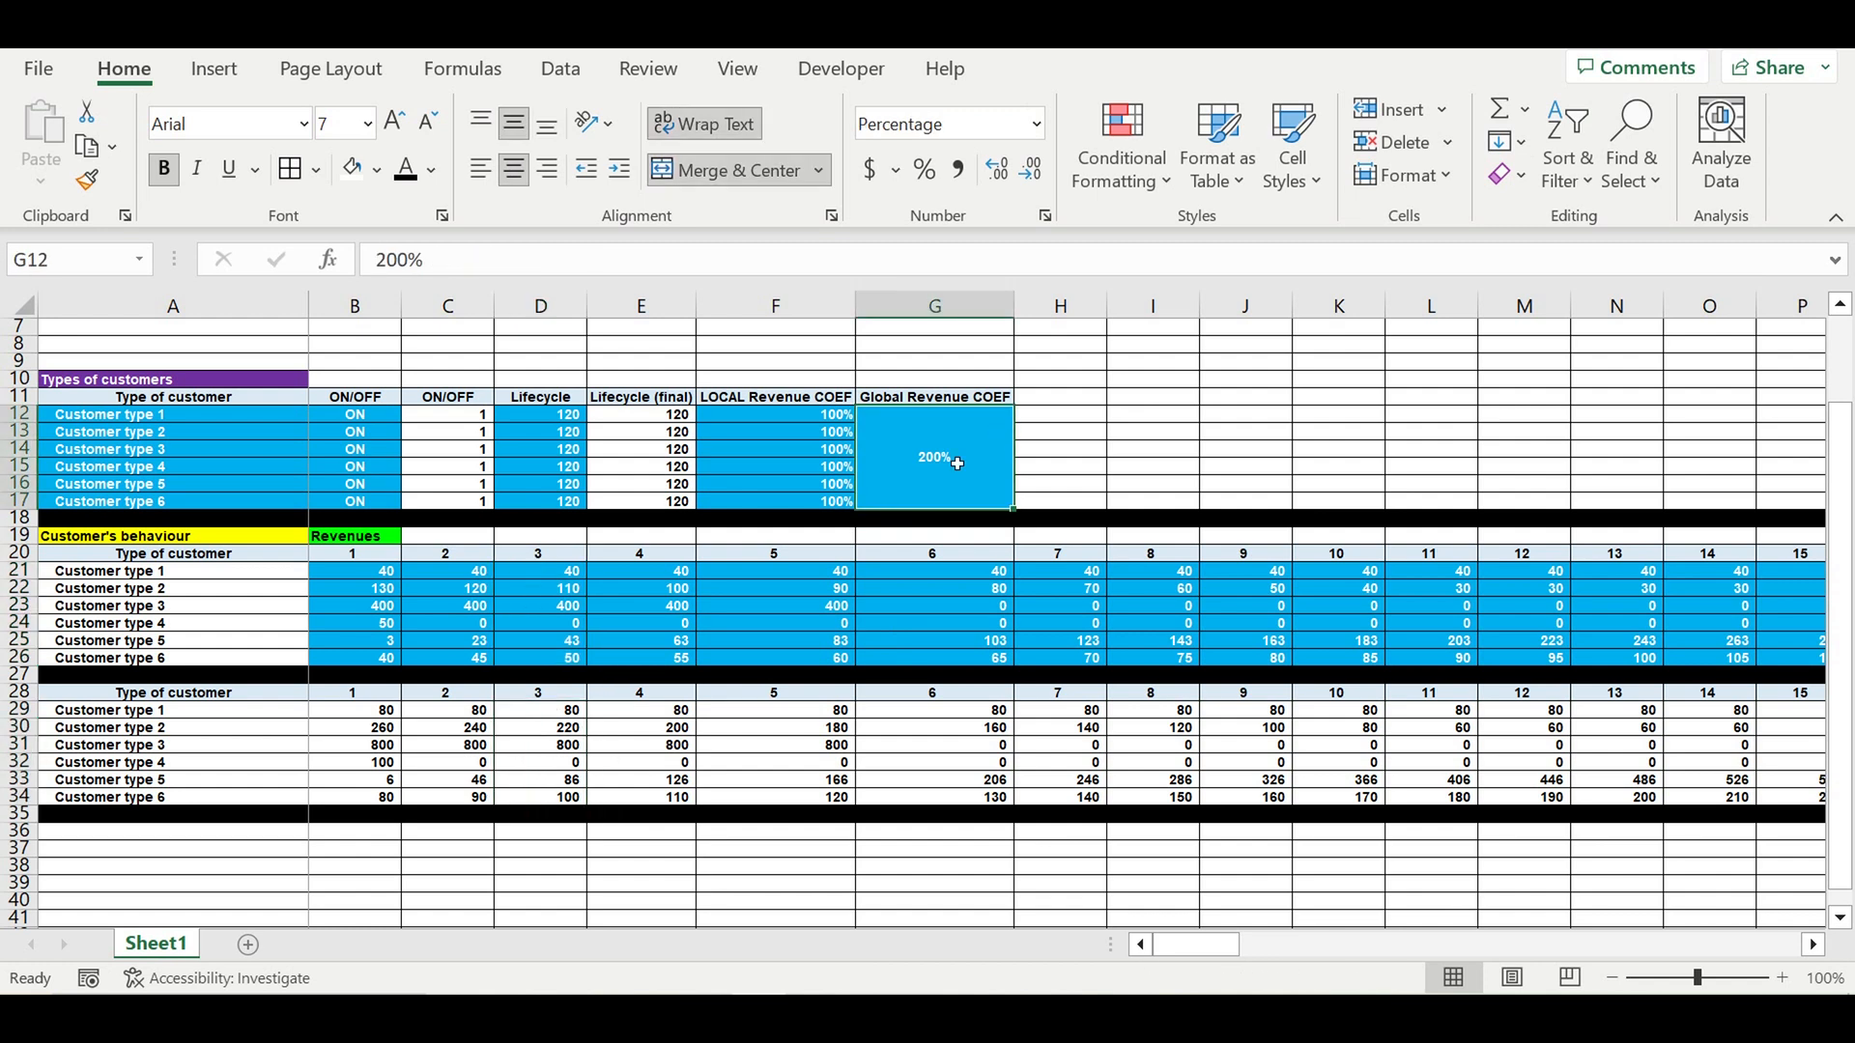
{"action": "key", "text": "ctrl+z"}
- Review the ON/OFF switches, the local and global revenue coefficients, and customer type 3's adjusted revenue formulas in G31 and D31
{"action": "left_click_drag", "start_coordinate": [884, 469], "coordinate": [815, 472]}
{"action": "left_click_drag", "start_coordinate": [355, 414], "coordinate": [391, 502]}
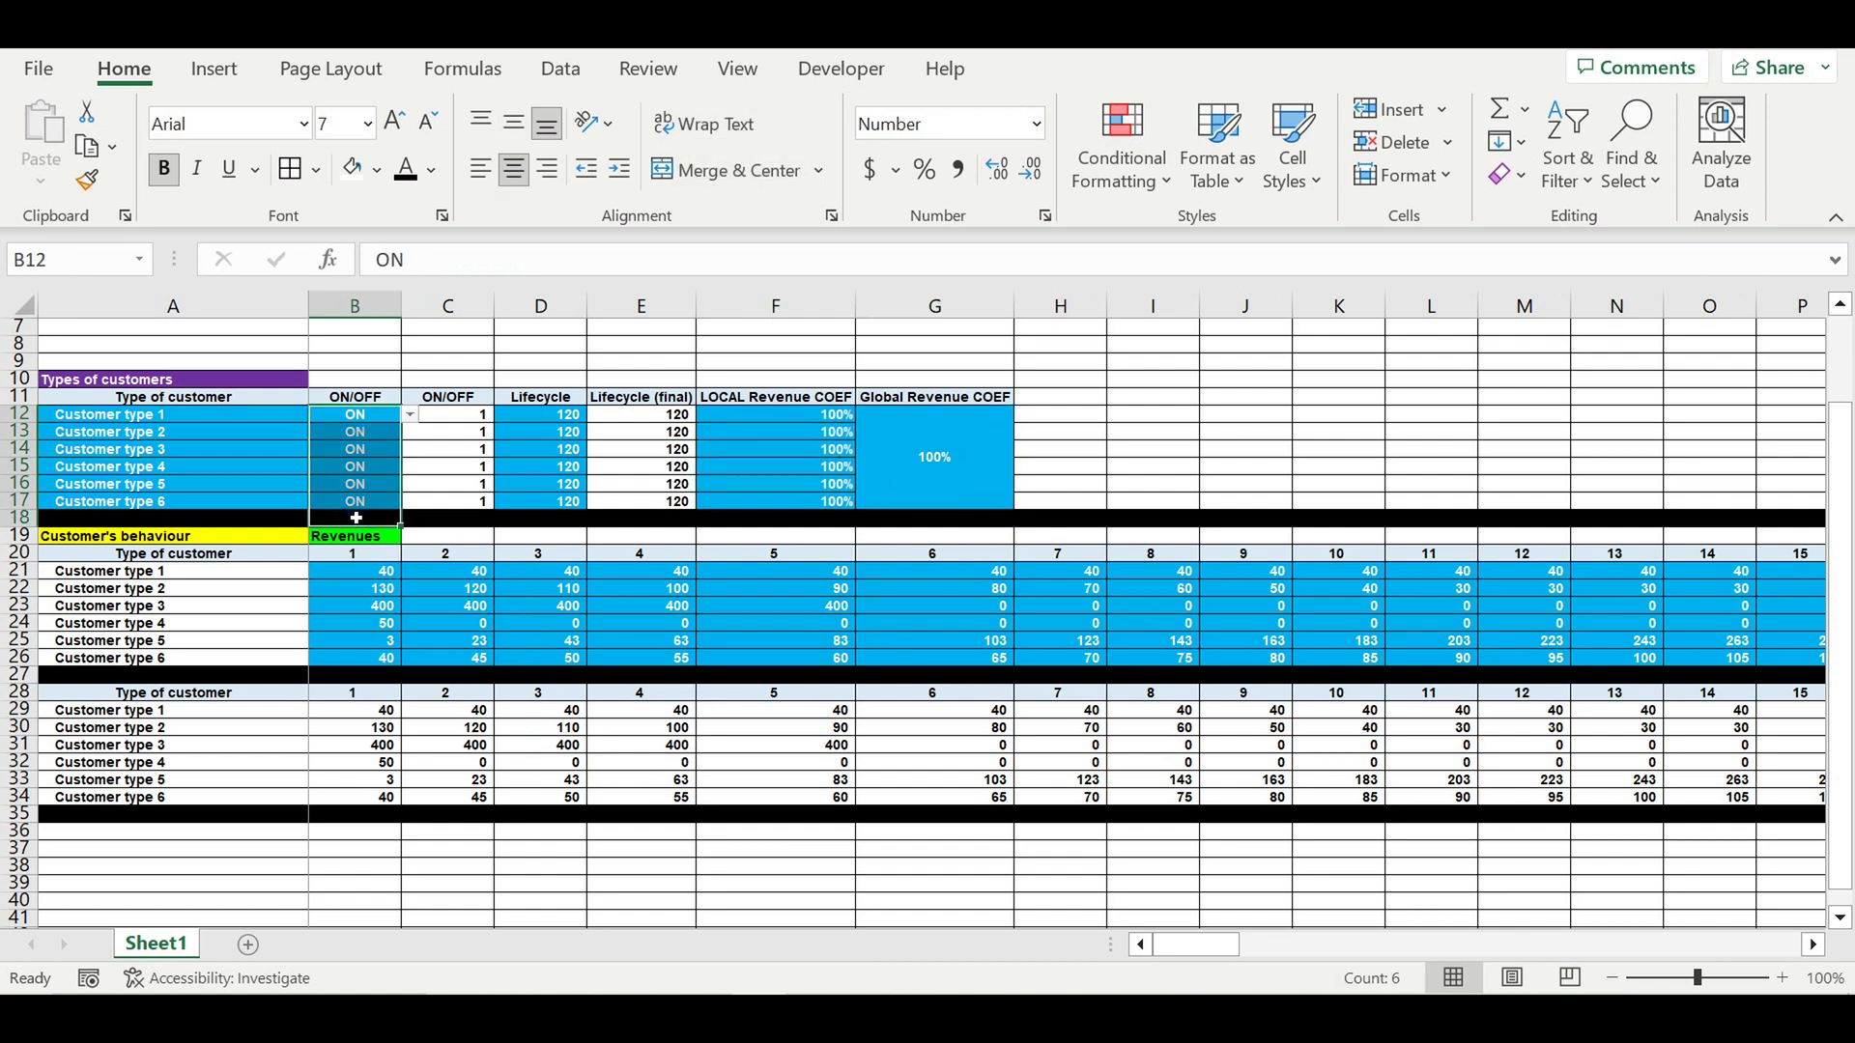
{"action": "left_click", "coordinate": [963, 752]}
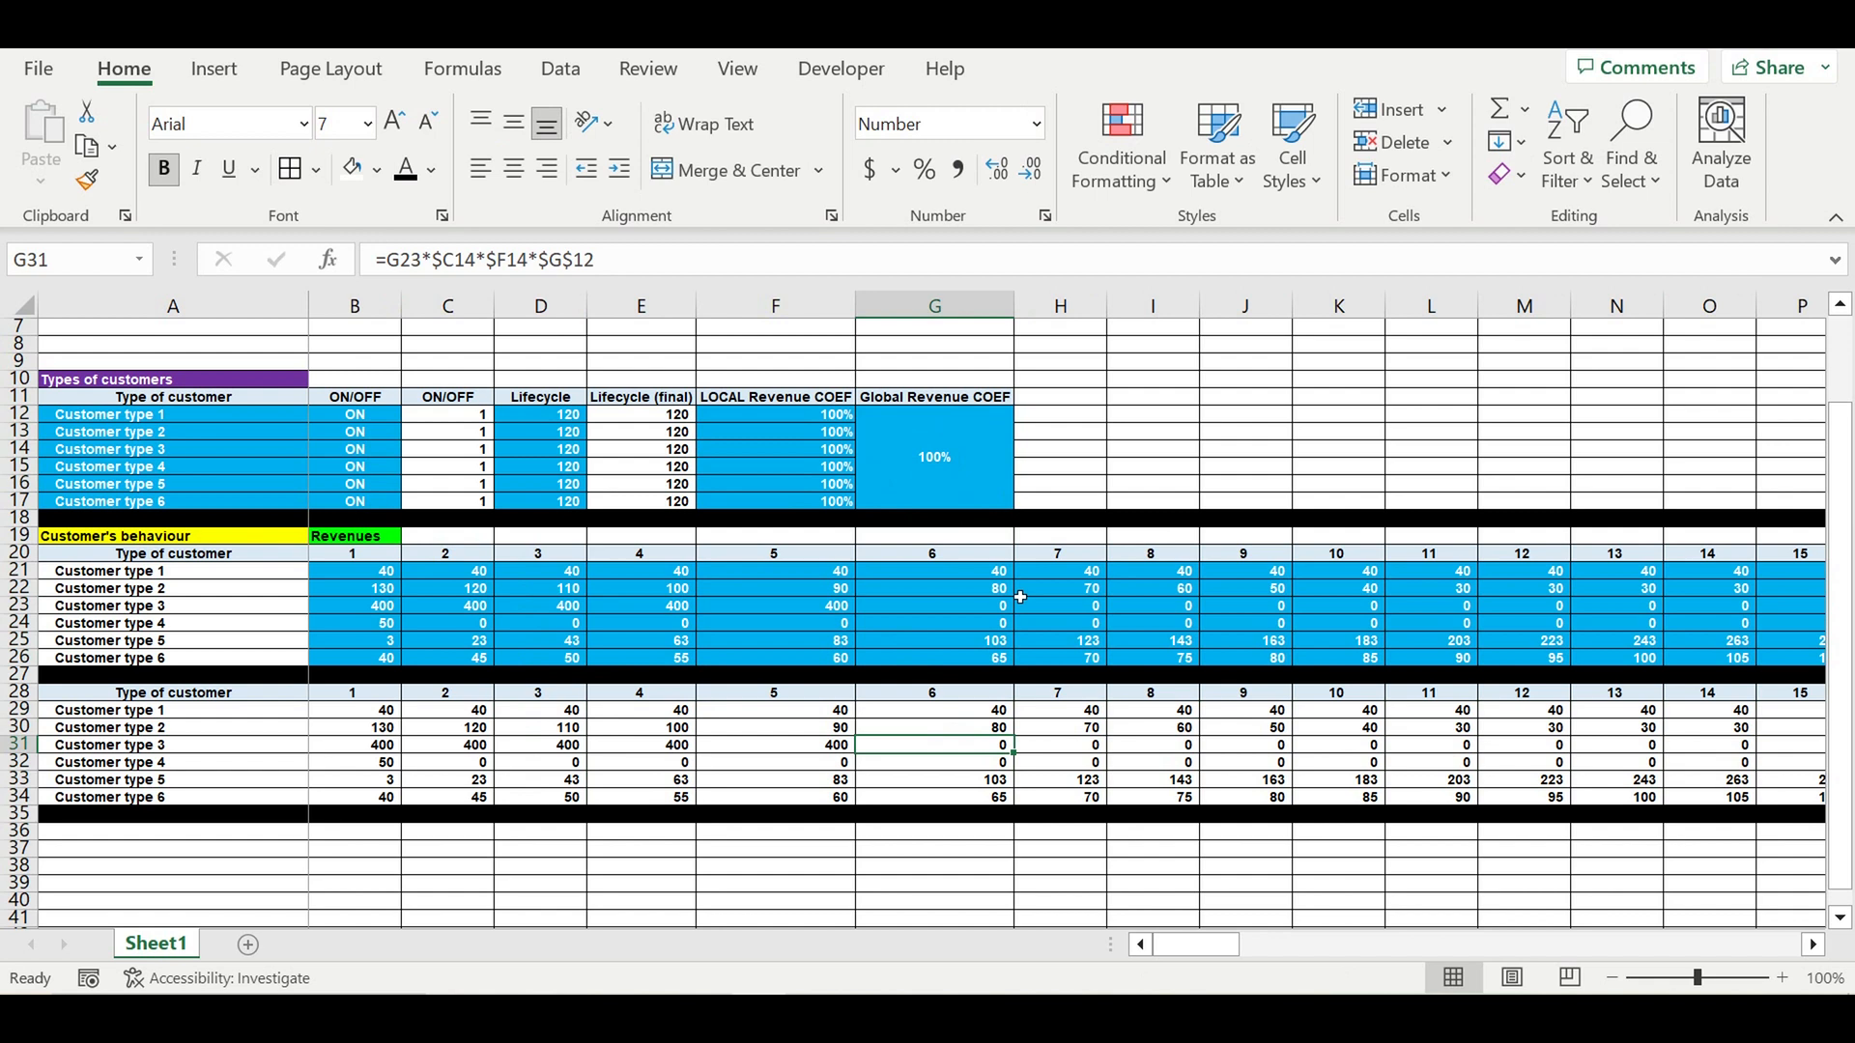
{"action": "left_click", "coordinate": [959, 474]}
{"action": "left_click_drag", "start_coordinate": [787, 433], "coordinate": [780, 500]}
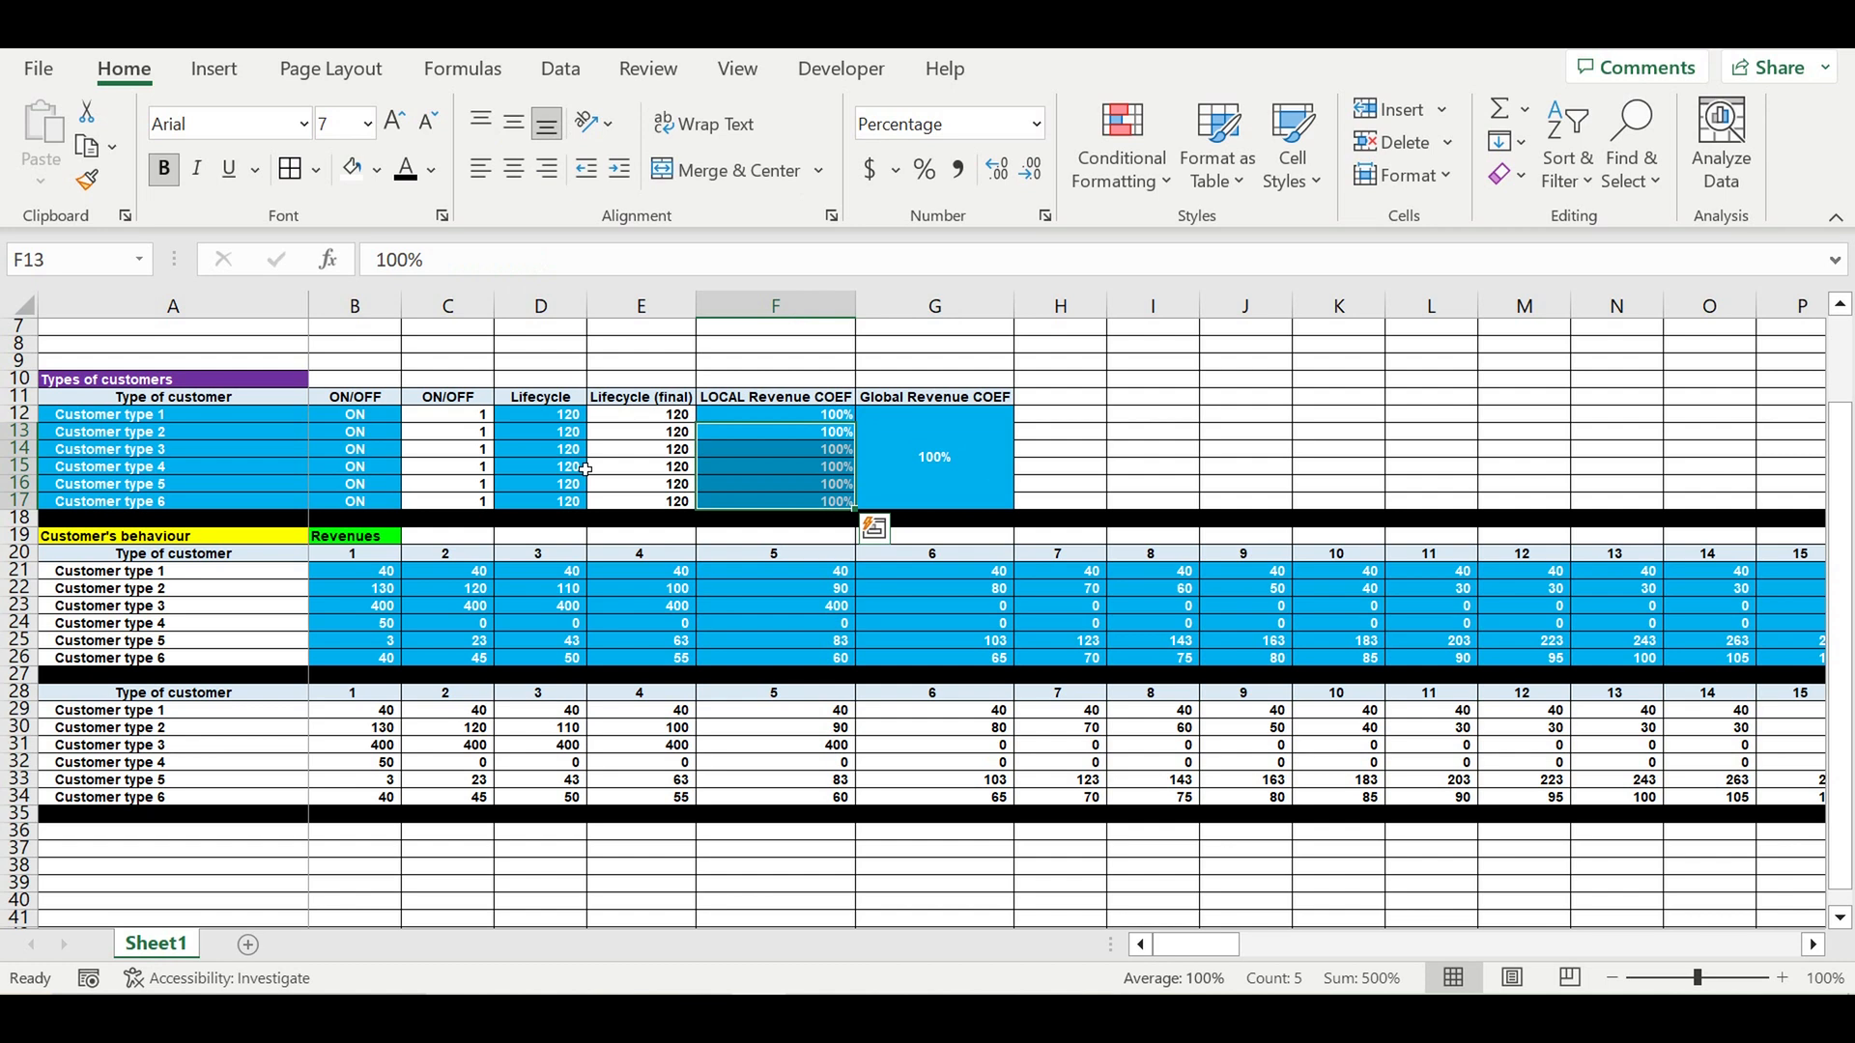
{"action": "left_click_drag", "start_coordinate": [355, 432], "coordinate": [359, 500]}
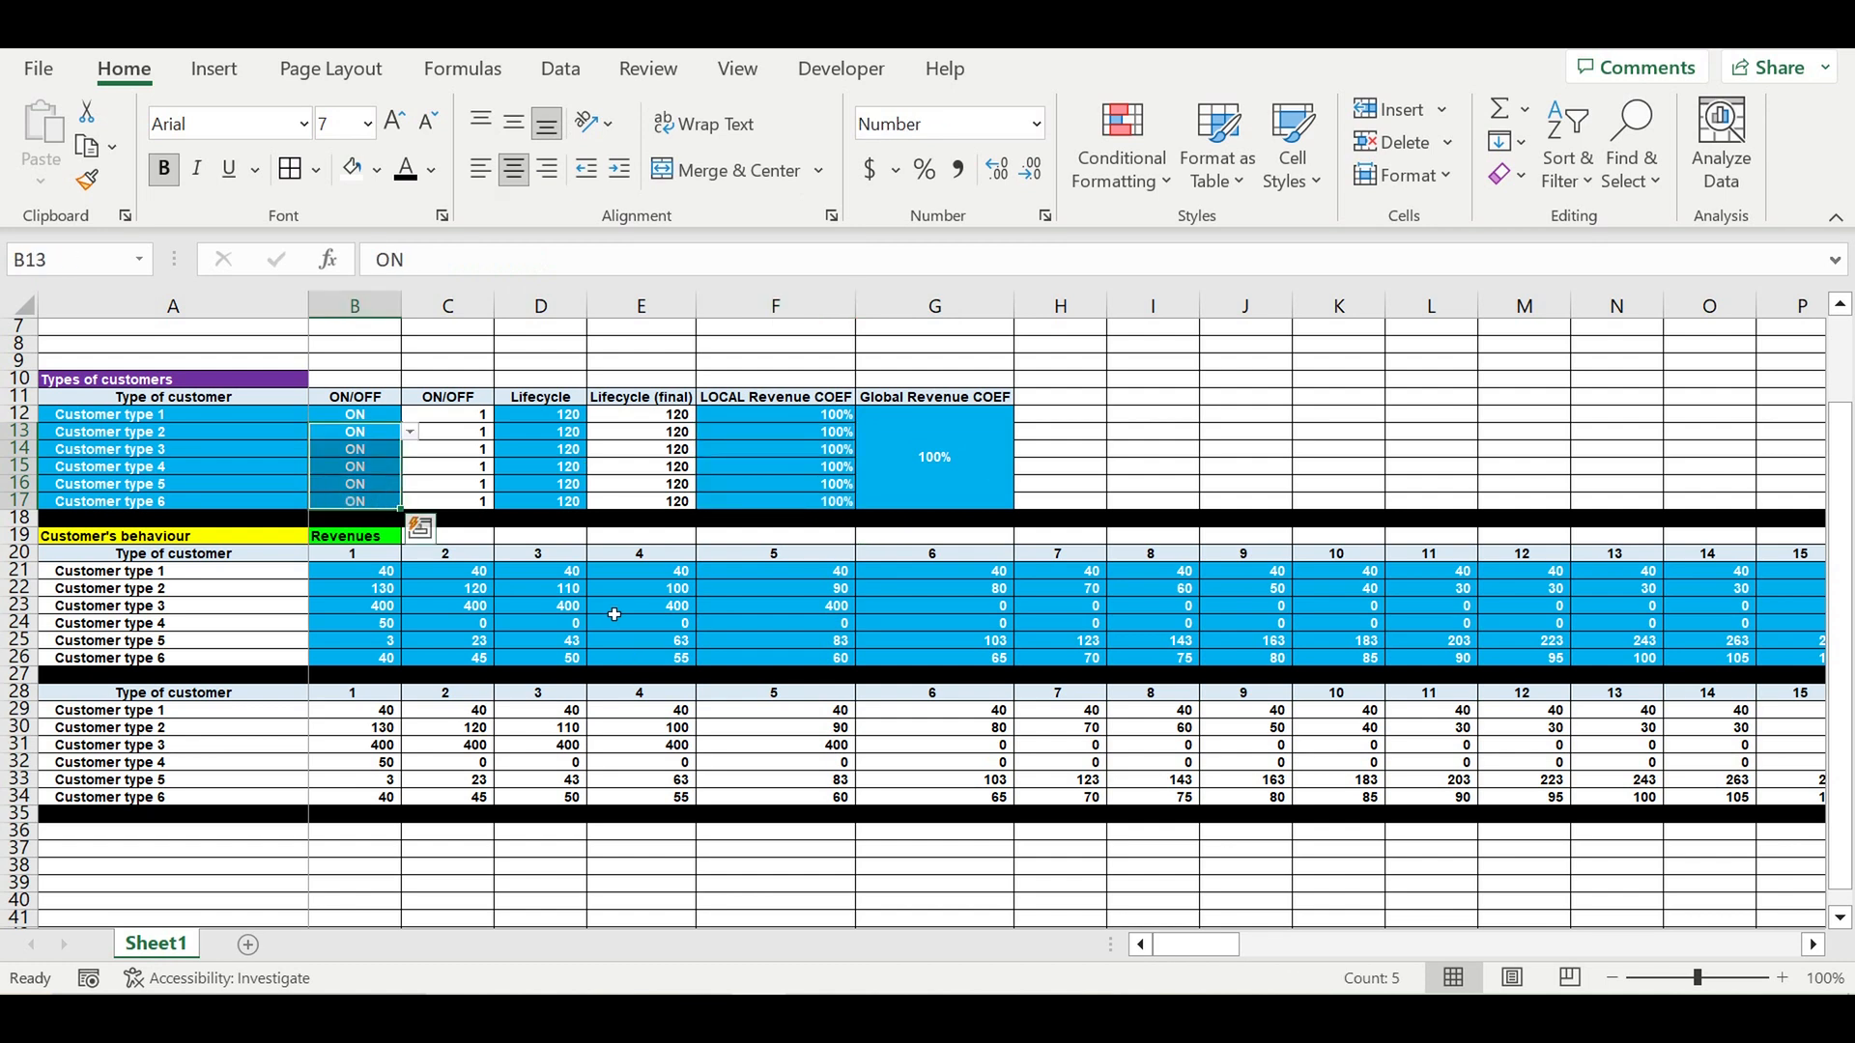
{"action": "left_click", "coordinate": [537, 745]}
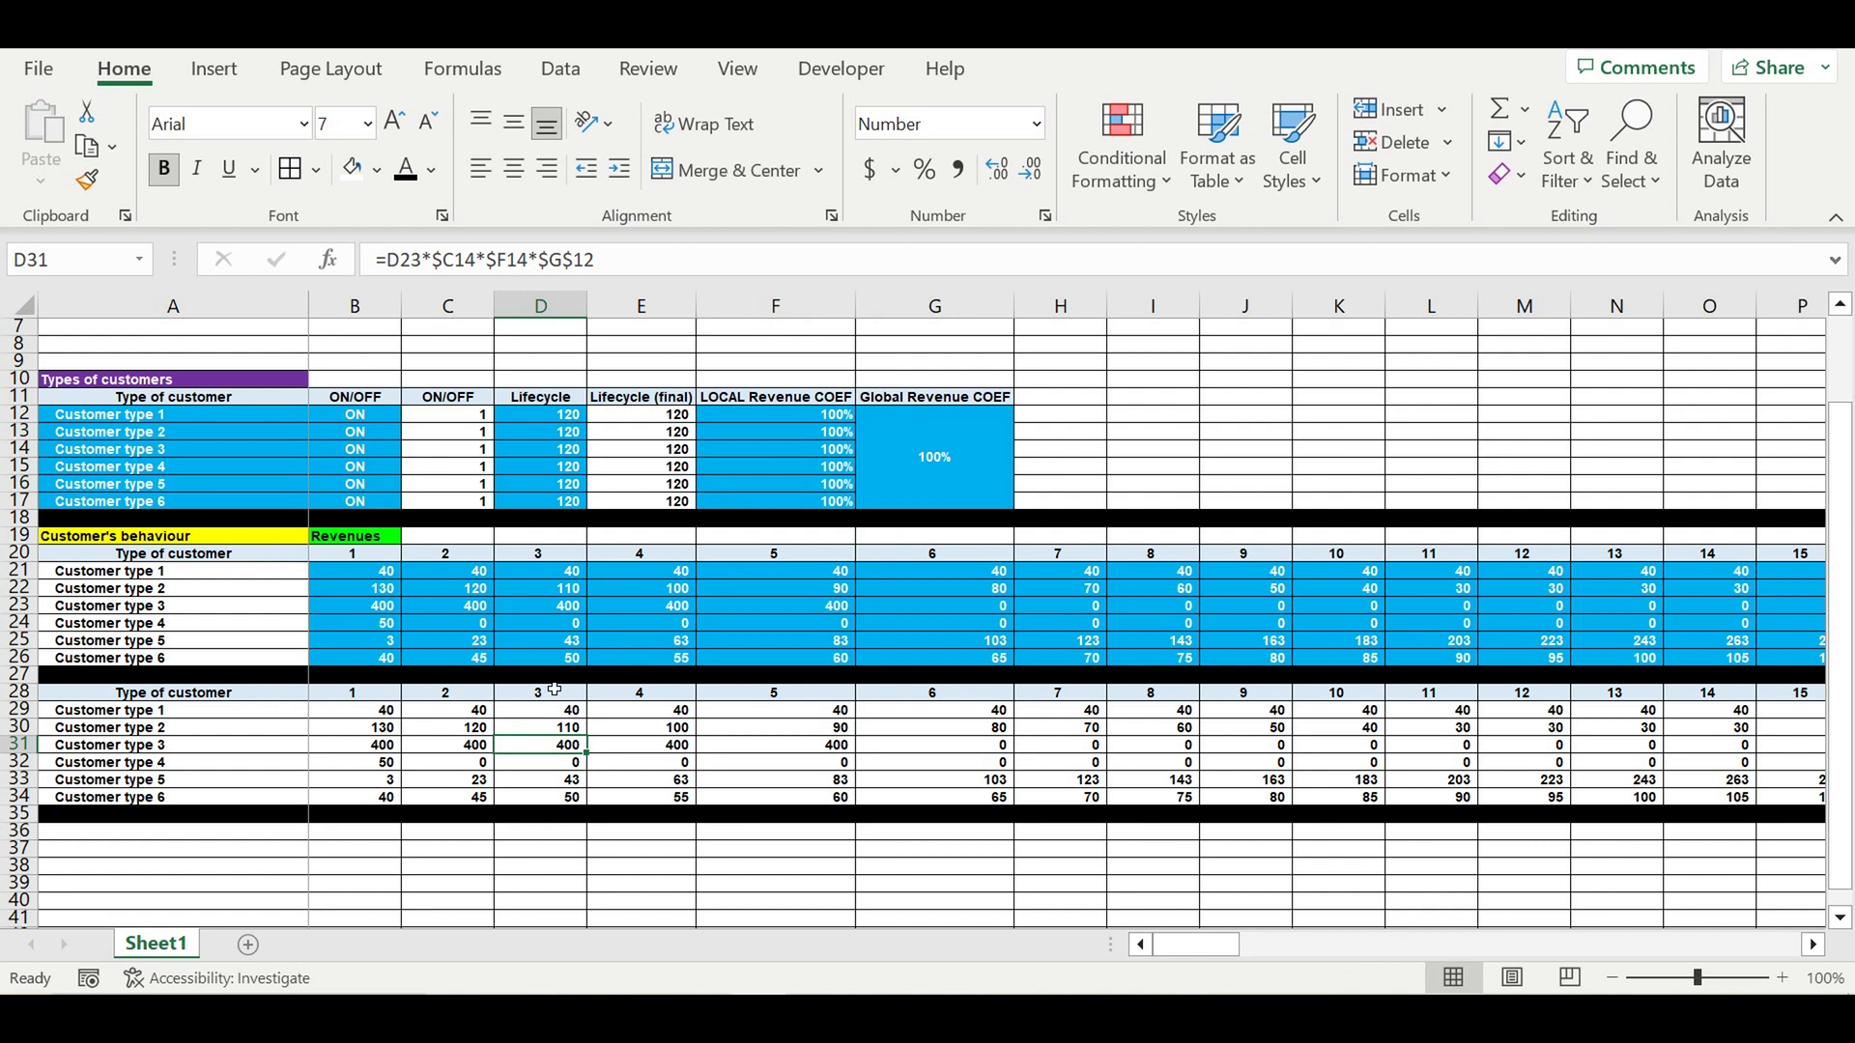